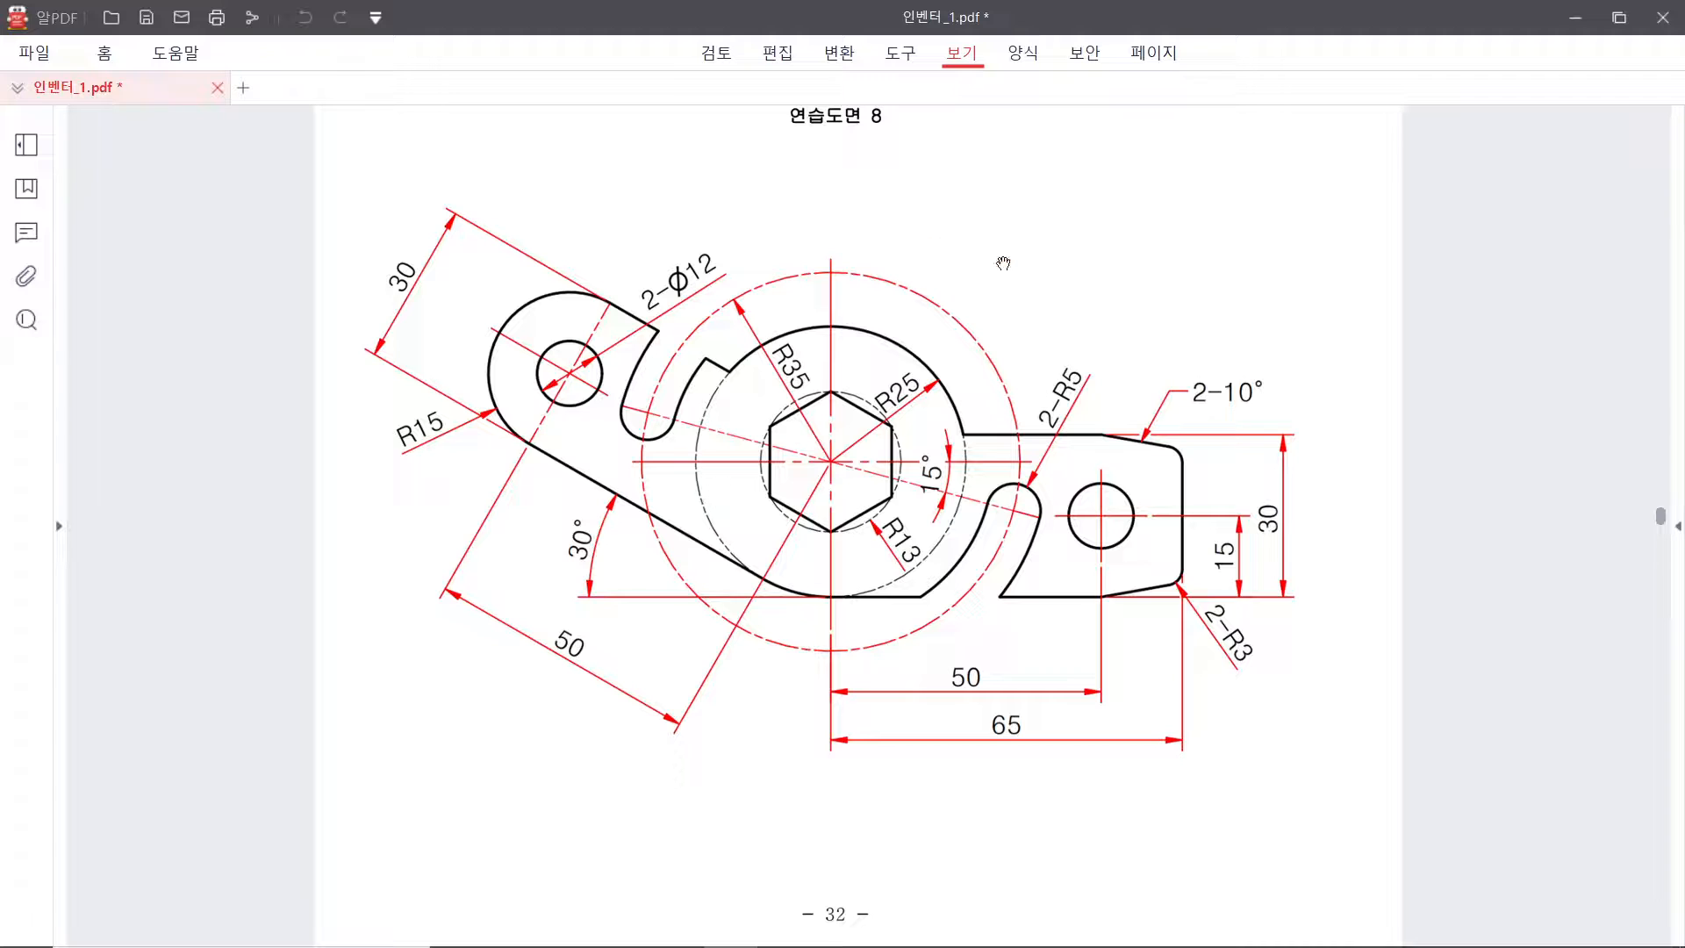
Switch to Inventor, create a new part from the Standard (mm).ipt template and start a 2D sketch on the XY plane
left_click_drag(1118, 9, 1684, 454)
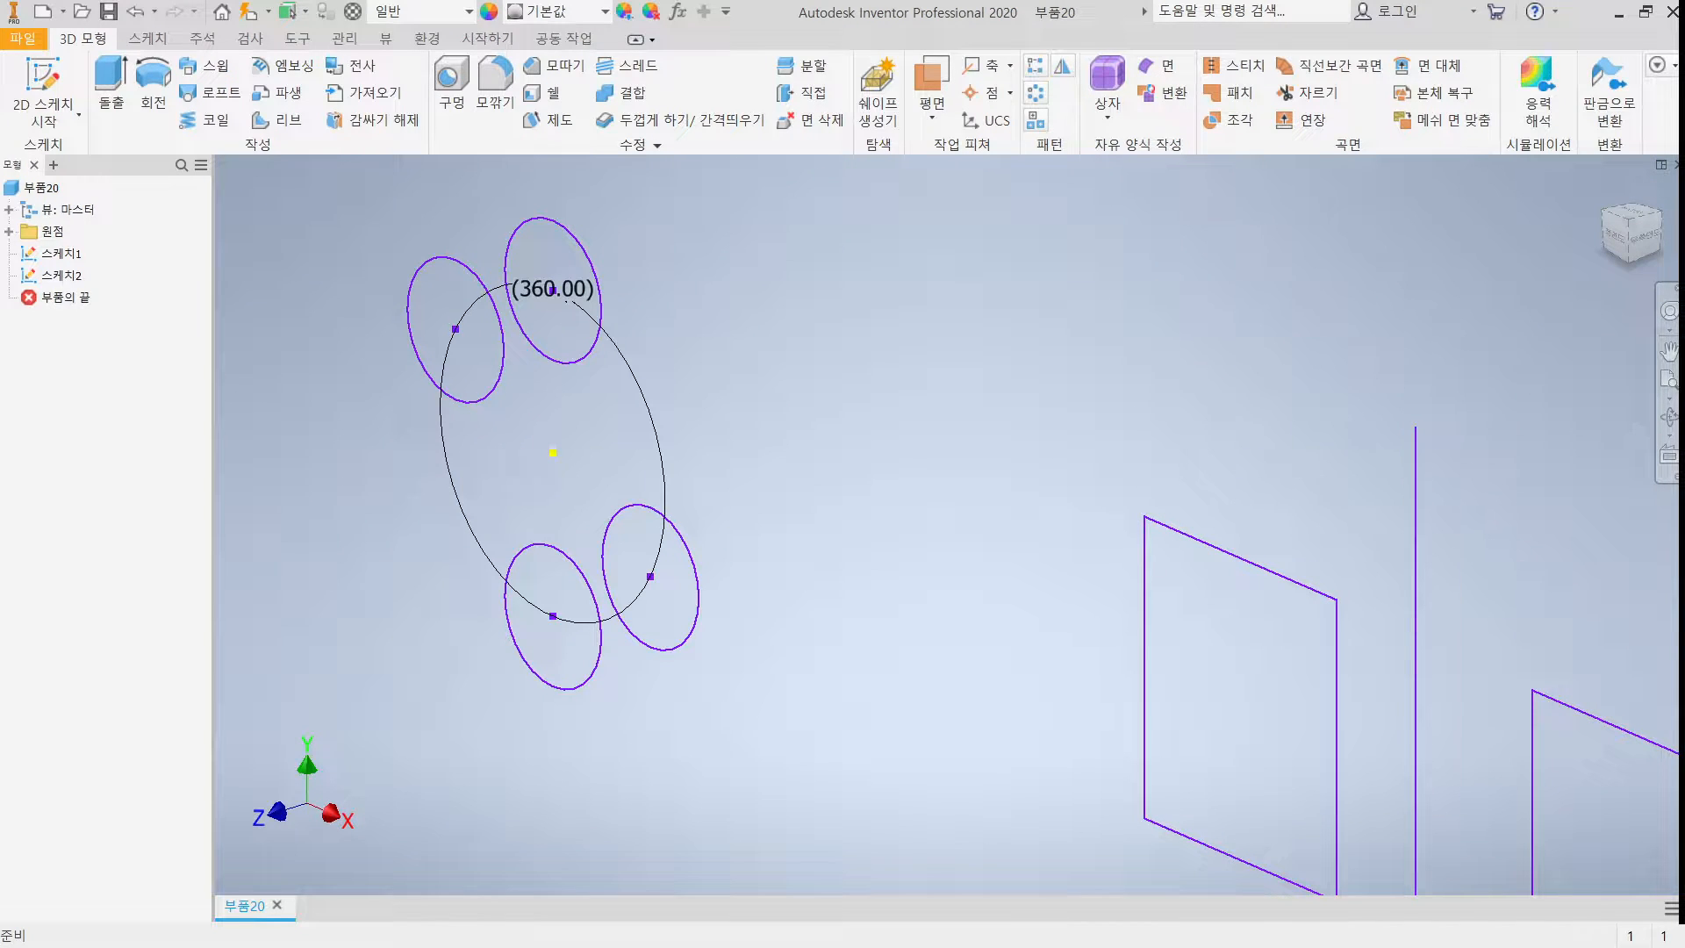
left_click(42, 11)
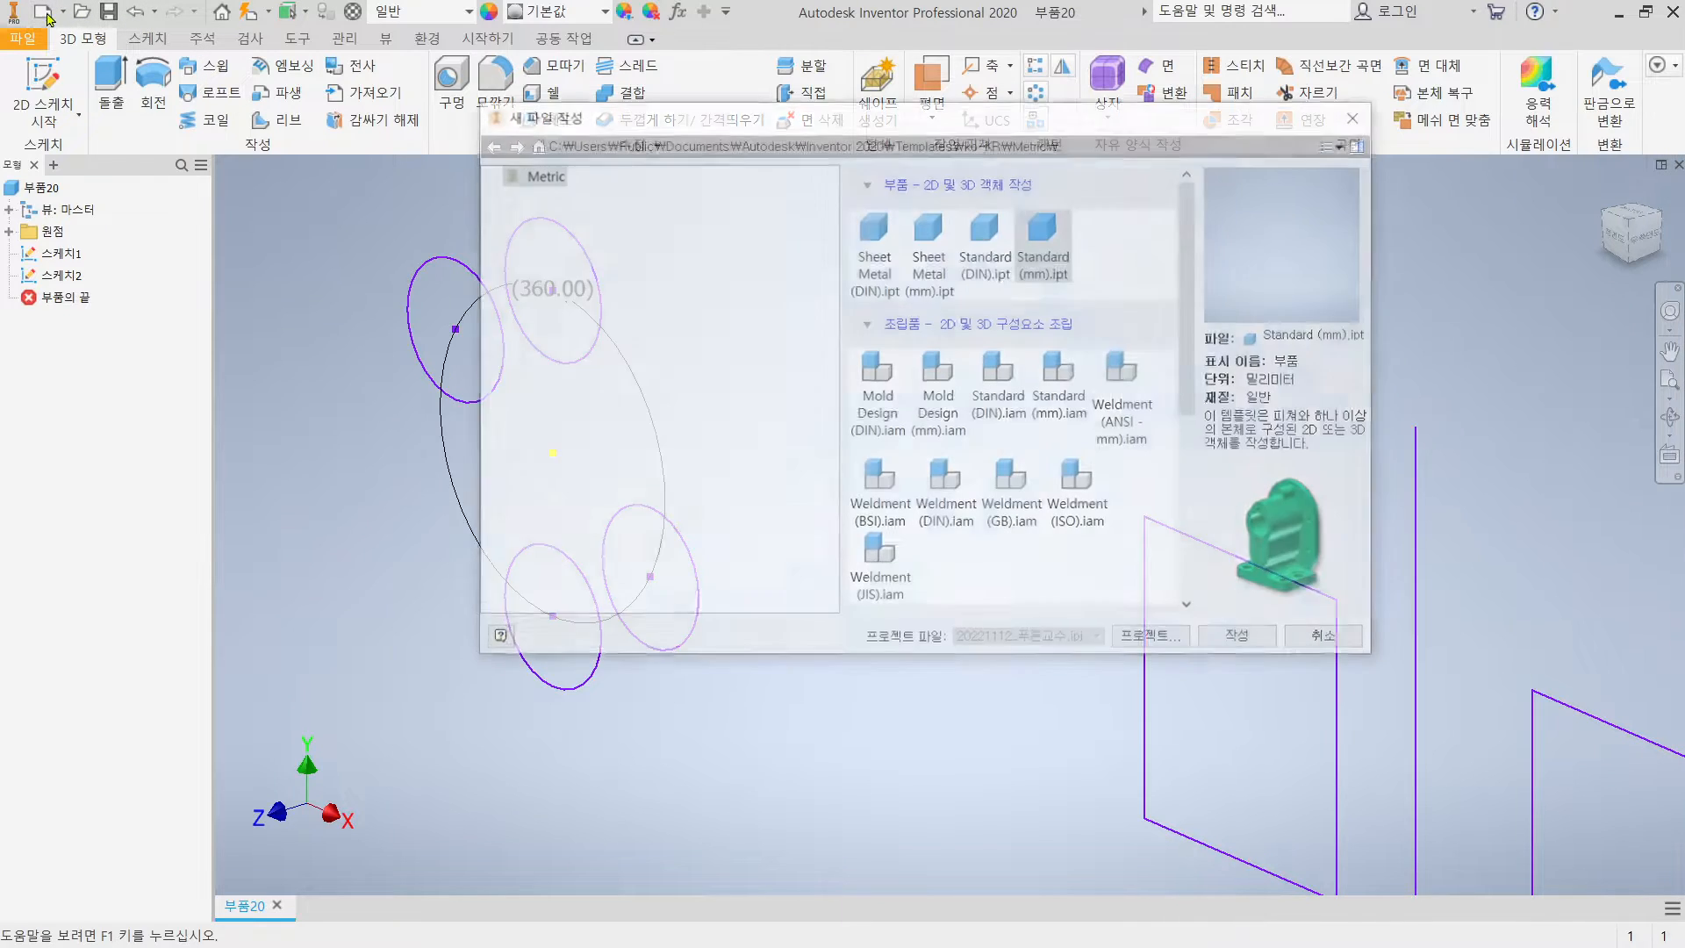
double_click(1045, 247)
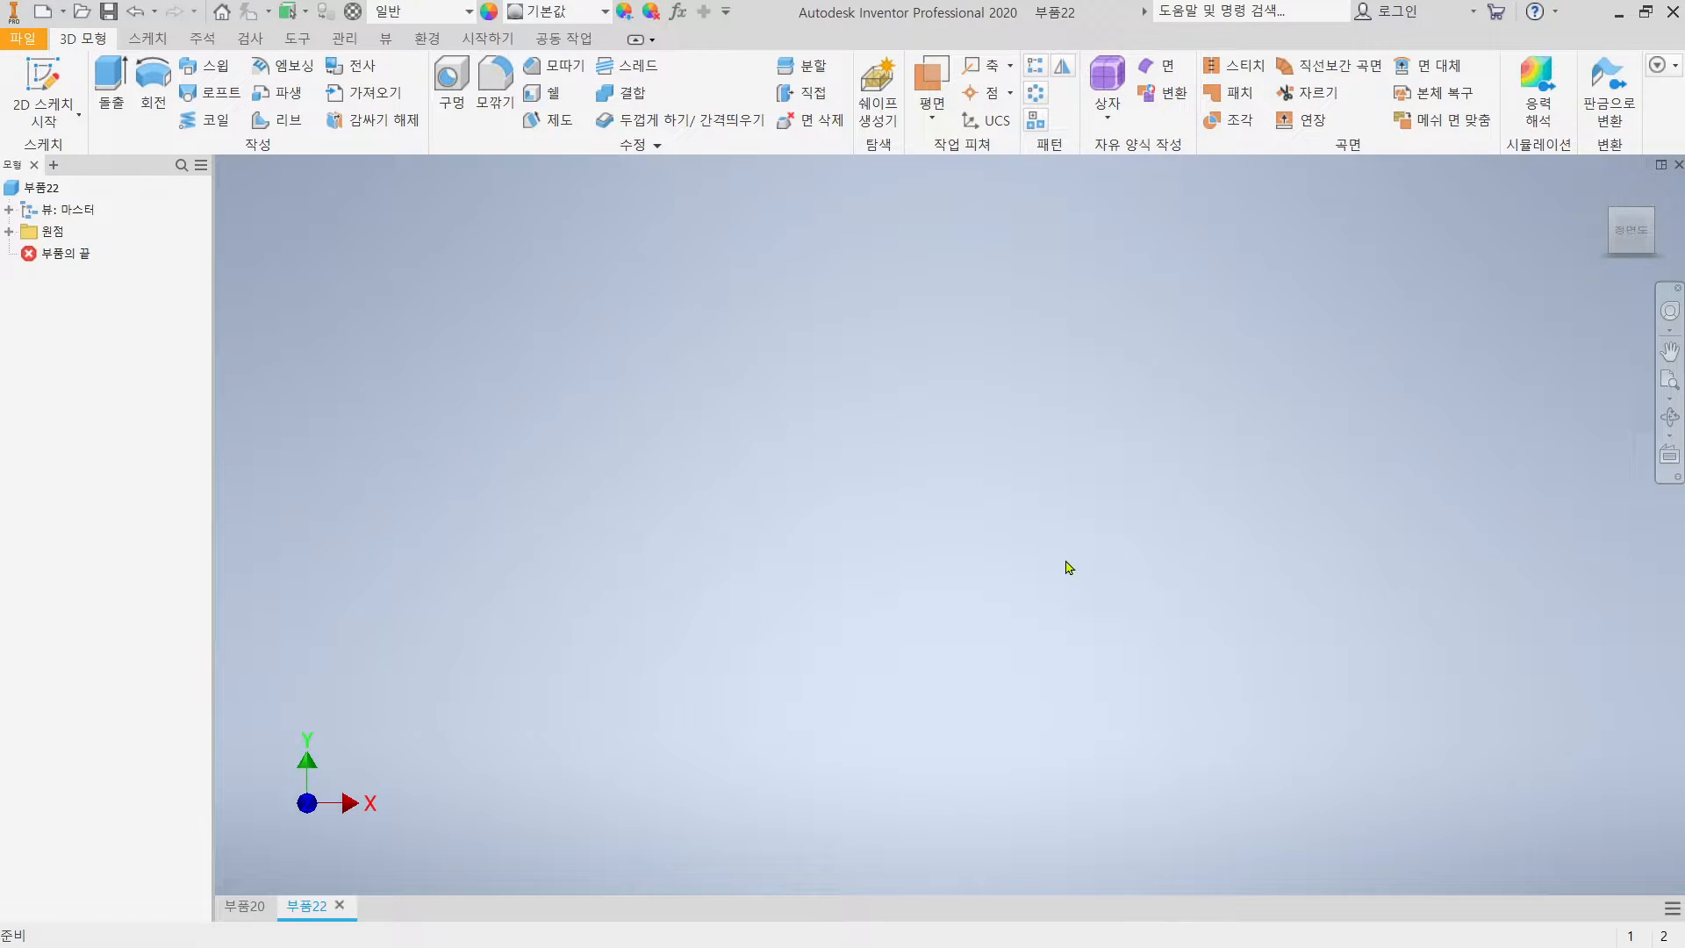
left_click(50, 97)
left_click(850, 309)
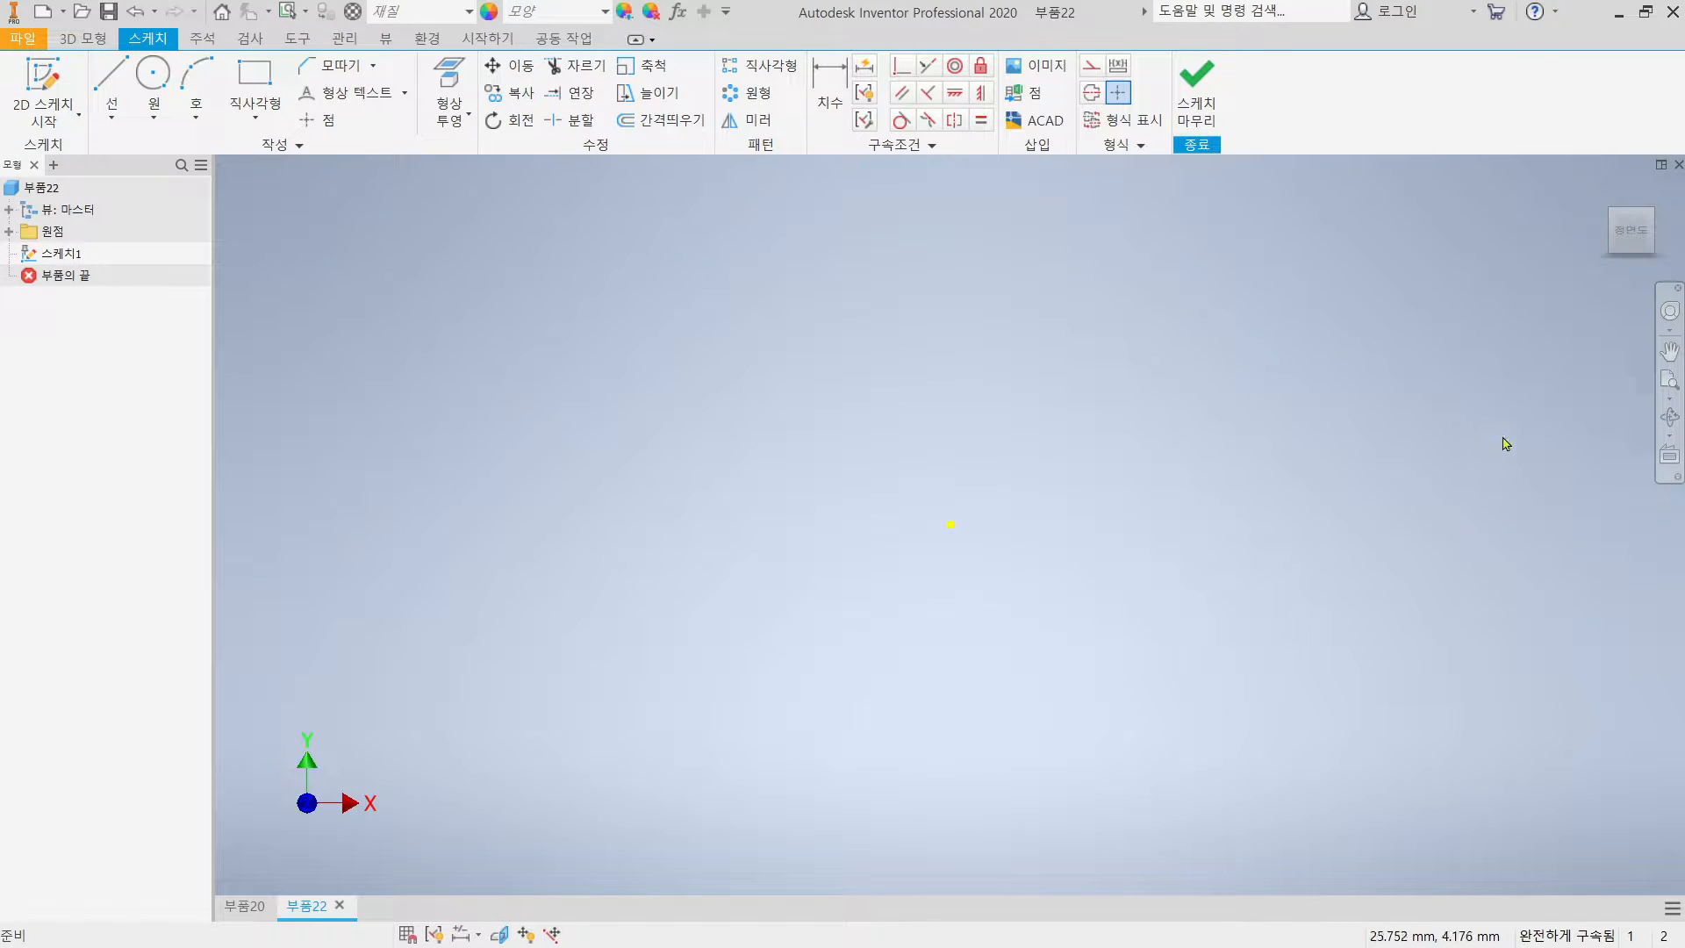
Draw a circle centred on the origin and dimension its diameter as 13*2 mm
left_click(153, 75)
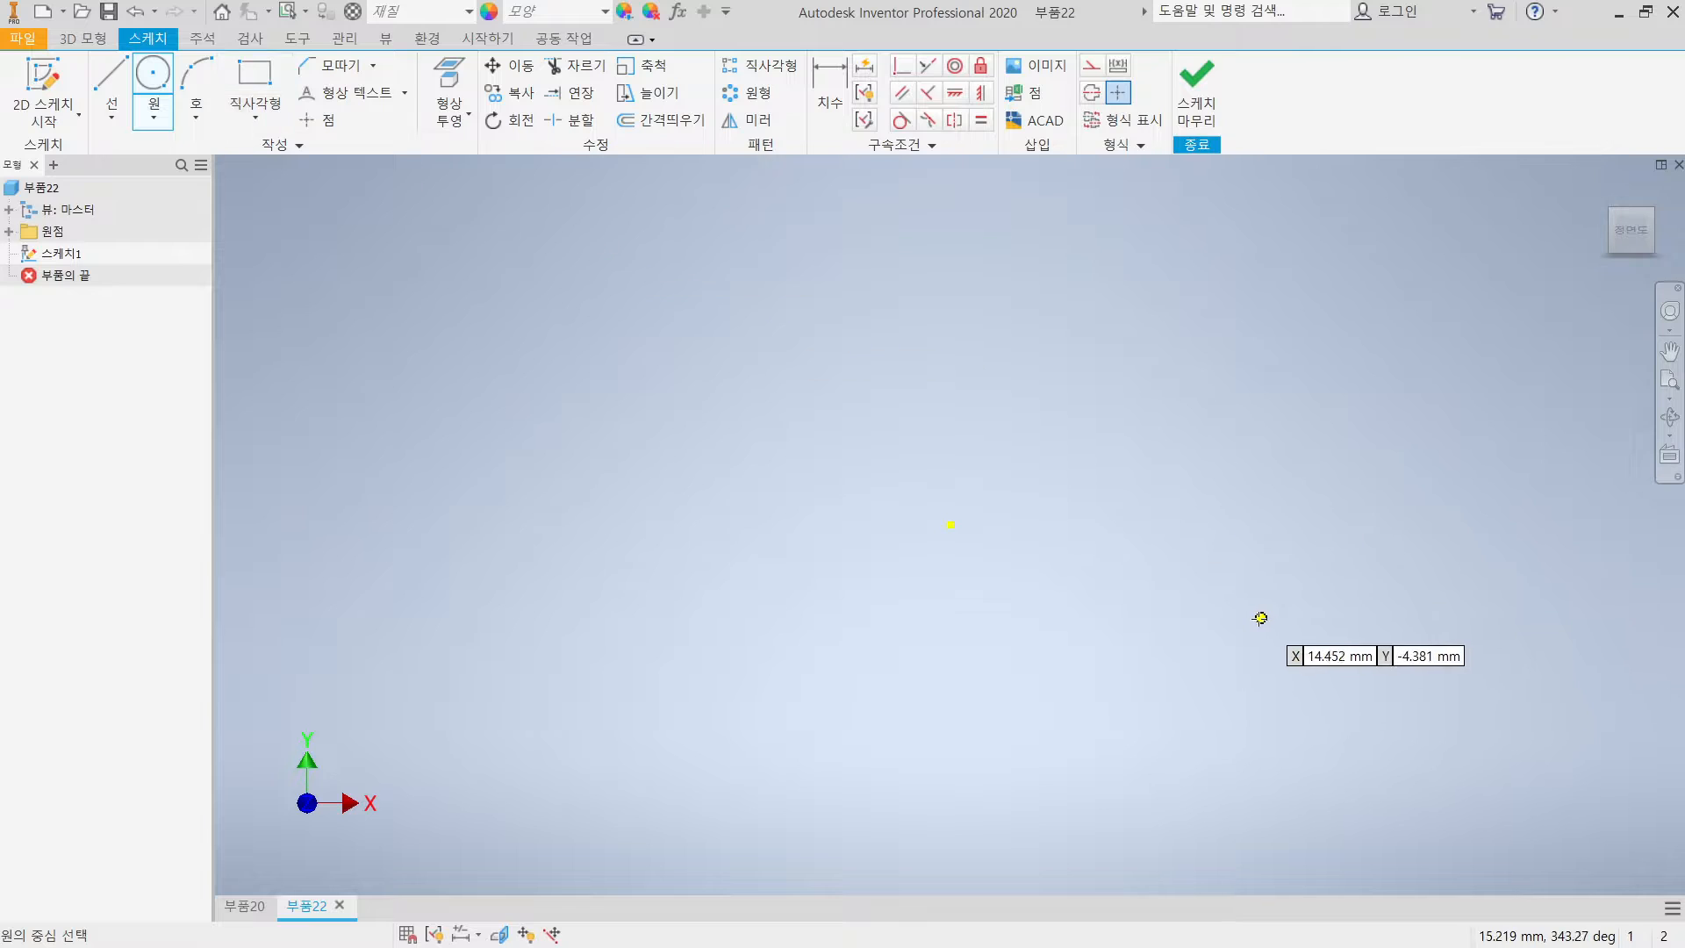
left_click(951, 524)
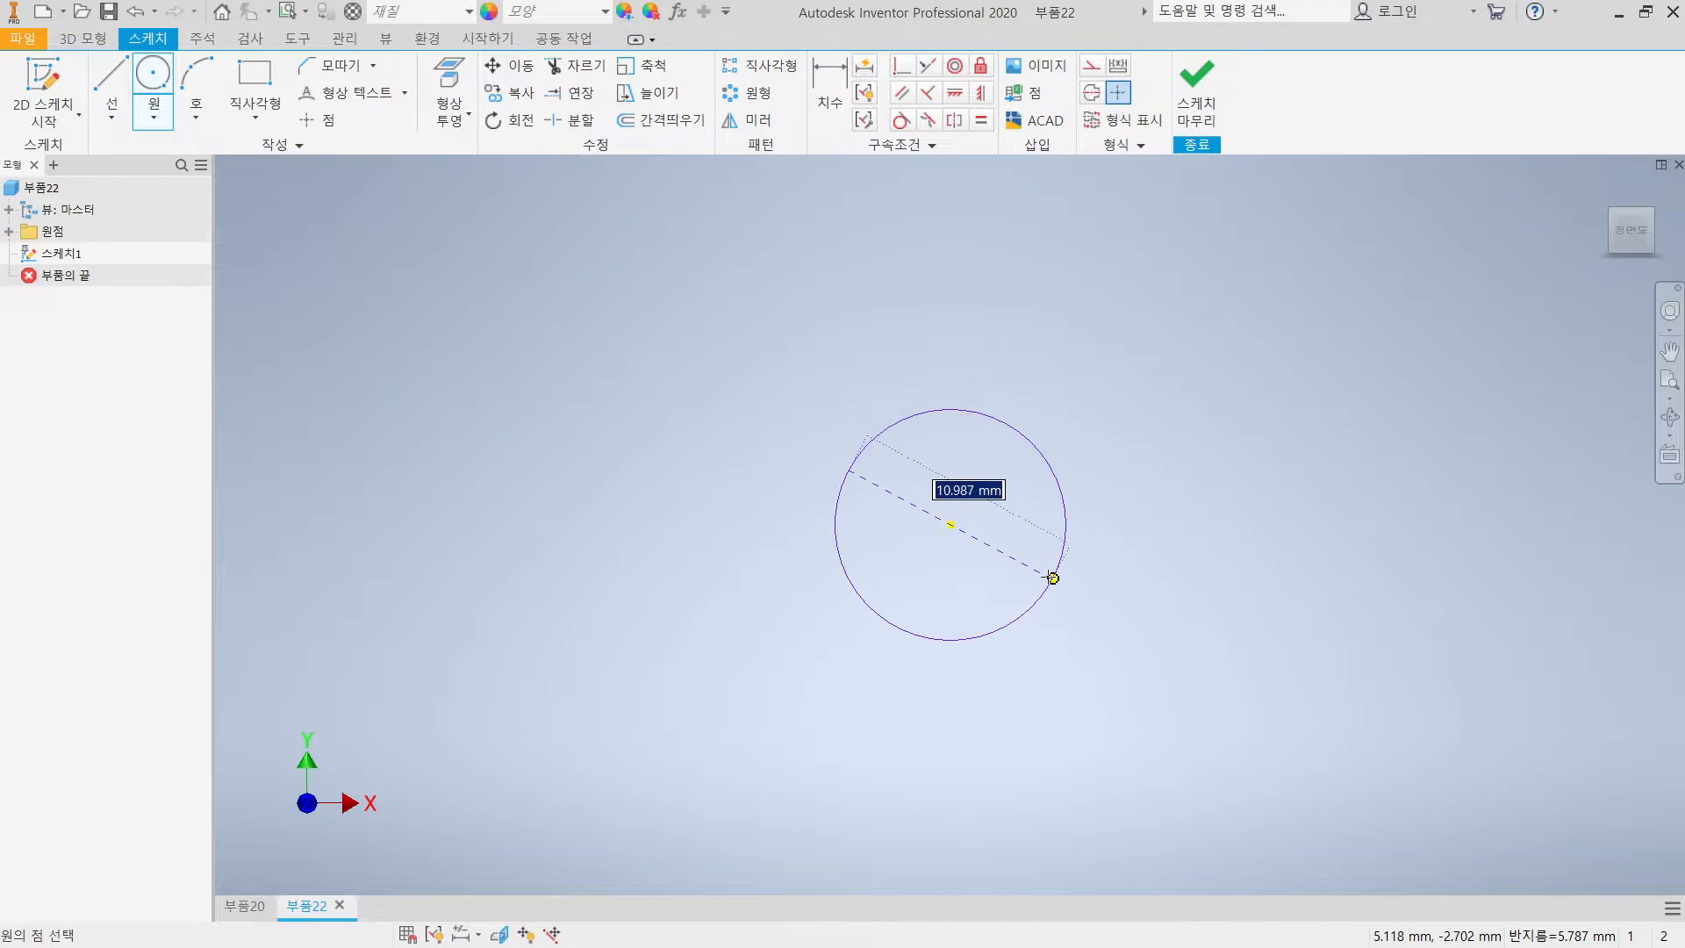
left_click(1033, 568)
key("d")
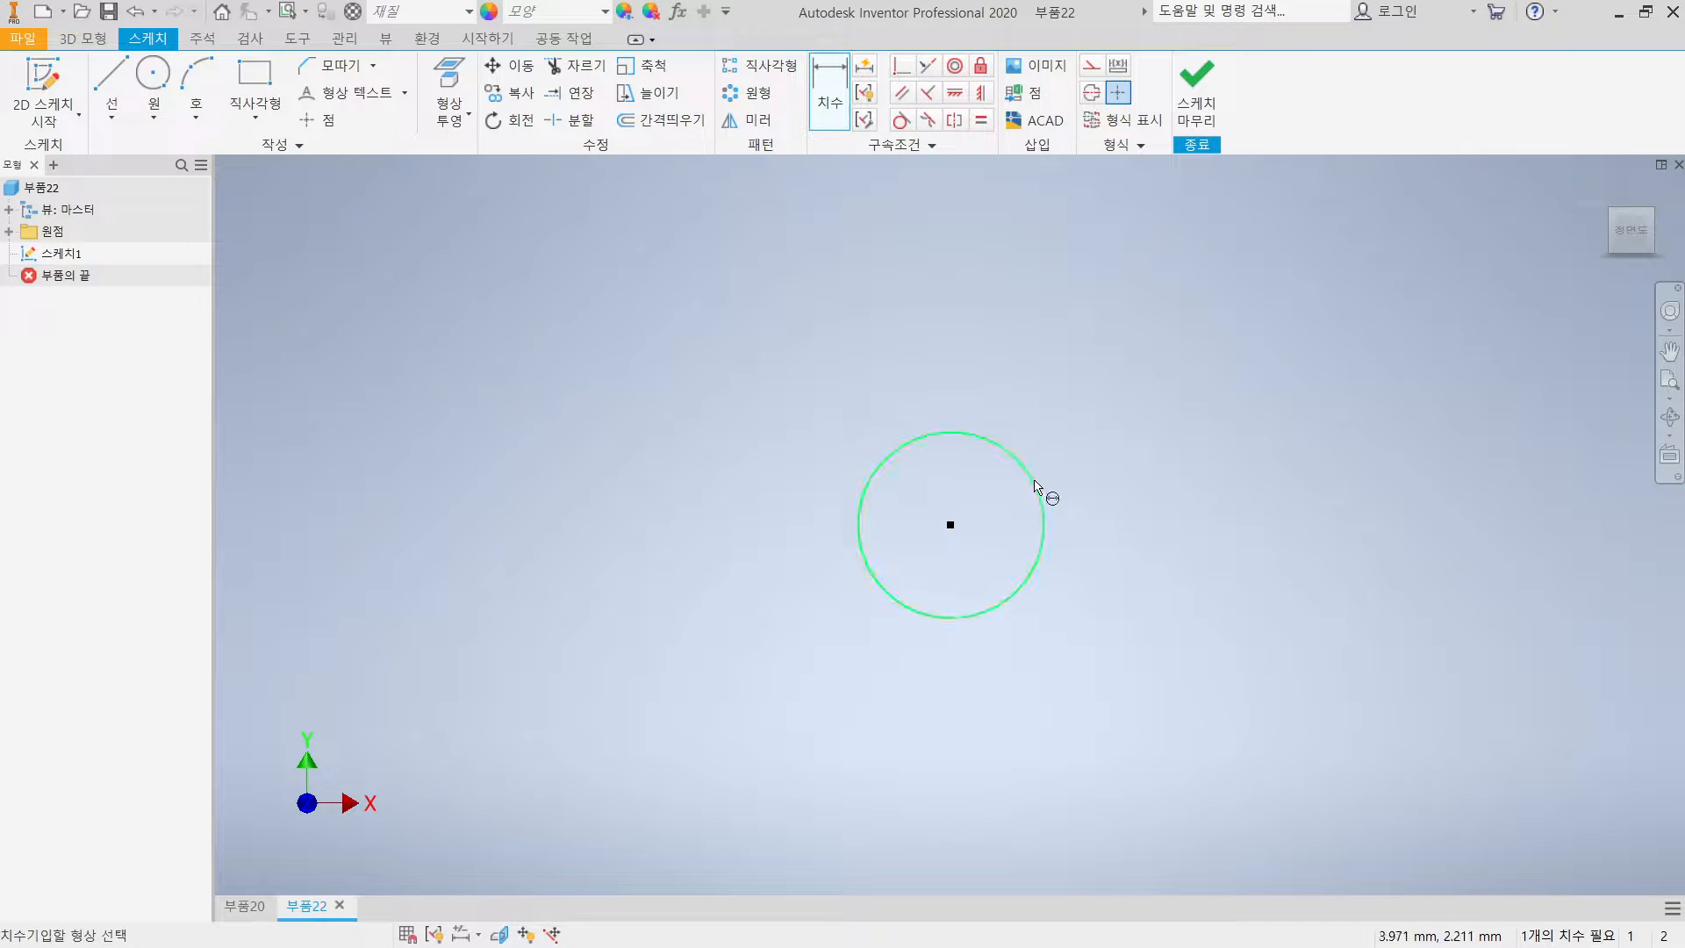
left_click(1042, 494)
left_click(1079, 447)
type("13*2")
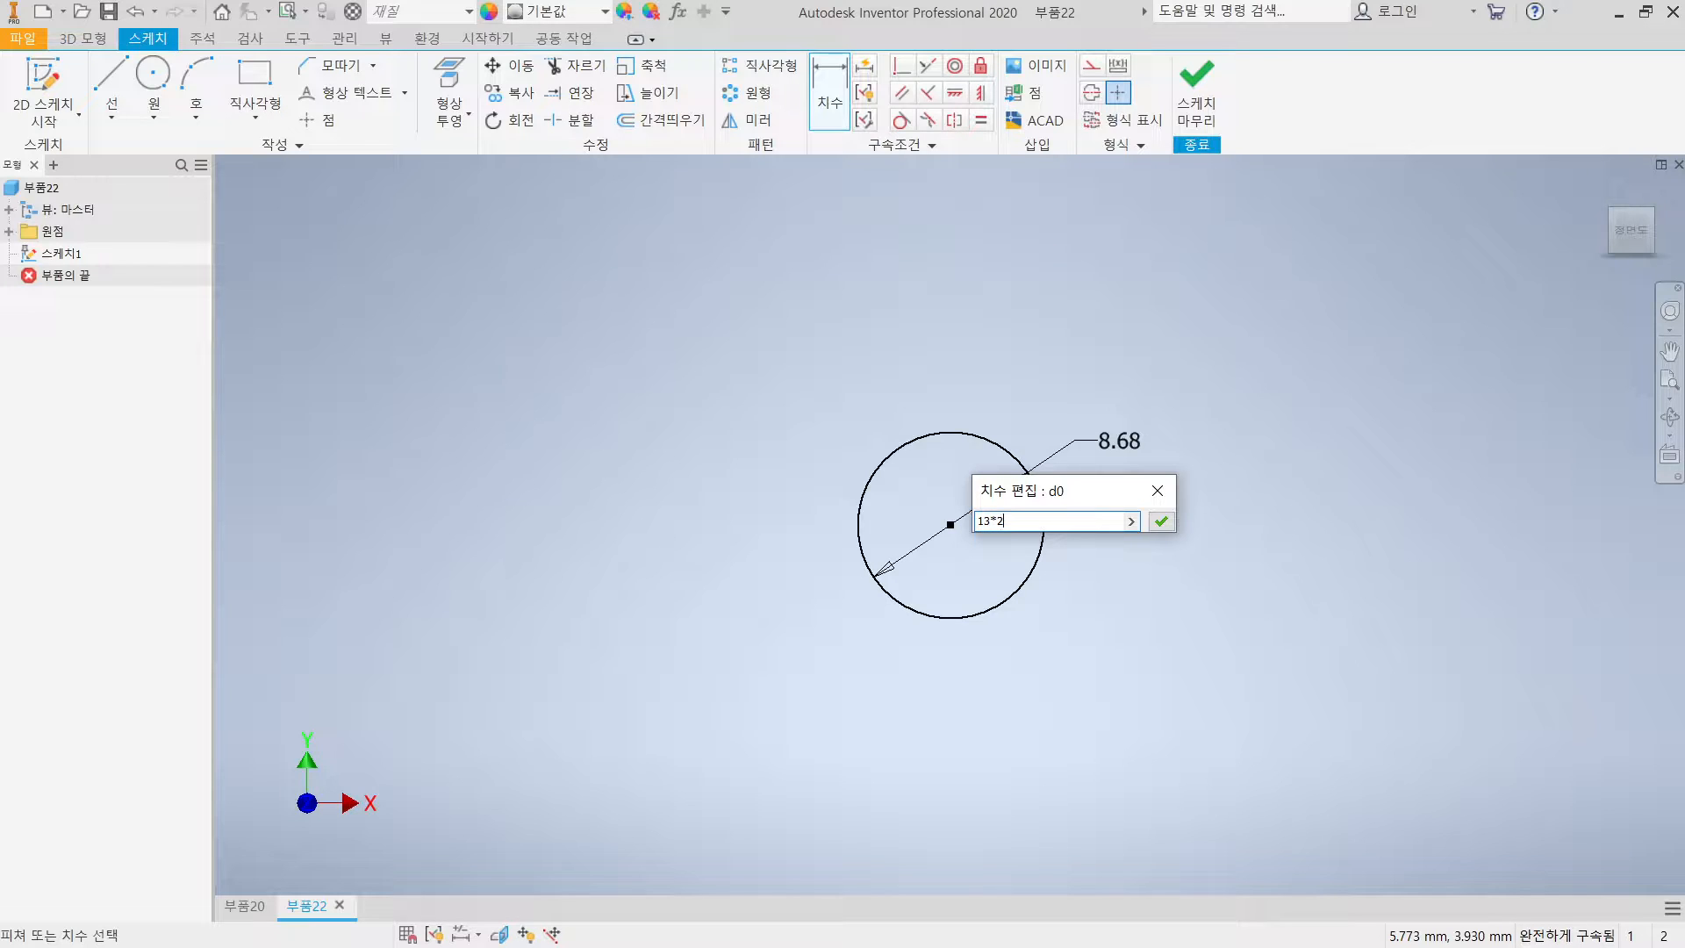
key("Return")
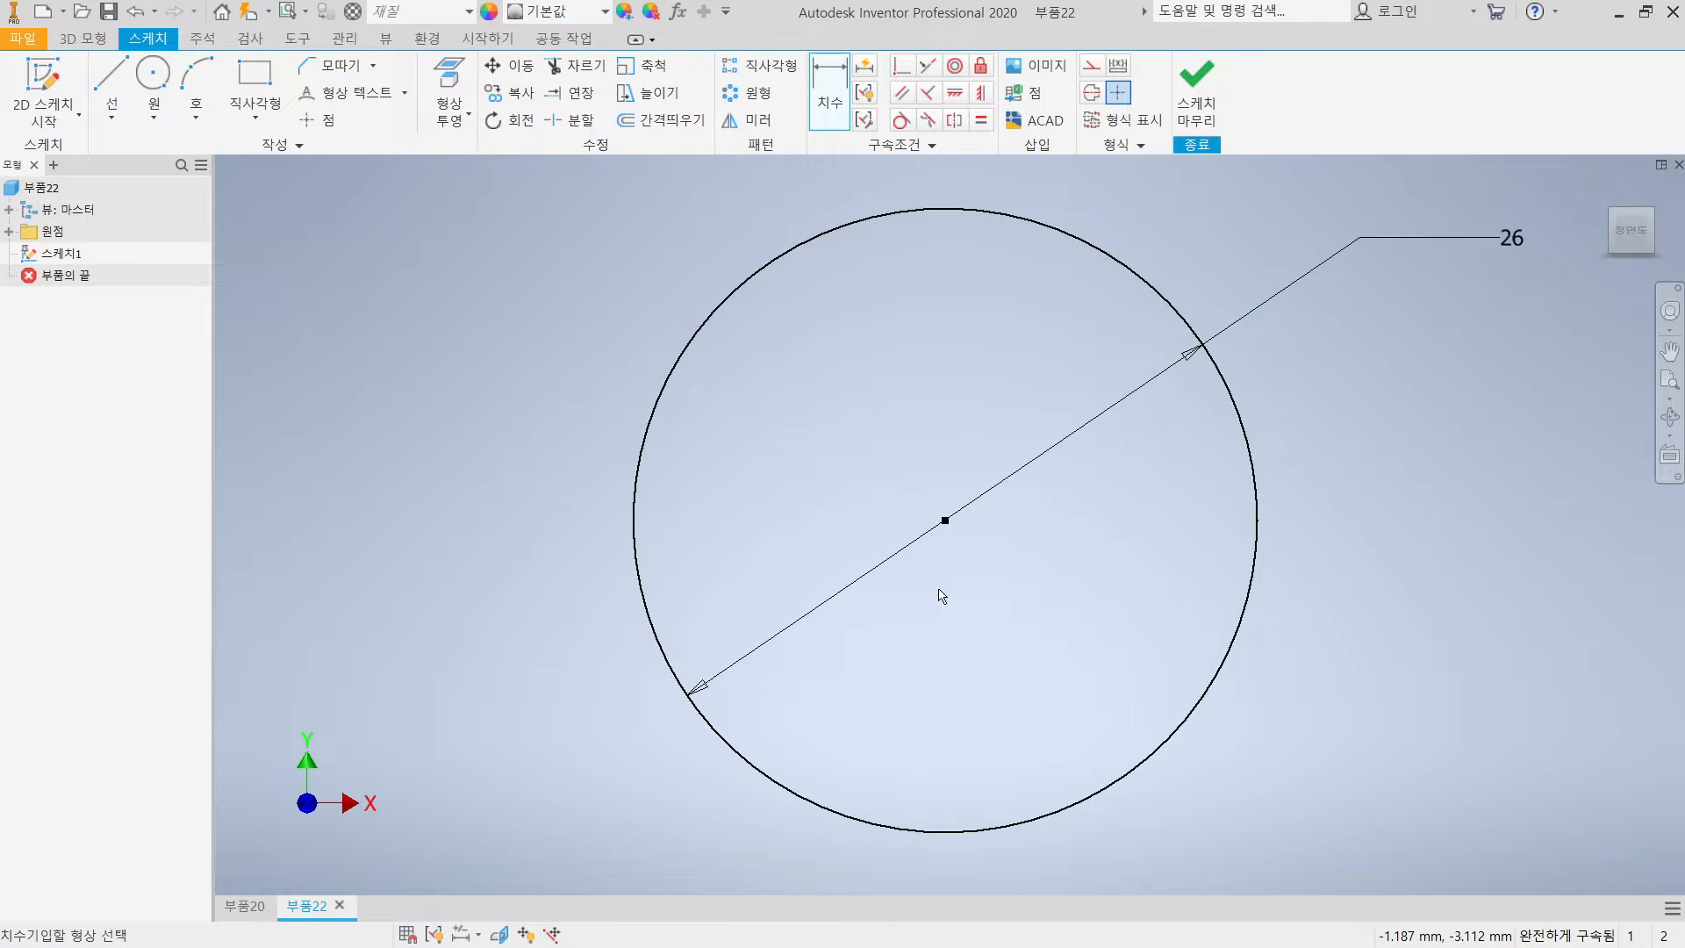
Convert the origin-centred circle to construction geometry
scroll(941, 596, "up", 3)
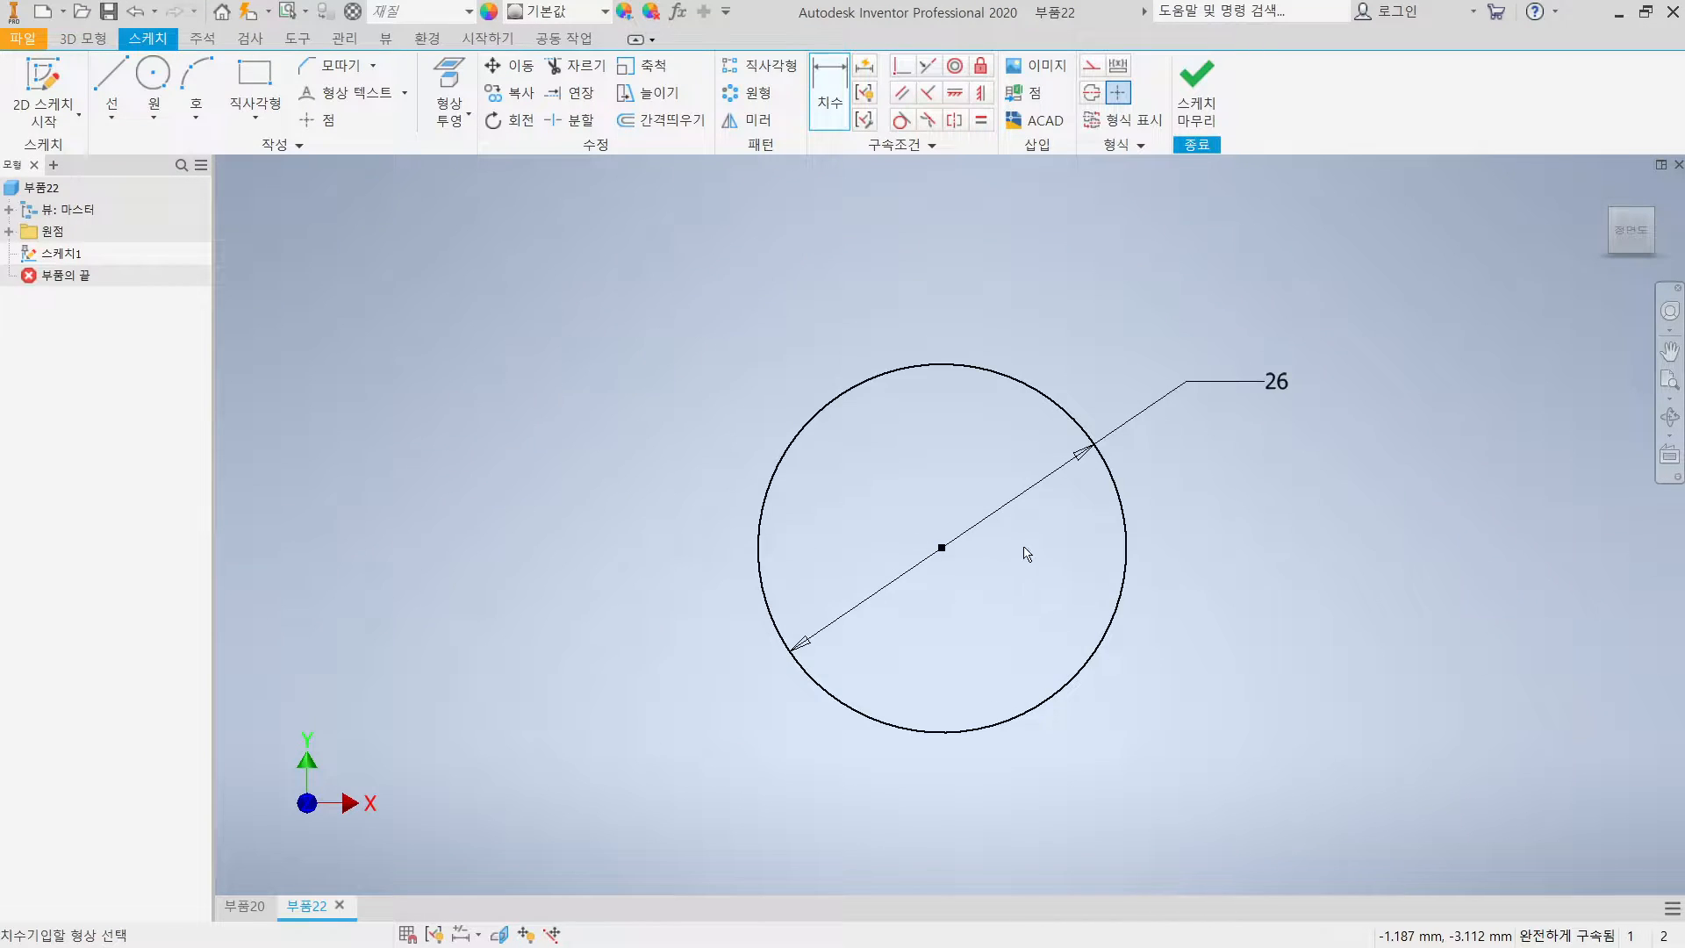
left_click(1117, 484)
key("Escape")
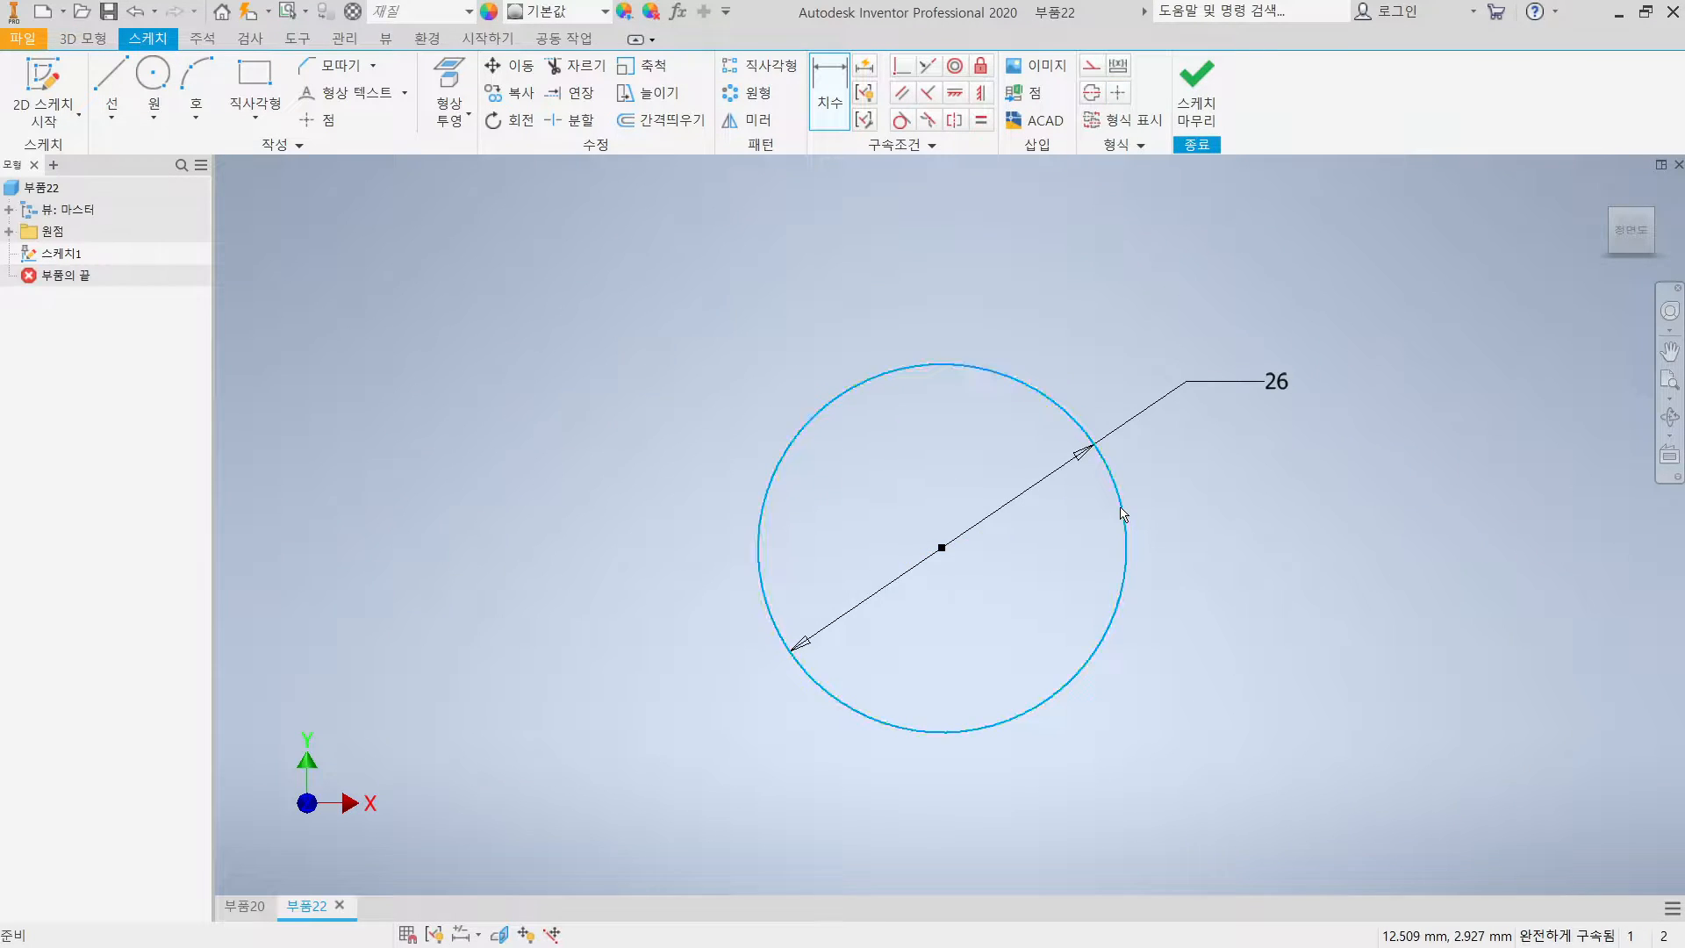
right_click(1121, 513)
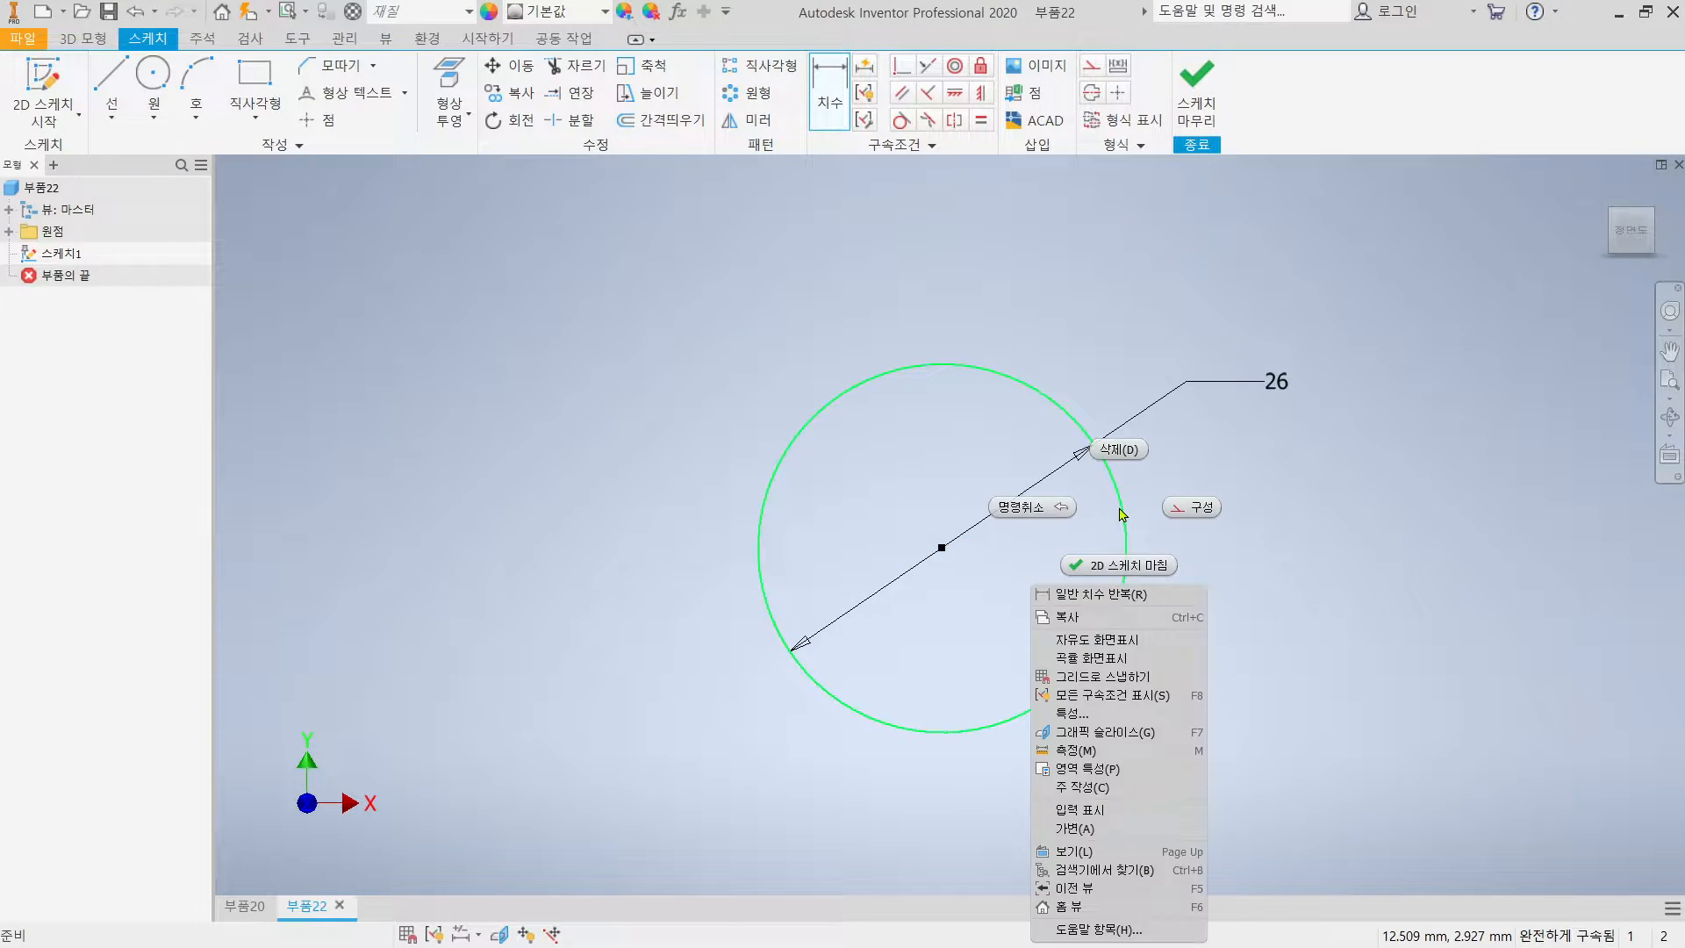
left_click(1194, 508)
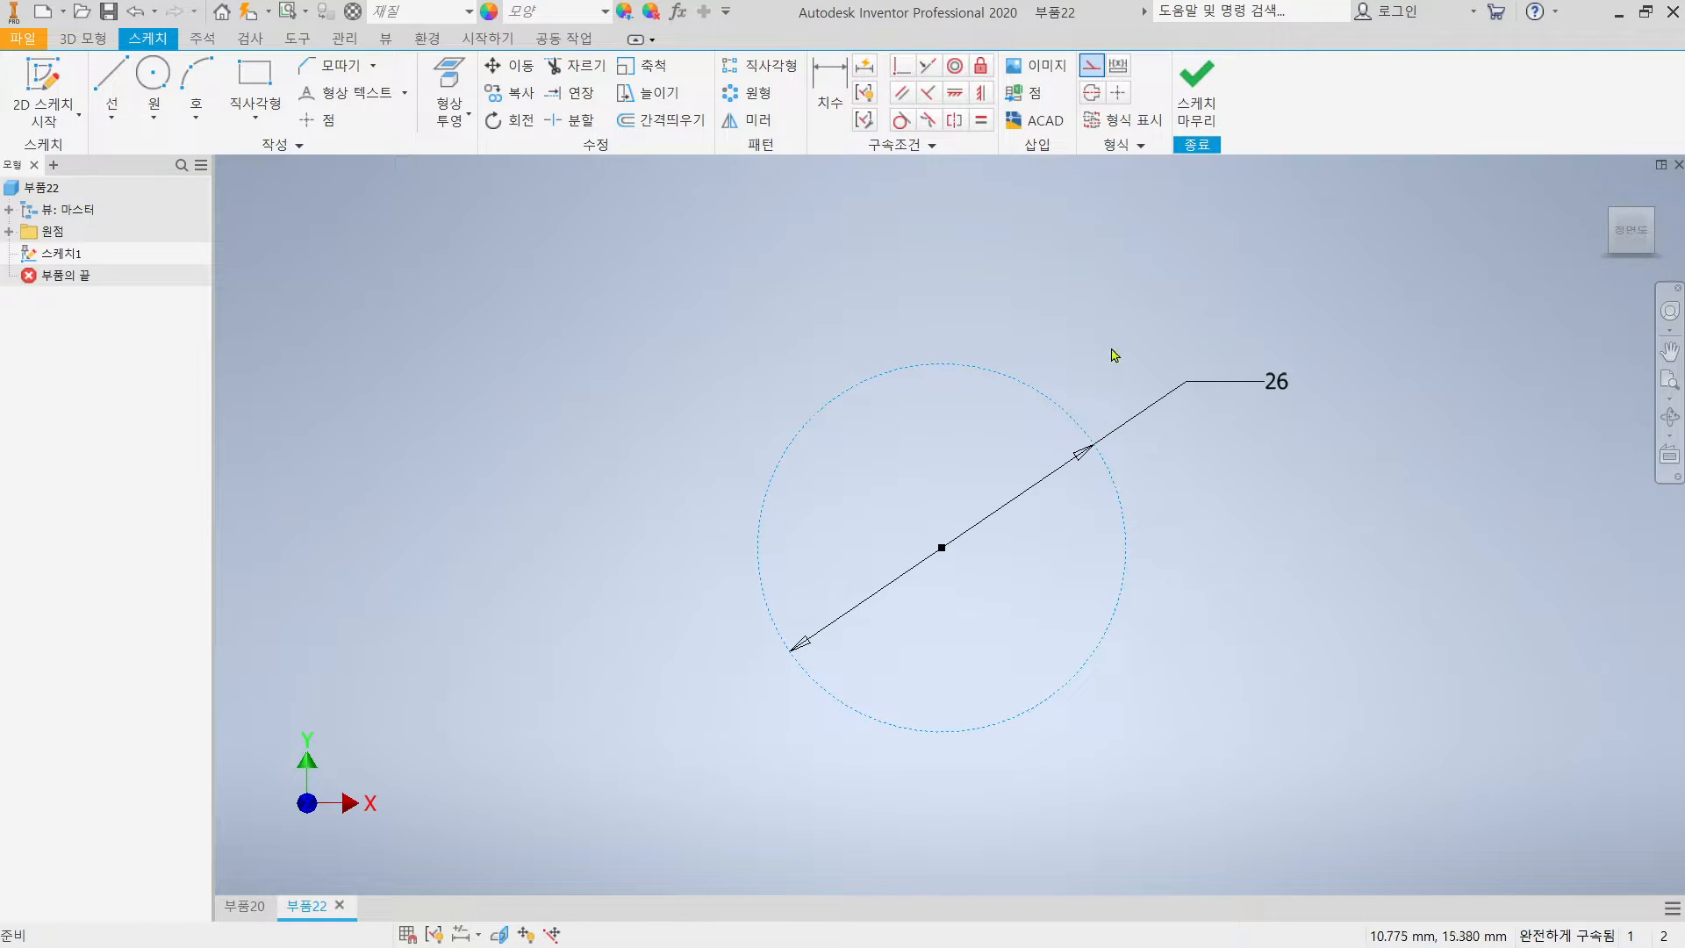
Draw a six-sided inscribed polygon from the origin out to the construction circle and constrain its upper edge horizontal
left_click(155, 122)
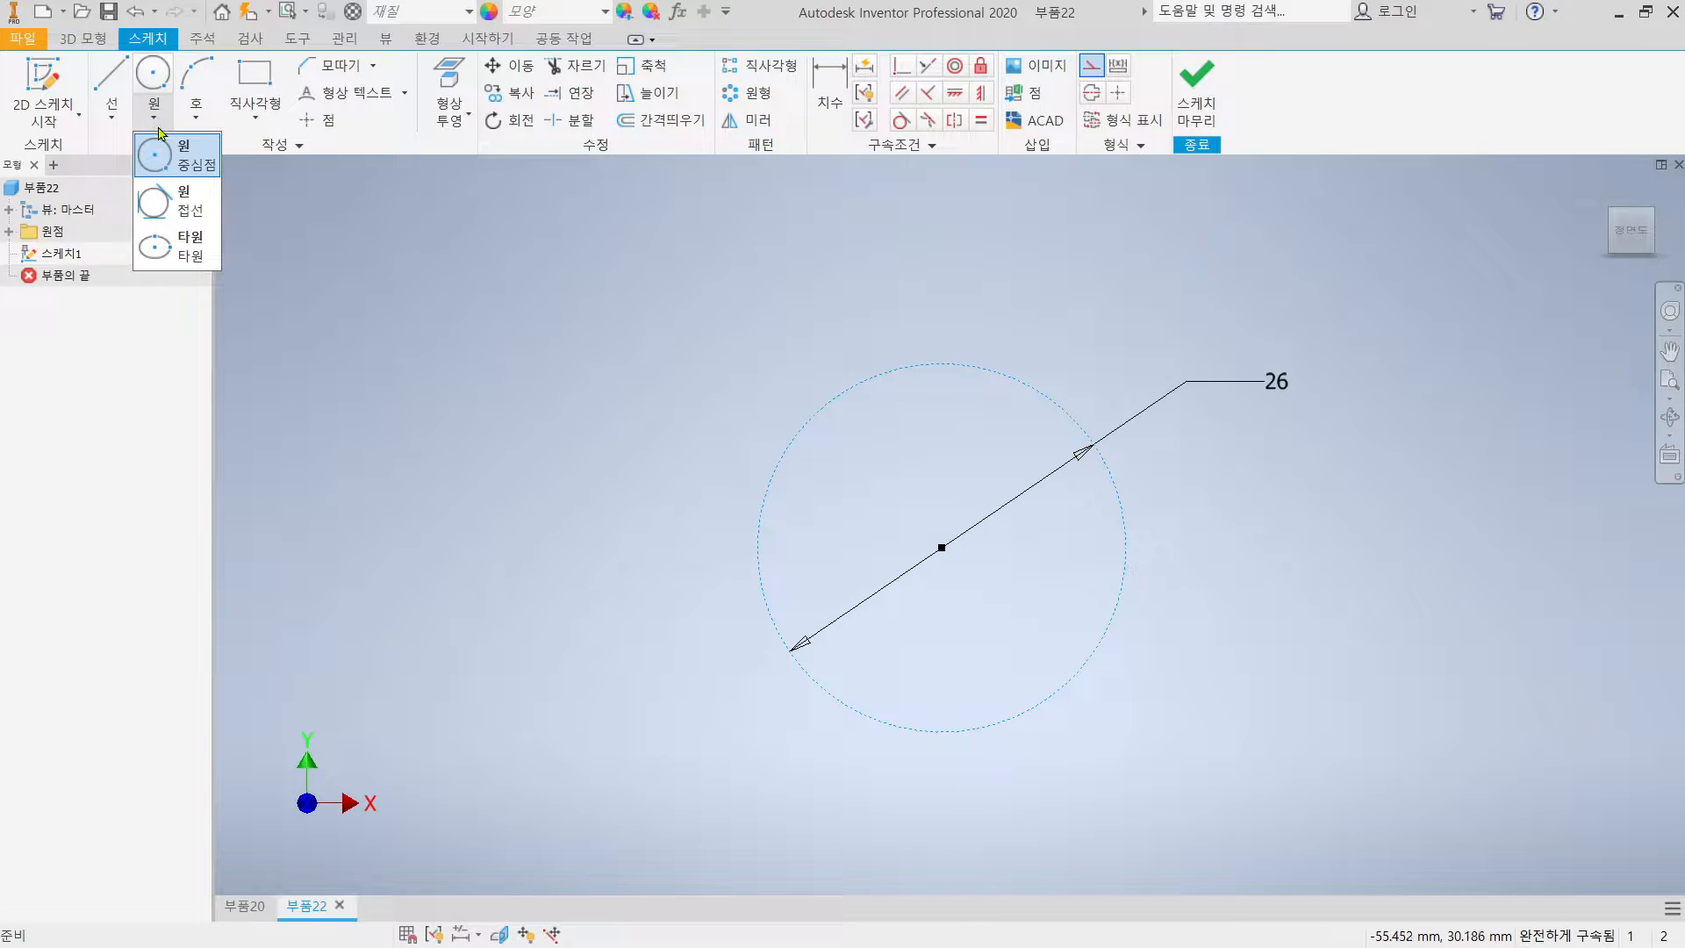
left_click(257, 122)
left_click(257, 122)
left_click(256, 122)
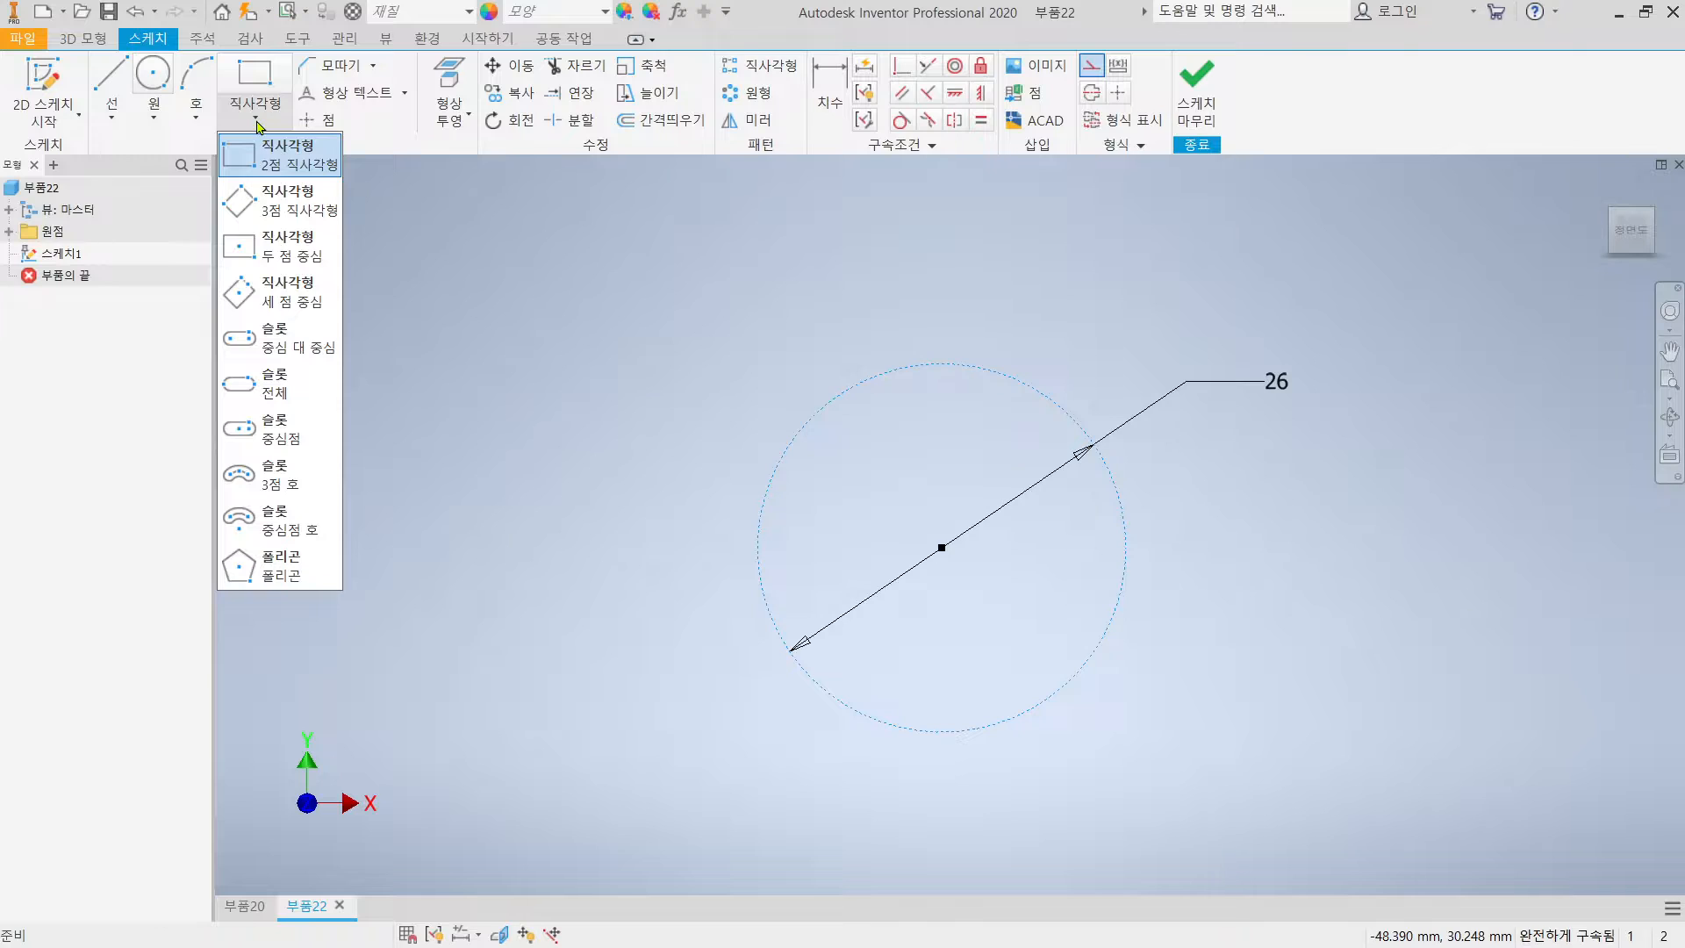
left_click(239, 569)
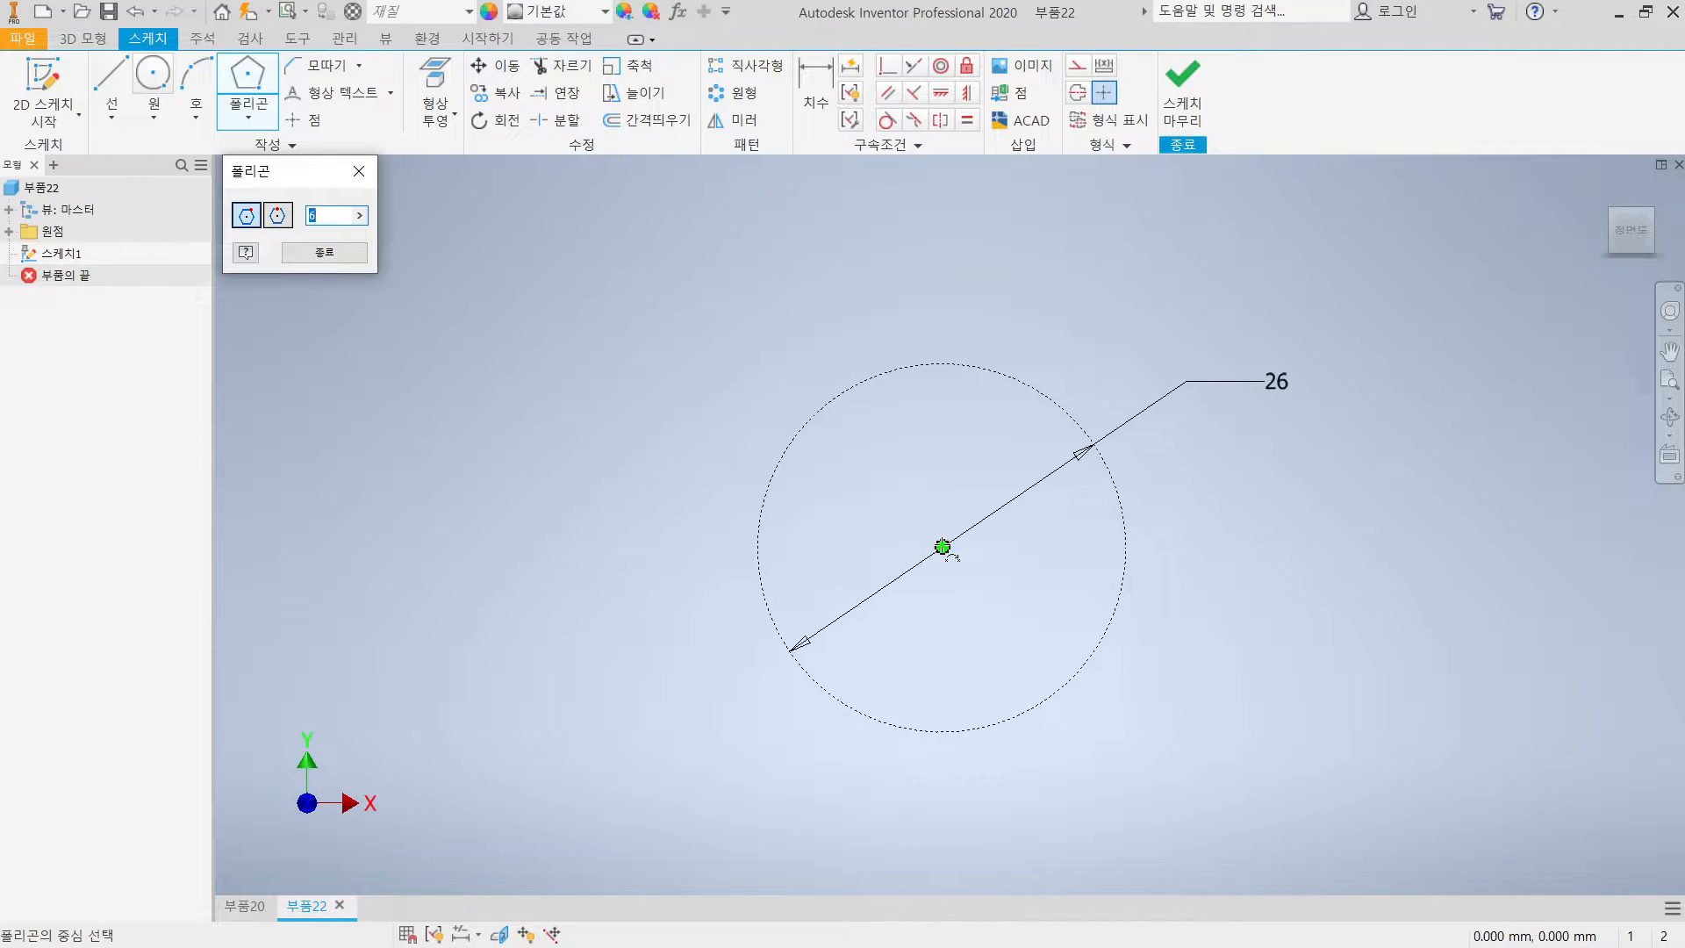
left_click(942, 547)
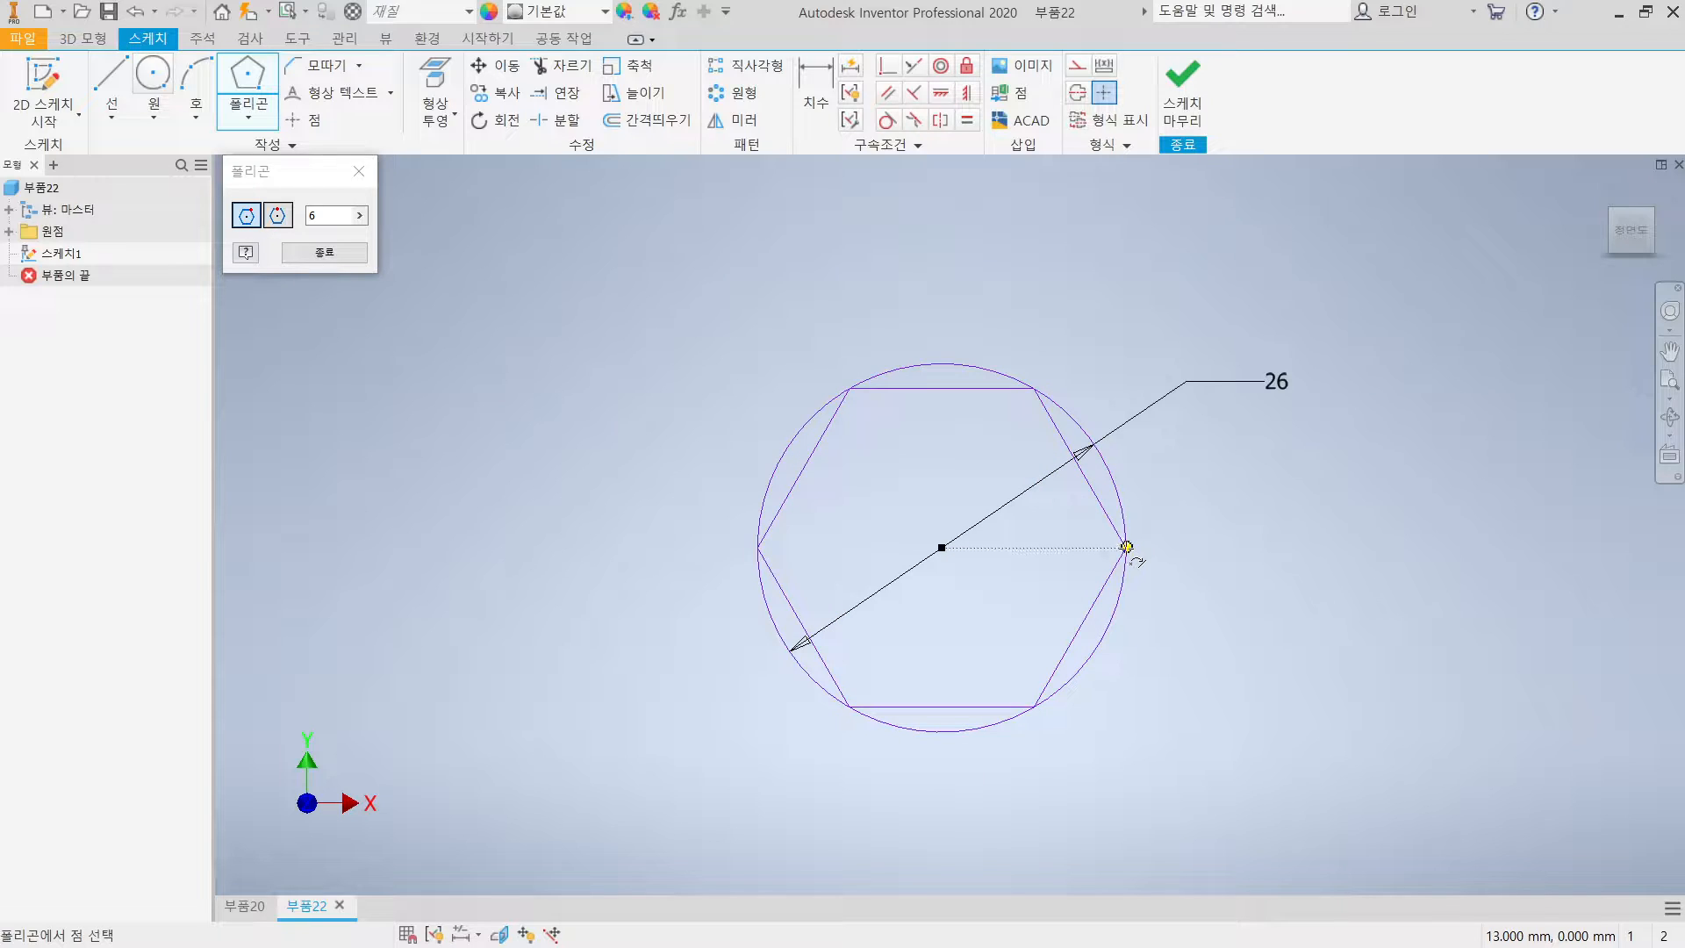
left_click(1127, 547)
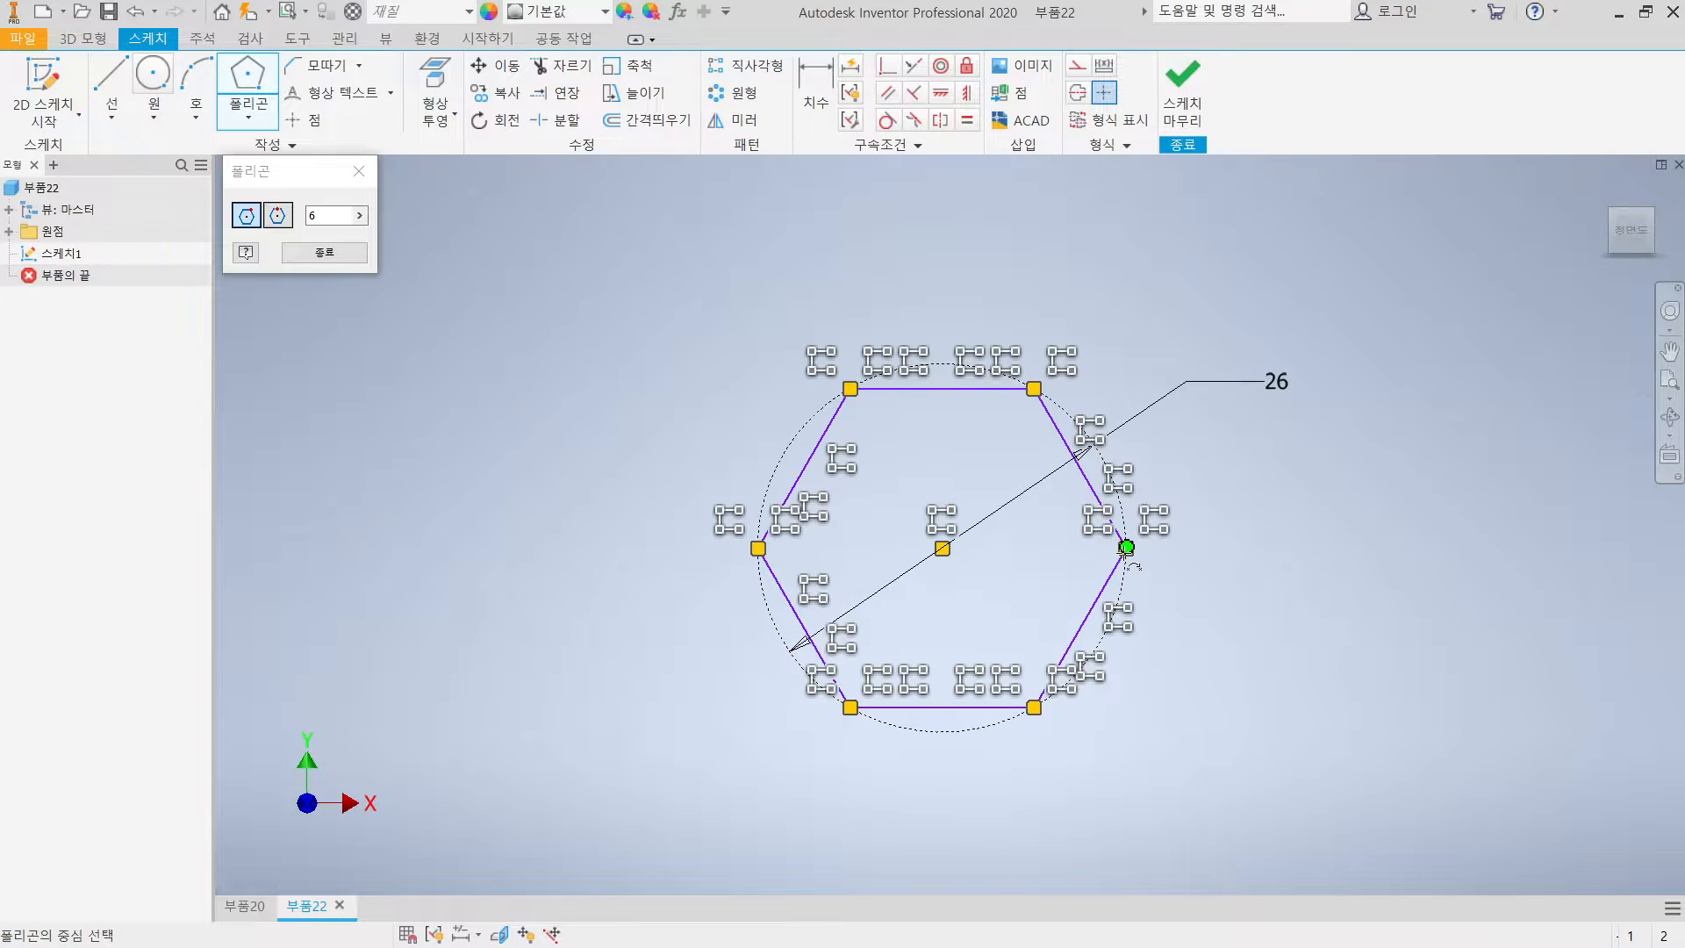
key("Escape")
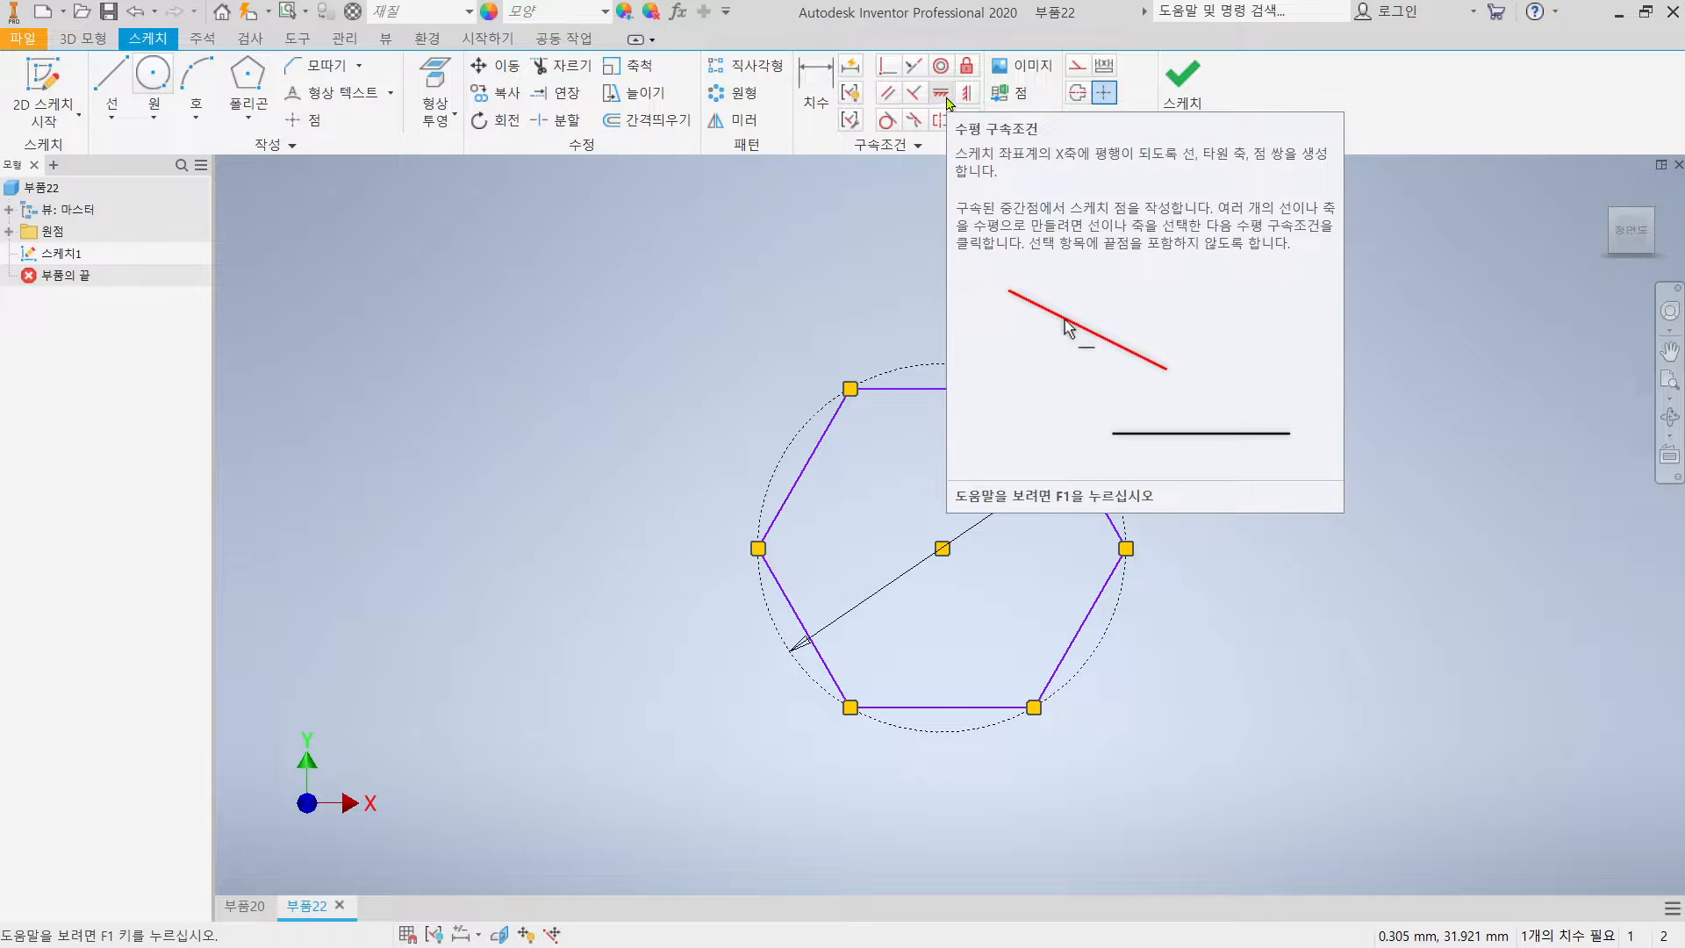
left_click(946, 96)
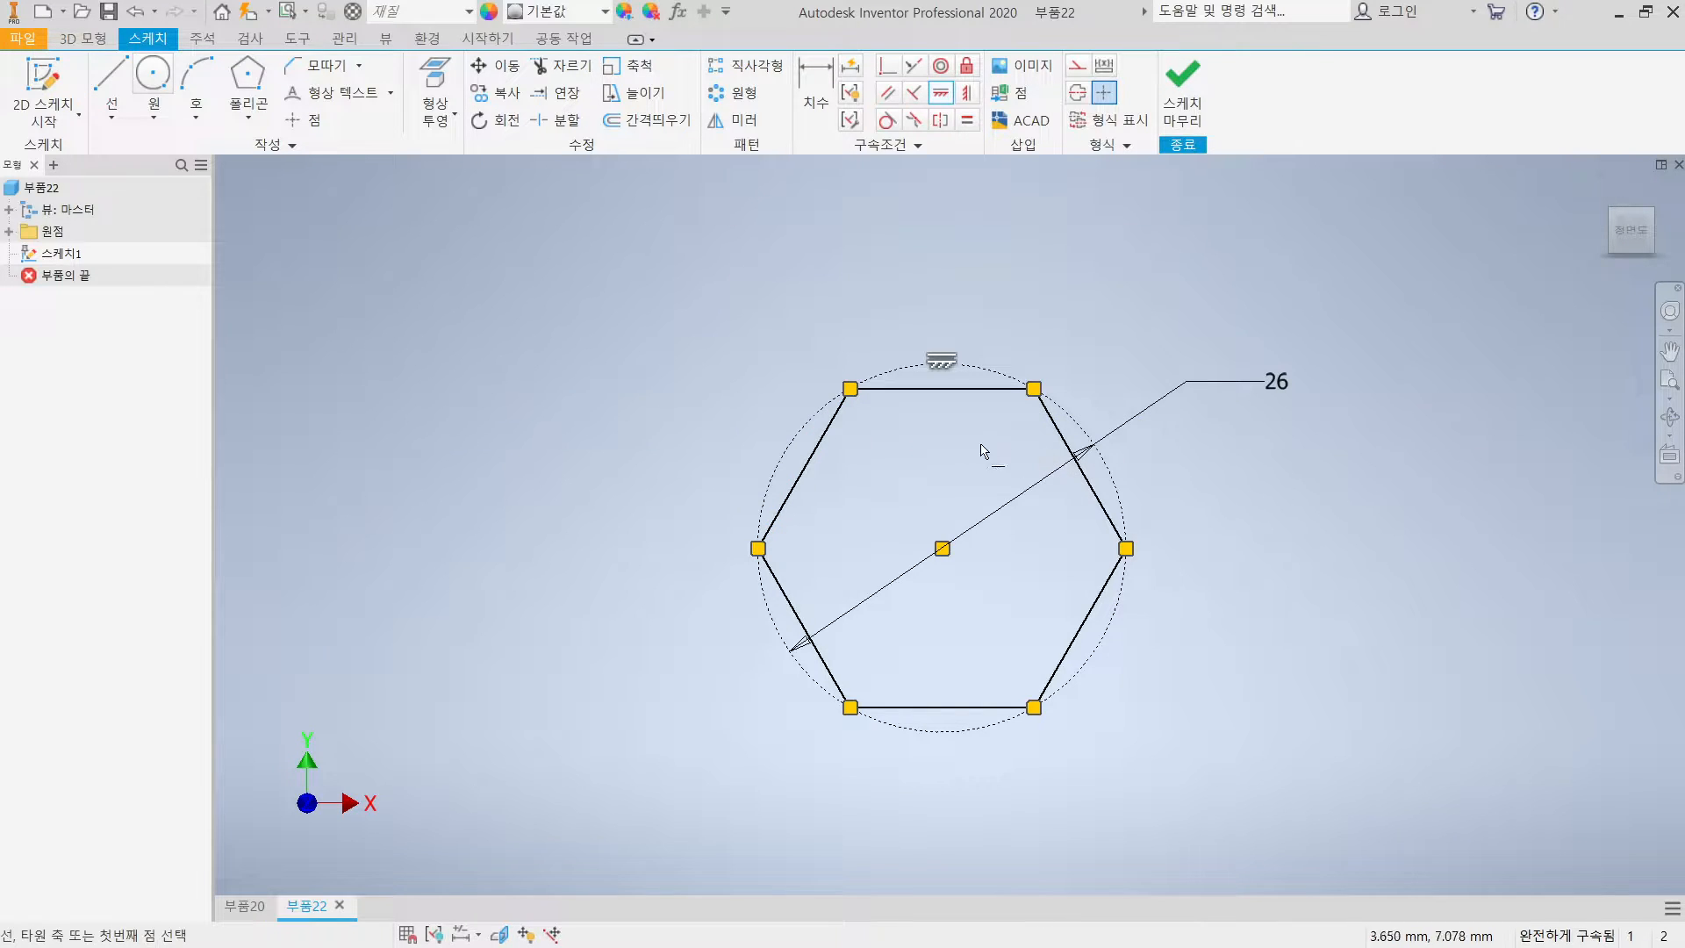
Draw a circle around the hexagon, centred on the origin, with a diameter of 25*2 mm
left_click(154, 74)
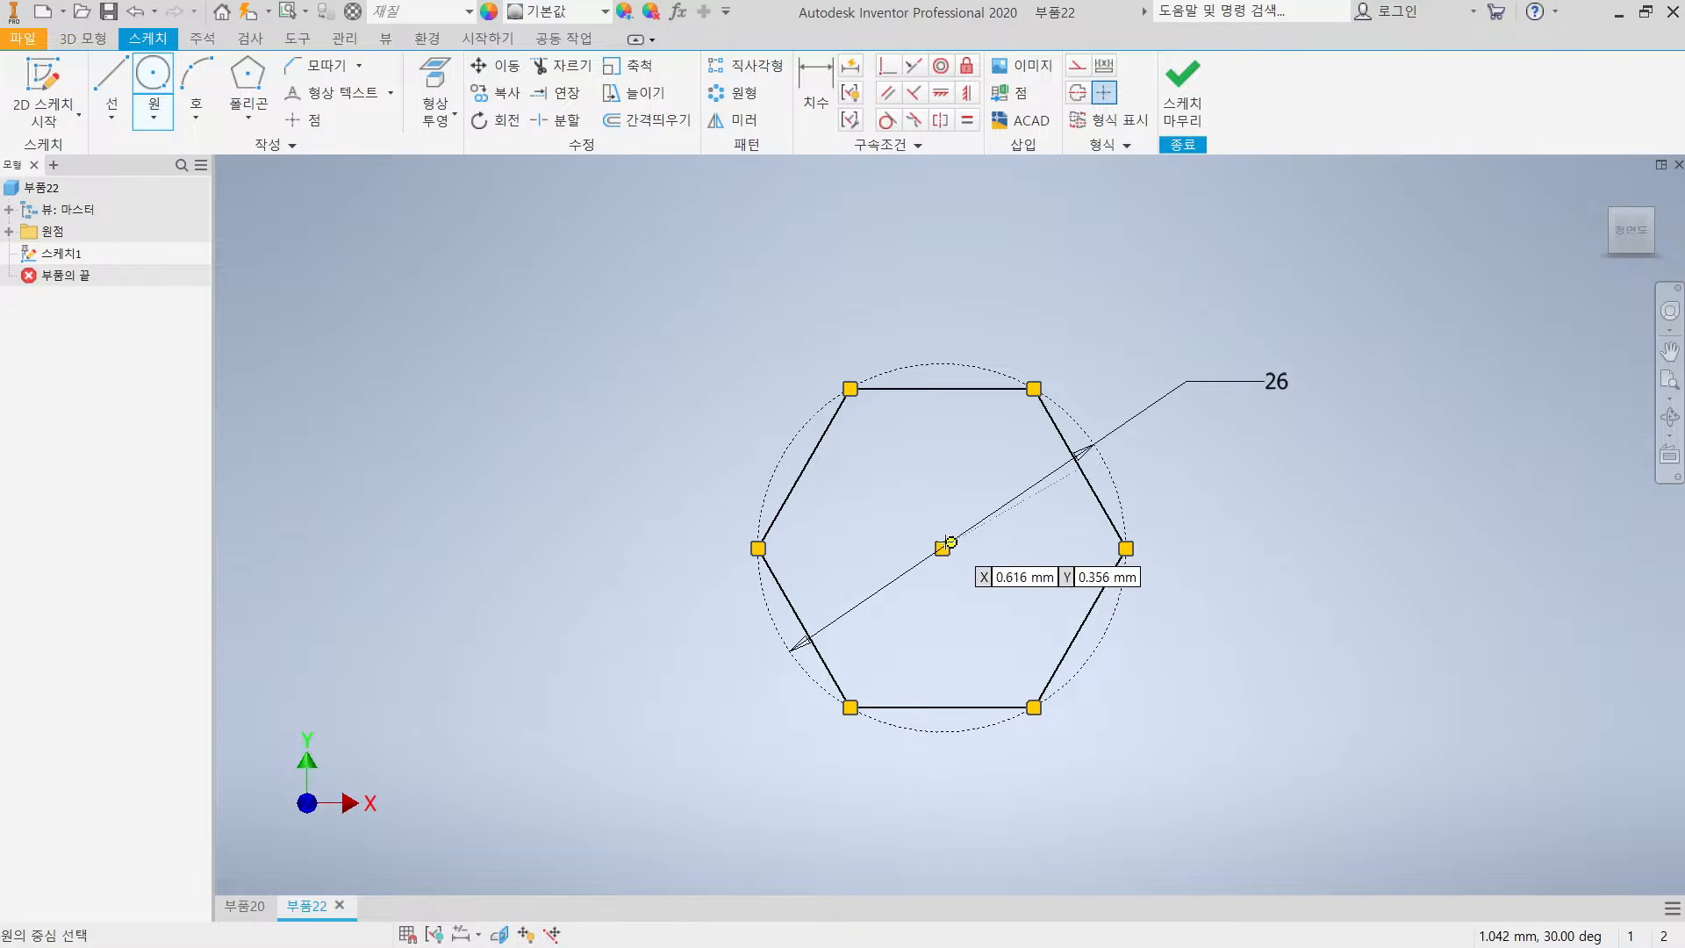
left_click(943, 548)
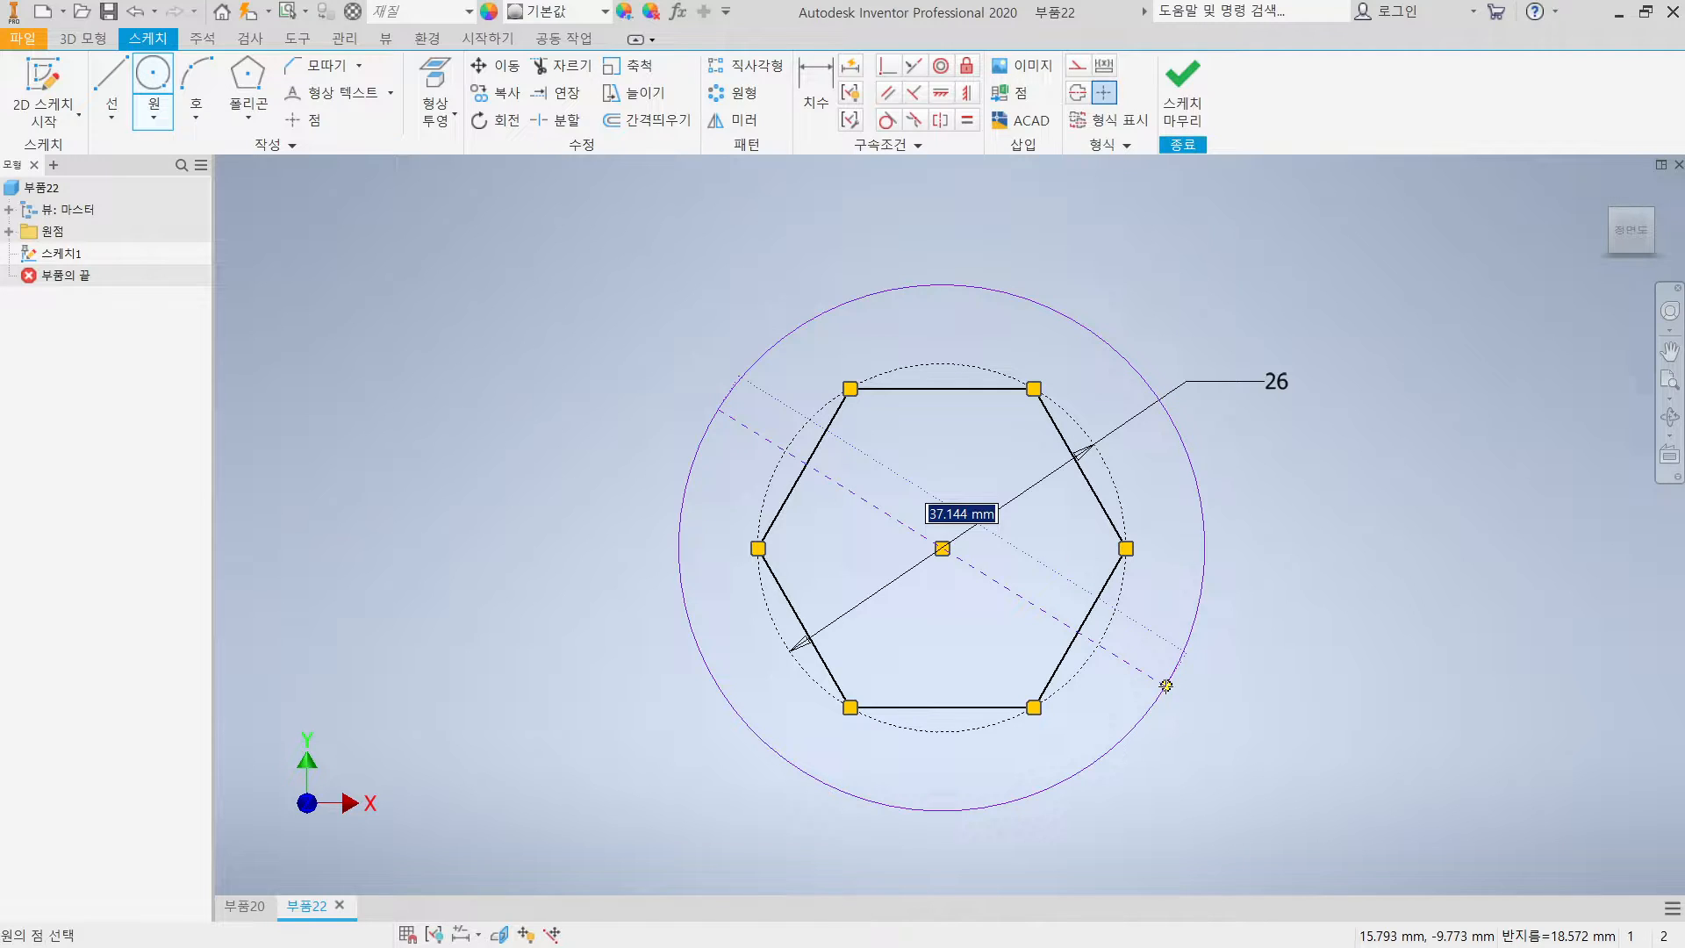
type("25*")
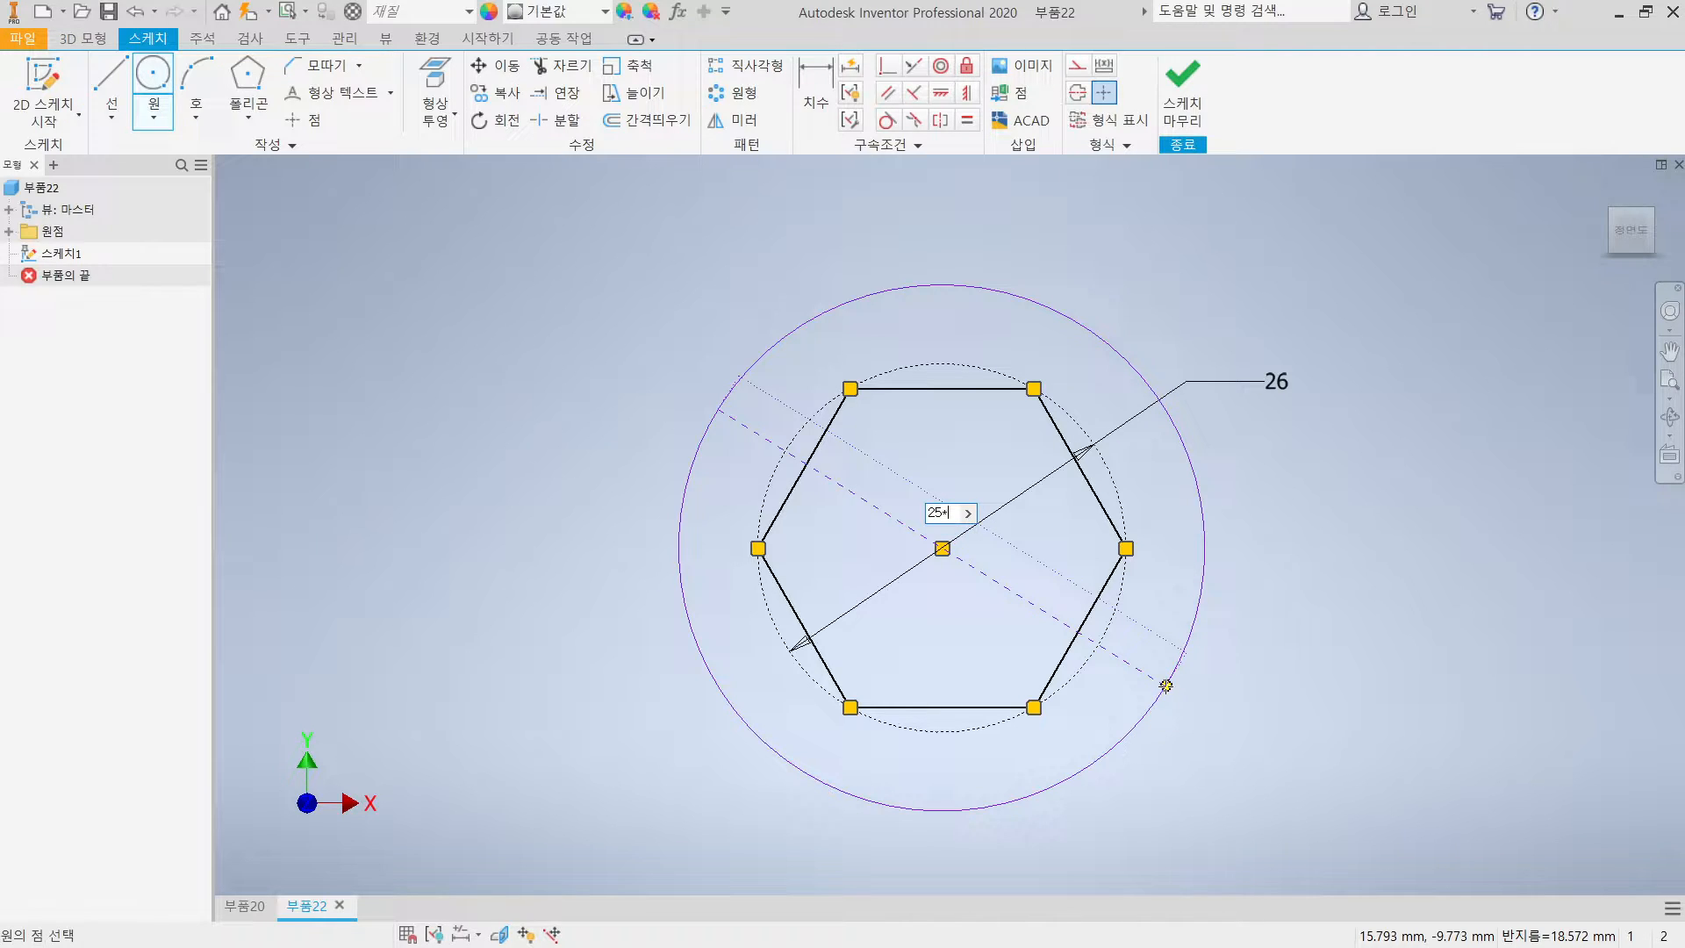
type("2")
key("Return")
scroll(947, 729, "down", 3)
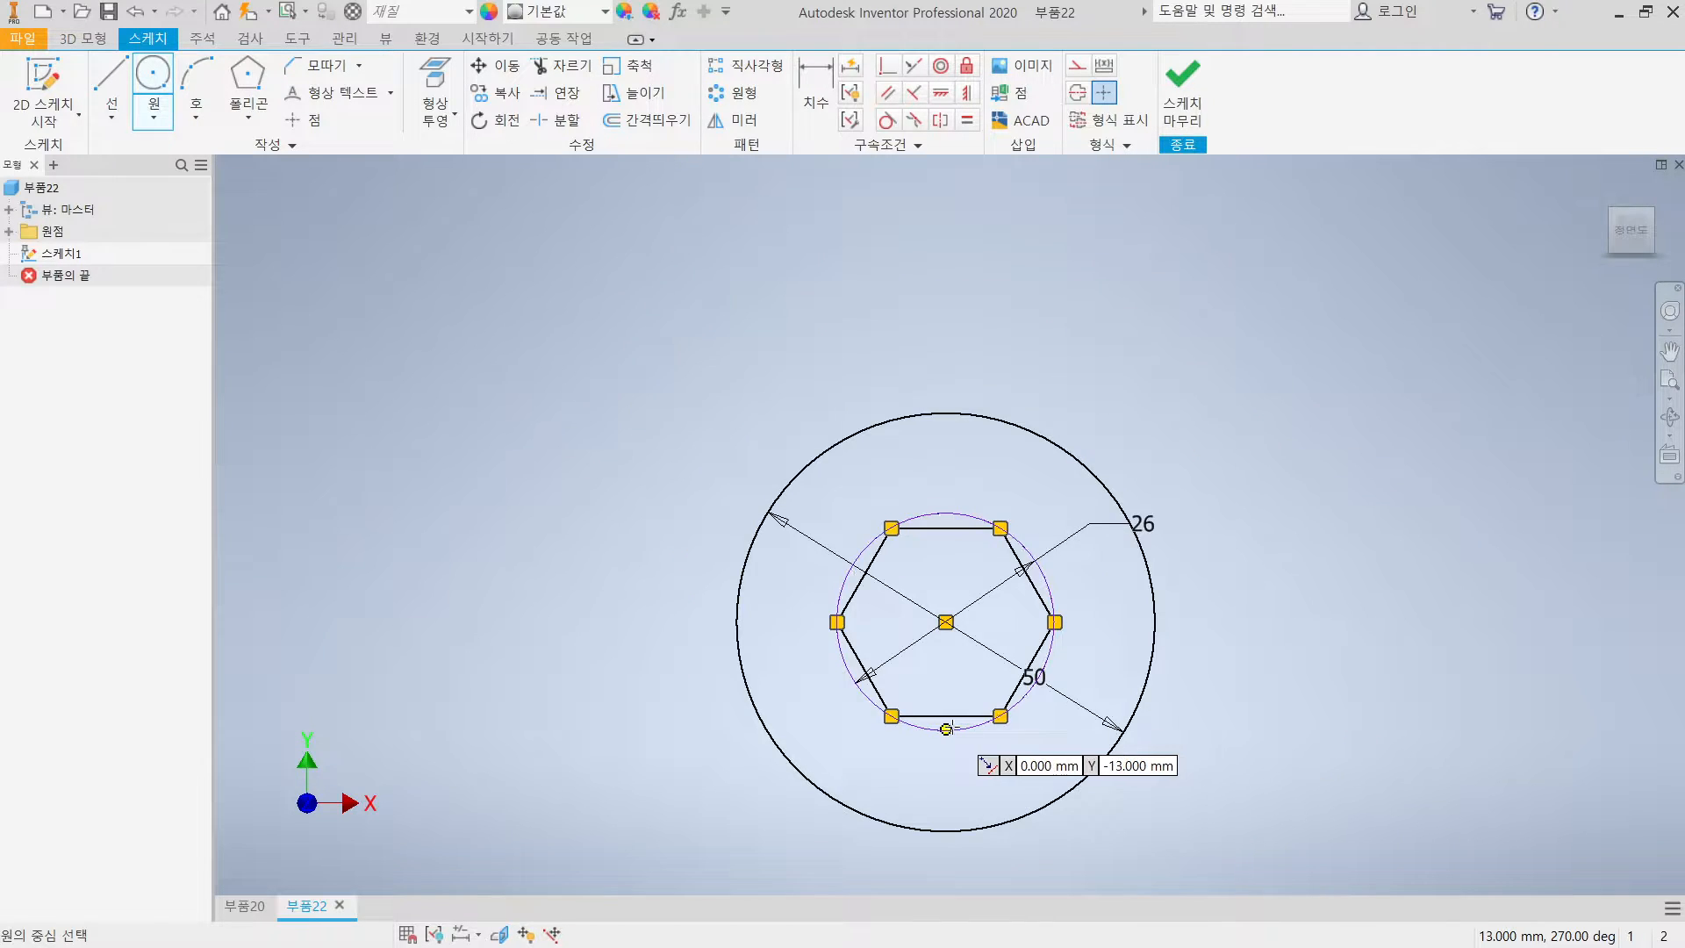
Check the PDF drawing, then sketch three connected lines from the outer circle's lowest point back to its right side, about 65 mm long and 31 mm high
middle_click_drag(949, 728, 891, 709)
mouse_move(1152, 756)
middle_mouse_down()
mouse_move(1076, 737)
mouse_move(1056, 633)
middle_mouse_up()
scroll(1038, 666, "down", 3)
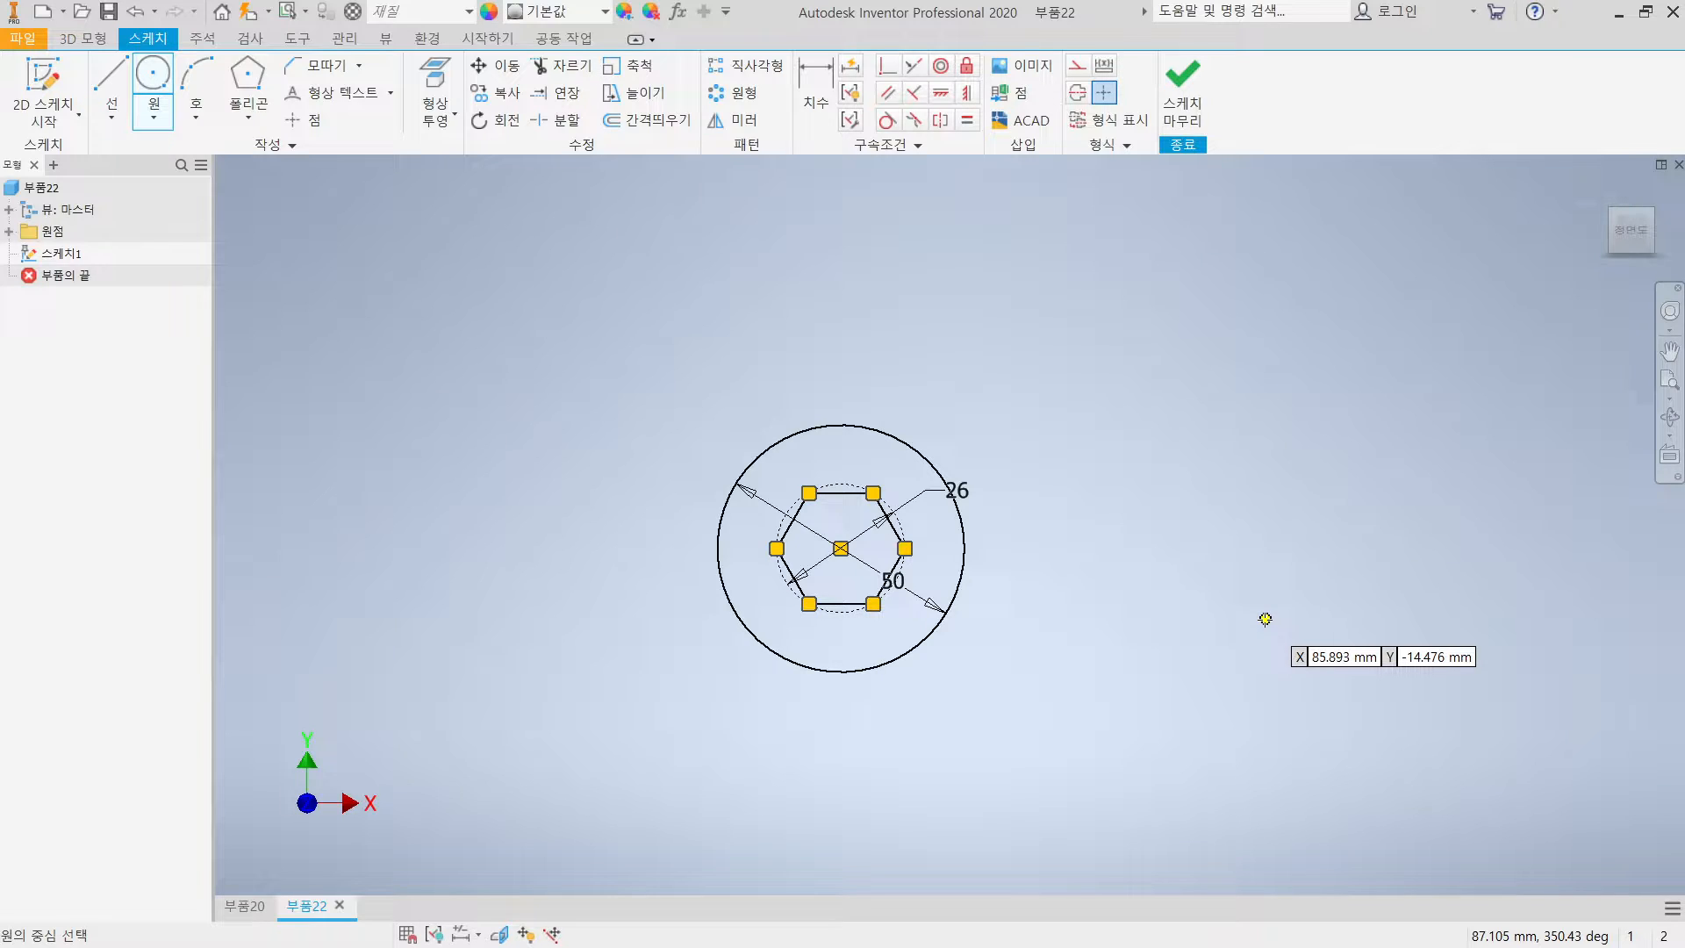
key("alt+Tab")
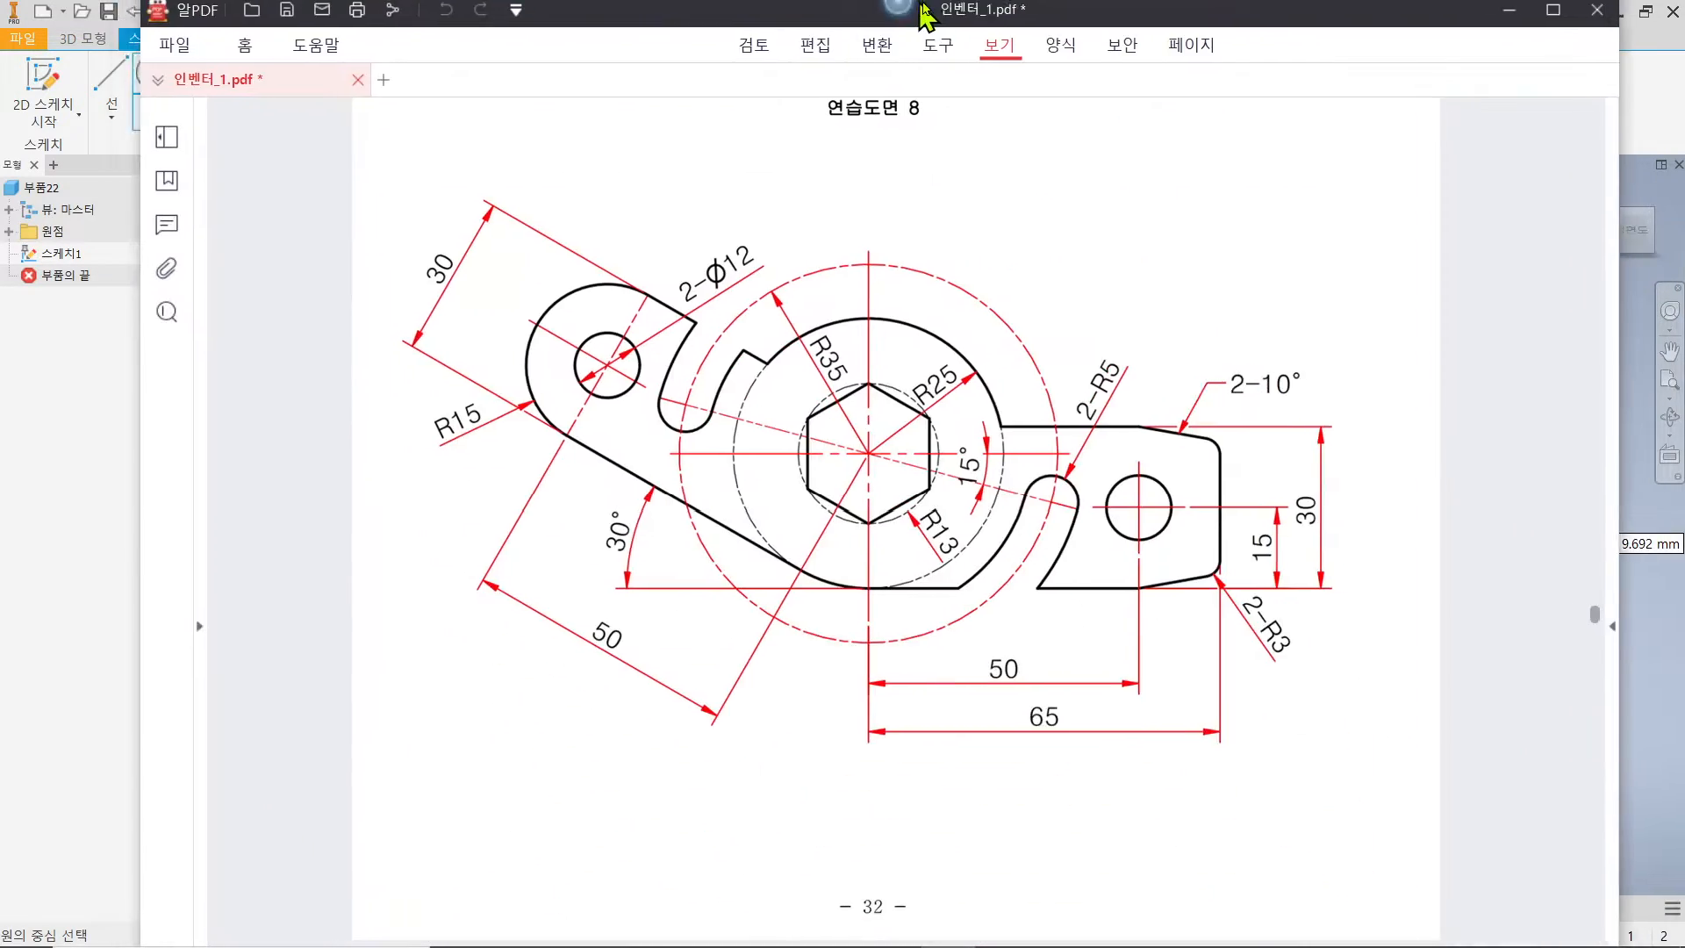
double_click(924, 13)
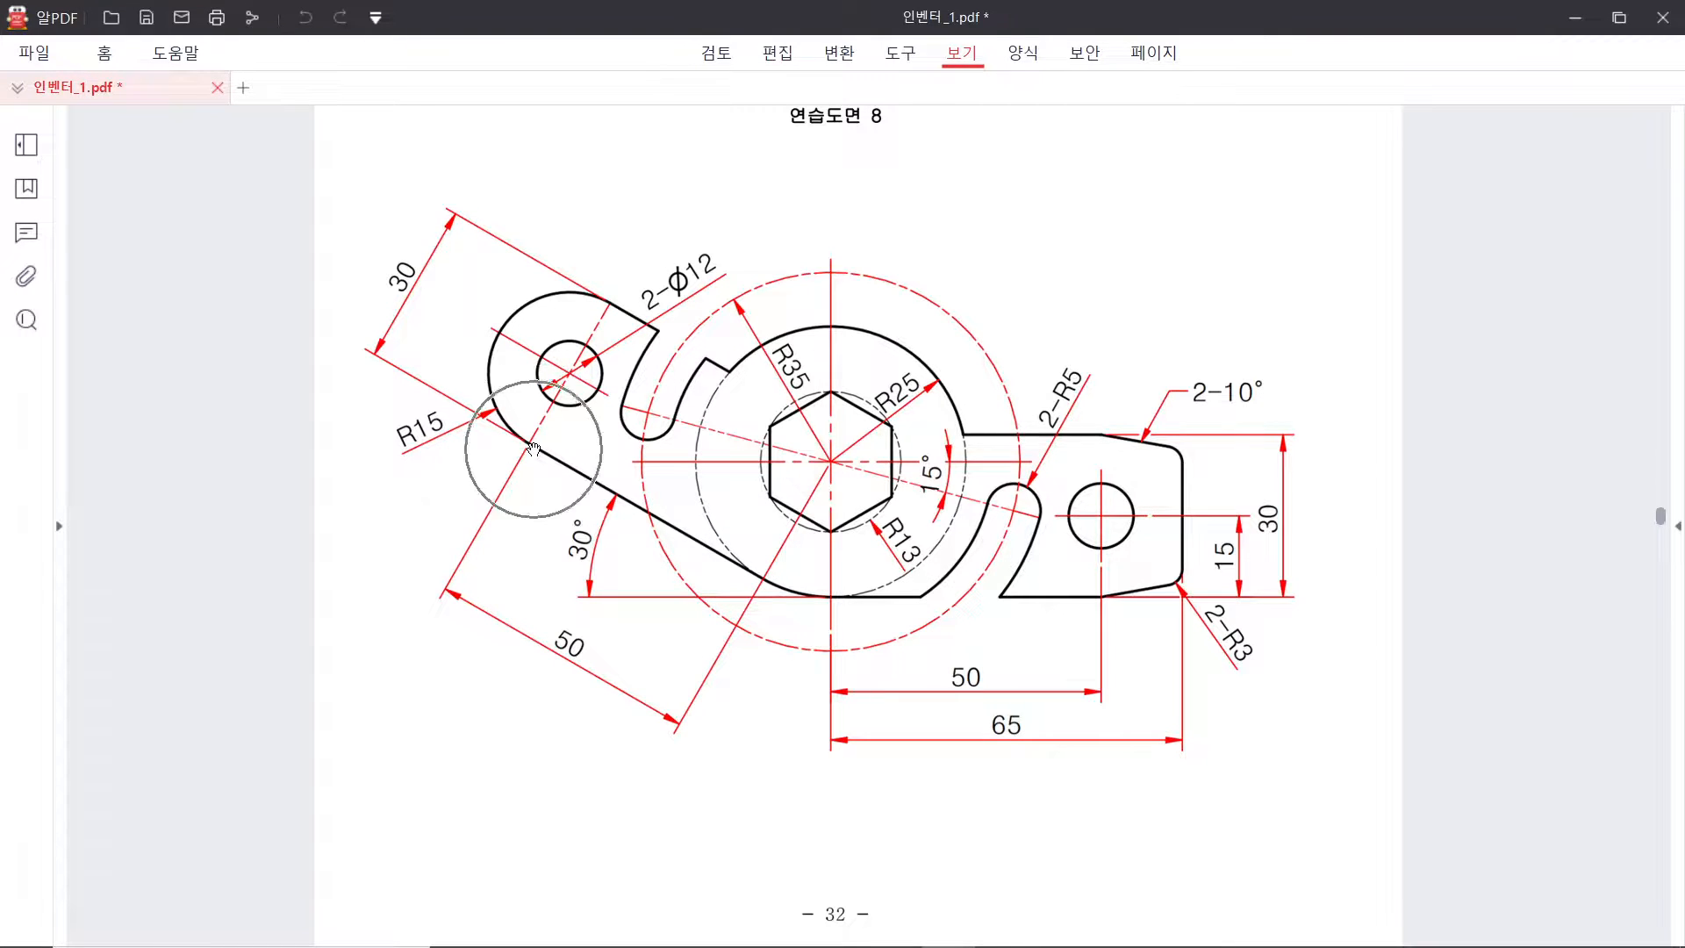
left_click(1575, 18)
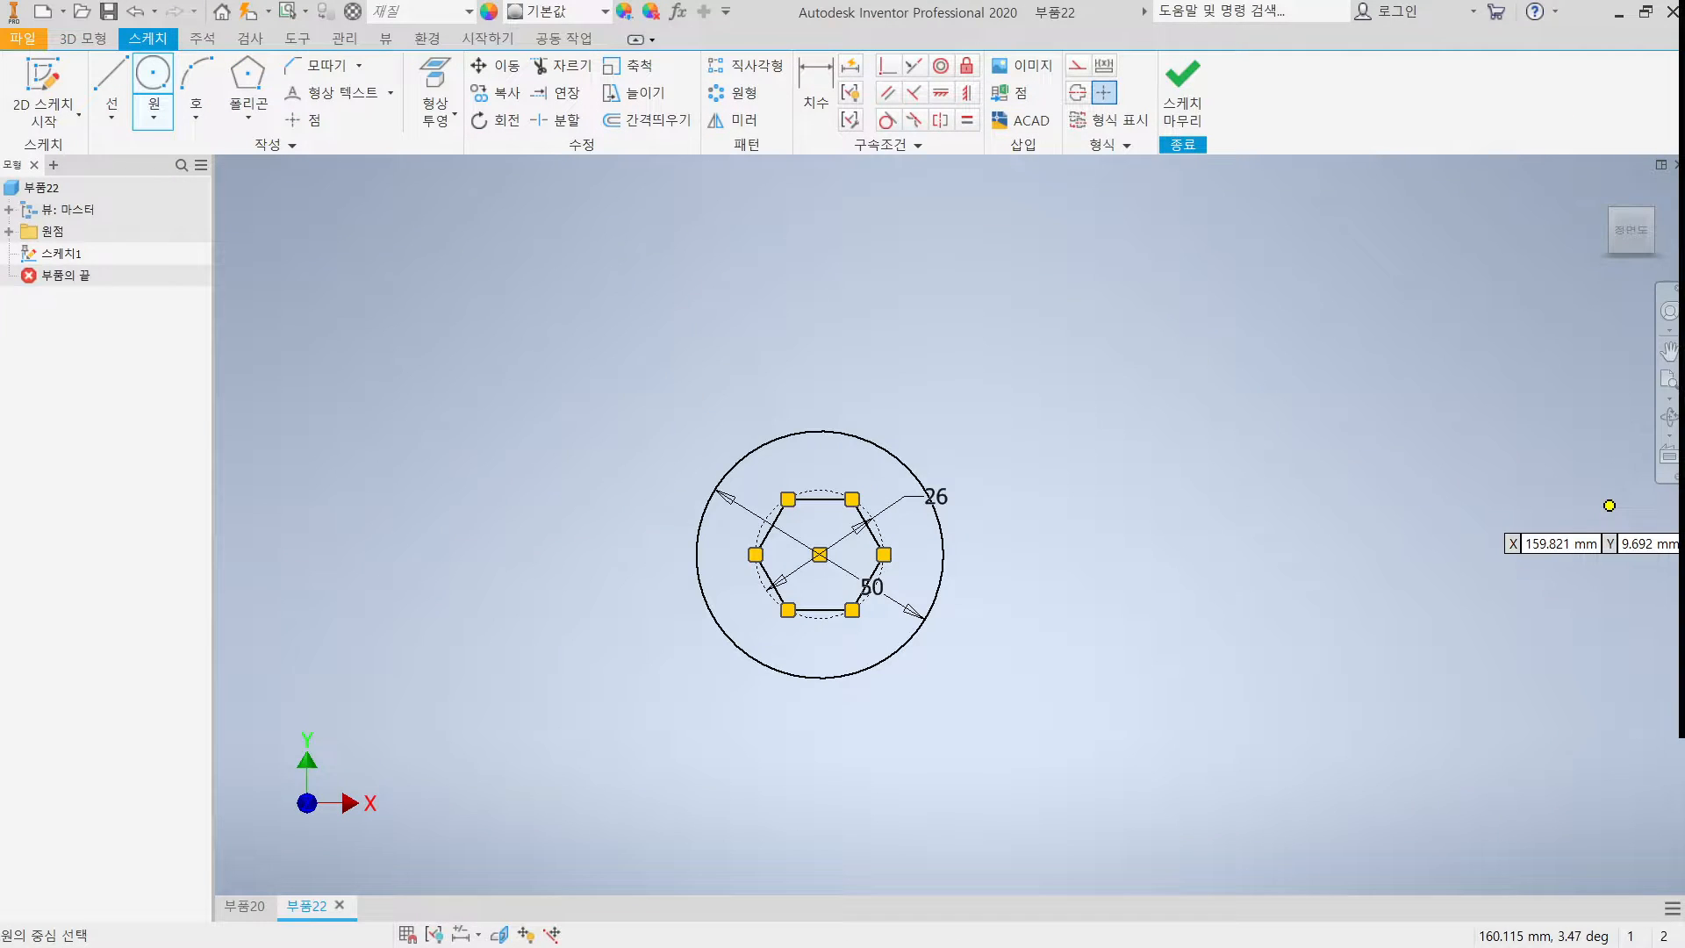
left_click(99, 77)
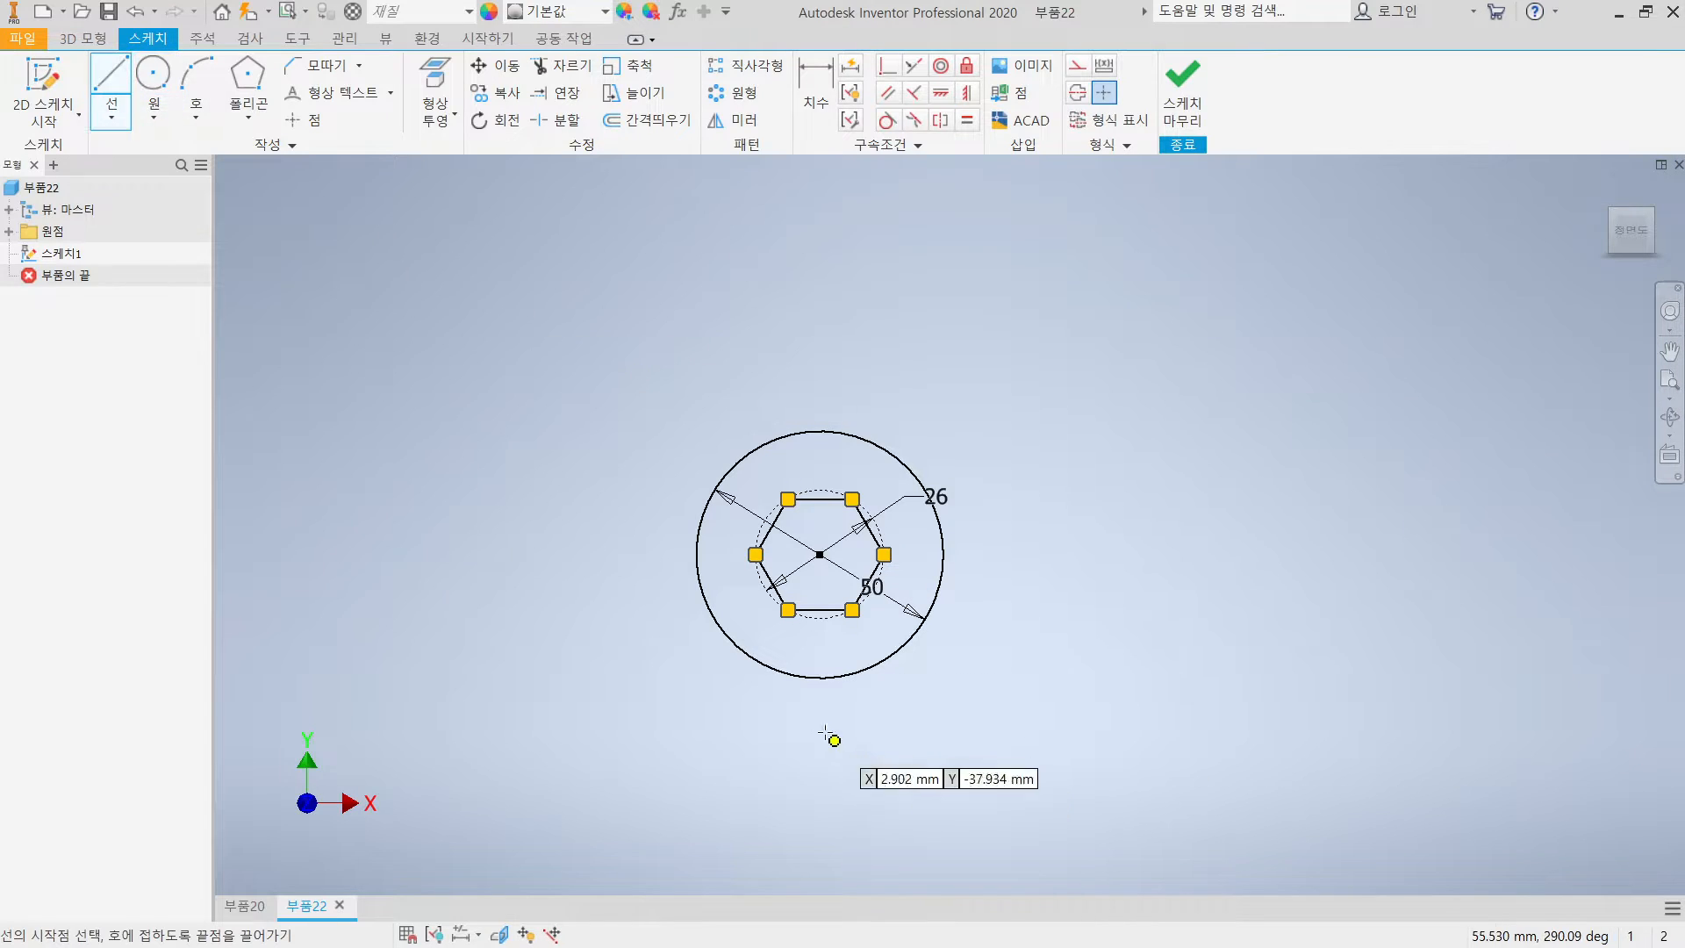
left_click(820, 677)
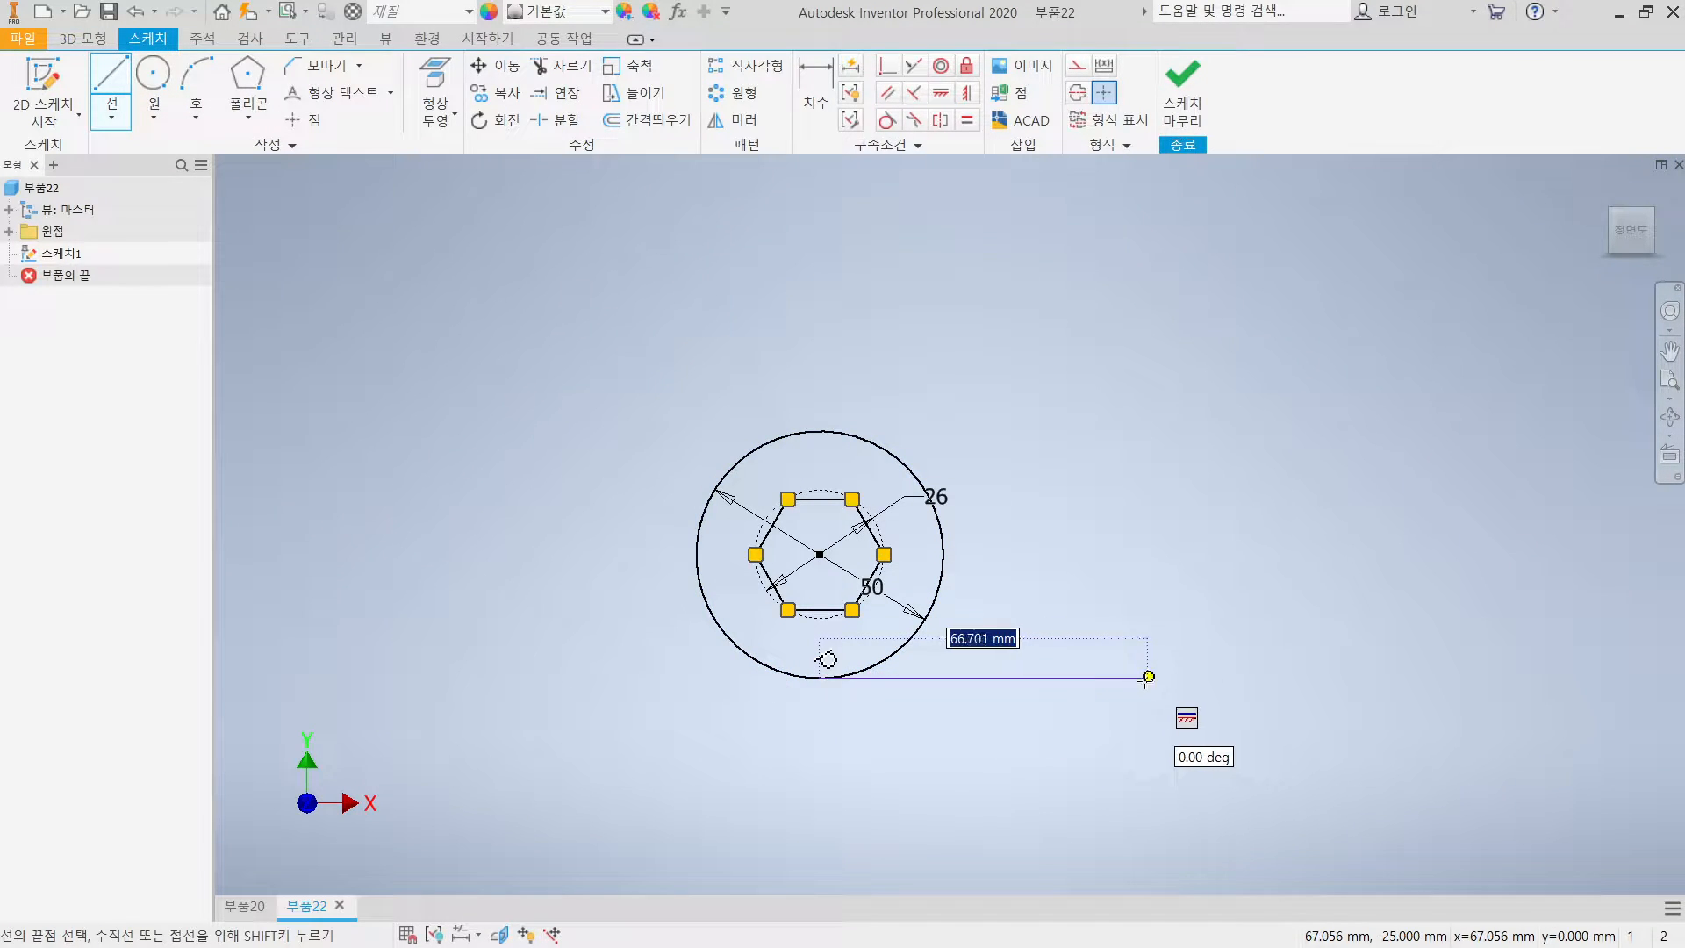
left_click(1143, 684)
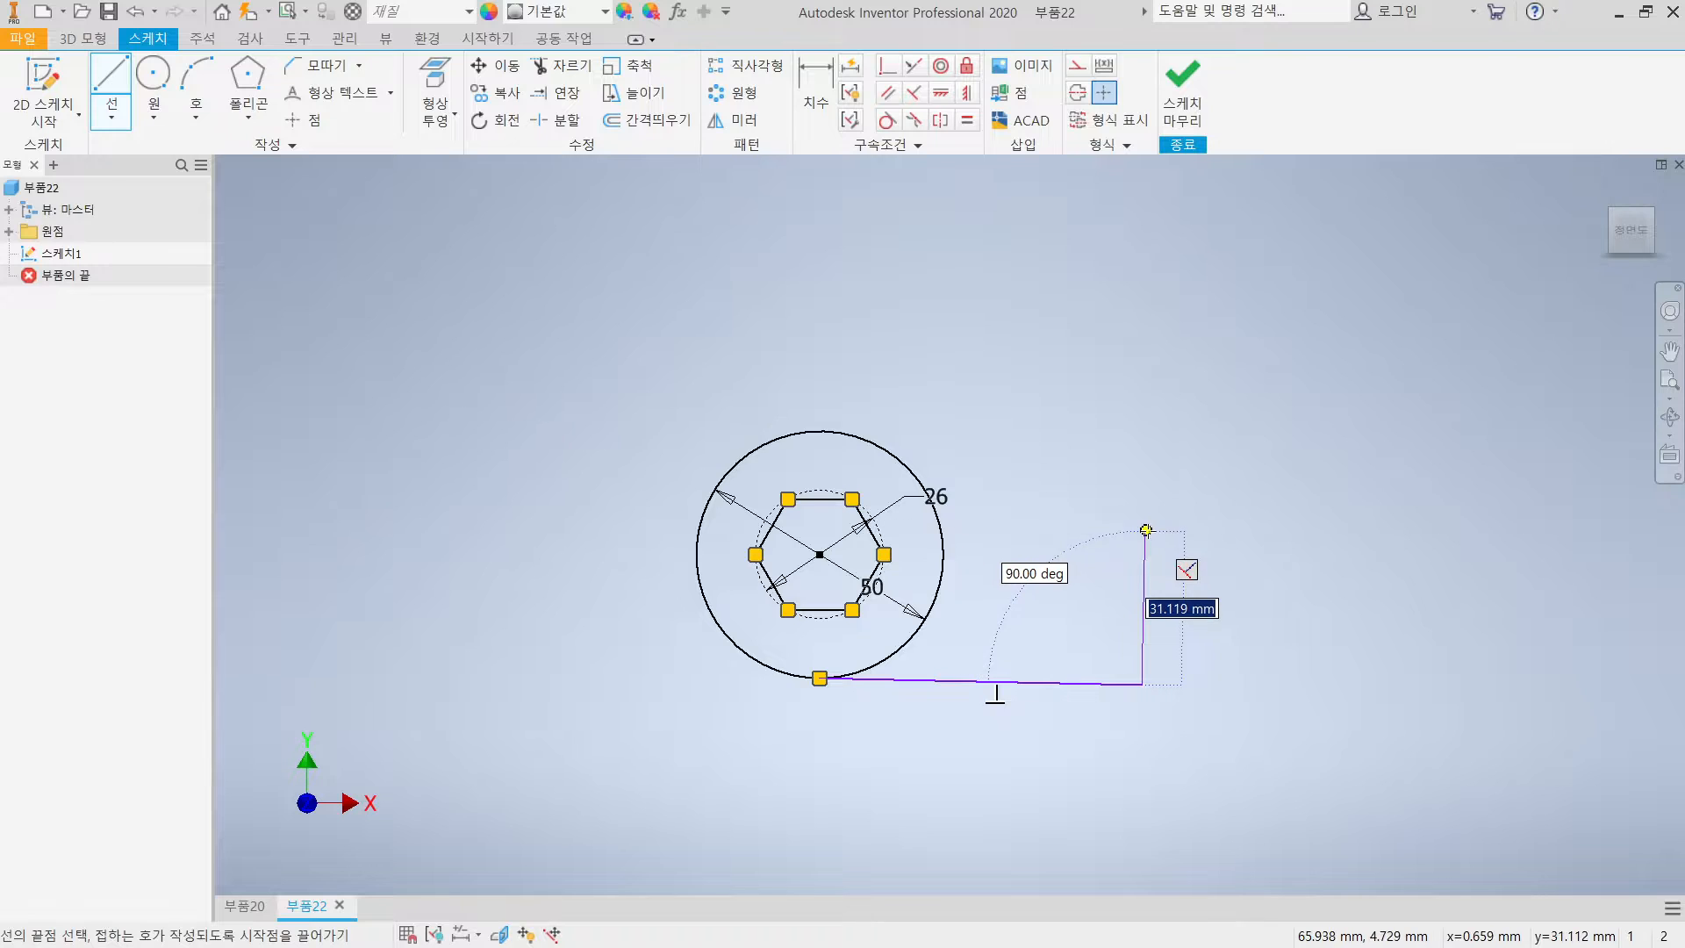
left_click(1145, 532)
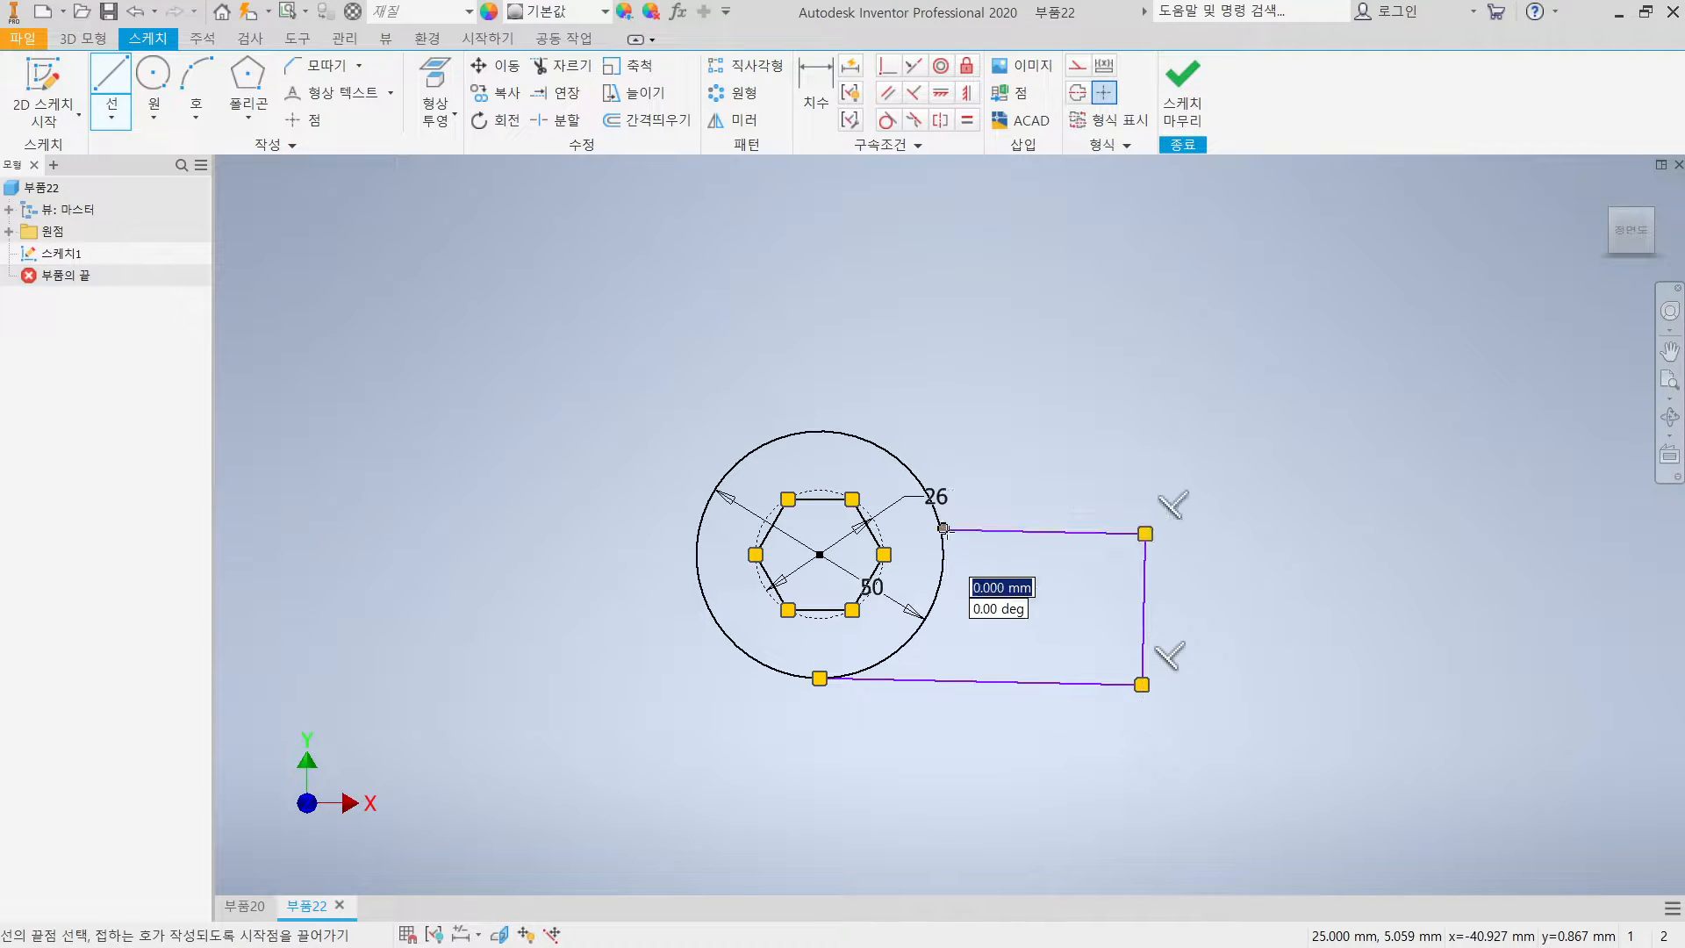
left_click(944, 529)
key("Escape")
Apply a horizontal constraint to the upper line of the three-sided outline beside the outer circle
left_click(1630, 228)
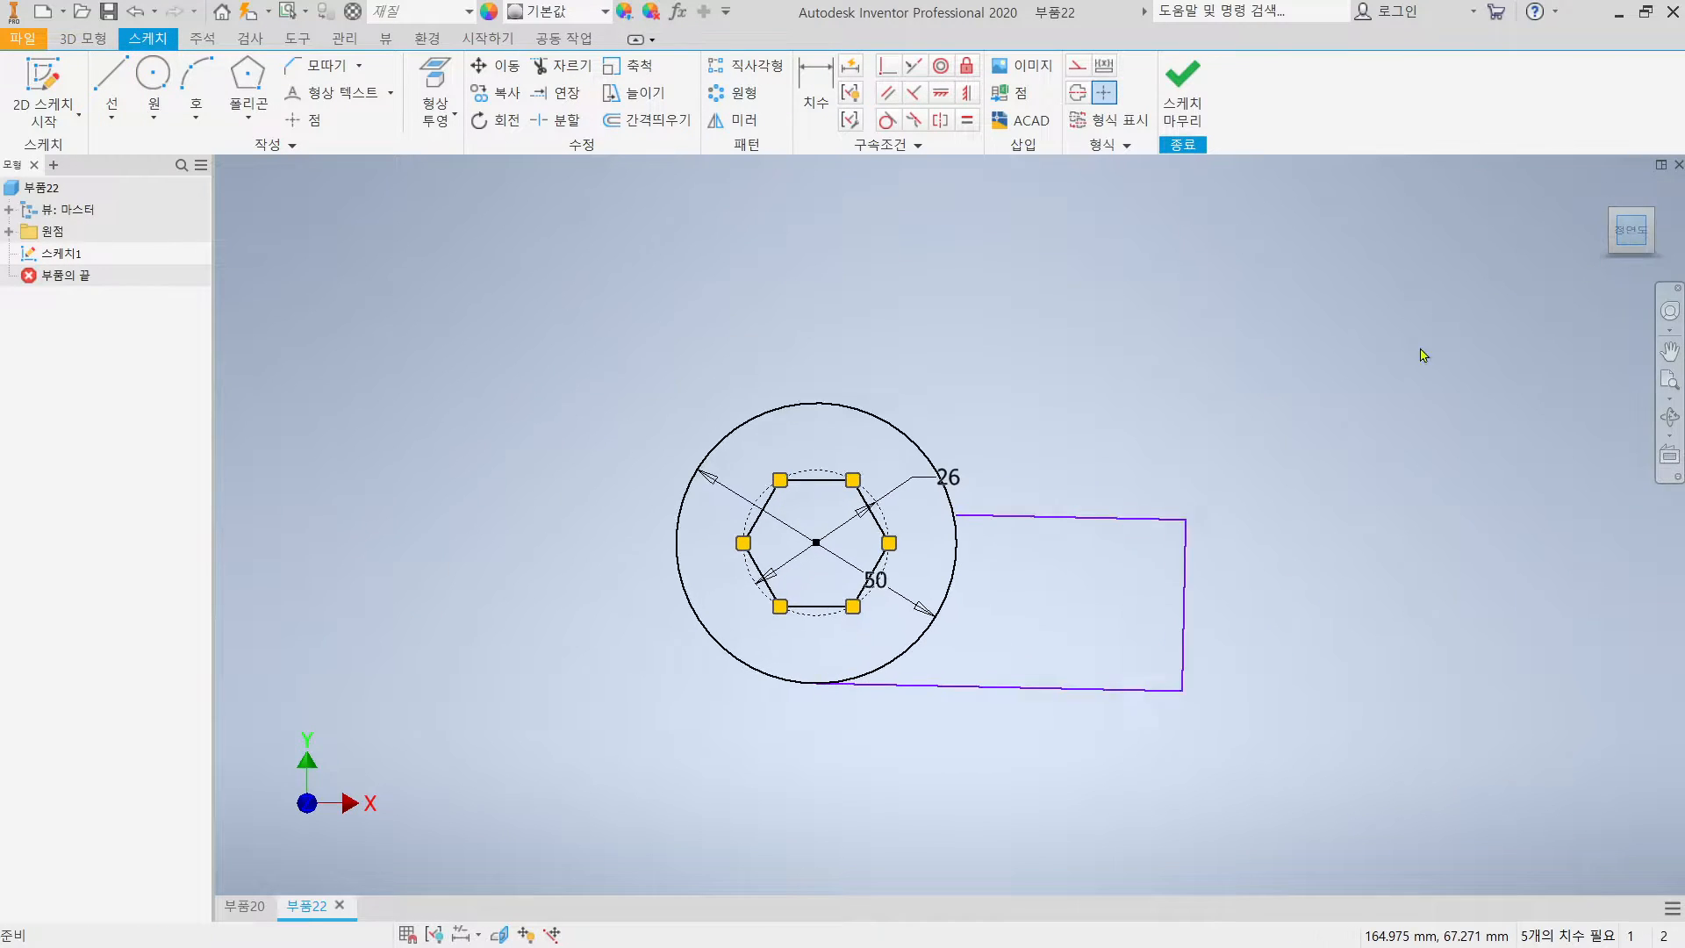
left_click(942, 95)
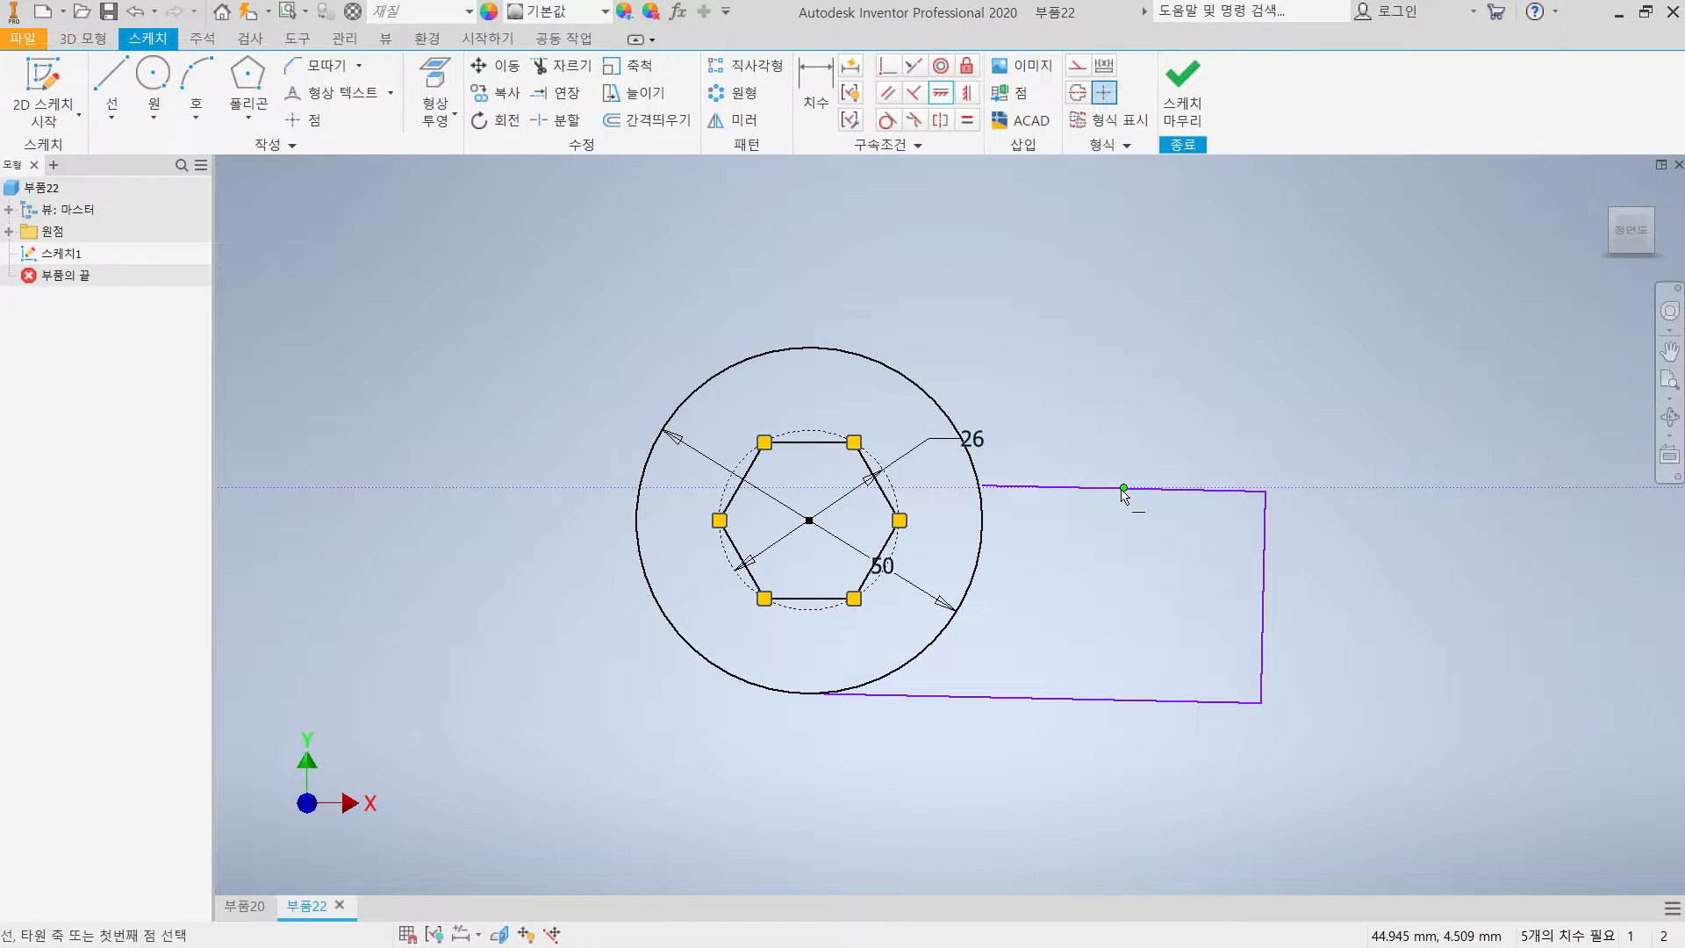
left_click(1188, 491)
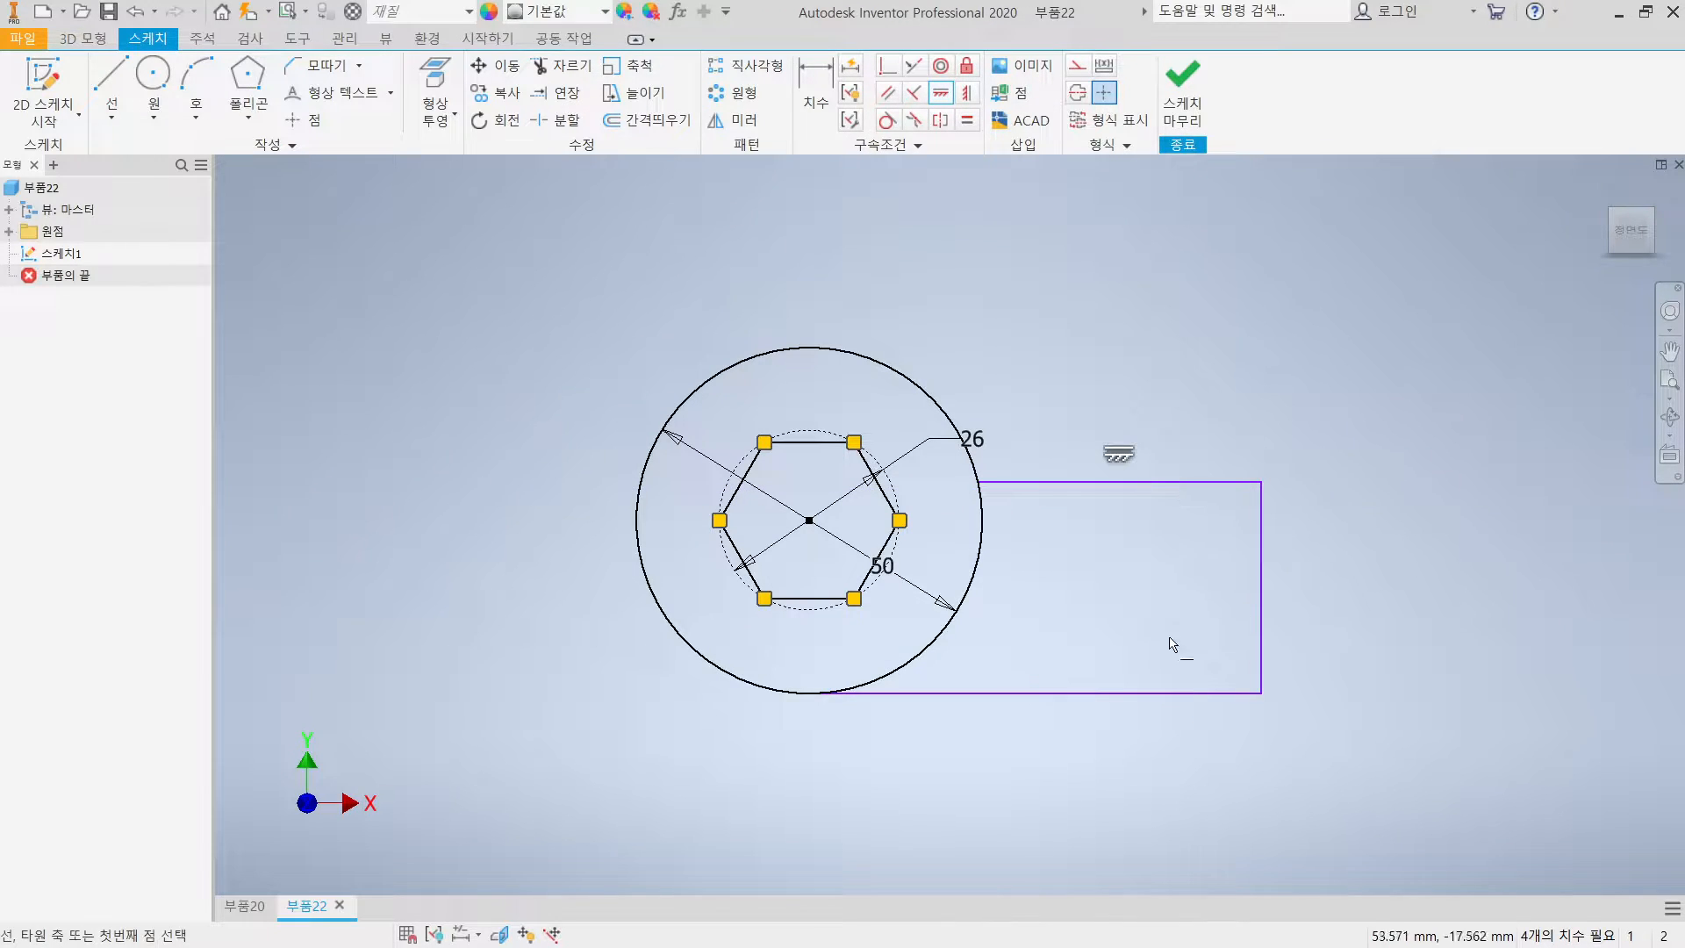
Look back through the extrusion options table on page 36 of the PDF, then return to Inventor
key("Escape")
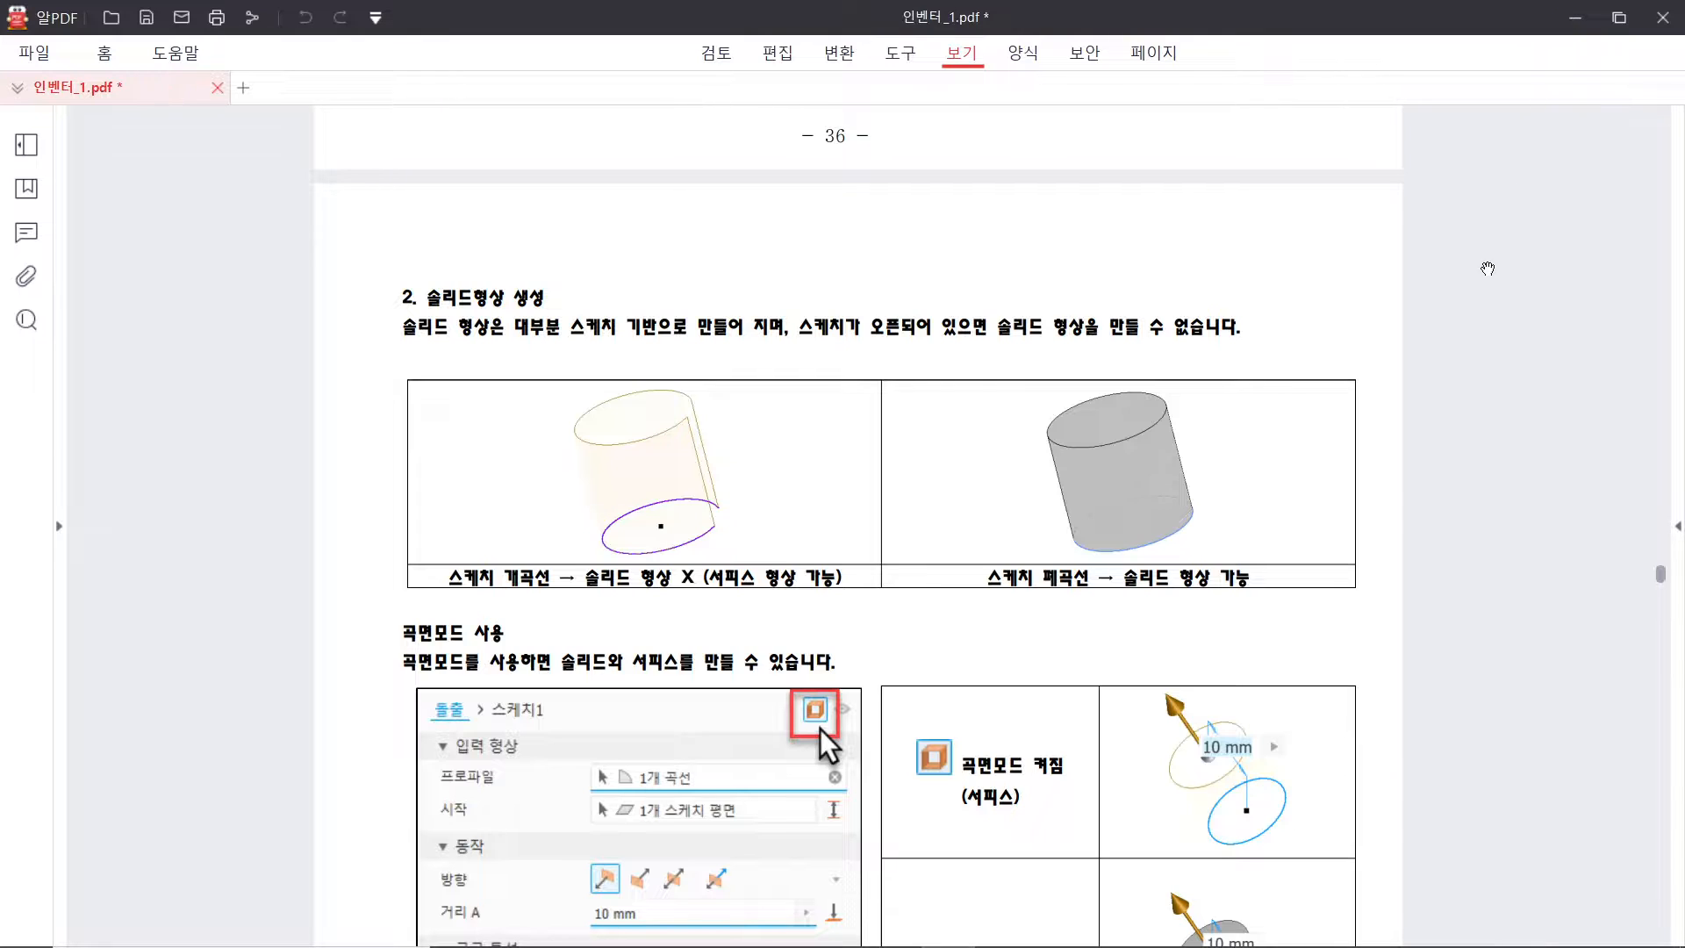
scroll(1488, 269, "up", 7)
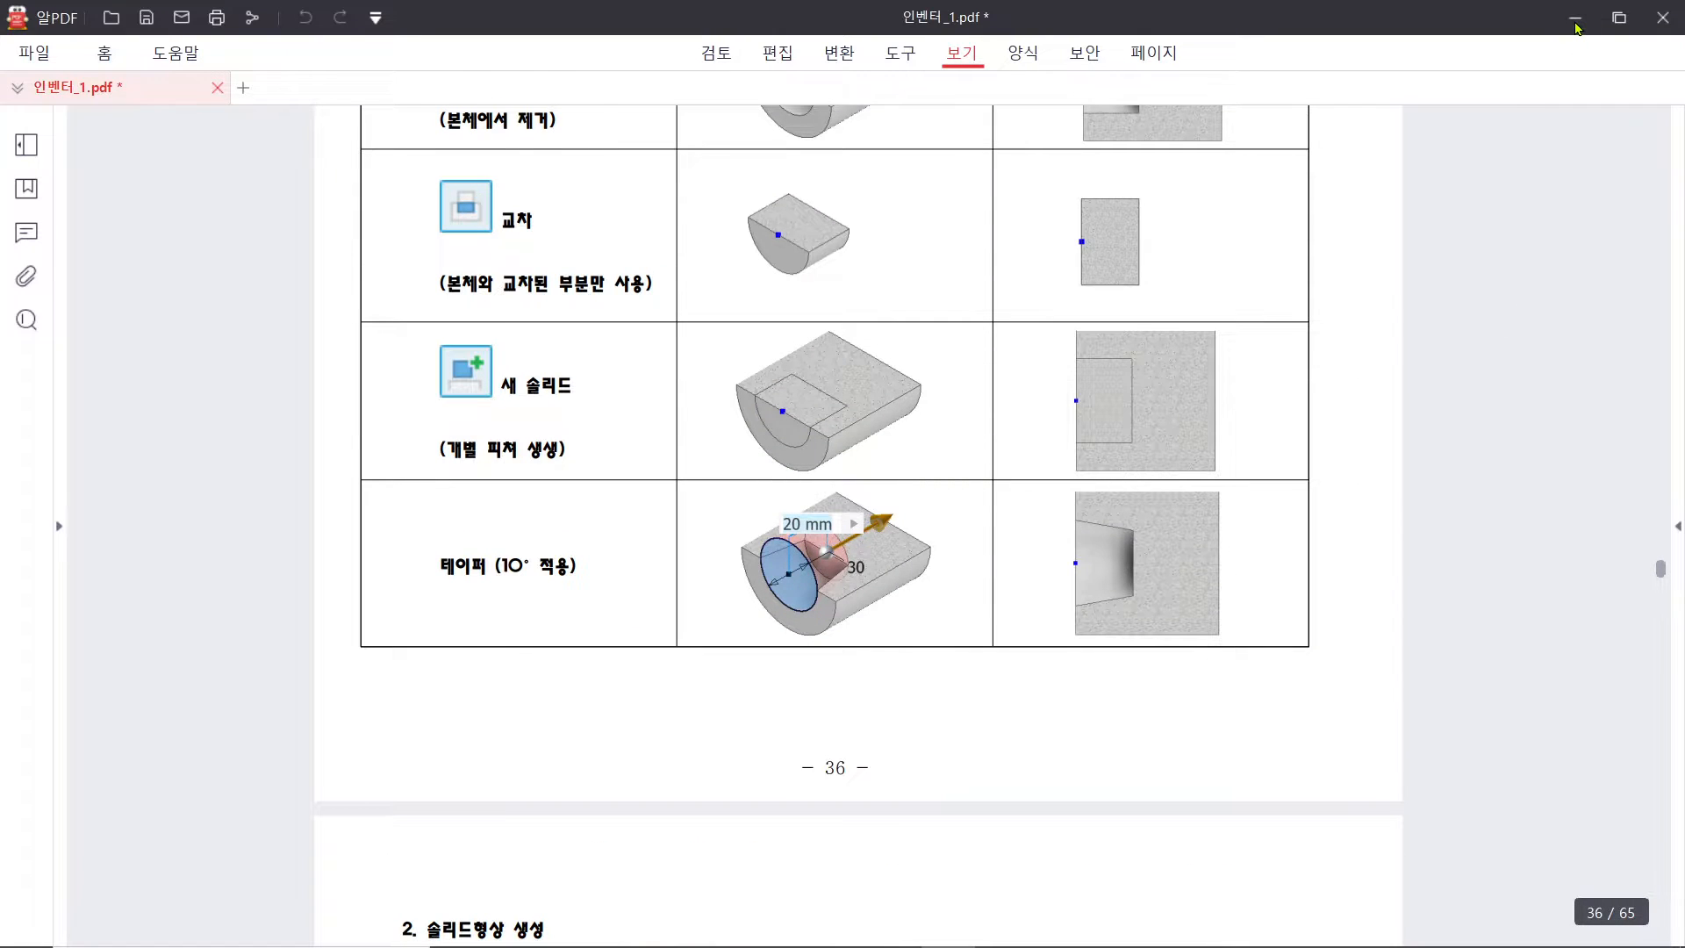
left_click(1576, 21)
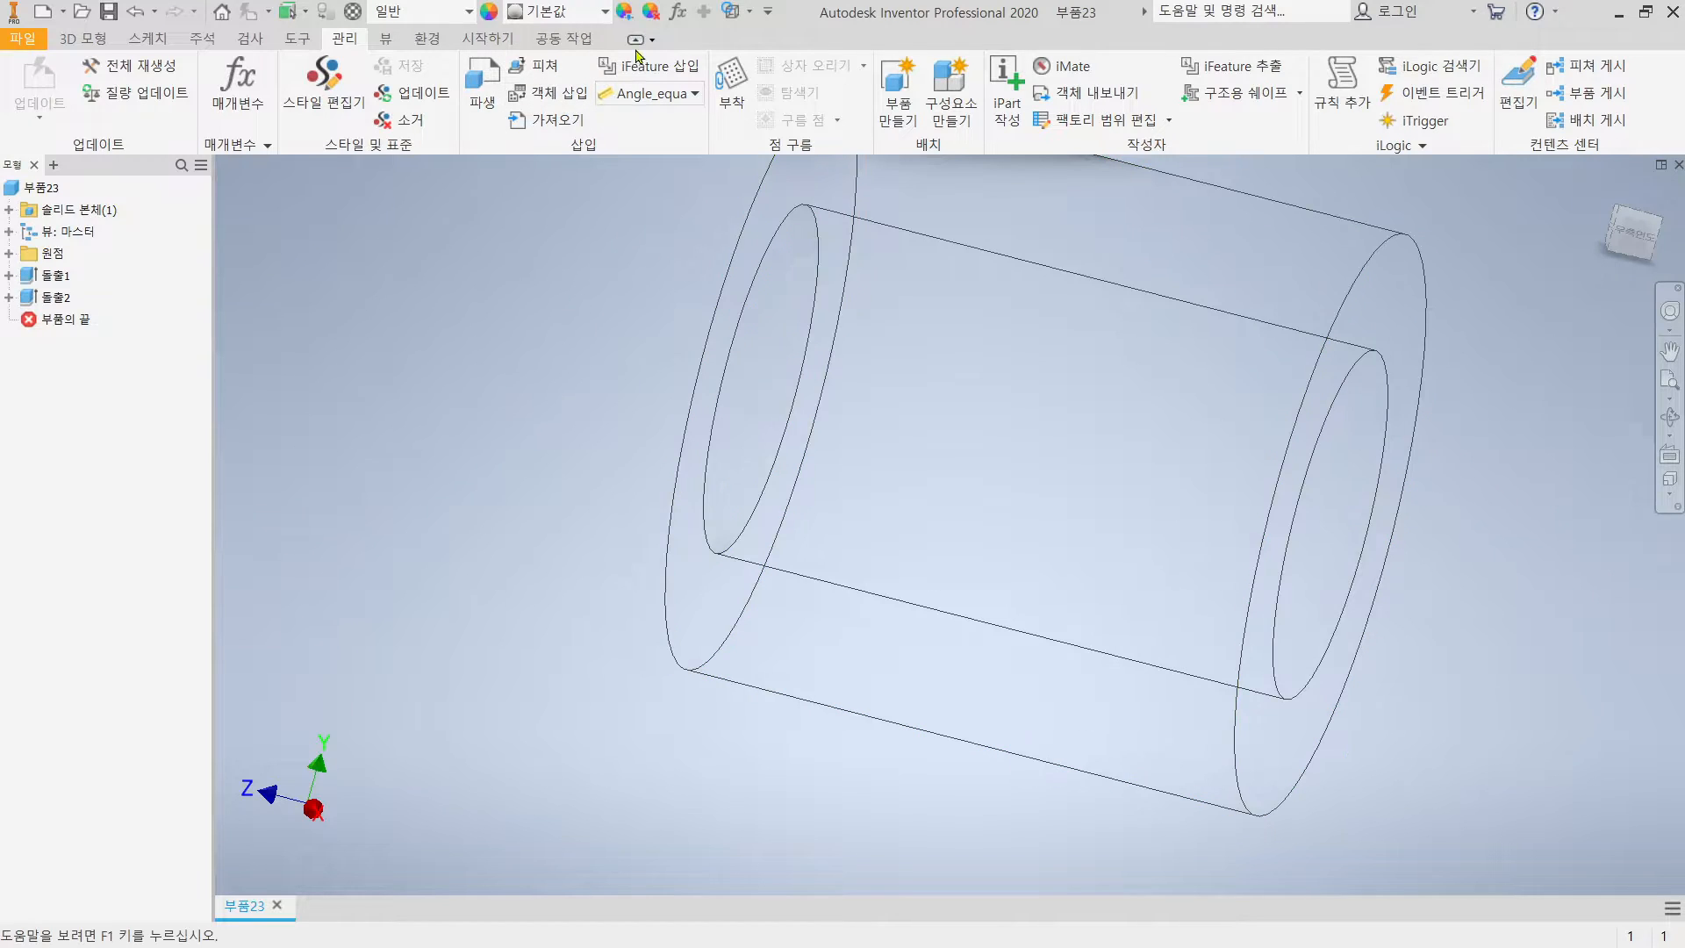
Display the hollow cylinder in the Shaded with Hidden Edges style and inspect it from several angles
left_click(742, 16)
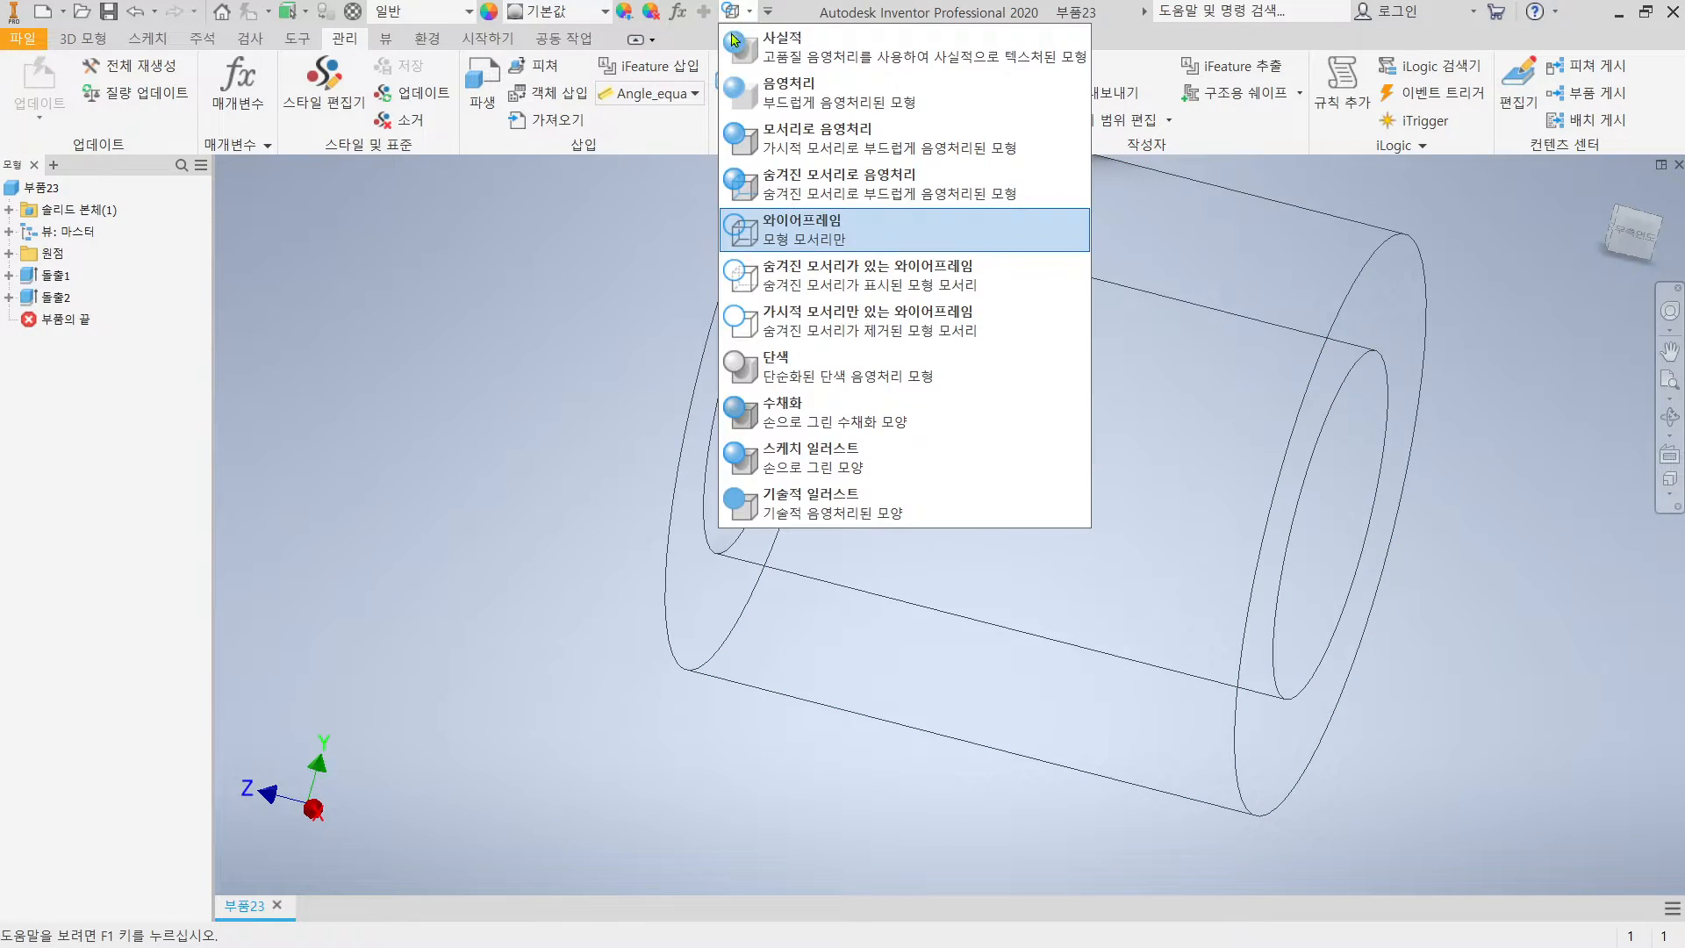
left_click(801, 186)
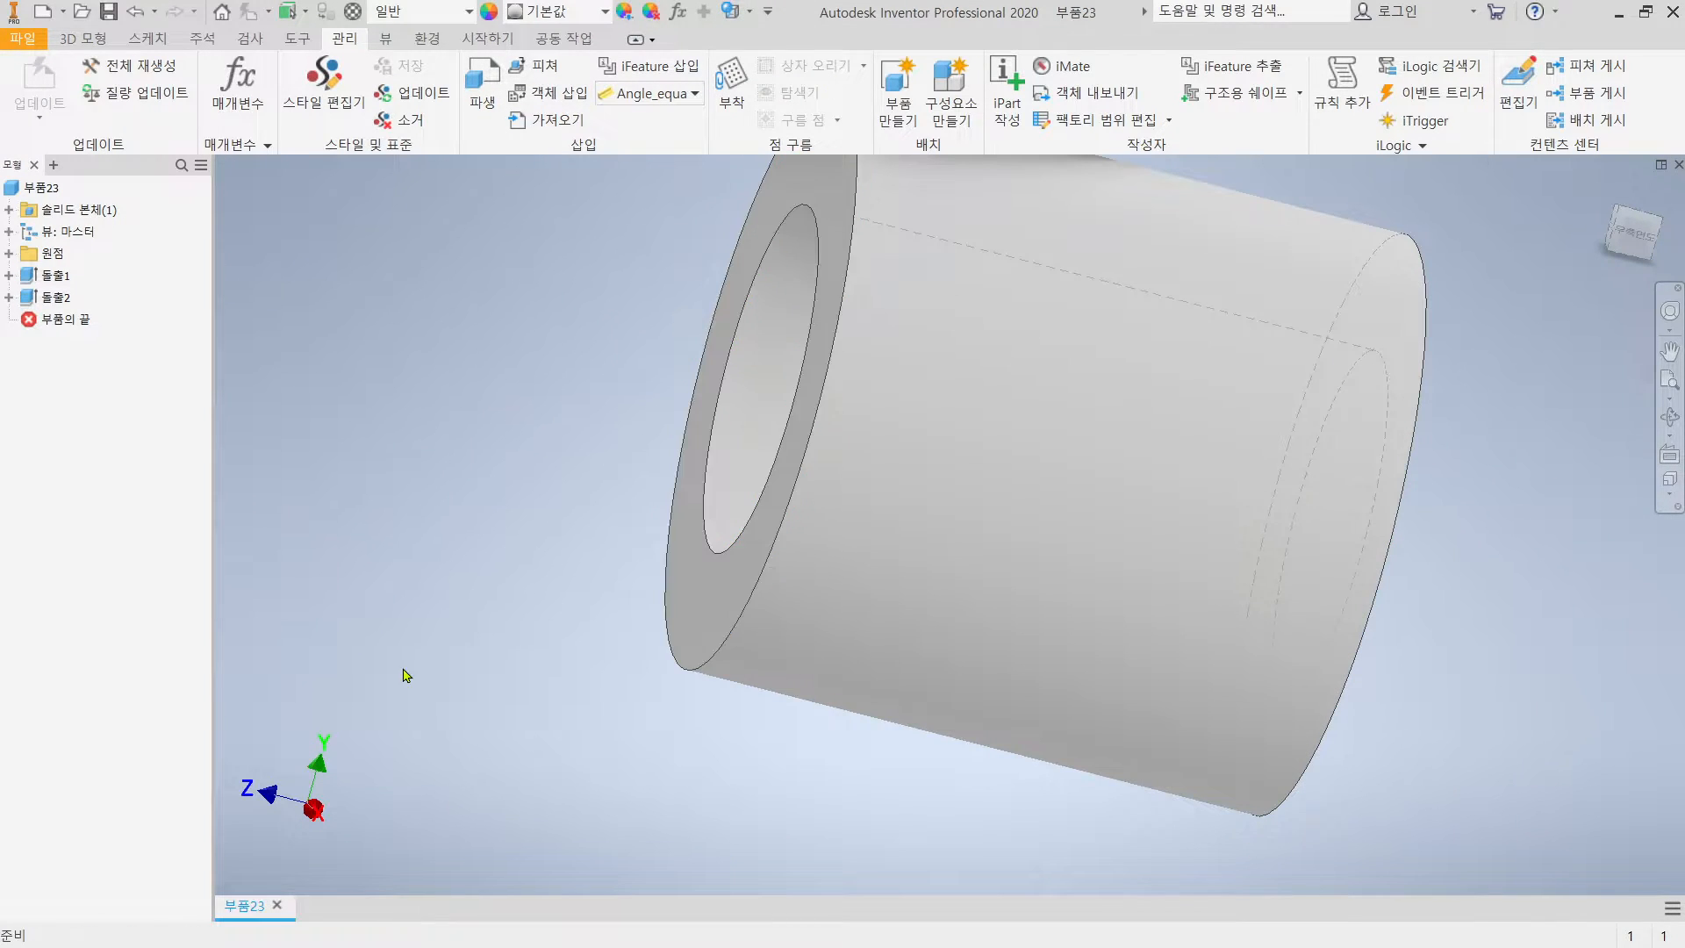
scroll(498, 629, "up", 3)
middle_click_drag(548, 664, 699, 583, "shift")
scroll(576, 583, "down", 4)
scroll(578, 585, "up", 2)
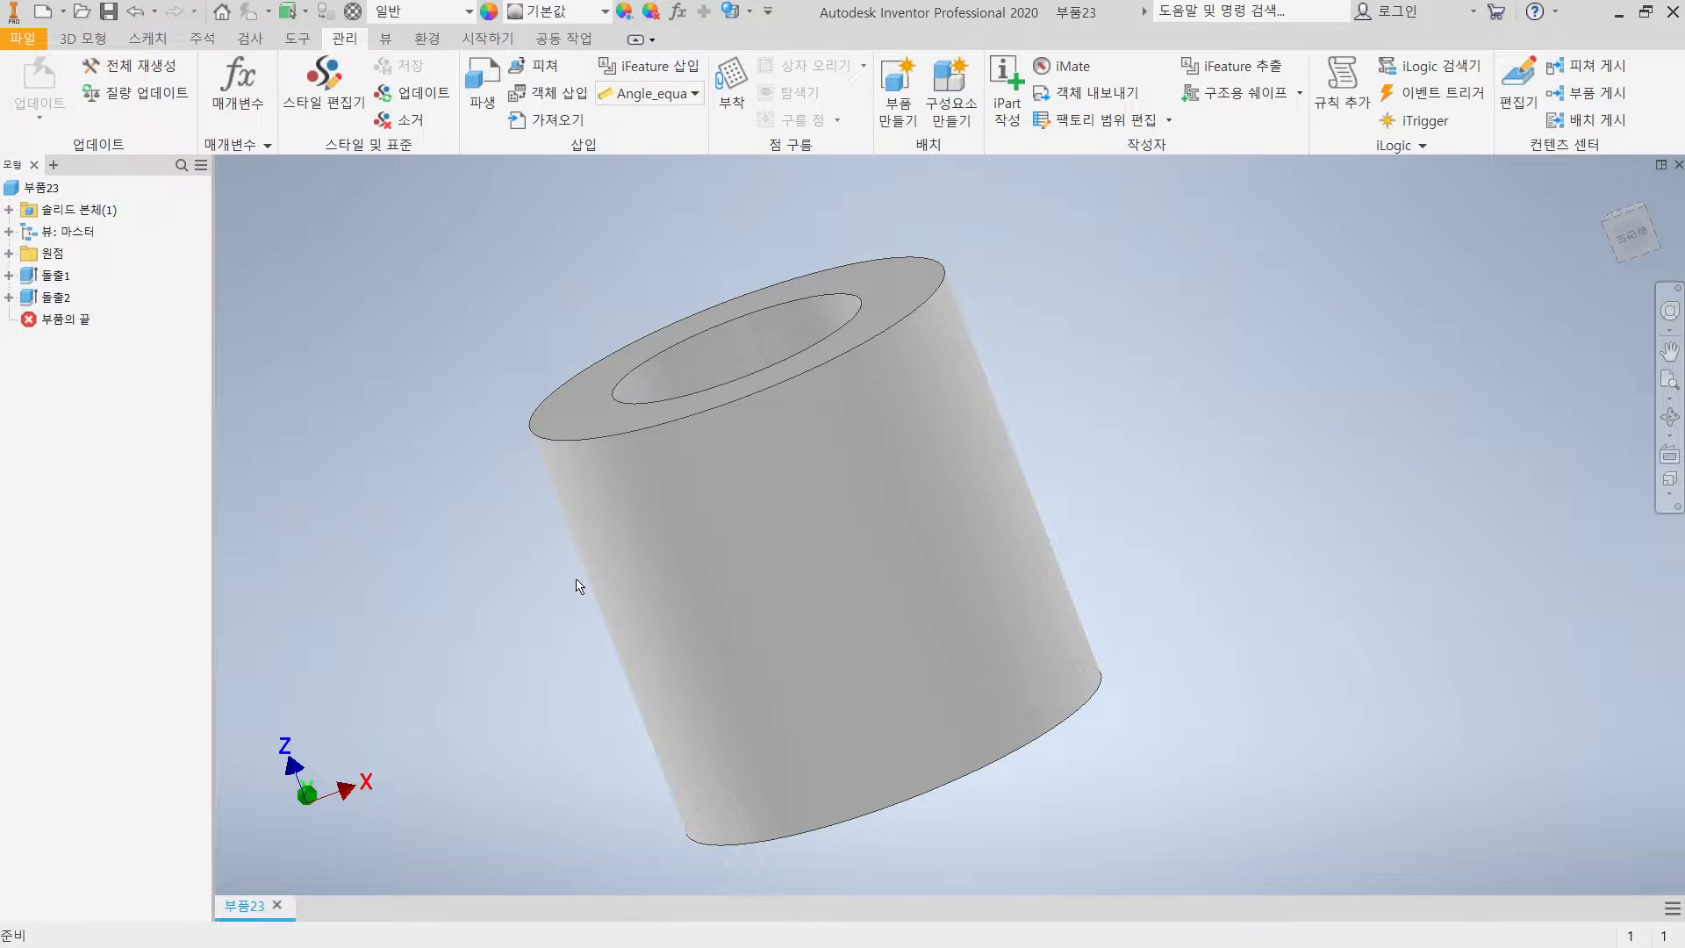
middle_click_drag(510, 536, 591, 454, "shift")
Compare the hollow cylinder in the Shaded style and in the Wireframe with Visible Edges Only style
left_click(749, 15)
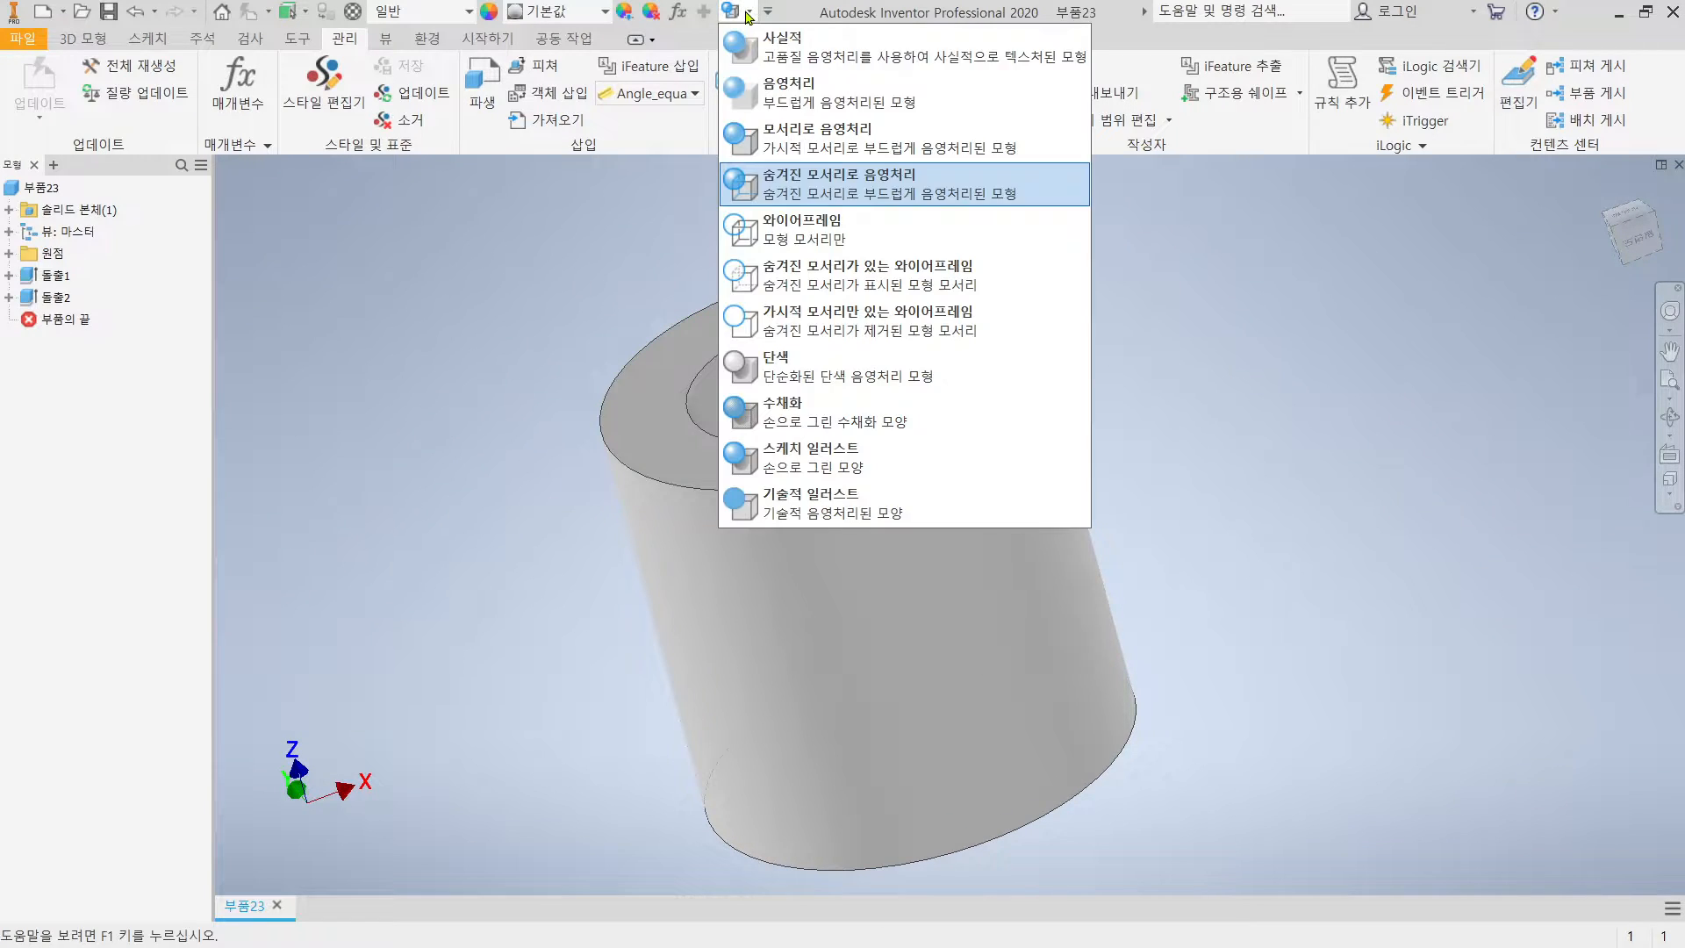
left_click(799, 106)
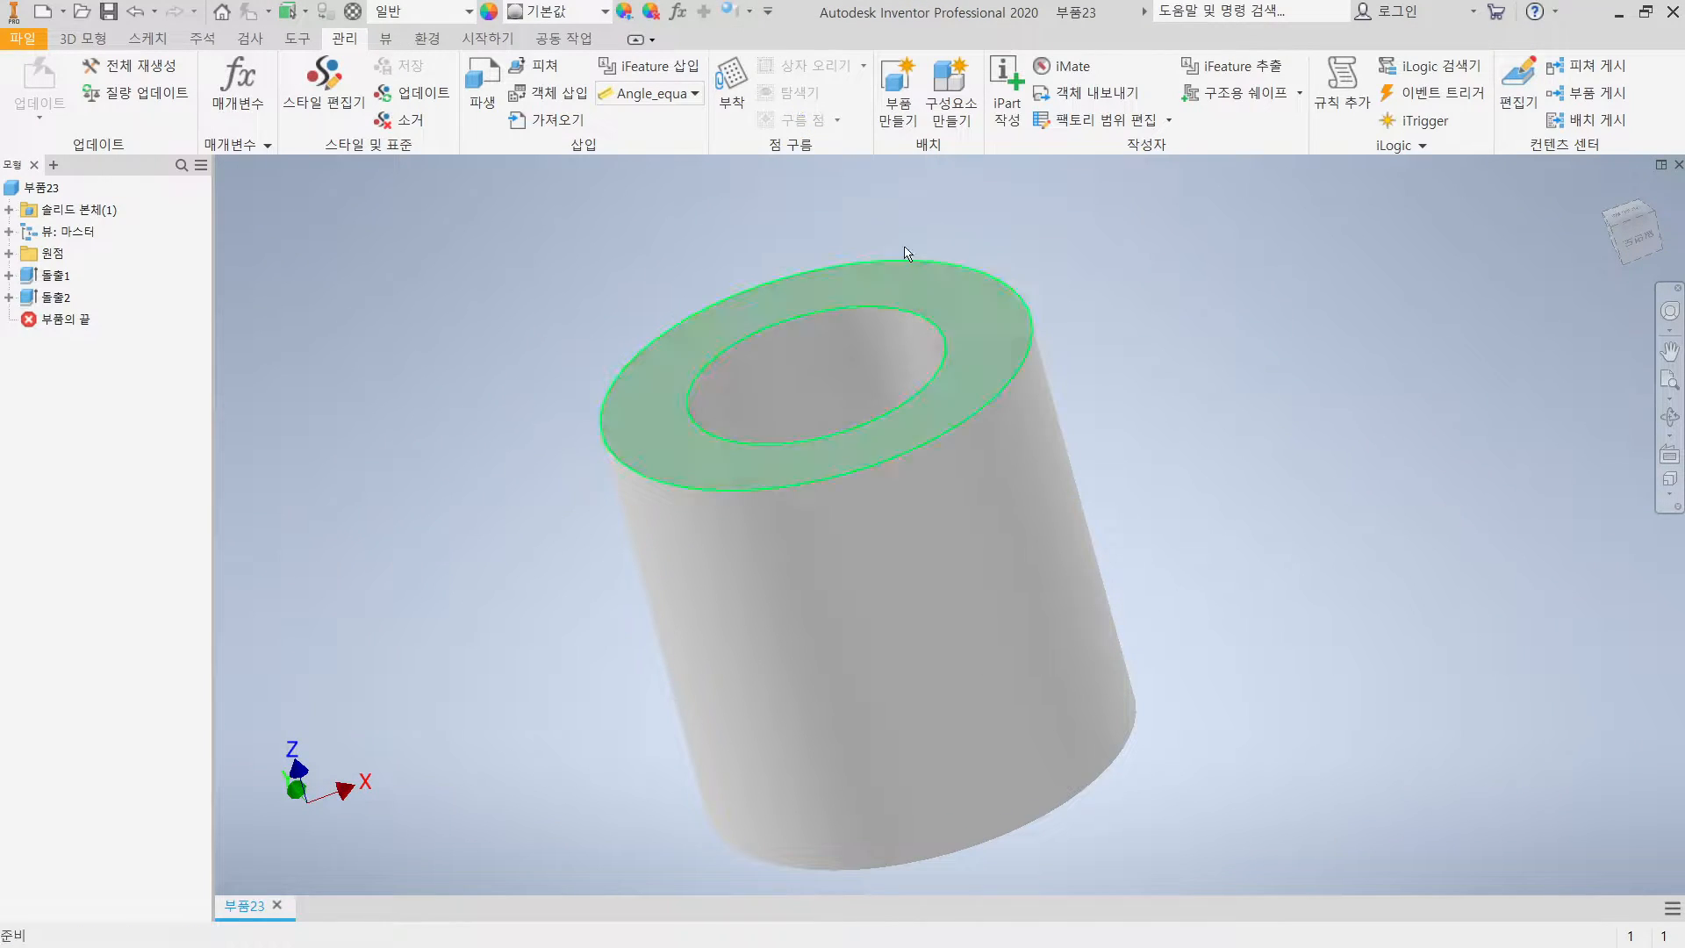
left_click(749, 12)
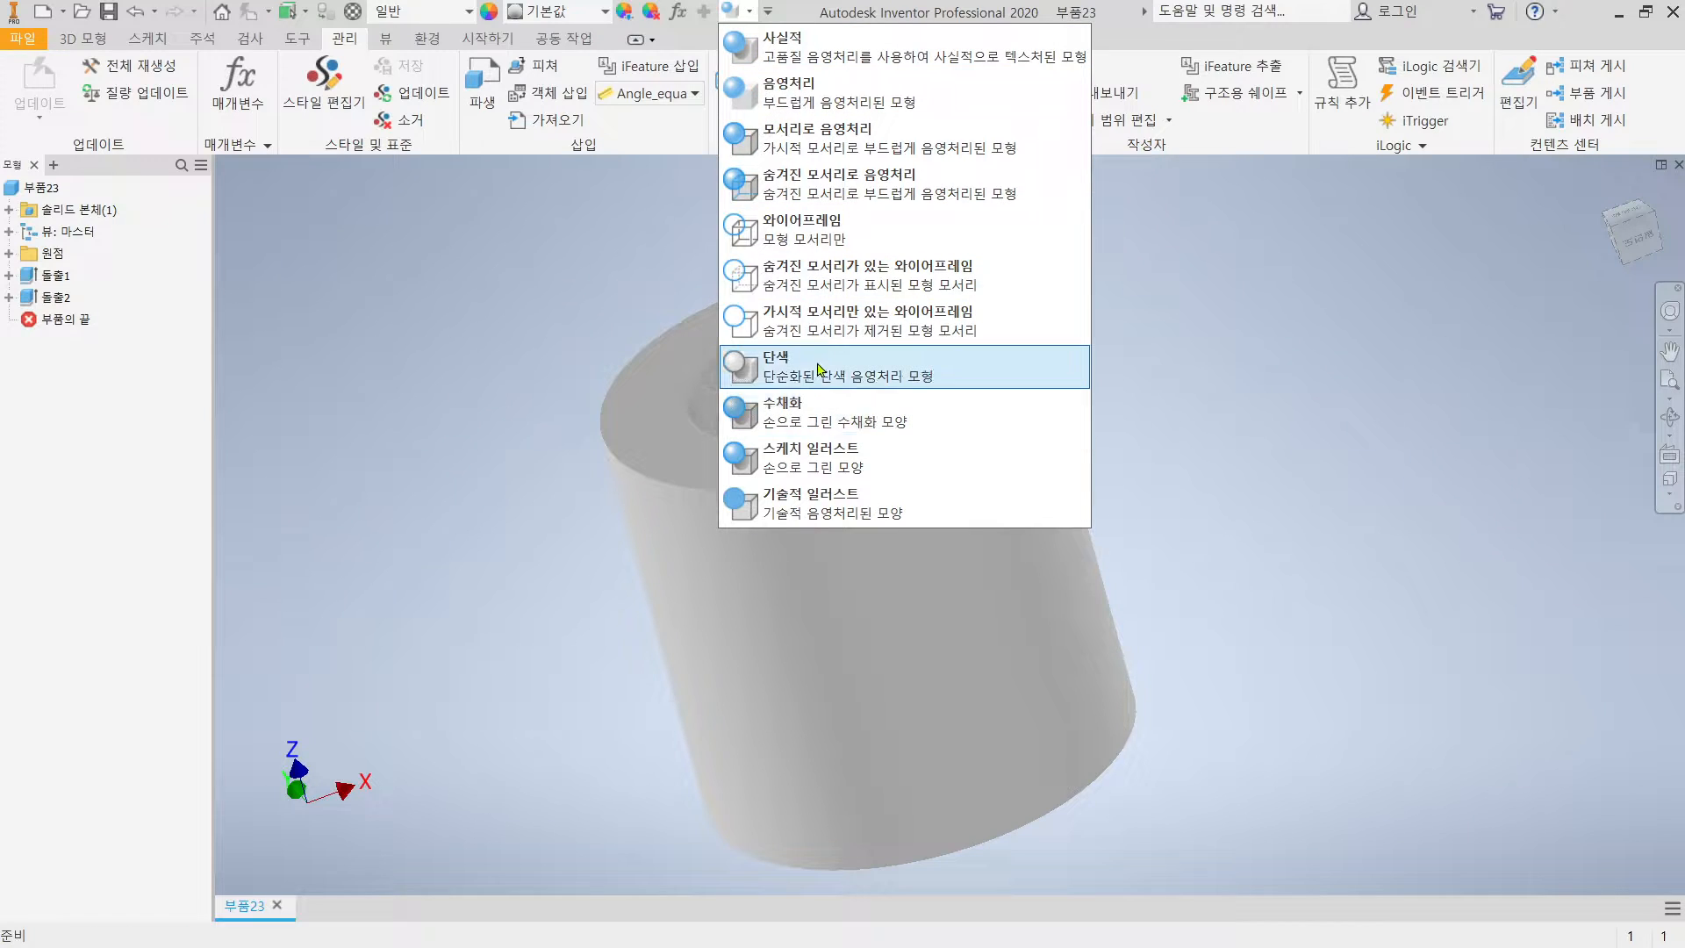
left_click(840, 333)
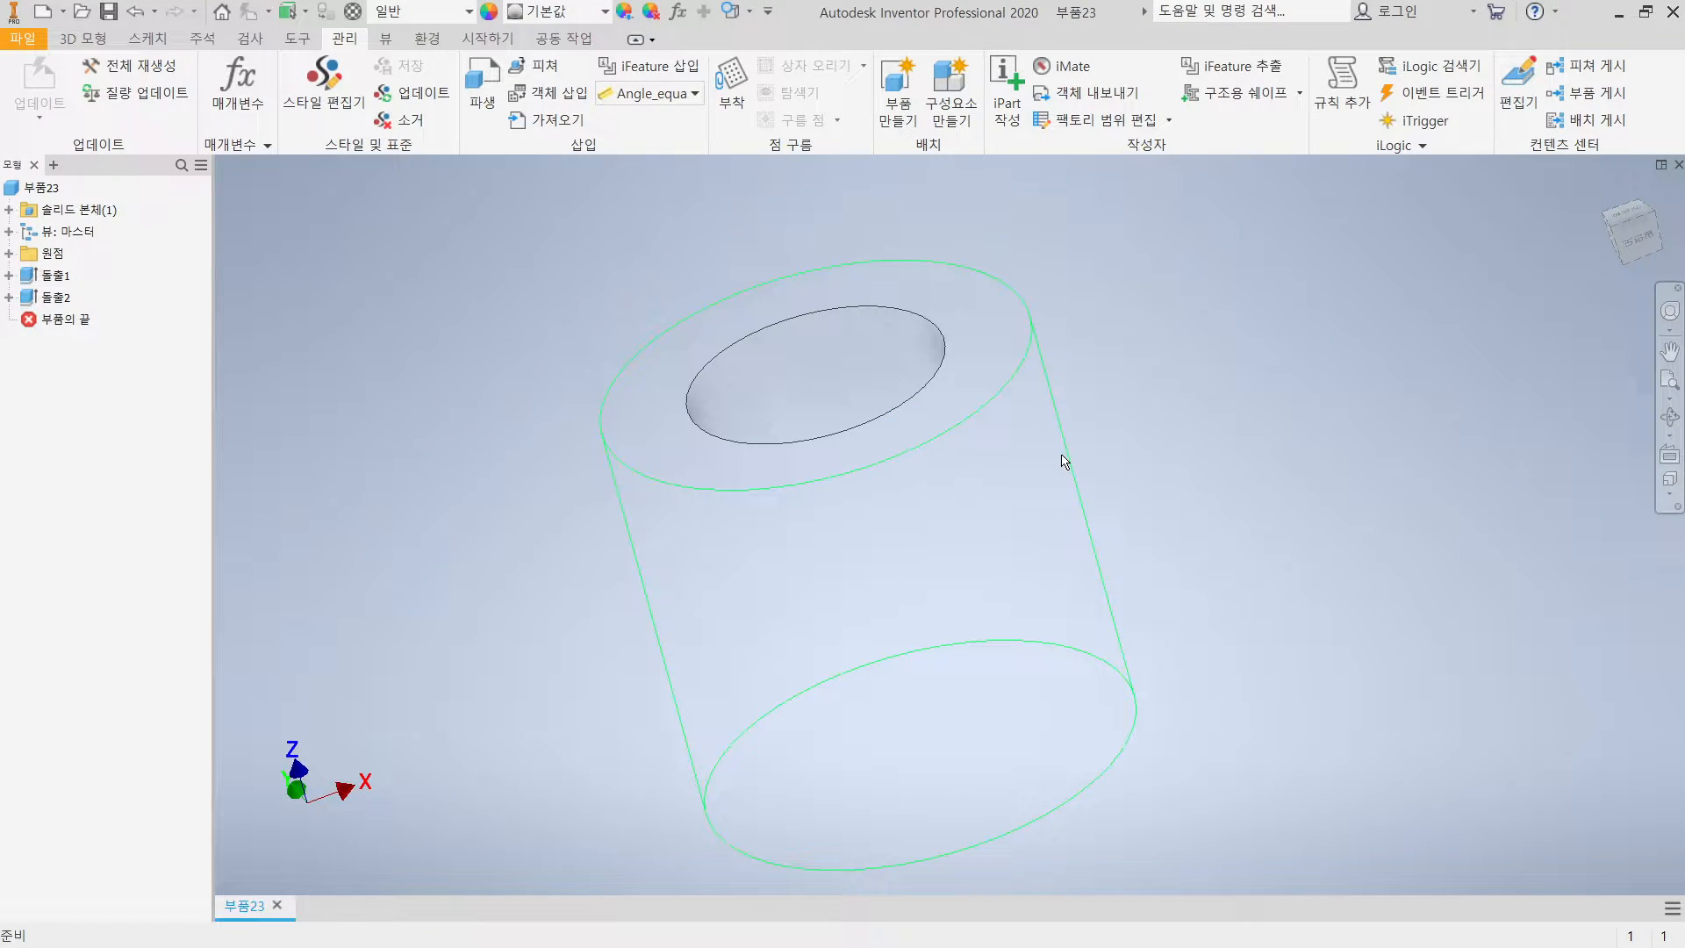
mouse_move(1091, 488)
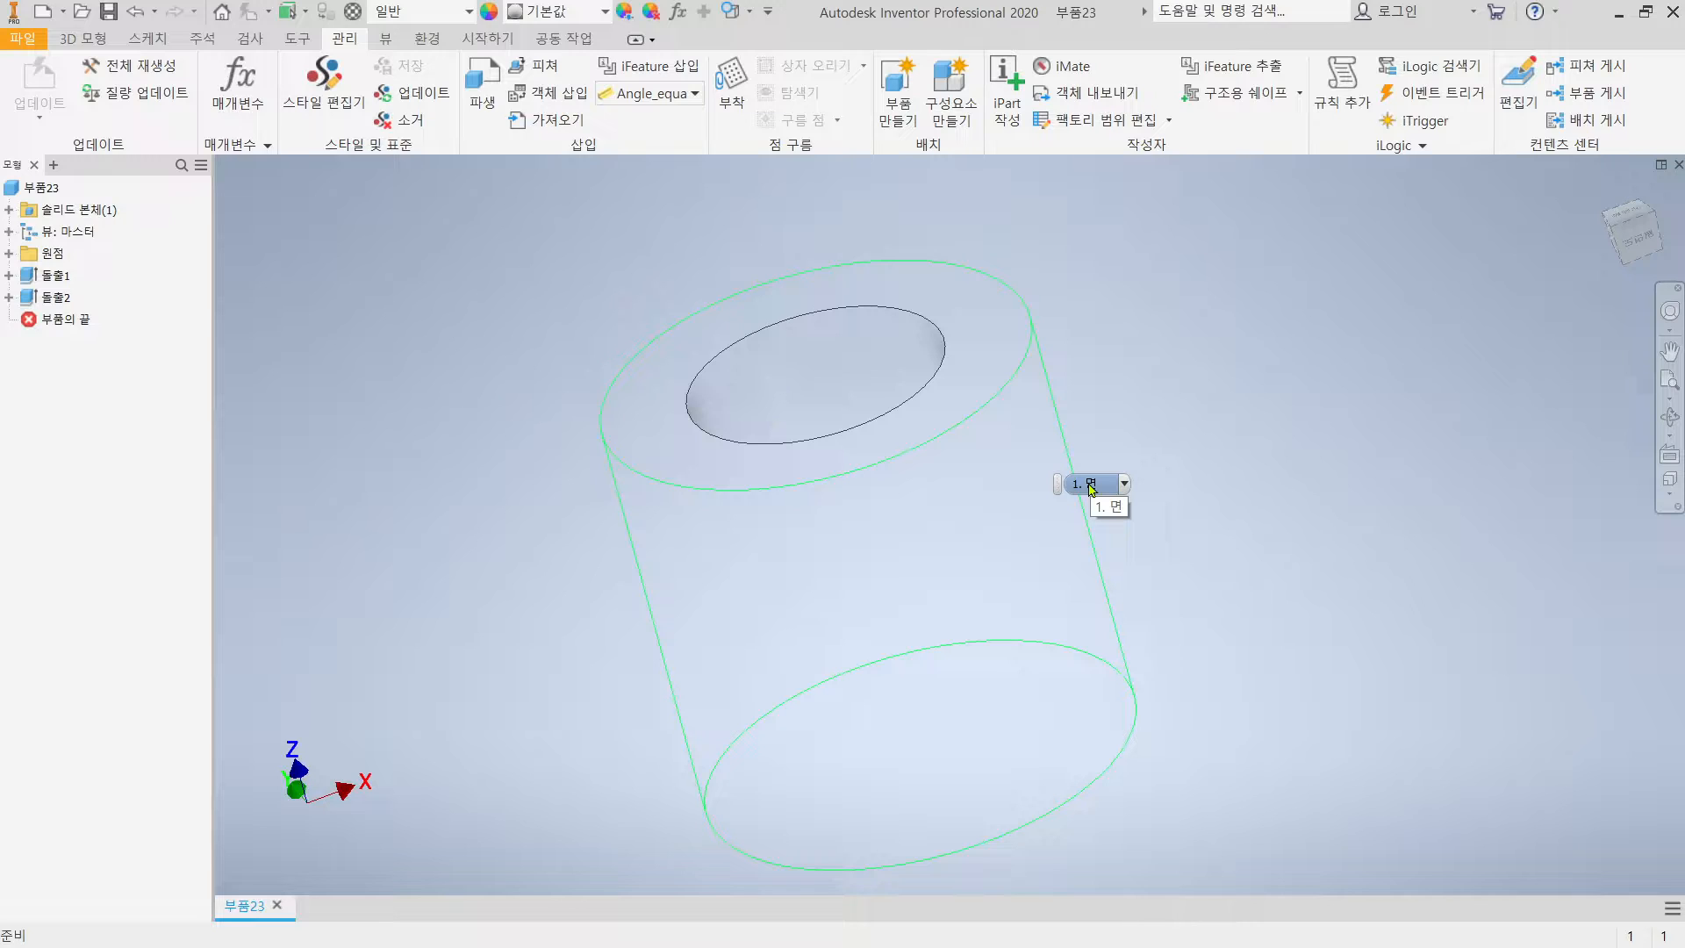
Switch to the PDF and examine how open and closed sketch profiles produce a surface or a solid
key("alt+Tab")
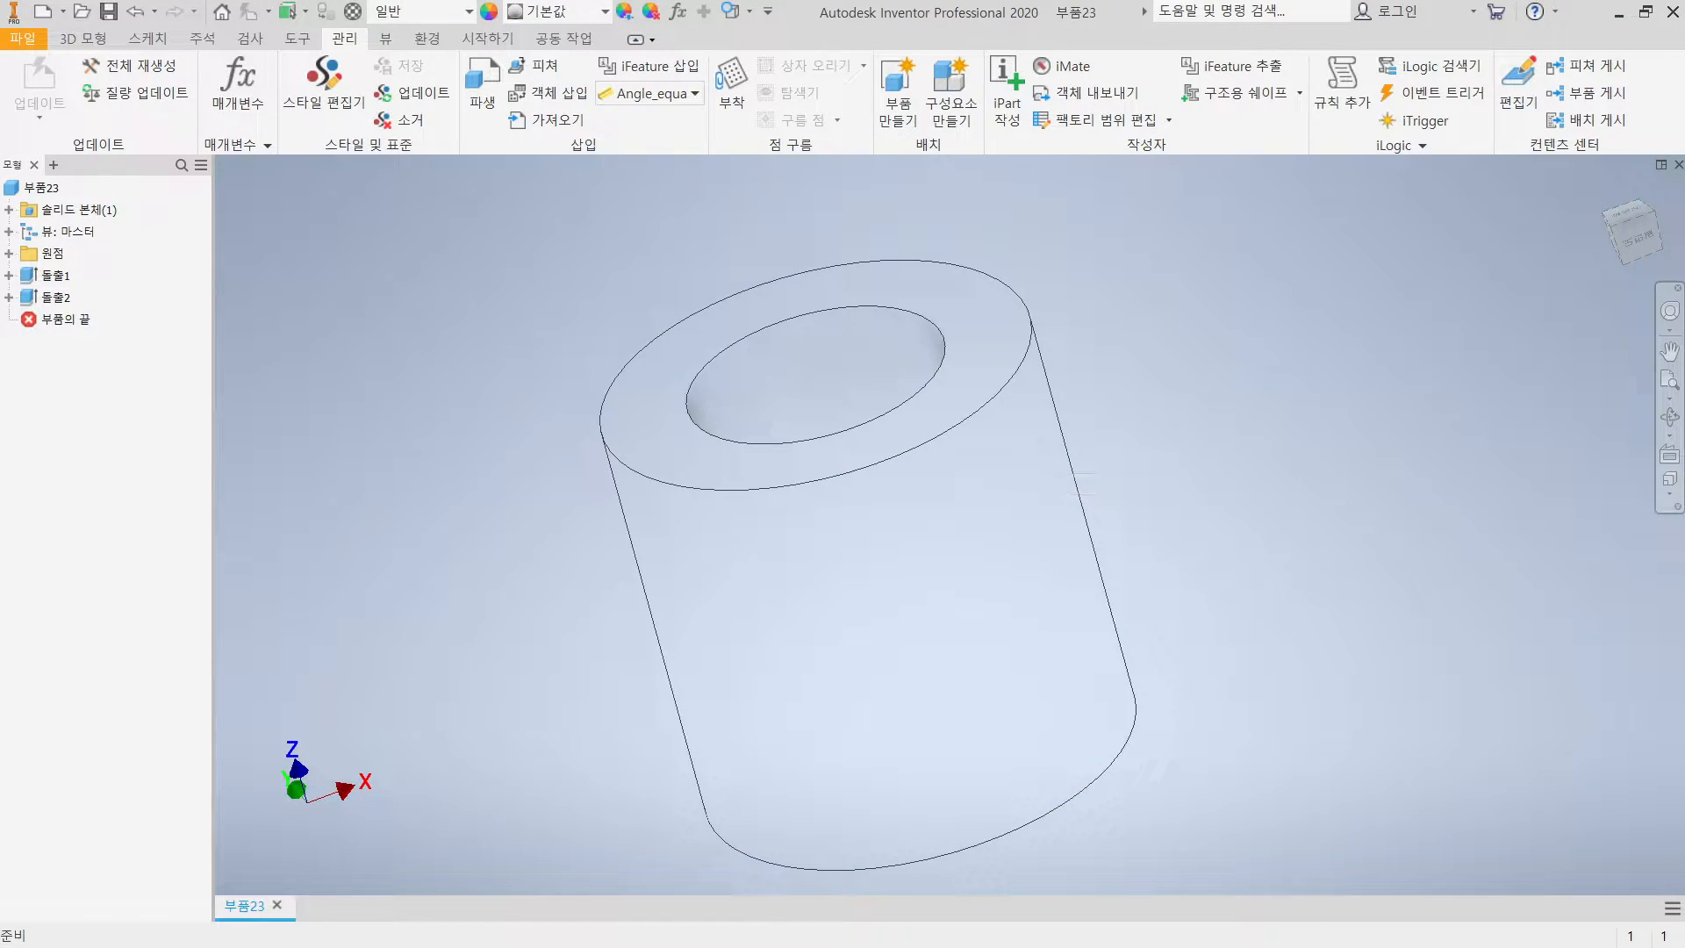
key("alt+Tab")
key("alt+Tab")
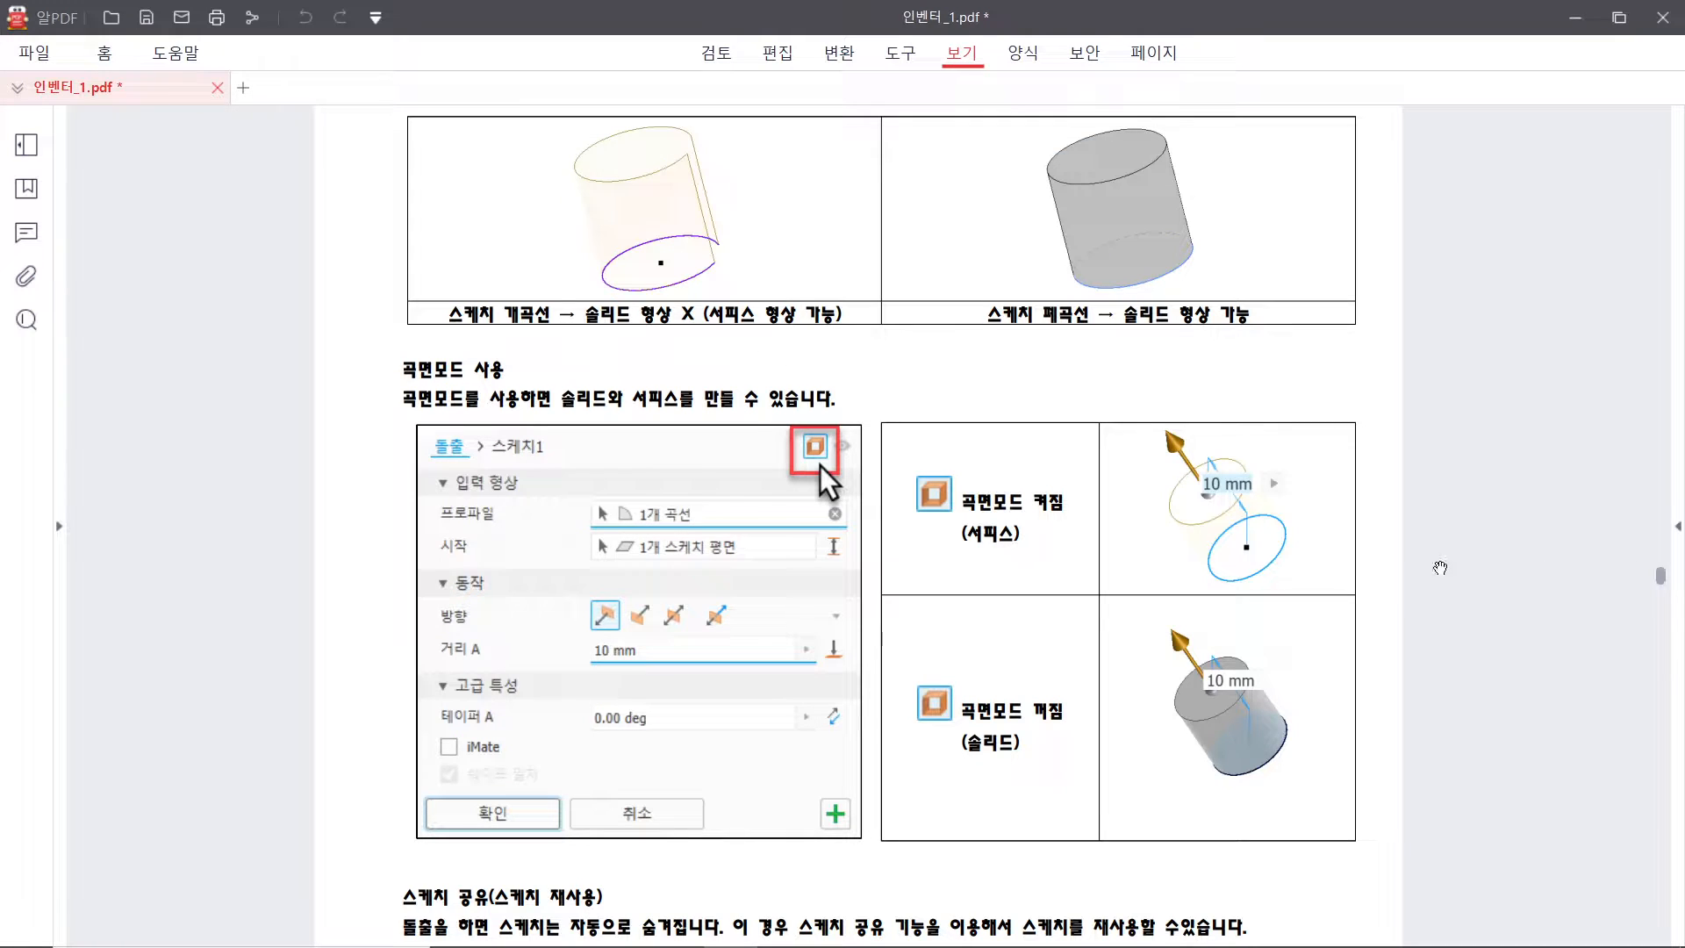
scroll(1139, 601, "up", 3)
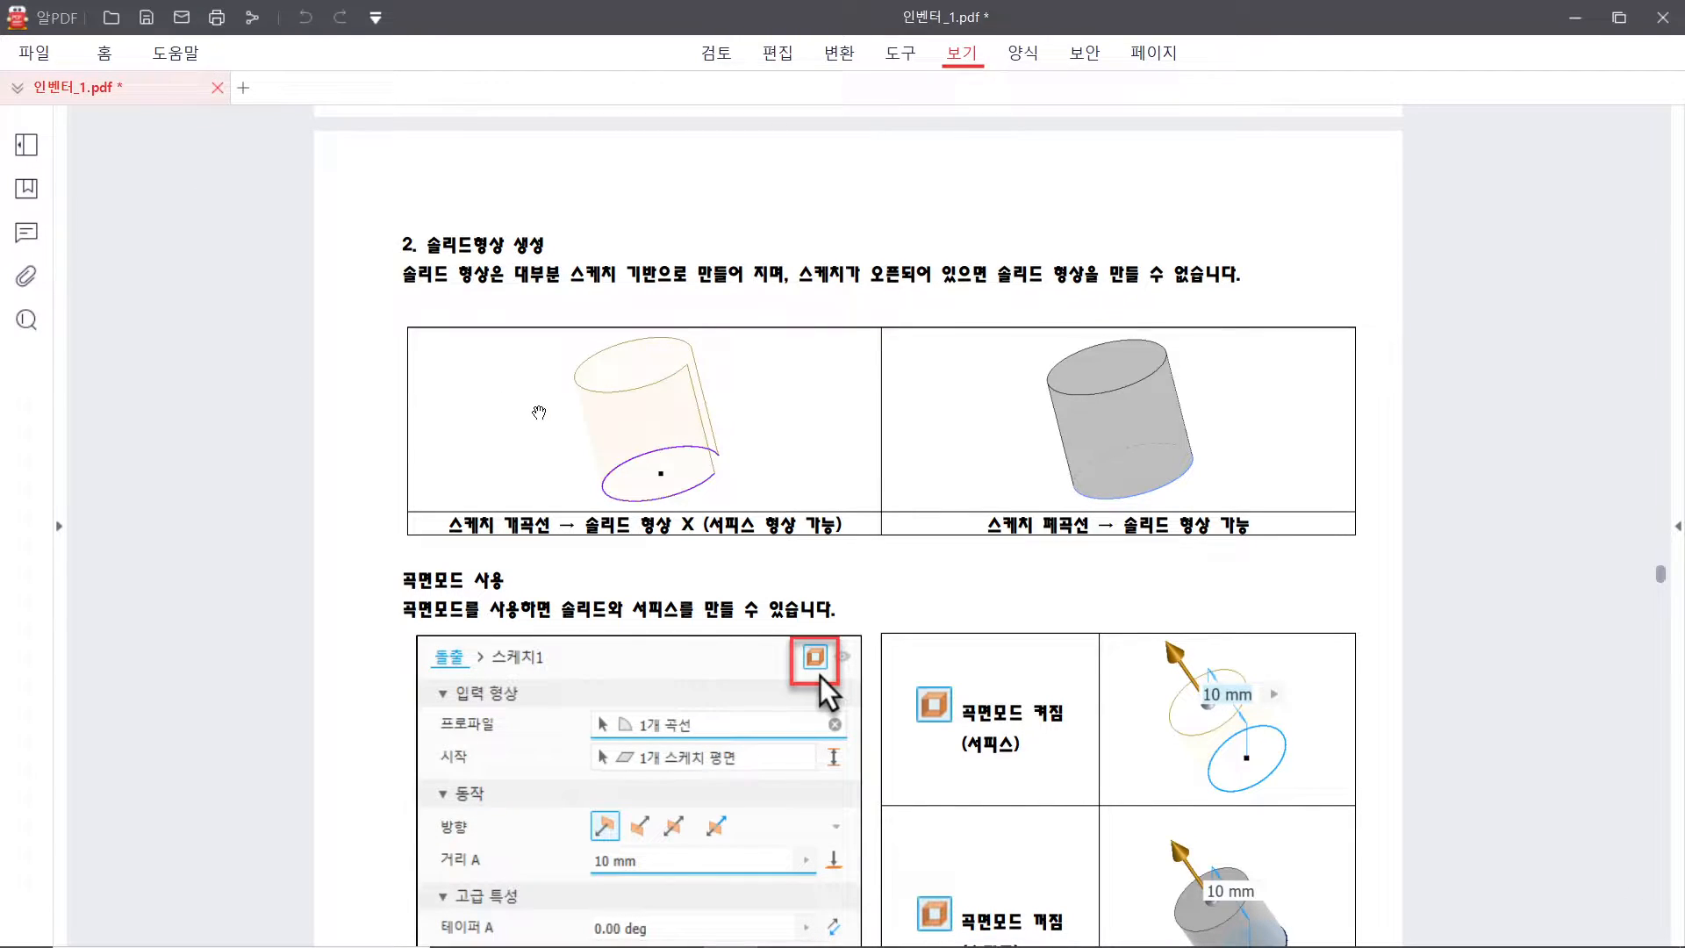
scroll(776, 535, "down", 1)
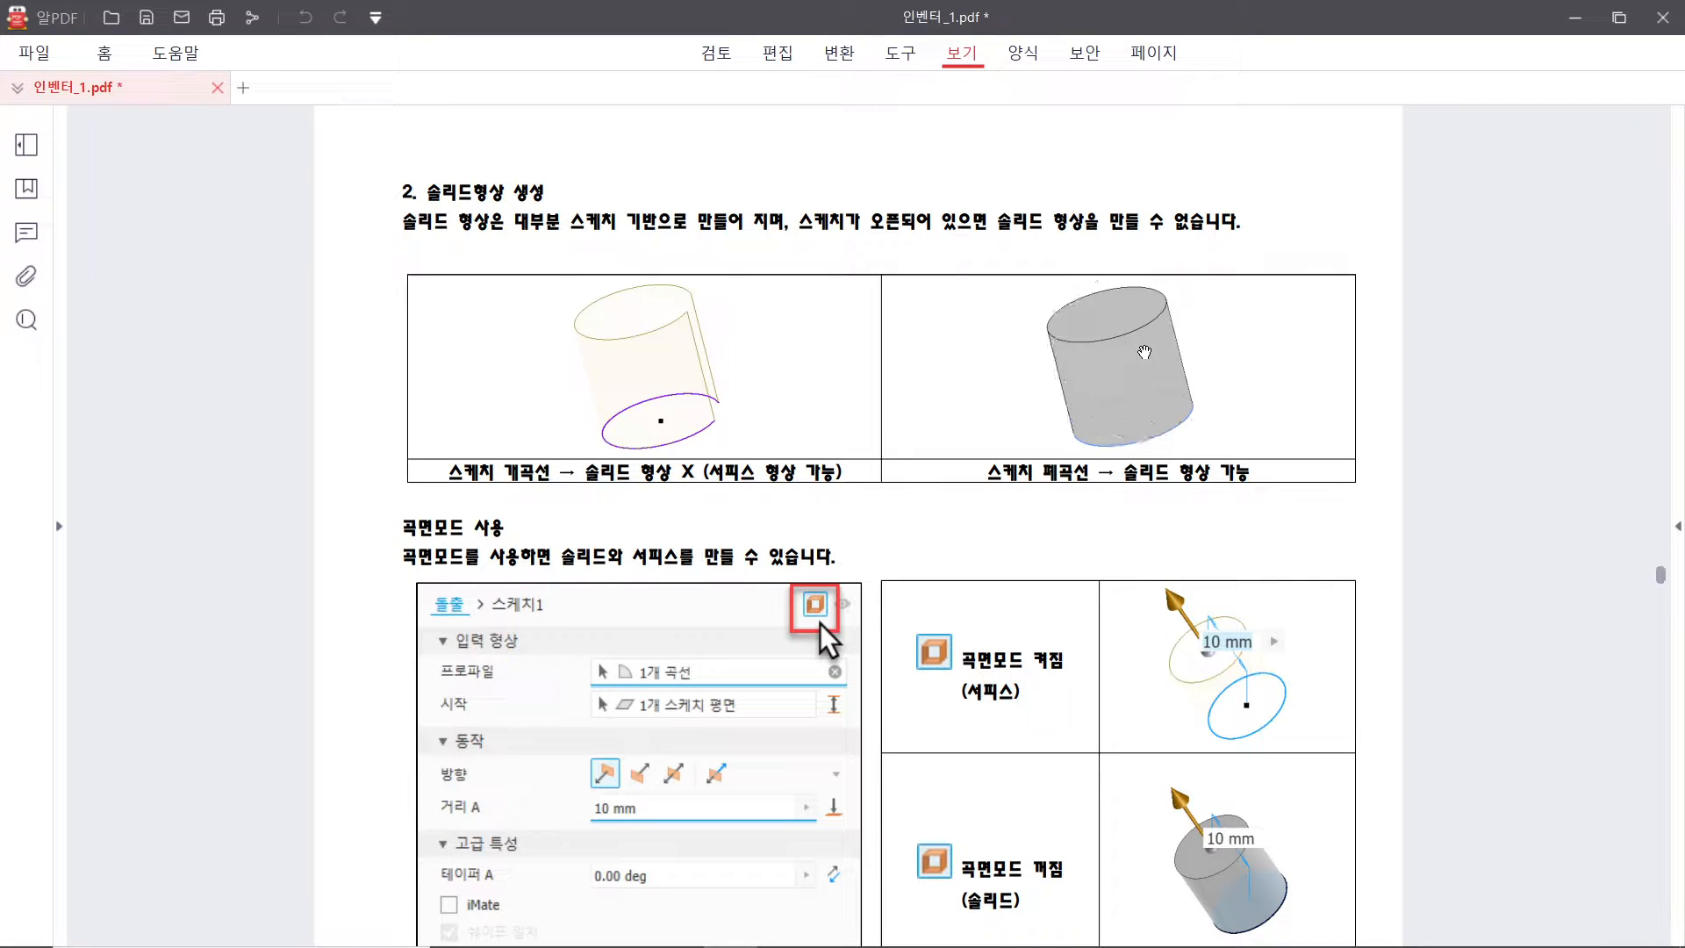
scroll(1060, 504, "up", 1, "ctrl")
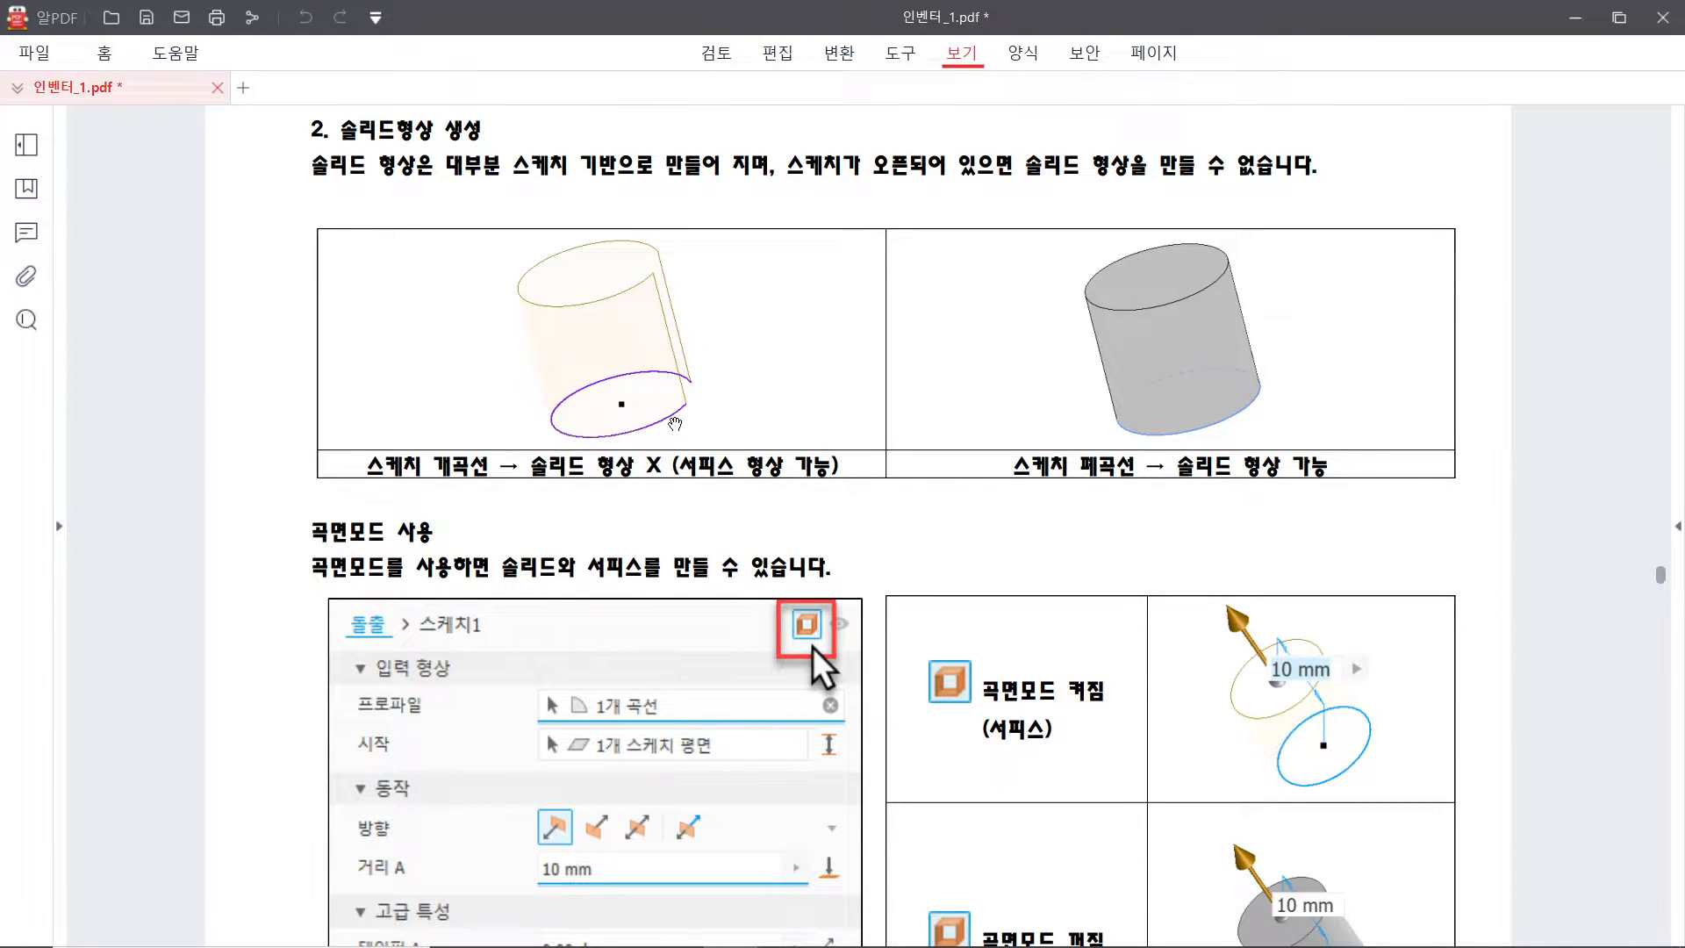
left_click(676, 422)
left_click(630, 300)
key("ctrl")
key("ctrl")
Examine the PDF section on surface mode on and off in the Extrude settings
scroll(748, 531, "down", 1)
scroll(749, 531, "down", 2)
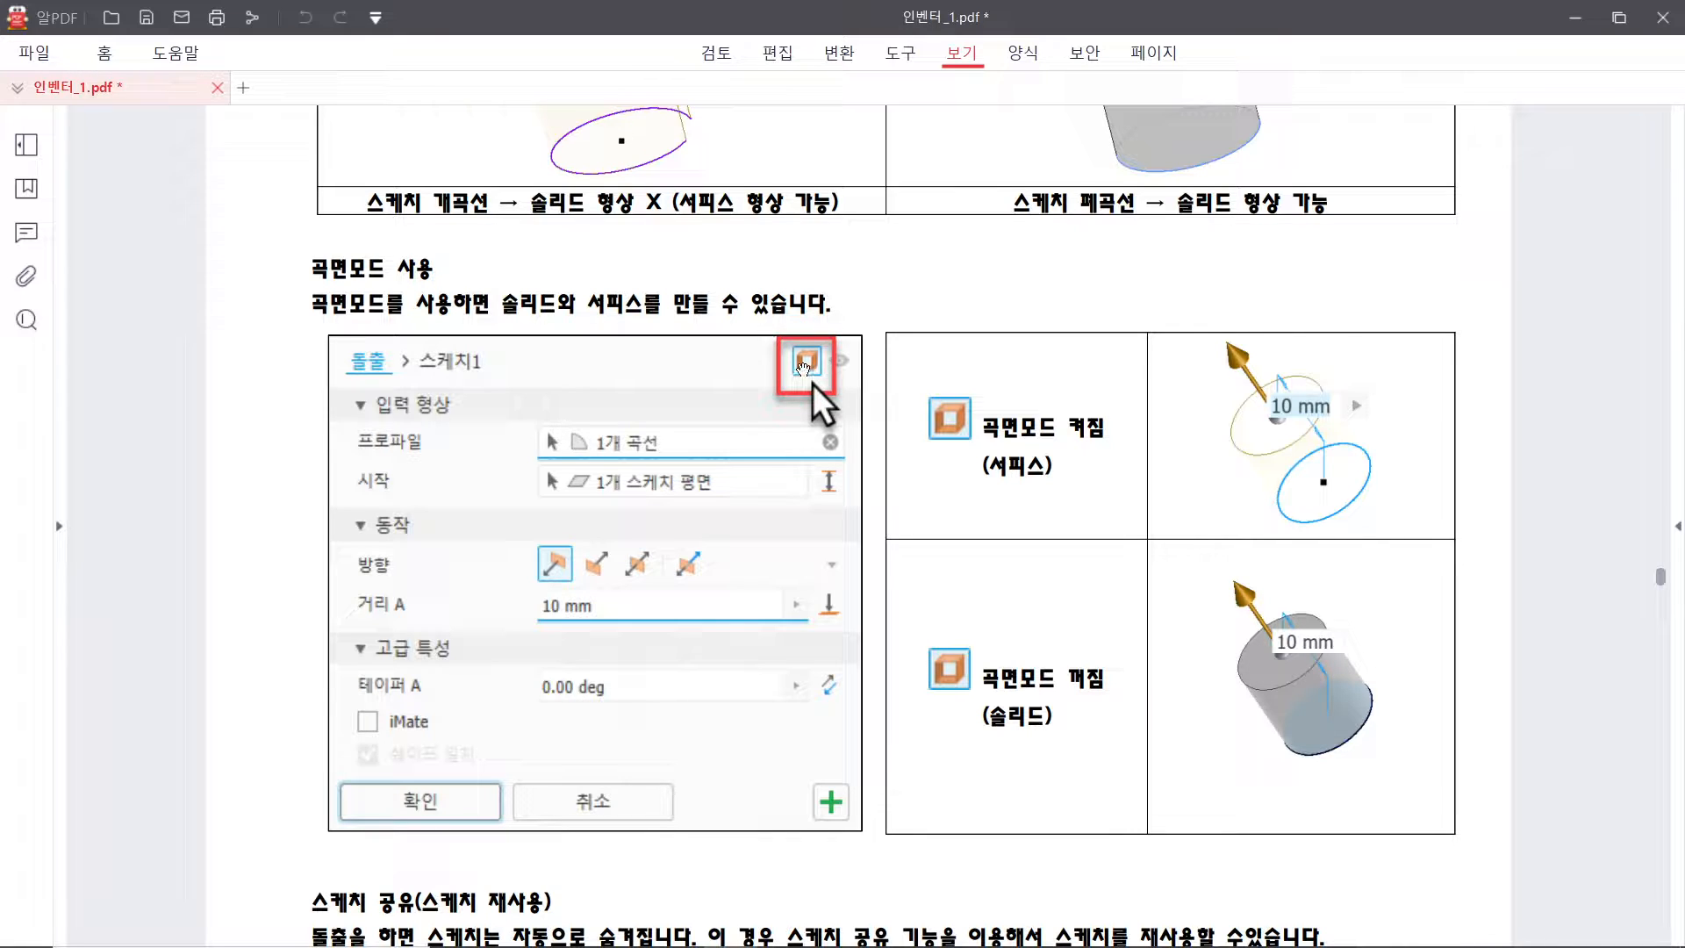
key("ctrl")
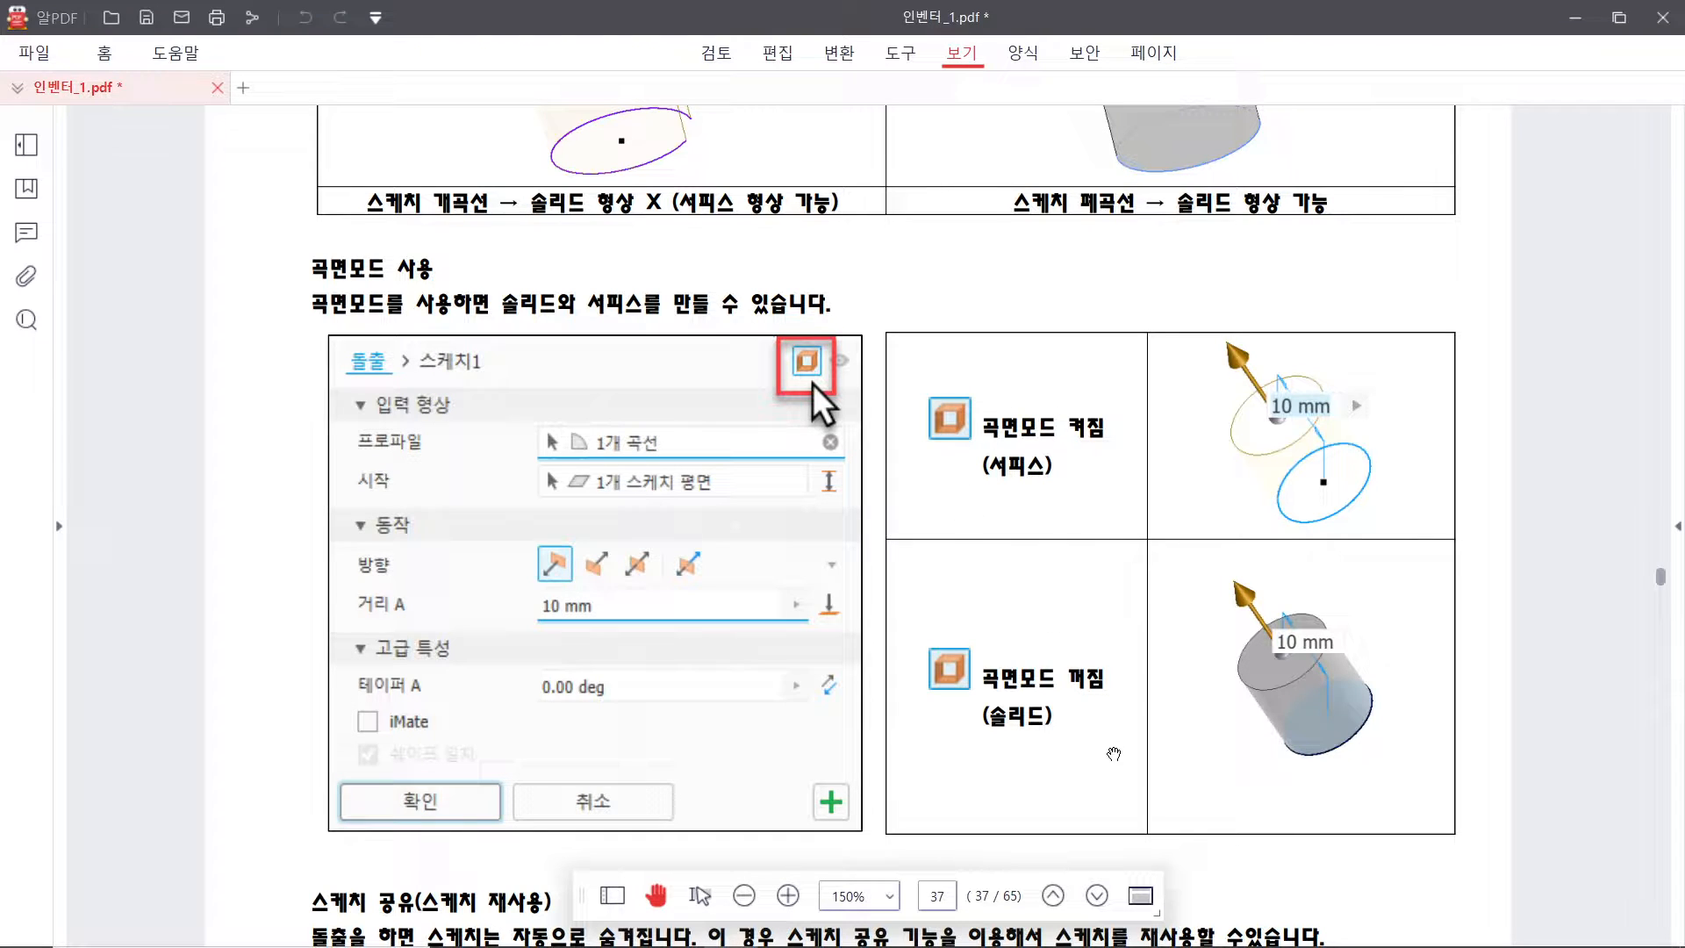
Switch to Inventor, create a new part from Standard (mm).ipt and start a 2D sketch on the XY plane
key("alt+Tab")
key("alt+Tab")
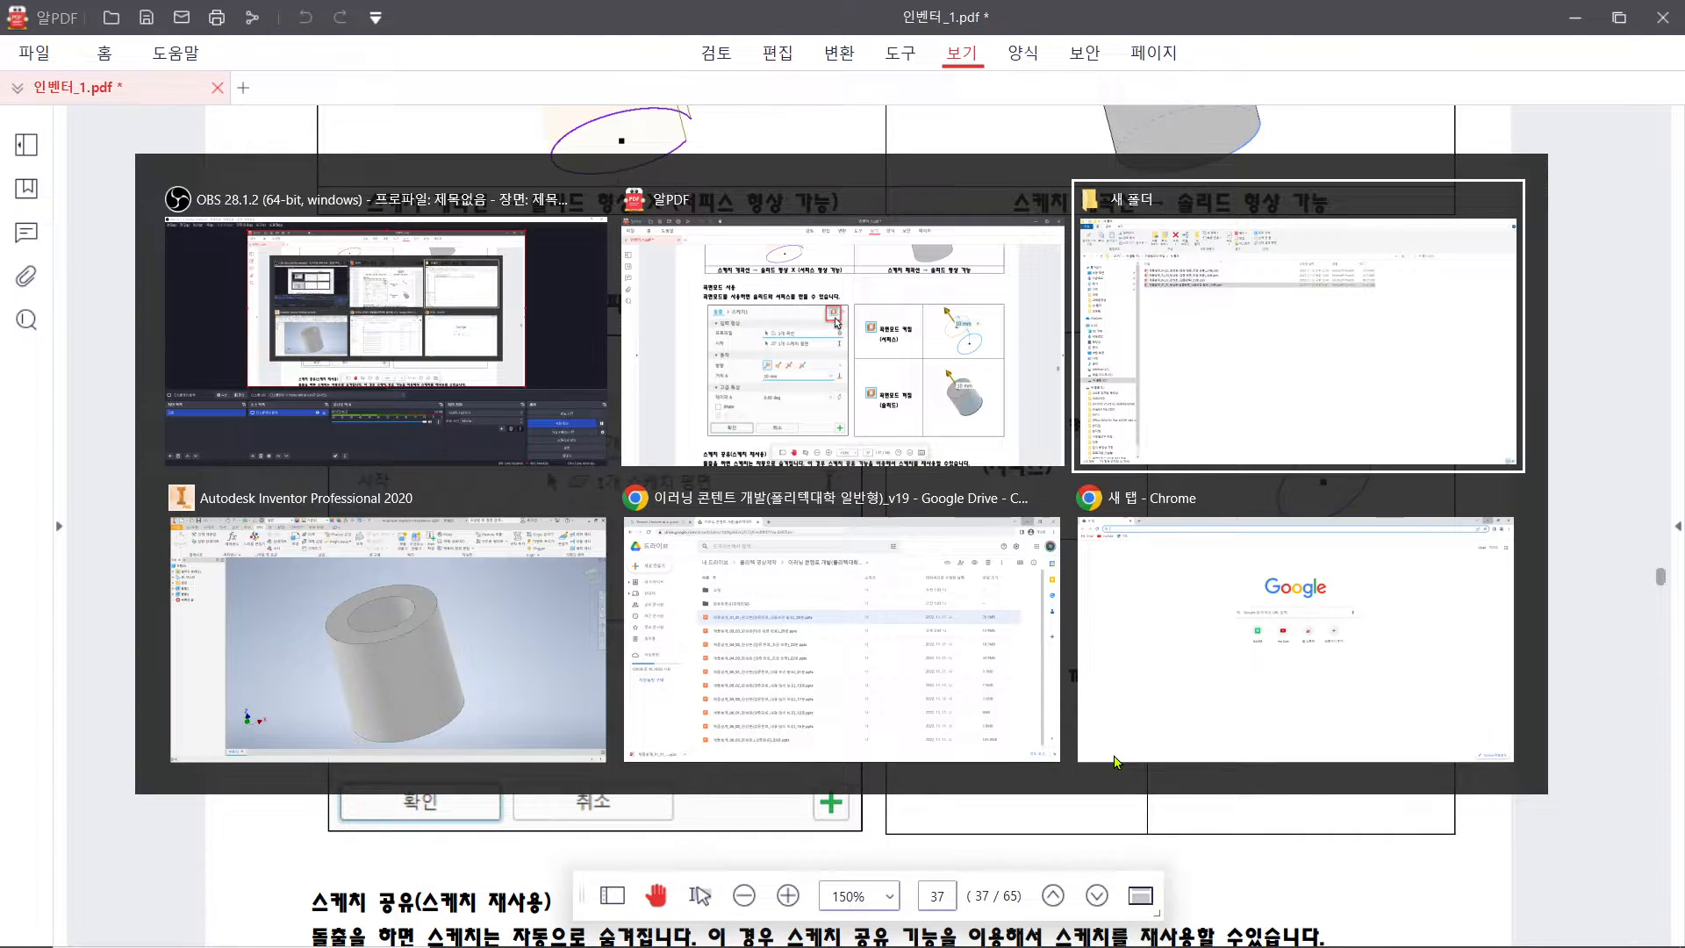
left_click(433, 602)
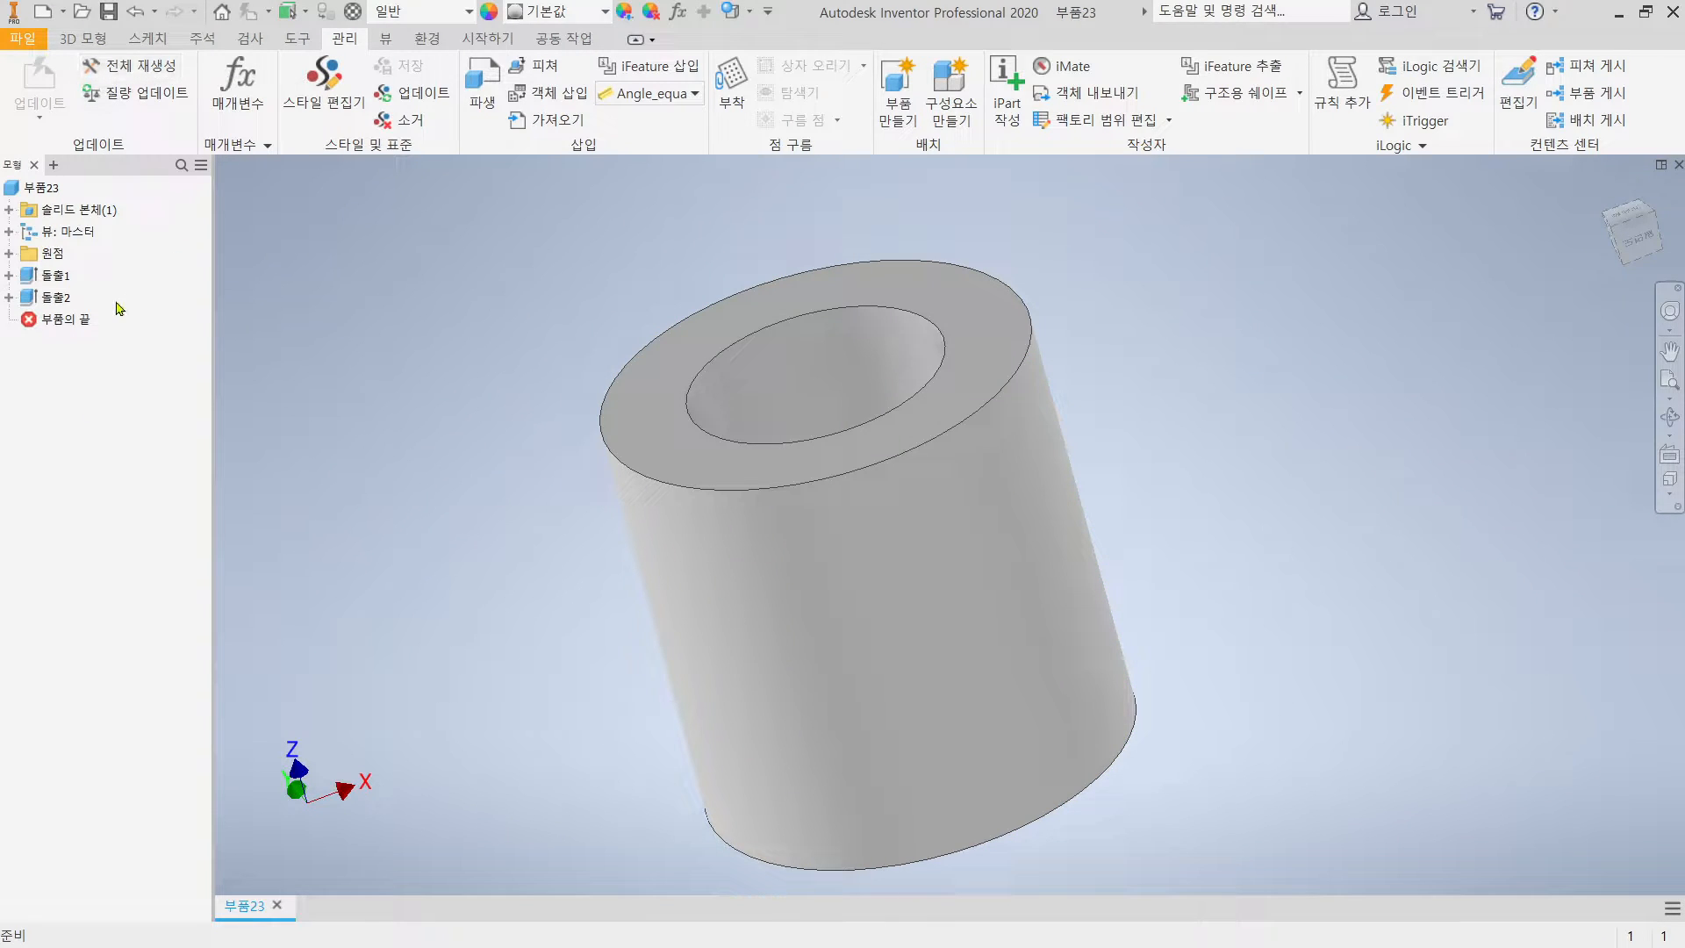
left_click(44, 12)
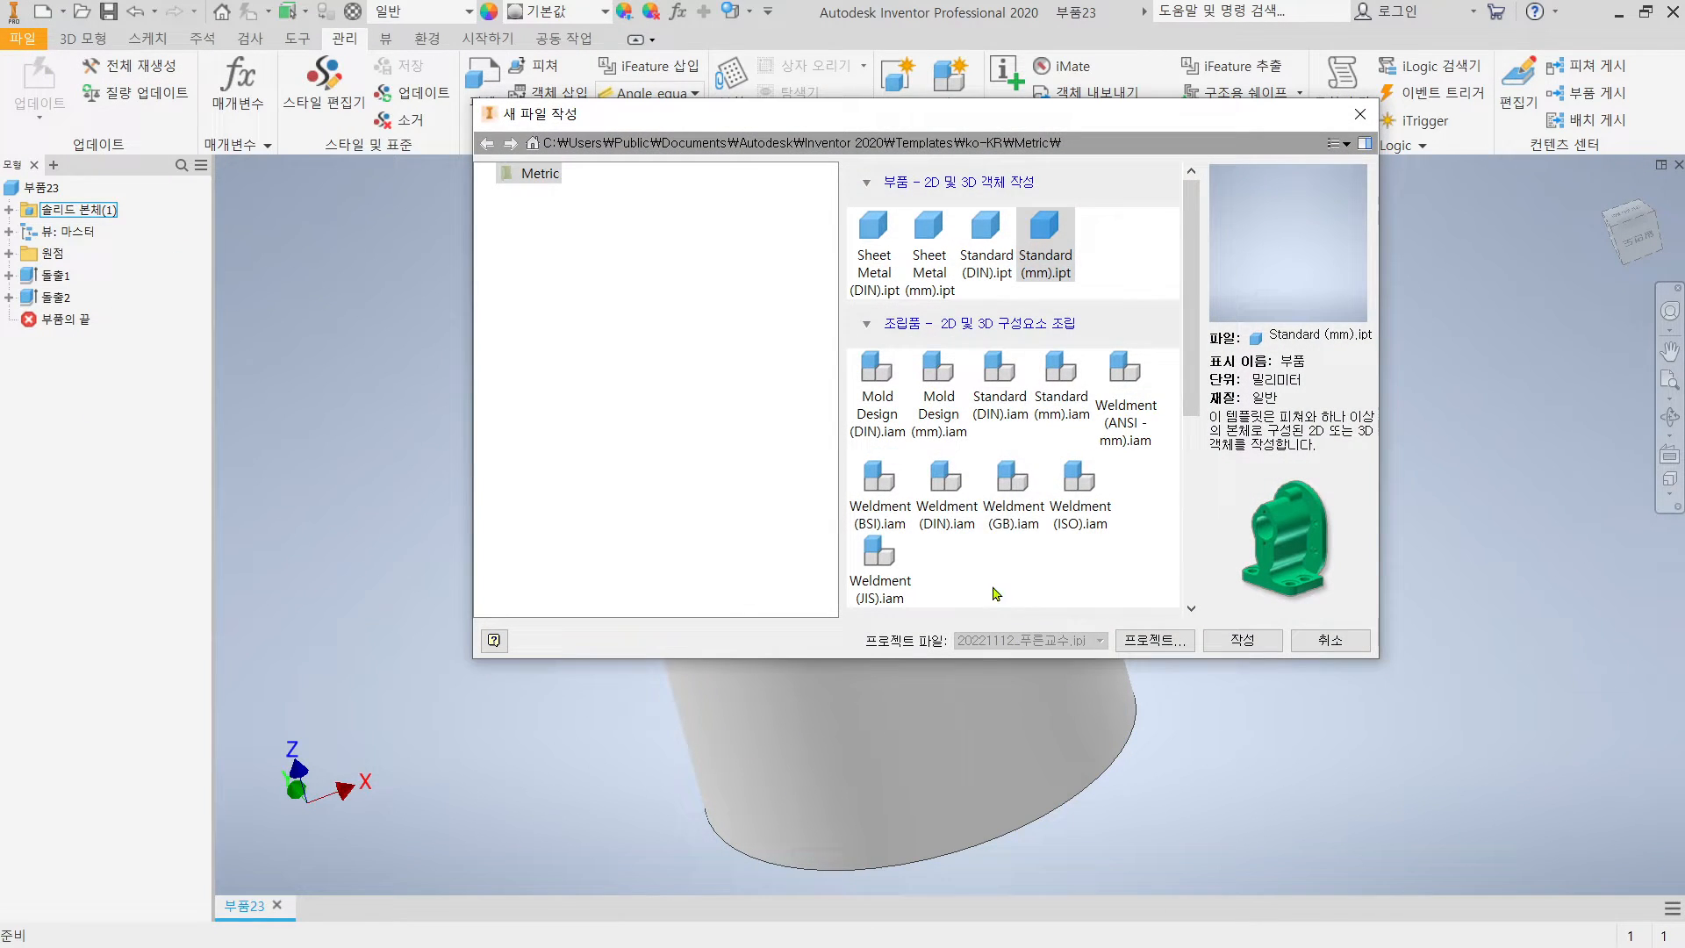
double_click(1038, 243)
left_click(43, 77)
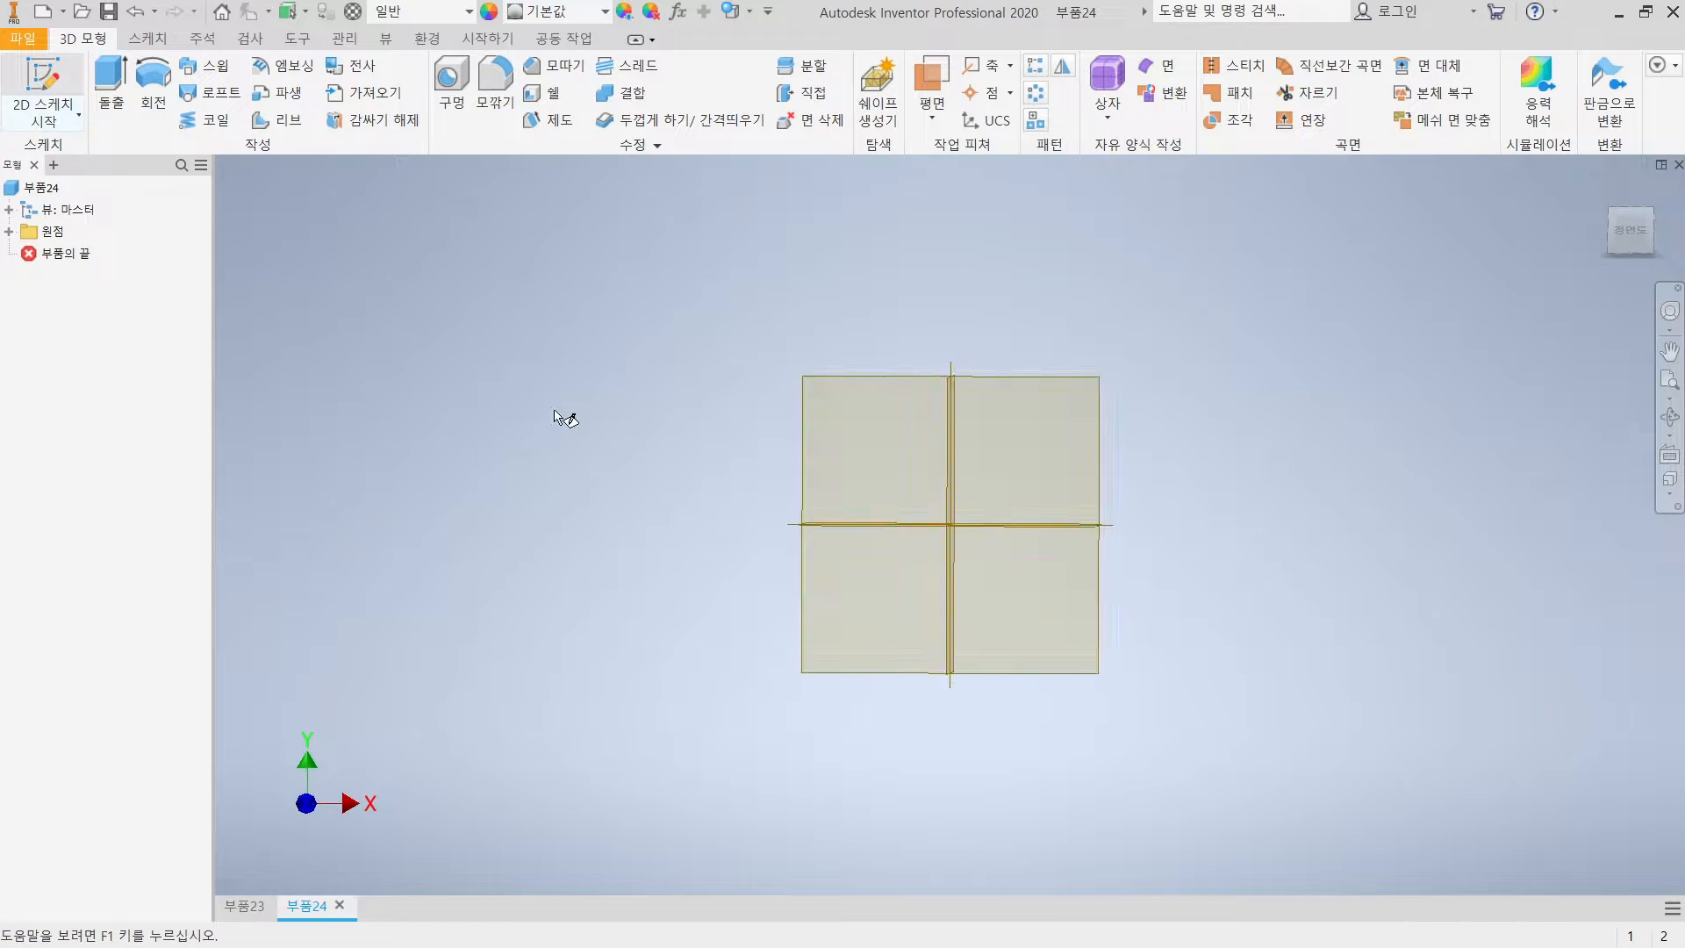
left_click(1091, 425)
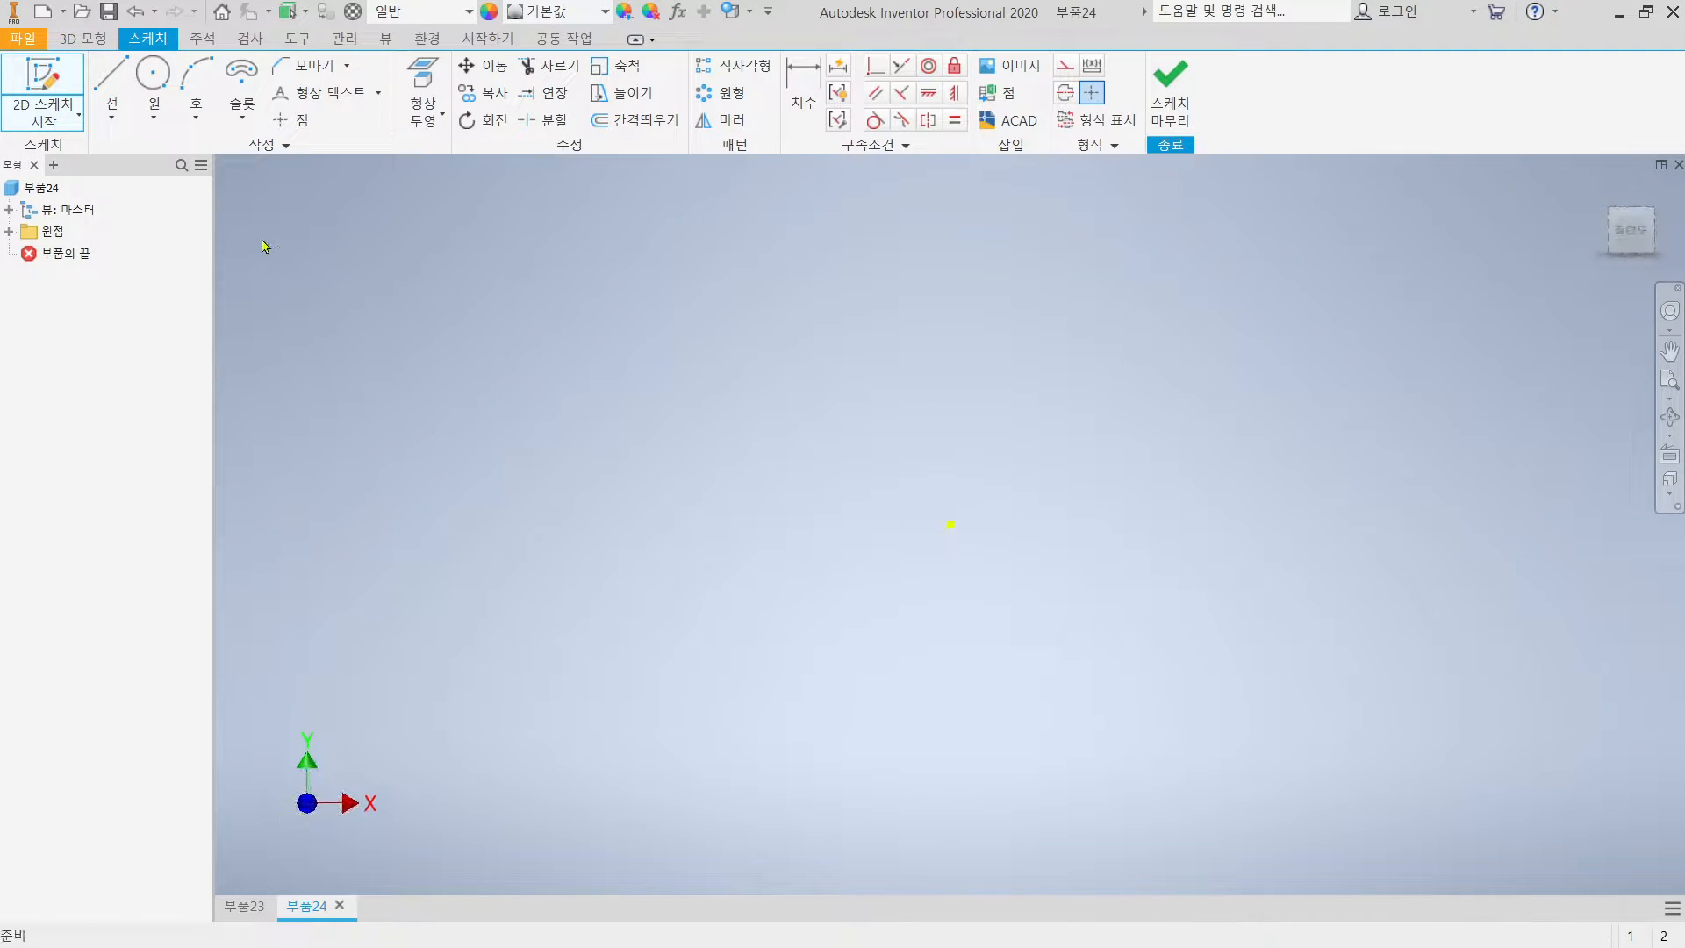
Draw a 50 mm diameter circle centred on the origin and finish the sketch
left_click(154, 79)
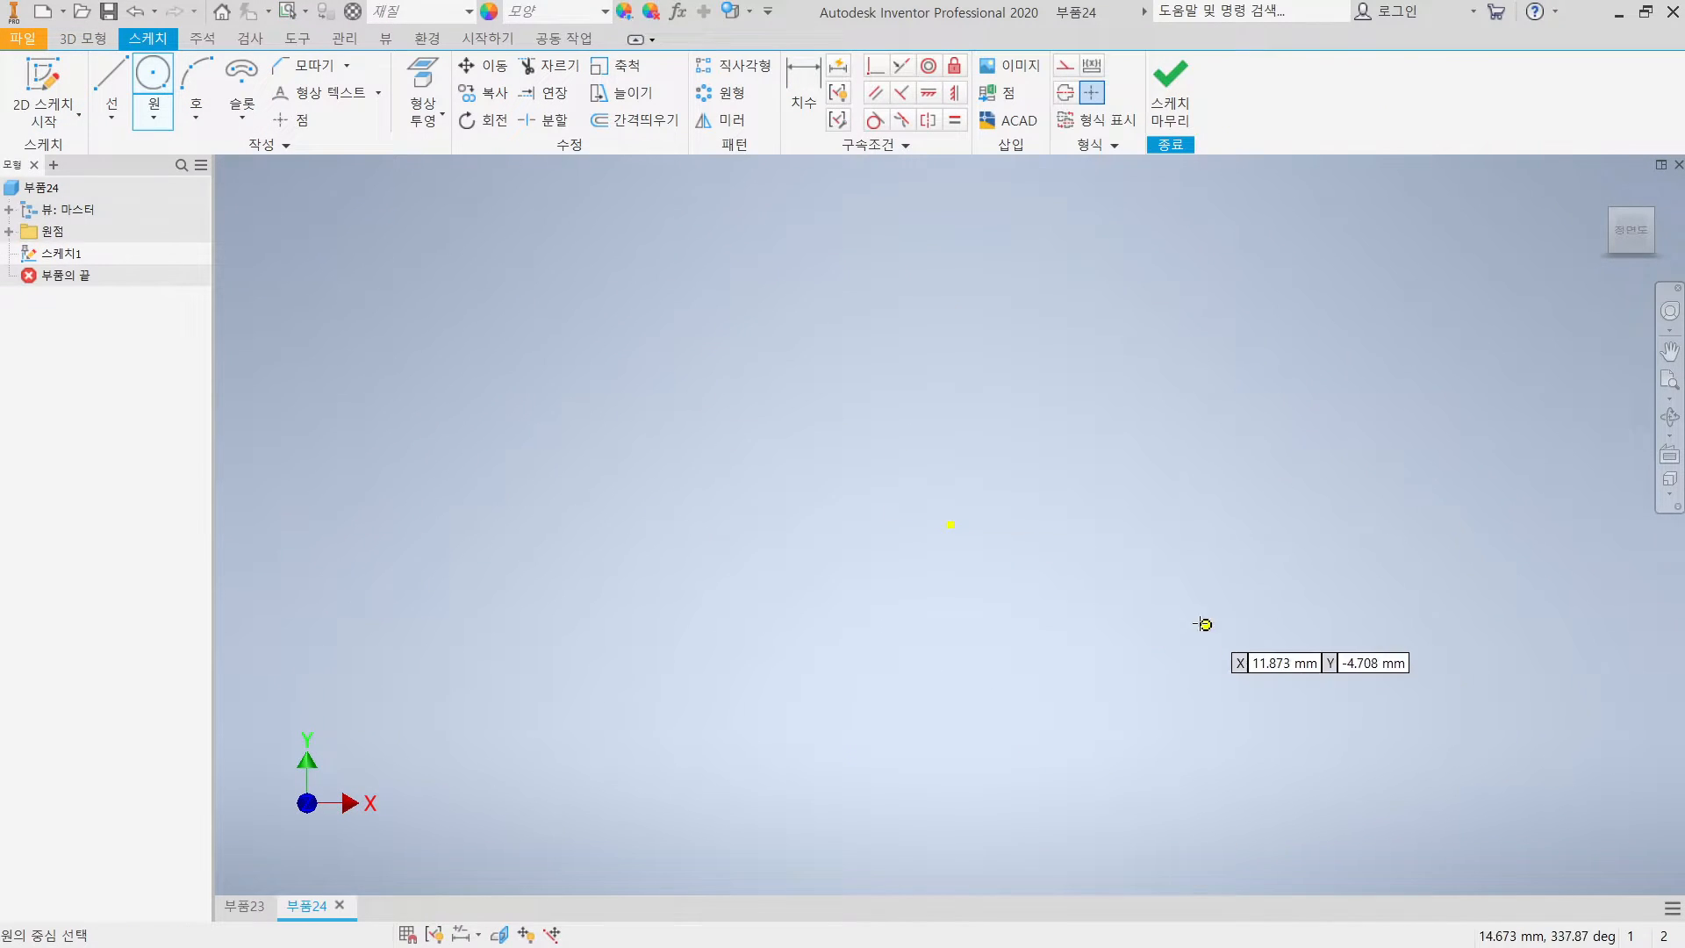
left_click(951, 525)
key("Escape")
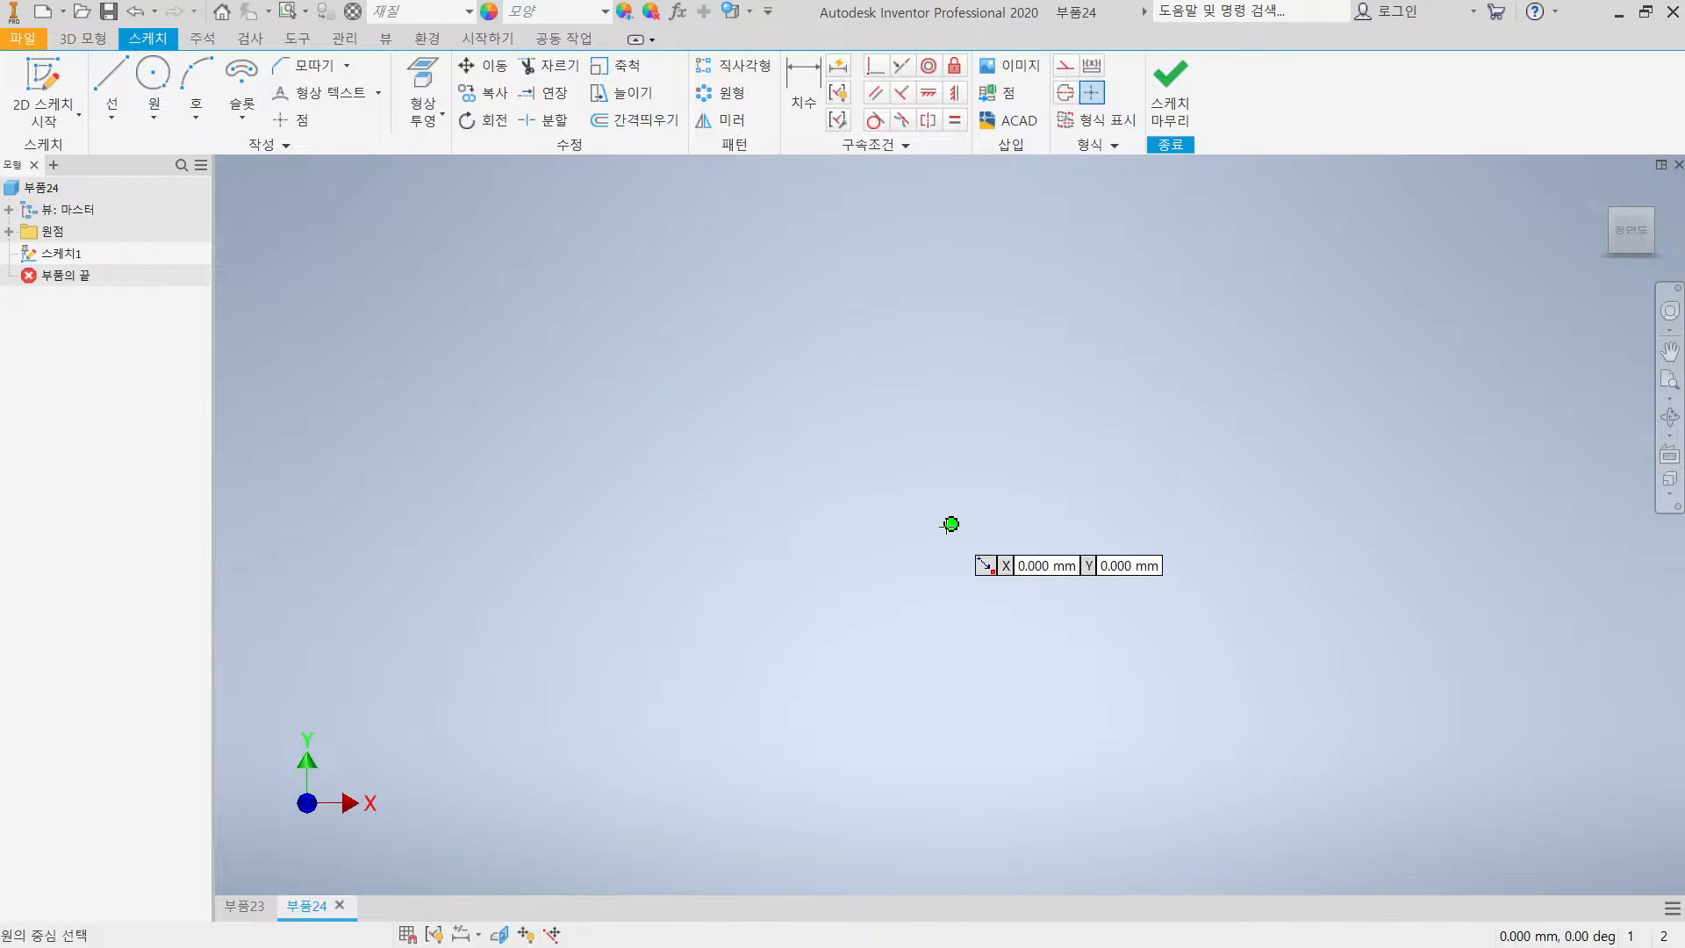
left_click(951, 525)
type("50")
key("Return")
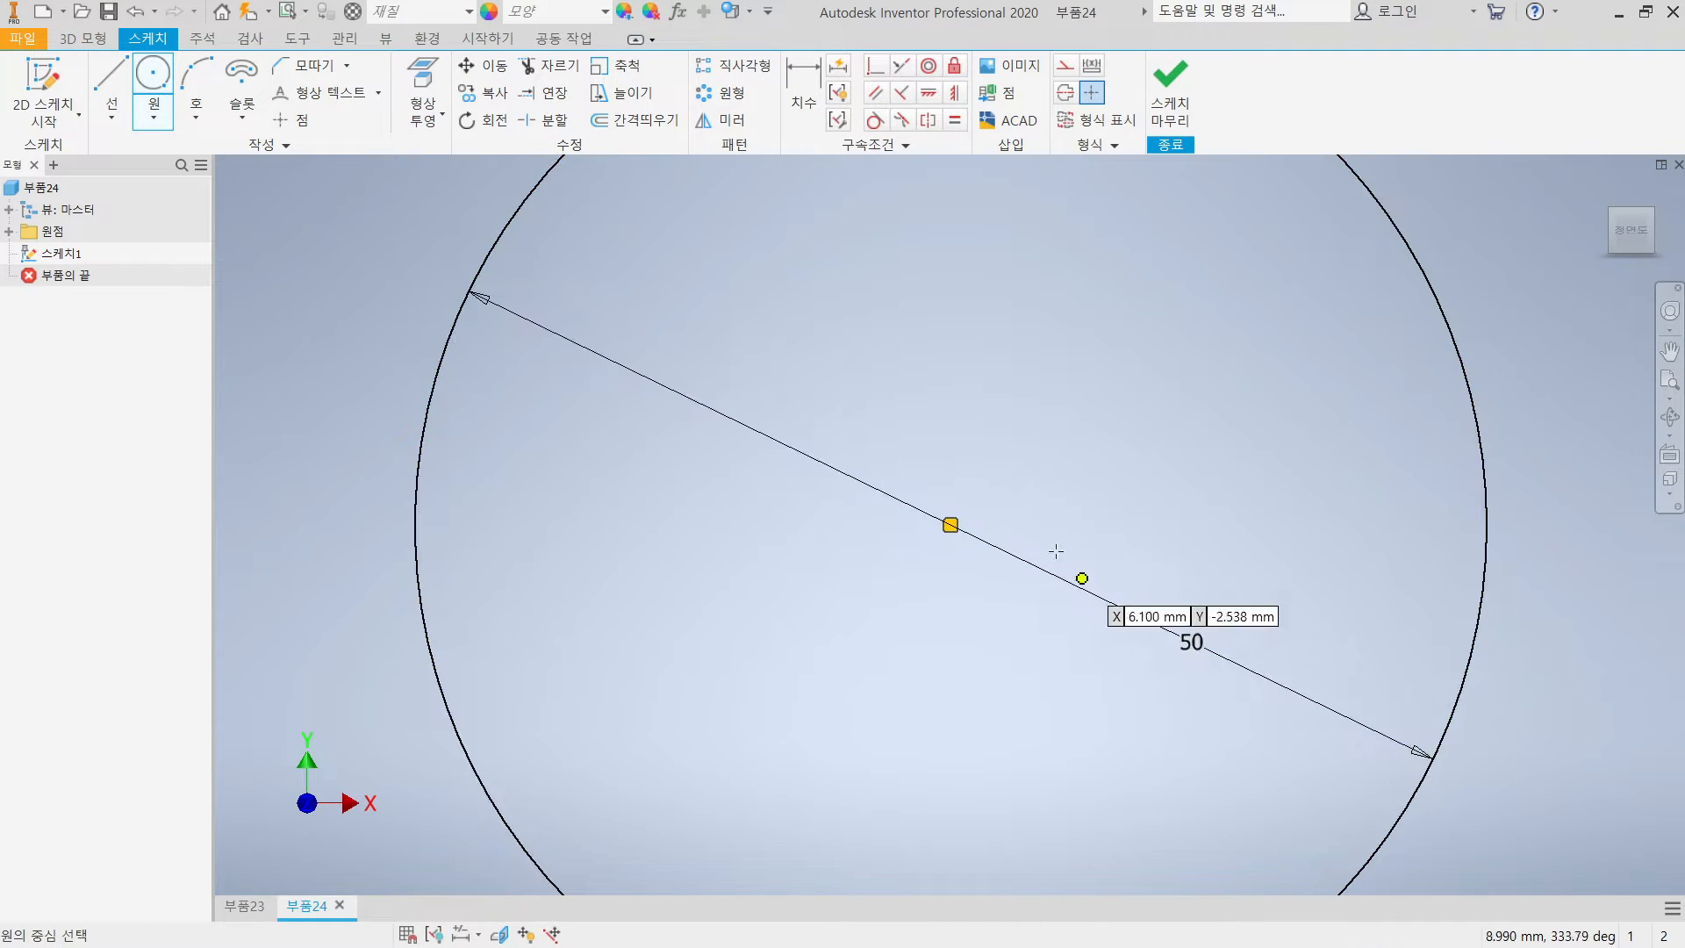
key("Escape")
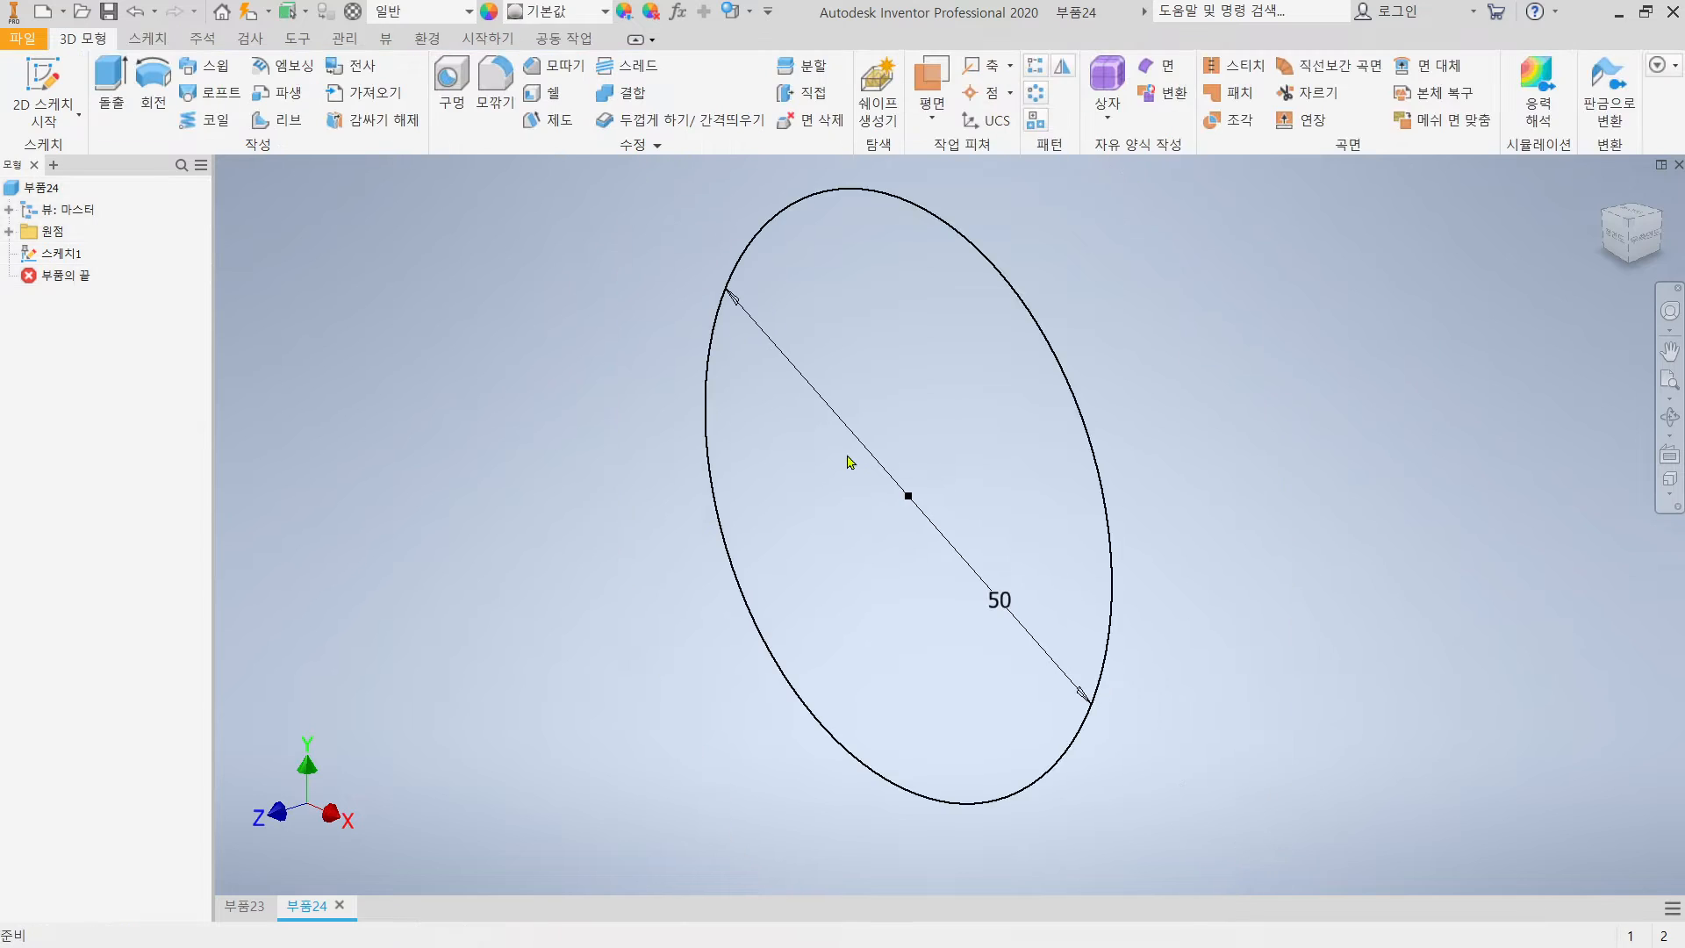
Start an extrusion of the circle profile and set its distance to 50 mm
key("e")
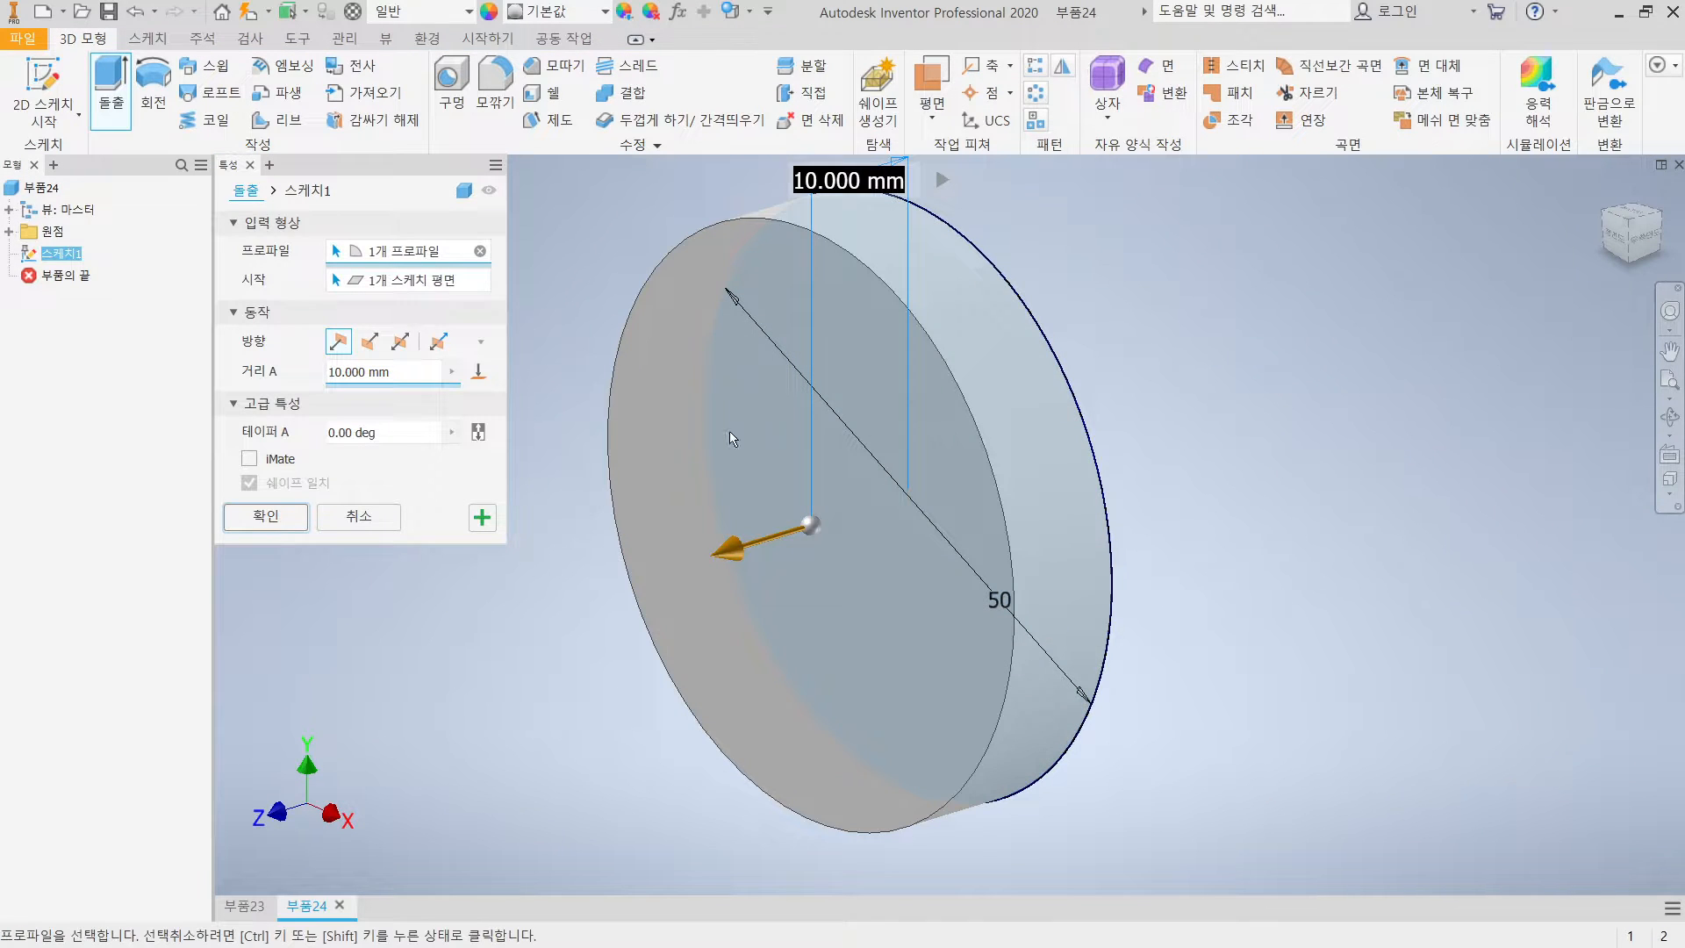
left_click_drag(732, 552, 489, 639)
middle_click_drag(891, 553, 971, 685)
scroll(969, 680, "up", 3)
middle_click_drag(1020, 595, 976, 628, "shift")
scroll(976, 629, "down", 2)
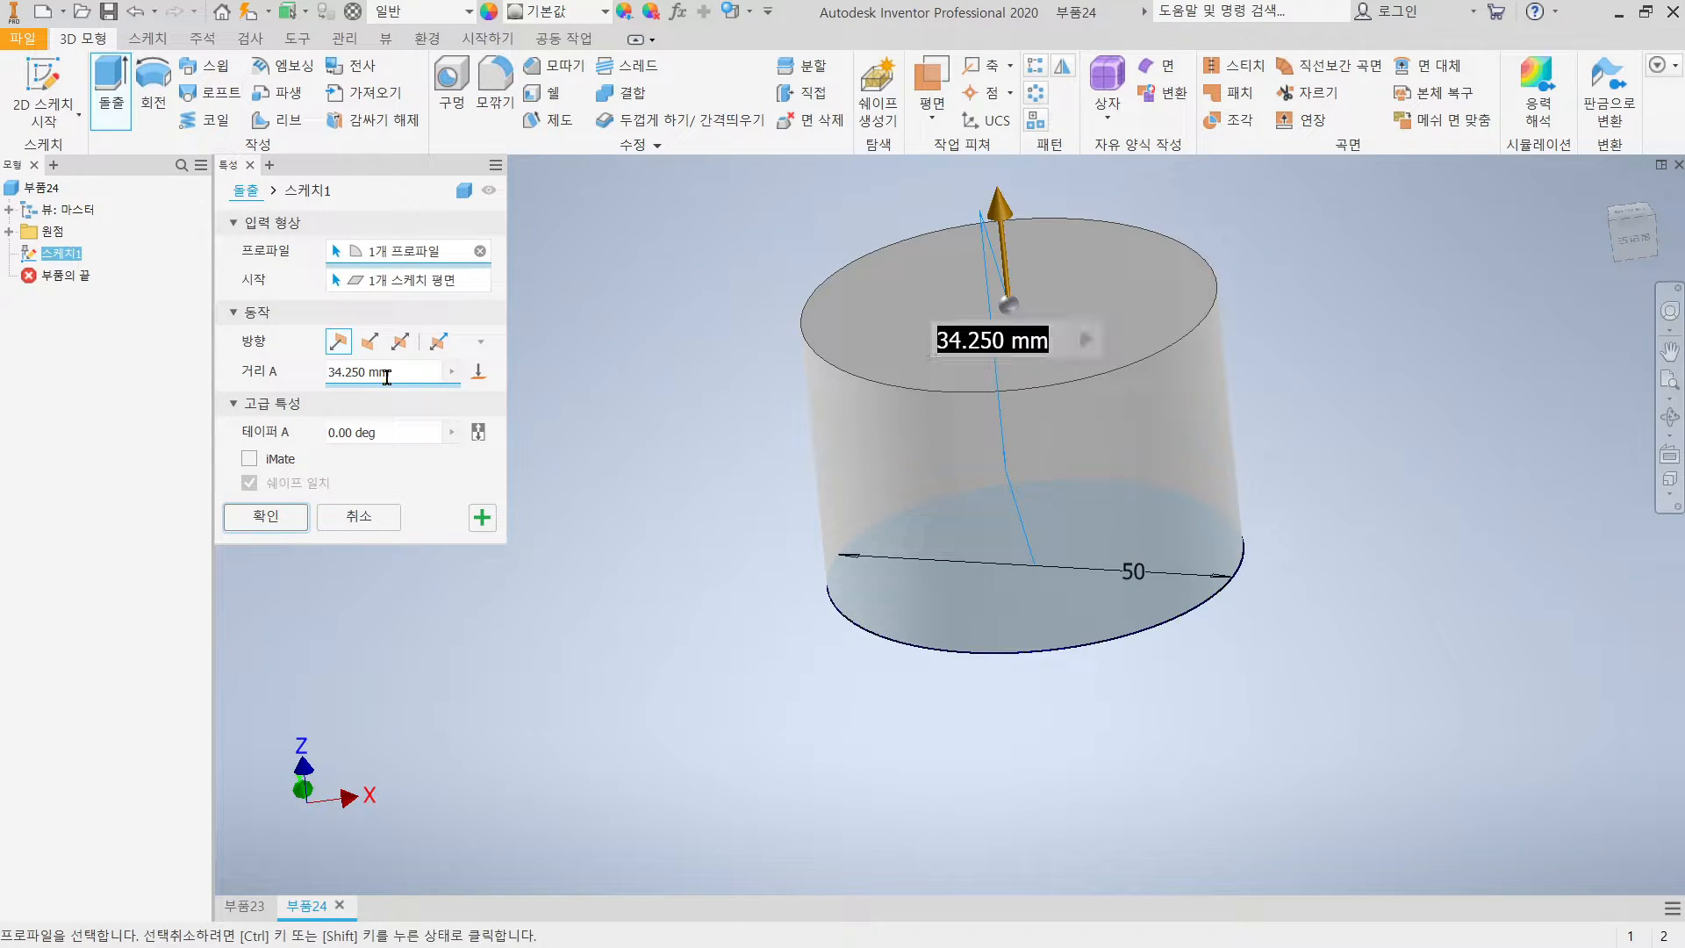
left_click_drag(394, 373, 315, 365)
type("50")
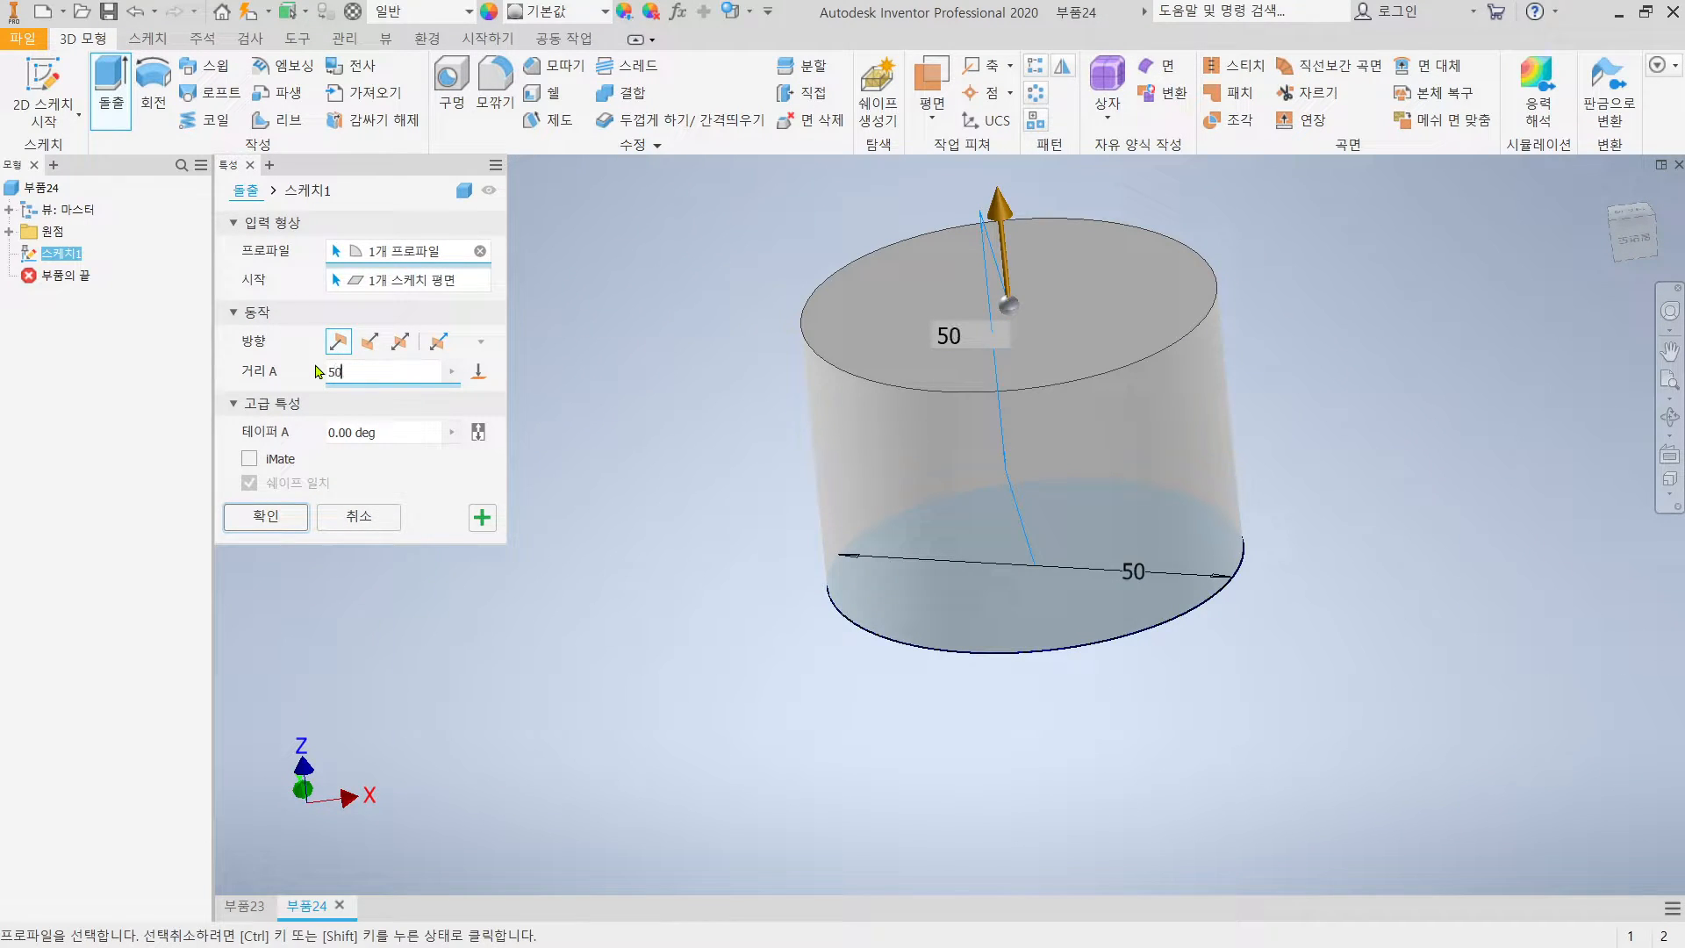
Give the extrusion a 10 degree taper and flip the taper direction to -10 degrees
left_click(391, 429)
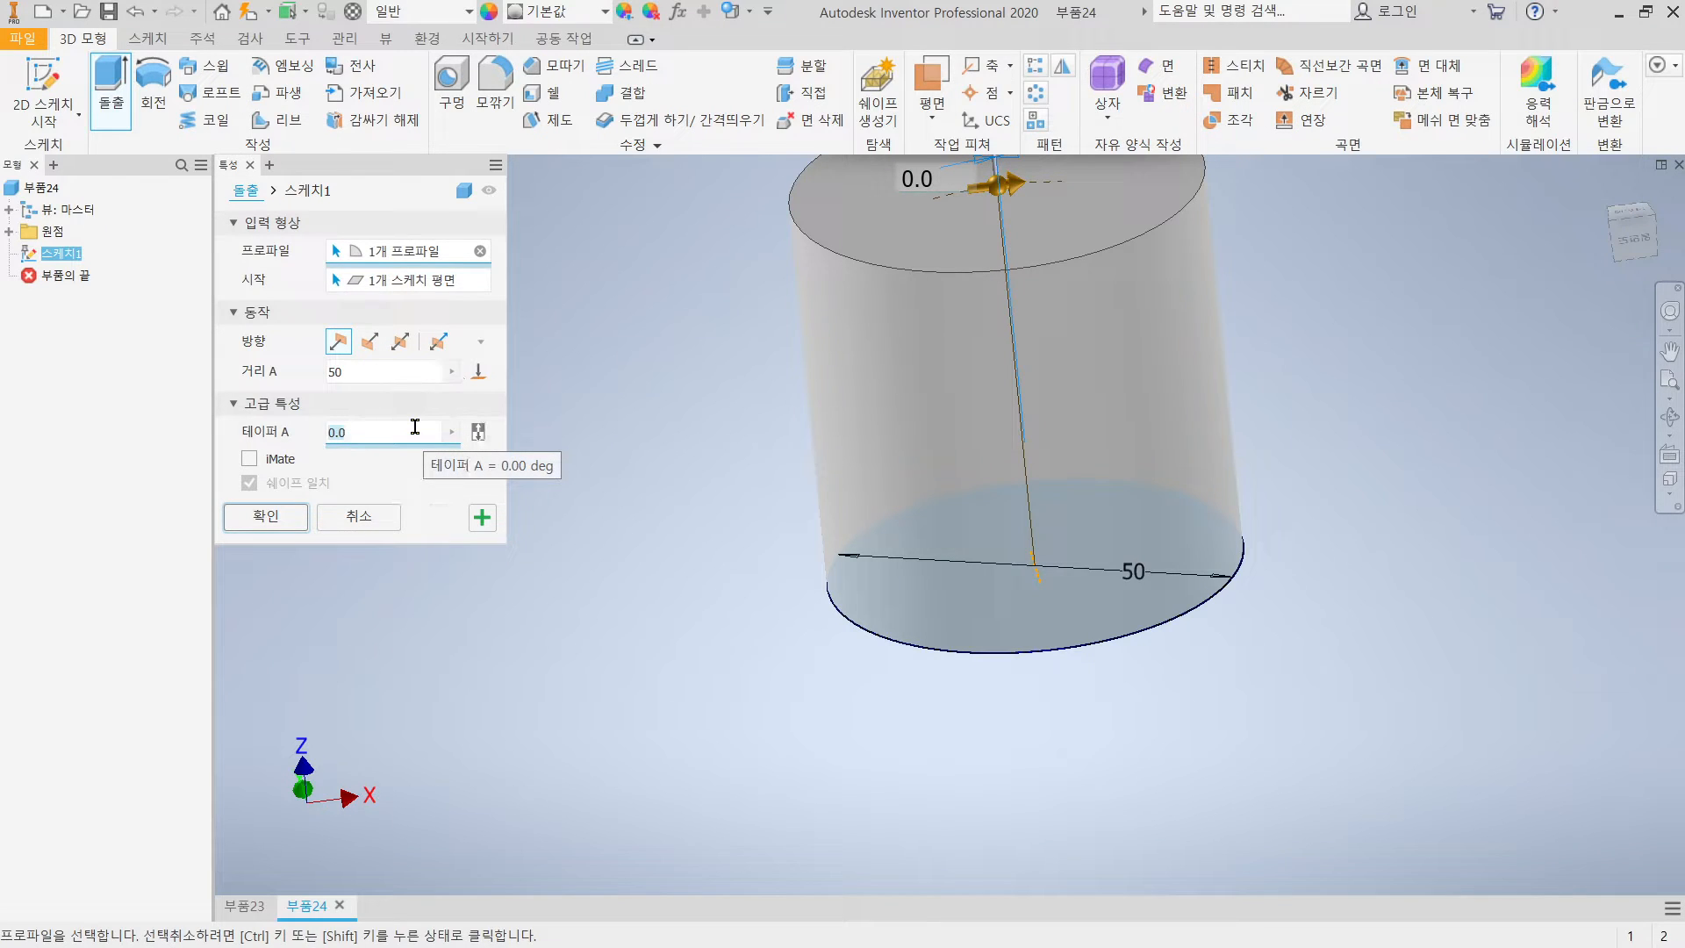
type("10")
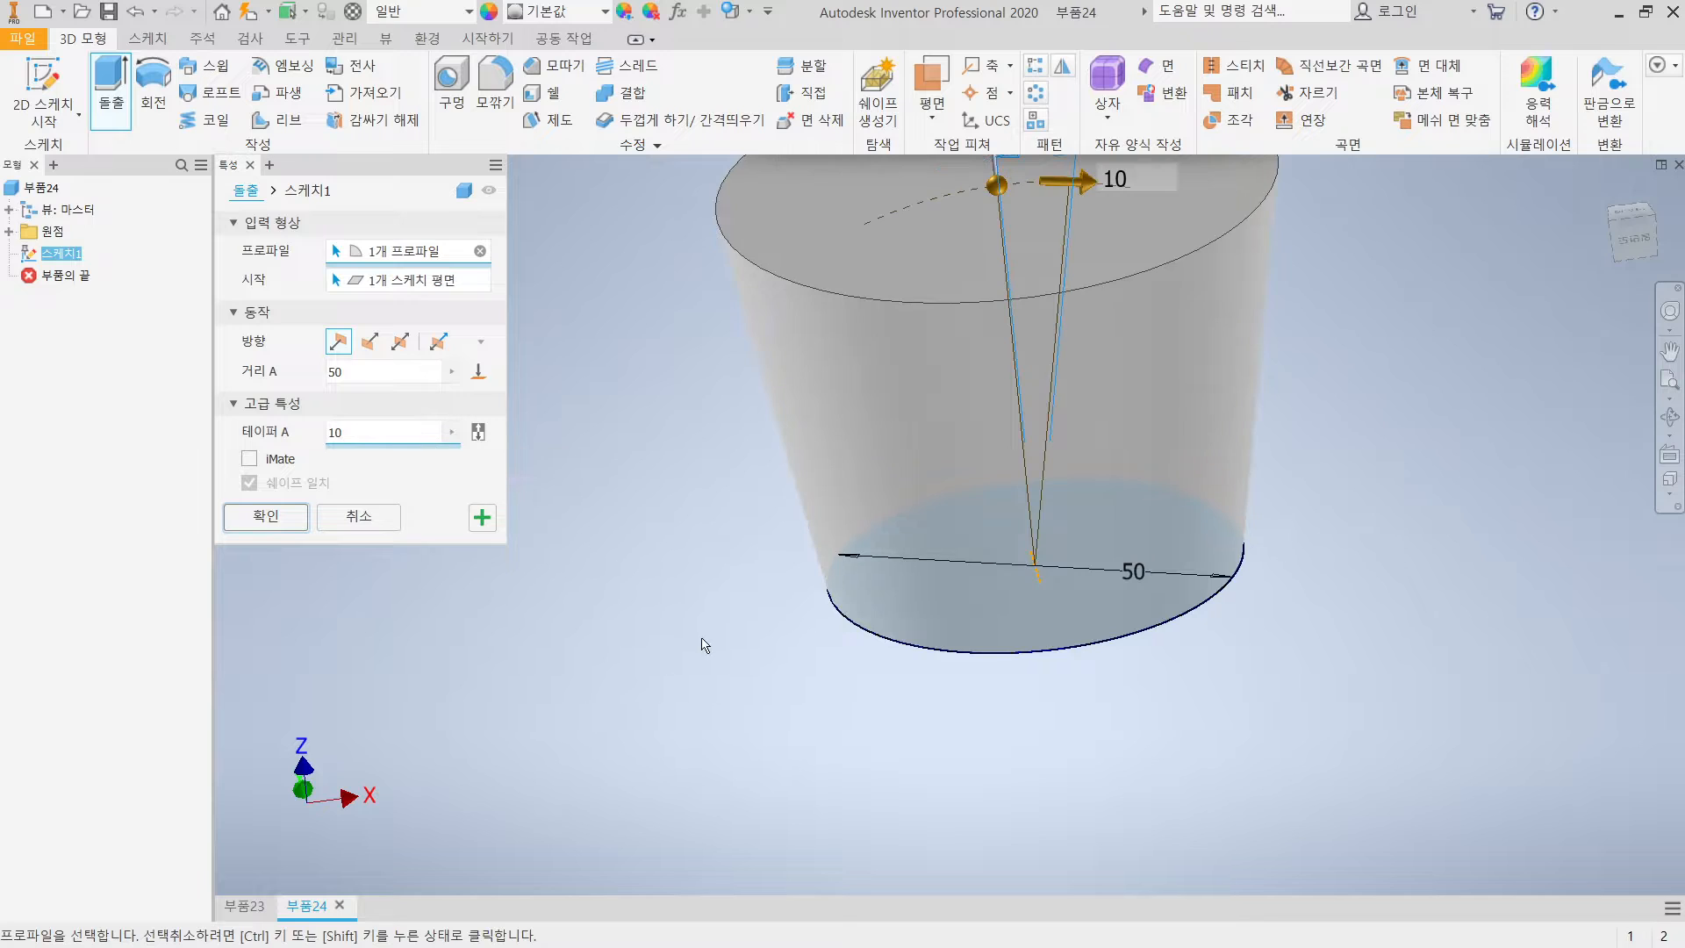
left_click(477, 434)
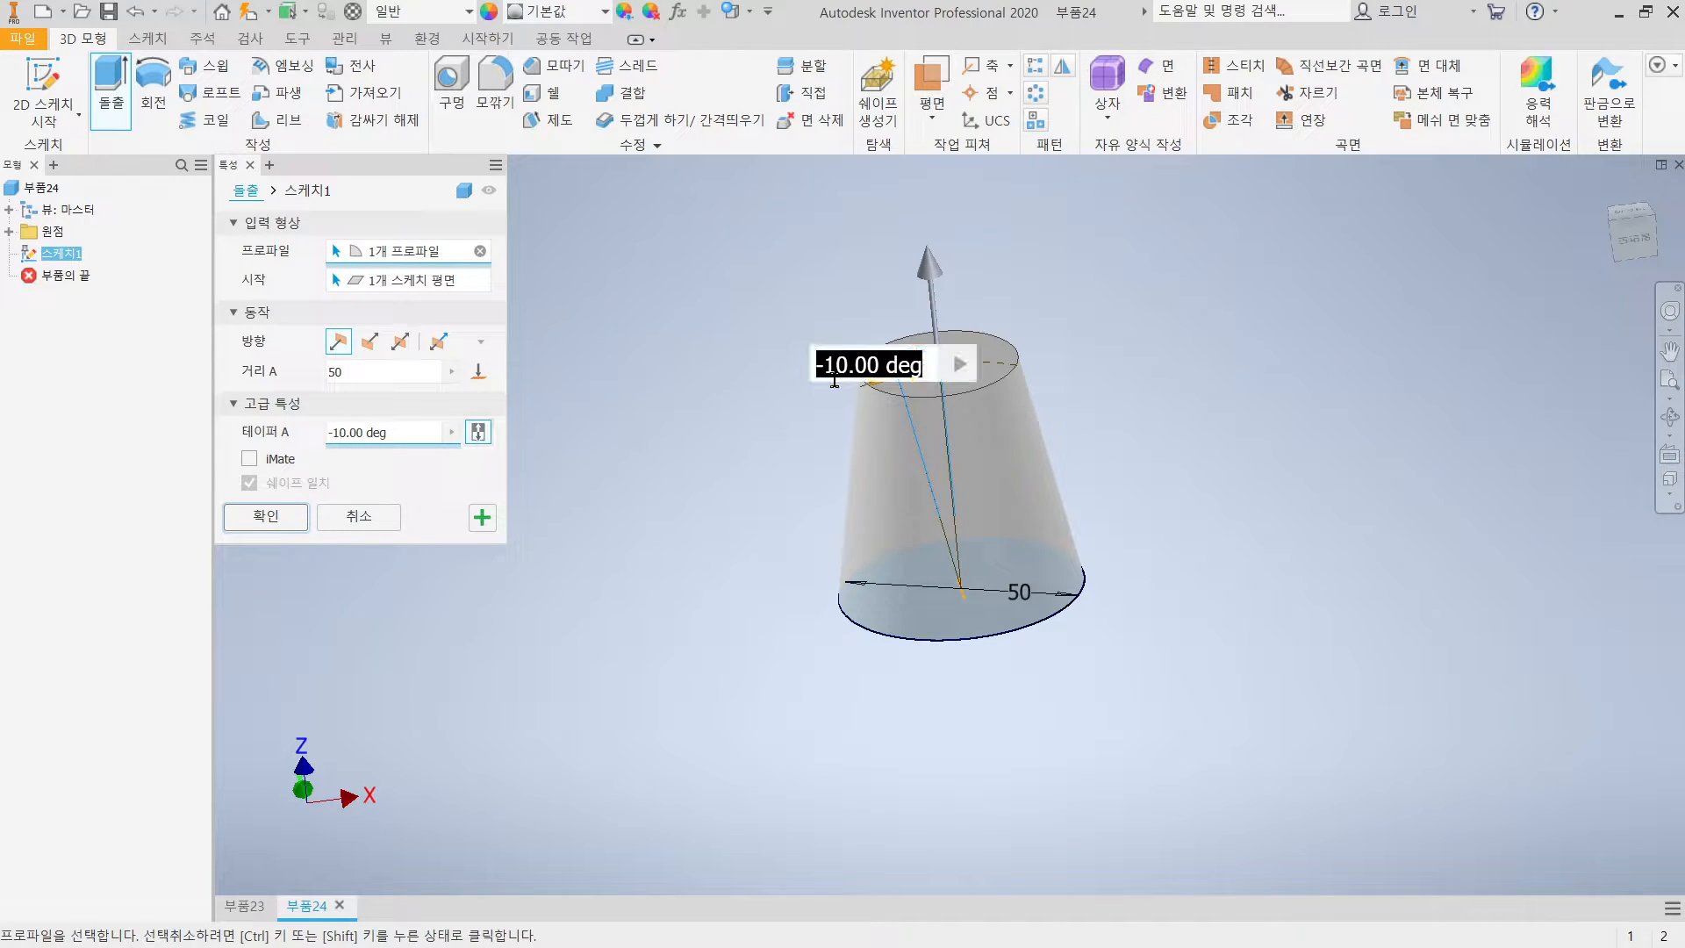
scroll(760, 423, "down", 3)
scroll(859, 431, "up", 3)
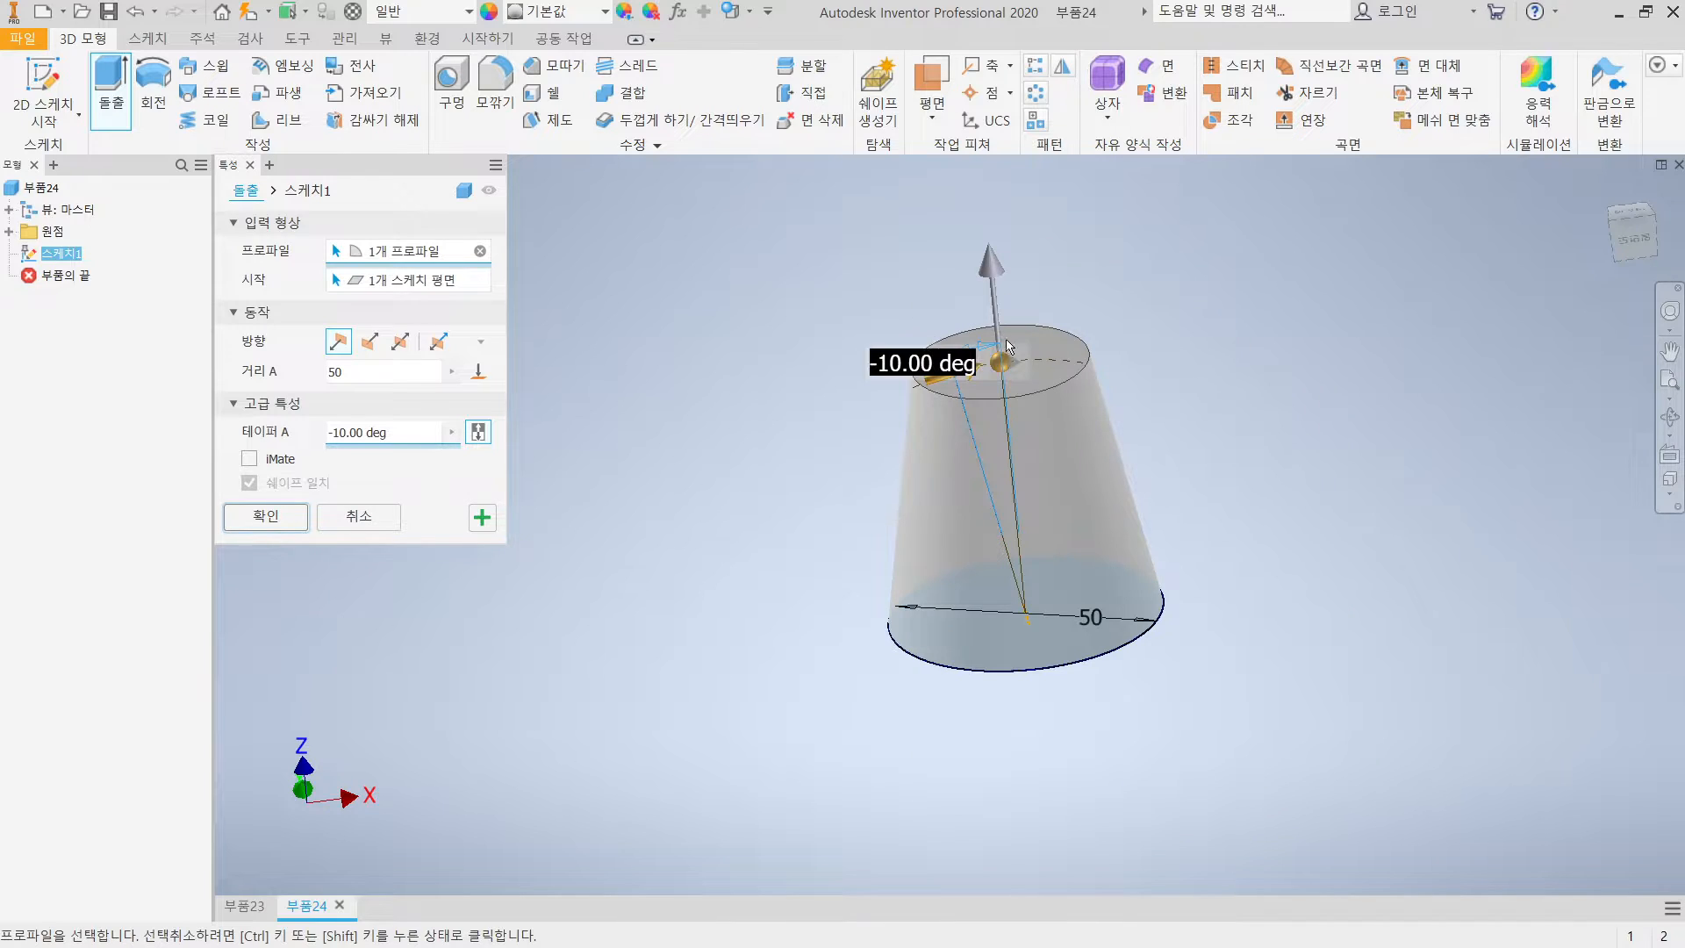
Set the extrusion's taper angle to -5 degrees
left_click(955, 372)
left_click(931, 363)
left_click_drag(963, 364, 841, 380)
type("-5")
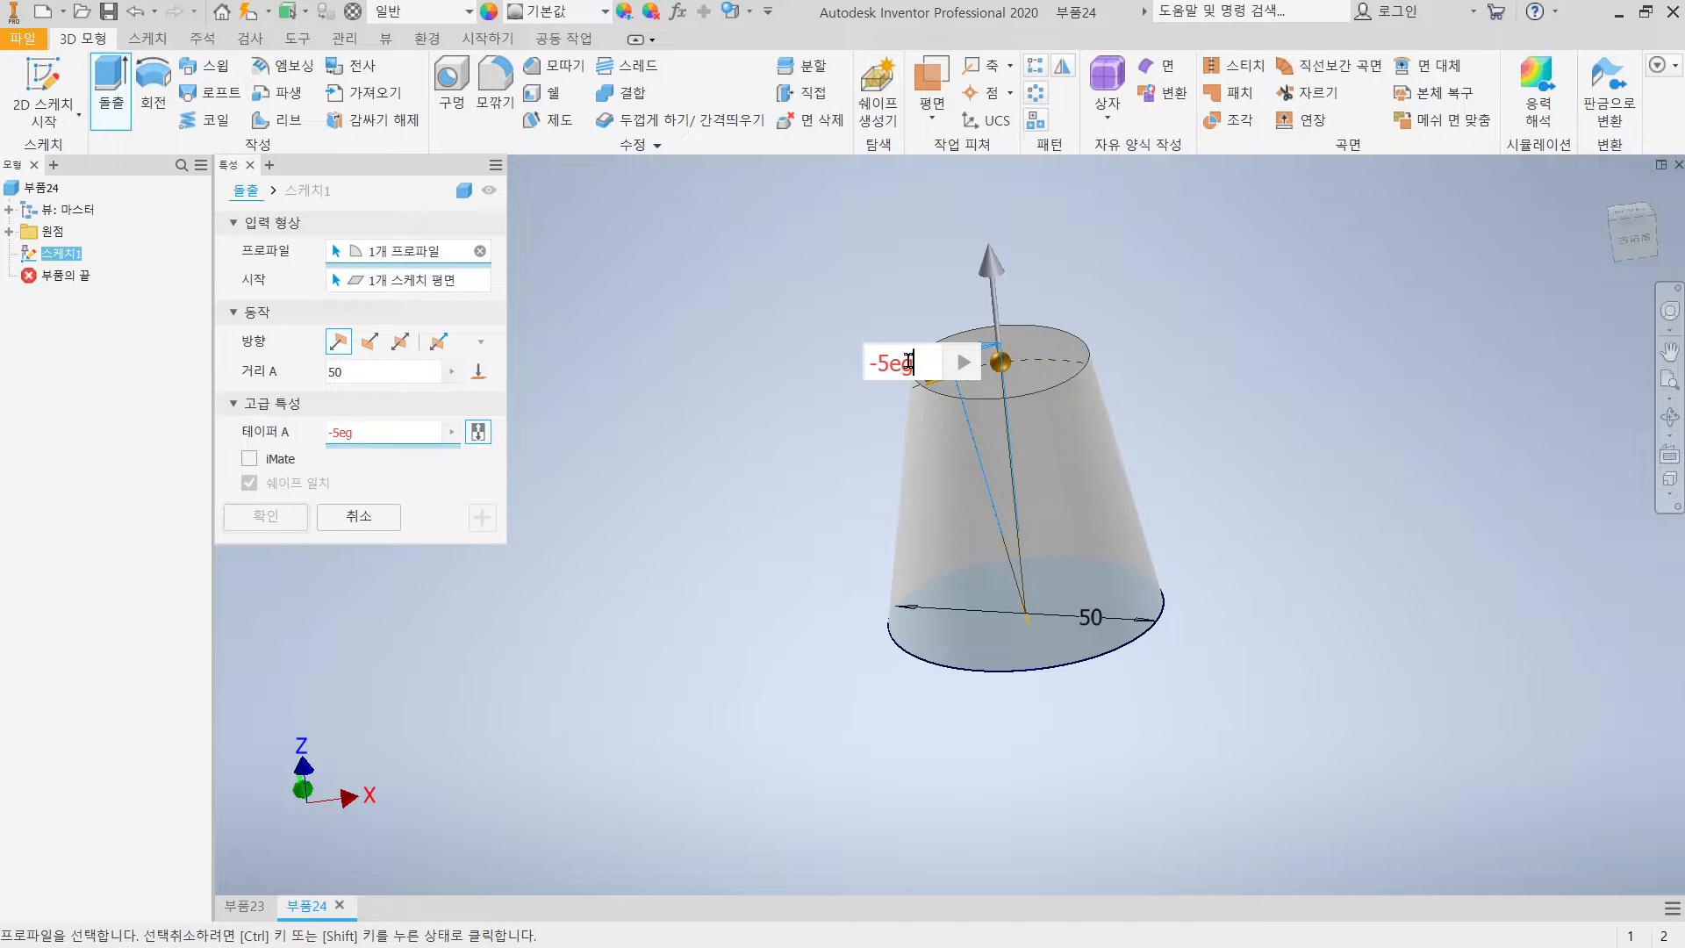
key("Delete")
key("Delete")
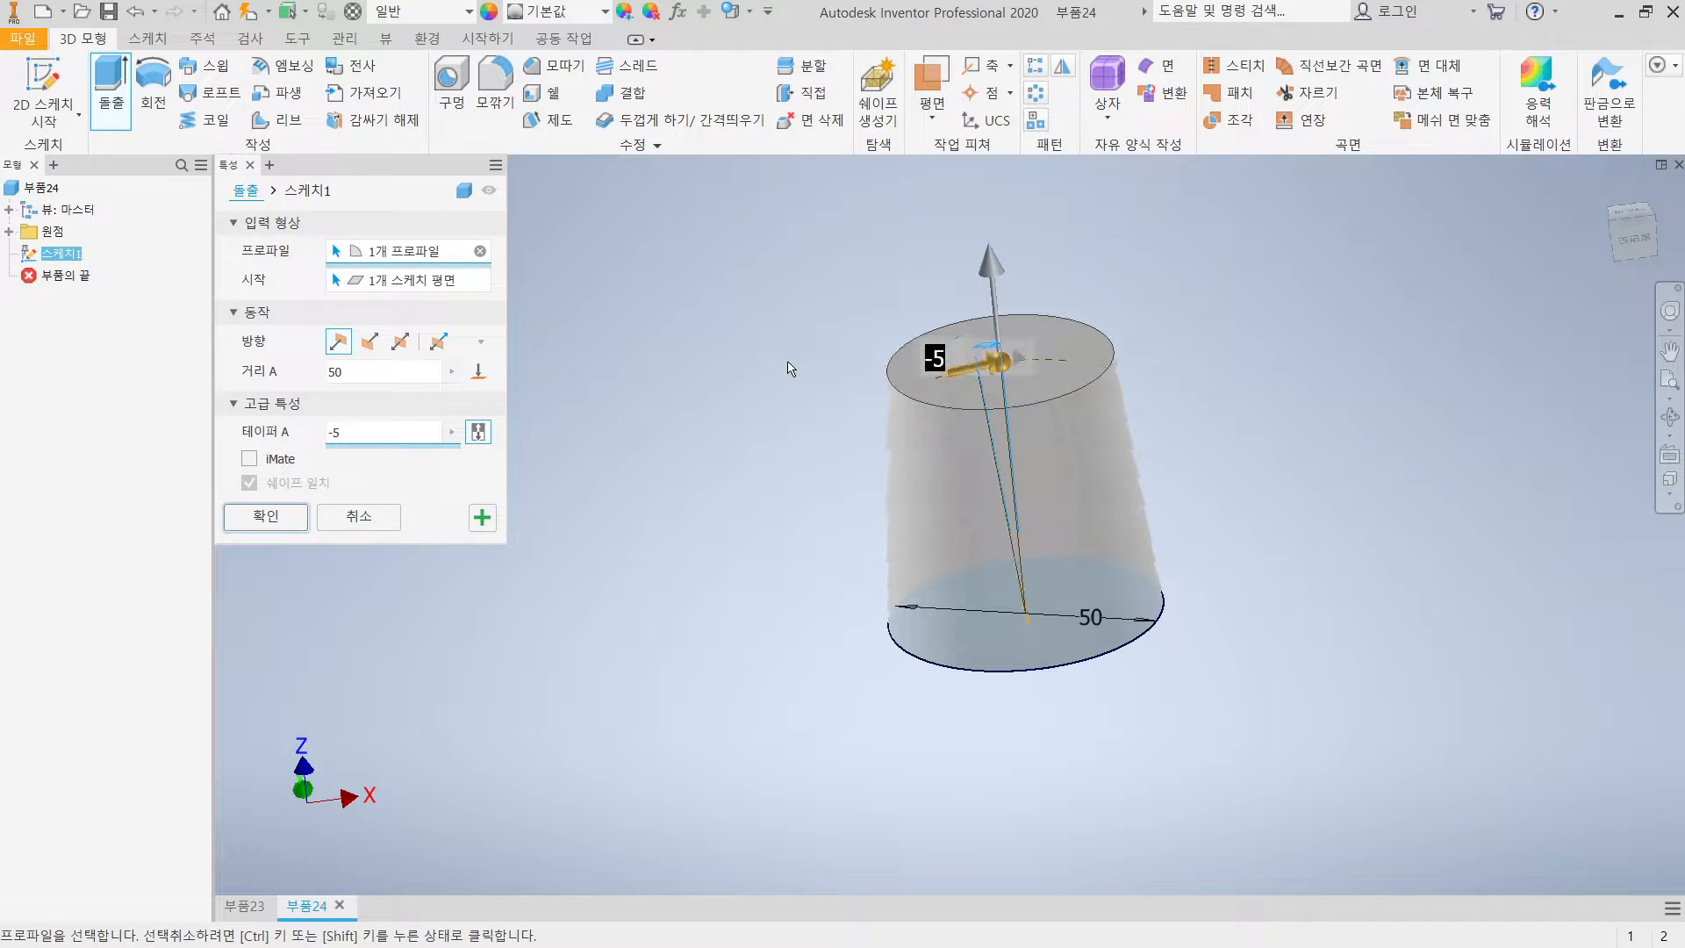
Switch the extrusion from solid to surface mode and create the tapered surface
scroll(874, 309, "down", 3)
scroll(1088, 438, "up", 5)
middle_click_drag(1089, 438, 1059, 434)
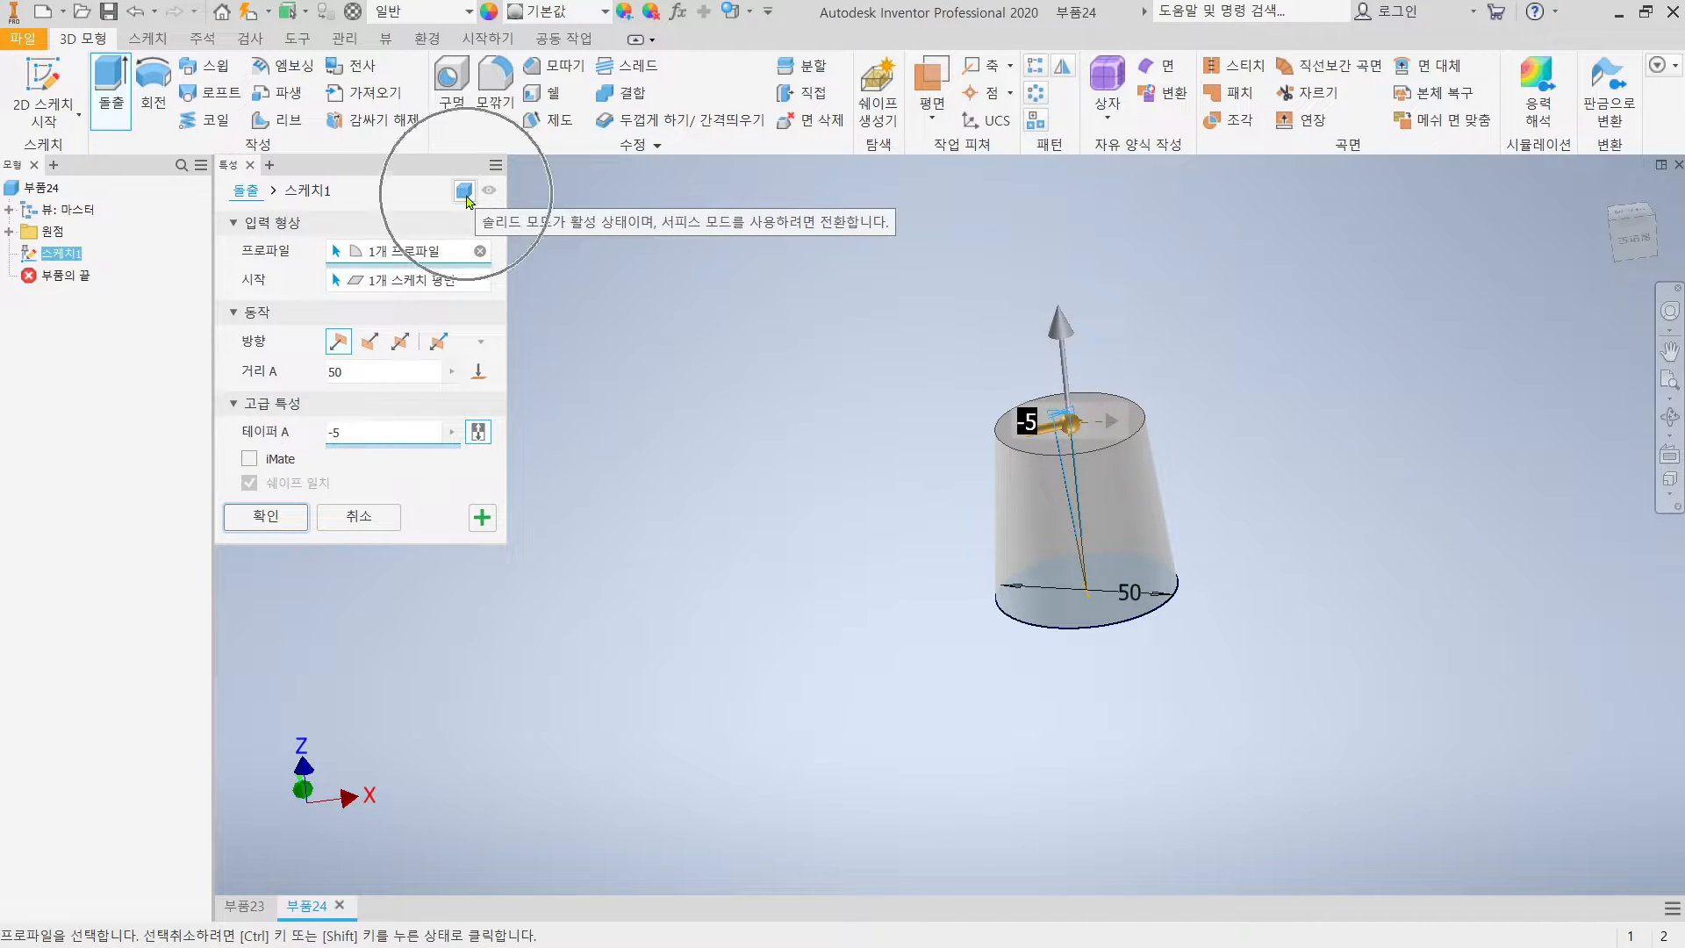
left_click(465, 190)
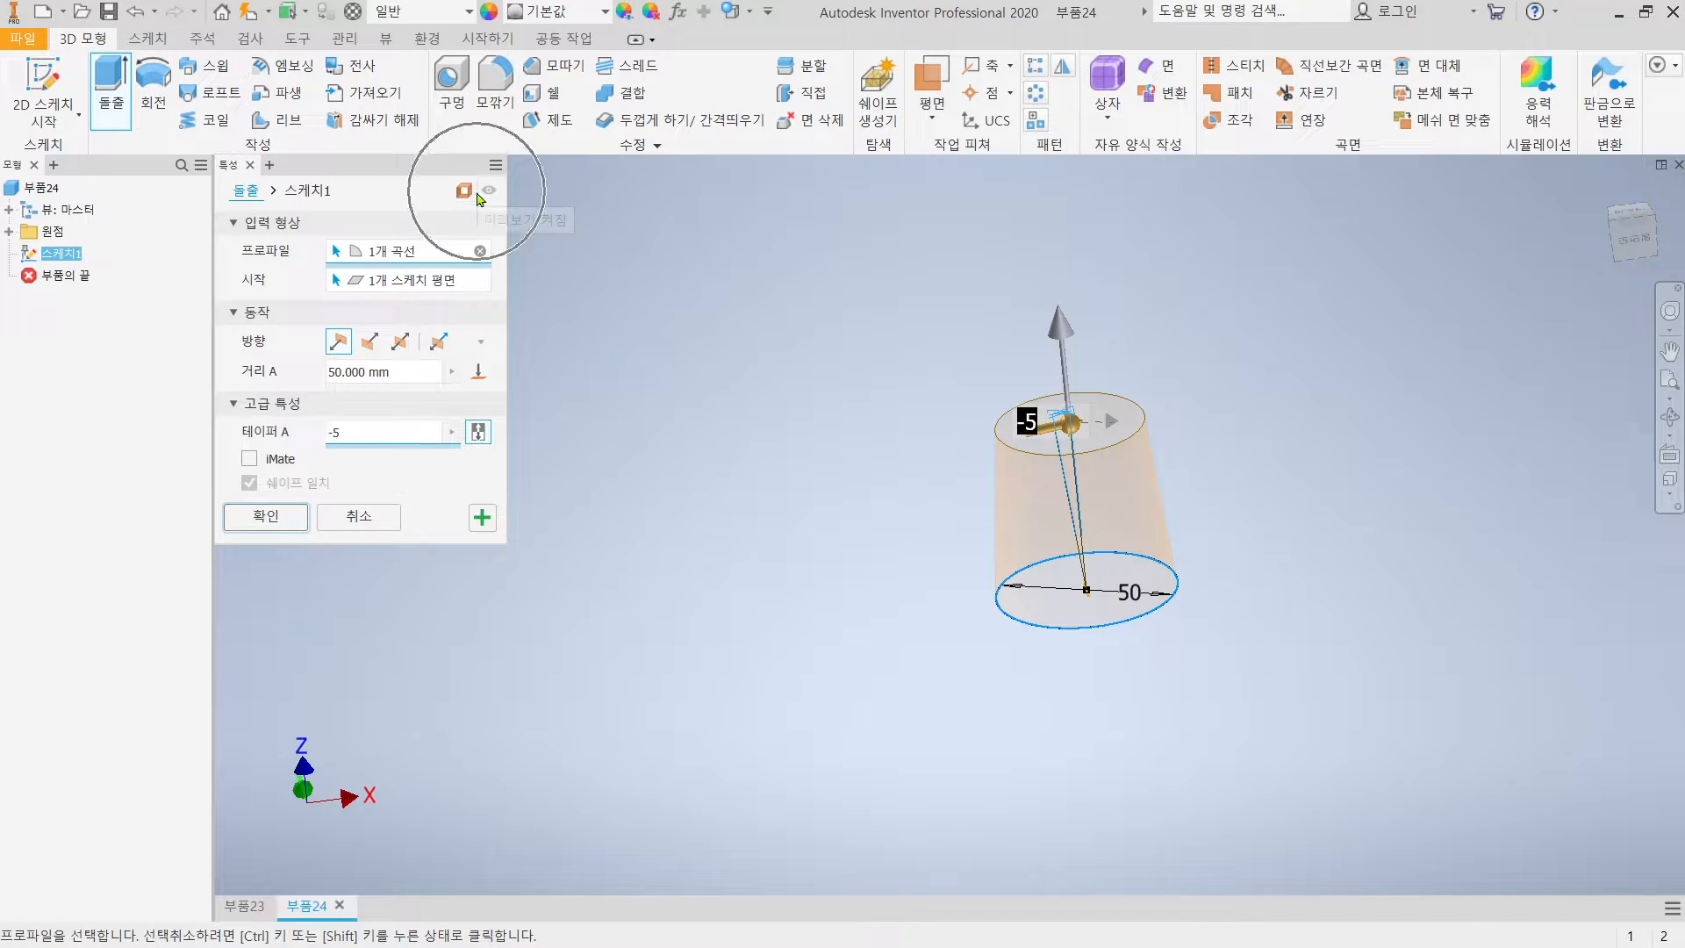
scroll(1101, 533, "down", 3)
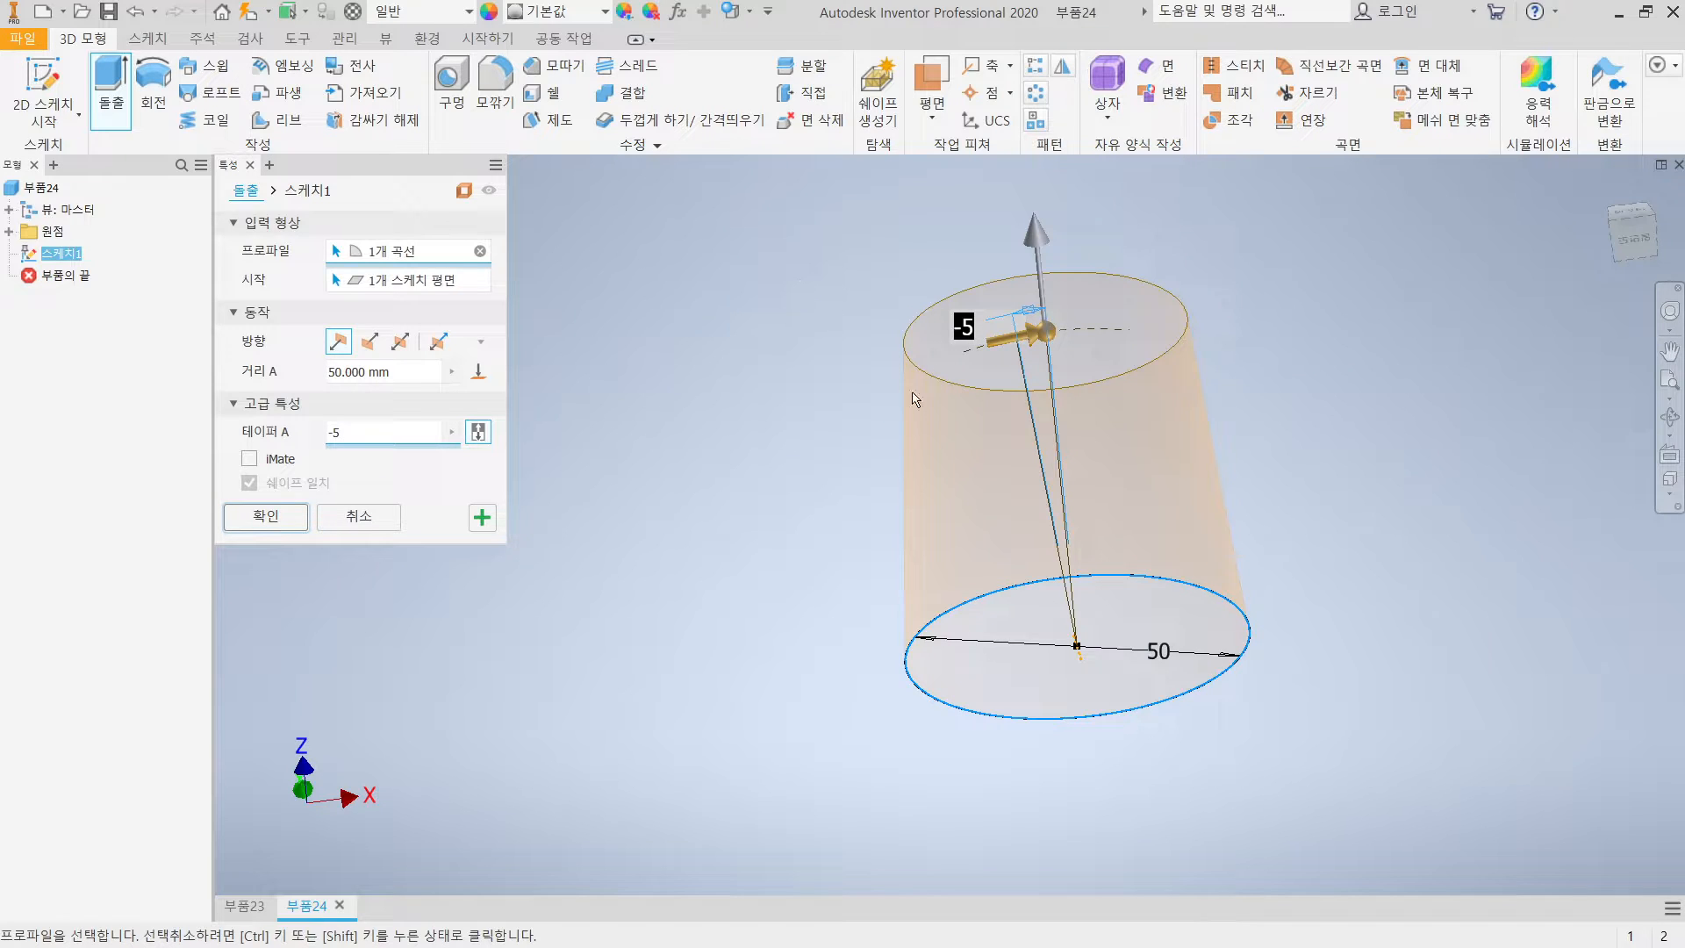
left_click(261, 517)
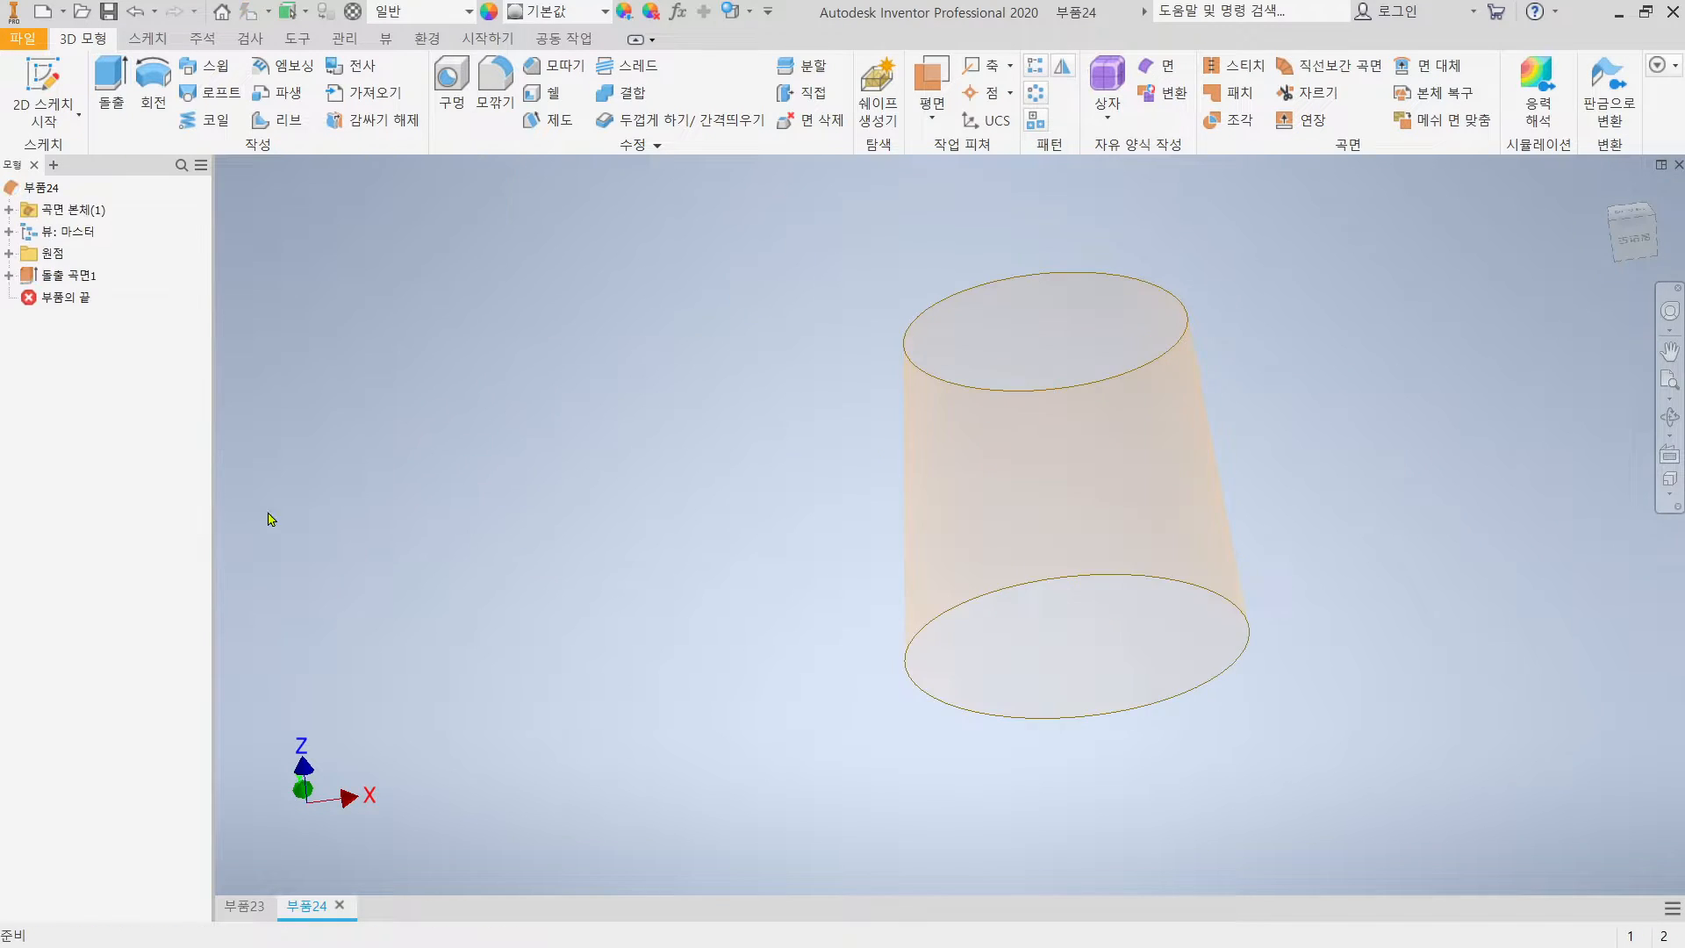
middle_click_drag(993, 650, 779, 559, "shift")
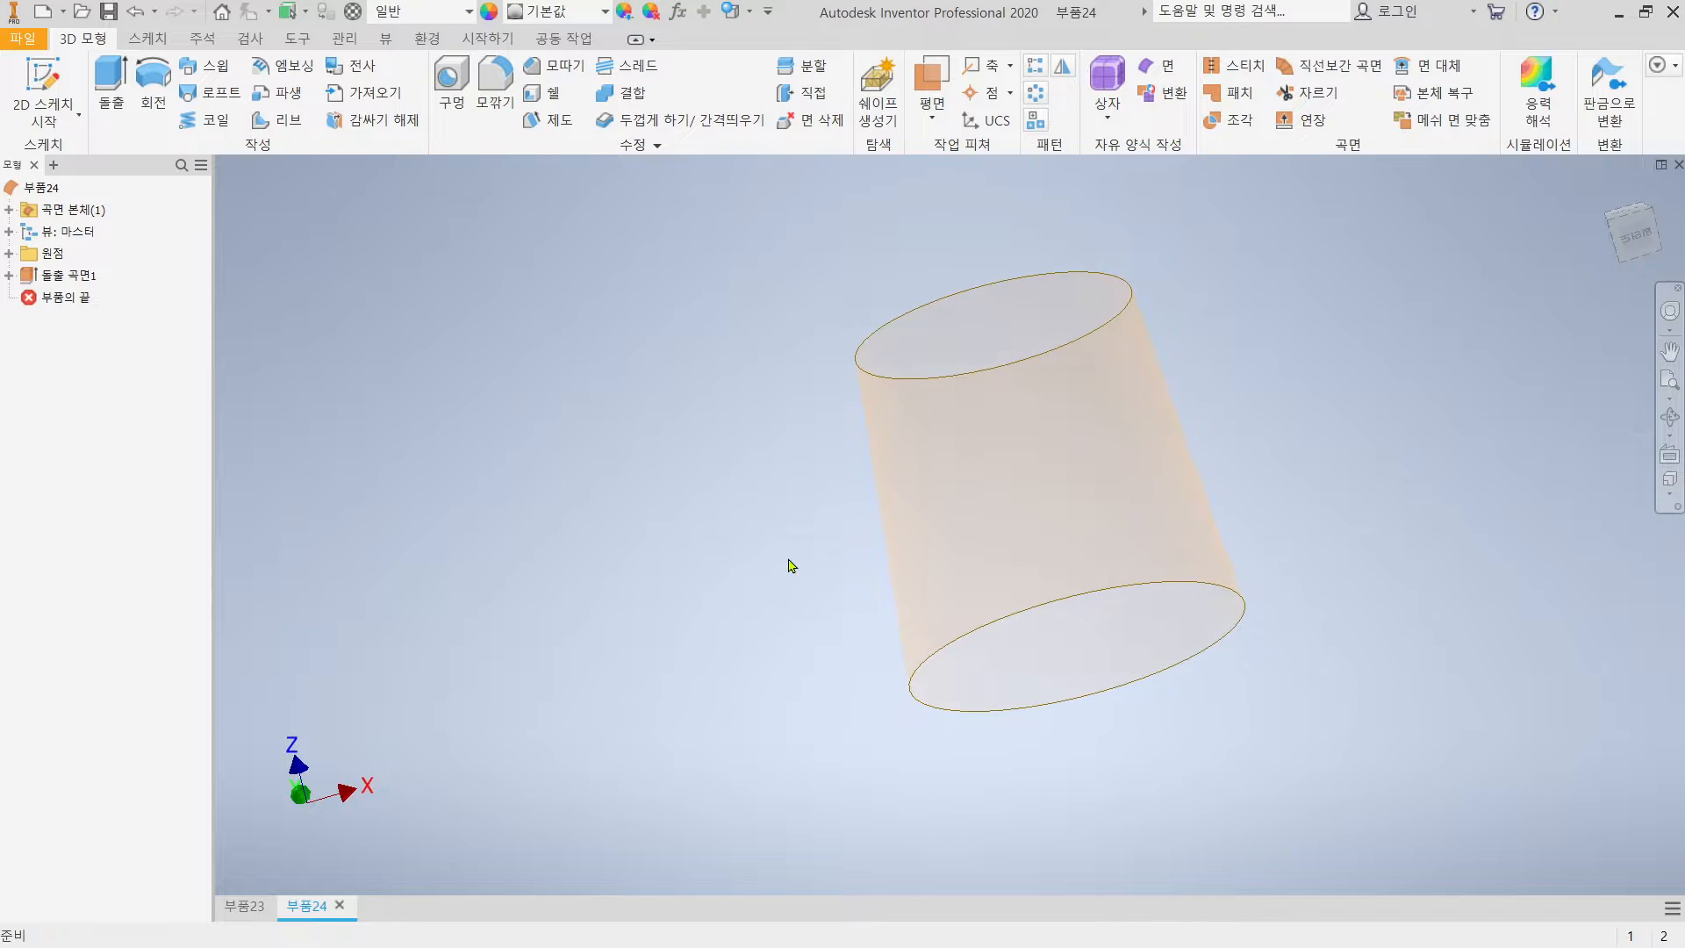
Switch to 인벤터_1.pdf and read the surface mode and sketch sharing (스케치 공유) sections on pages 37 and 38
key("alt+Tab")
key("Tab")
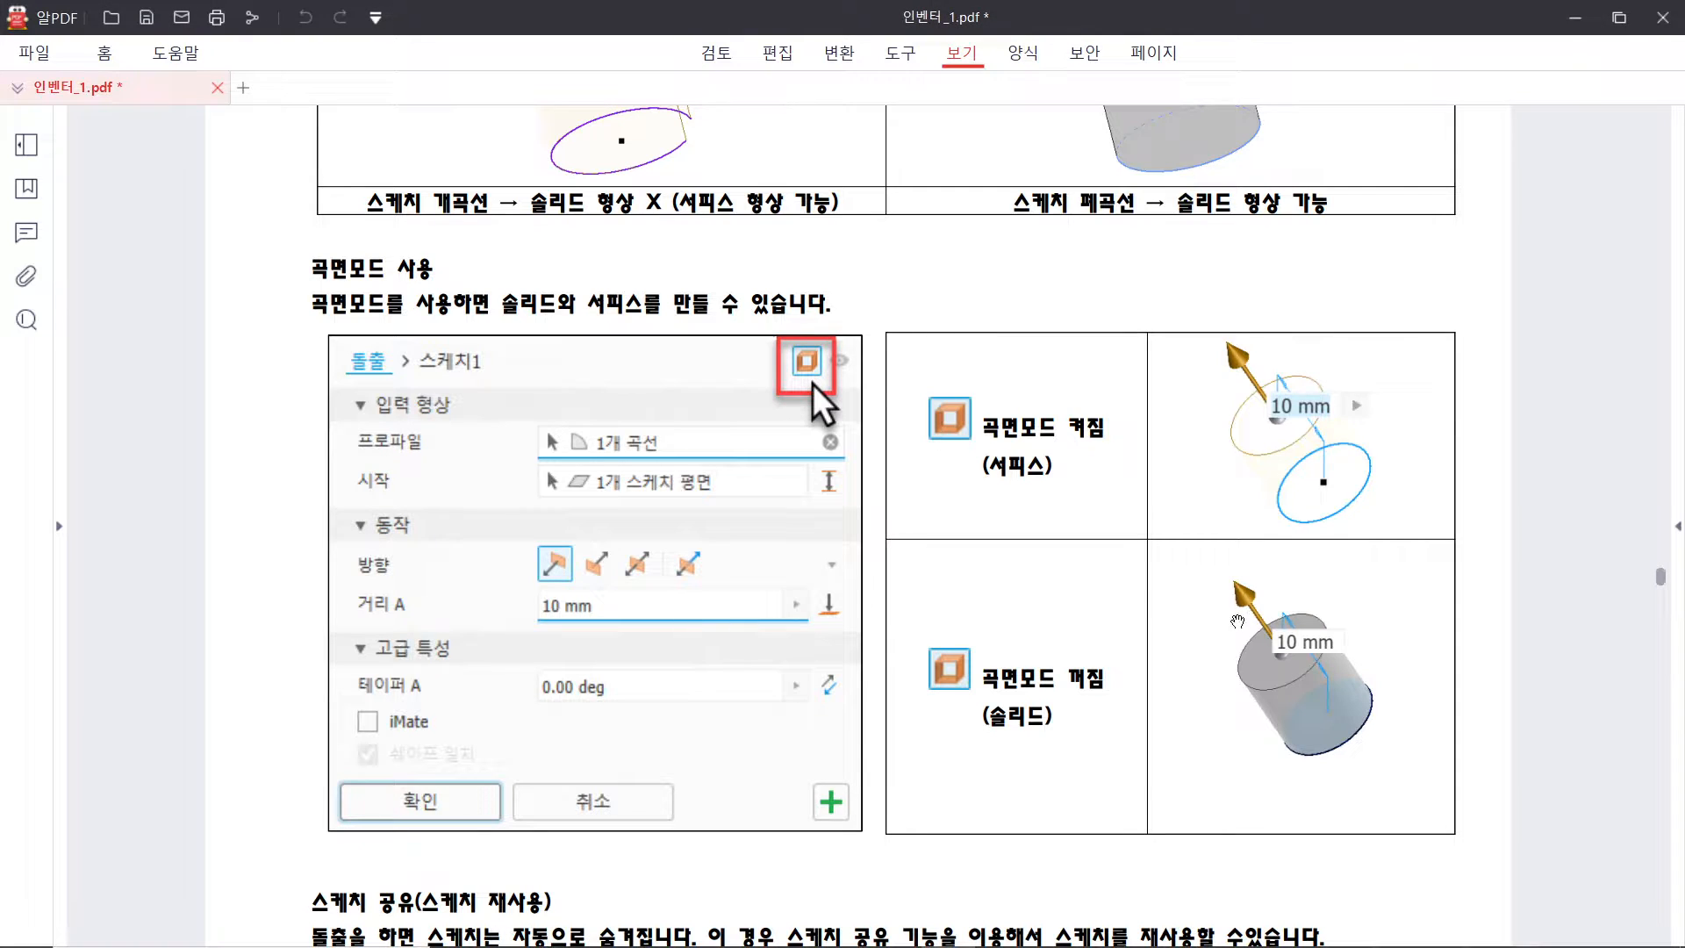
scroll(1237, 621, "down", 3)
scroll(1141, 623, "down", 4)
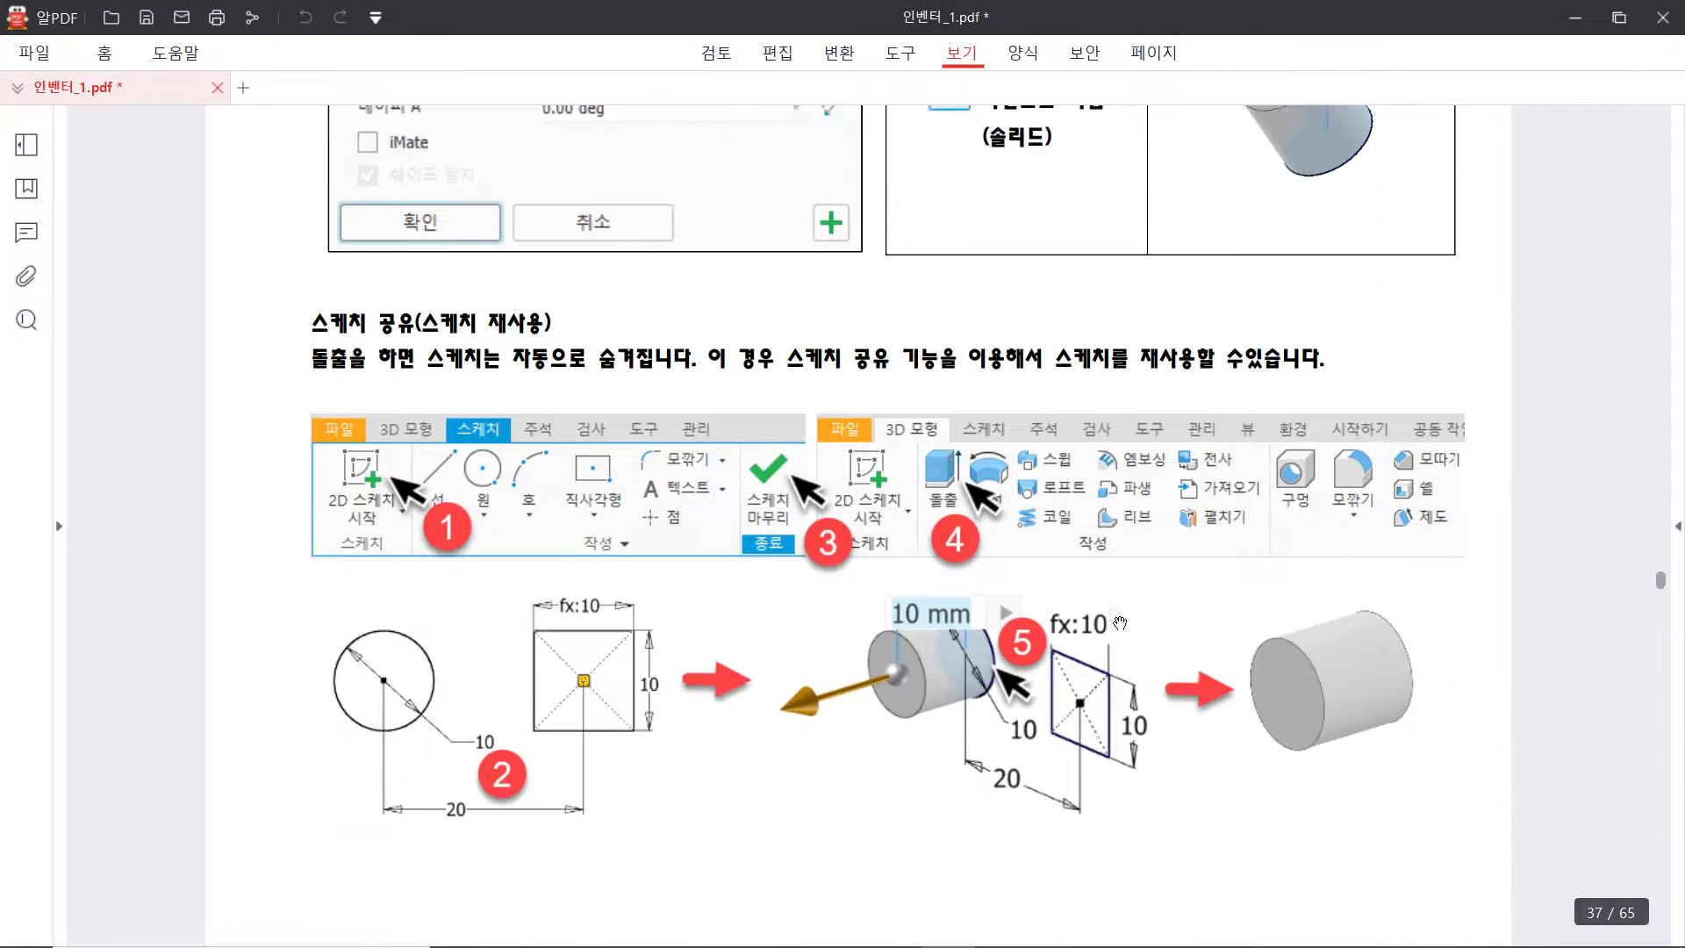
scroll(1120, 623, "down", 1)
scroll(762, 528, "down", 1)
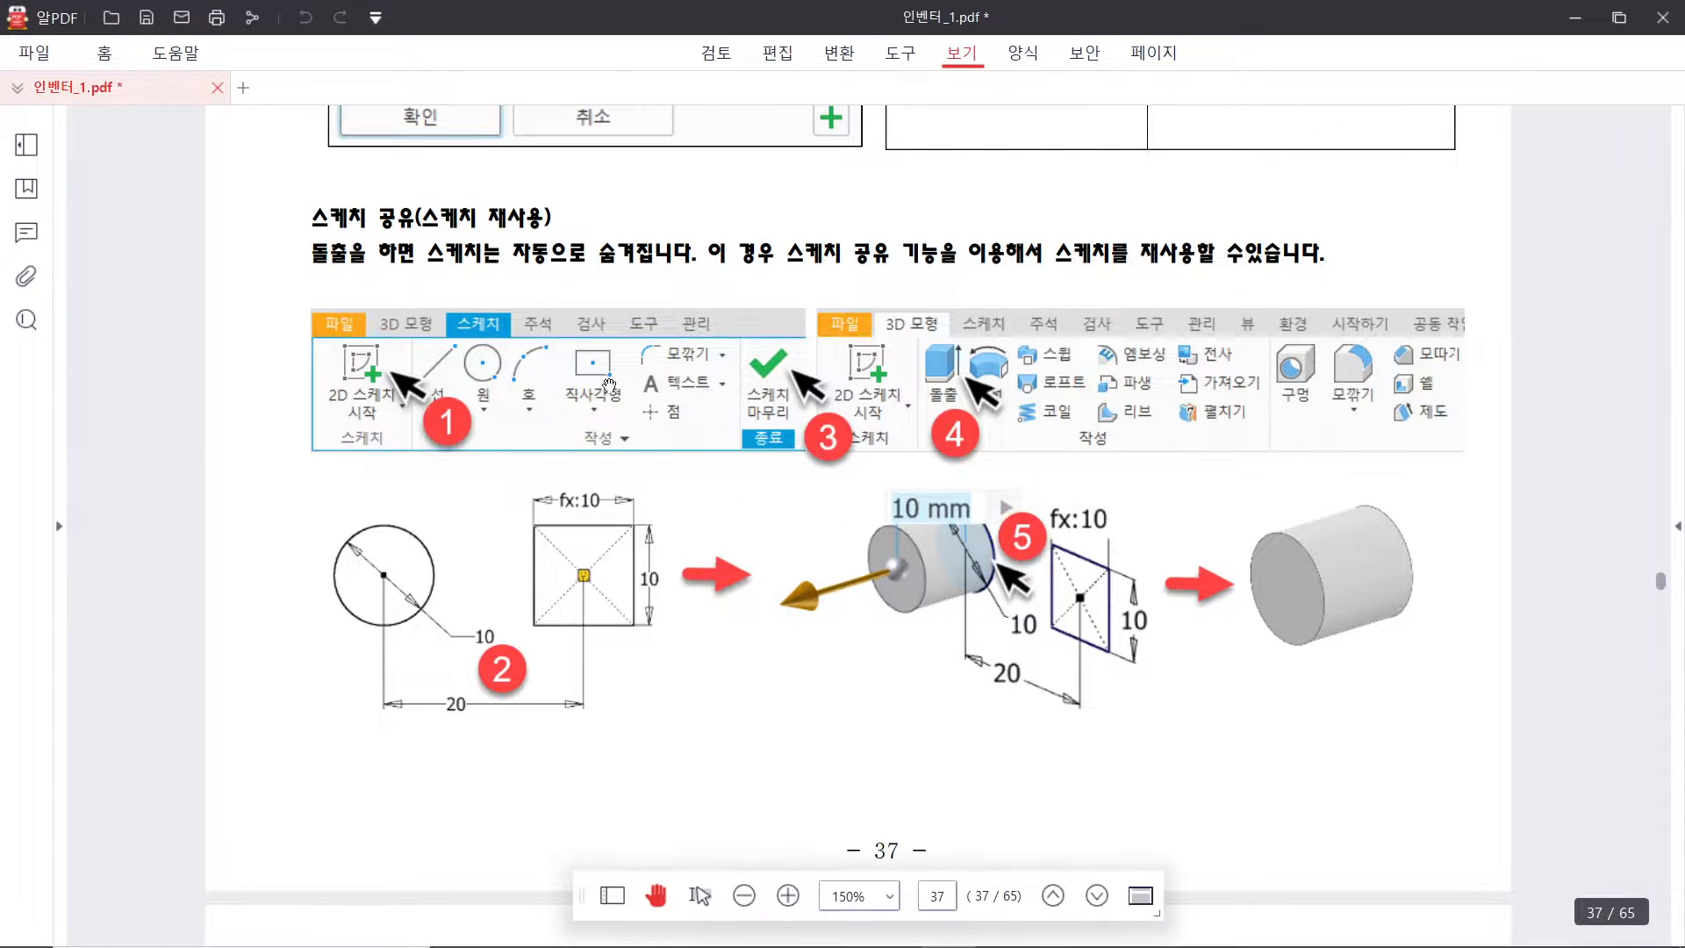
scroll(730, 507, "down", 1, "ctrl")
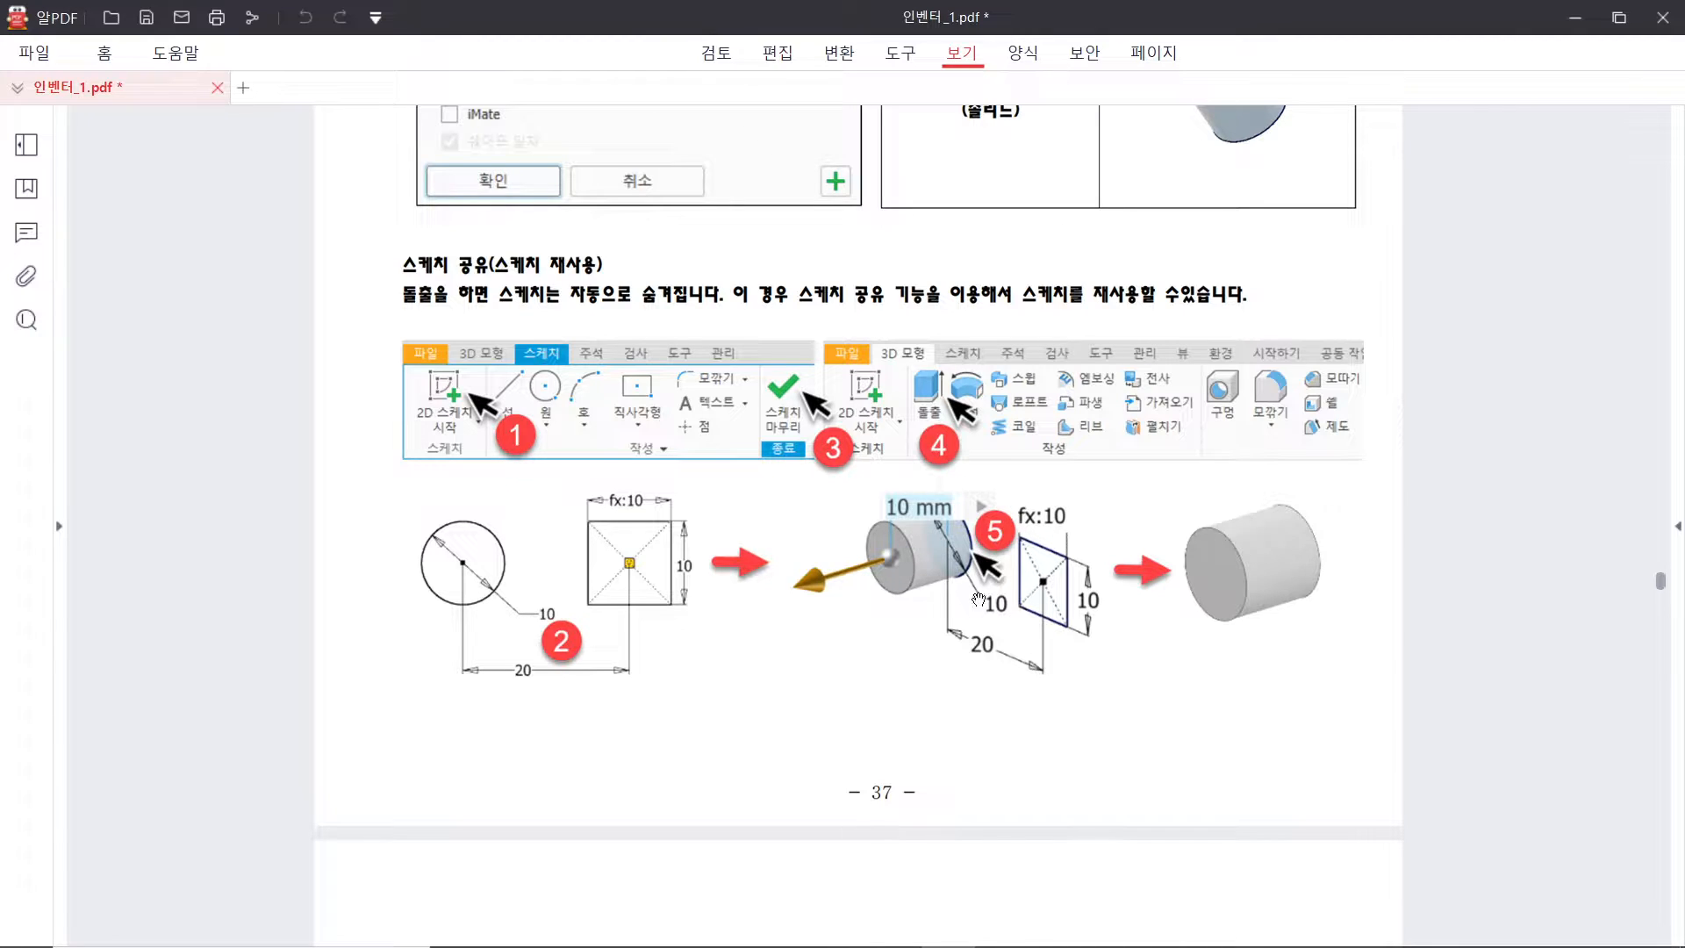
scroll(987, 582, "down", 2)
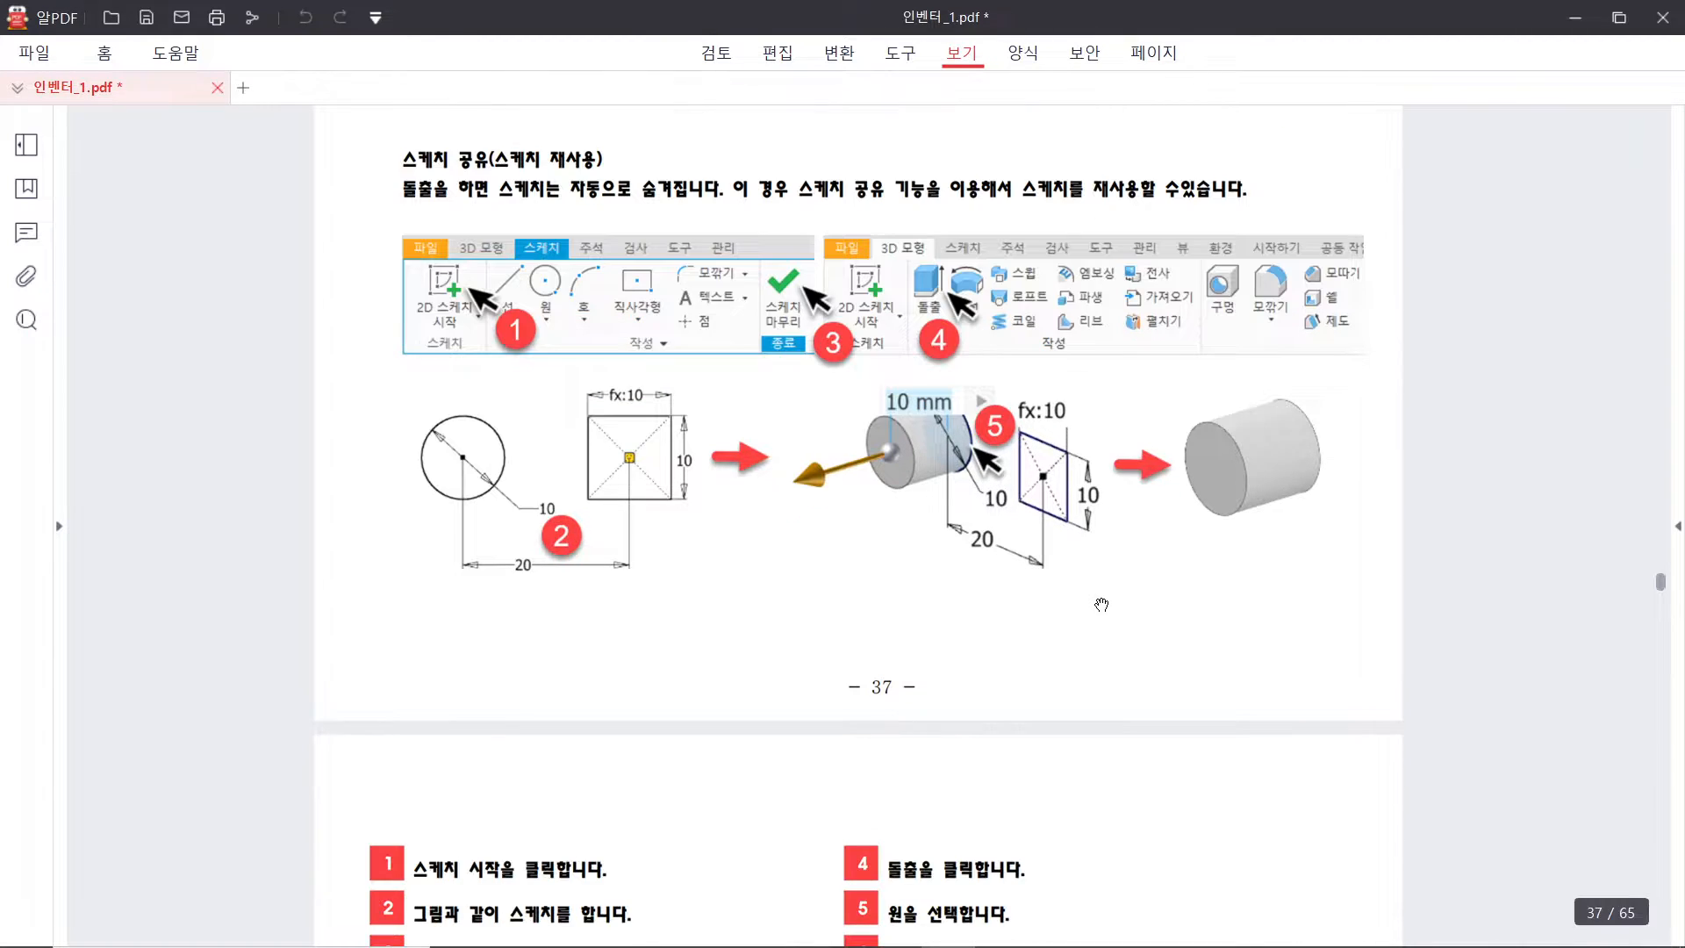
scroll(1075, 454, "down", 5)
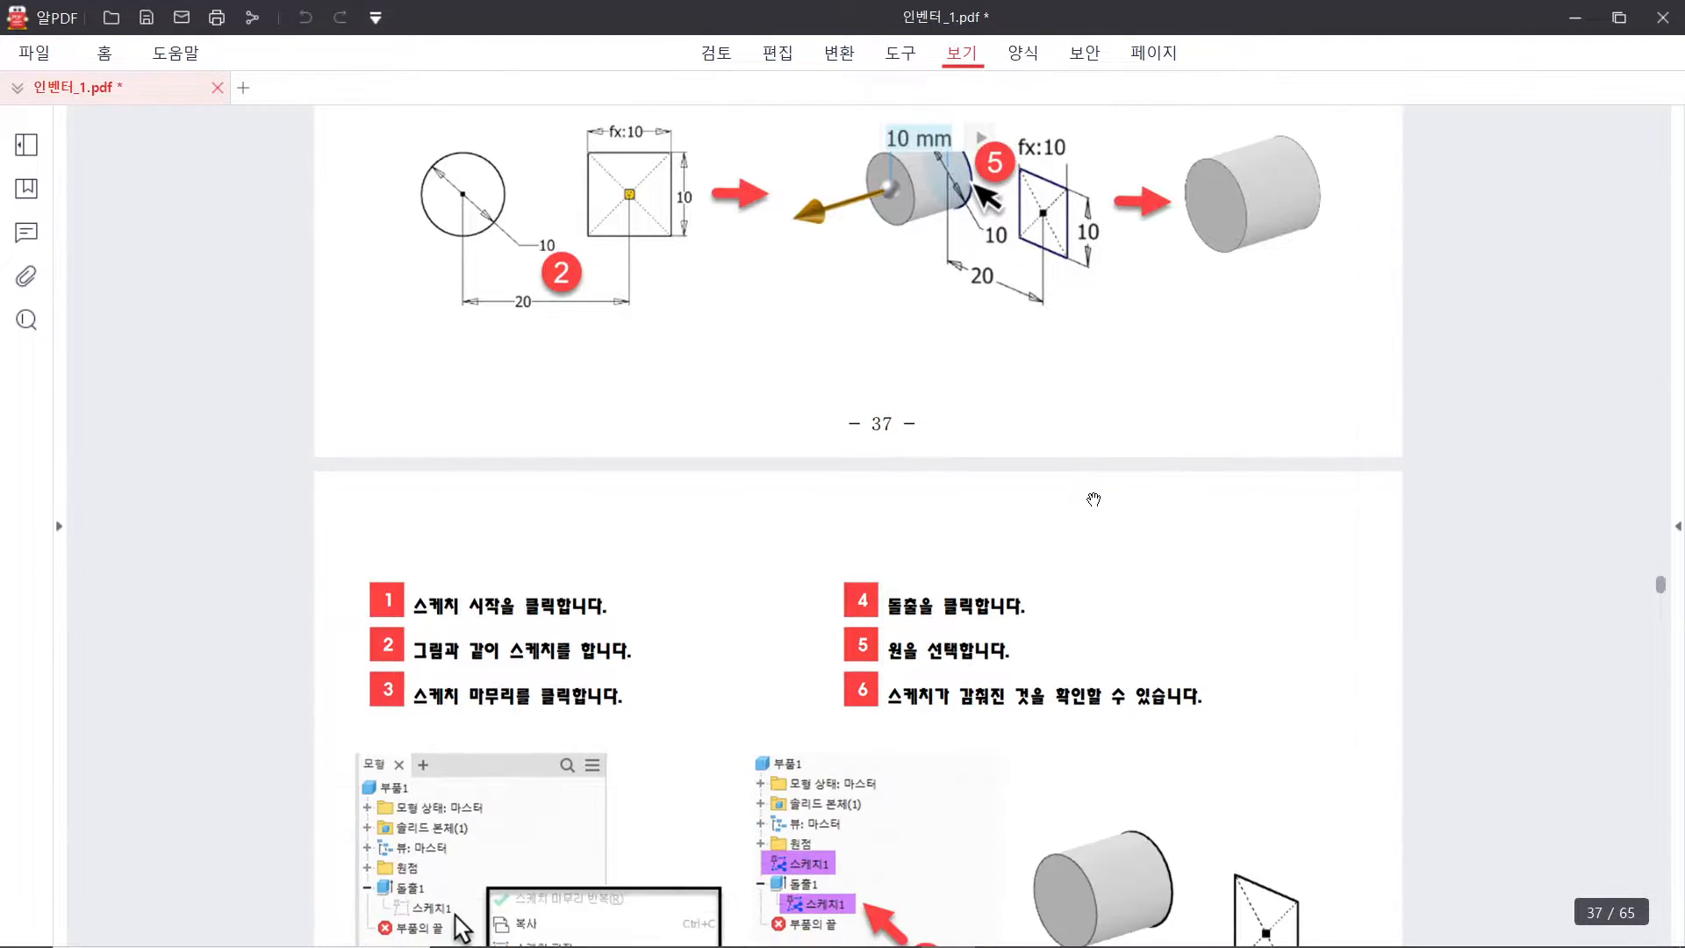
scroll(976, 545, "down", 1)
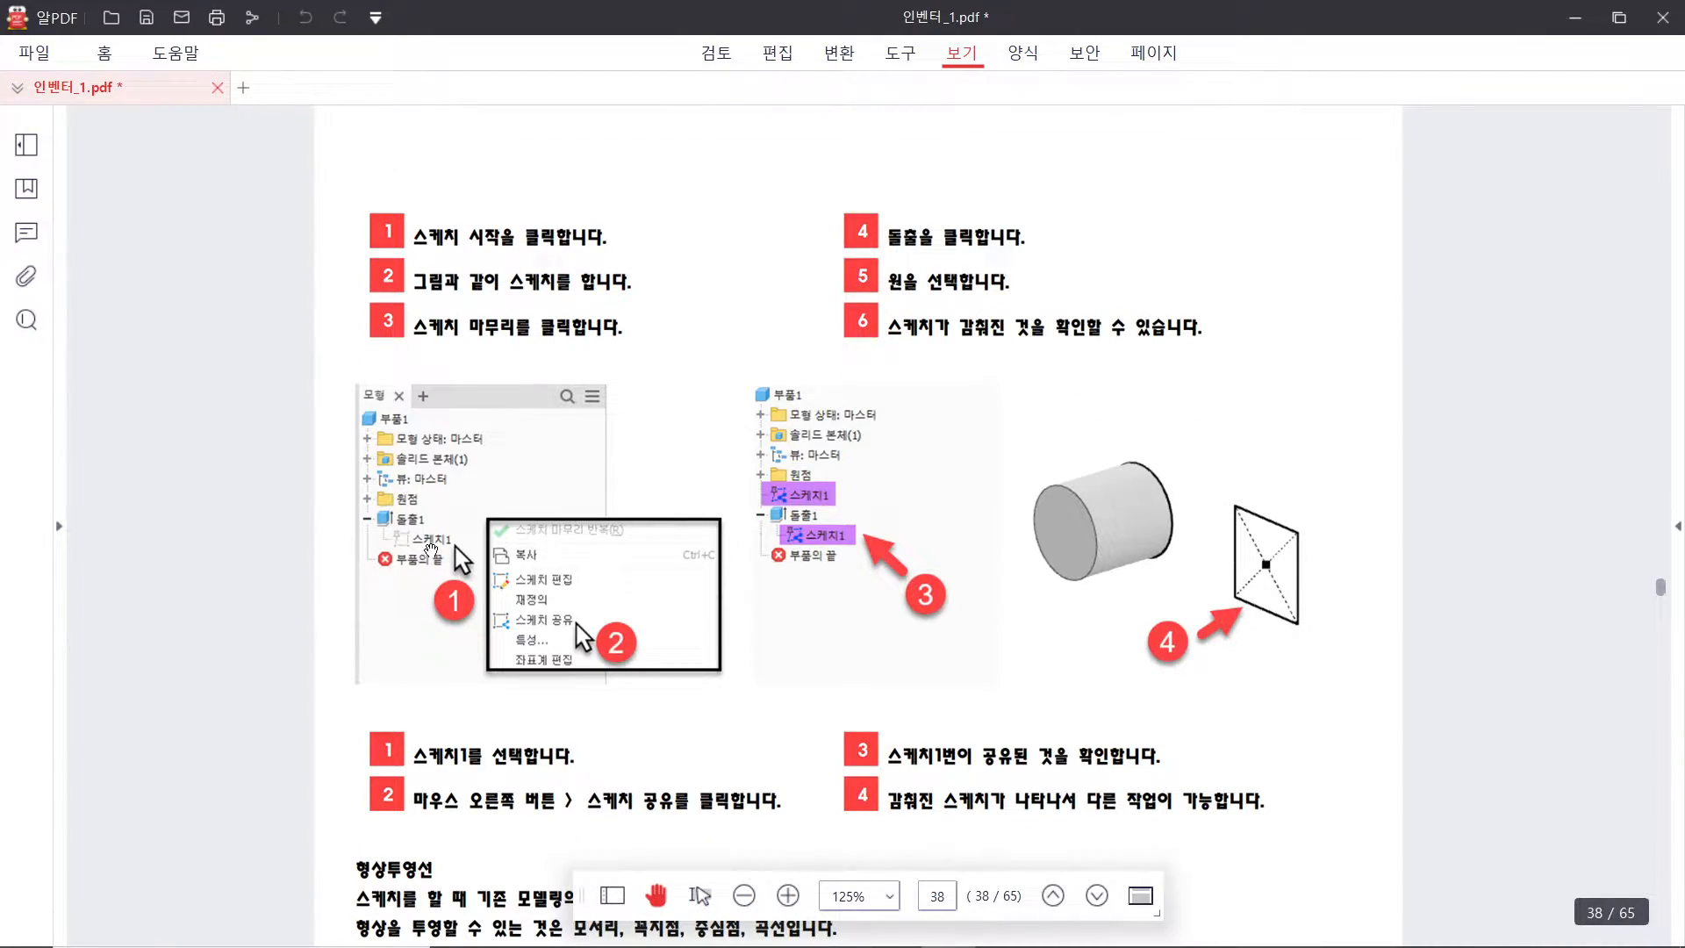
Examine the page 38 illustrations on sharing 스케치1 from the extrusion and reusing the hidden sketch
left_click(429, 549)
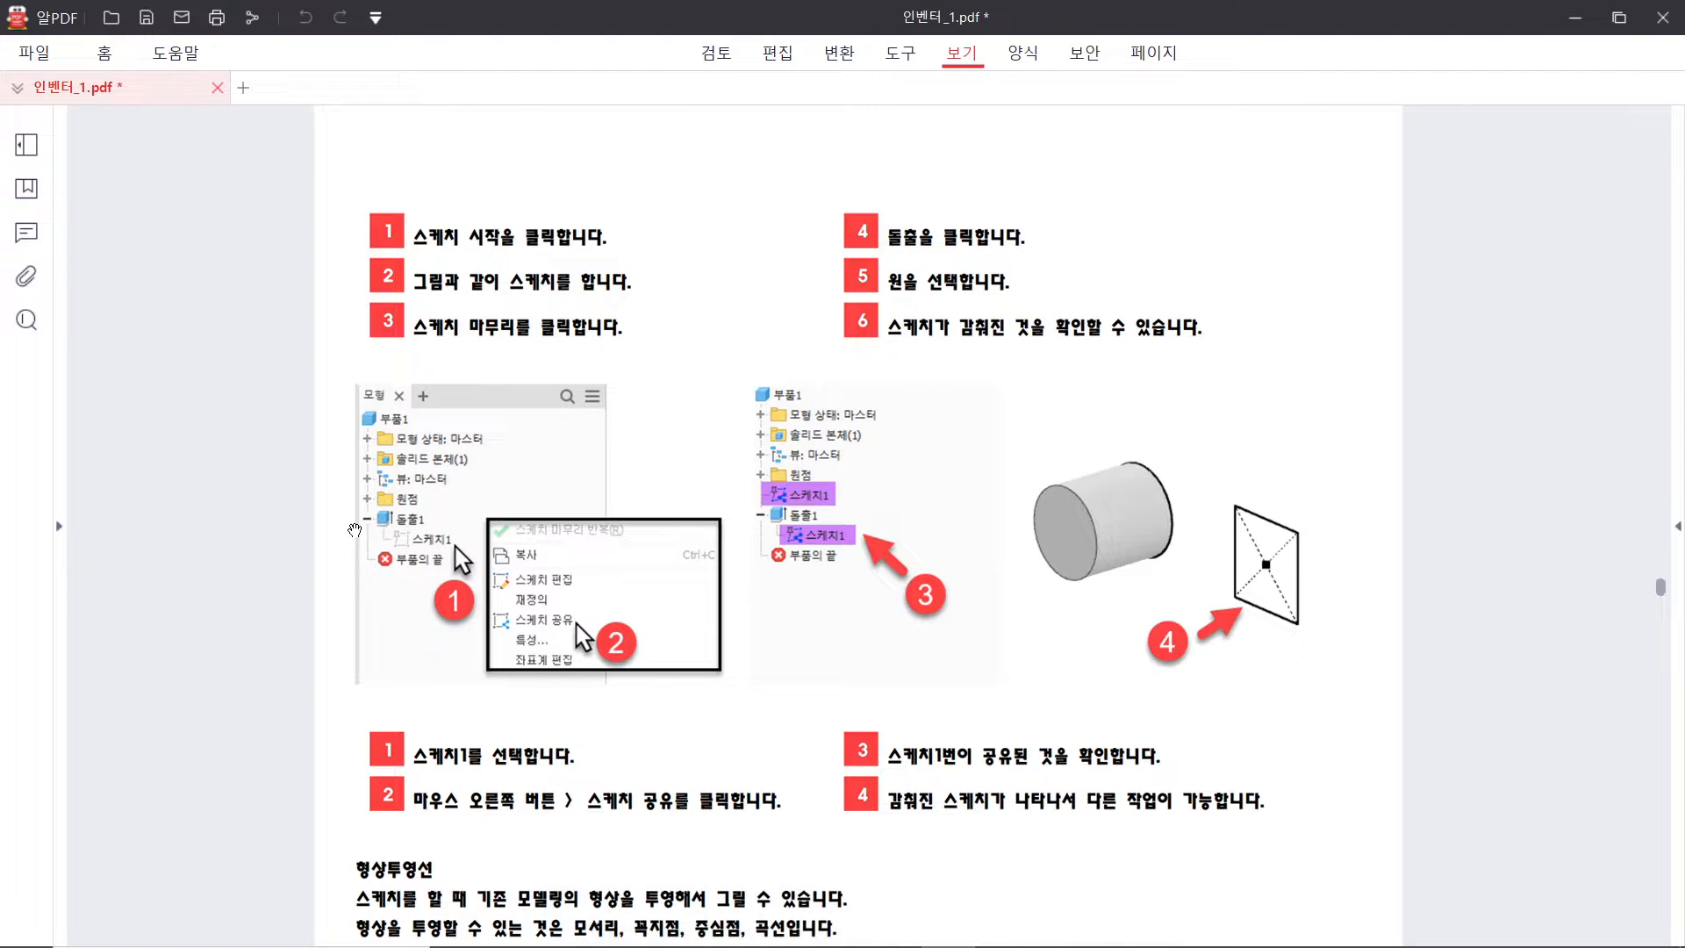
left_click(442, 544)
left_click(587, 587)
left_click(575, 625)
scroll(808, 562, "up", 3, "ctrl")
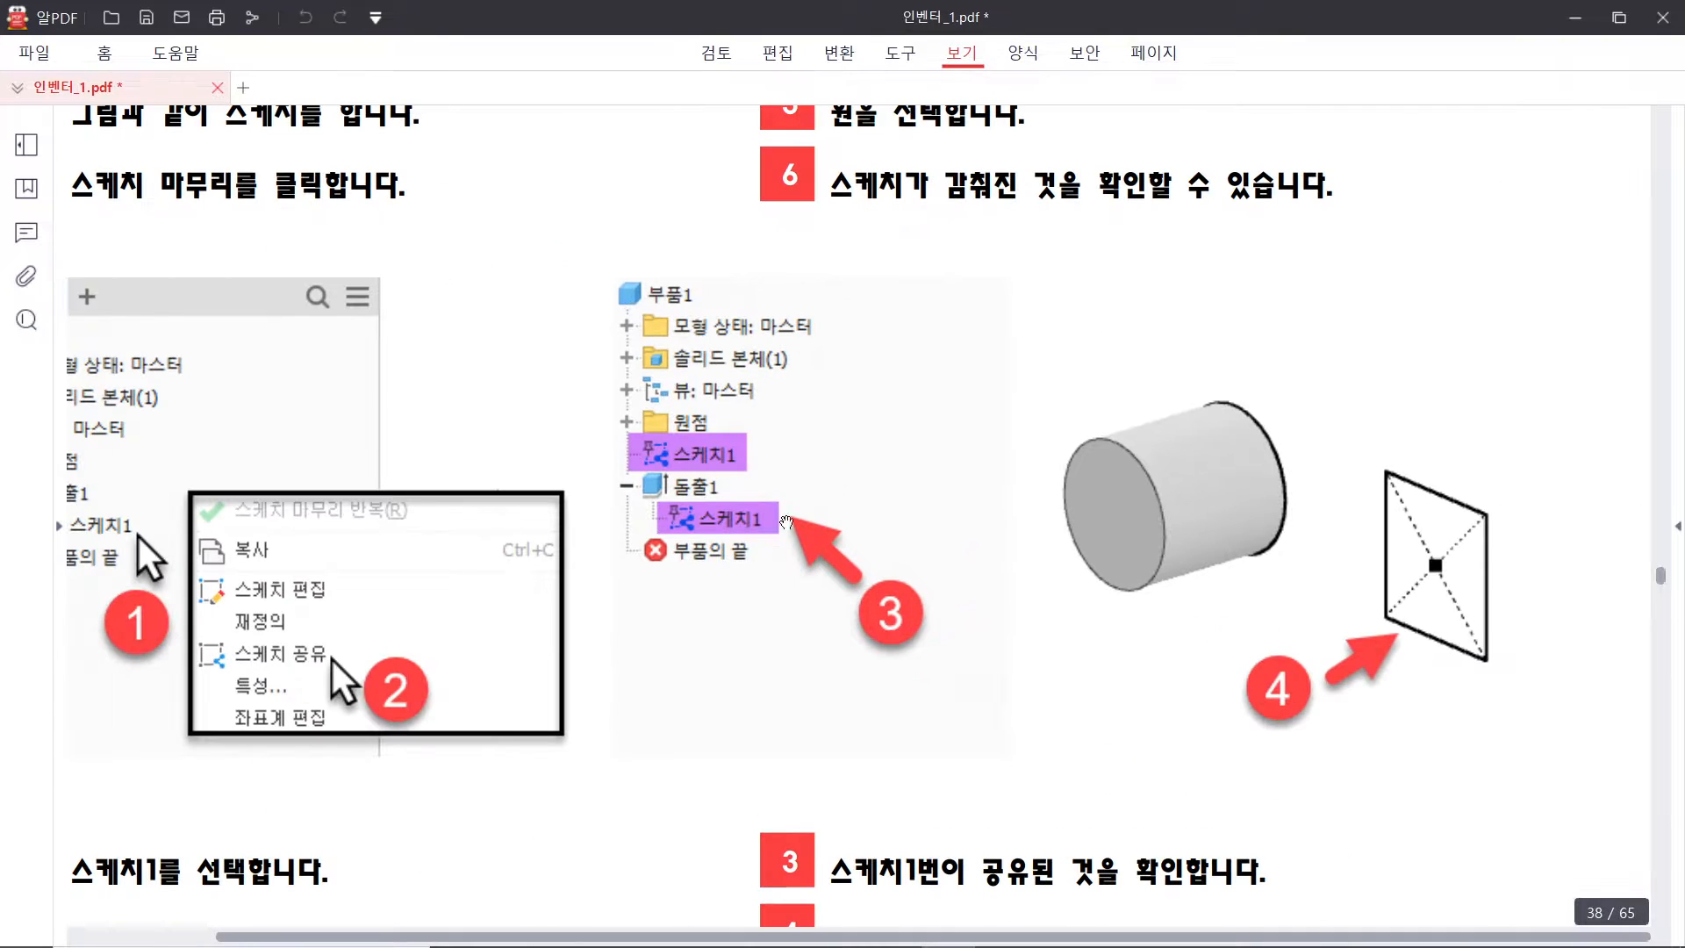
scroll(676, 492, "down", 1)
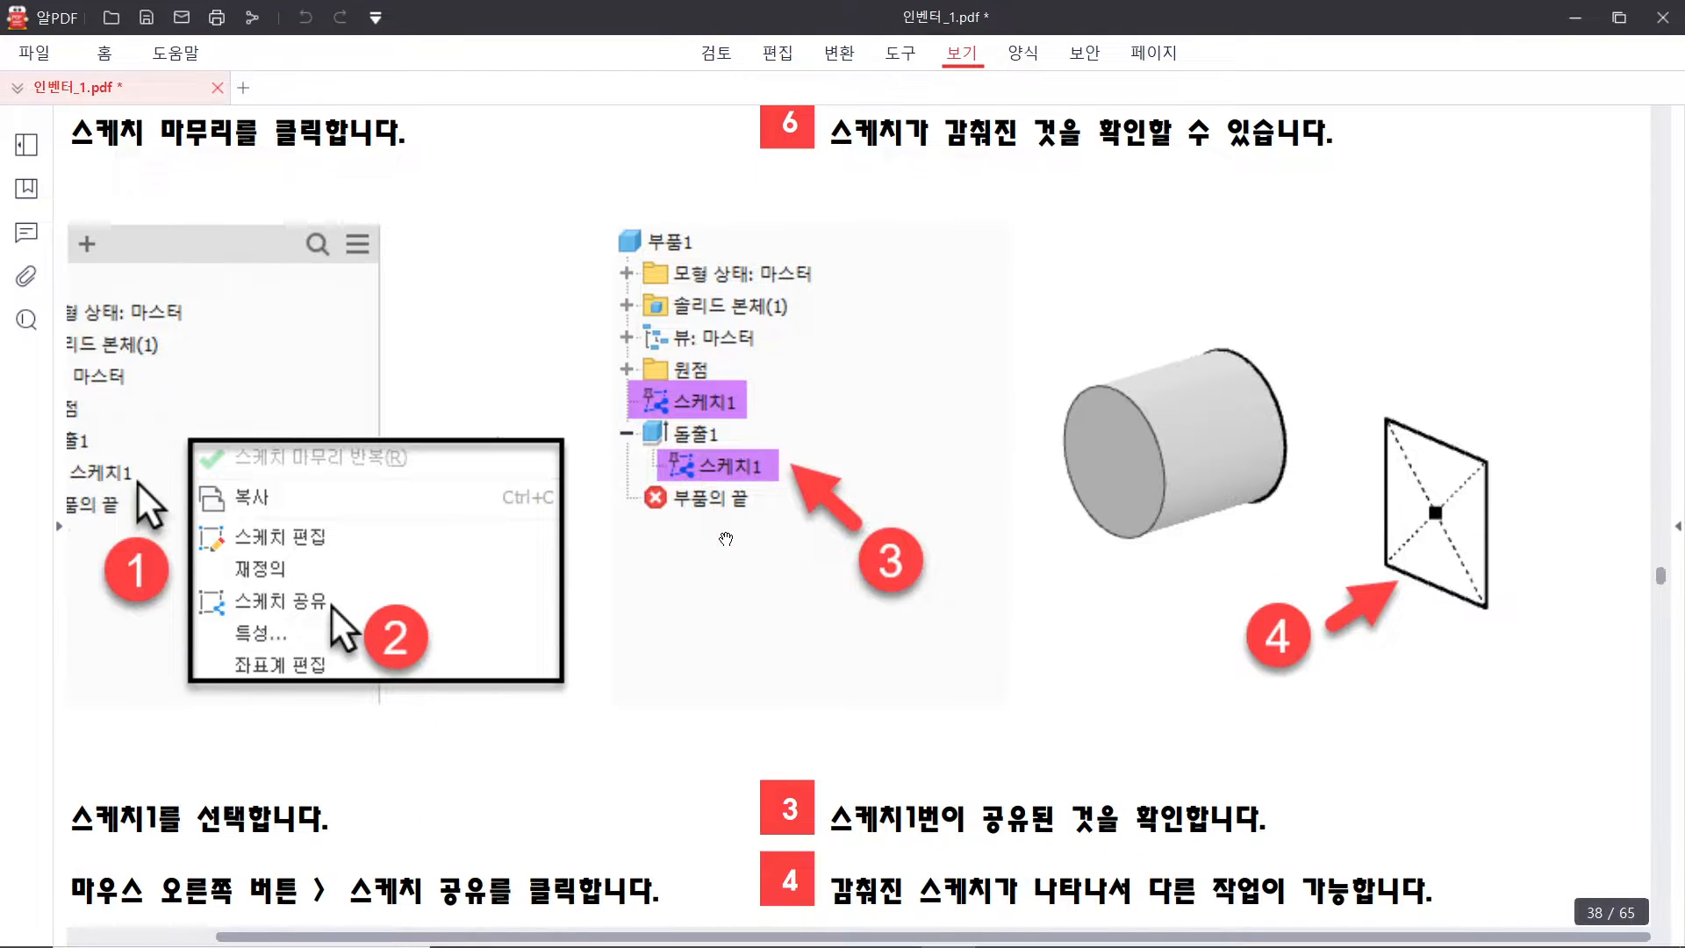
scroll(675, 492, "down", 2, "ctrl")
left_click(330, 490)
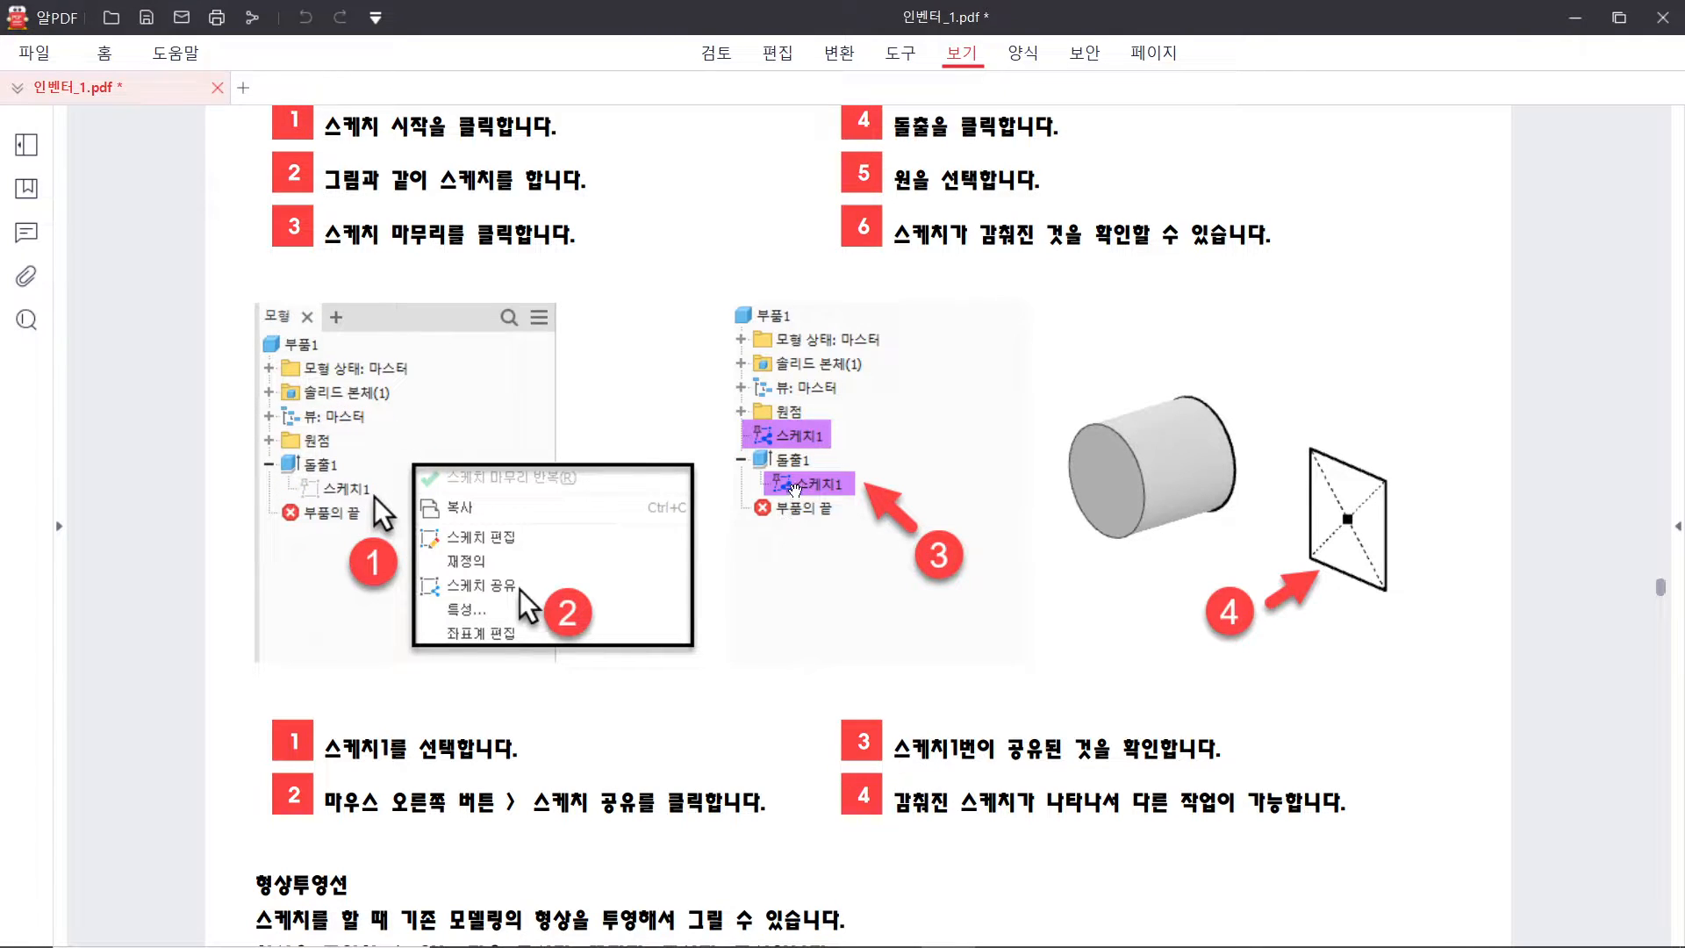
left_click(769, 436)
scroll(1143, 566, "down", 2, "ctrl")
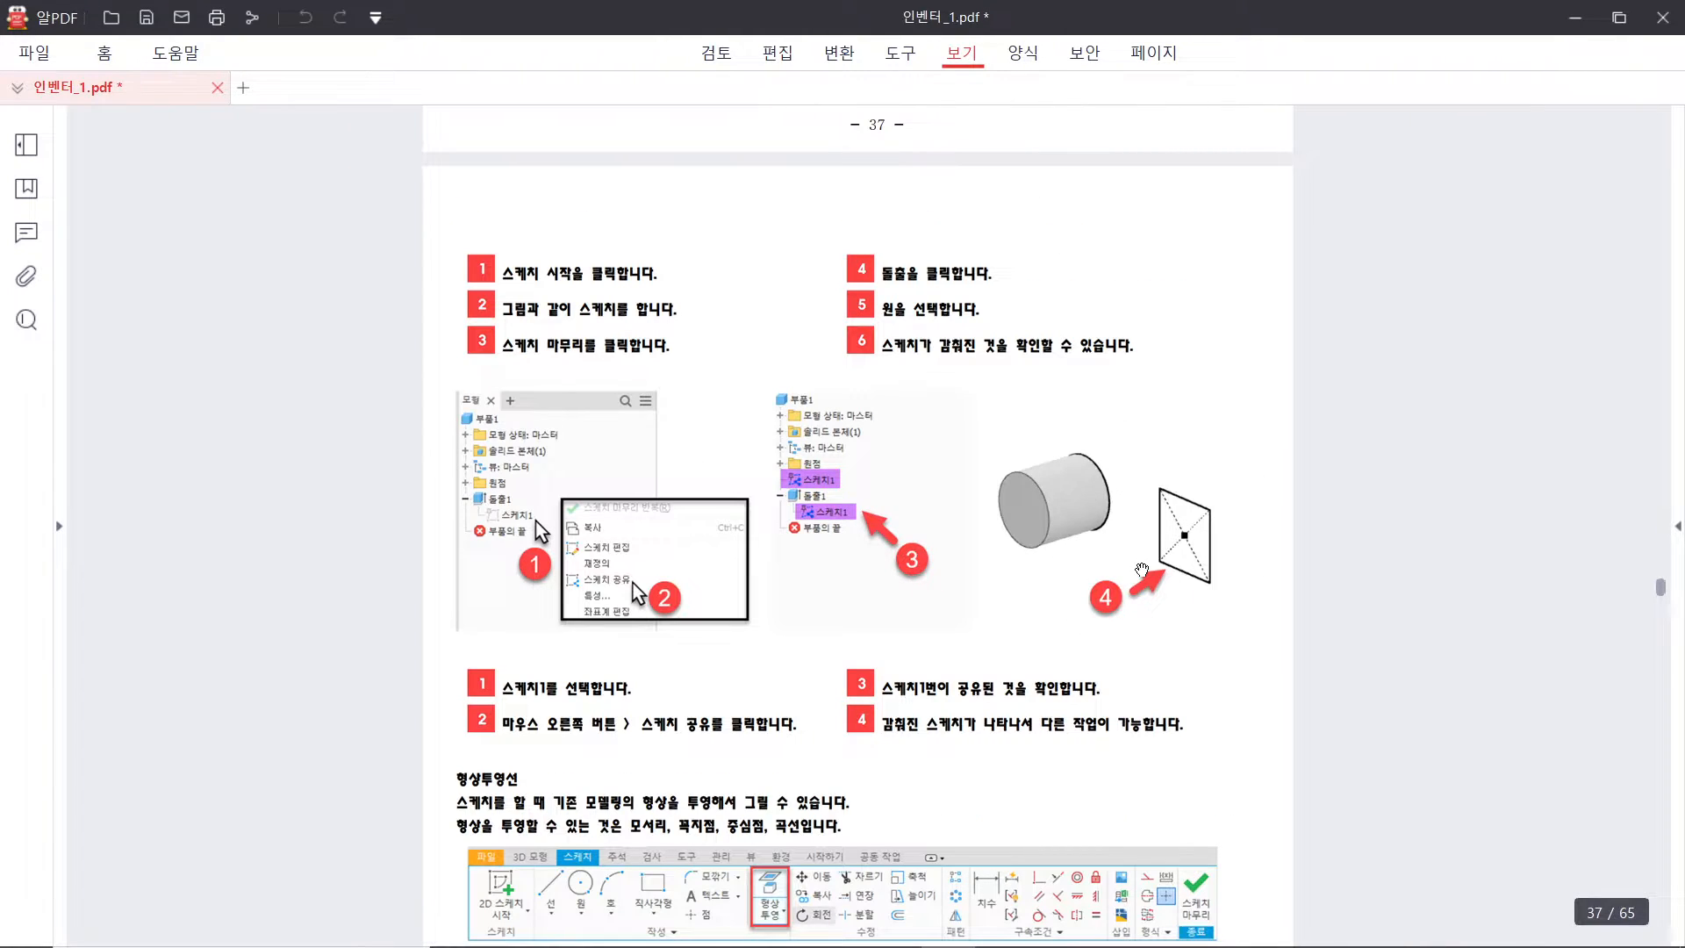
key("alt+Tab")
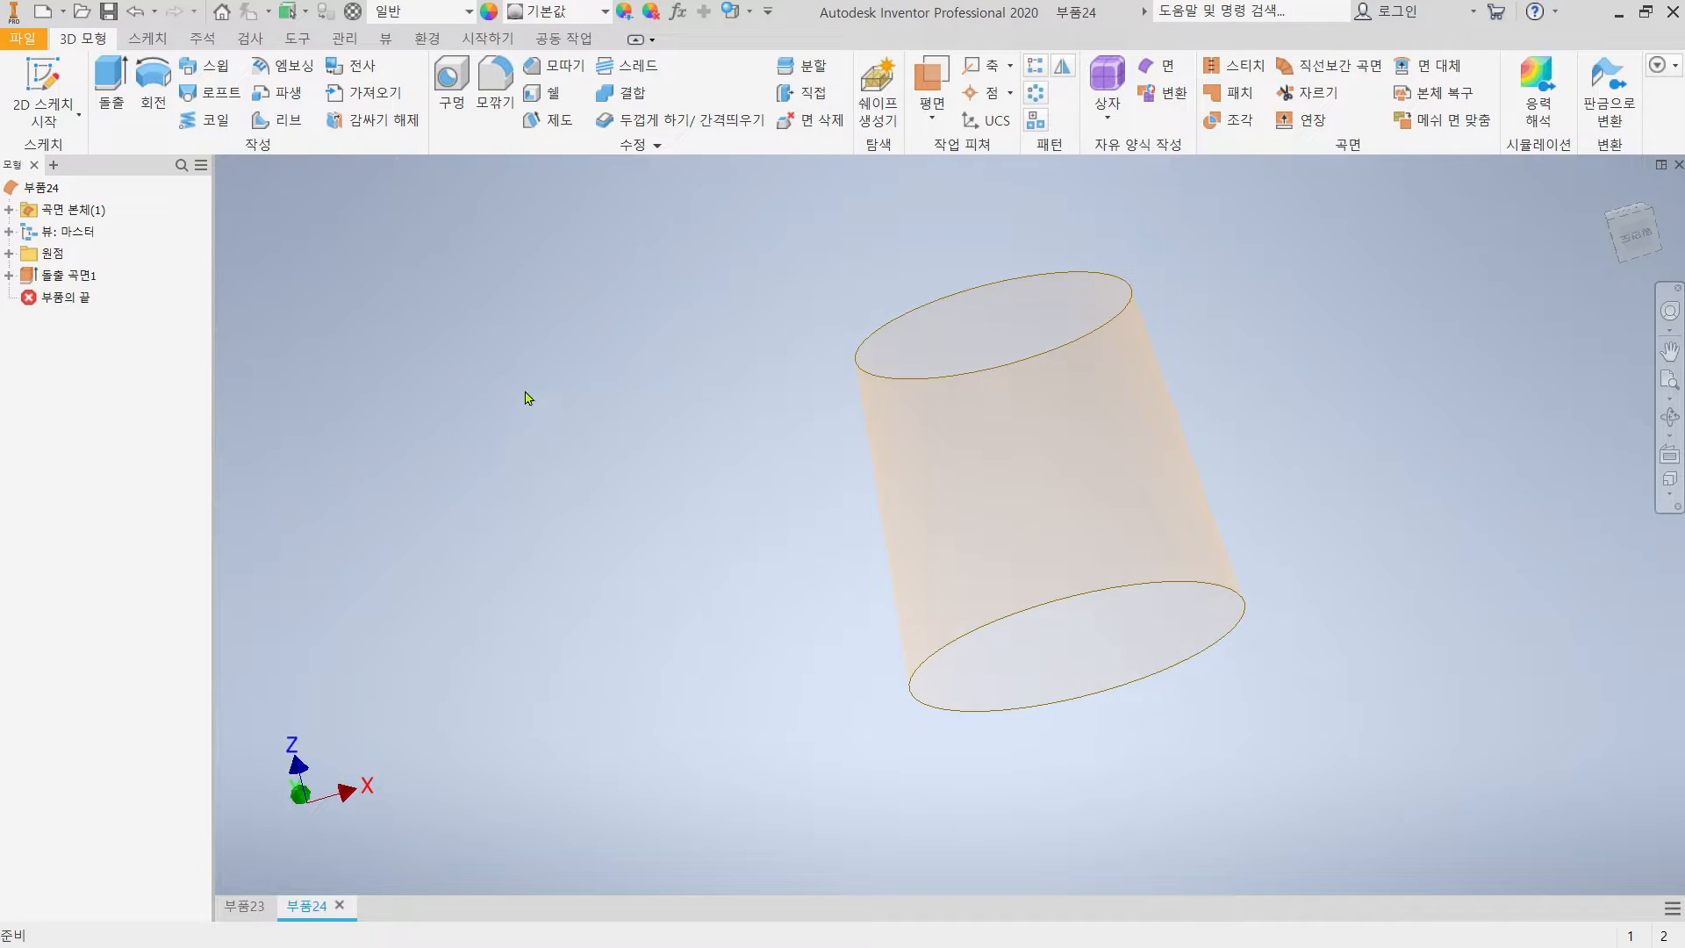
key("alt+Tab")
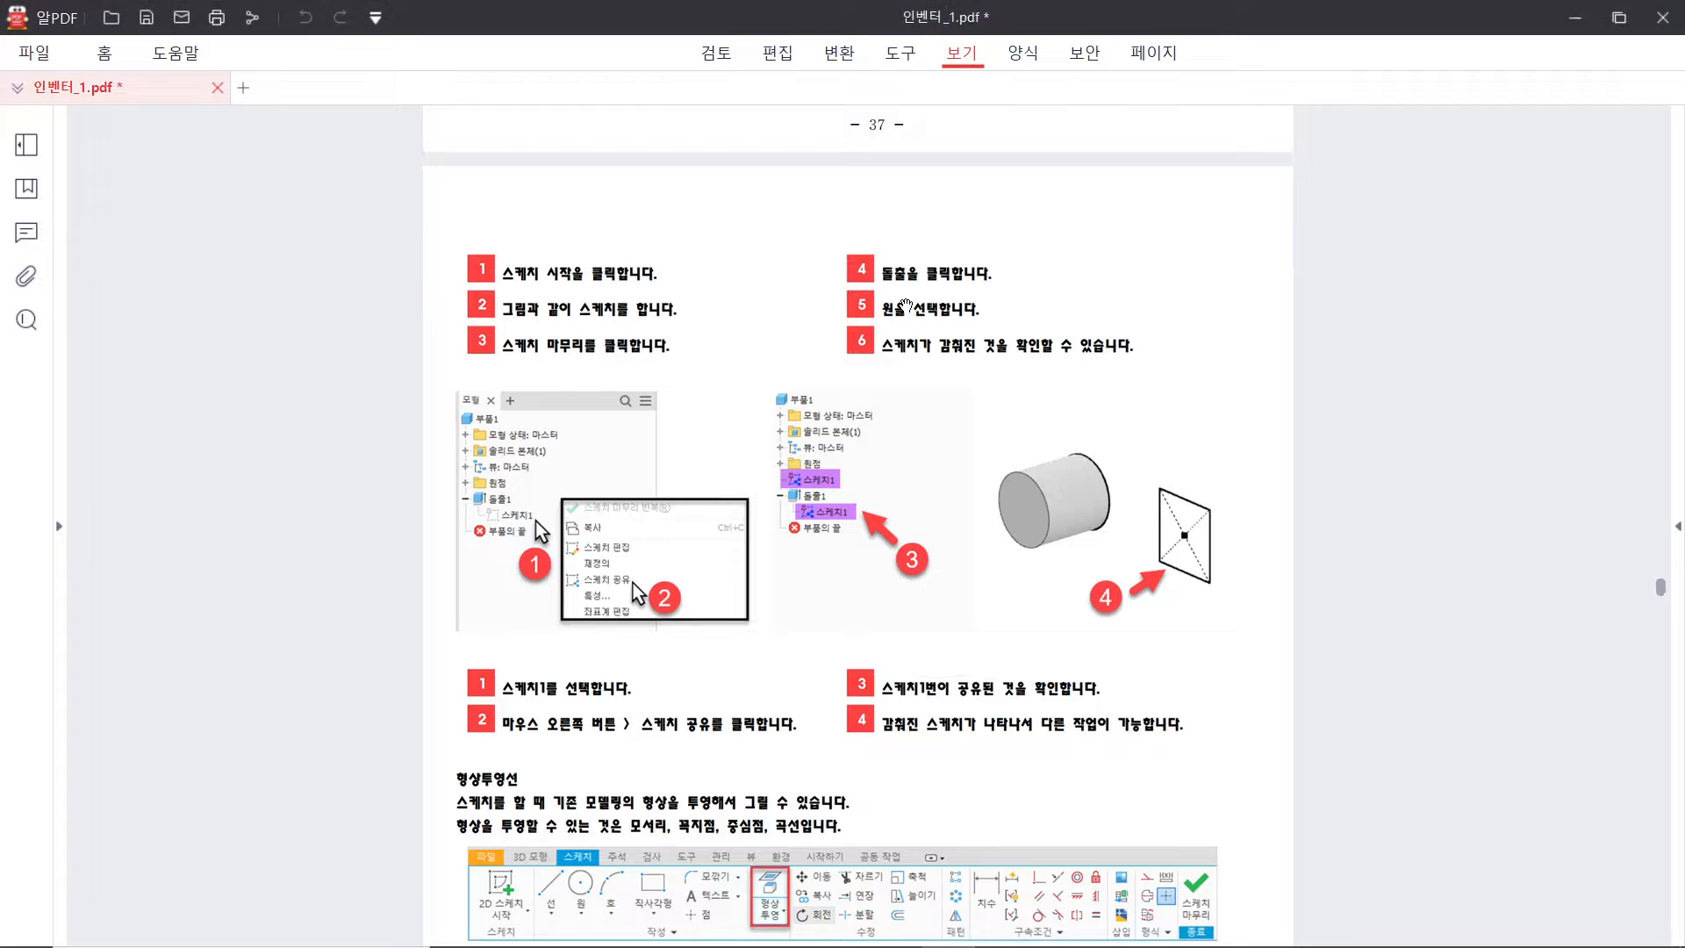
Switch to Inventor, create another part from Standard (mm).ipt and start a 2D sketch on its XY plane
key("alt+Tab")
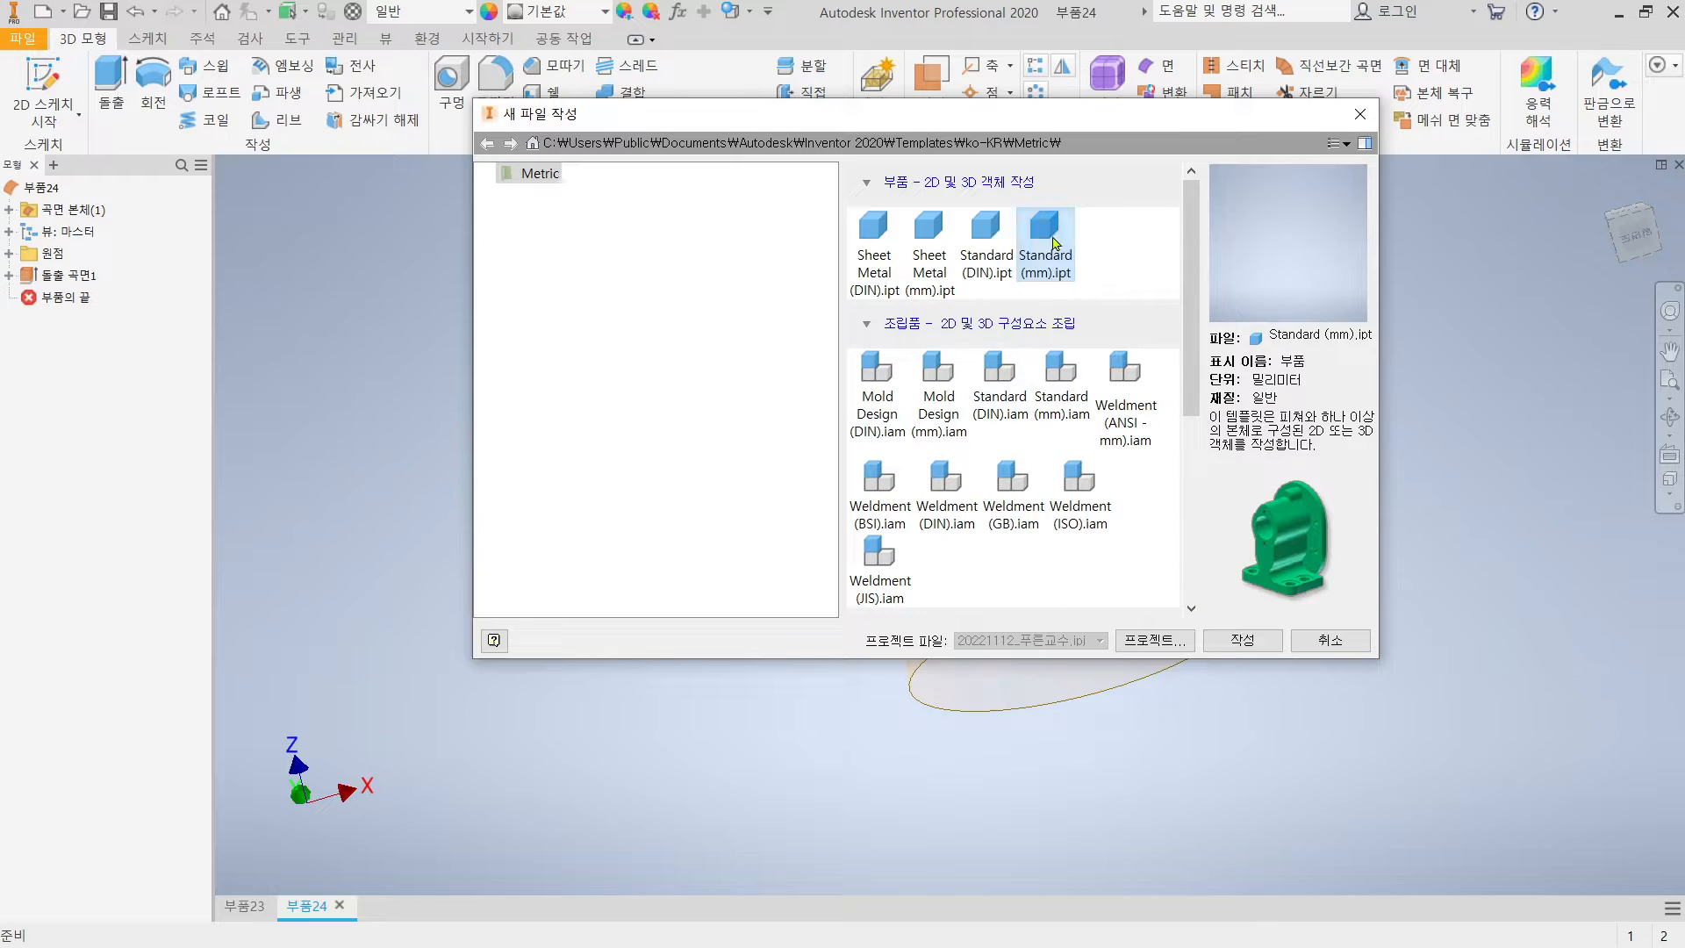
left_click(1245, 641)
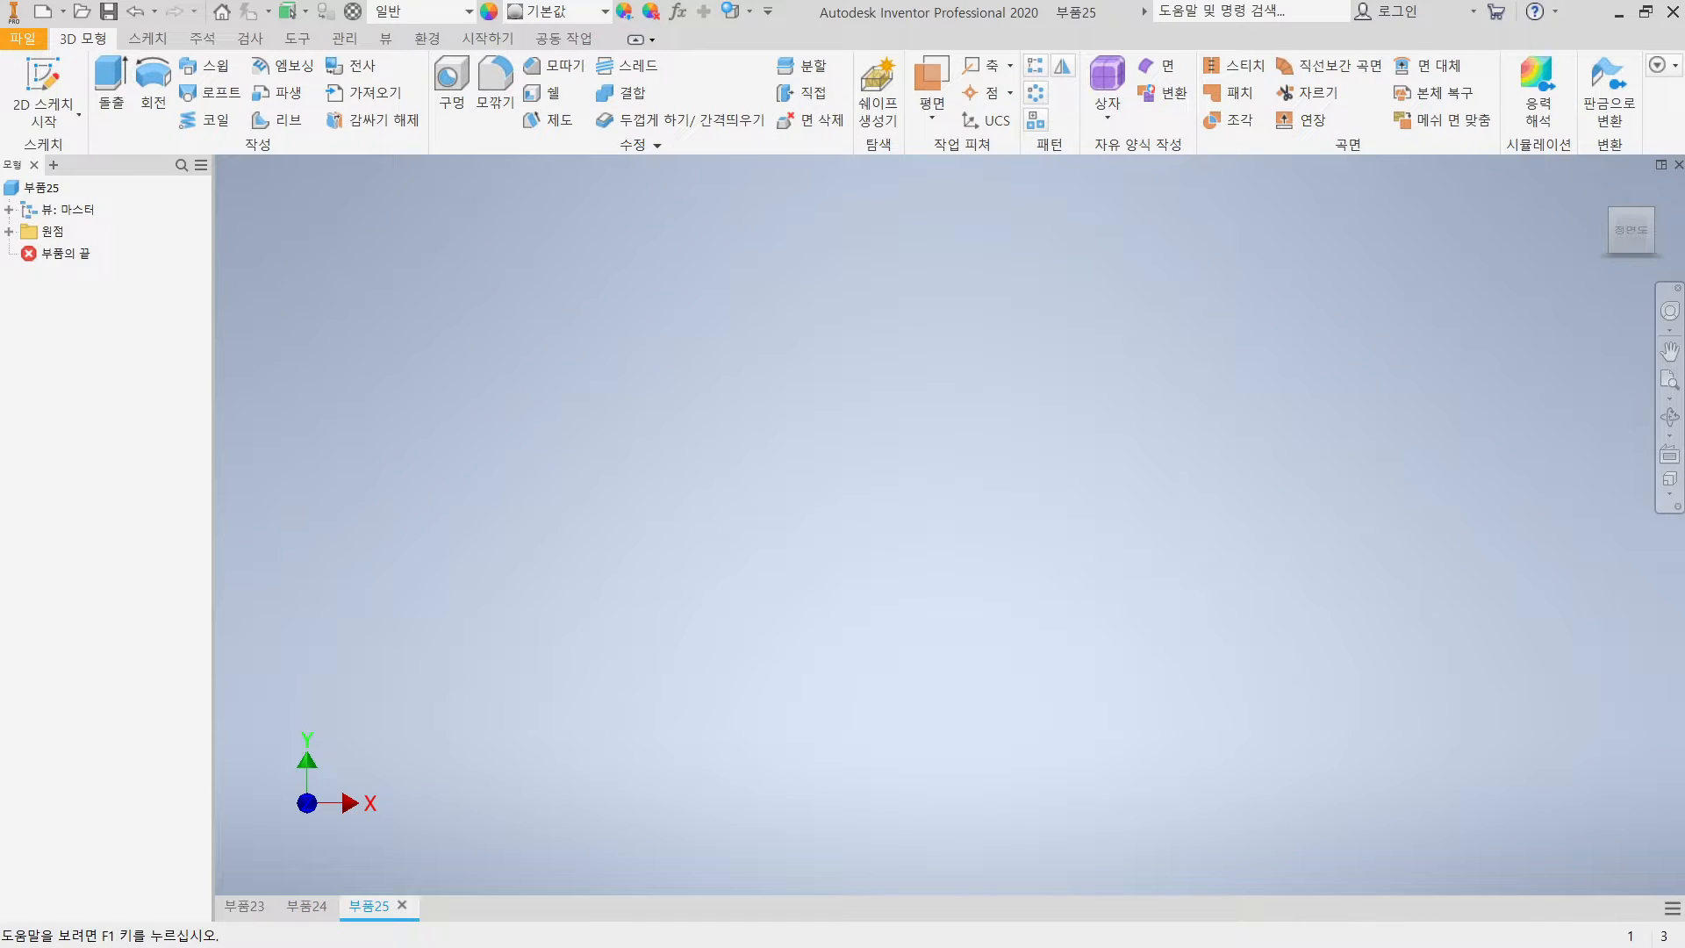
left_click(42, 97)
left_click(1102, 436)
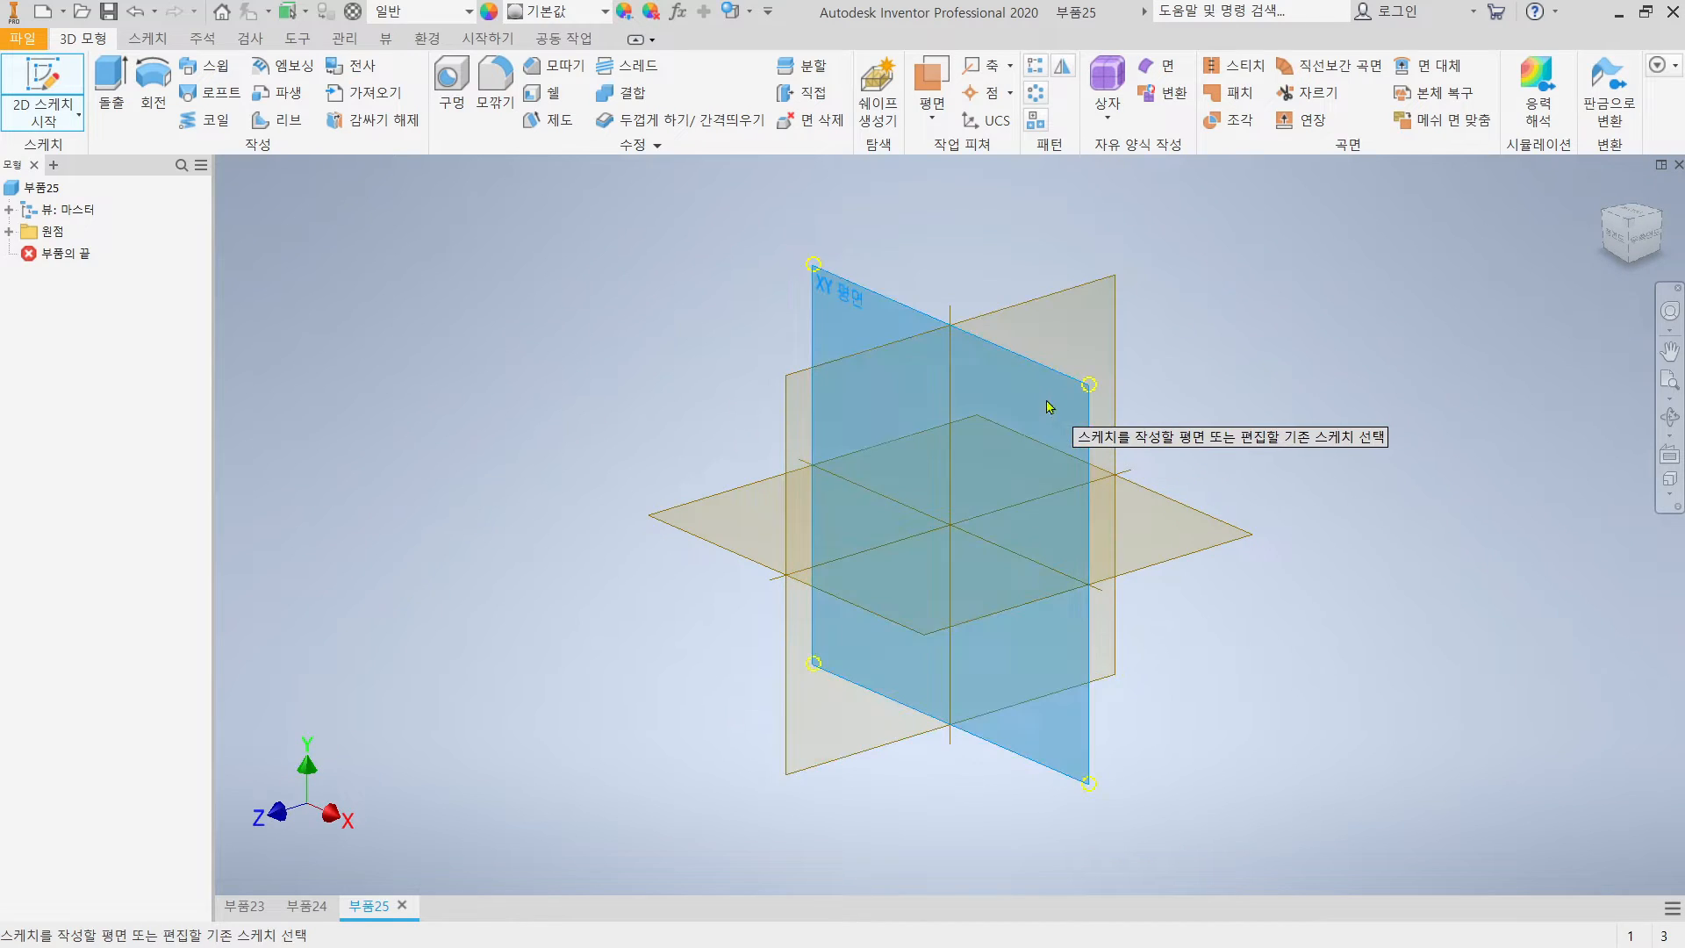
Draw a 10 mm diameter circle to the left of the origin, with its centre horizontally aligned with the origin
left_click(153, 74)
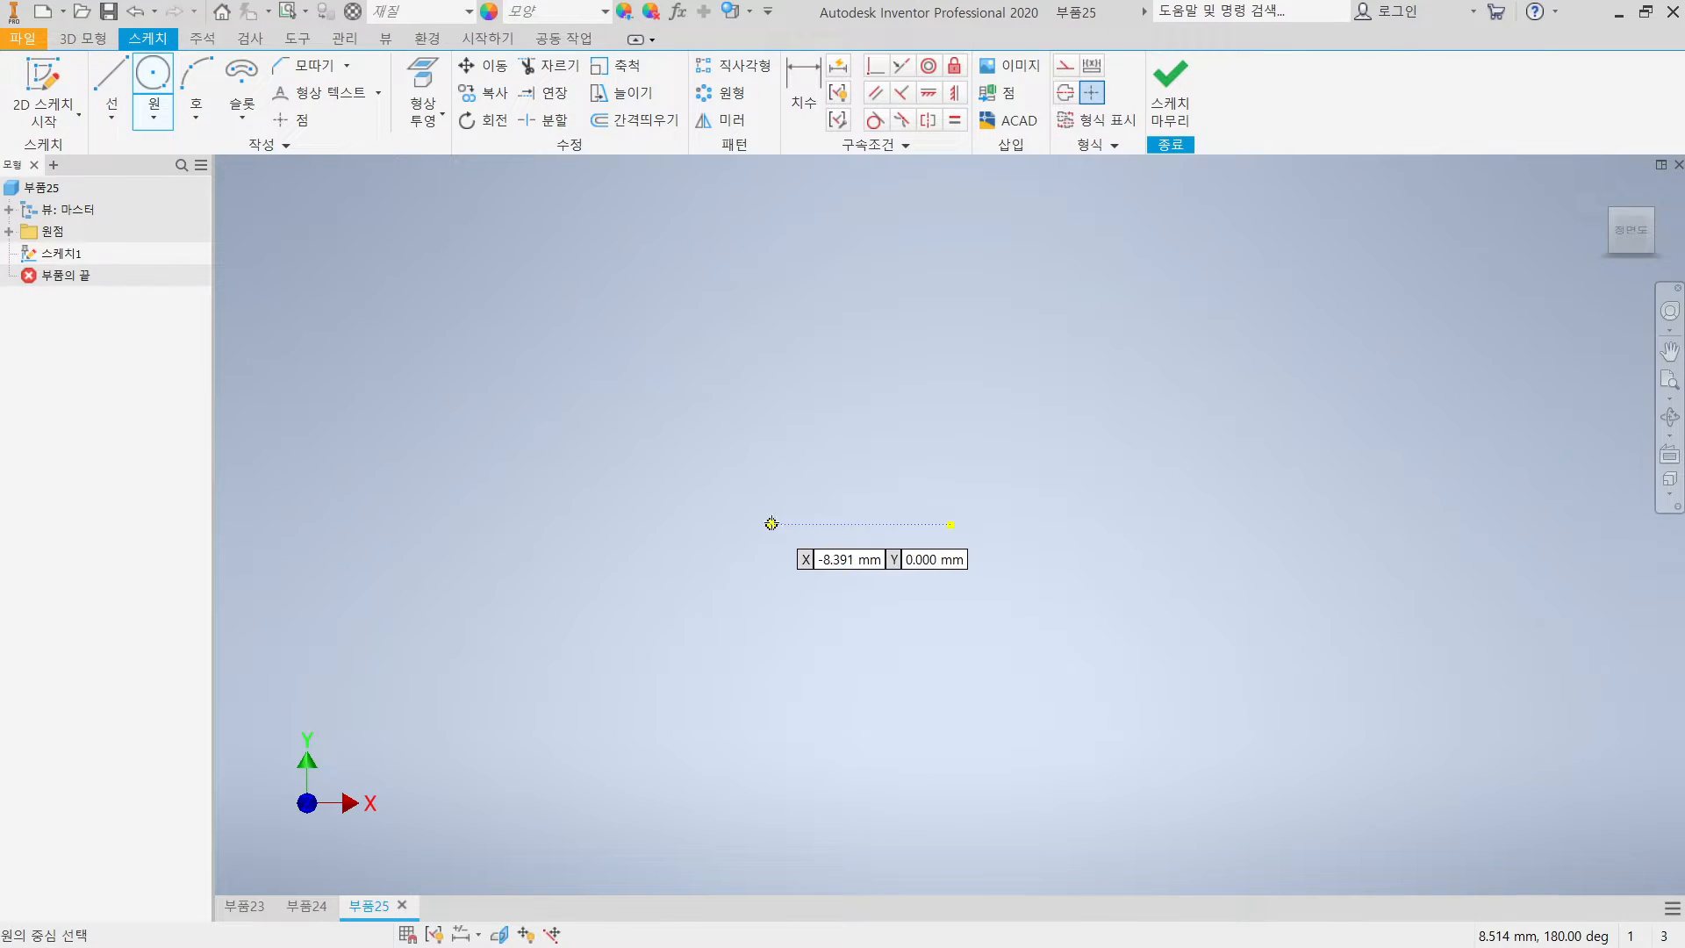
left_click(706, 524)
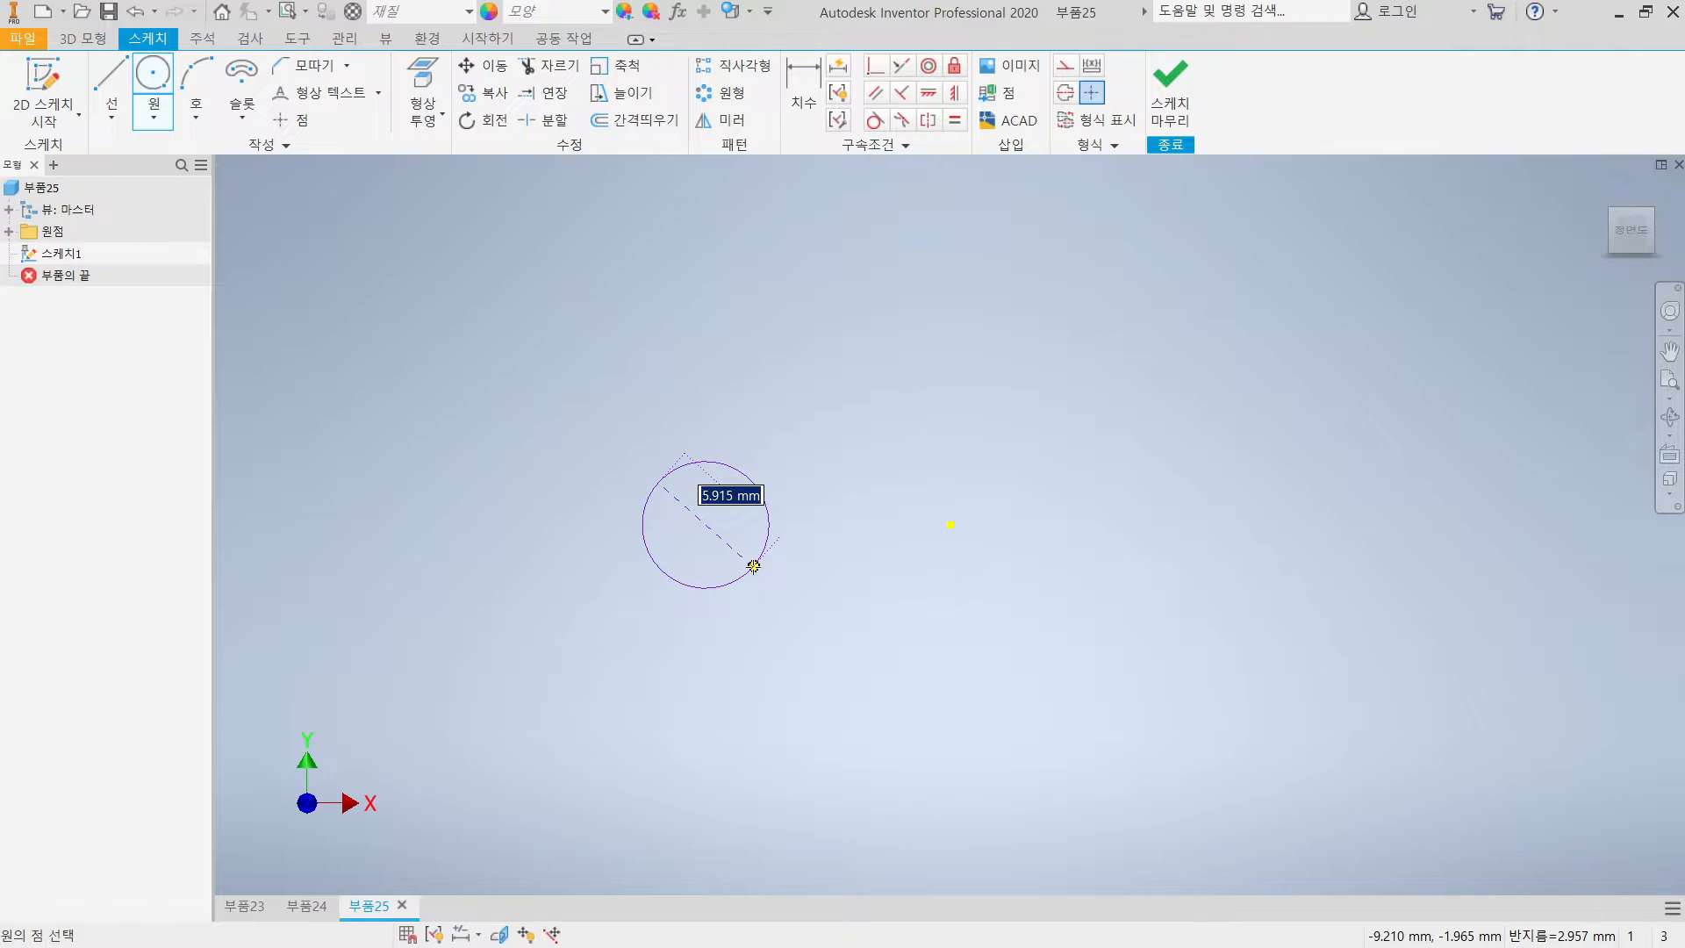
type("10")
key("Return")
key("Escape")
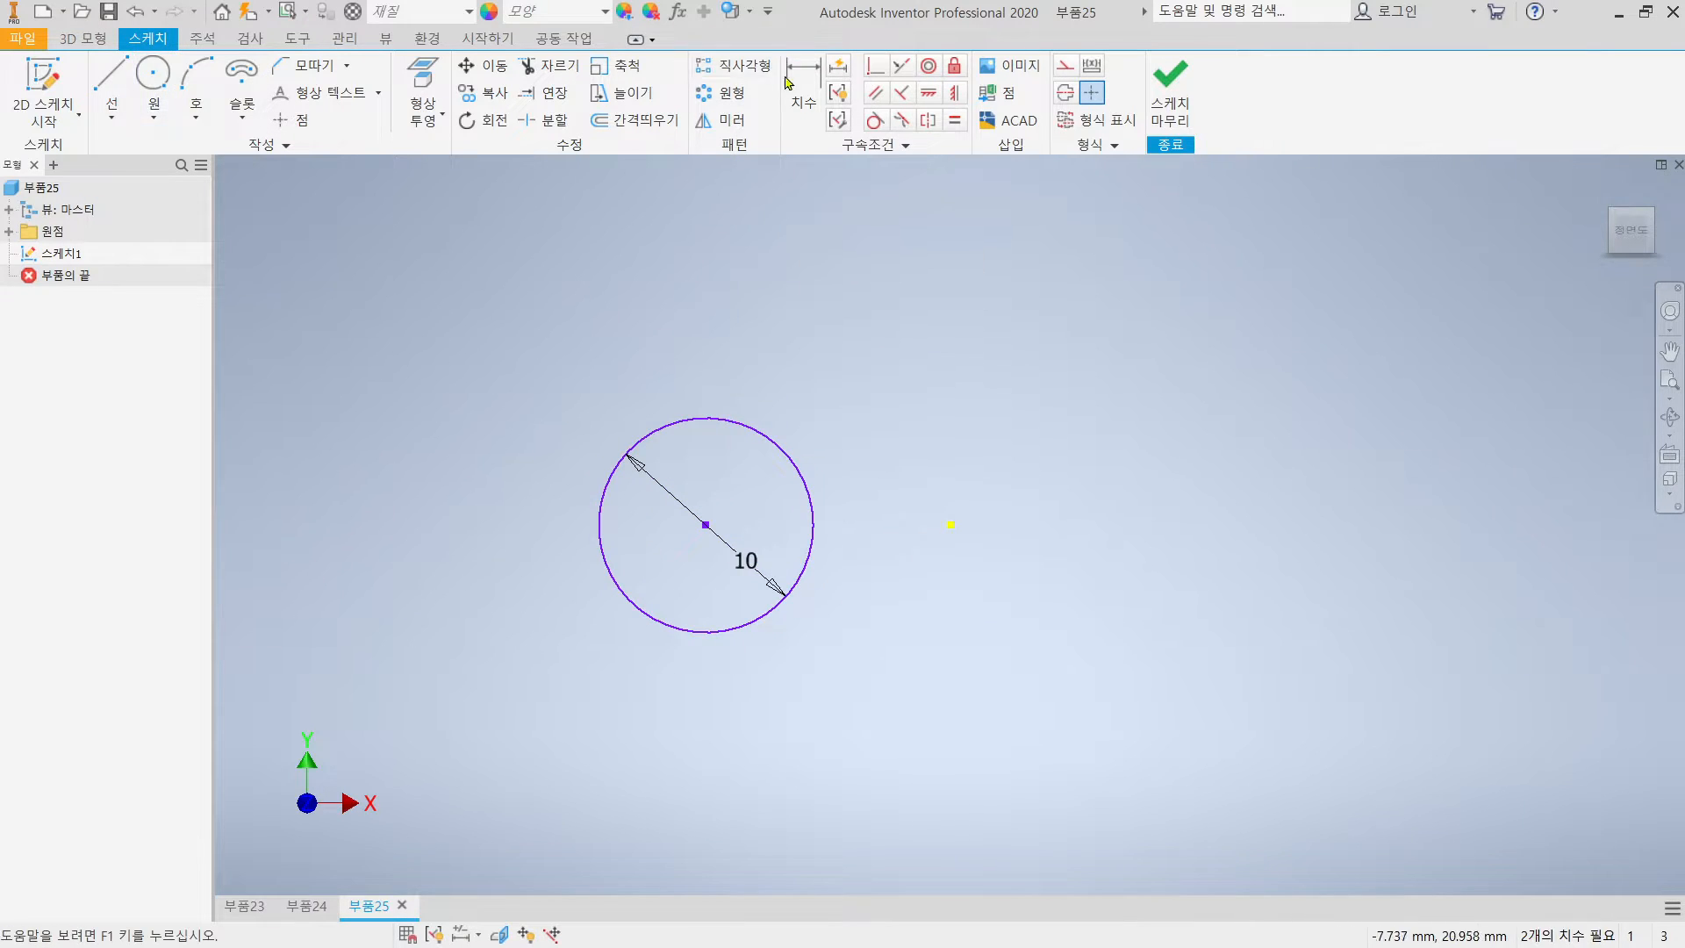
Dimension the horizontal distance between the circle's centre and the origin as 20 mm
left_click(788, 84)
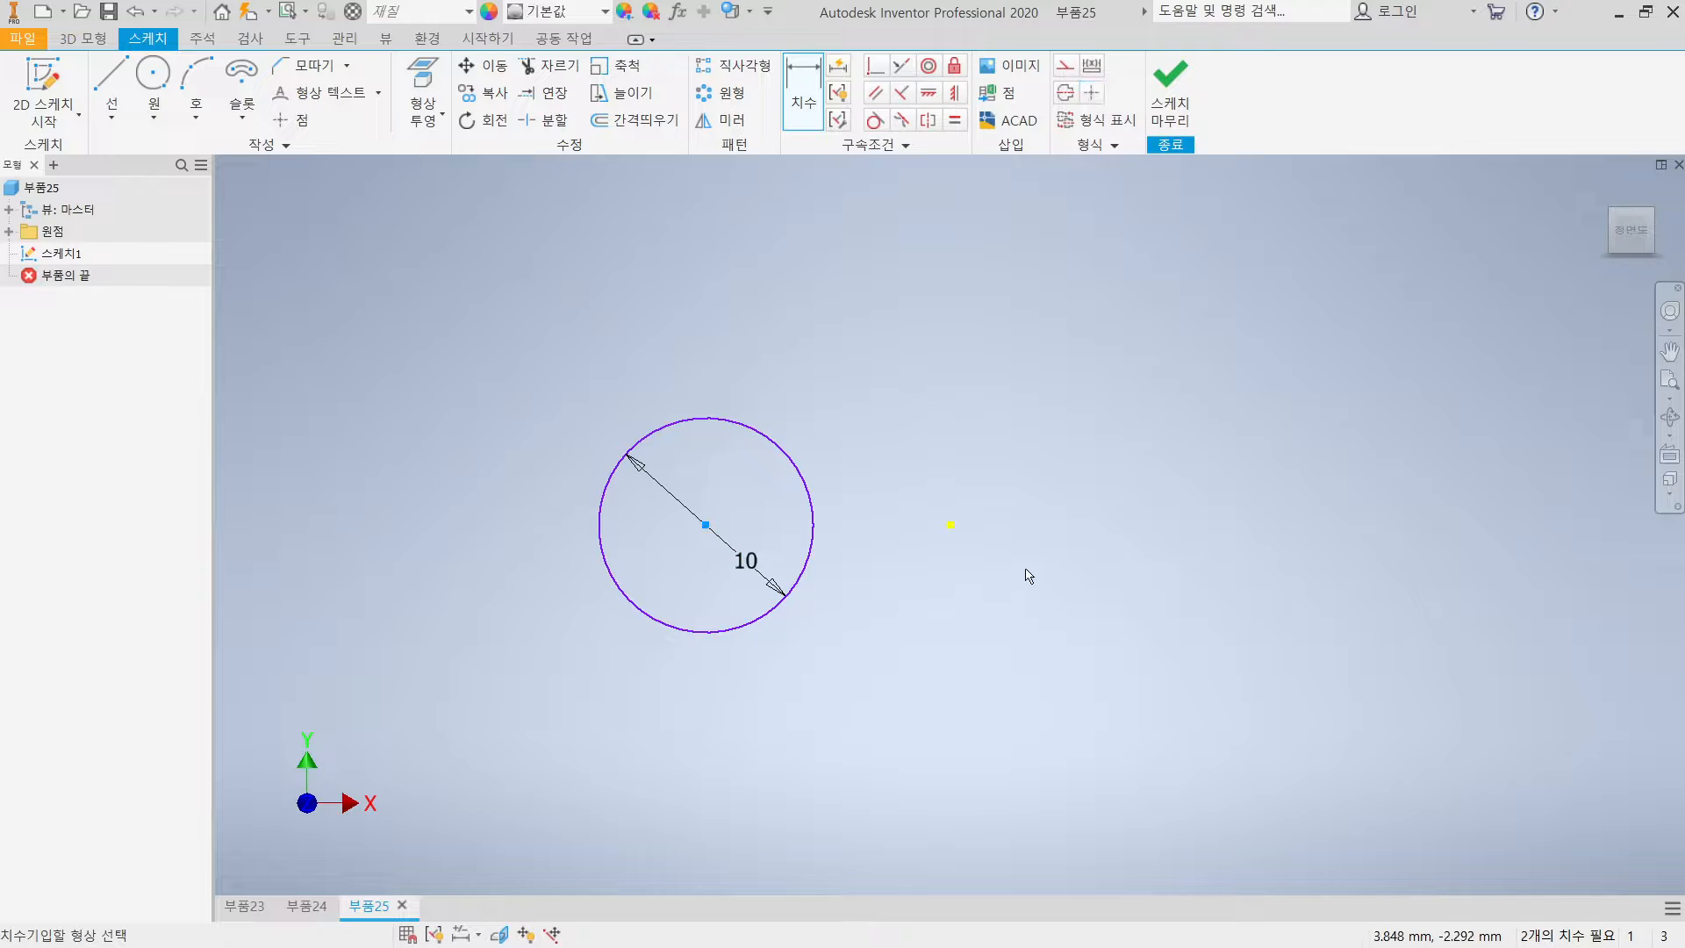
left_click(950, 525)
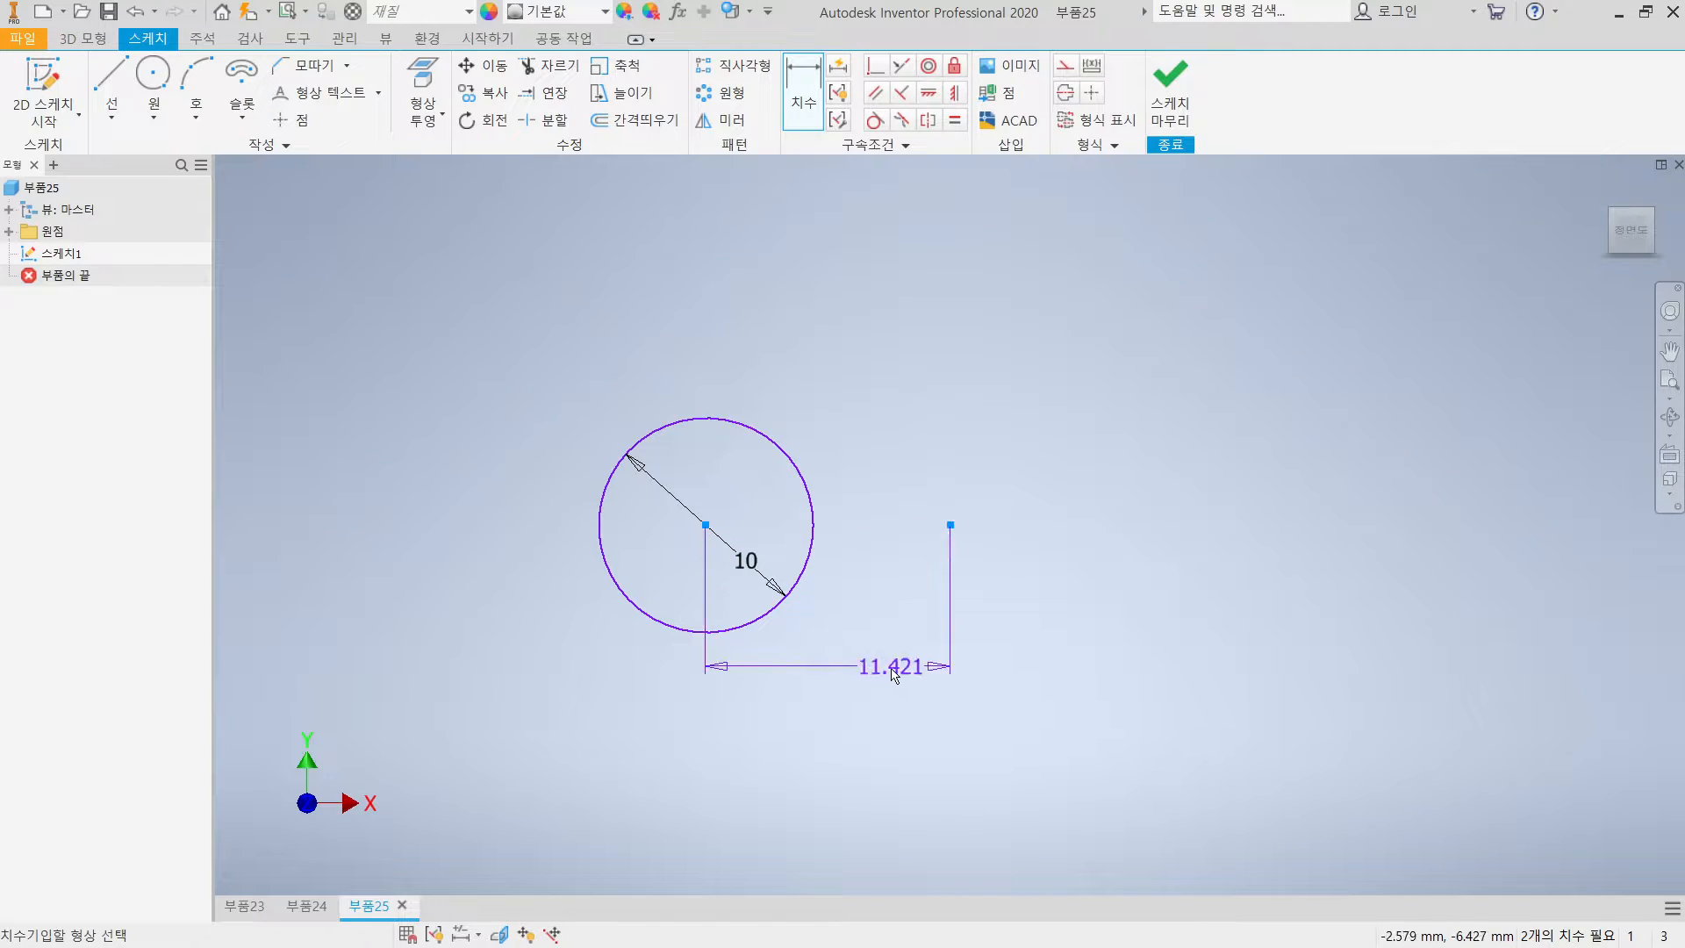
left_click(847, 716)
type("20")
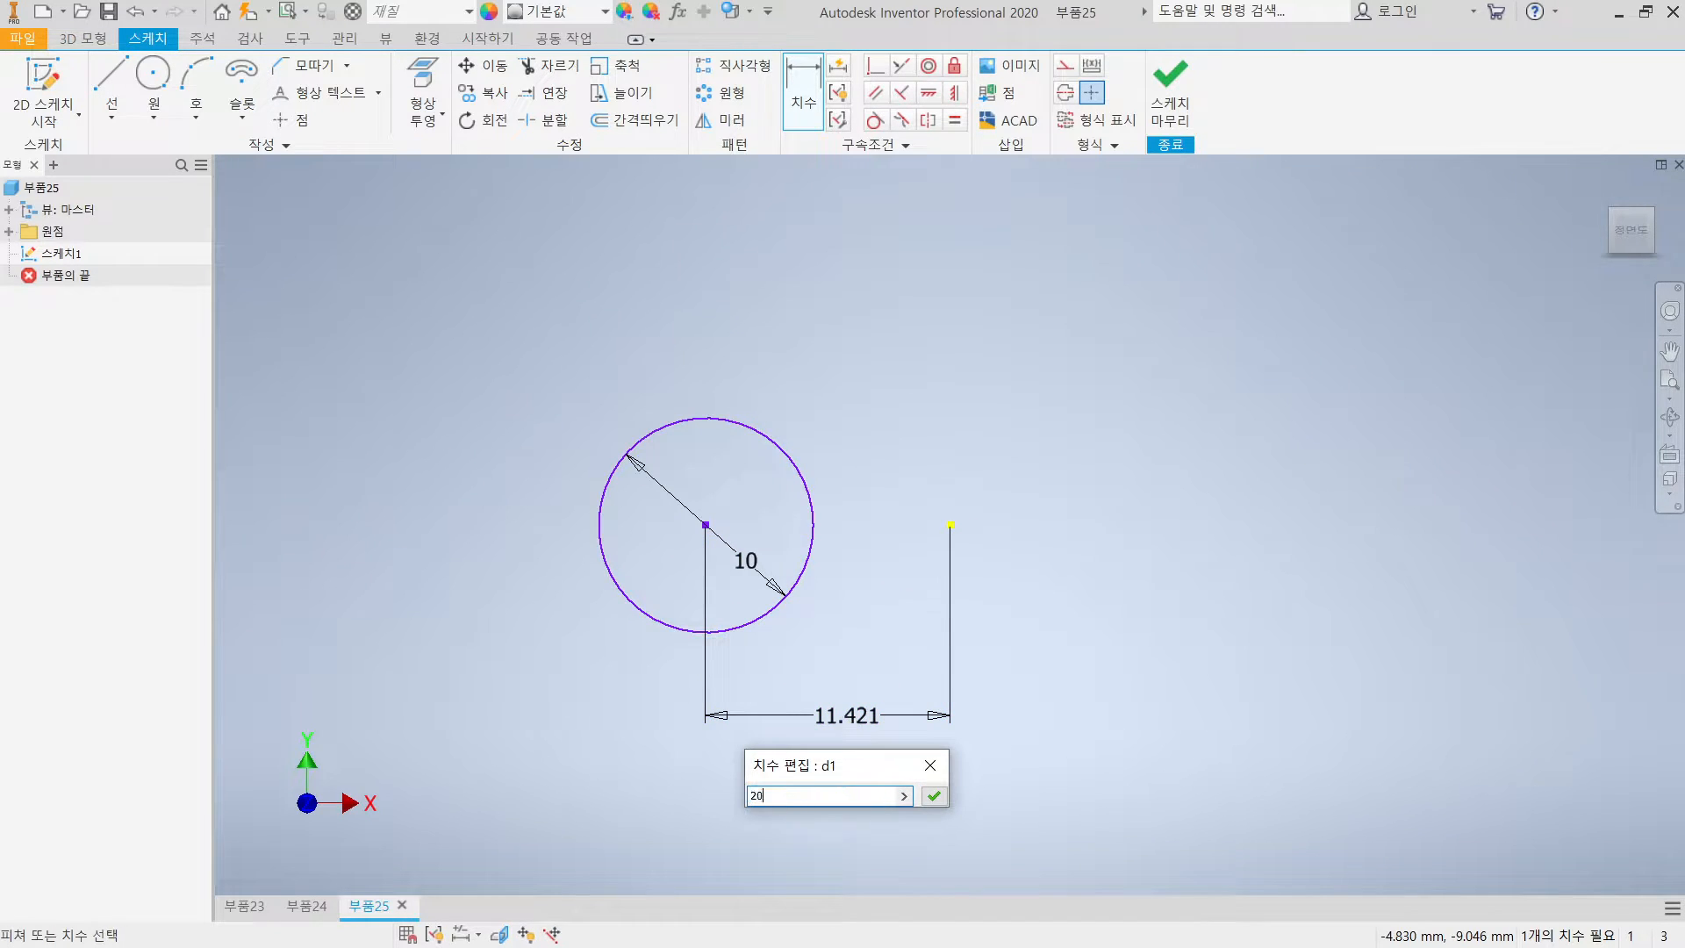
key("Return")
scroll(794, 651, "down", 3)
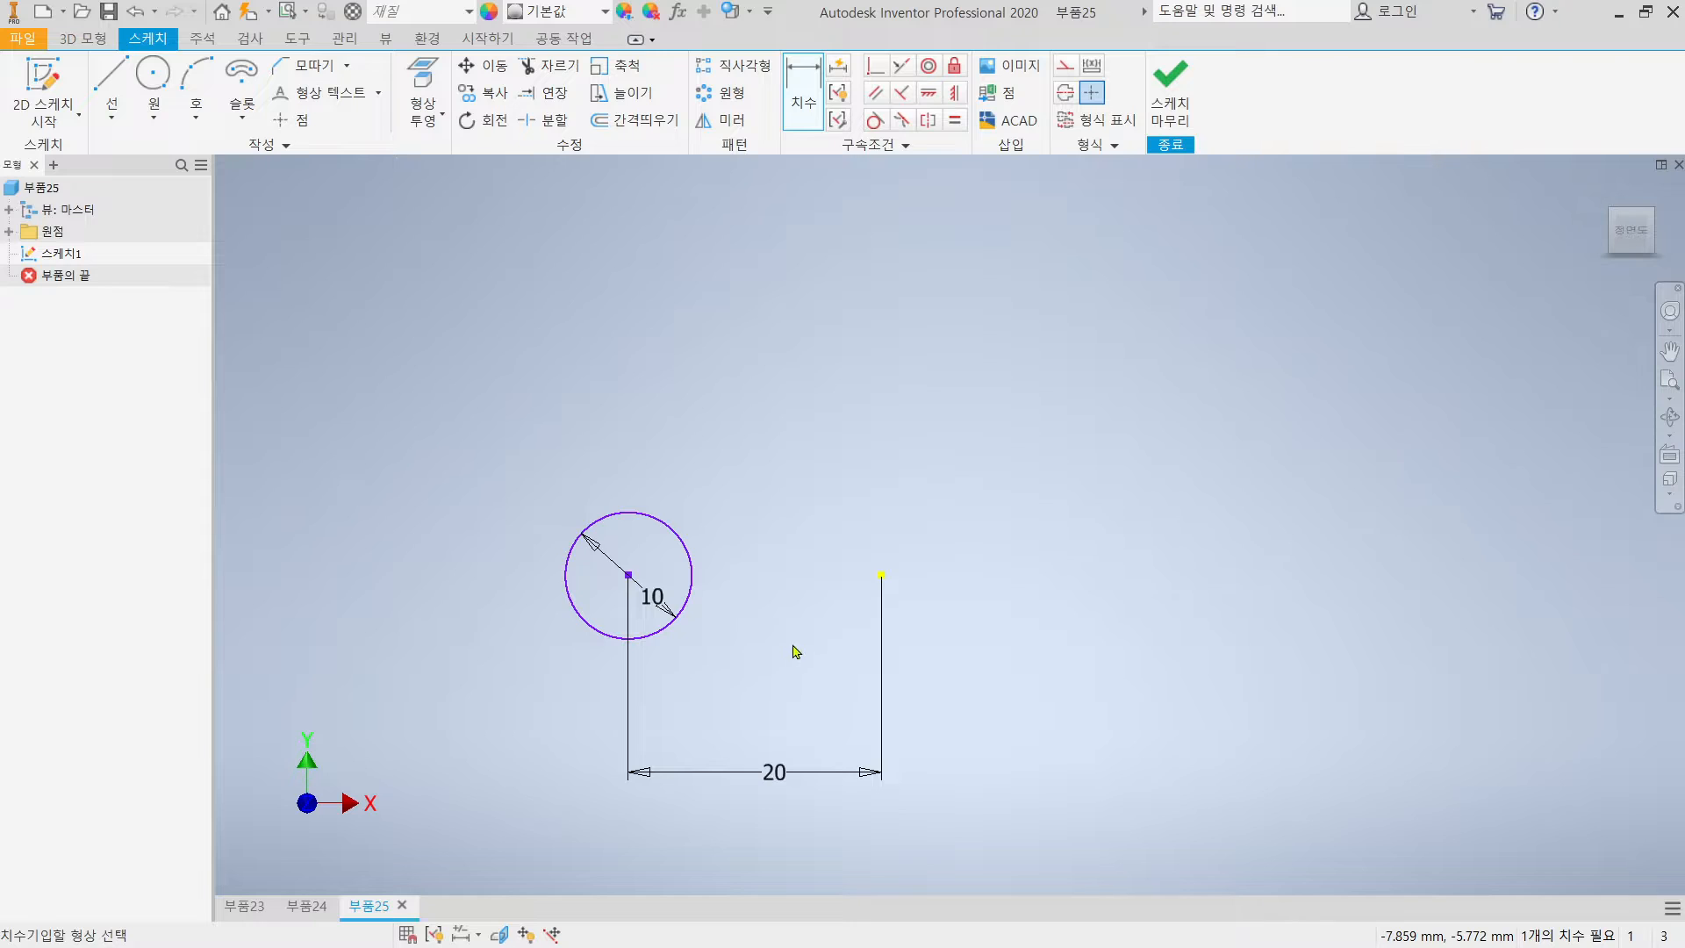
Draw a 10 × 10 mm two-point centre rectangle centred on the origin
left_click(241, 110)
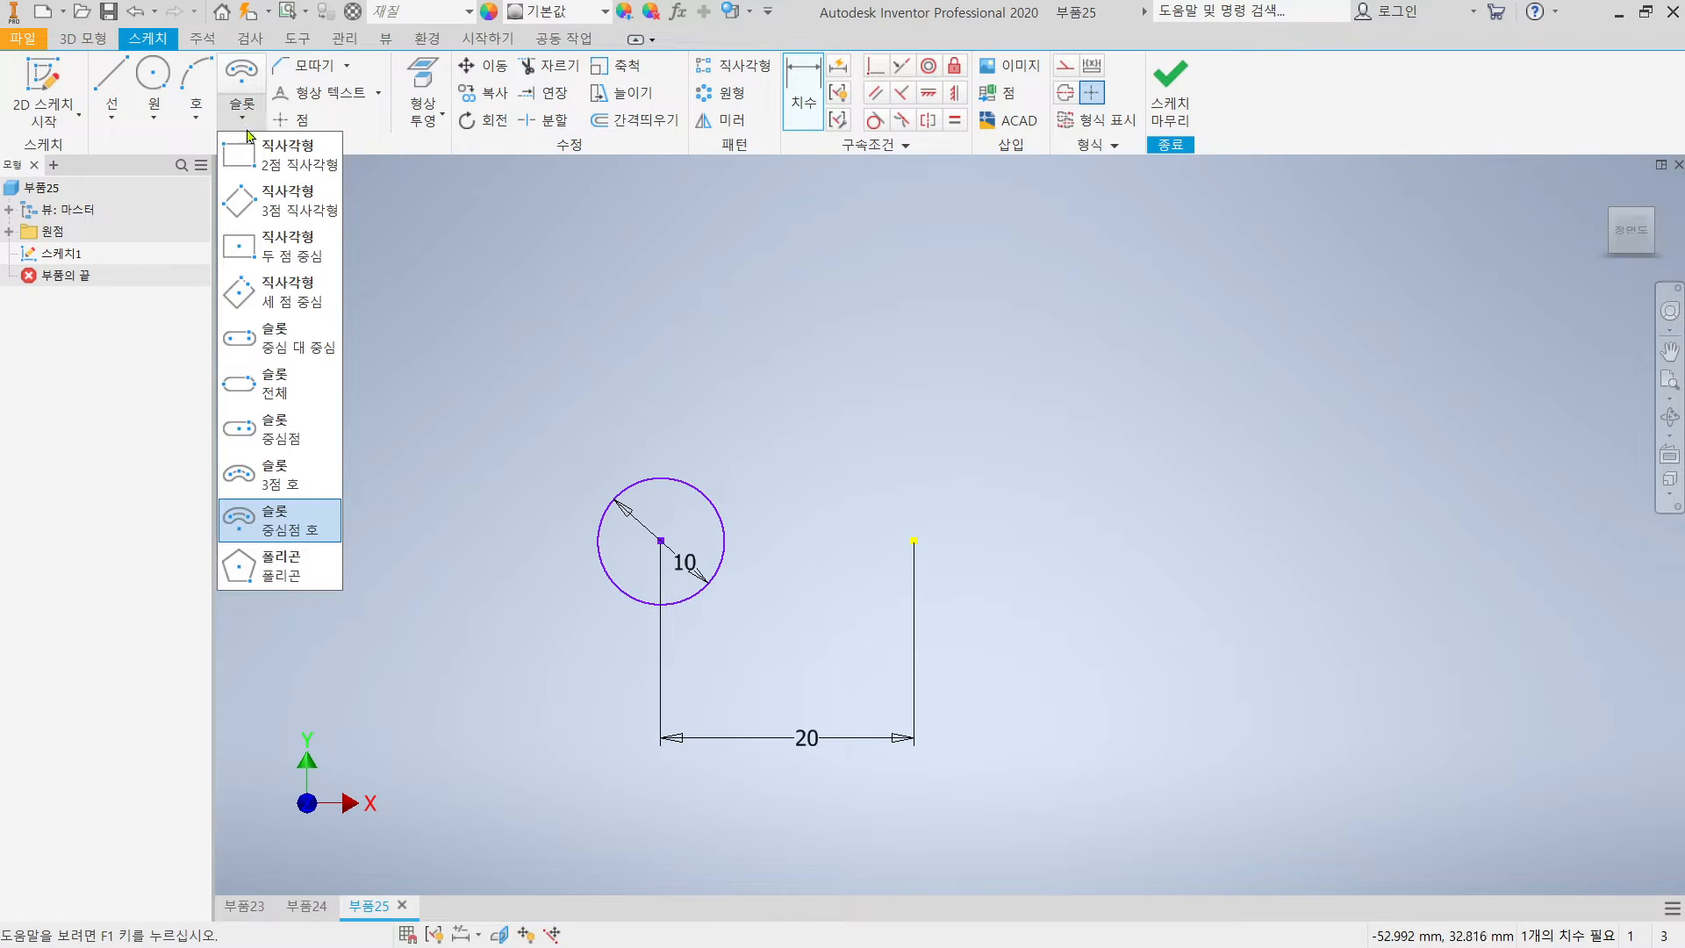
left_click(274, 253)
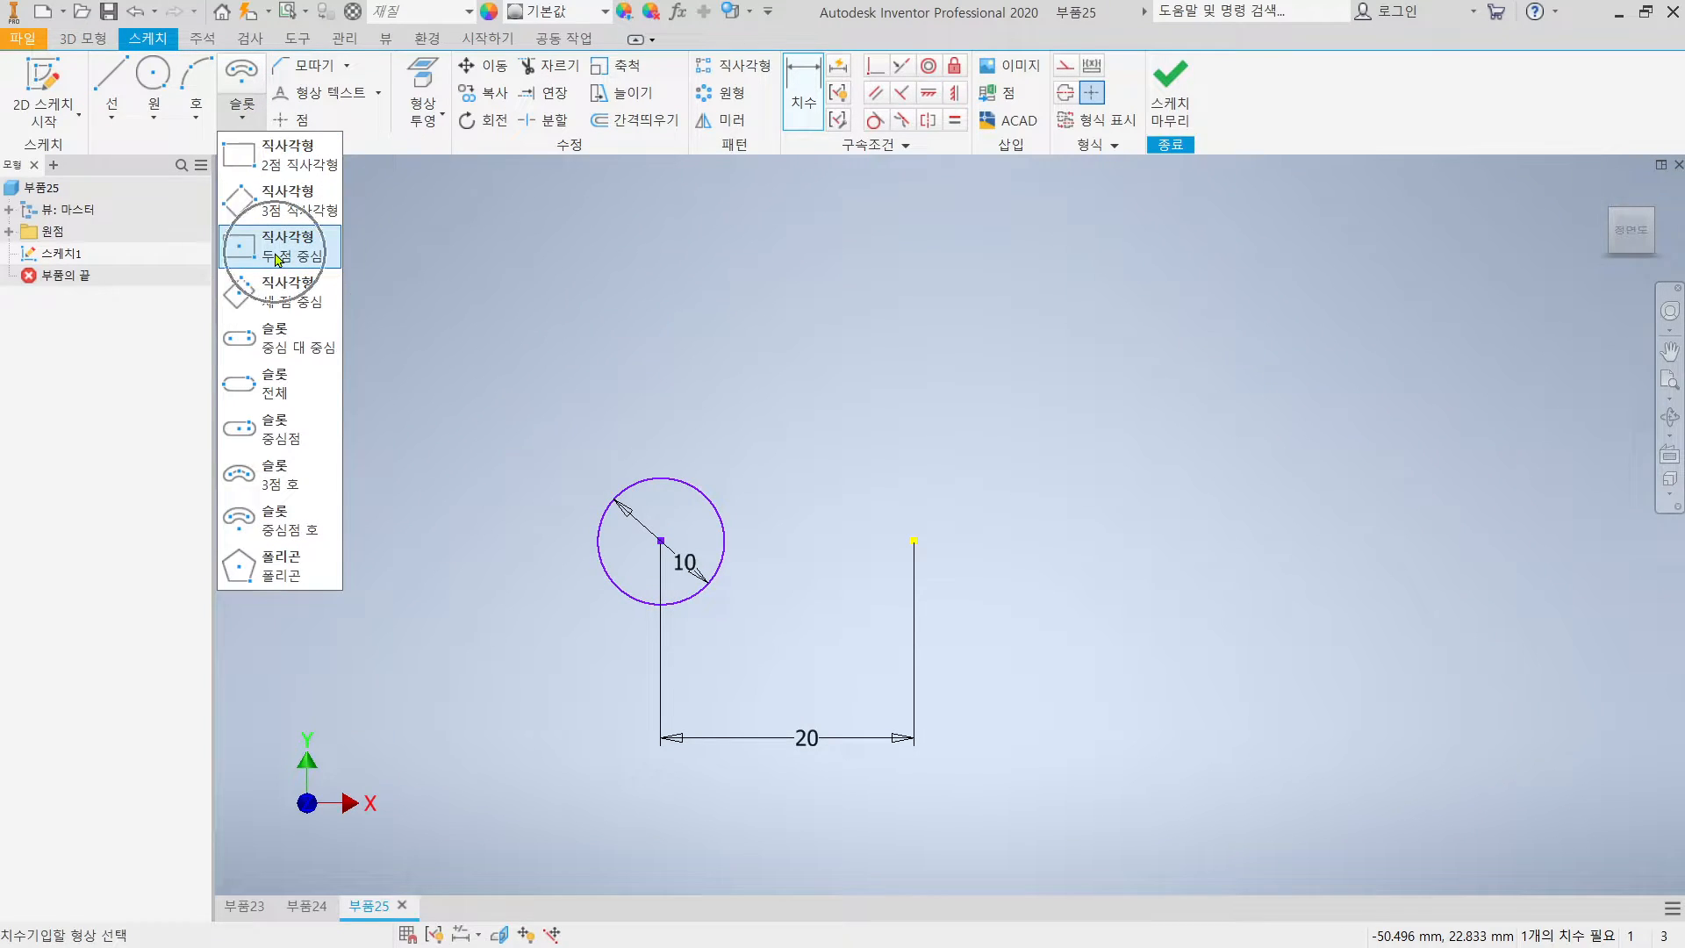
left_click(913, 540)
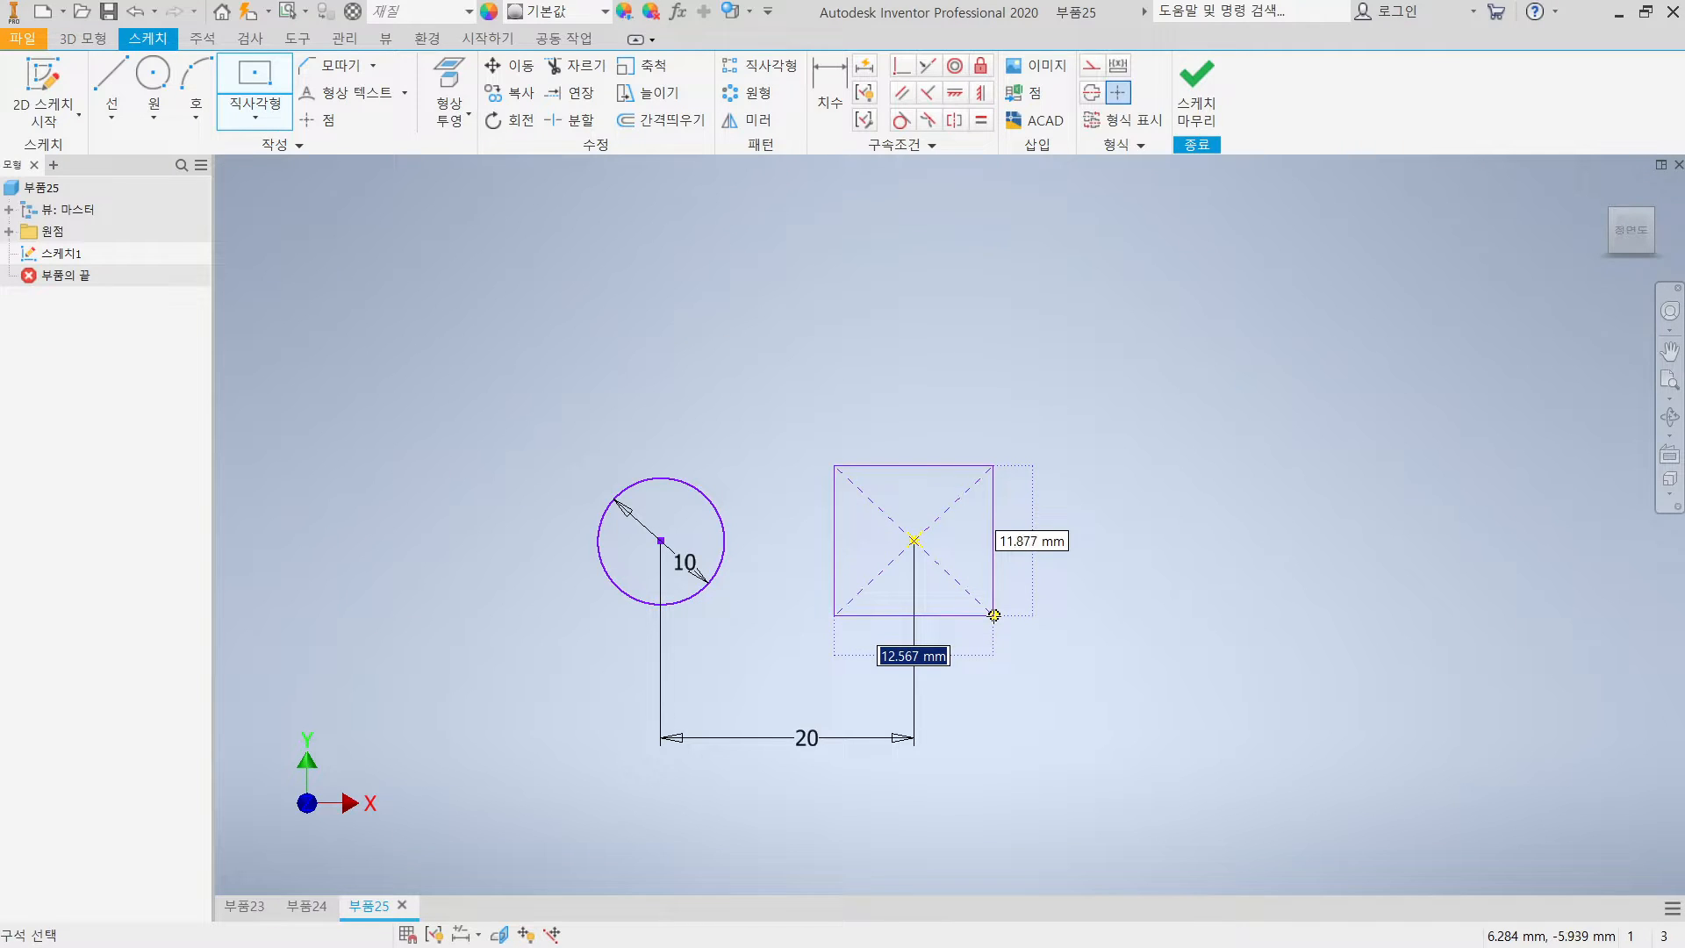
type("10")
key("Tab")
type("10")
key("Tab")
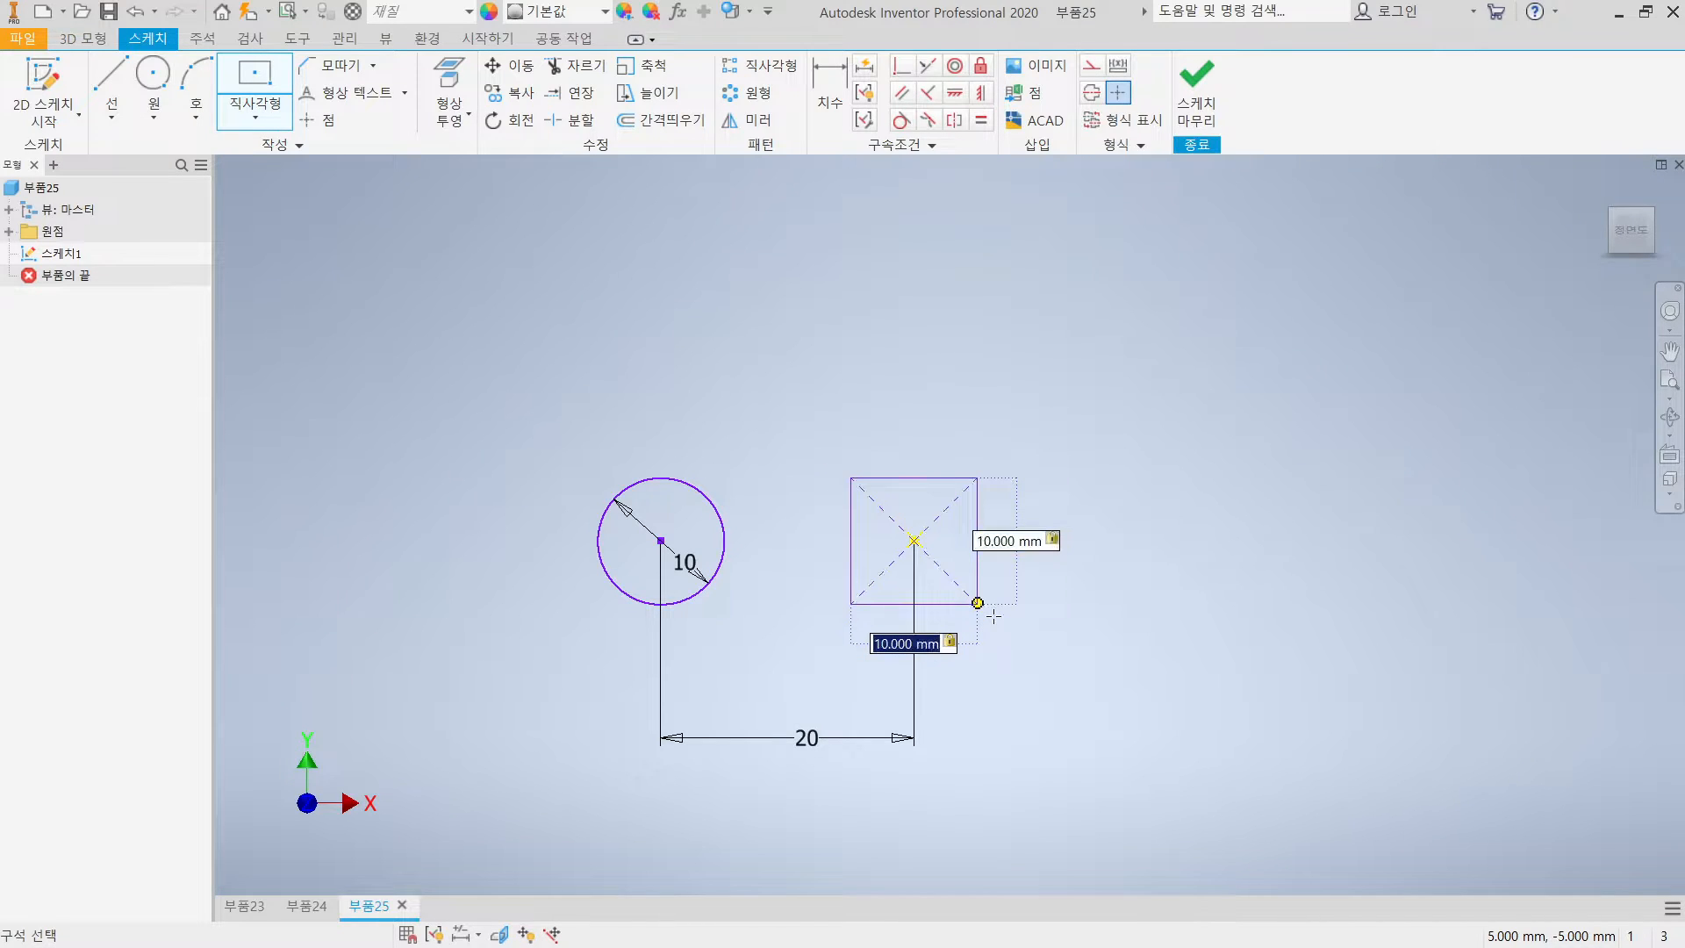
key("Return")
key("Escape")
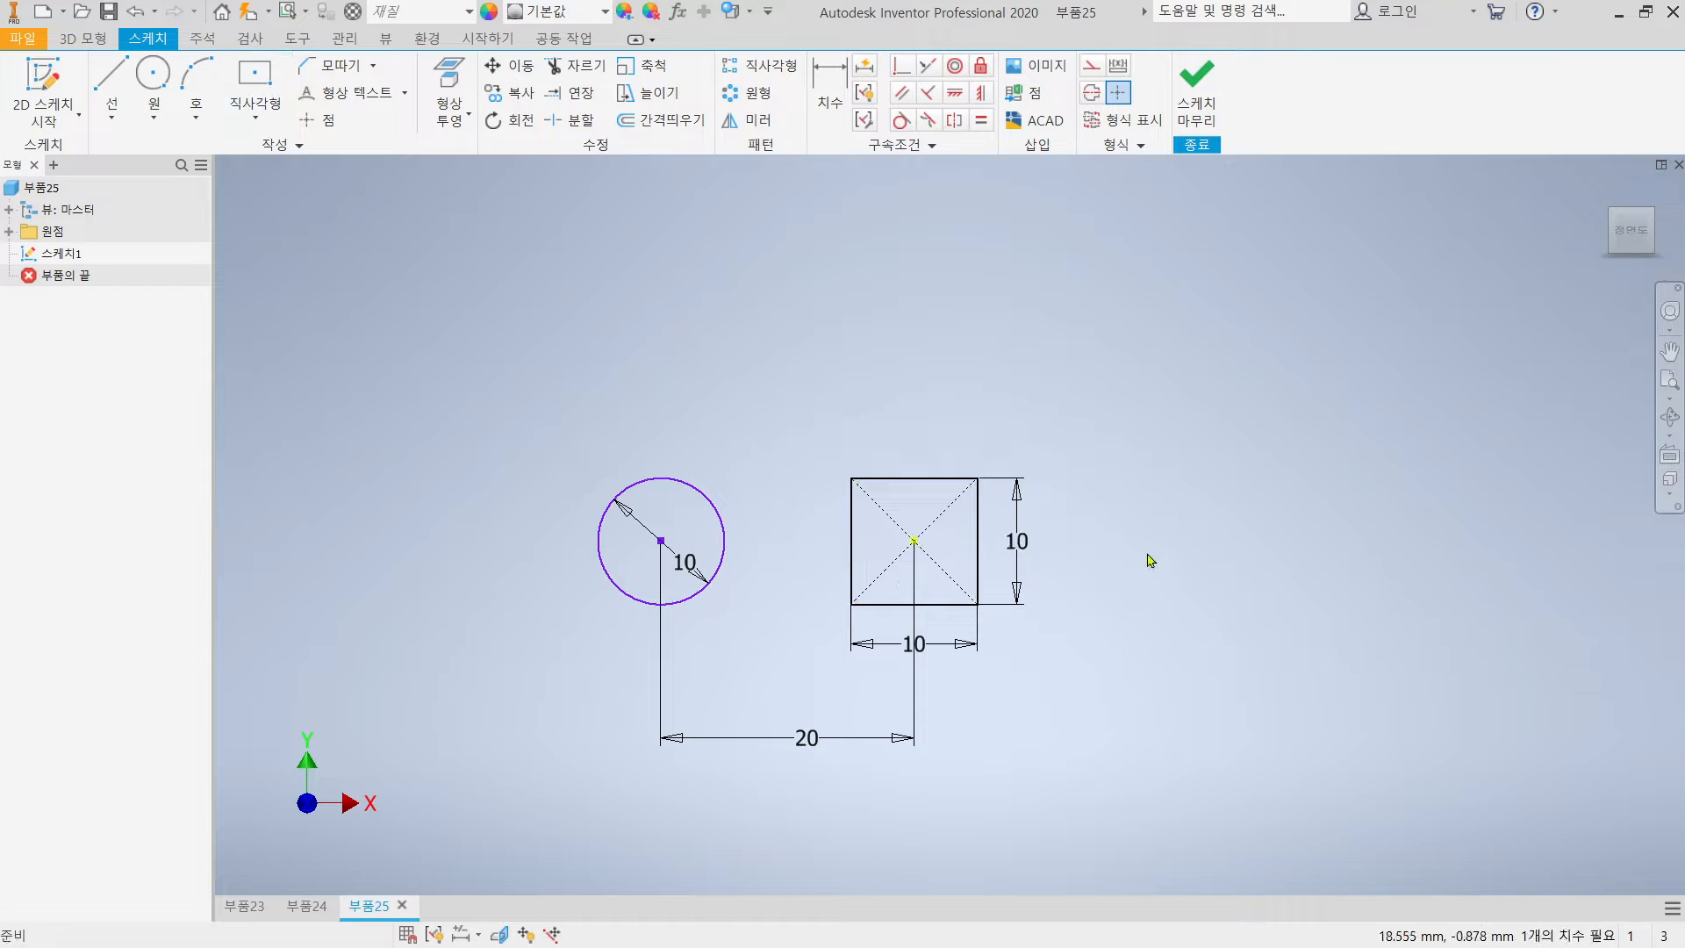
Constrain the circle's centre horizontally to the square's centre at the origin and finish the sketch
middle_click_drag(1147, 561, 1166, 536)
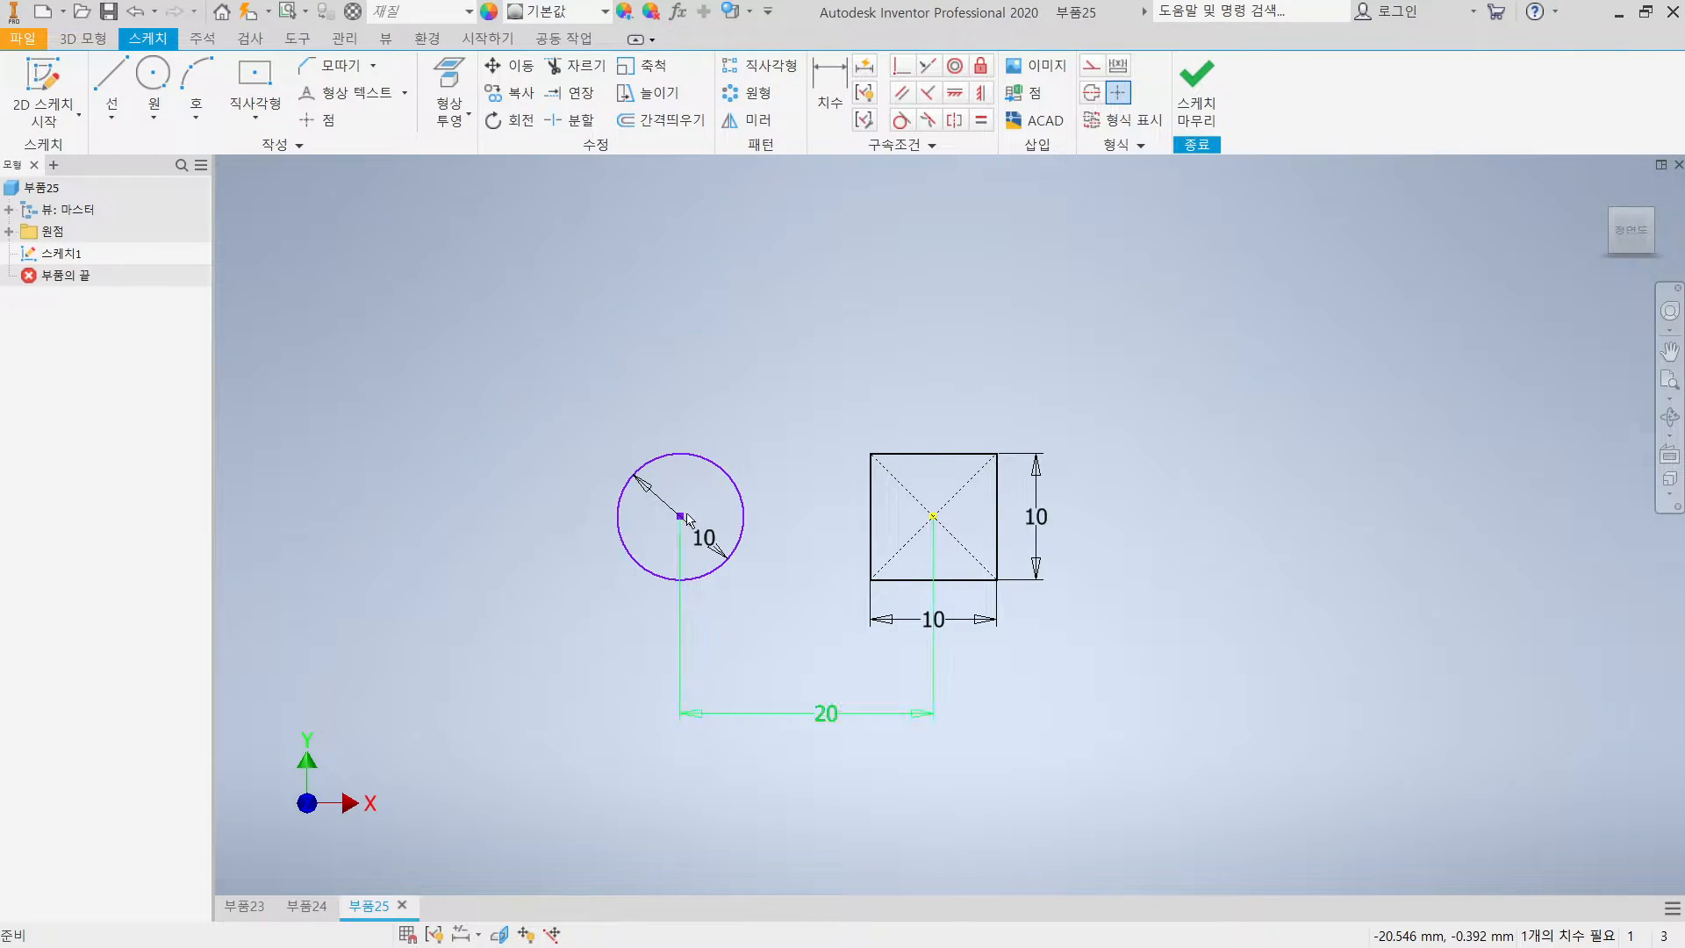
left_click(955, 92)
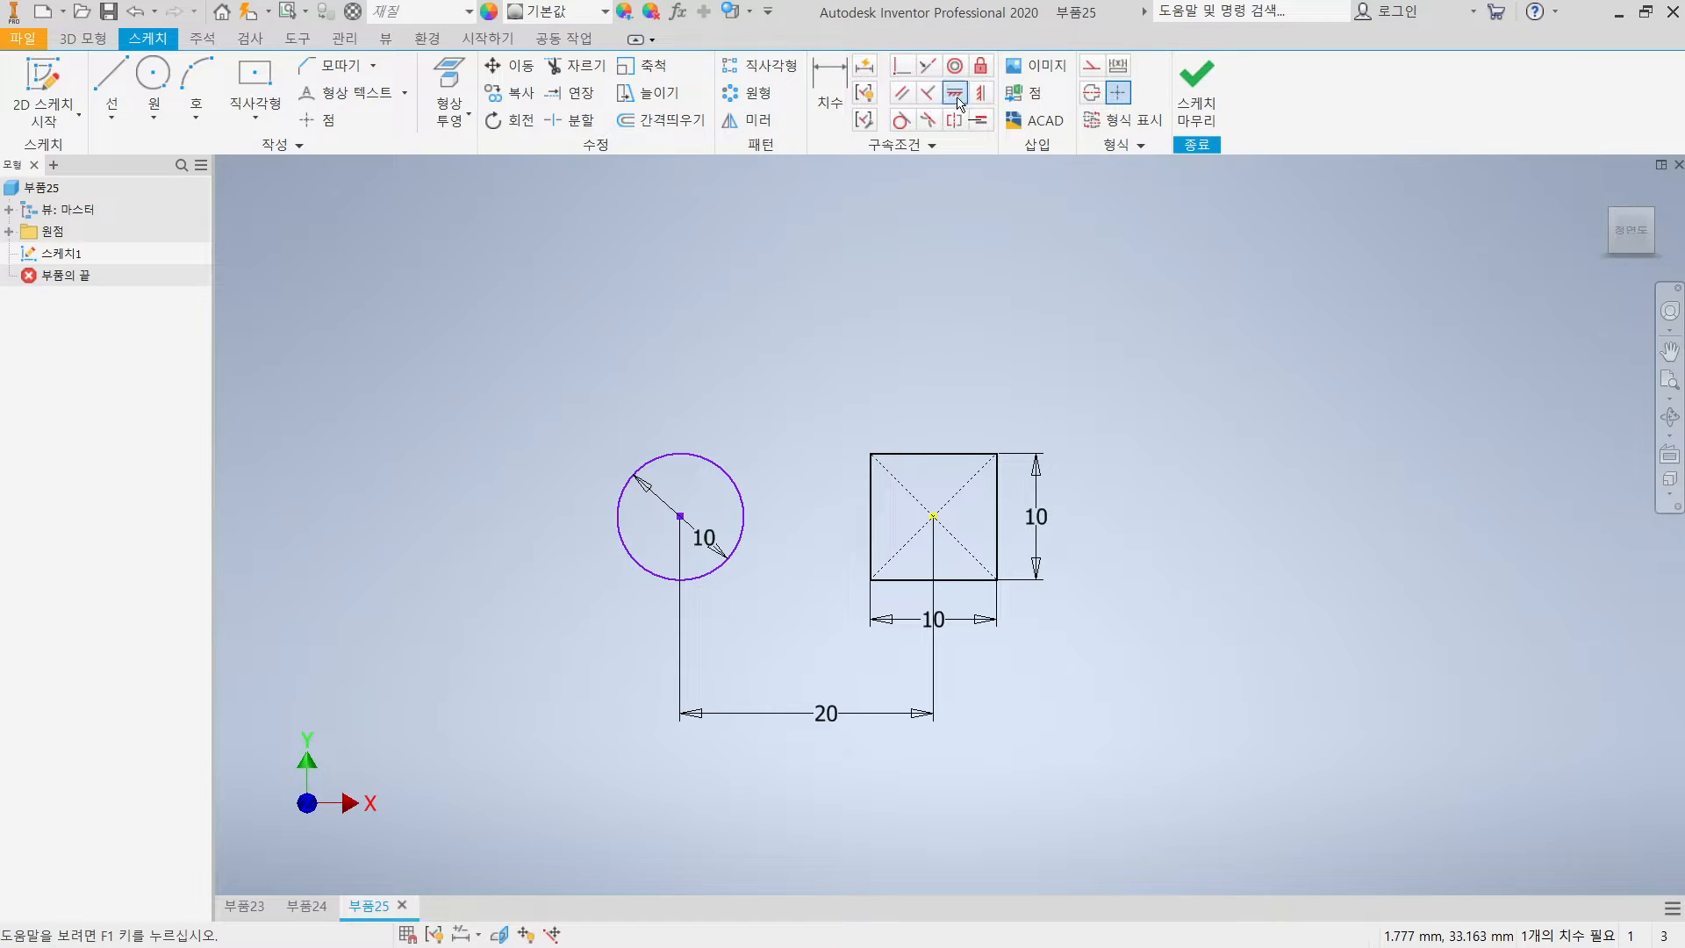
left_click(680, 516)
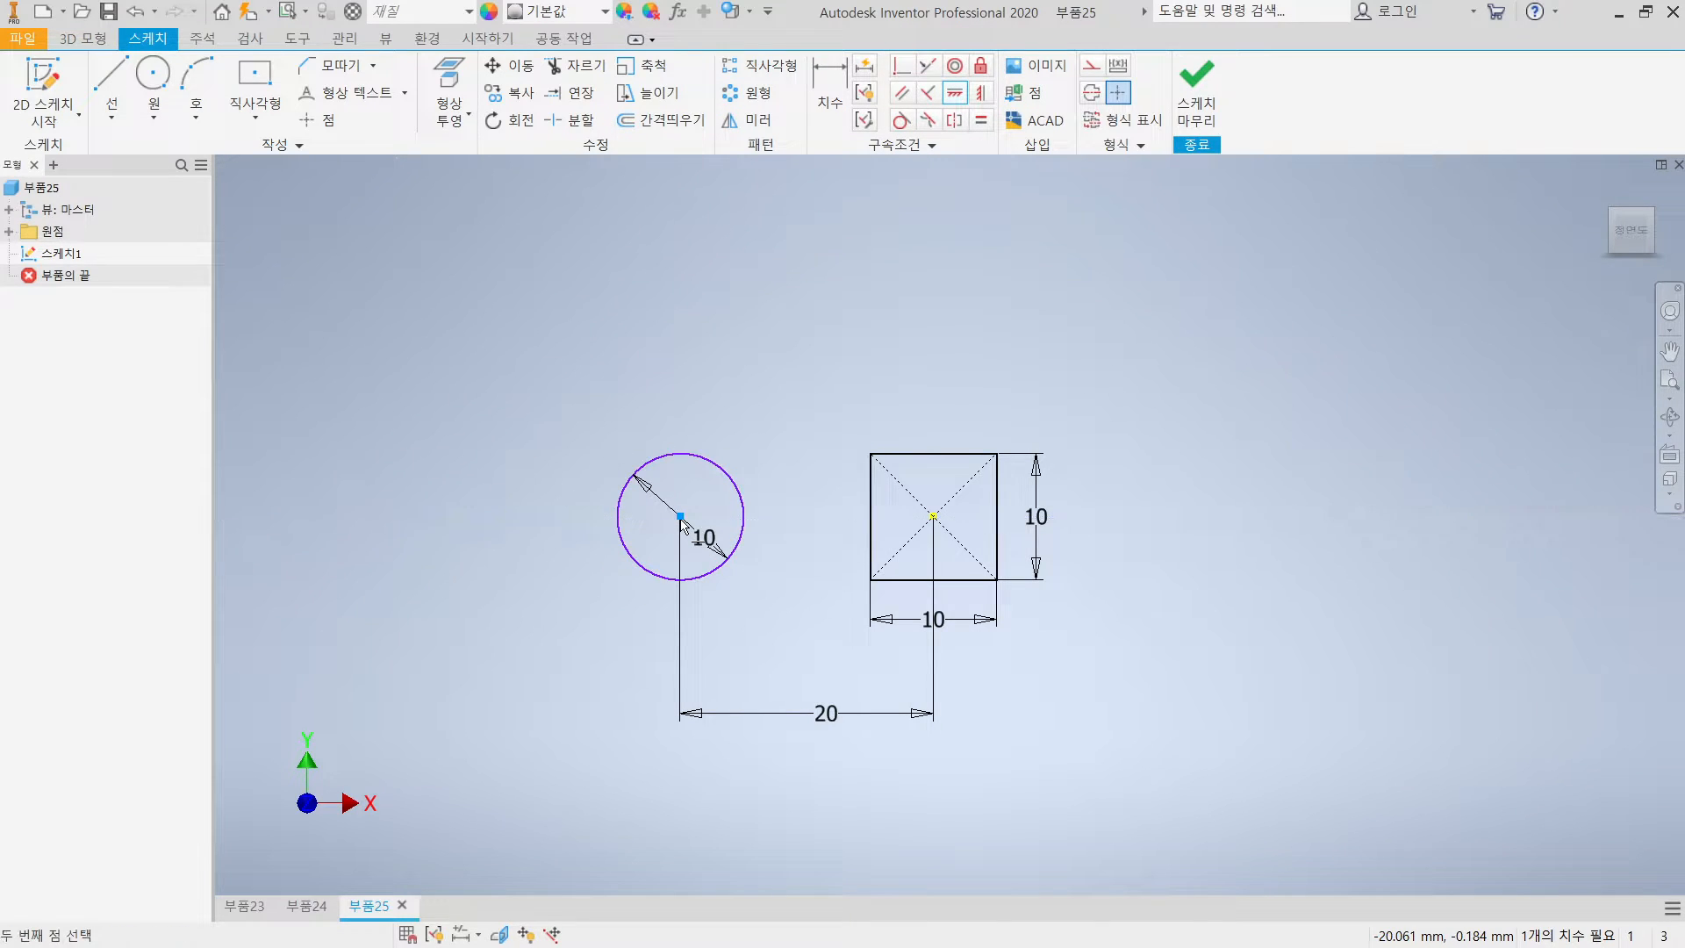
left_click(932, 517)
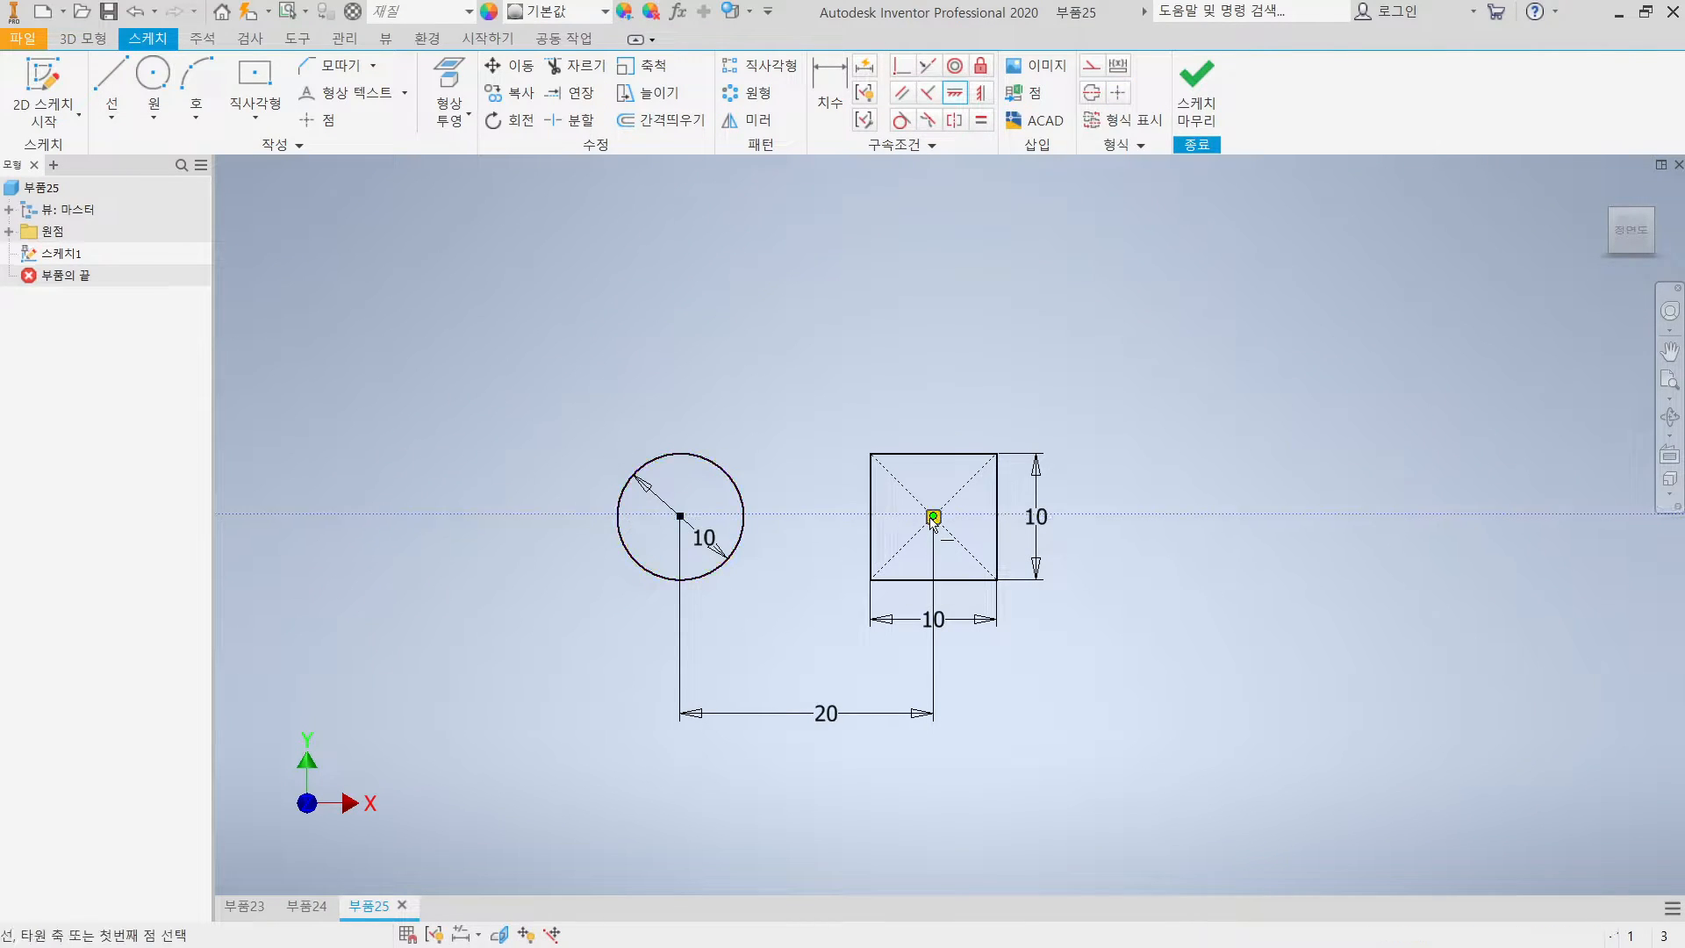
left_click(1183, 66)
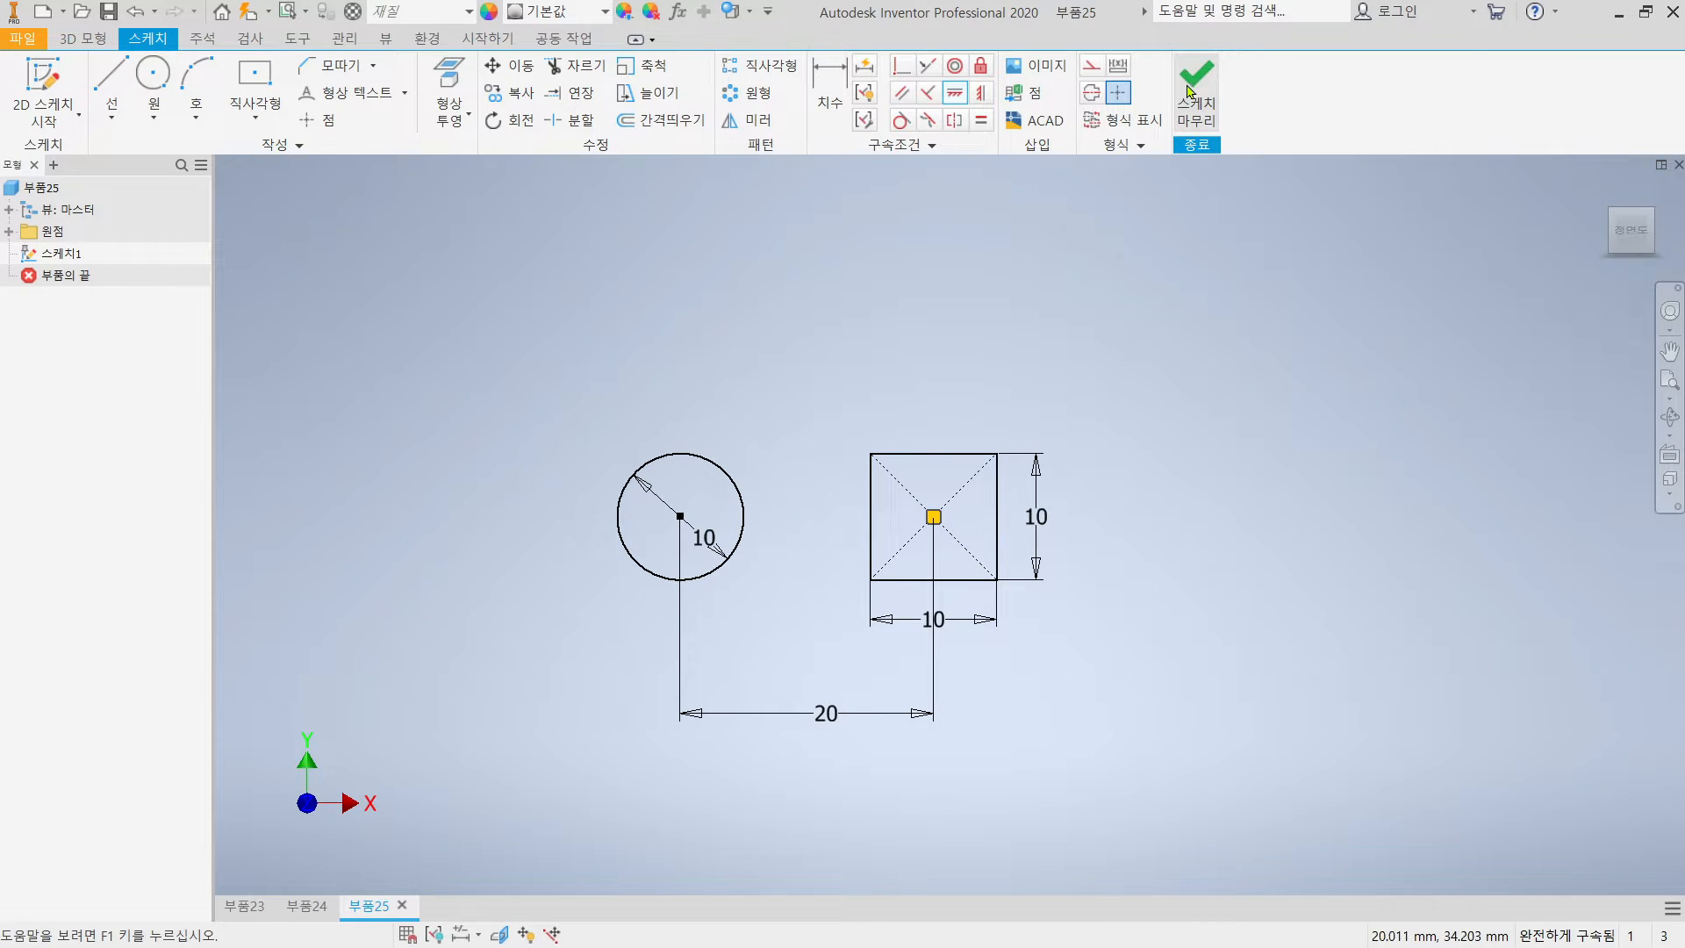
Extrude only the circle profile 10 mm in the default direction
scroll(715, 595, "up", 3)
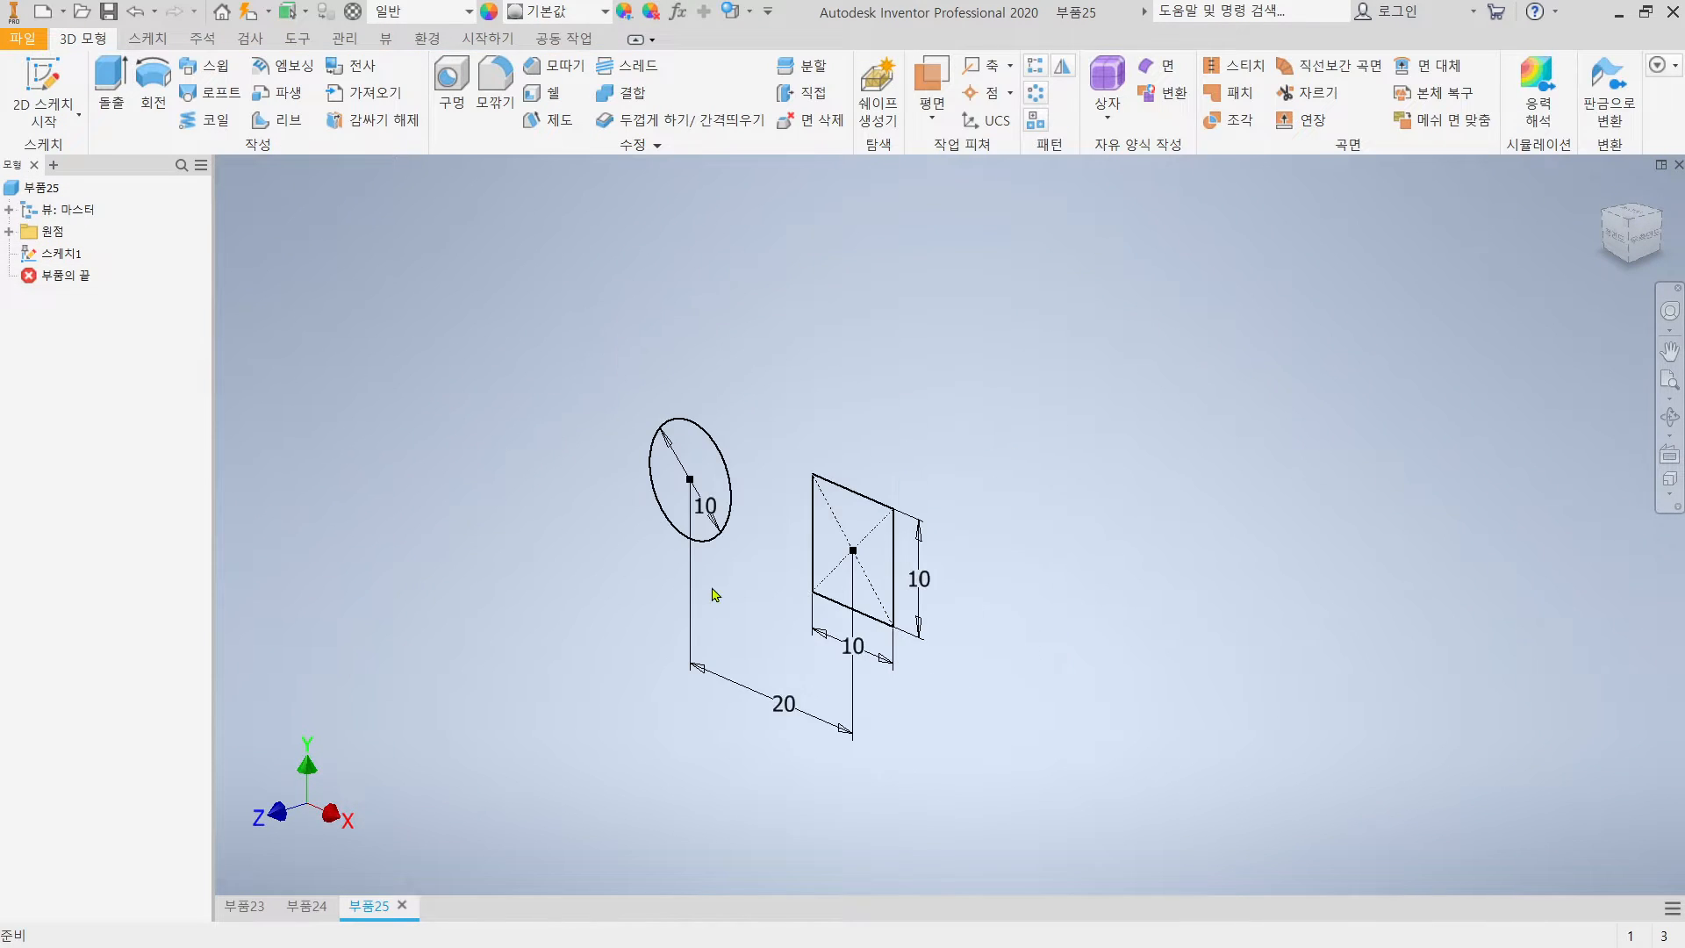
key("e")
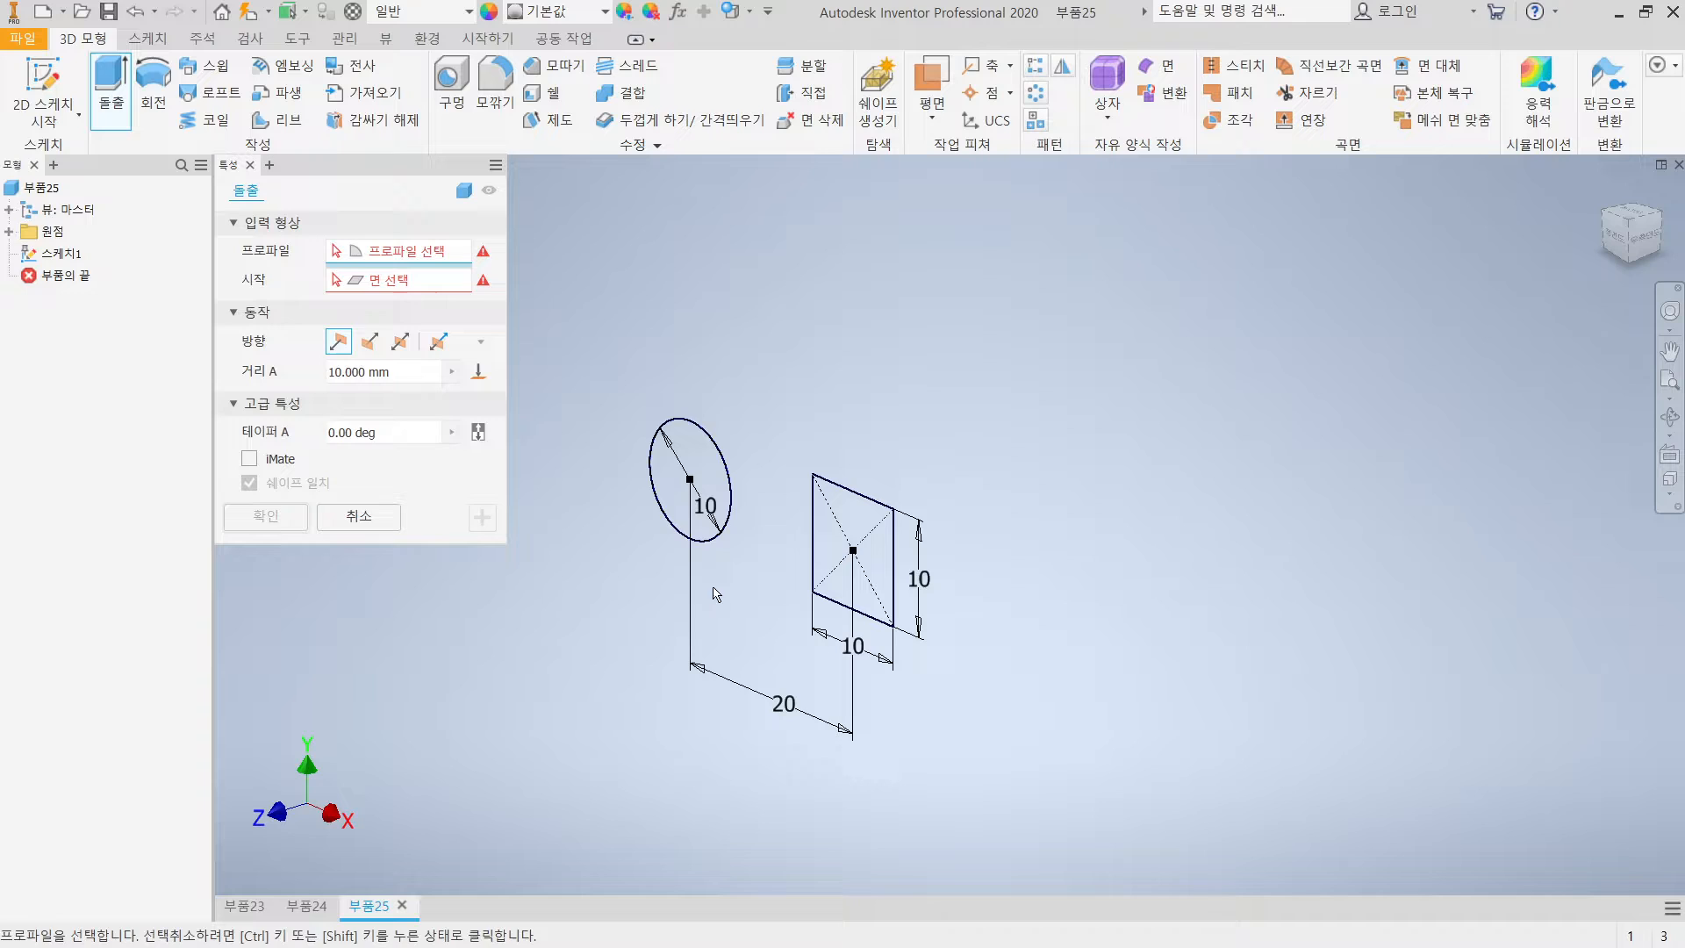
left_click(711, 479)
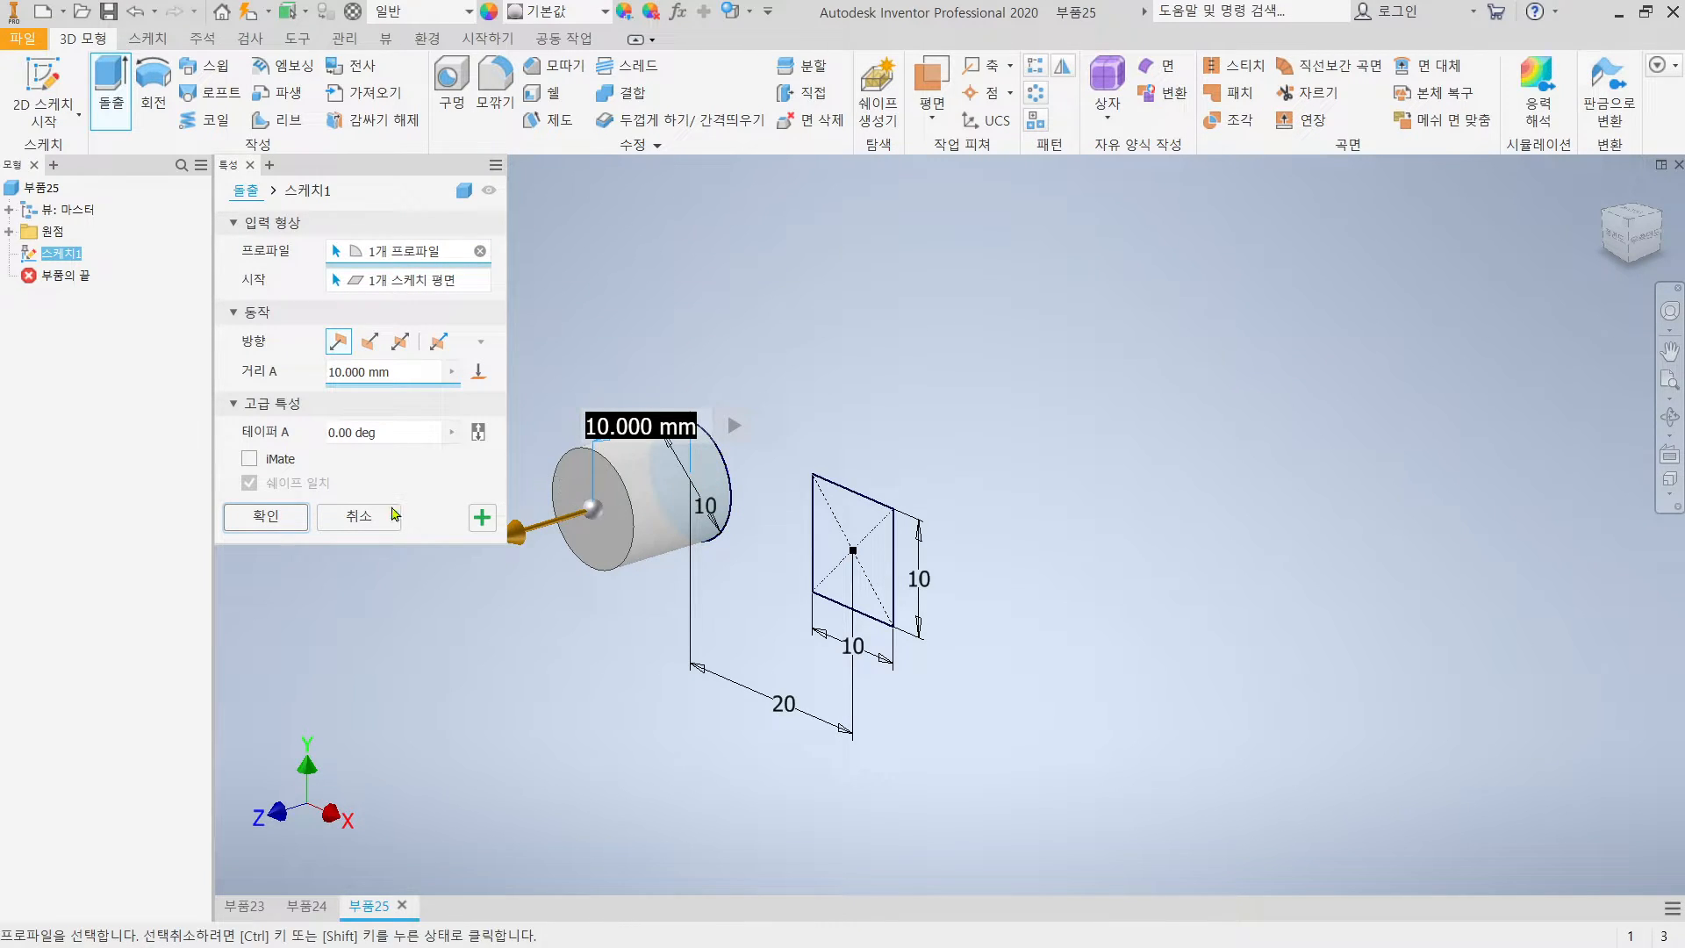
left_click(266, 526)
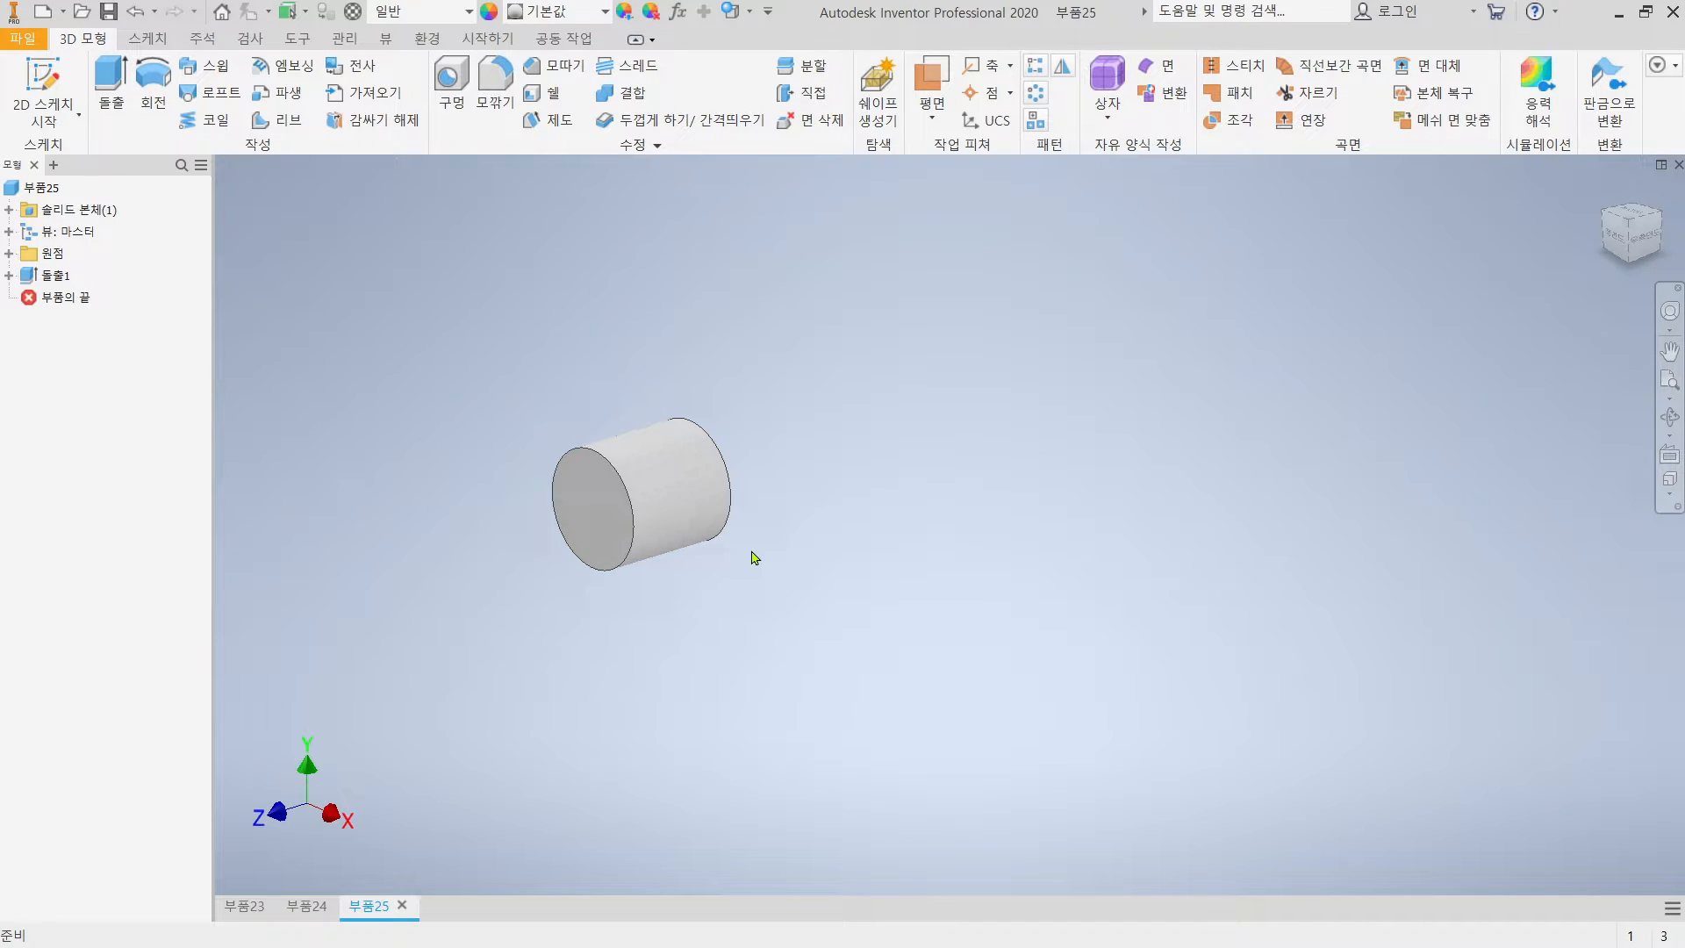
Inspect 스케치1 under 돌출1 in sketch editing mode and return to the part
left_click(9, 276)
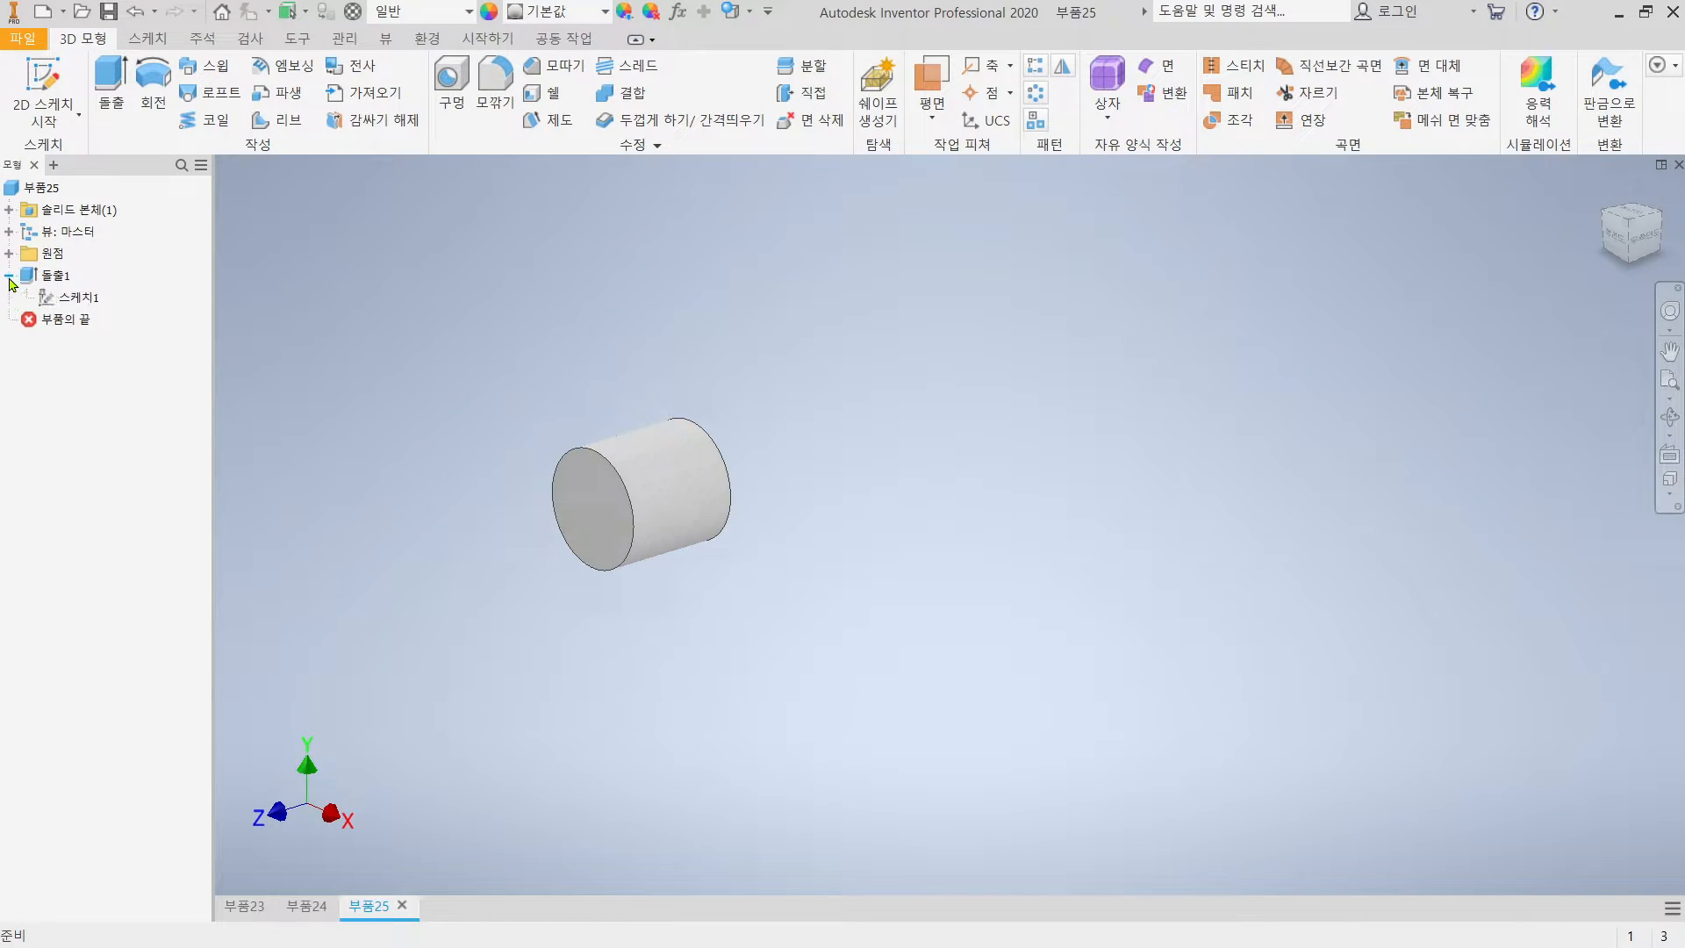
double_click(79, 298)
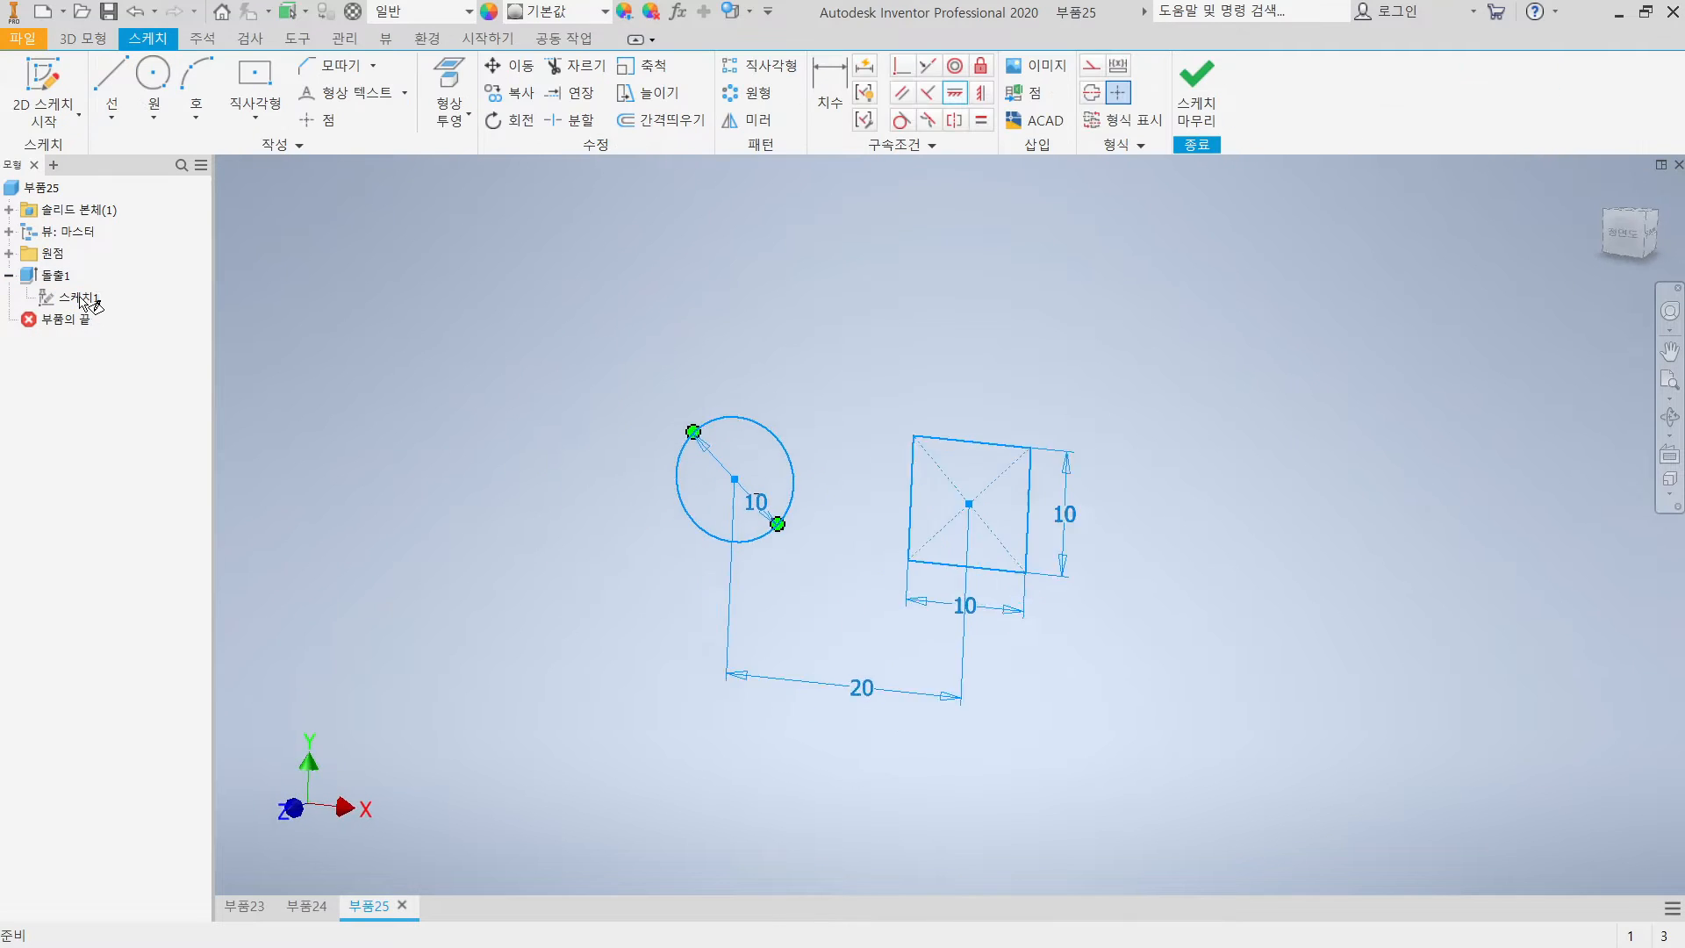
left_click(1196, 87)
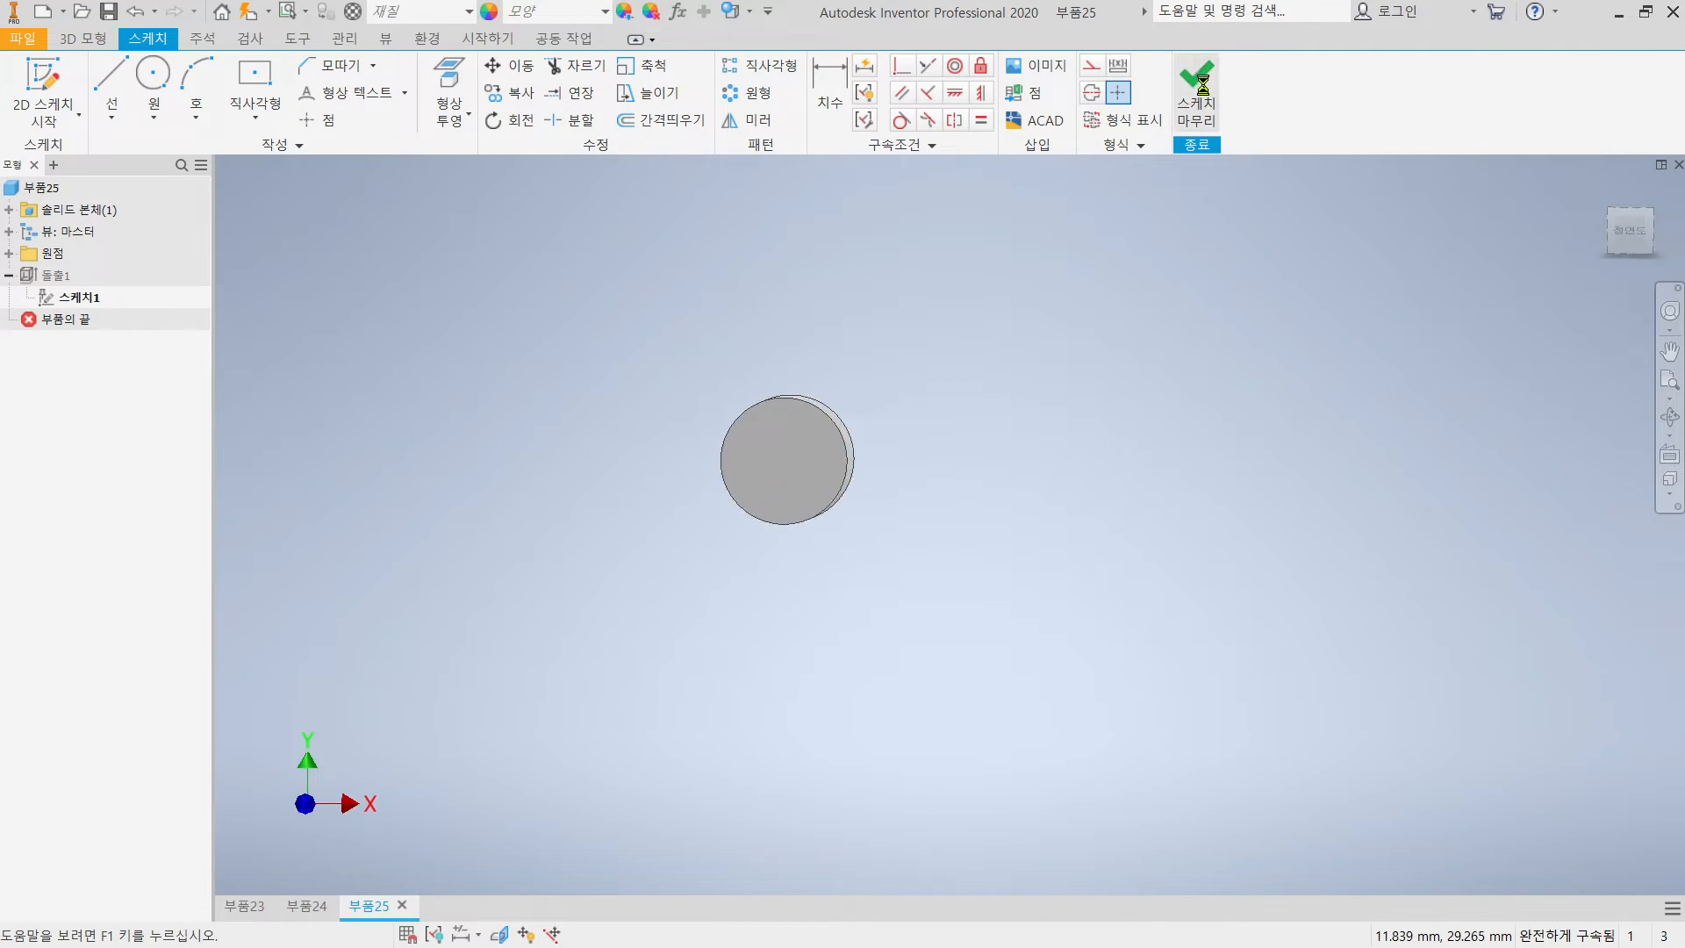
Share 스케치1 from 돌출1 so its profiles can be reused for another feature
left_click(77, 299)
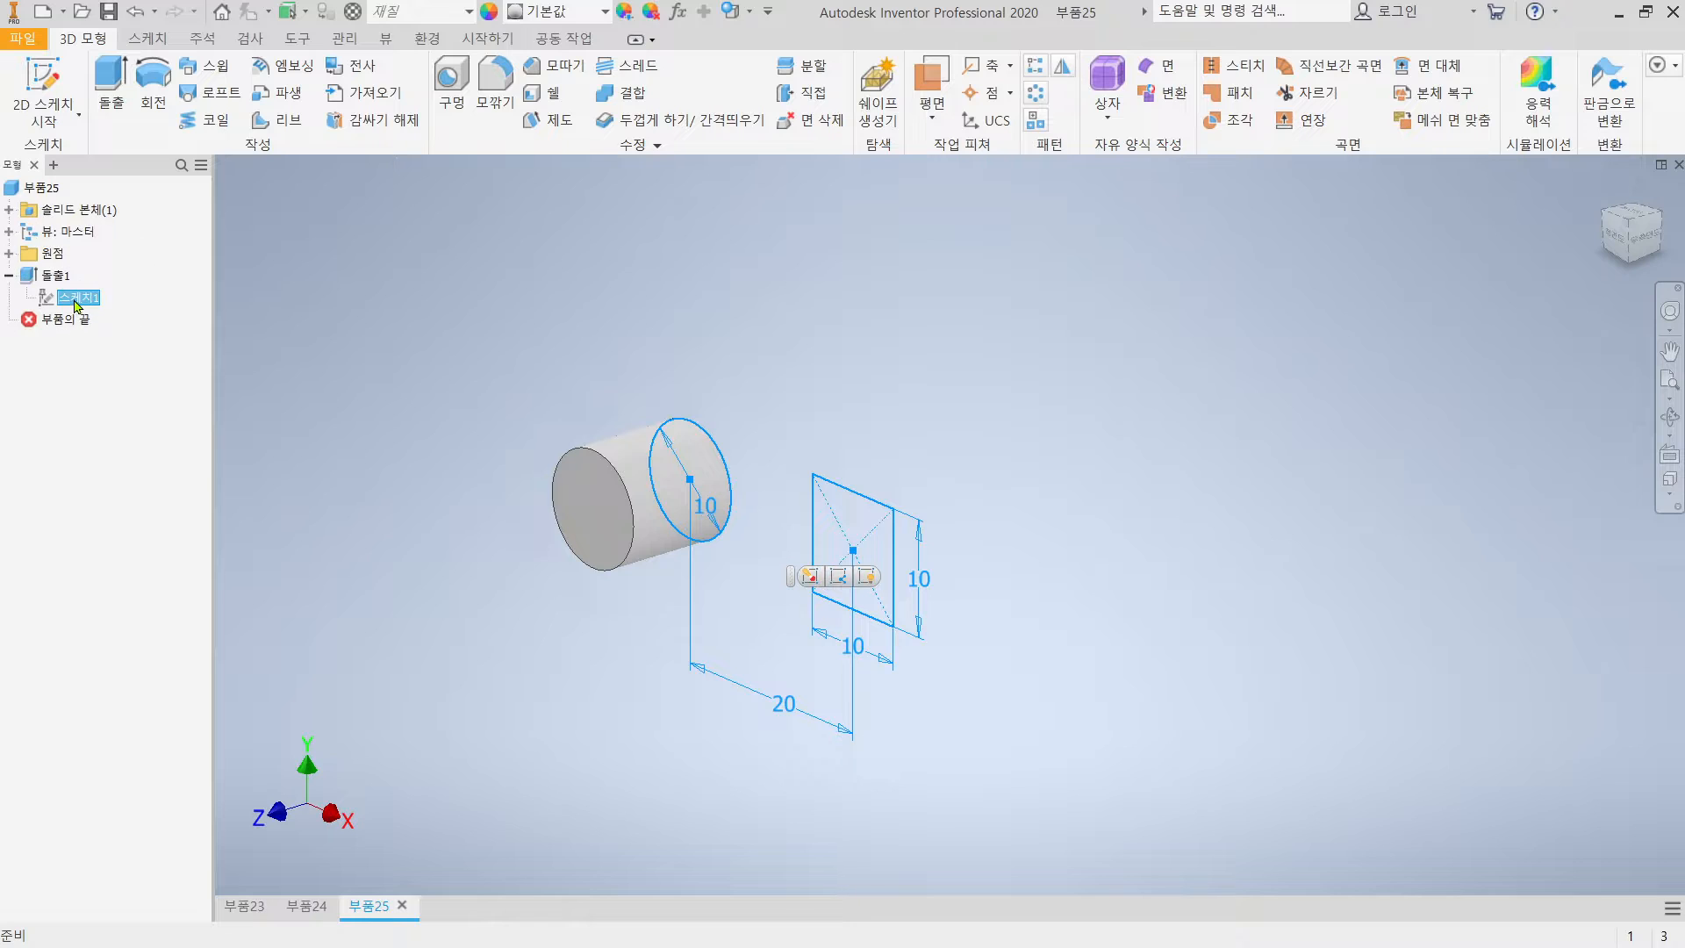
right_click(73, 301)
key("Escape")
right_click(78, 302)
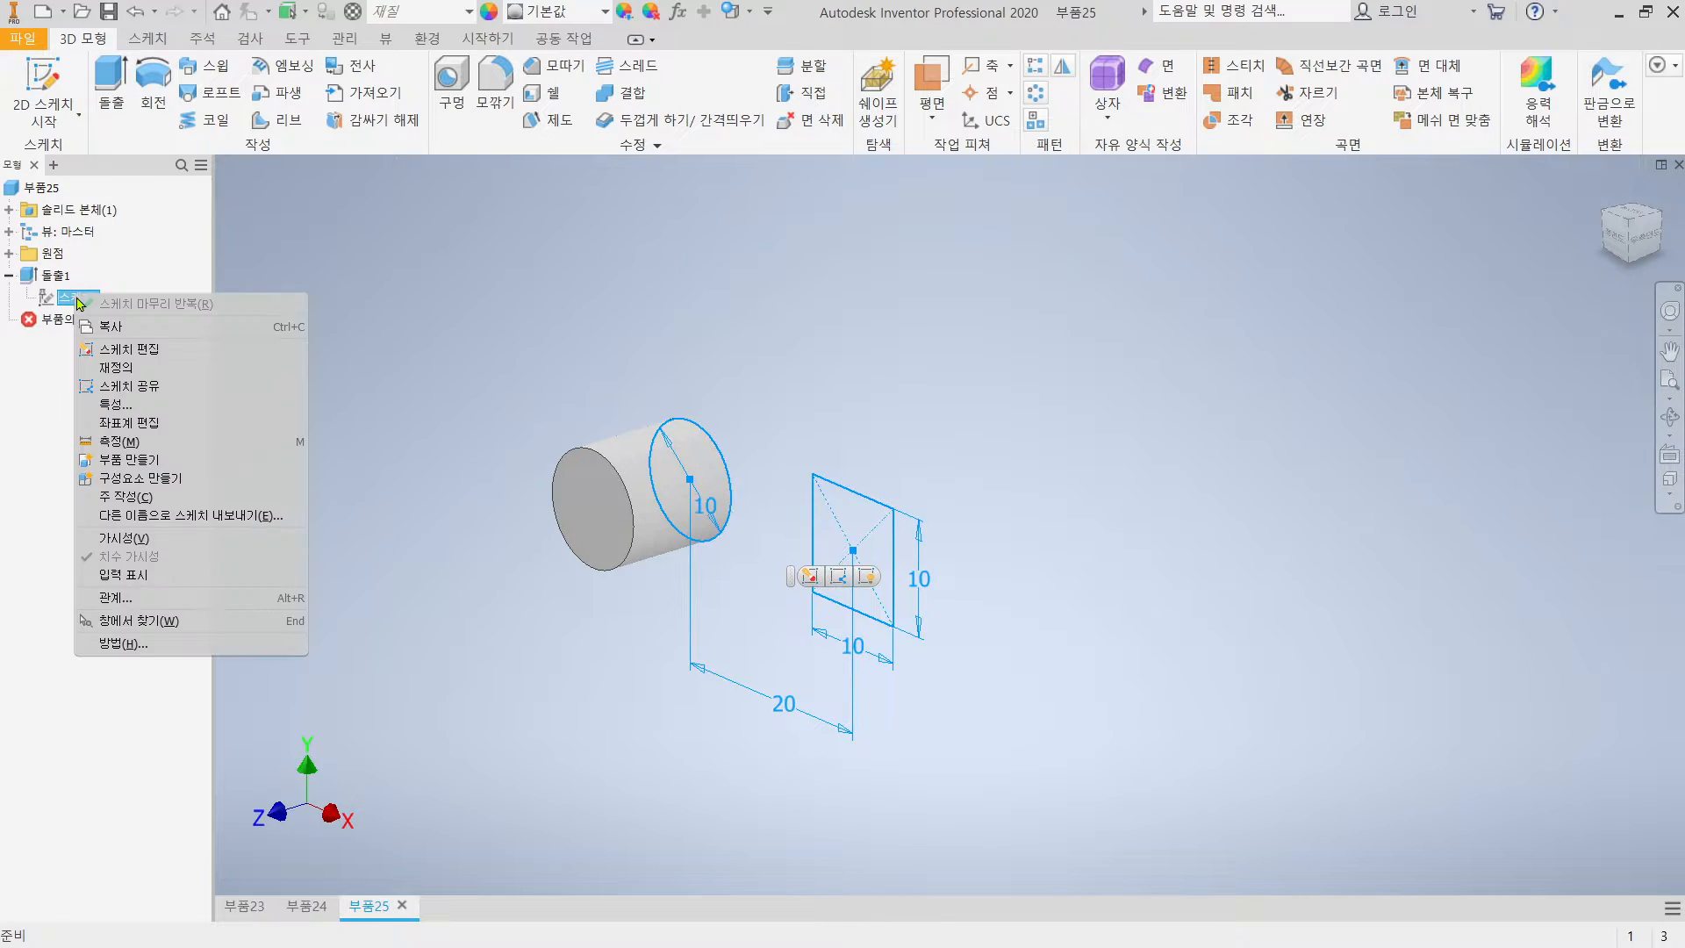
left_click(128, 387)
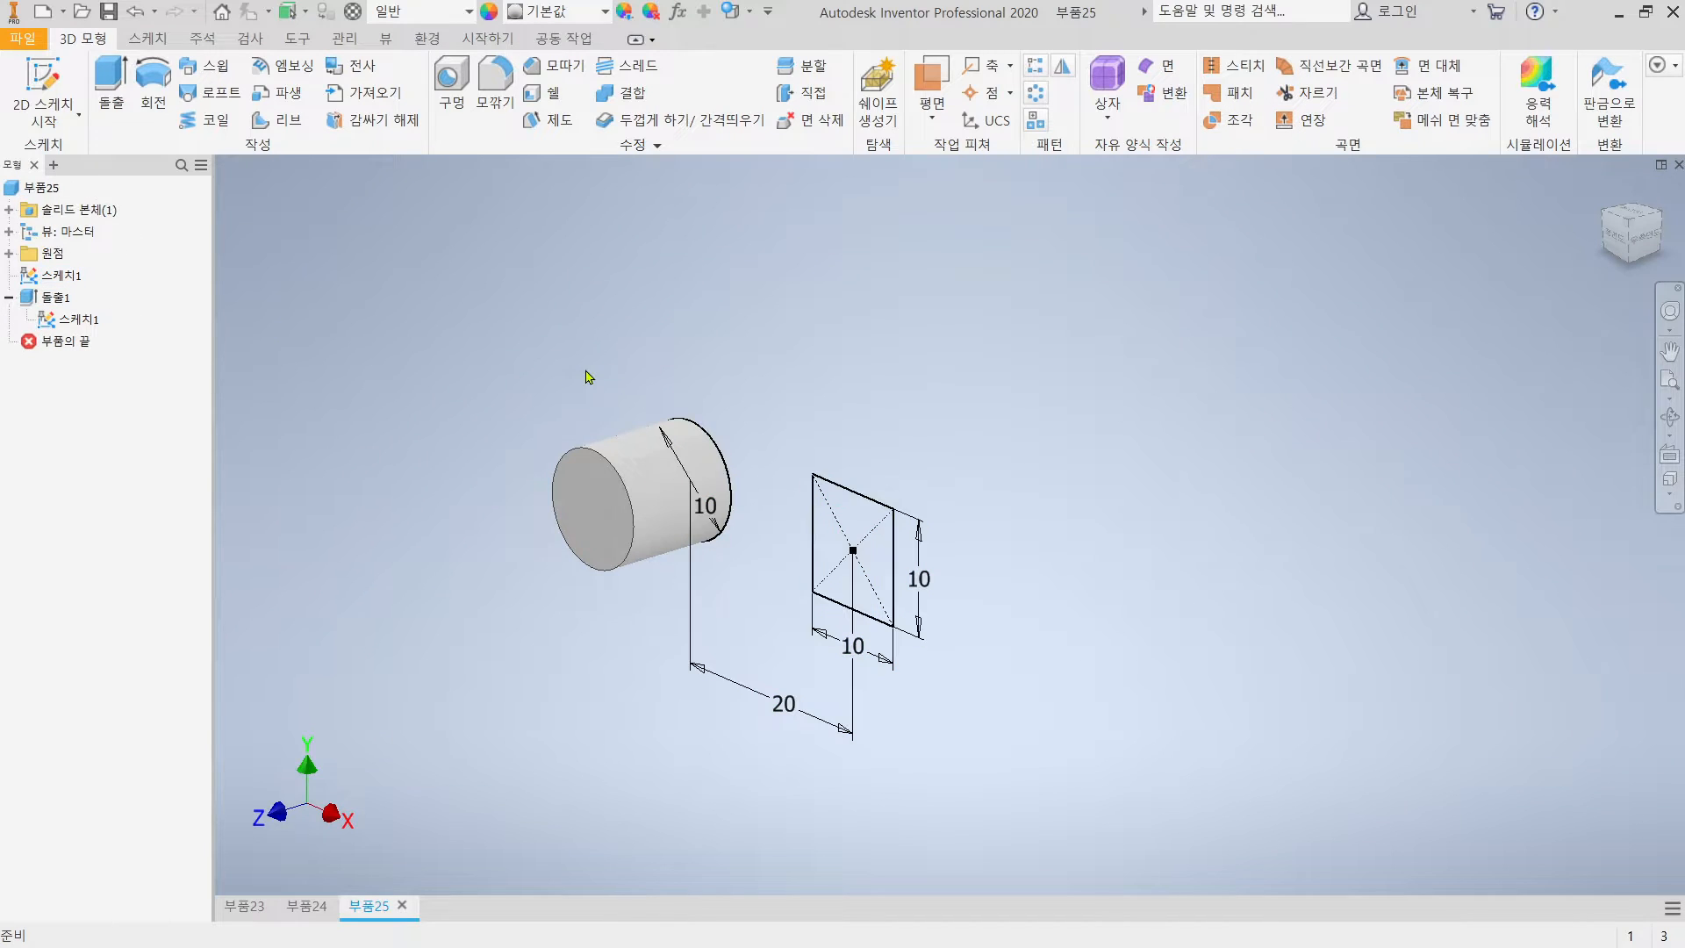
Extrude the square profile of the shared sketch 10 mm as a join
left_click(111, 88)
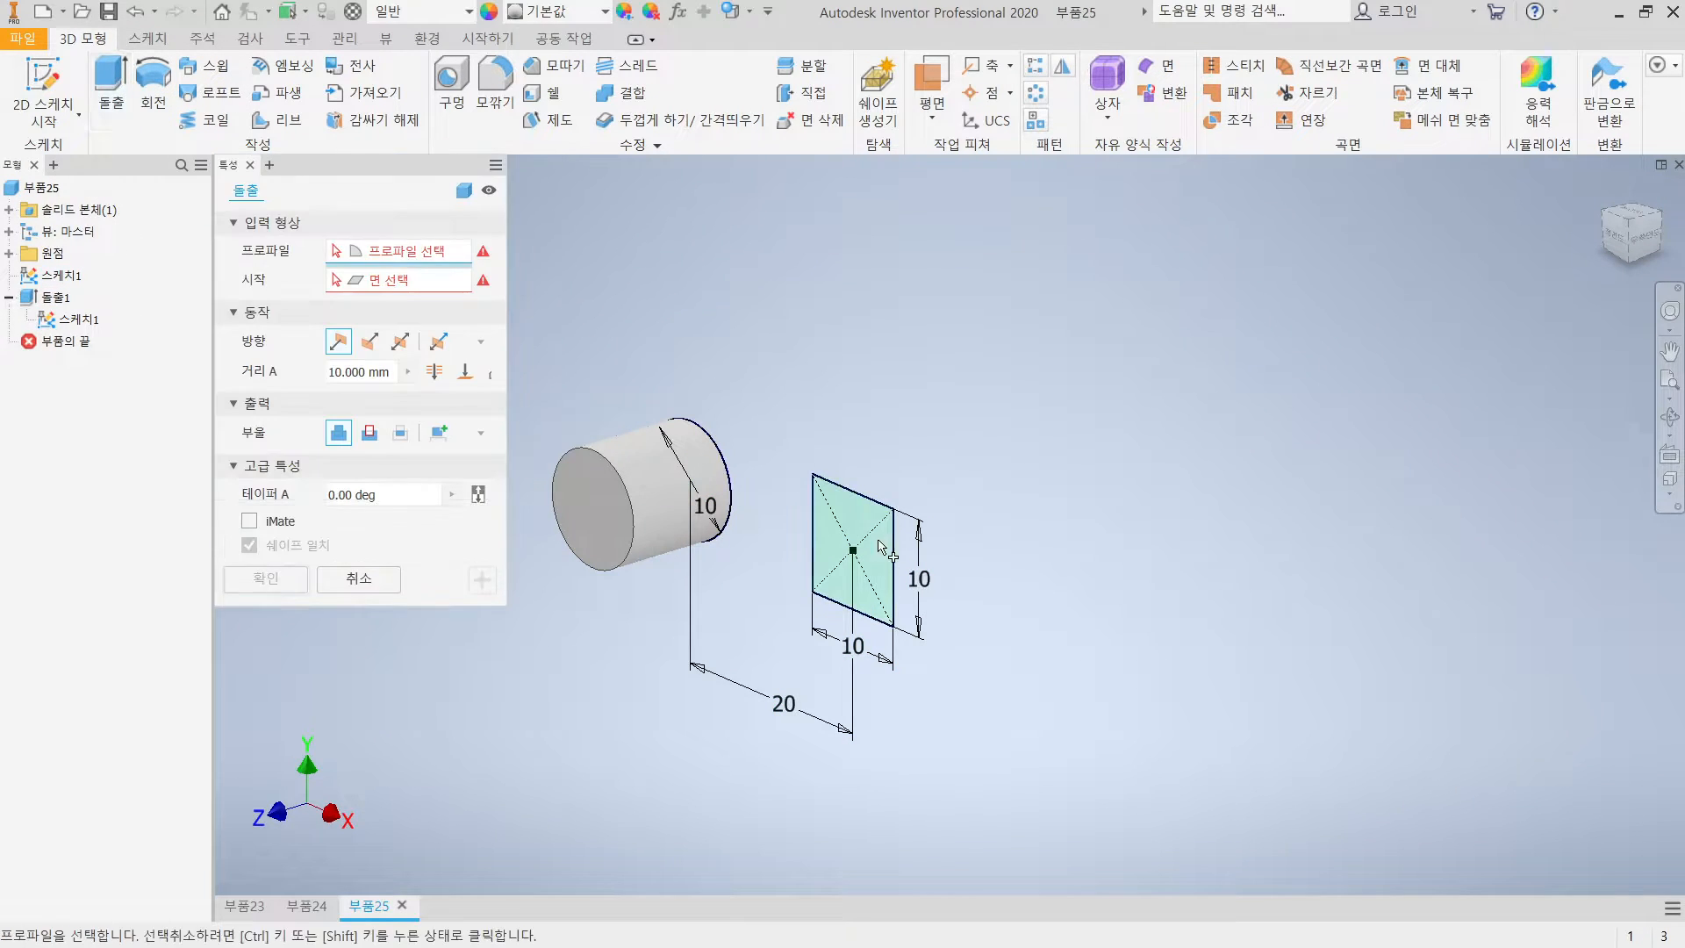
left_click(865, 545)
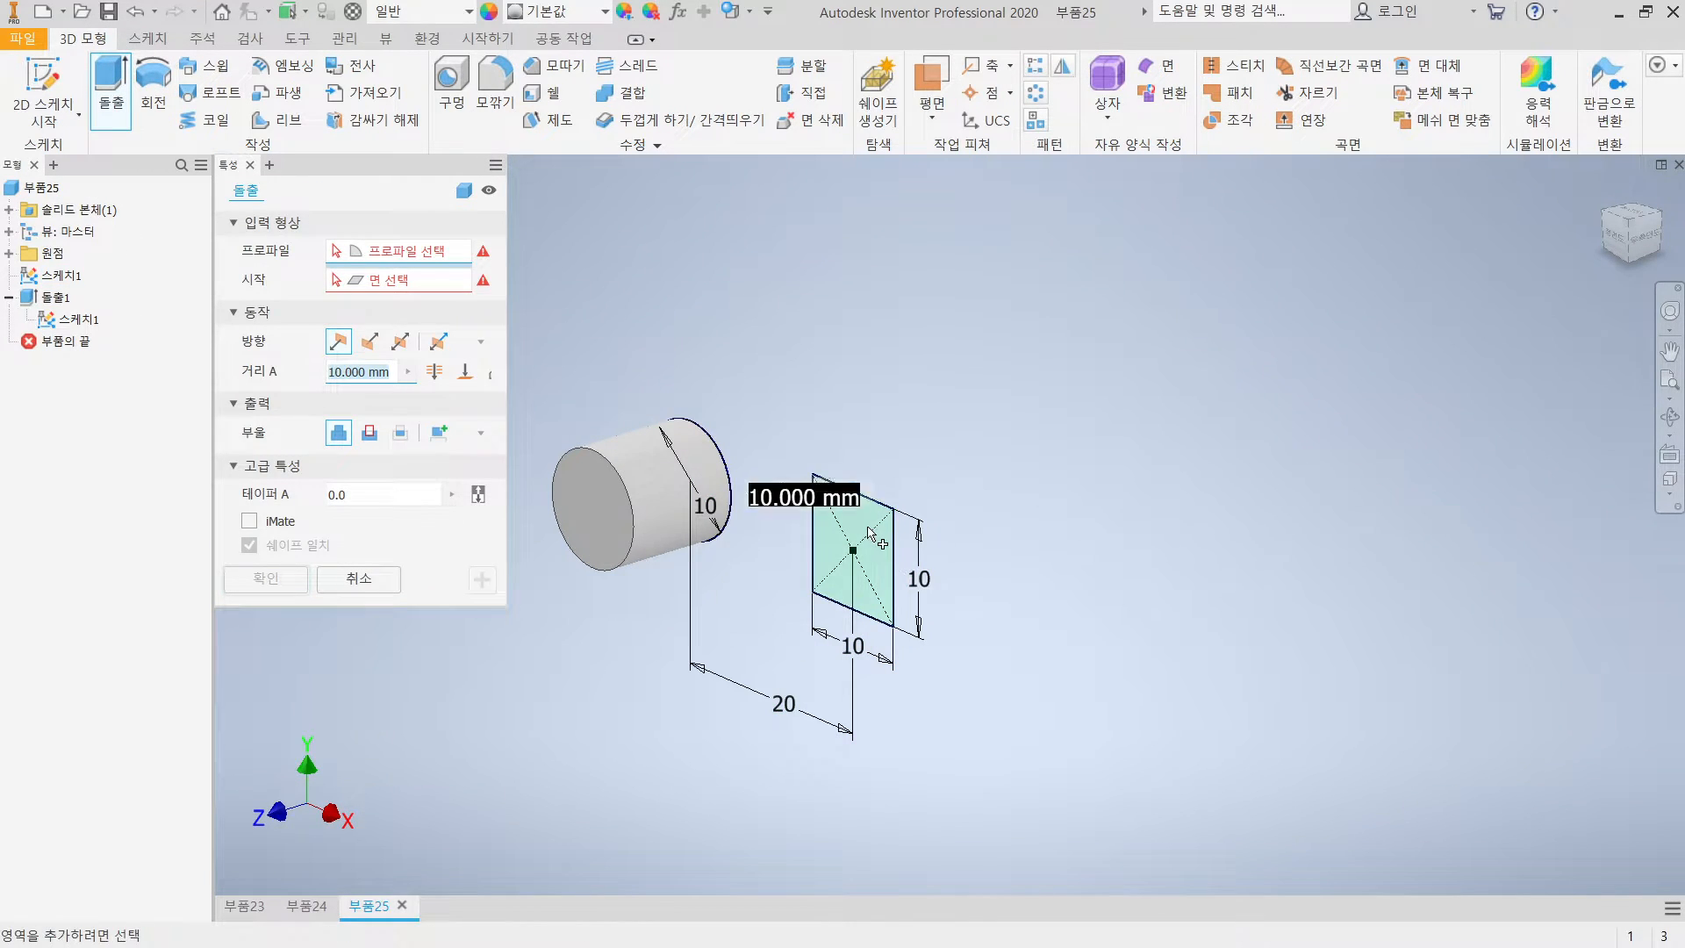
left_click(265, 578)
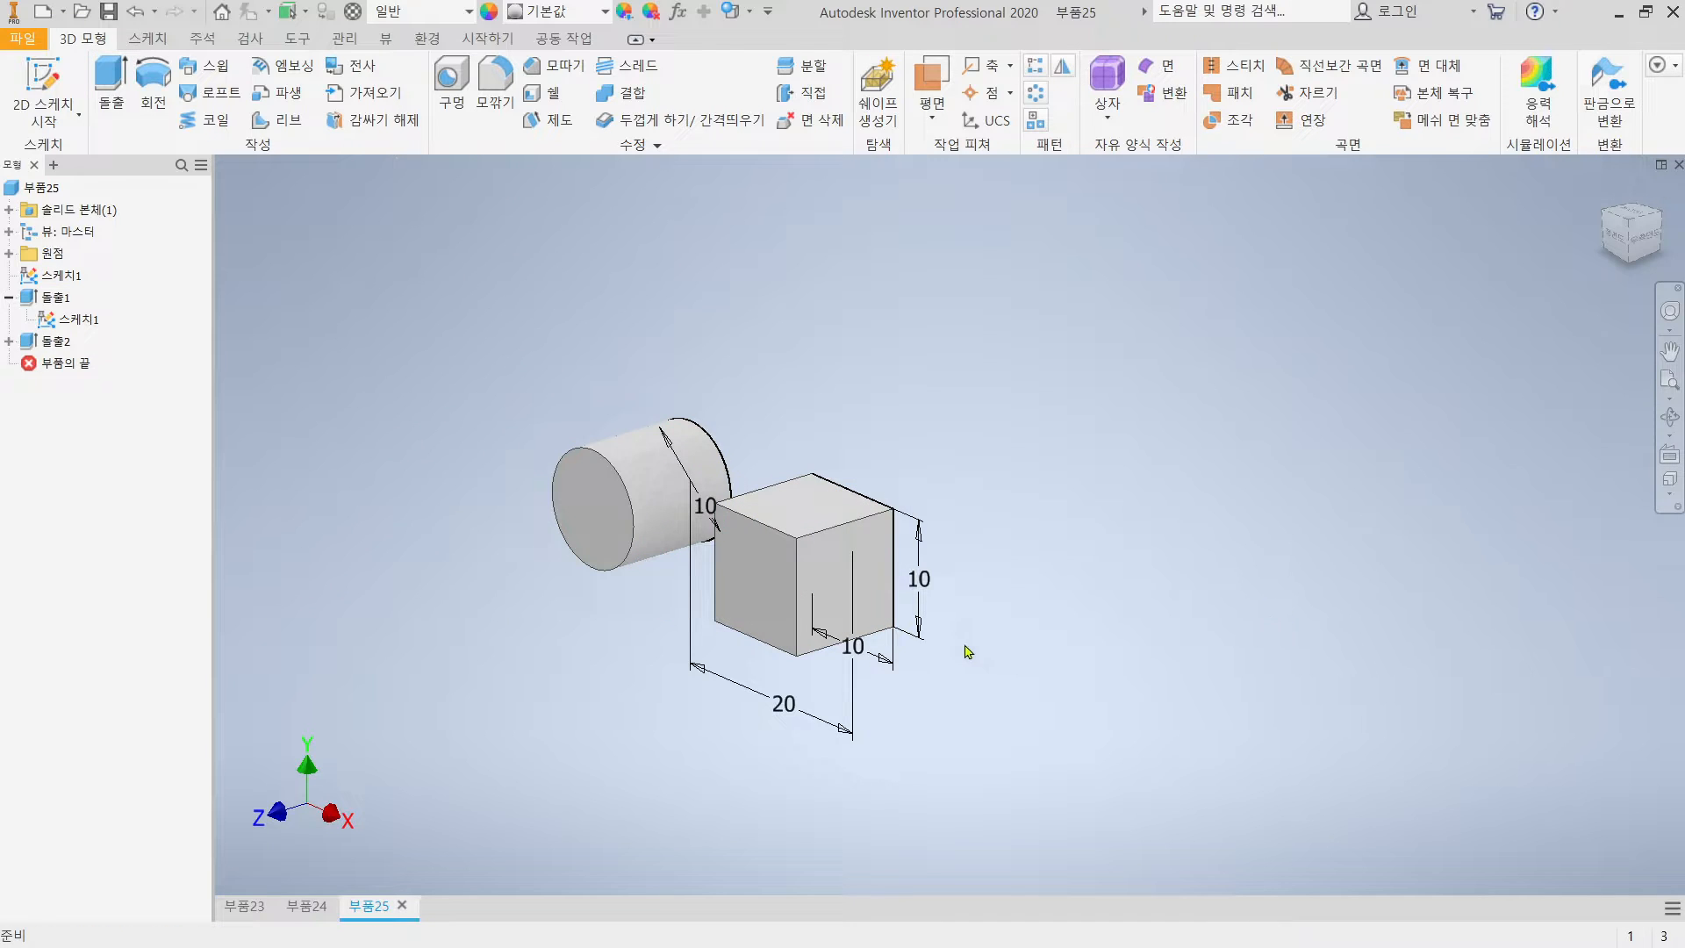
Try hiding the shared 스케치1 by switching off its own visibility, and undo that change
middle_click_drag(968, 652, 952, 526, "shift")
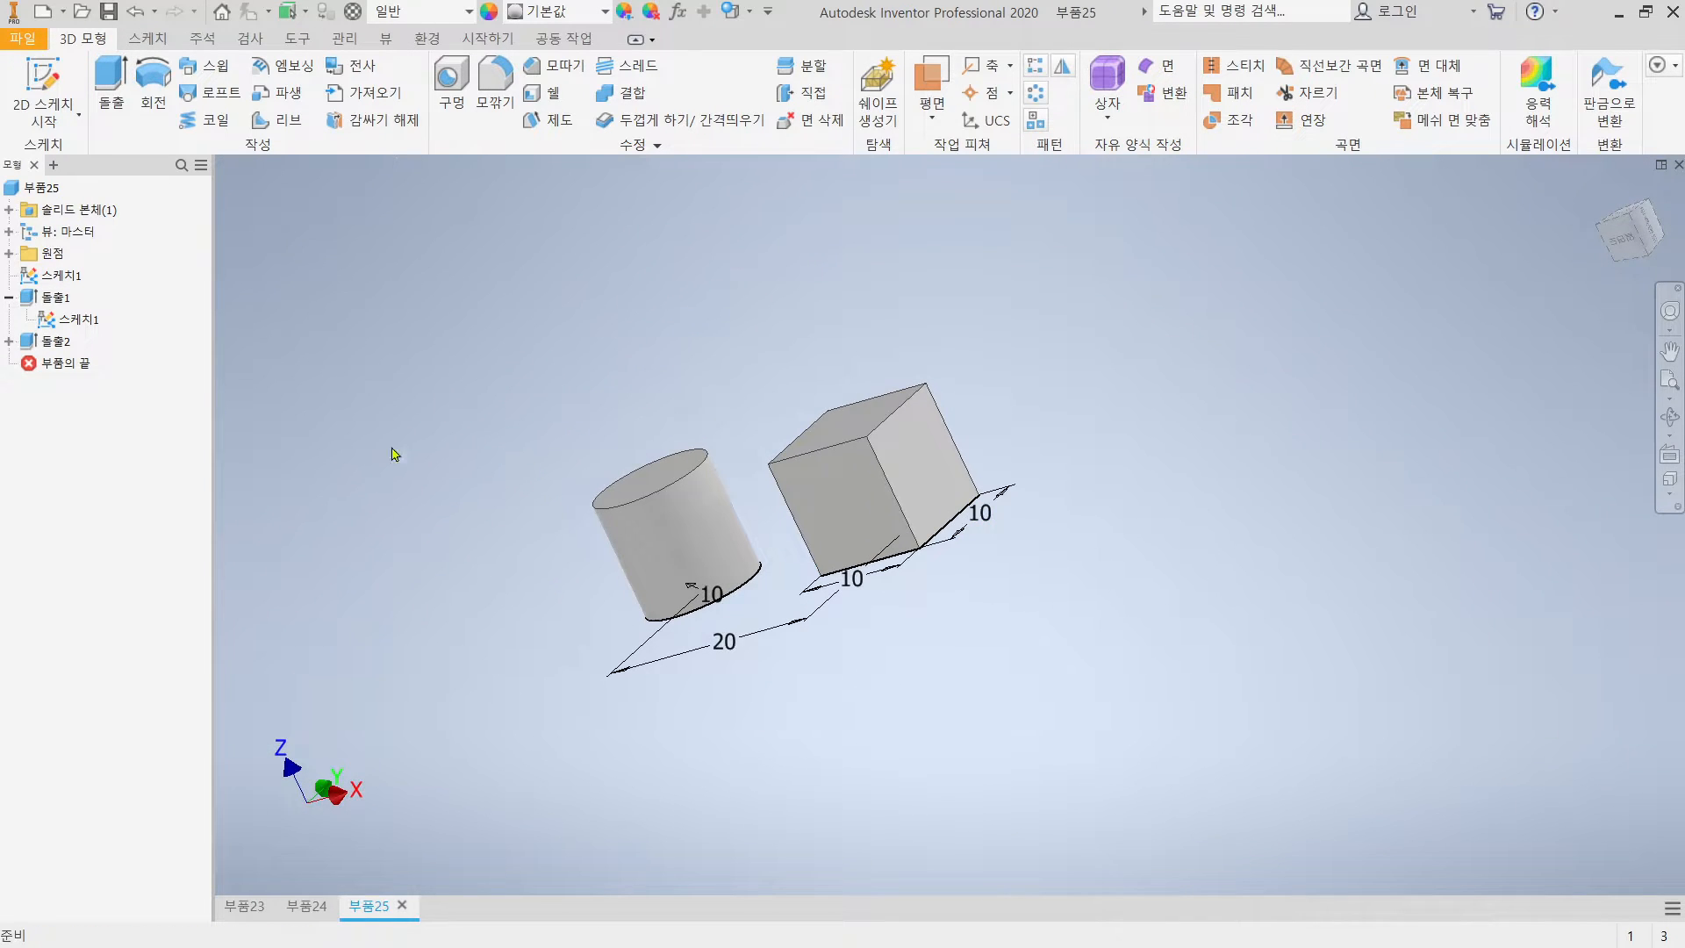
right_click(68, 279)
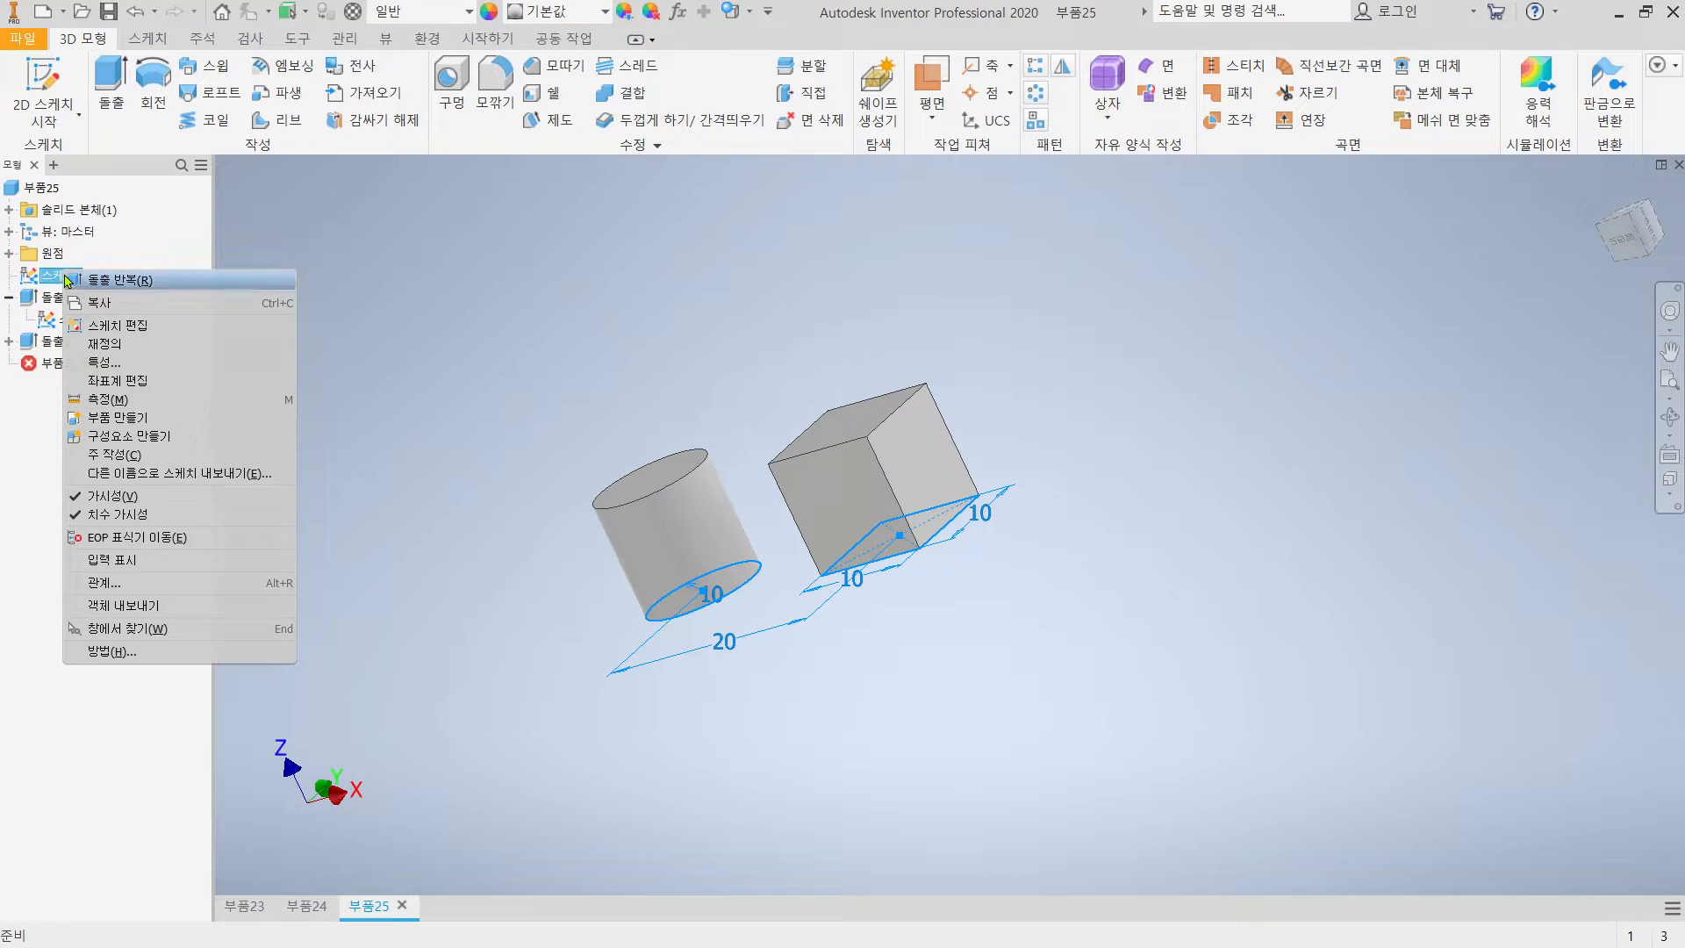
left_click(126, 497)
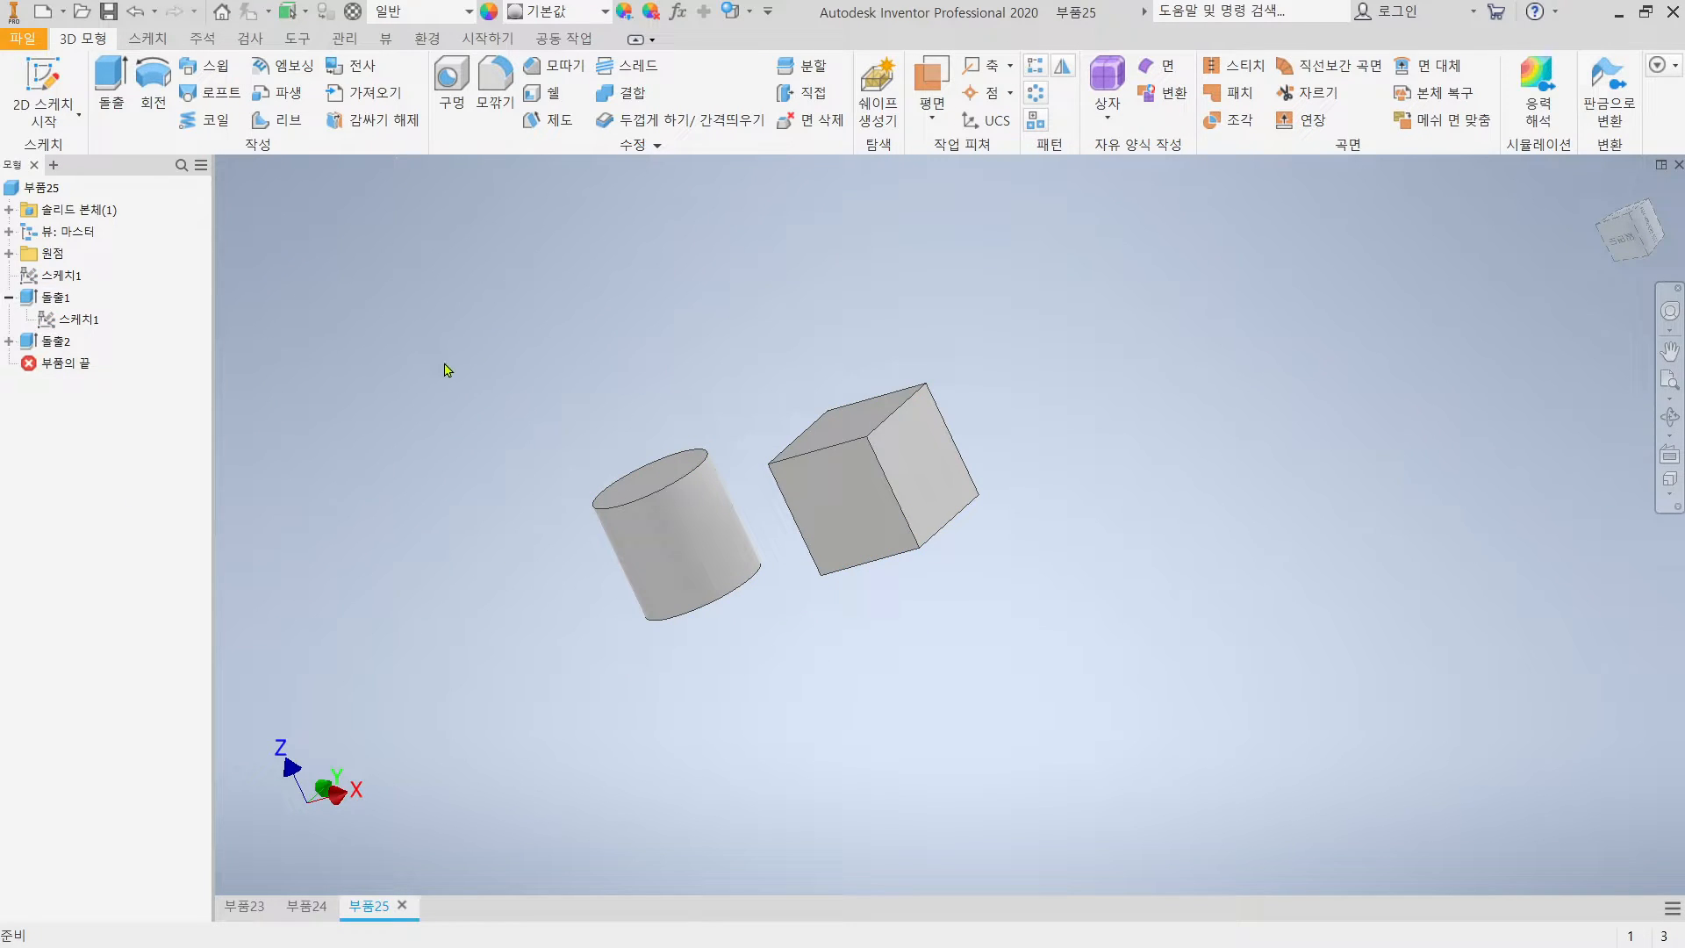
left_click(486, 366)
key("ctrl+z")
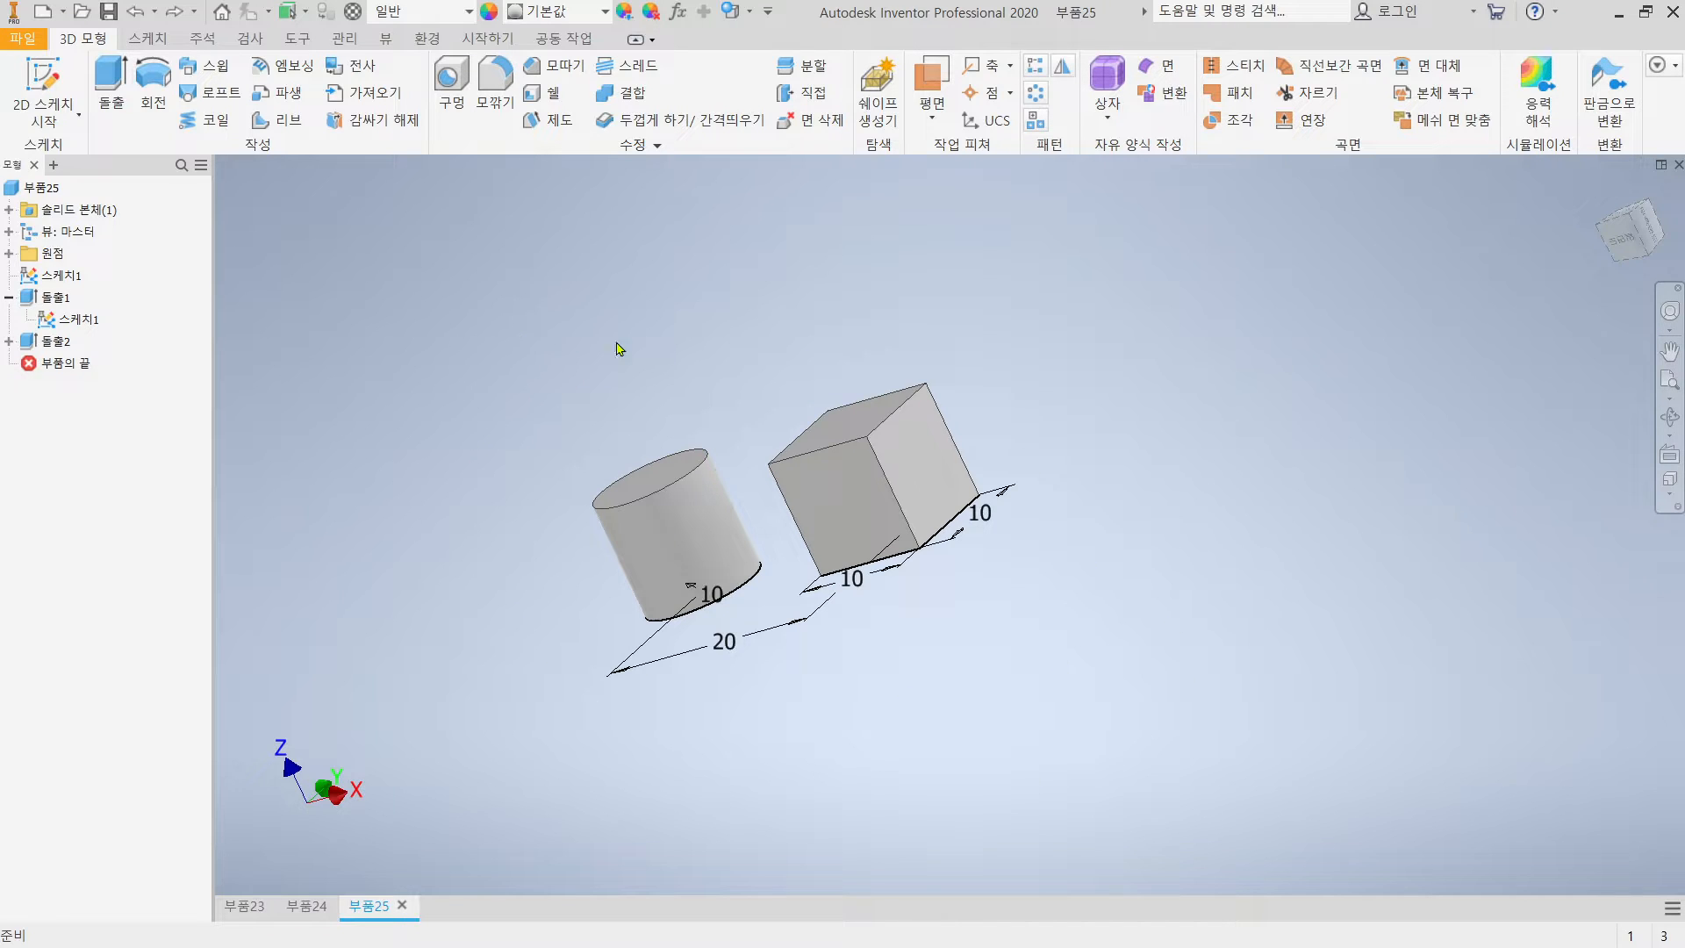
Add the 객체 가시성 (Object Visibility) command to the Quick Access Toolbar
middle_click_drag(878, 520, 871, 527)
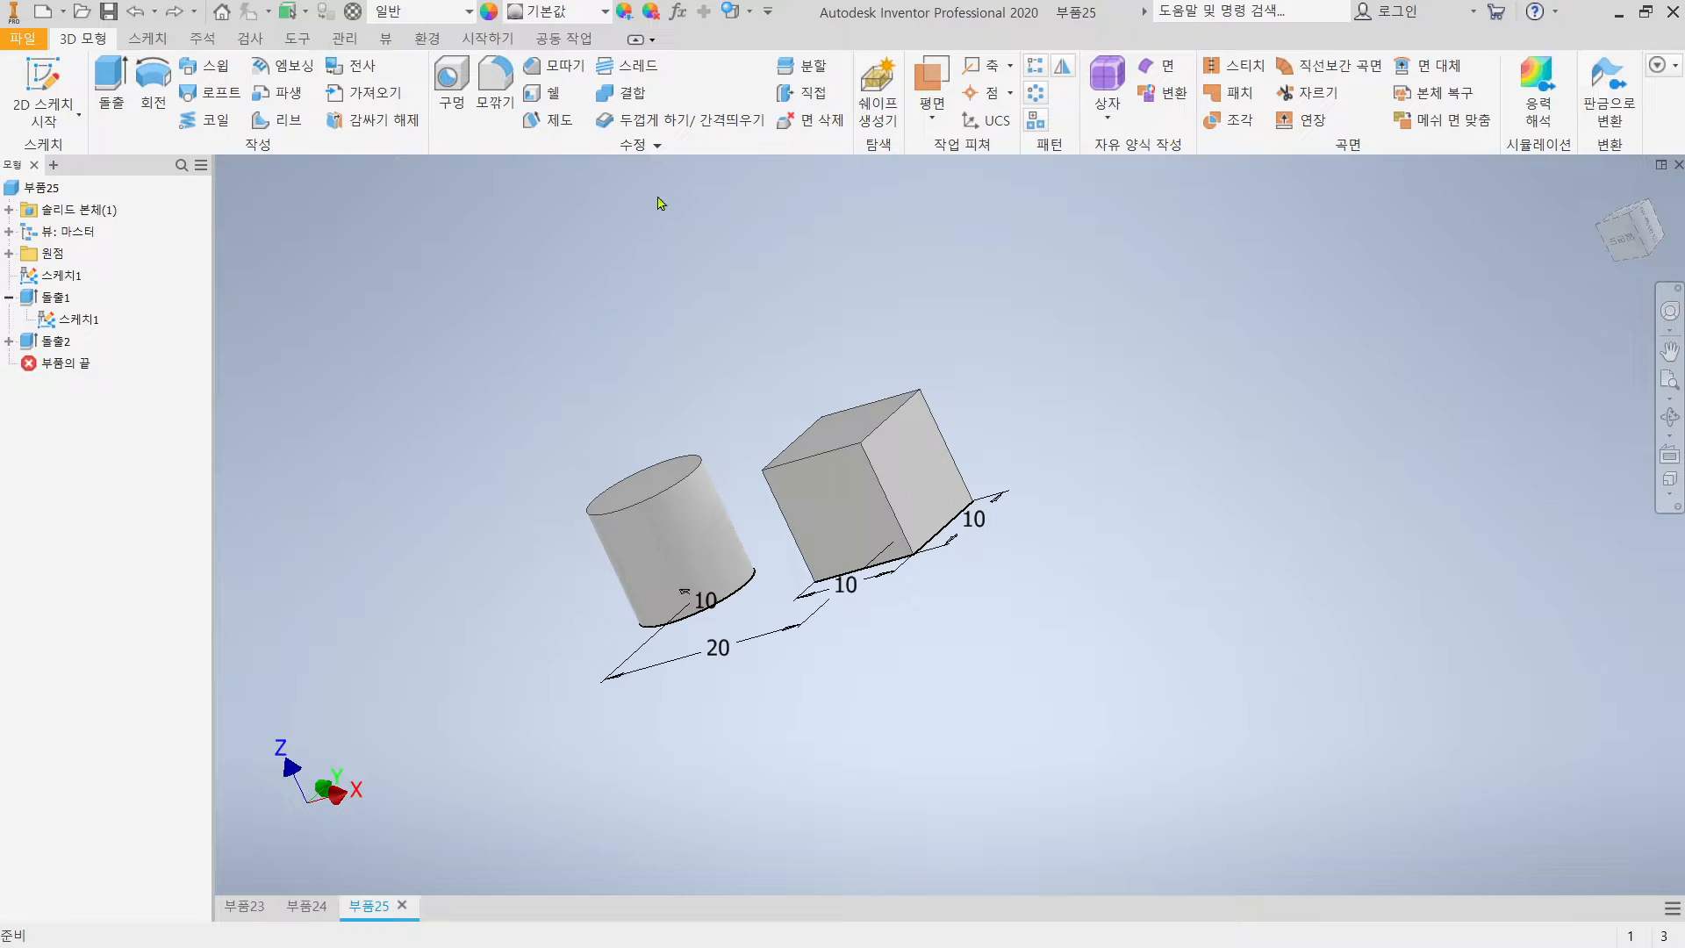
left_click(387, 39)
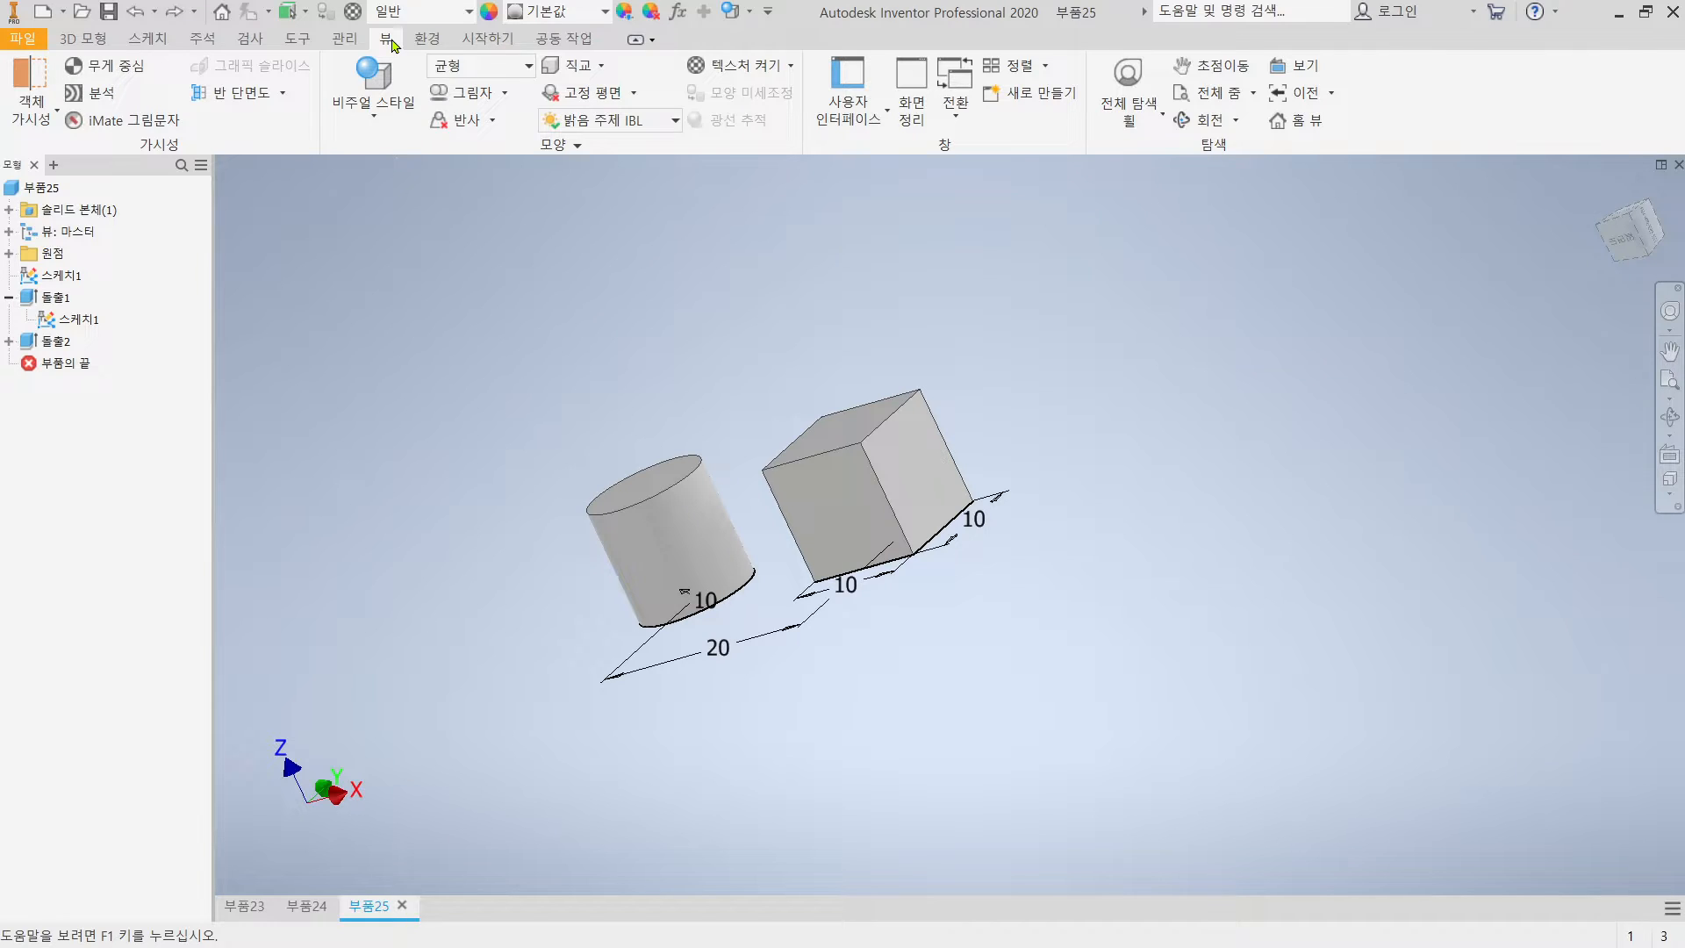
right_click(43, 94)
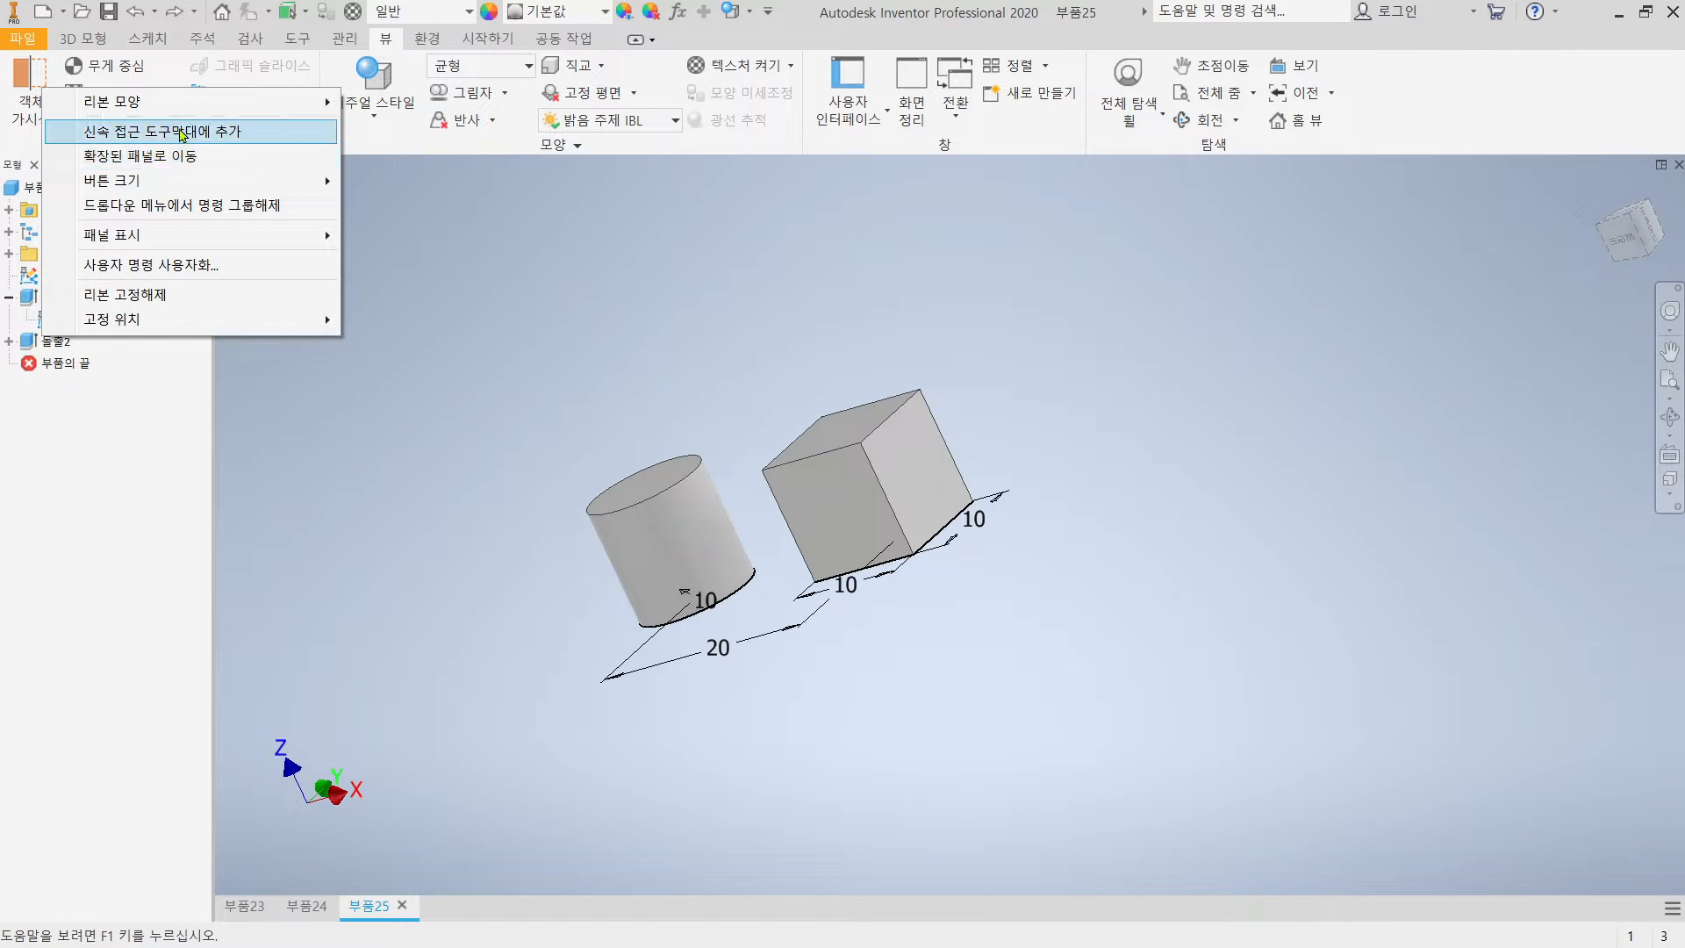
left_click(182, 134)
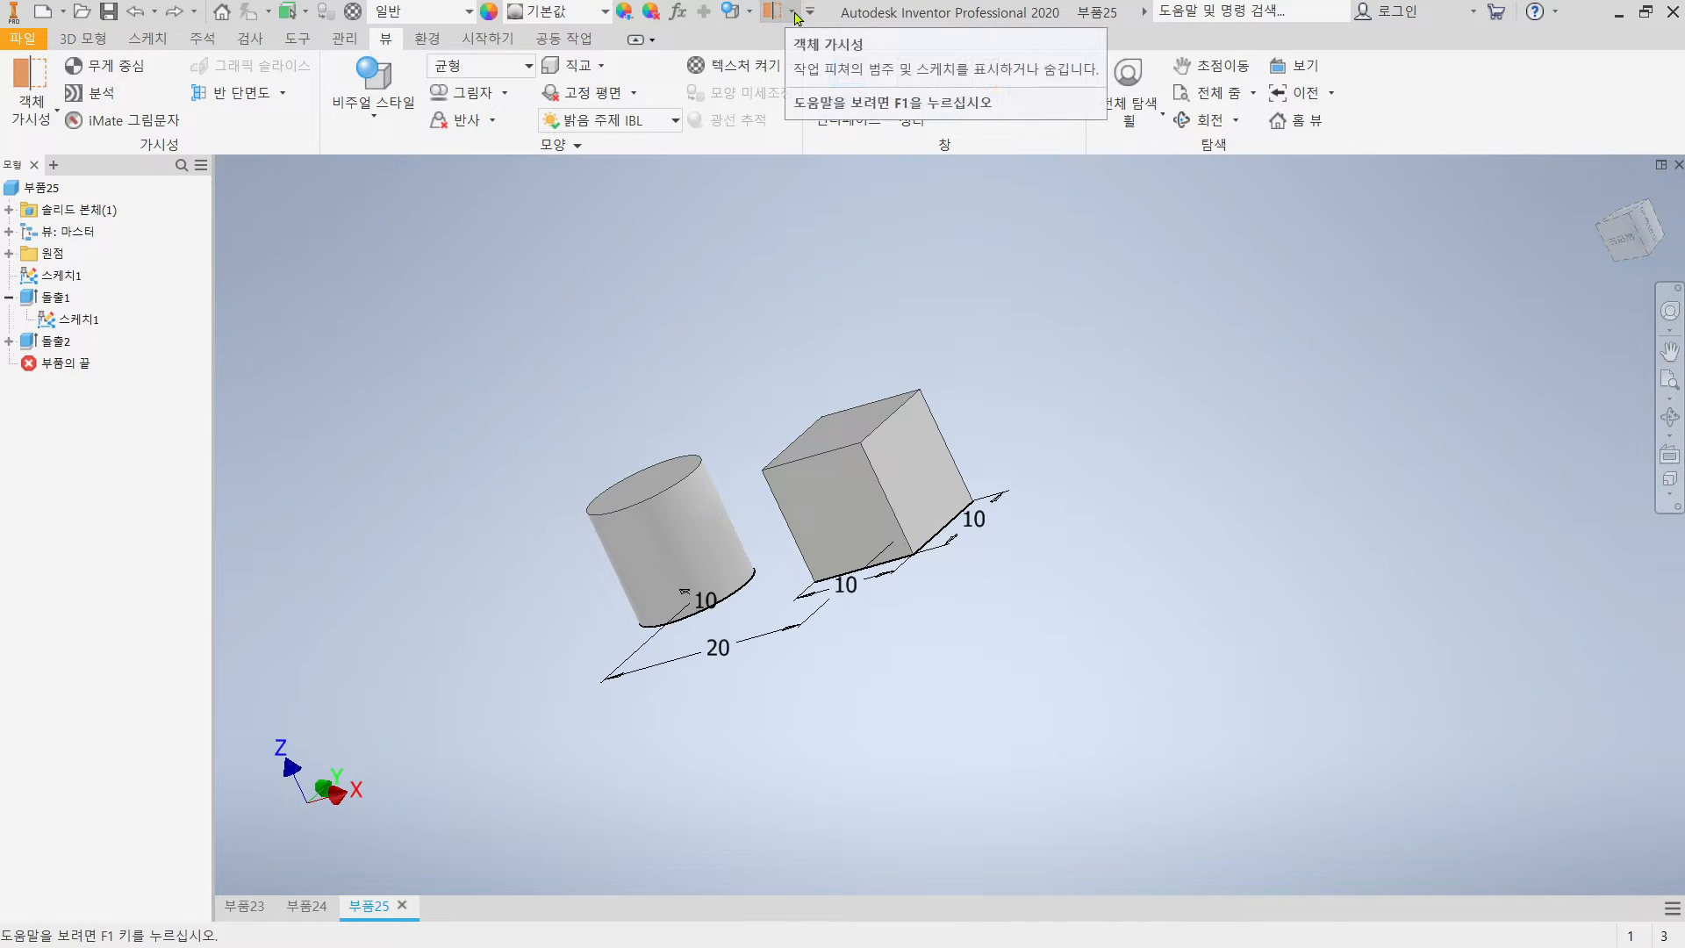
Toggle the object visibility of 2D 스케치 and 3D 스케치, leaving 2D sketches hidden and 3D sketches shown
left_click(795, 15)
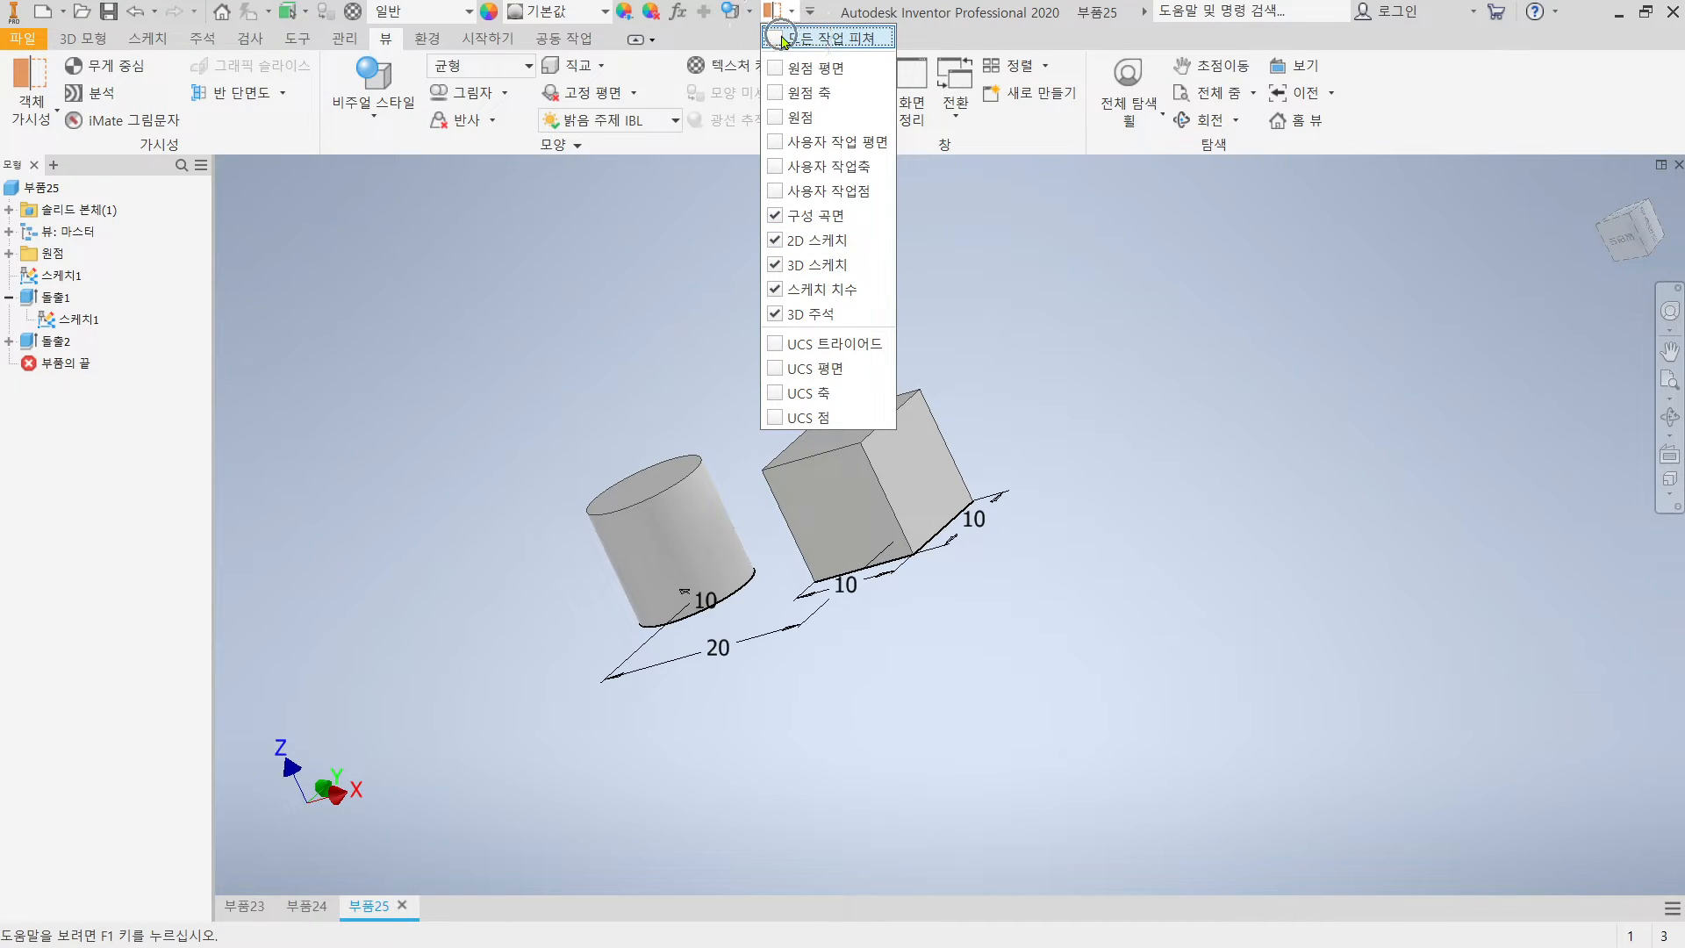
left_click(775, 241)
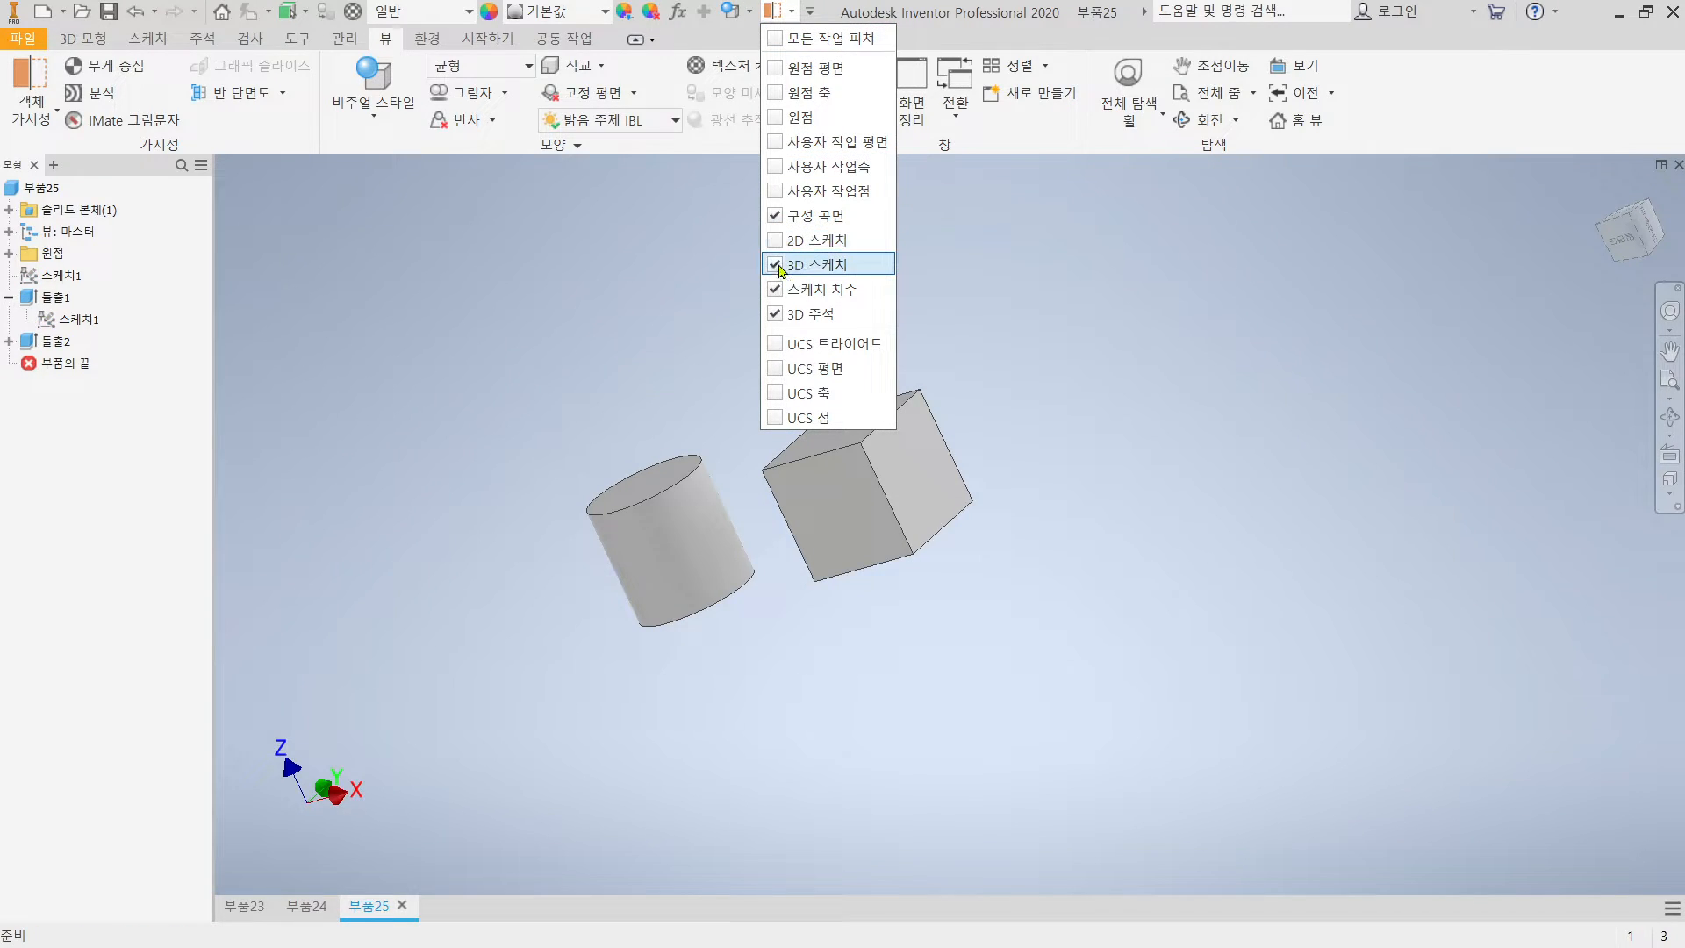
left_click(780, 266)
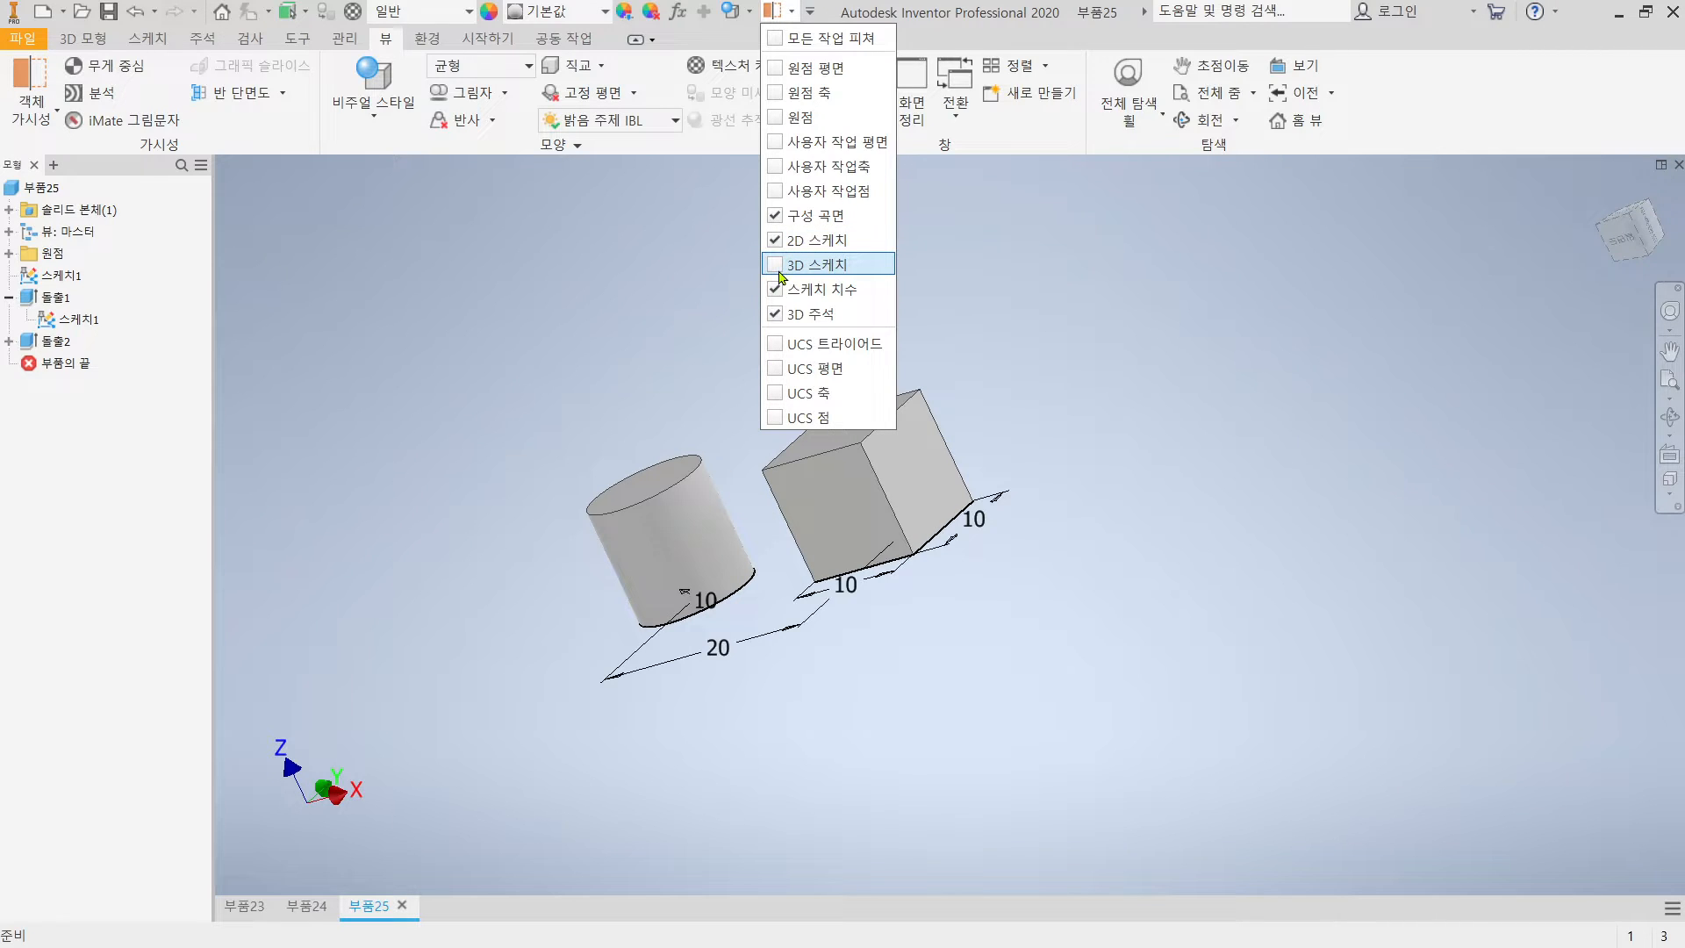
left_click(775, 240)
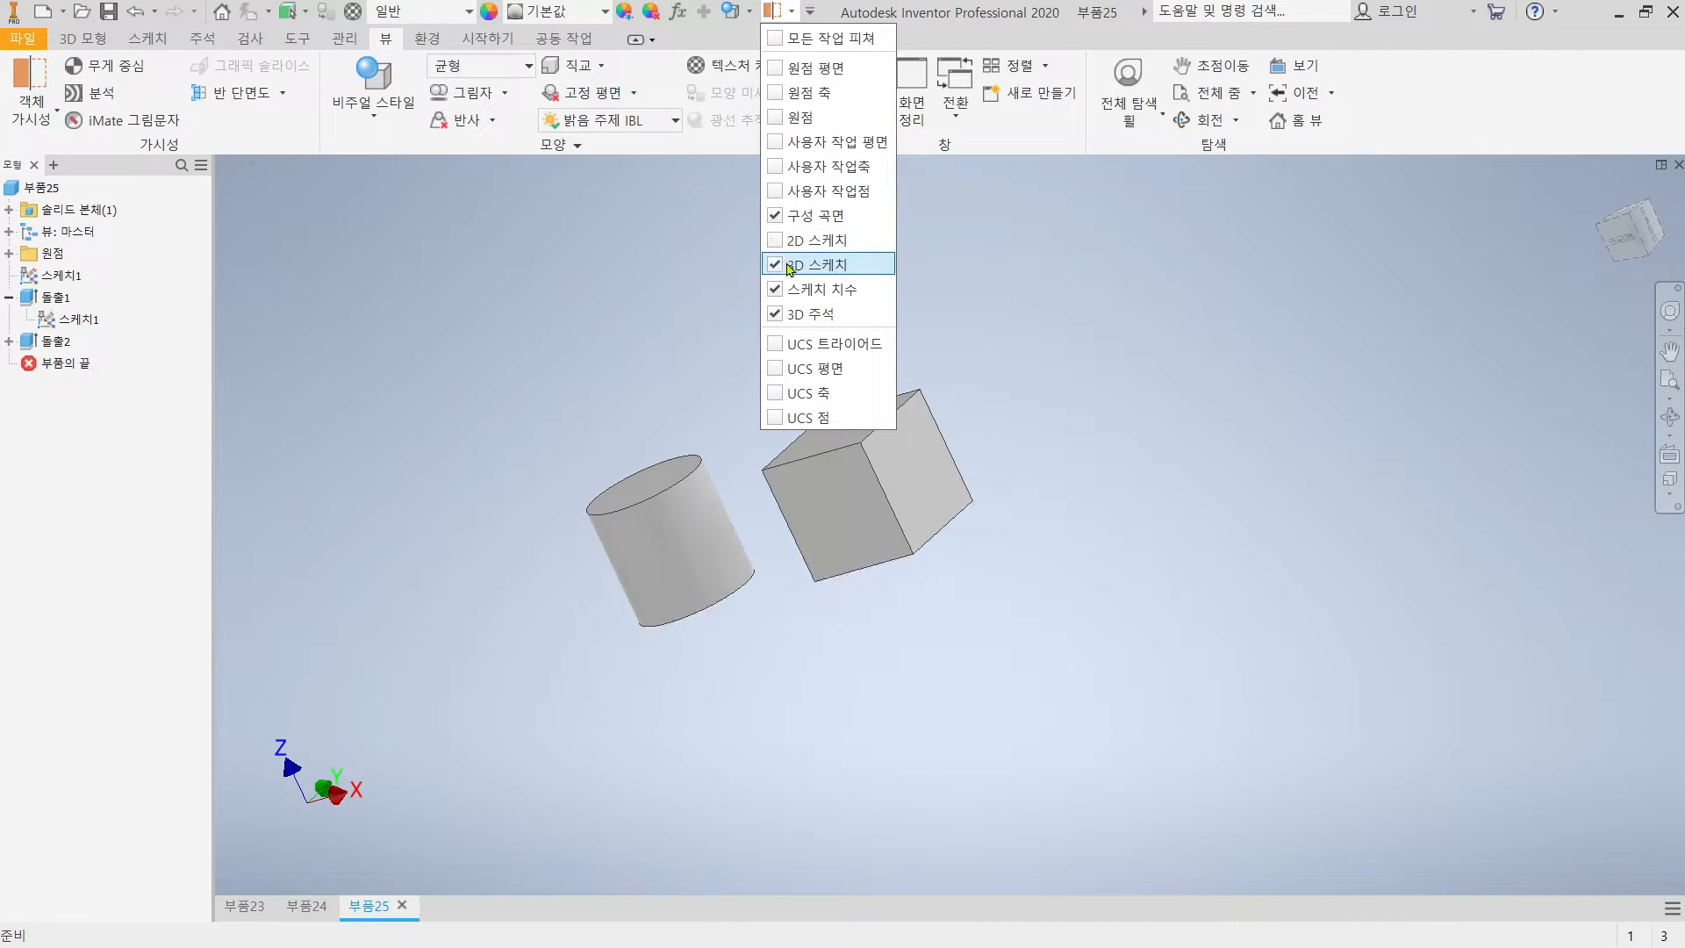
Turn the object visibility of 2D 스케치 back on, keeping 3D 스케치 shown
left_click(780, 265)
left_click(775, 240)
left_click(1086, 361)
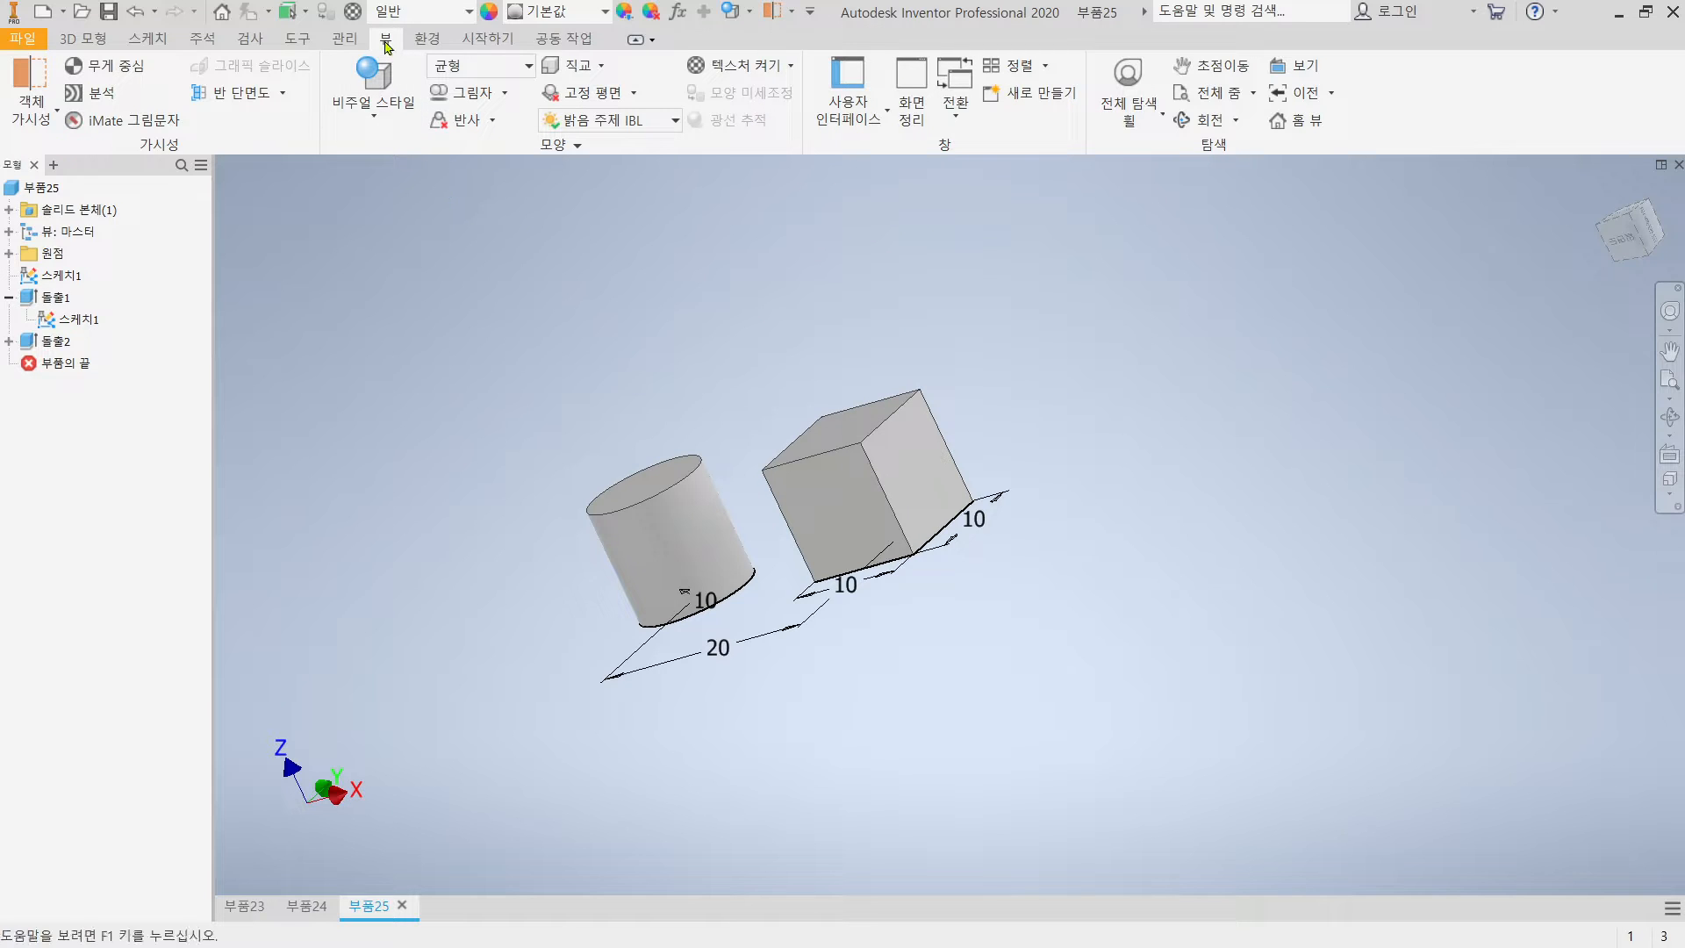
Switch off the dimension visibility of the shared 스케치1, and hide the sketch itself
left_click(55, 279)
right_click(54, 275)
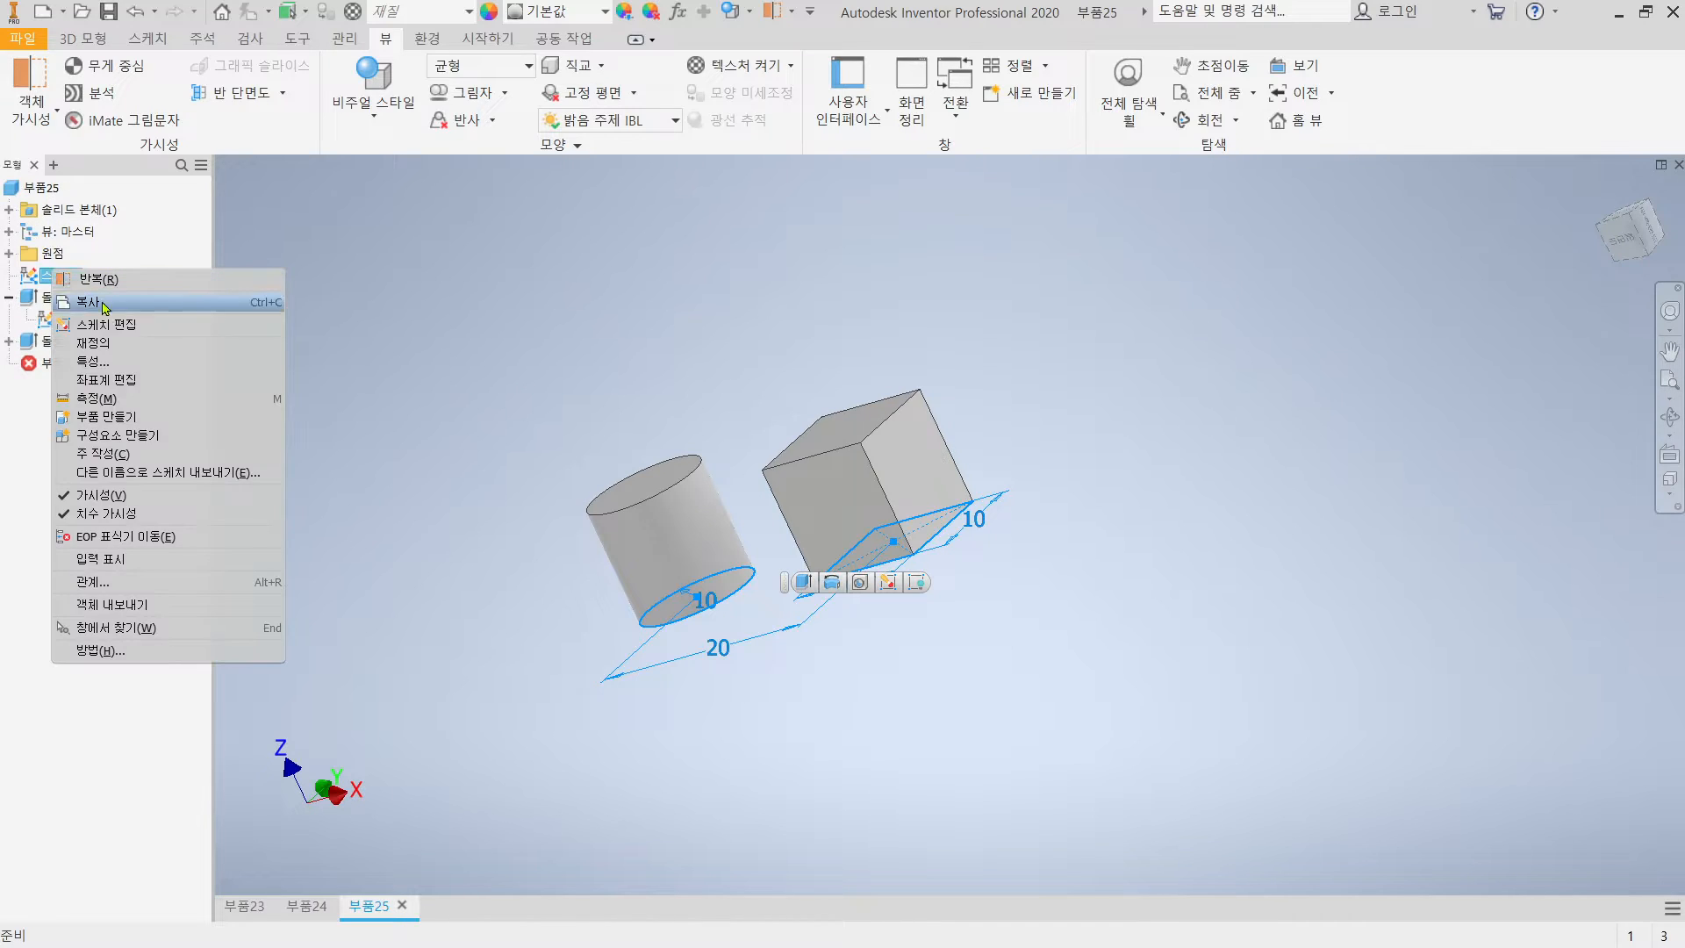
left_click(137, 525)
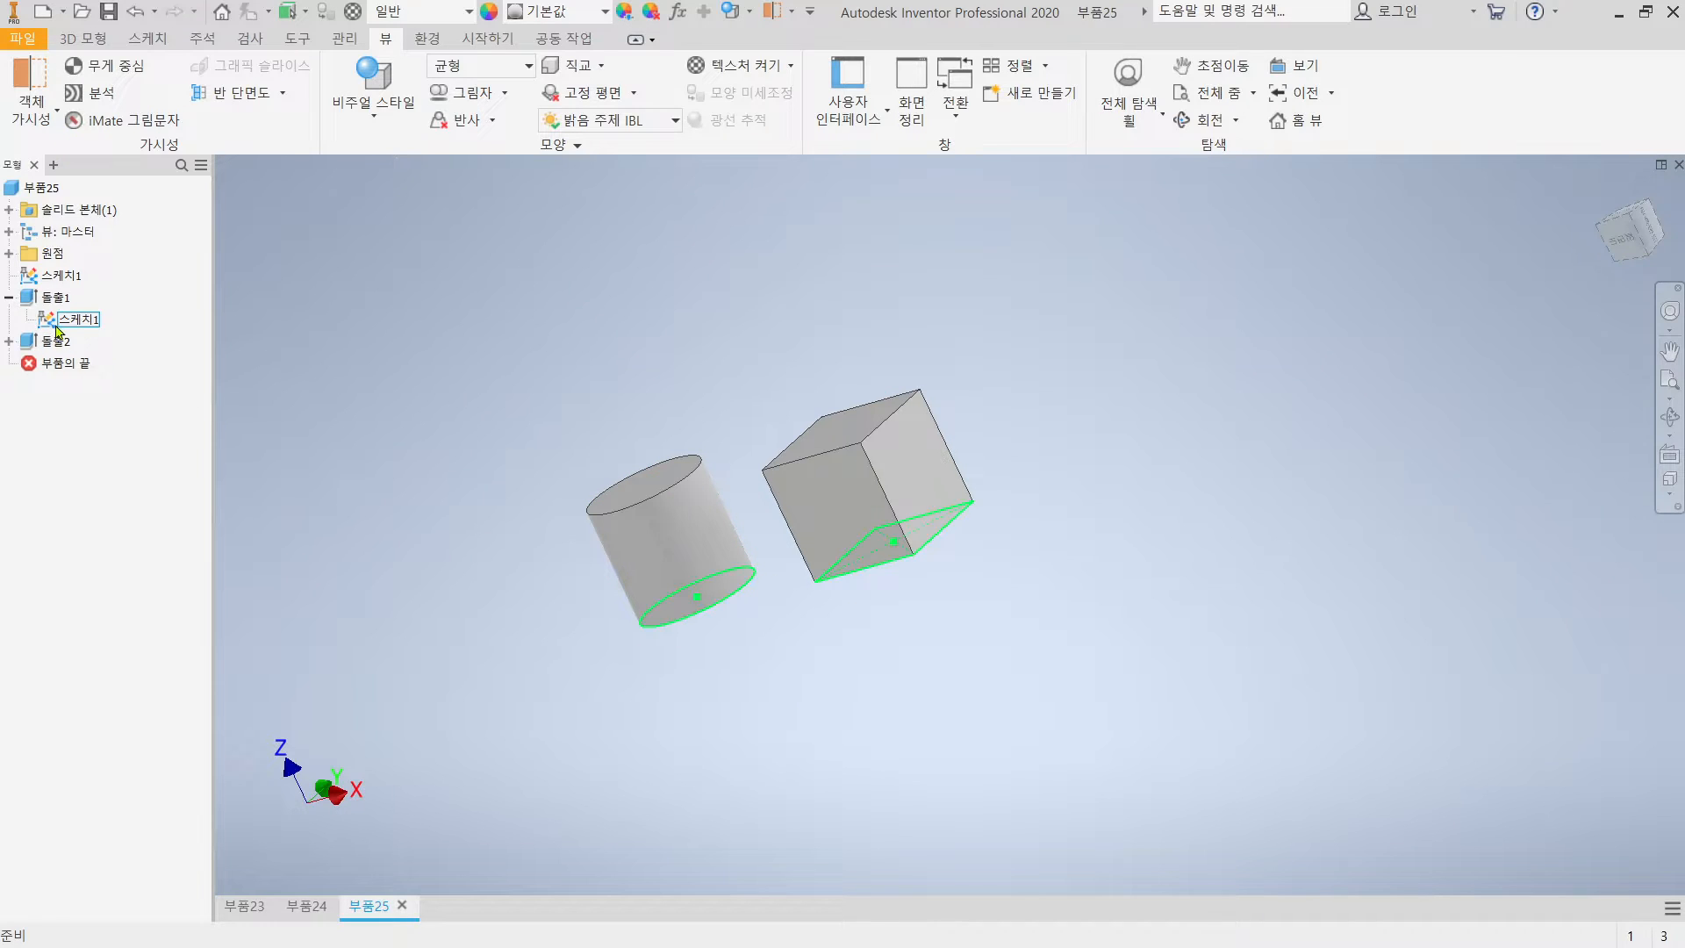
right_click(59, 274)
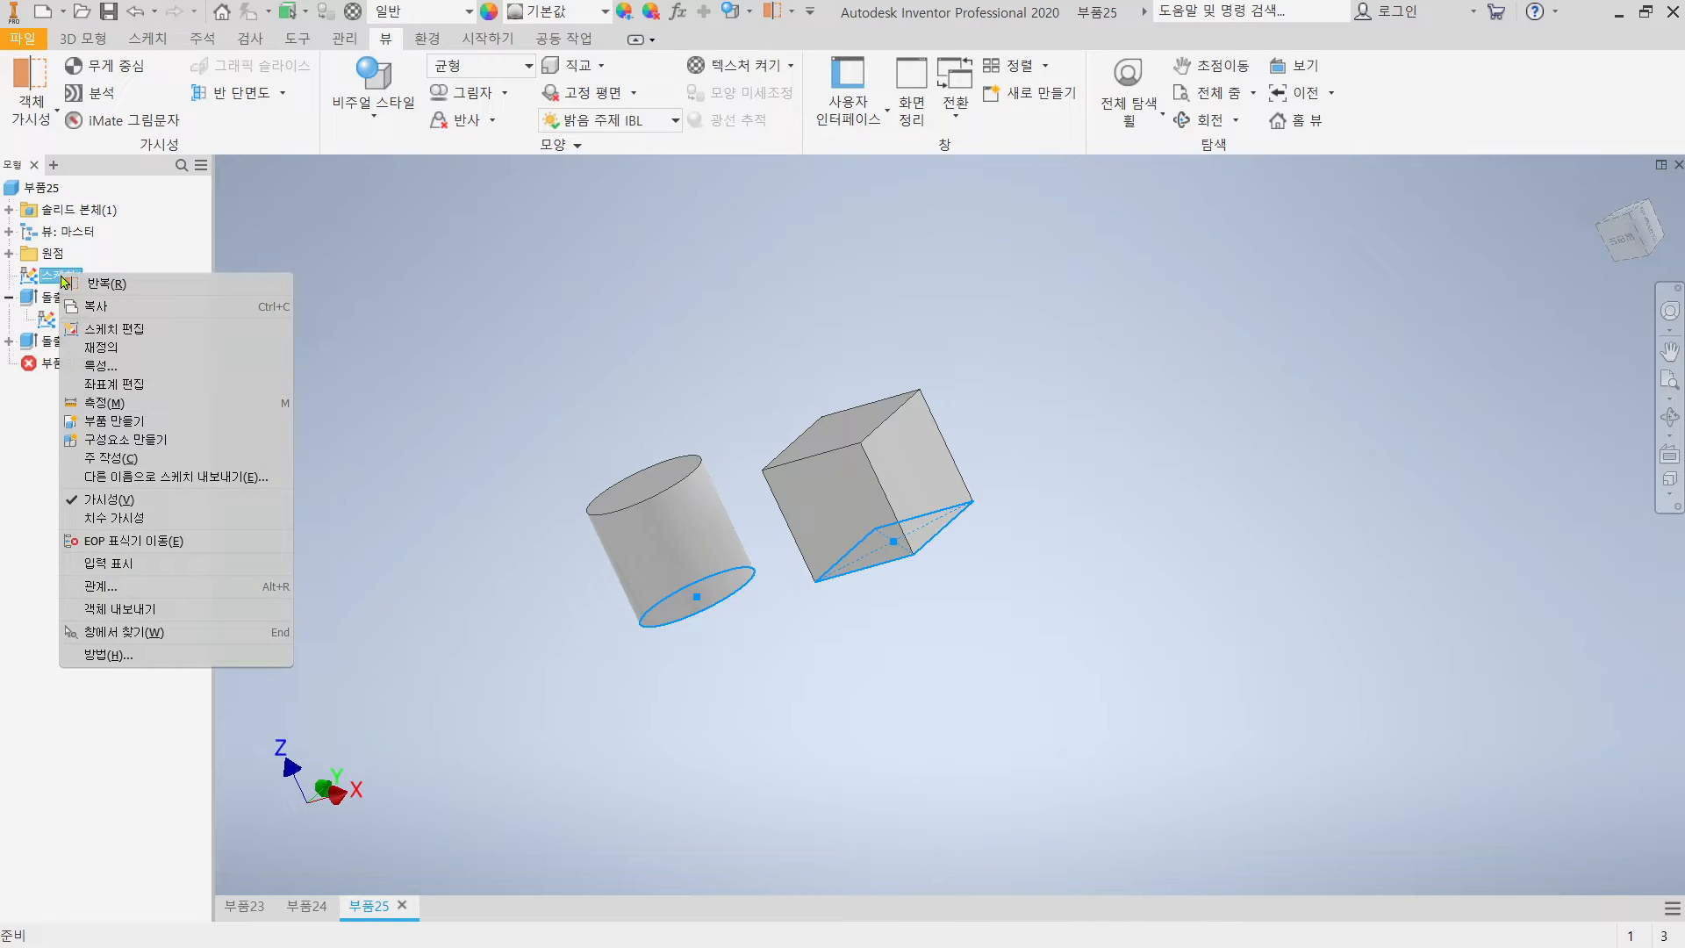
left_click(149, 499)
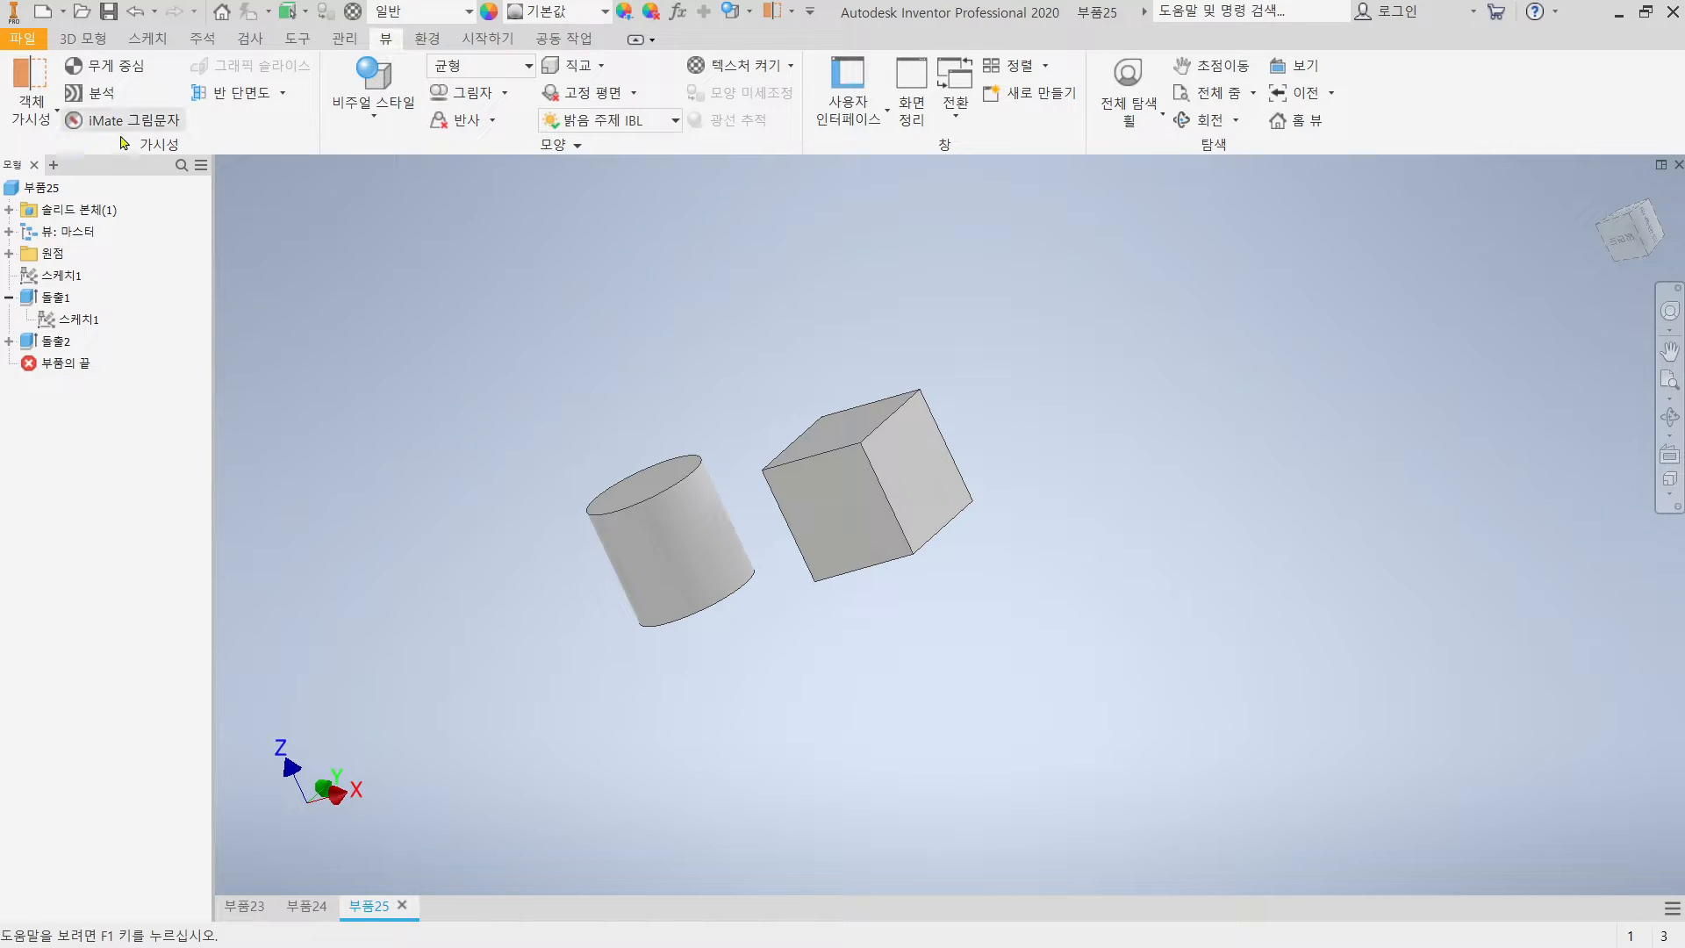
Review the customization options of the 객체 가시성 (Object Visibility) command and its list of object types
right_click(28, 80)
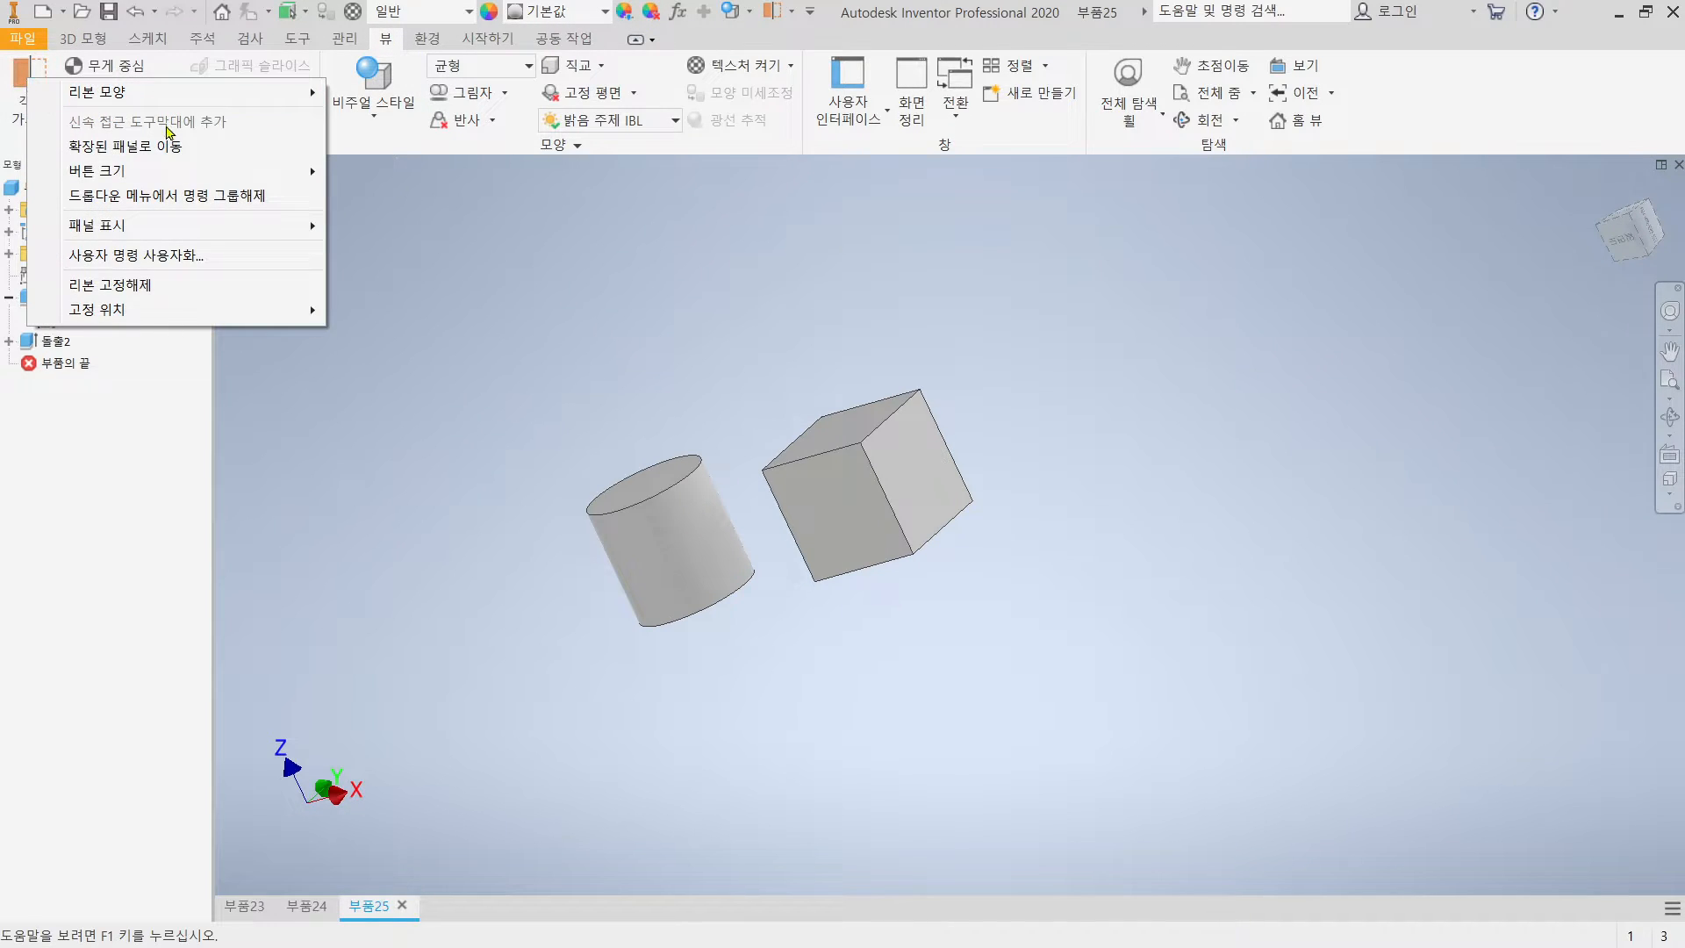
left_click(793, 311)
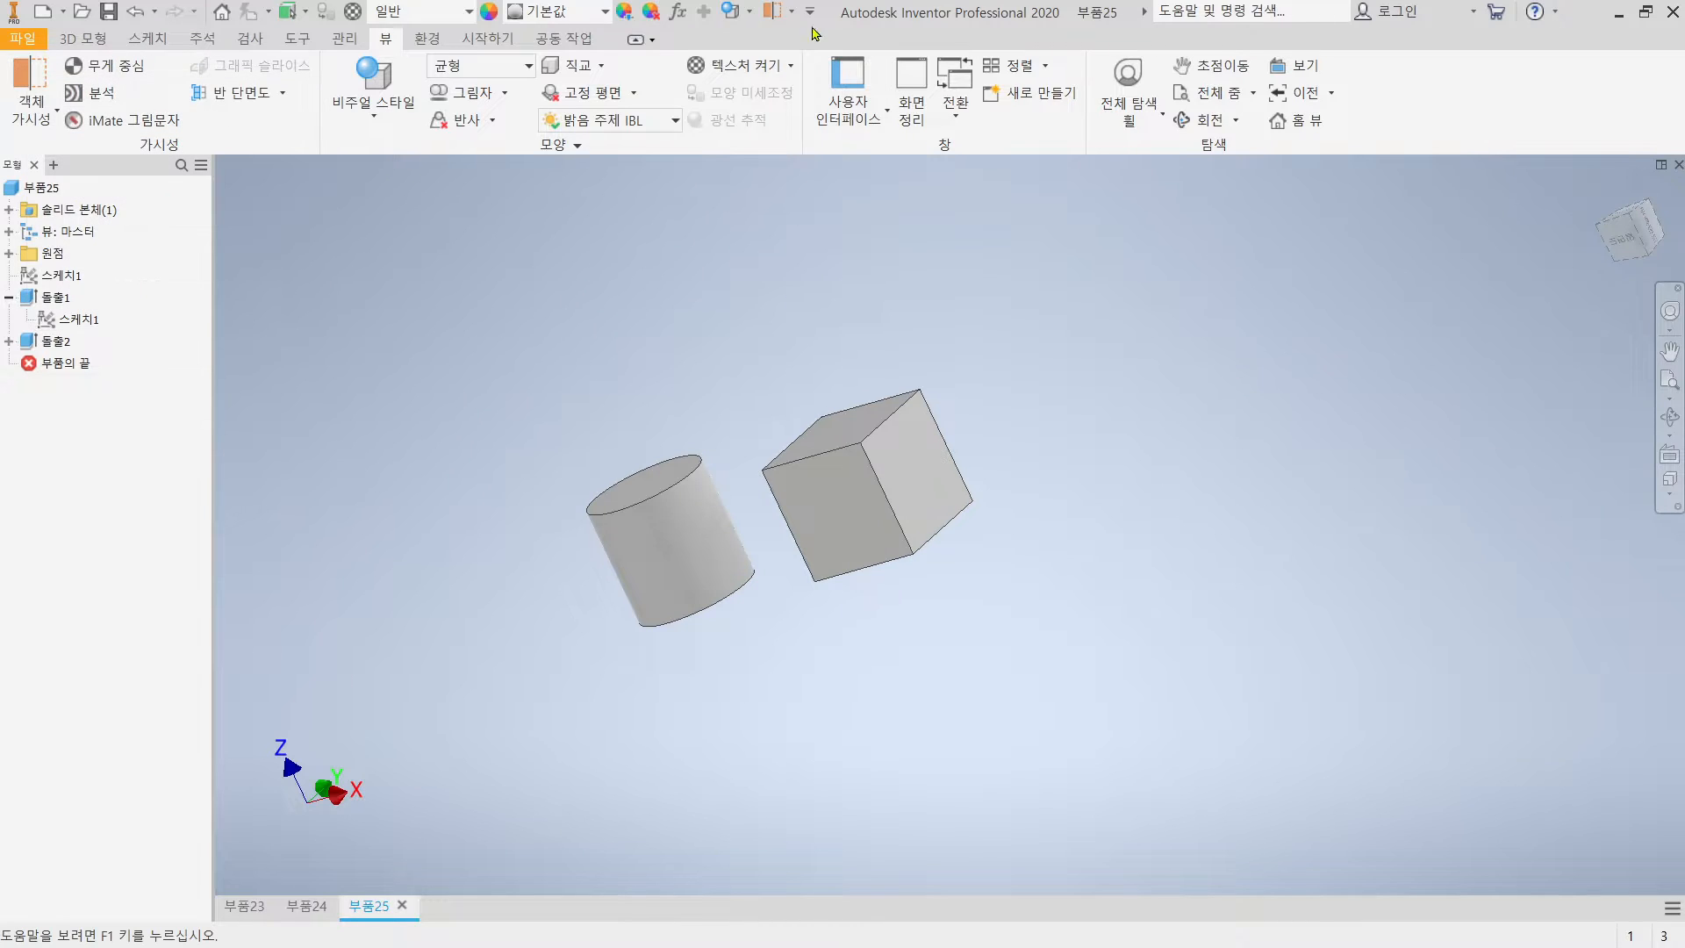
left_click(791, 11)
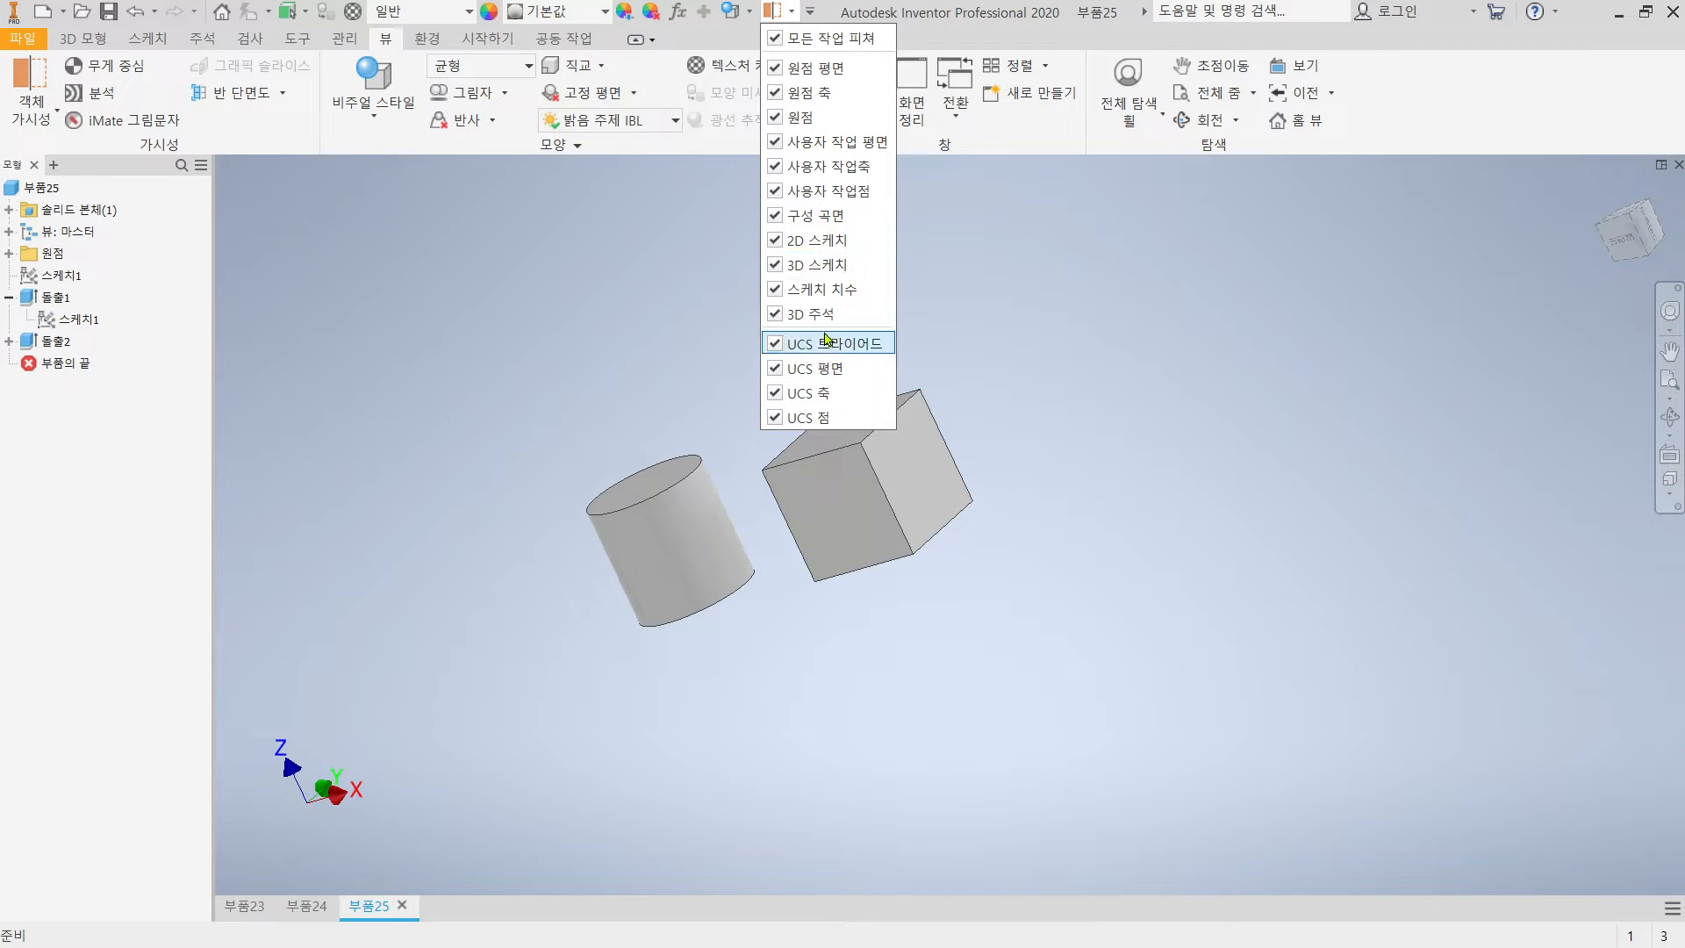
left_click(1063, 401)
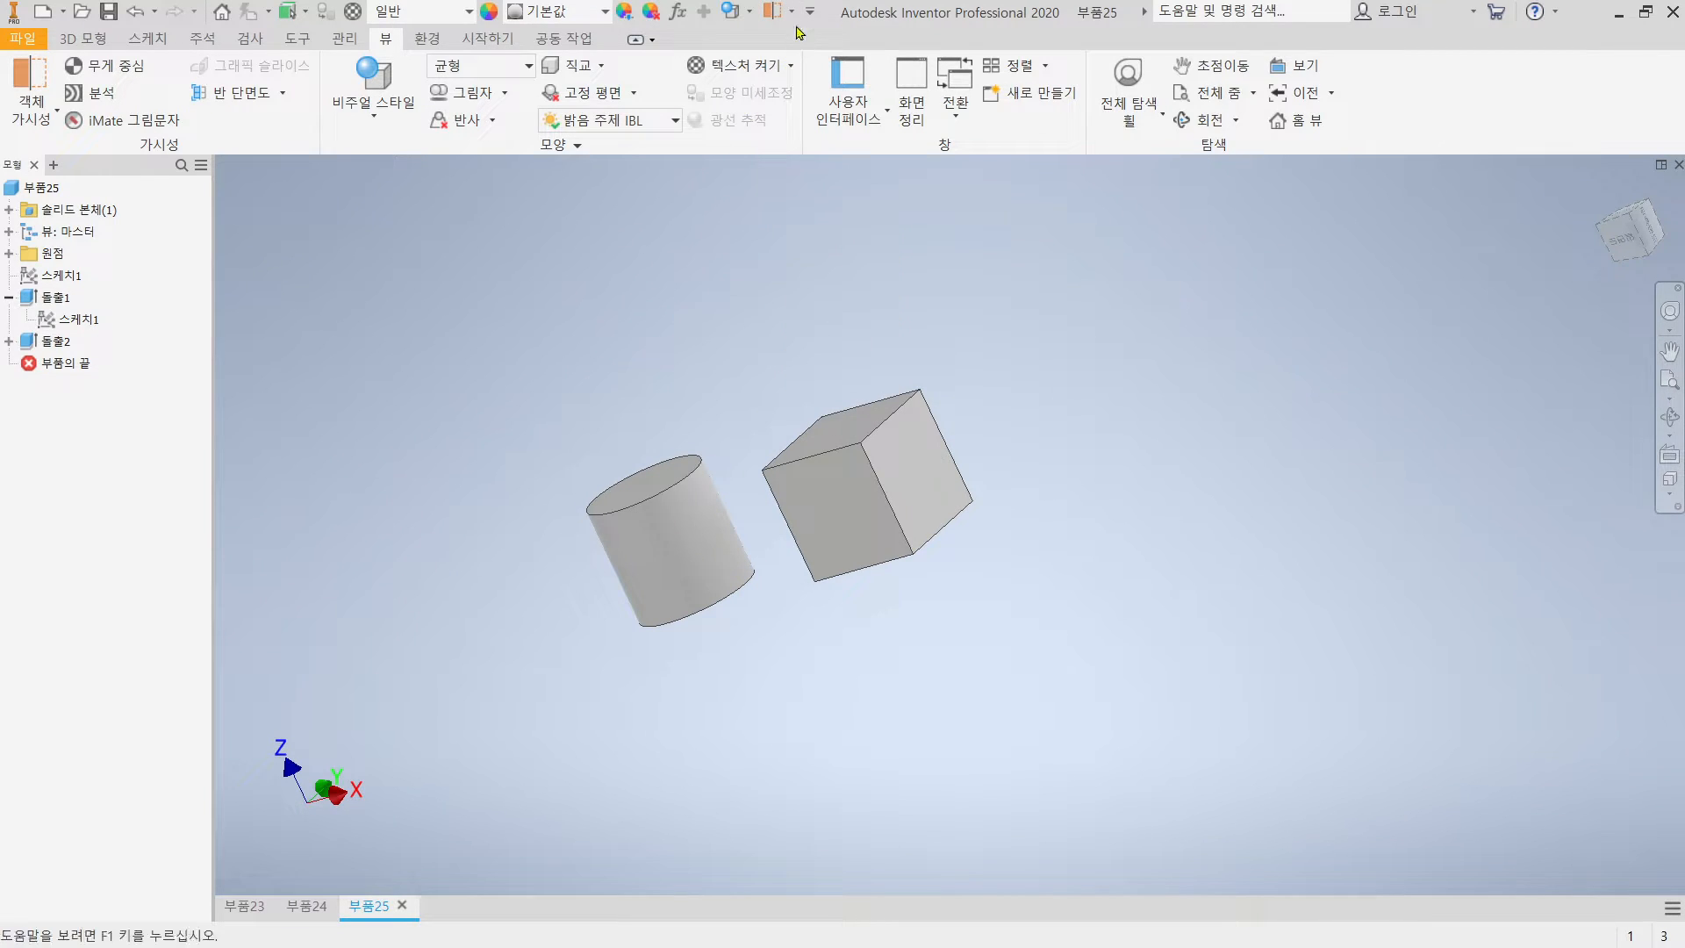
Toggle the object visibility of 2D 스케치 off and back on
left_click(772, 10)
left_click(778, 242)
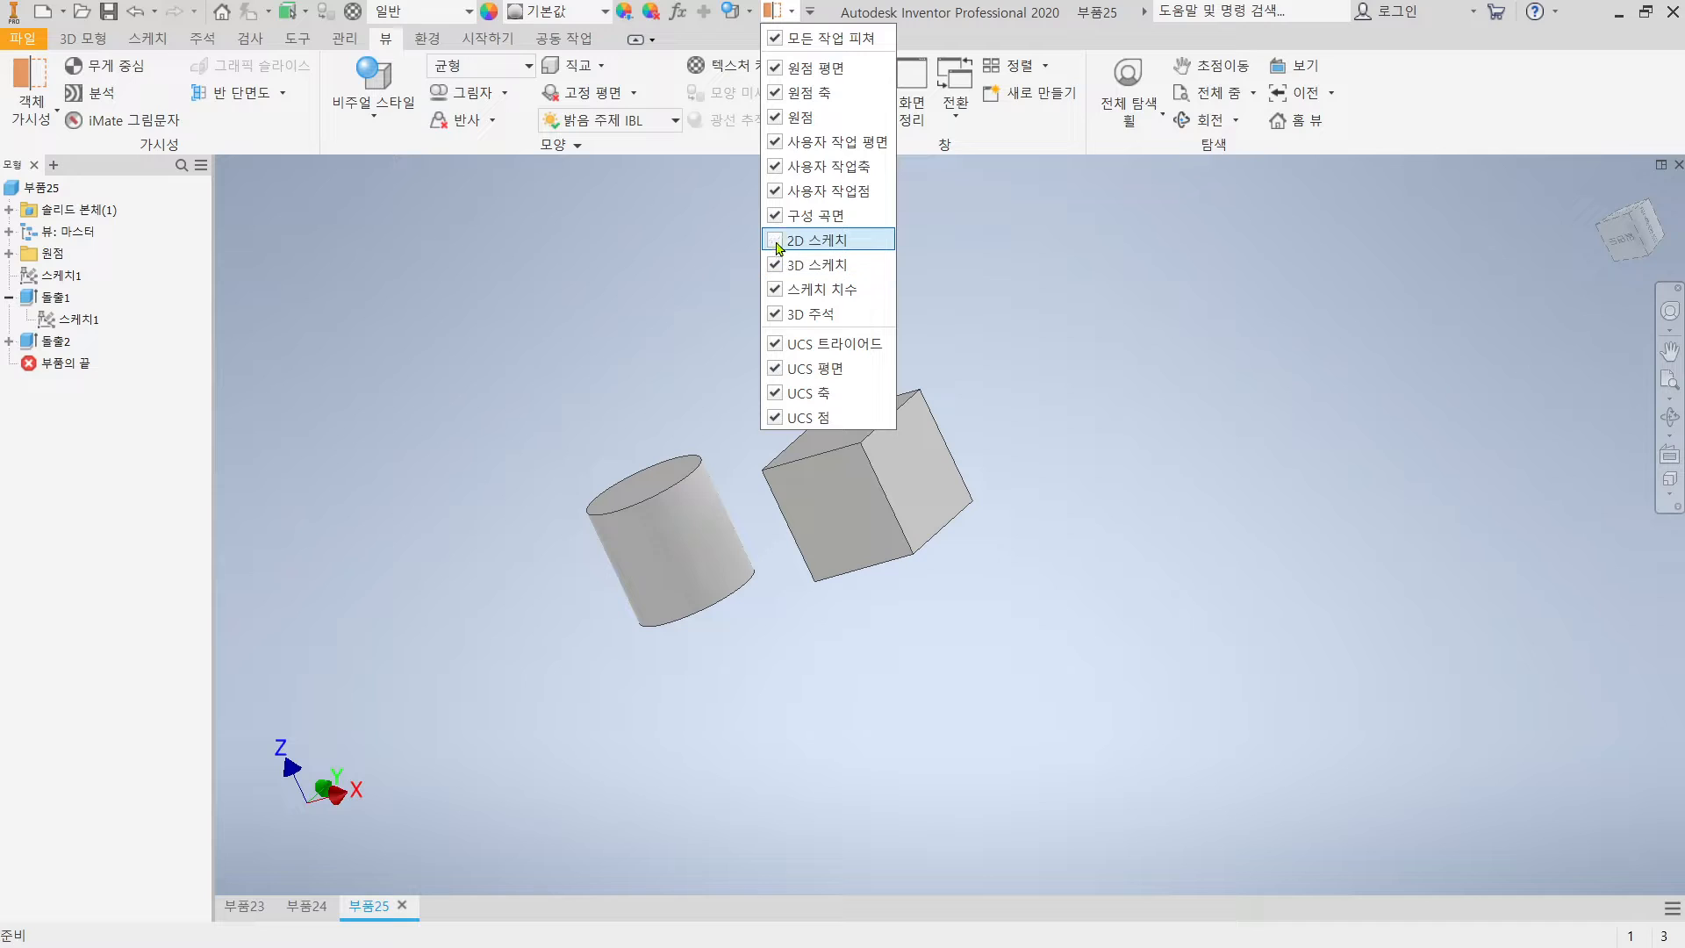
left_click(775, 248)
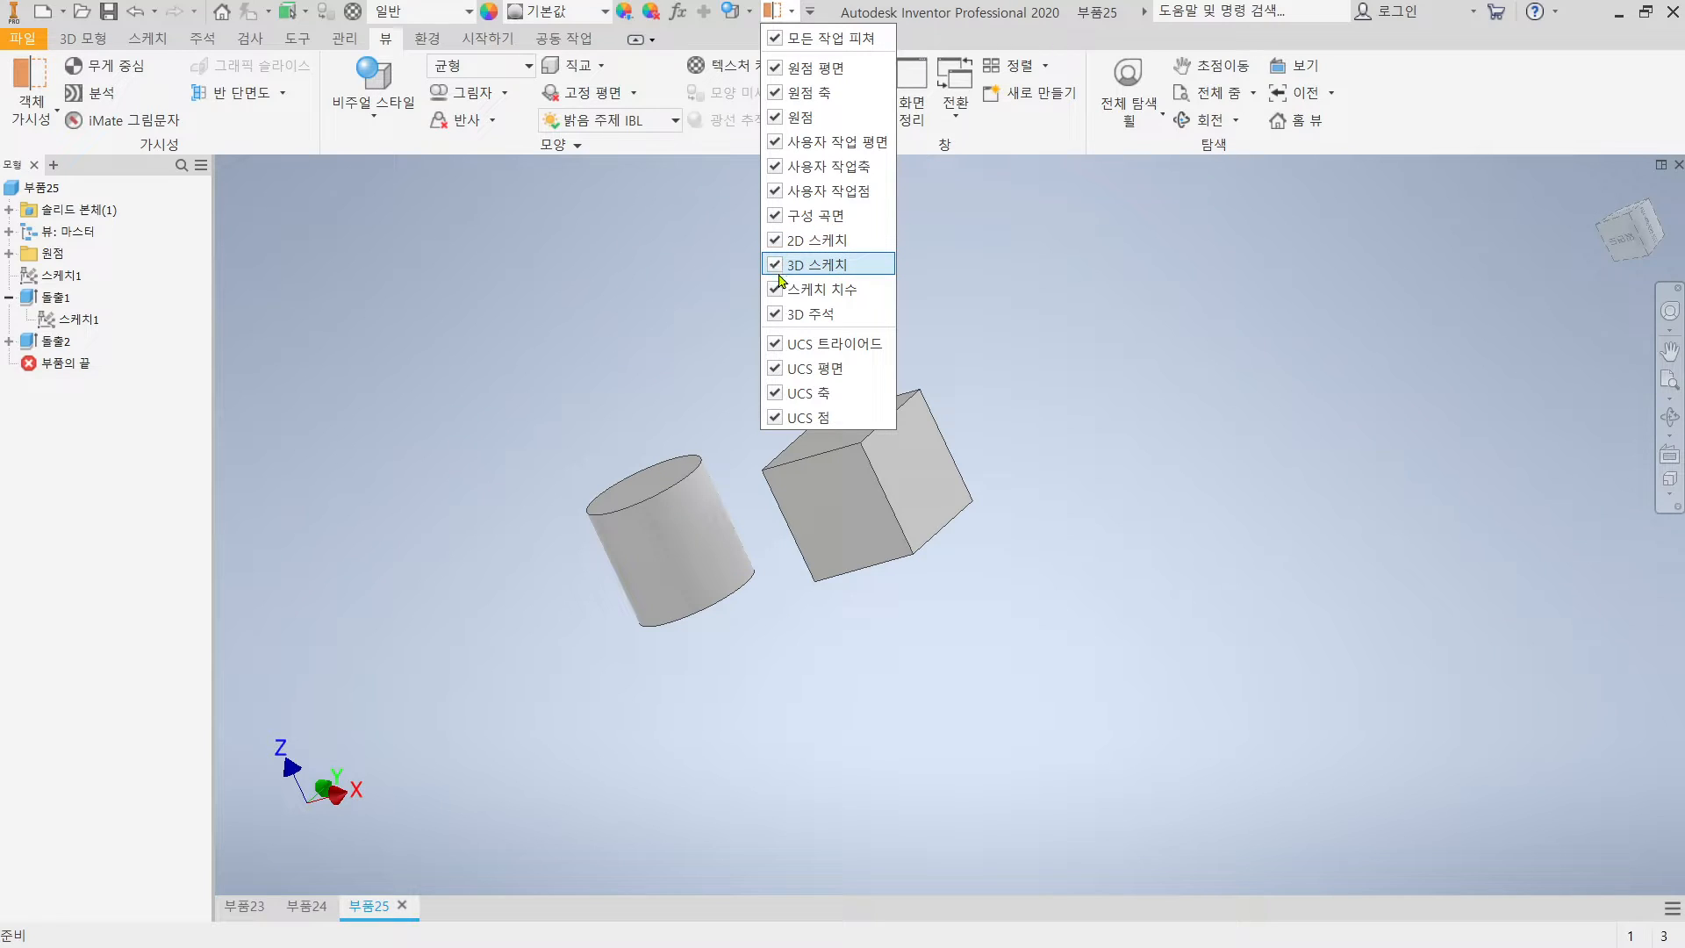
left_click(778, 294)
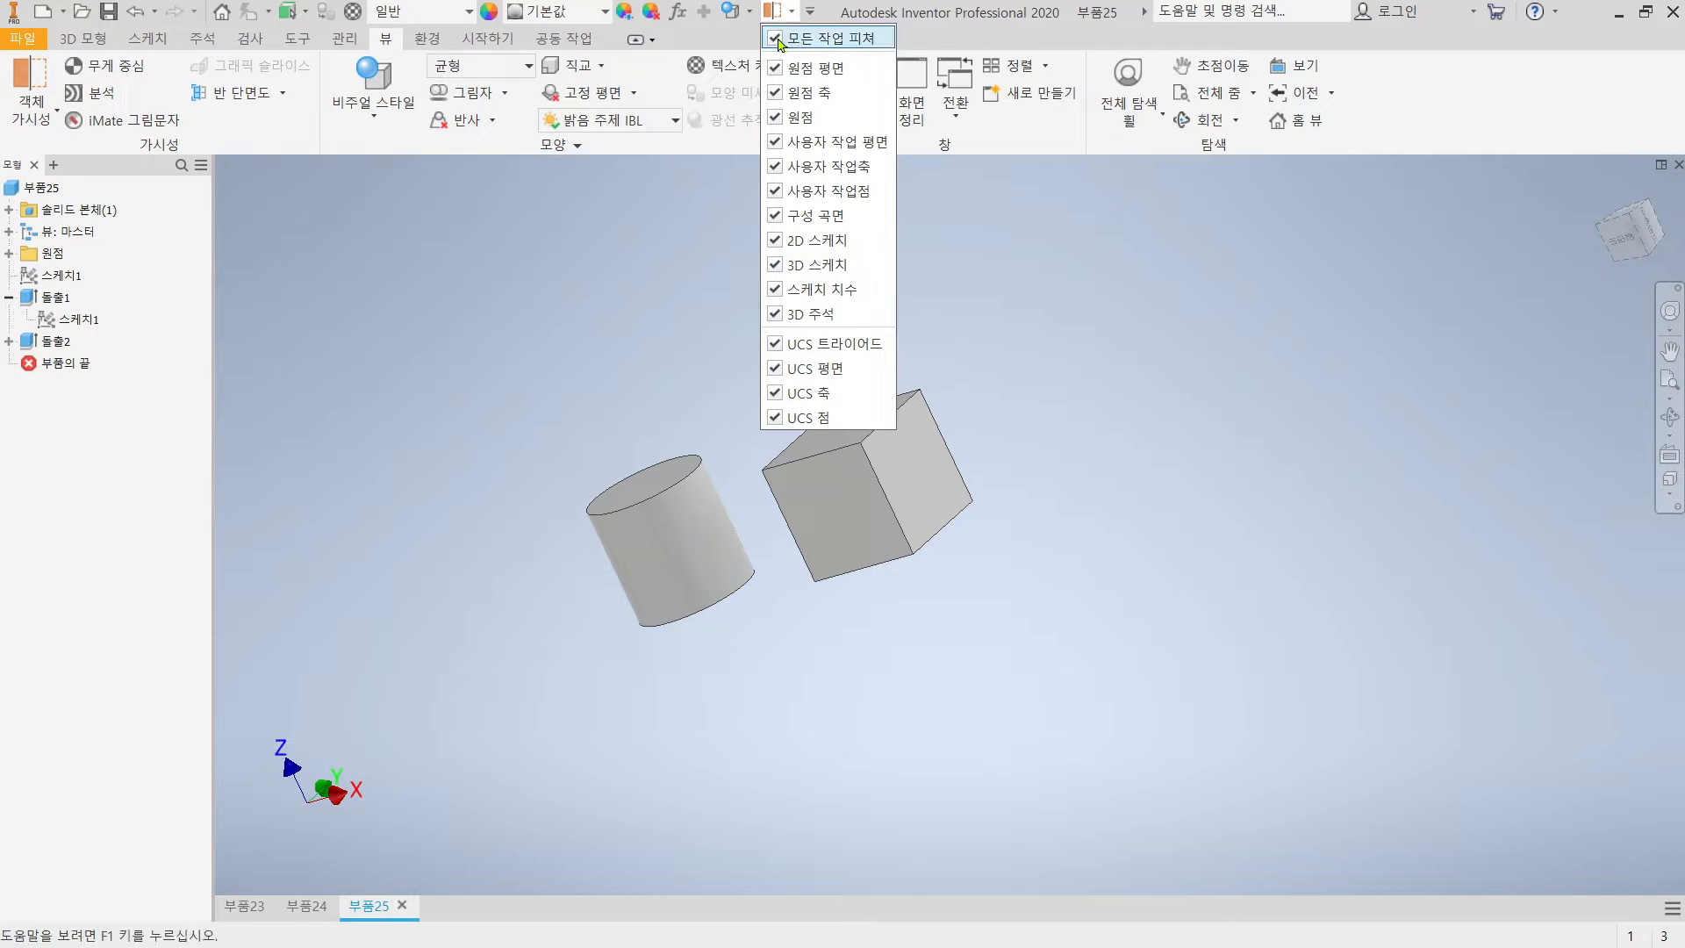
Turn off the object visibility of 모든 작업 피쳐, 구성 곡면, 2D 스케치, 3D 스케치 and 스케치 치수
left_click(777, 216)
left_click(777, 241)
left_click(777, 265)
left_click(777, 290)
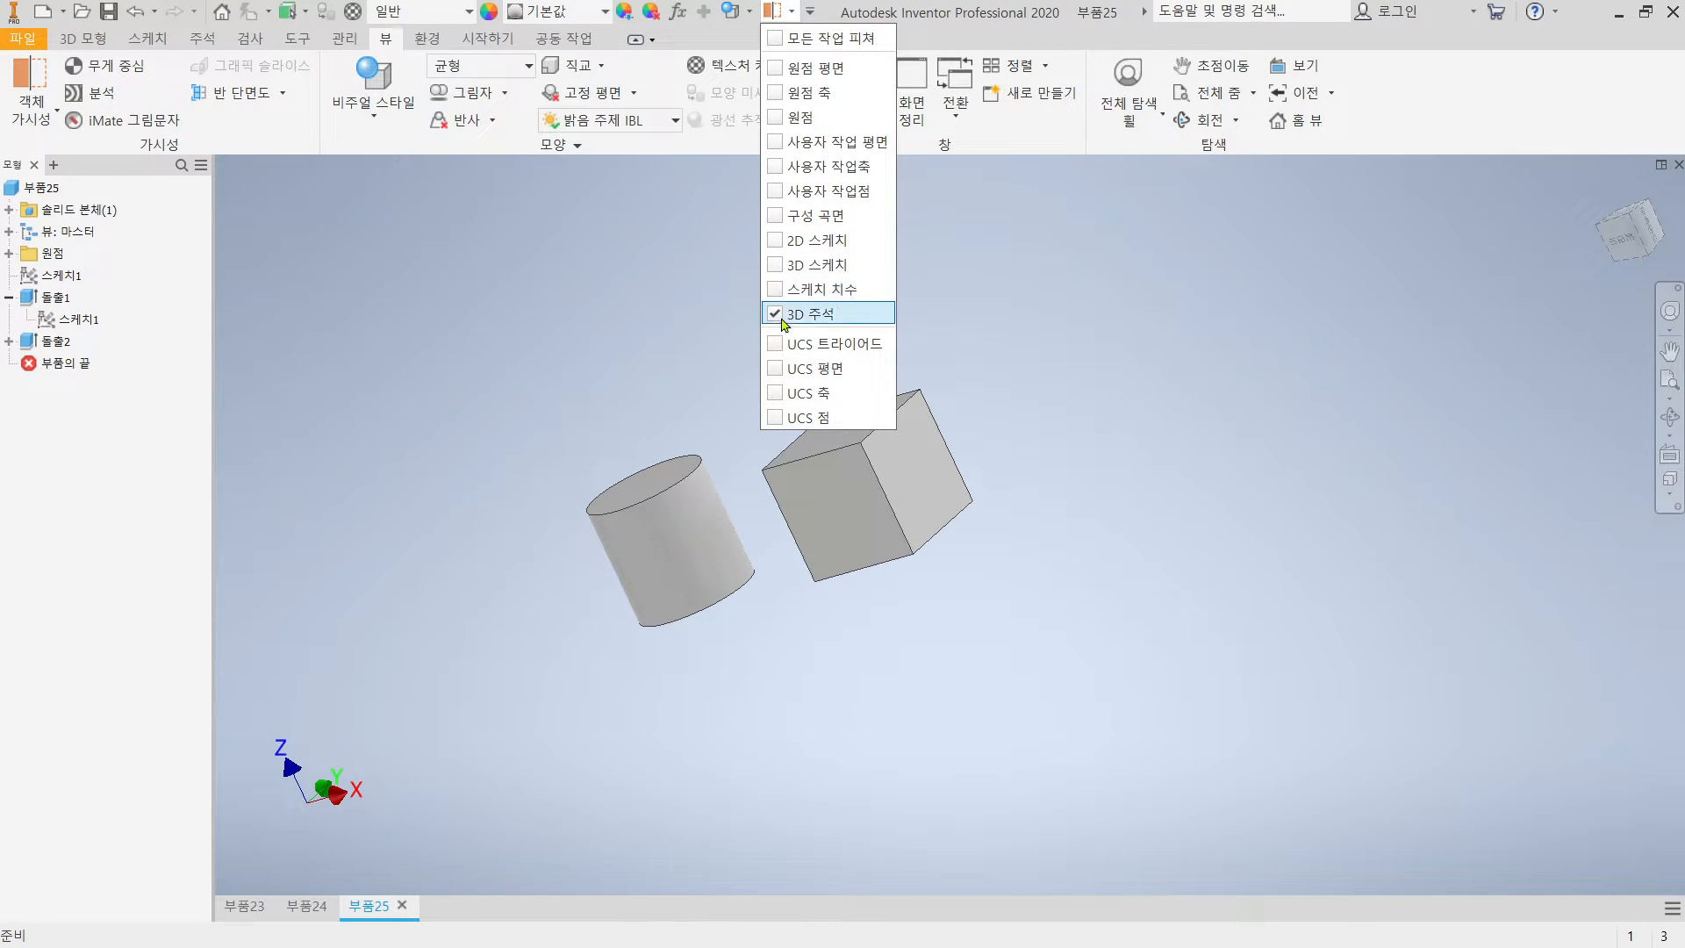
left_click(1018, 349)
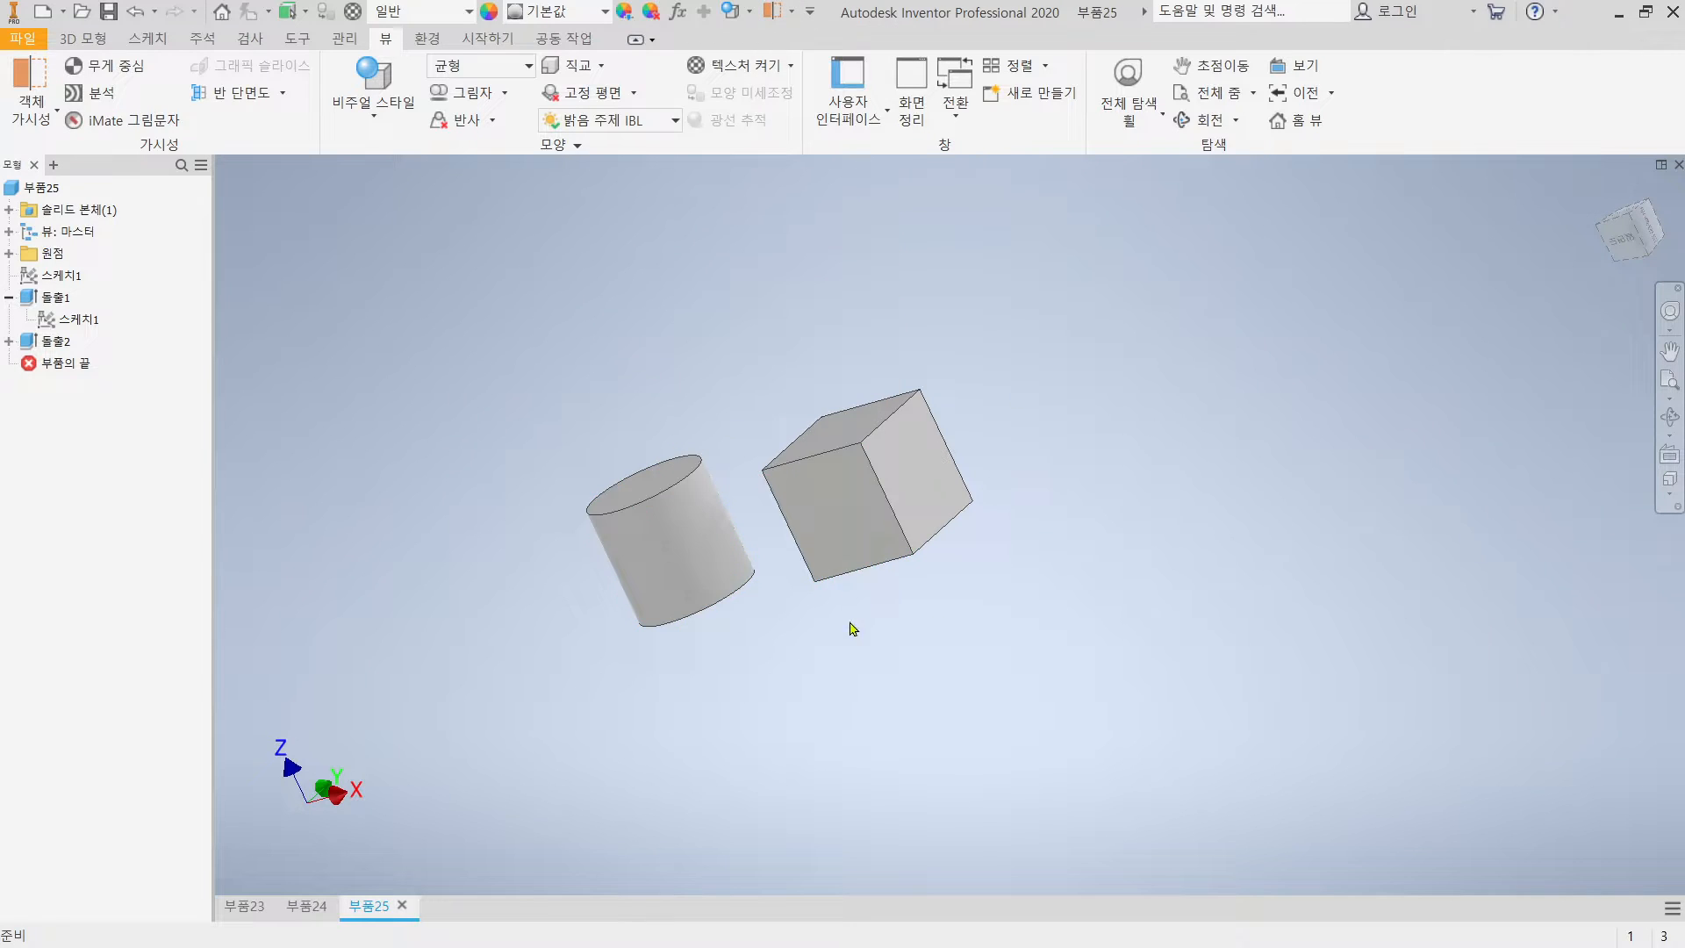
middle_click_drag(852, 627, 1139, 632, "shift")
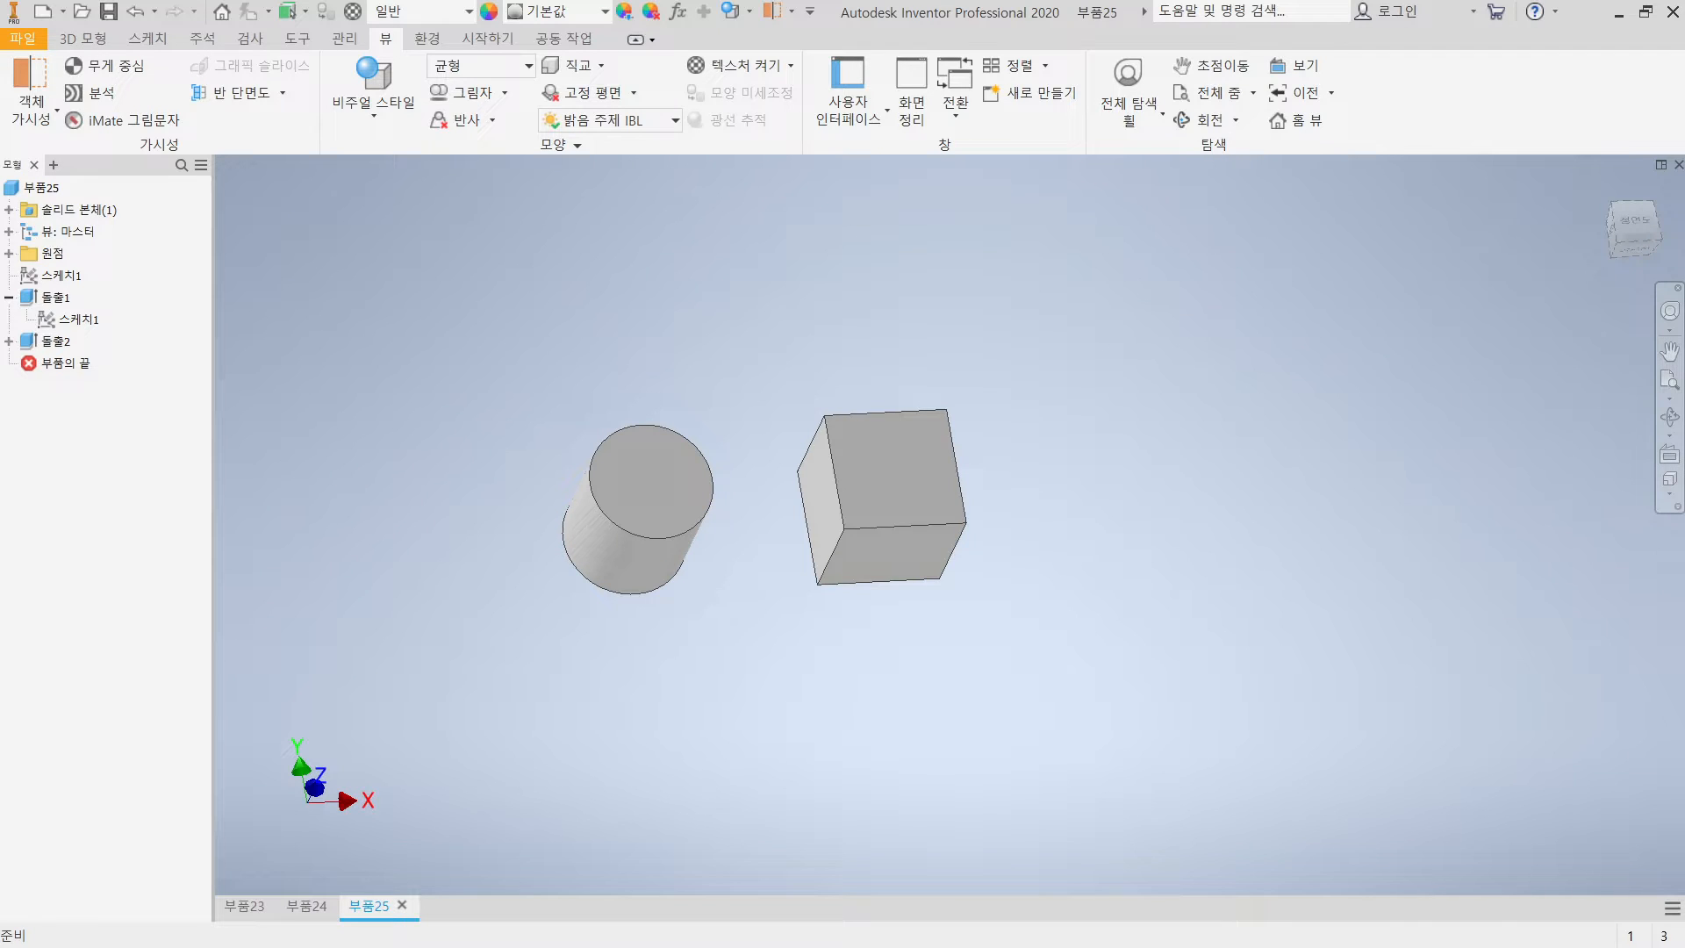
Switch to 인벤터_1.pdf in 알PDF and read how to project geometry (형상투영) and turn projected lines into construction lines
left_click_drag(1684, 17, 865, 0)
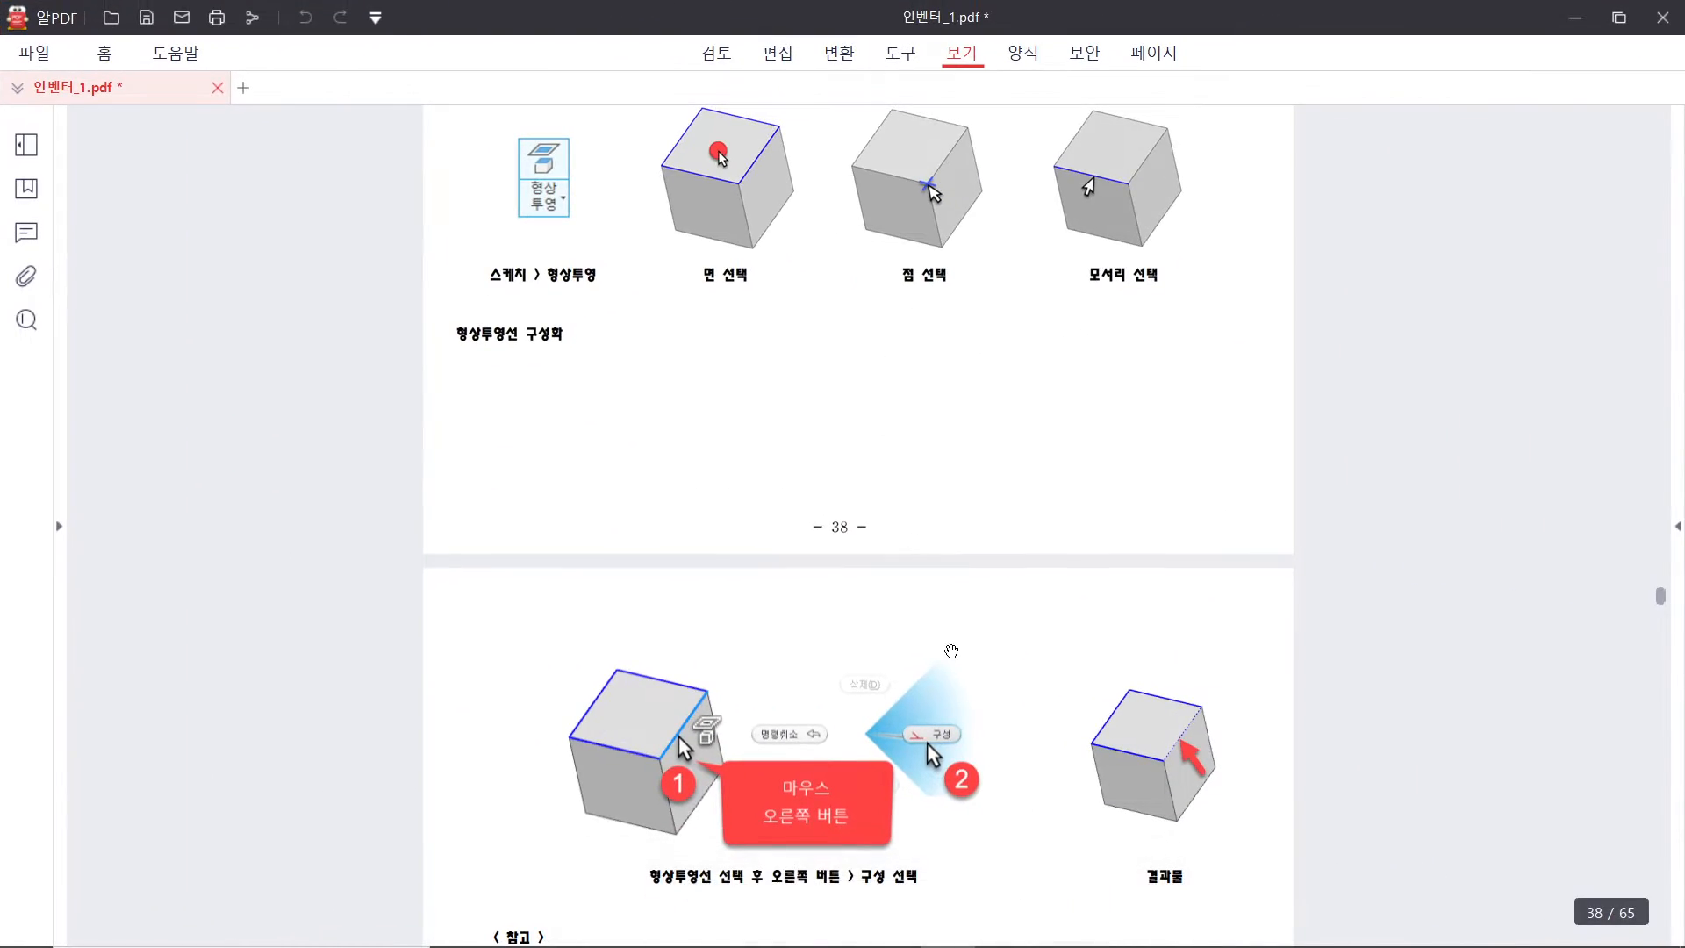
scroll(1036, 604, "up", 2)
scroll(545, 400, "up", 2)
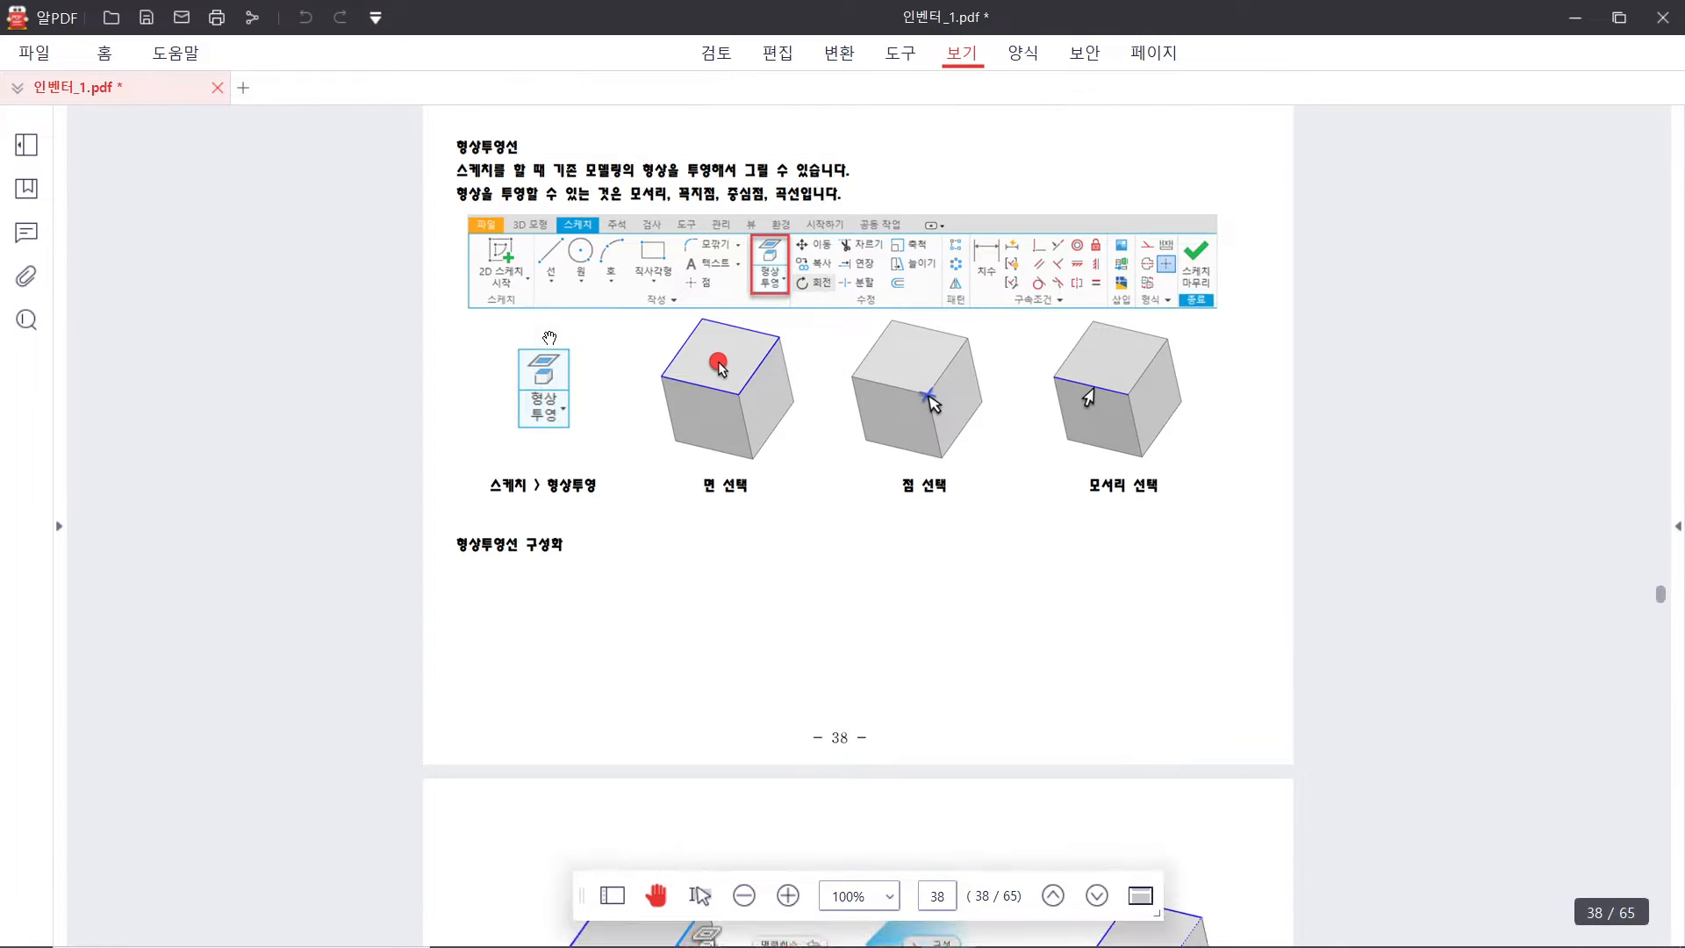
key("ctrl")
key("ctrl")
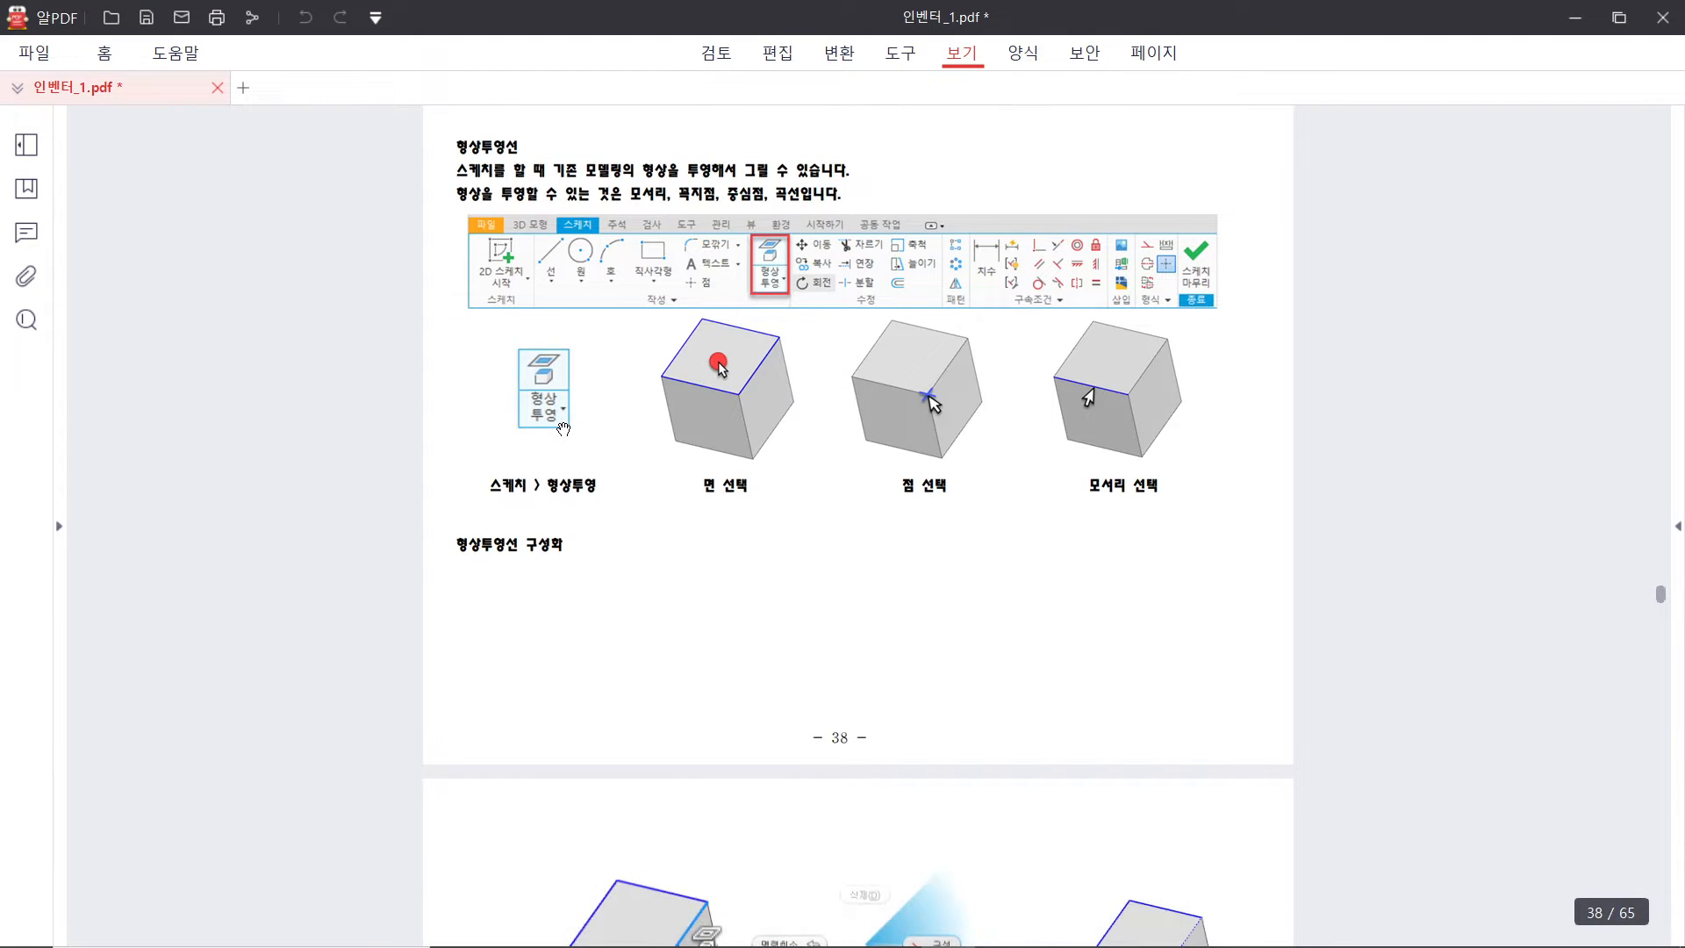
scroll(608, 358, "up", 1, "ctrl")
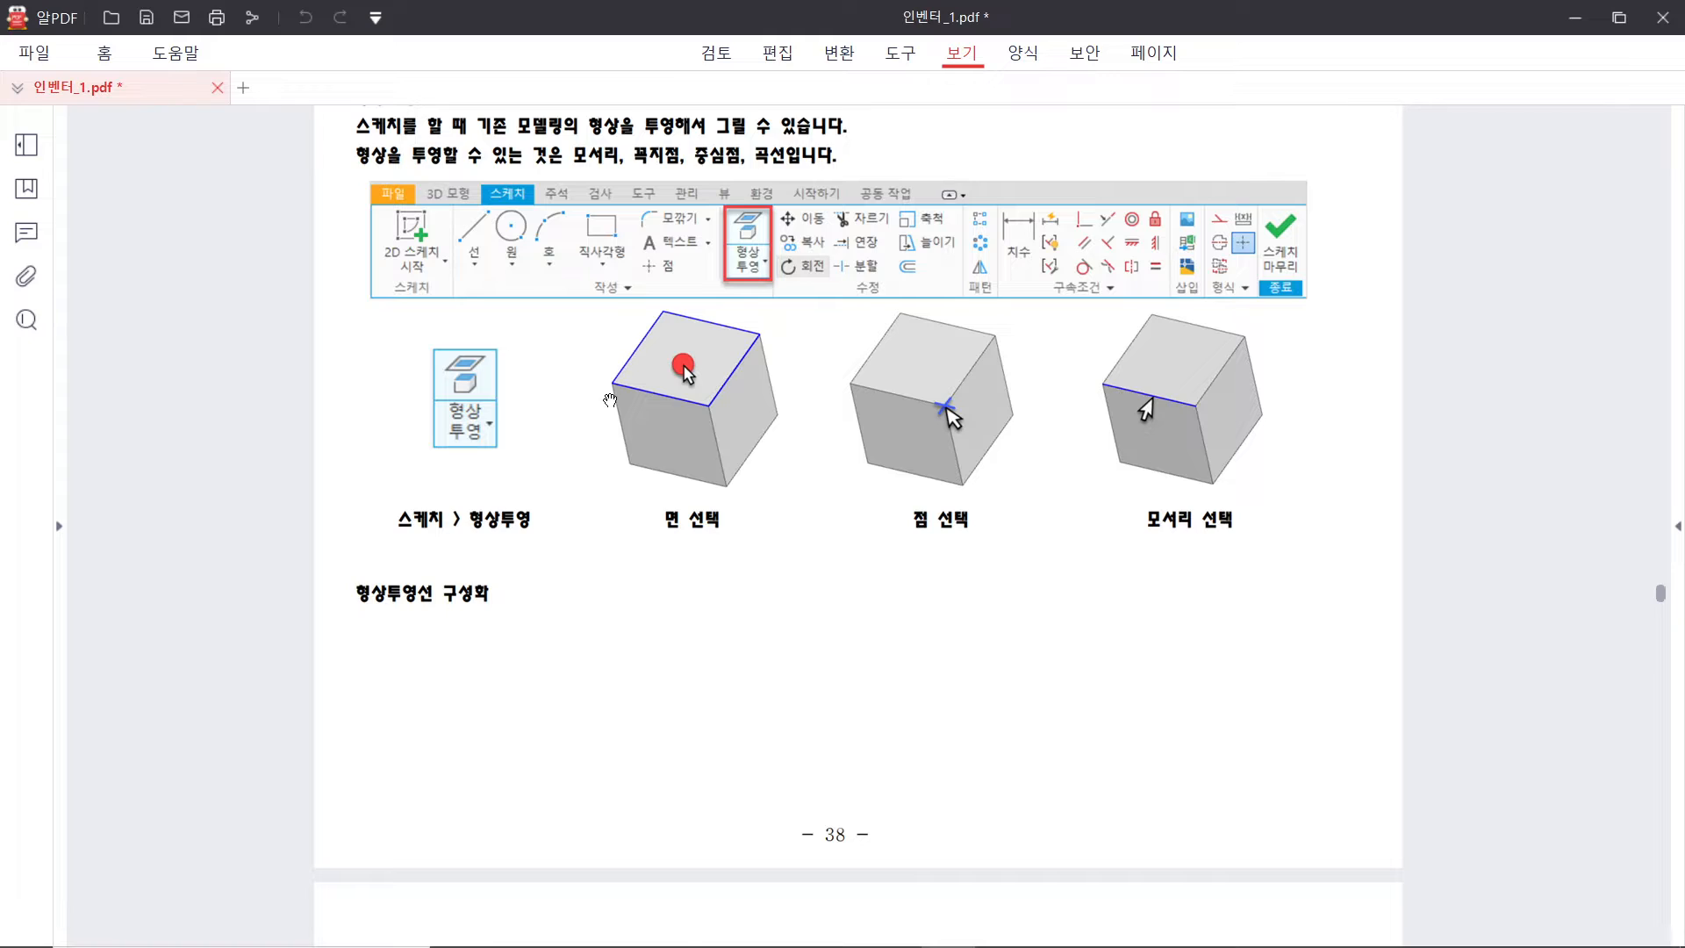
key("ctrl")
key("ctrl")
key("ctrl")
scroll(693, 409, "down", 10)
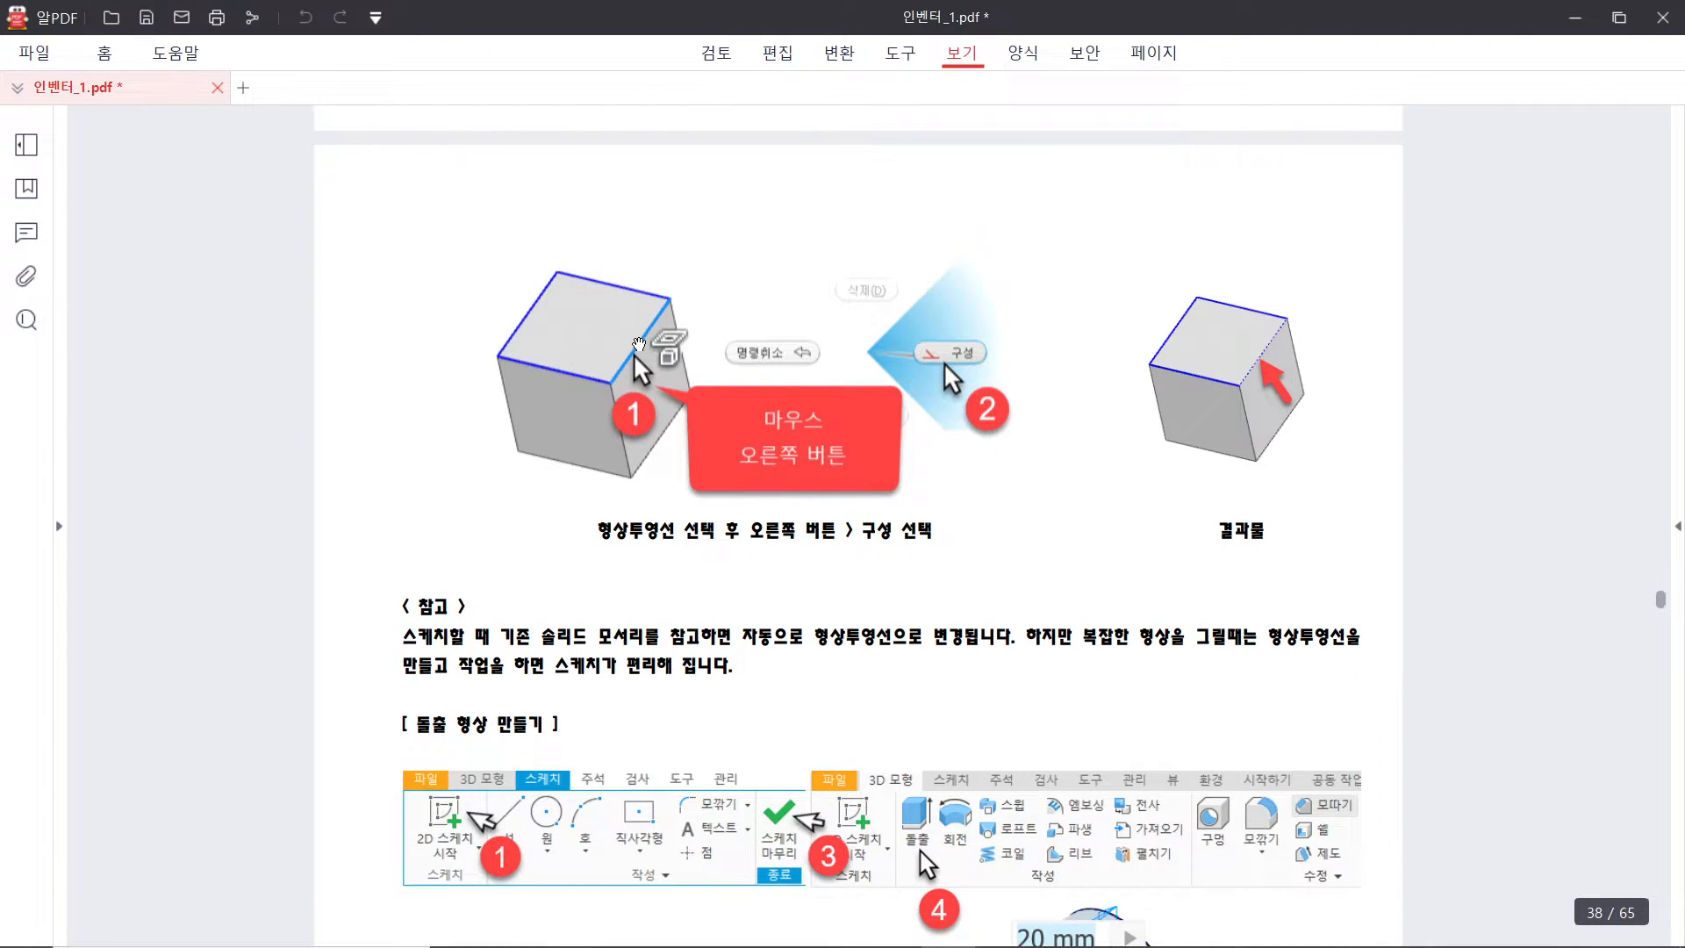
left_click(640, 353)
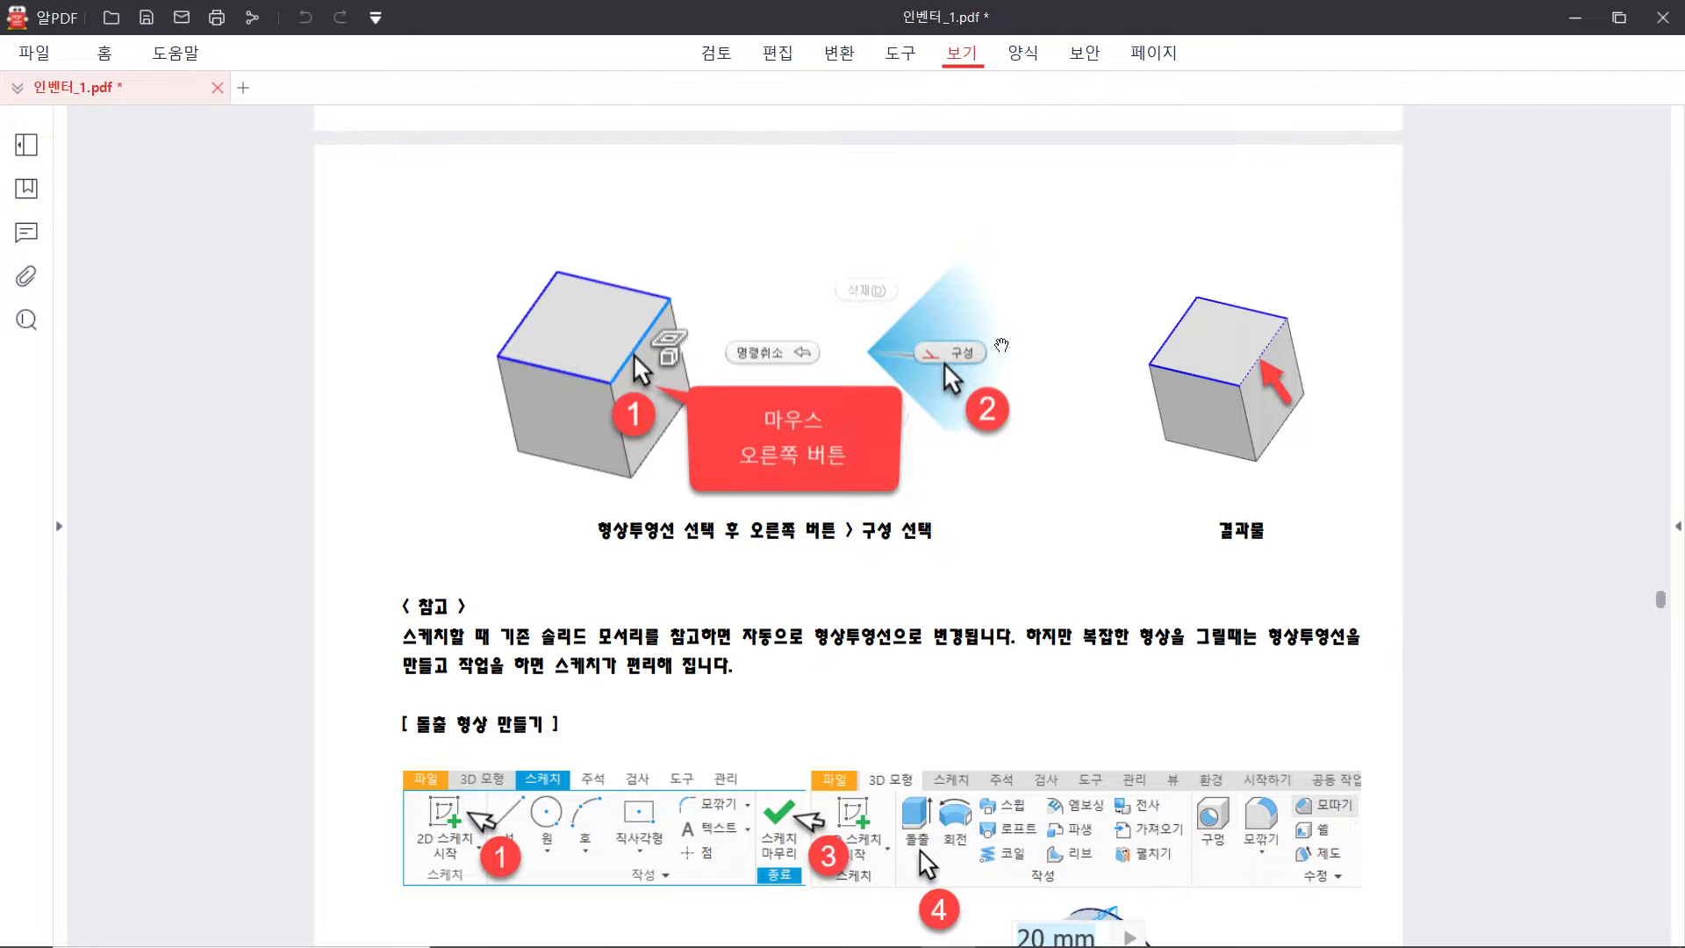
Read the PDF exercise on extruding a 20 mm circle, projecting its top face and adding two 10 mm circles
scroll(1083, 569, "down", 3)
scroll(1083, 569, "down", 3)
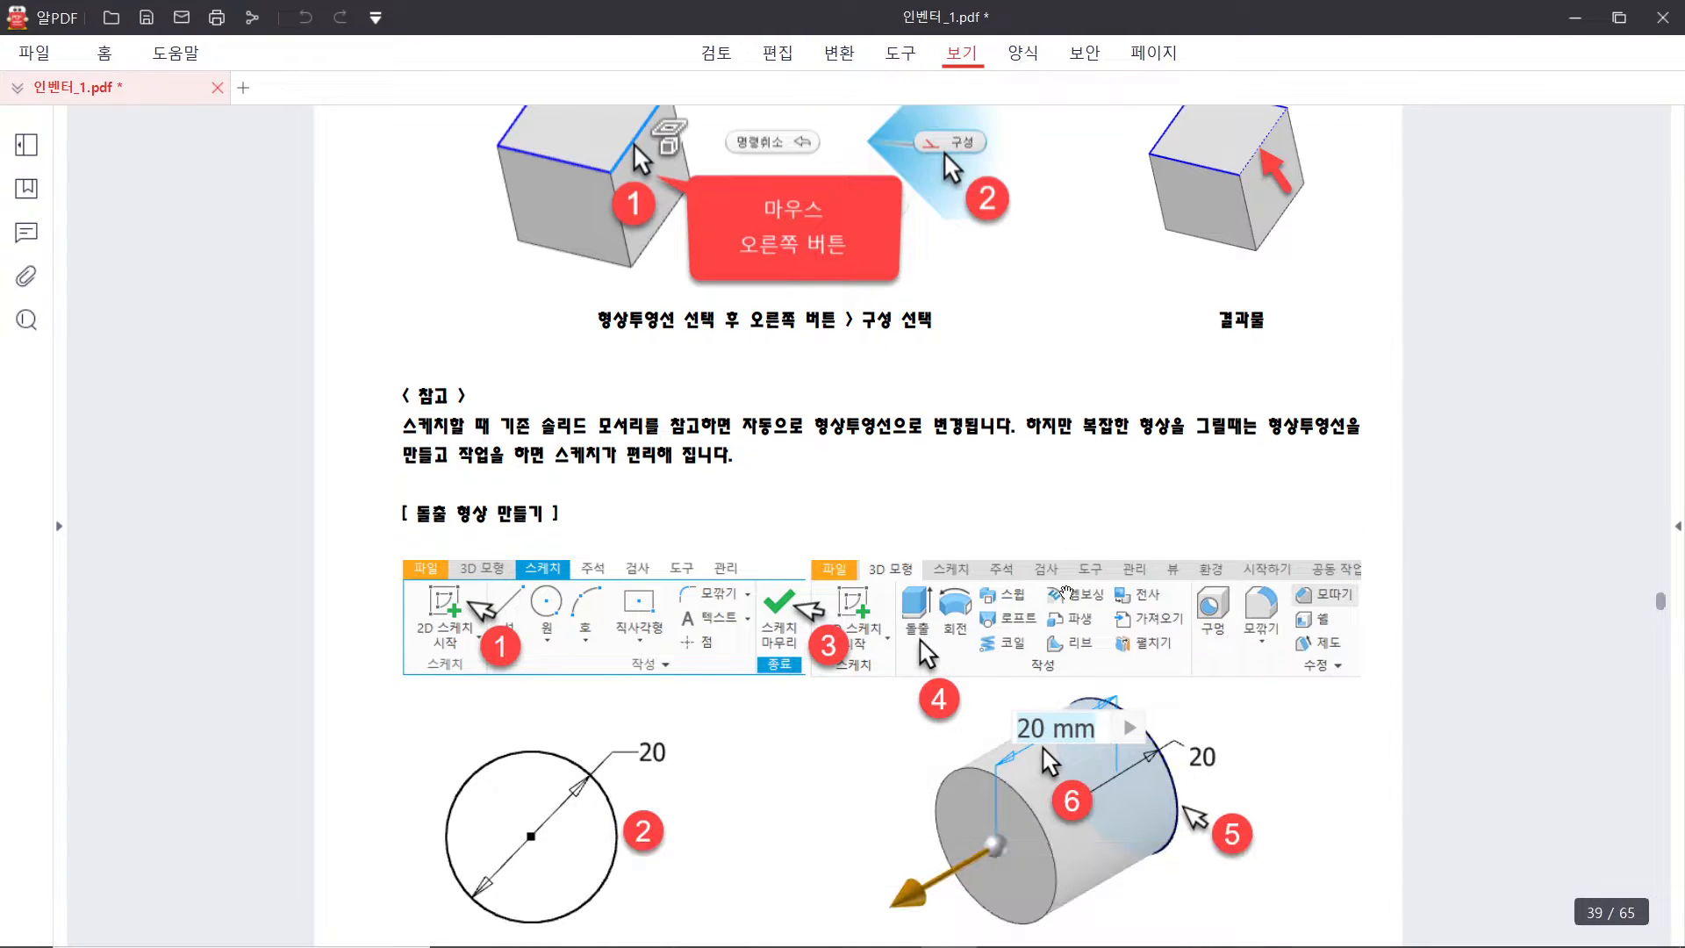
scroll(1064, 596, "down", 3)
scroll(1063, 596, "down", 3)
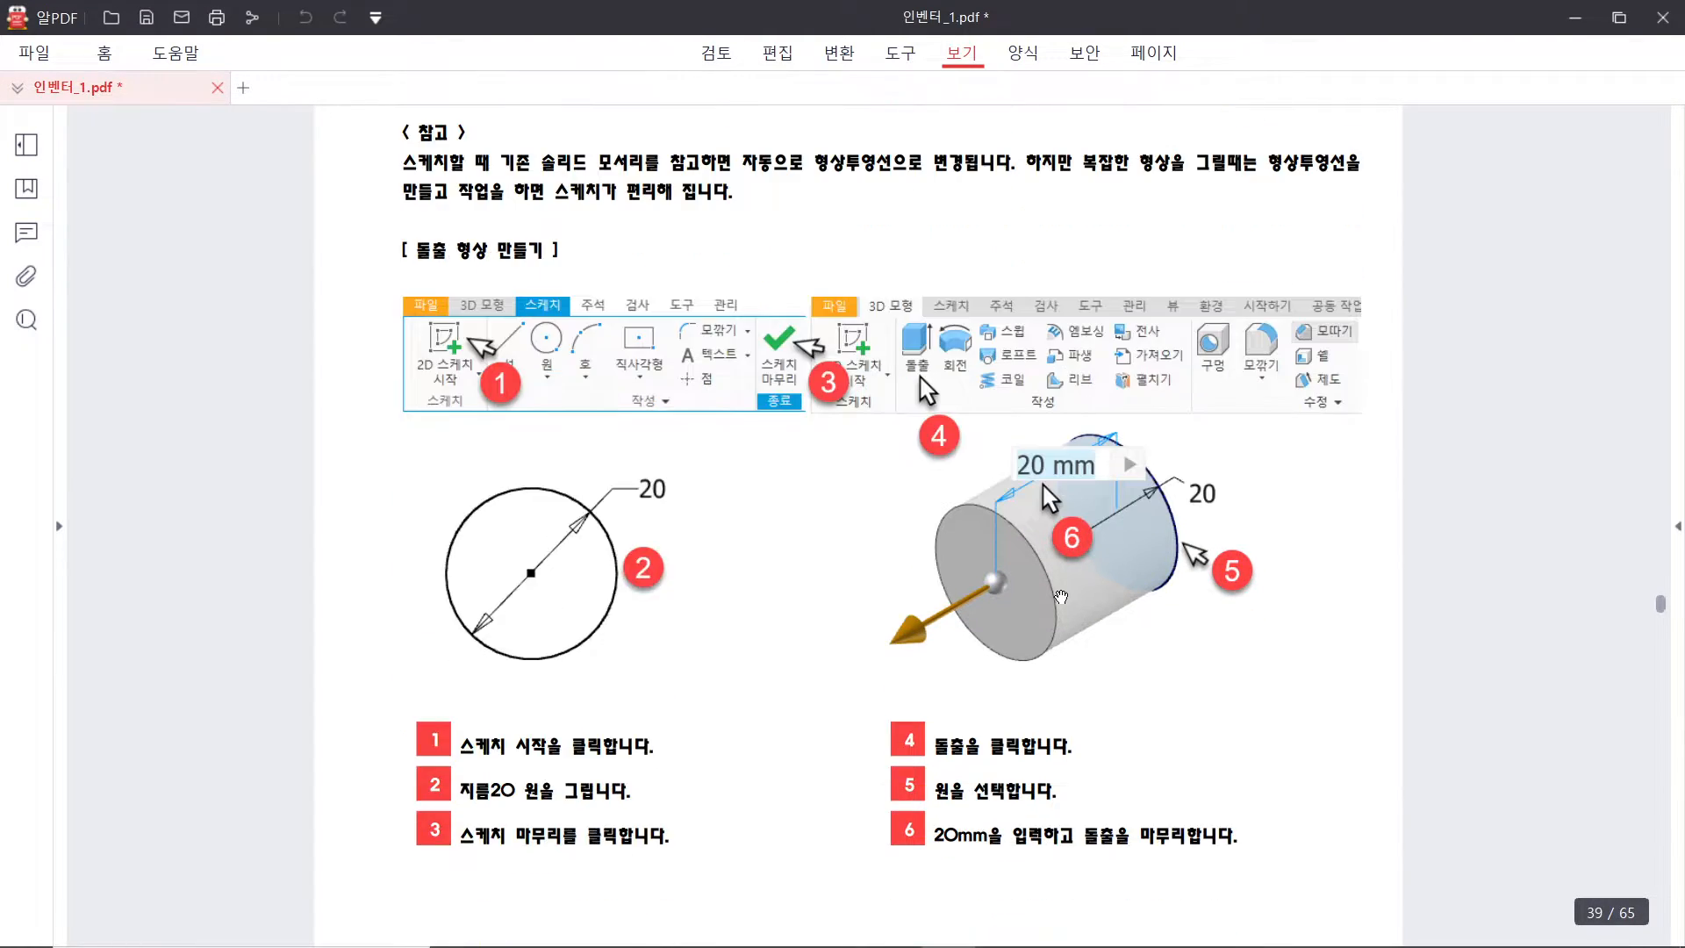
scroll(1069, 530, "down", 20)
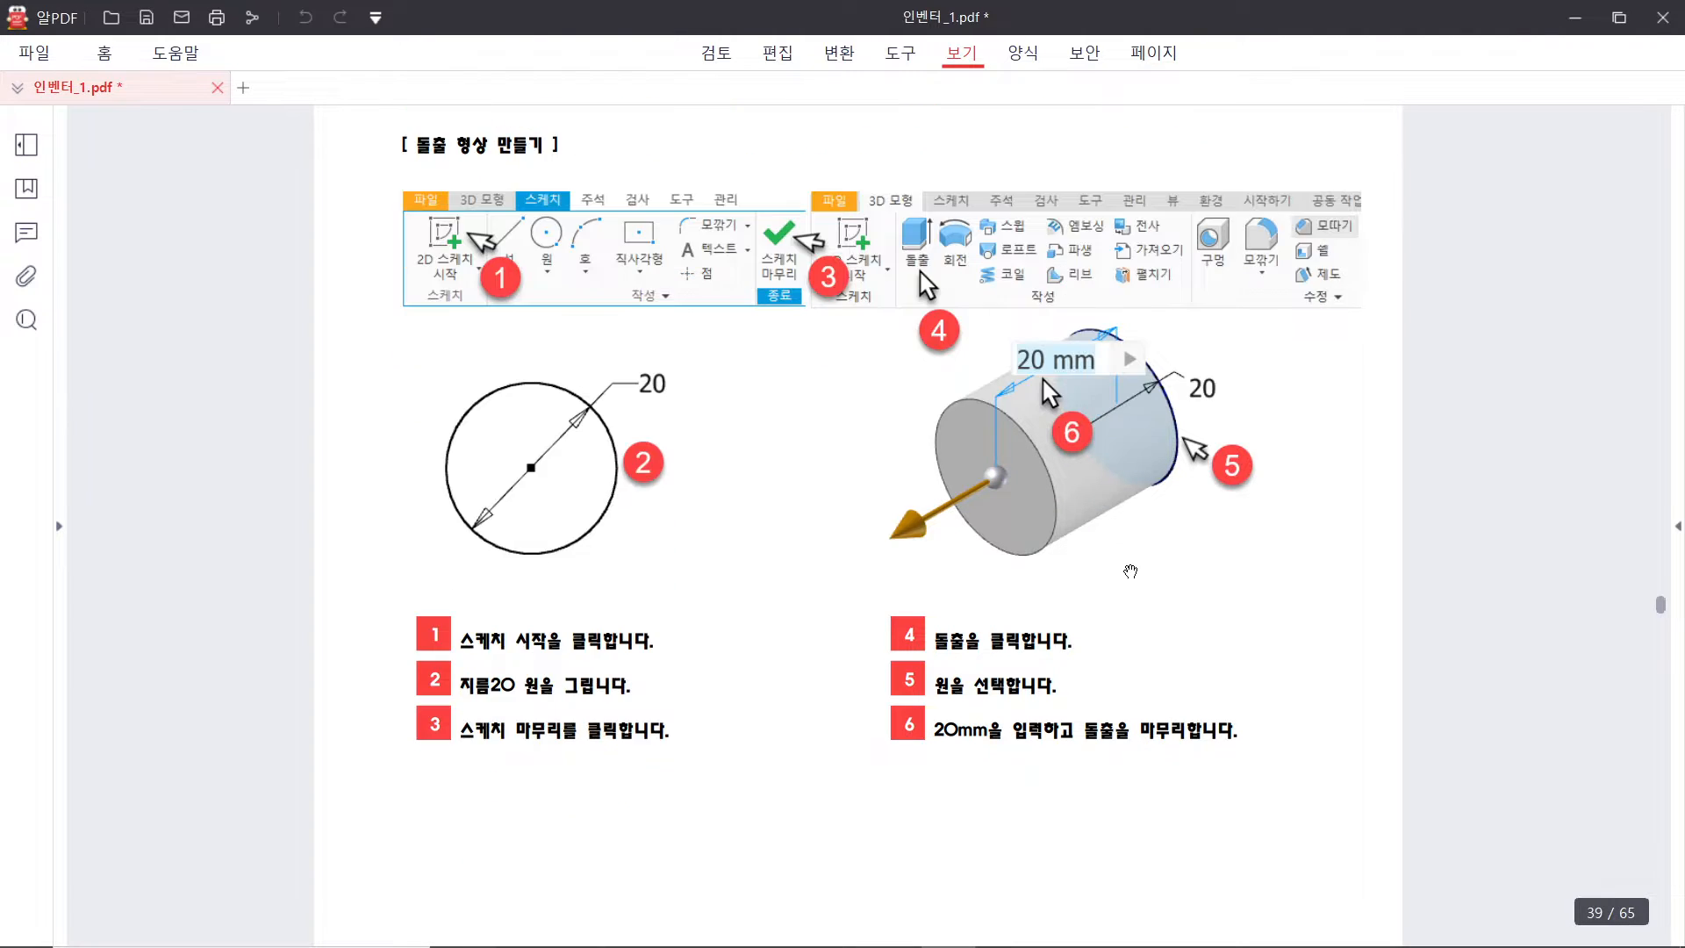
scroll(1132, 573, "down", 3)
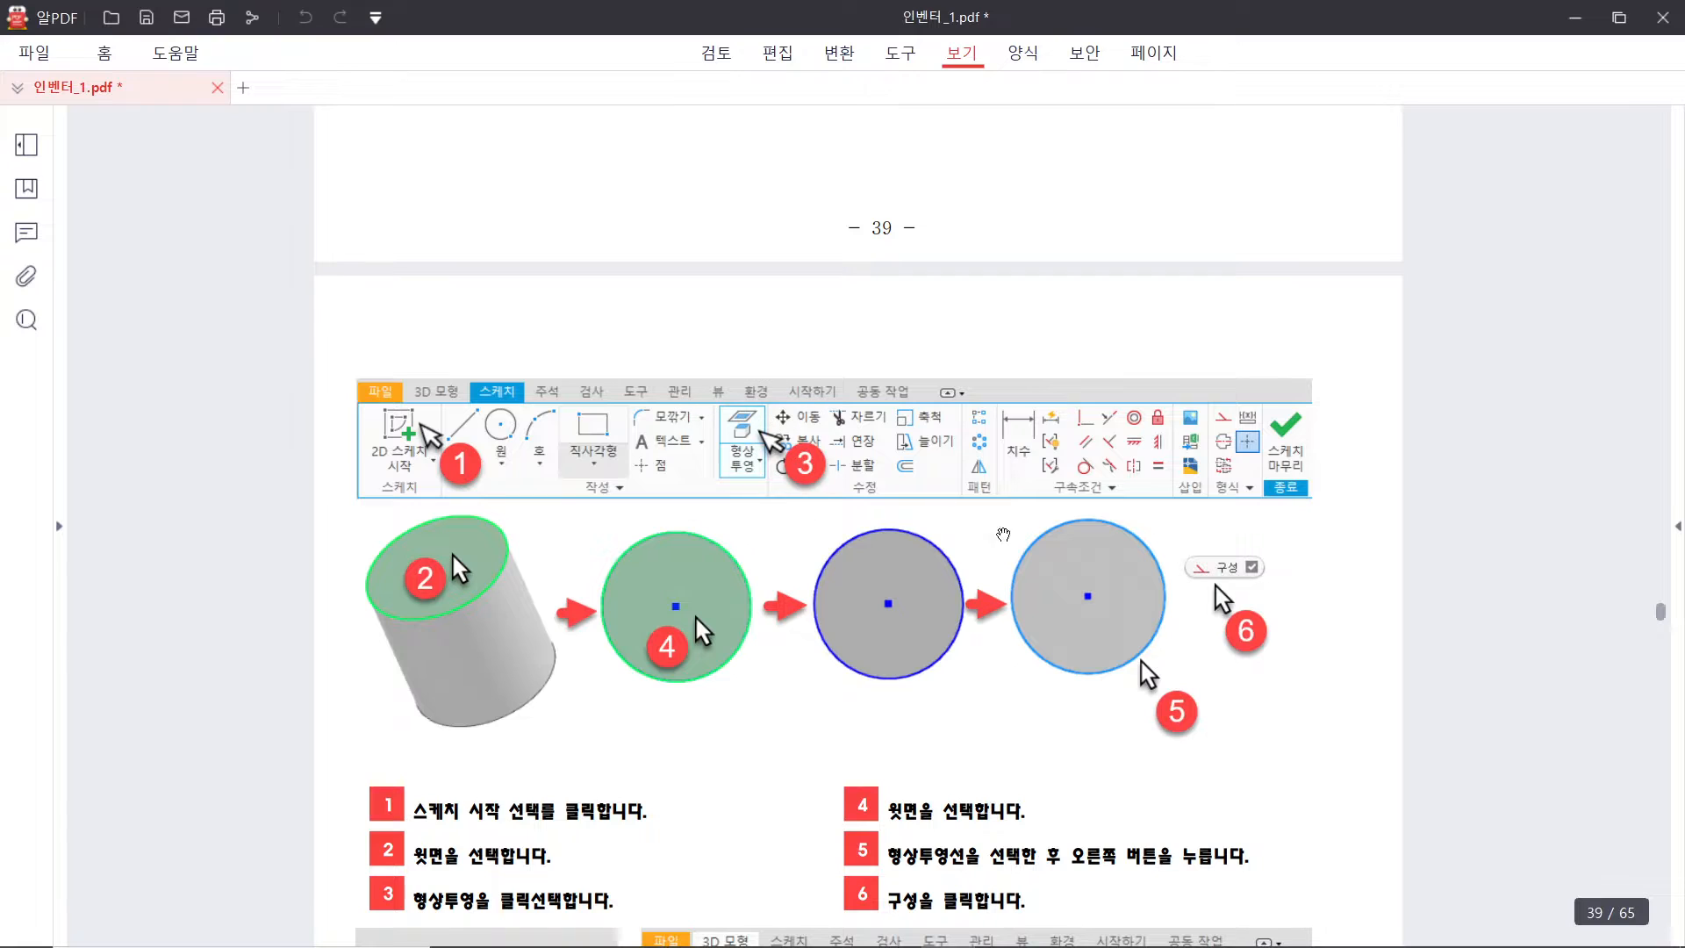
scroll(1032, 577, "down", 8)
scroll(1031, 576, "down", 2)
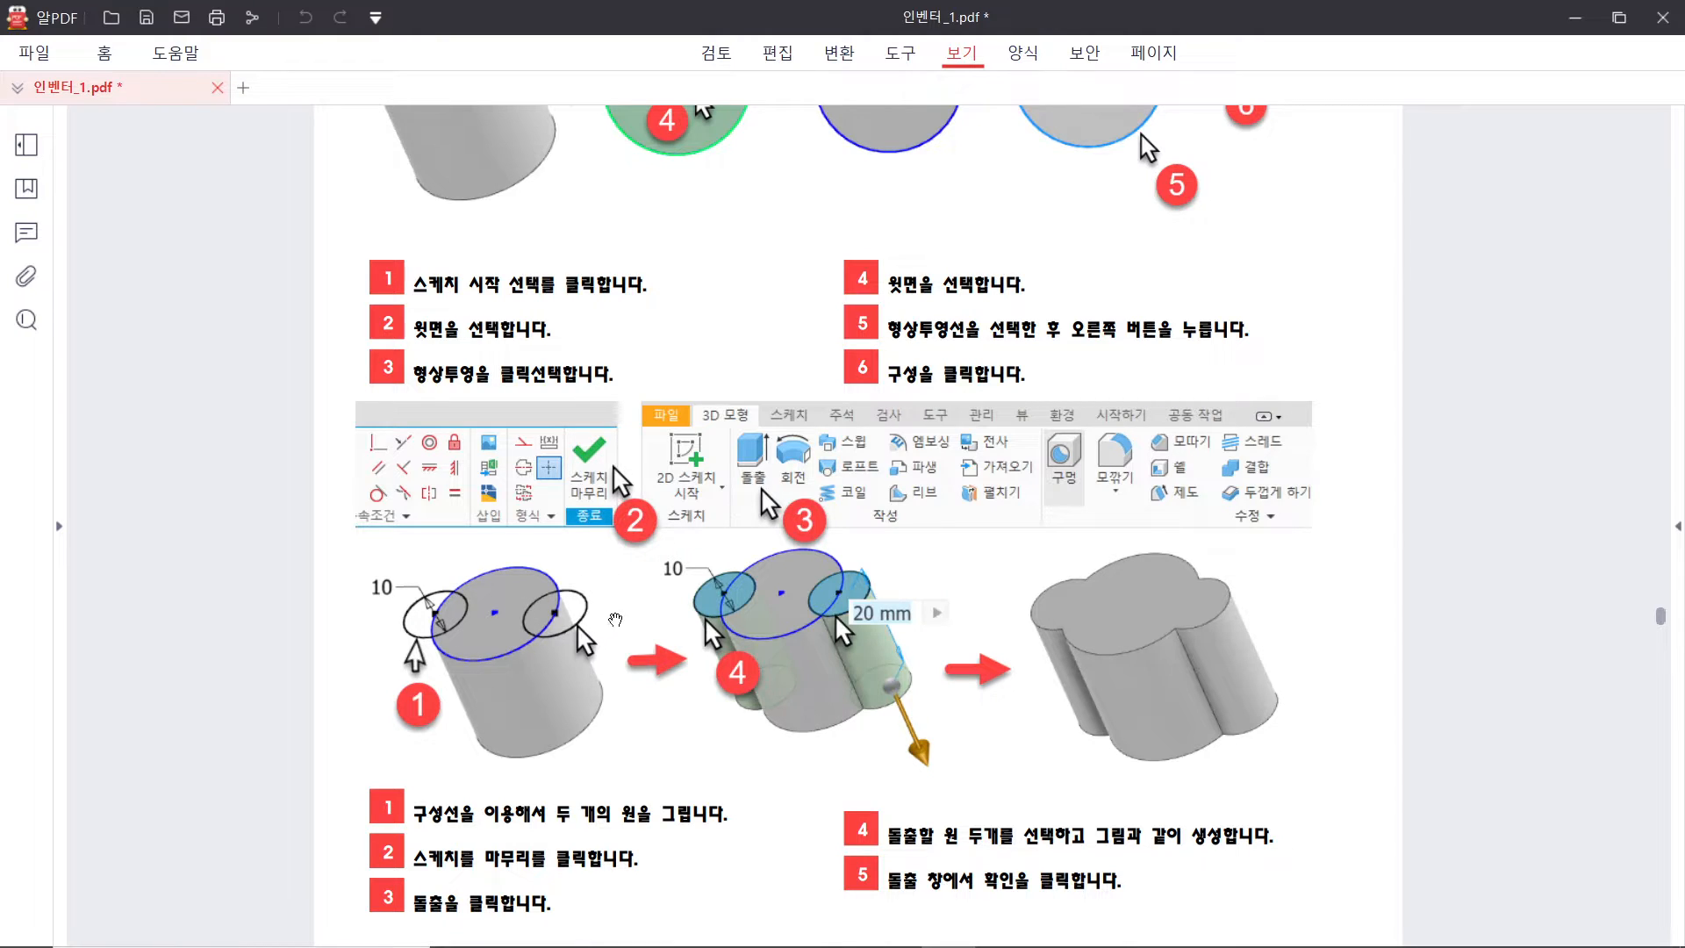
Switch back to Autodesk Inventor and create a new part from the Standard (mm).ipt template
left_click_drag(1046, 11, 1684, 7)
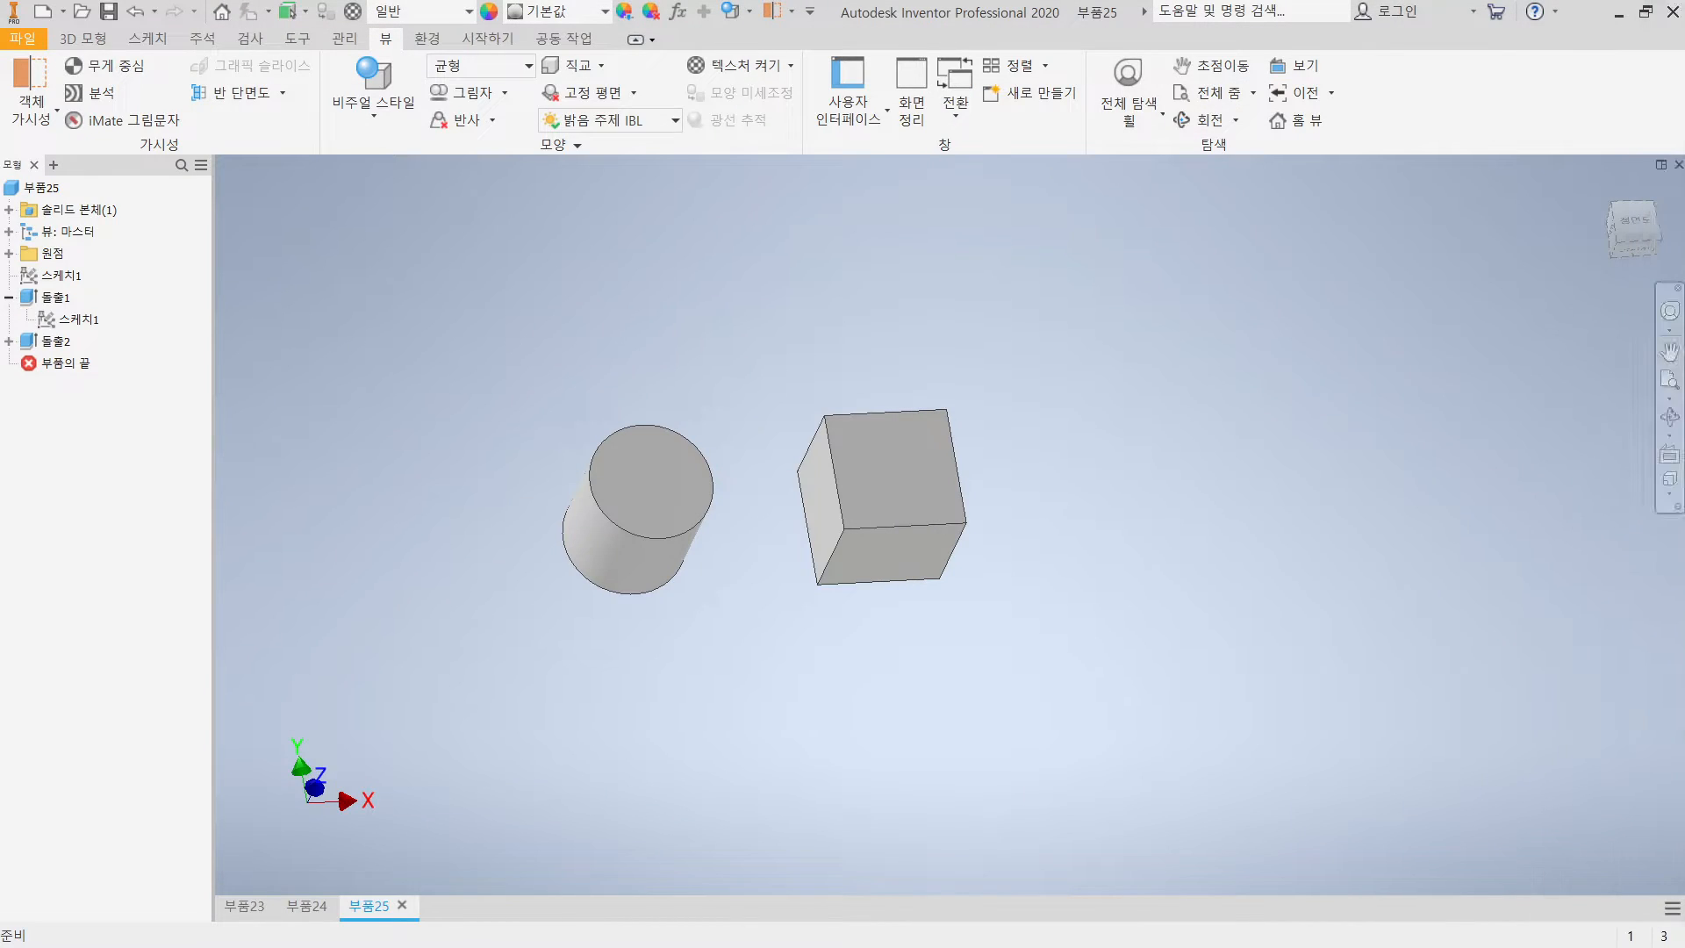
left_click(42, 11)
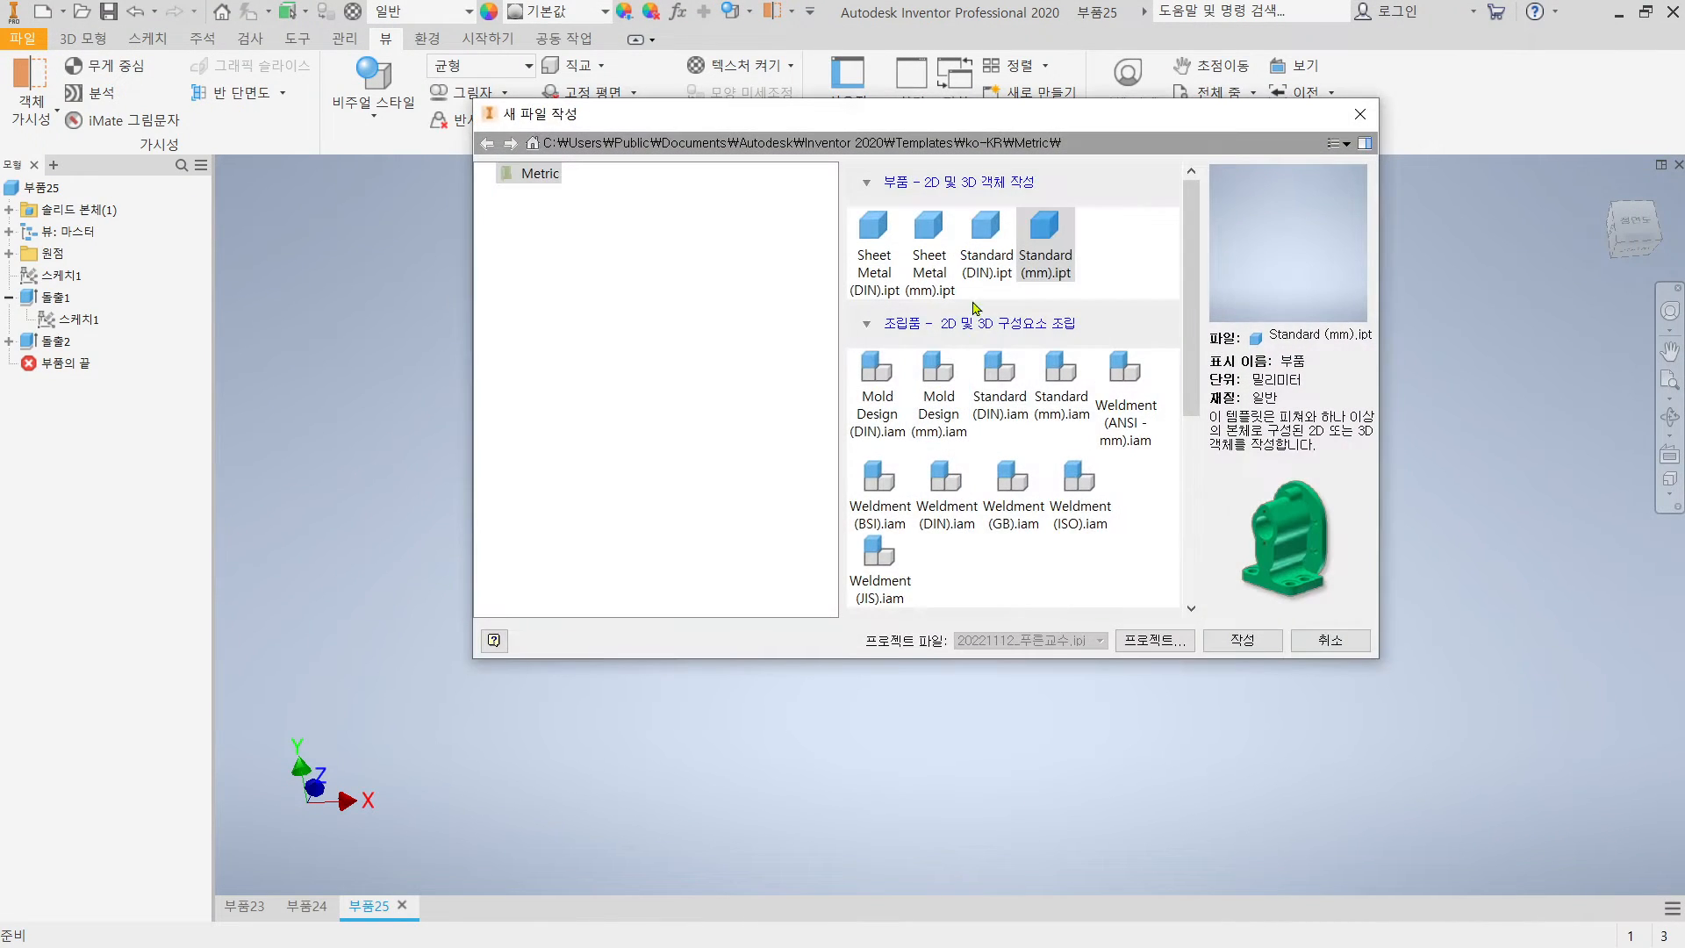
double_click(1024, 260)
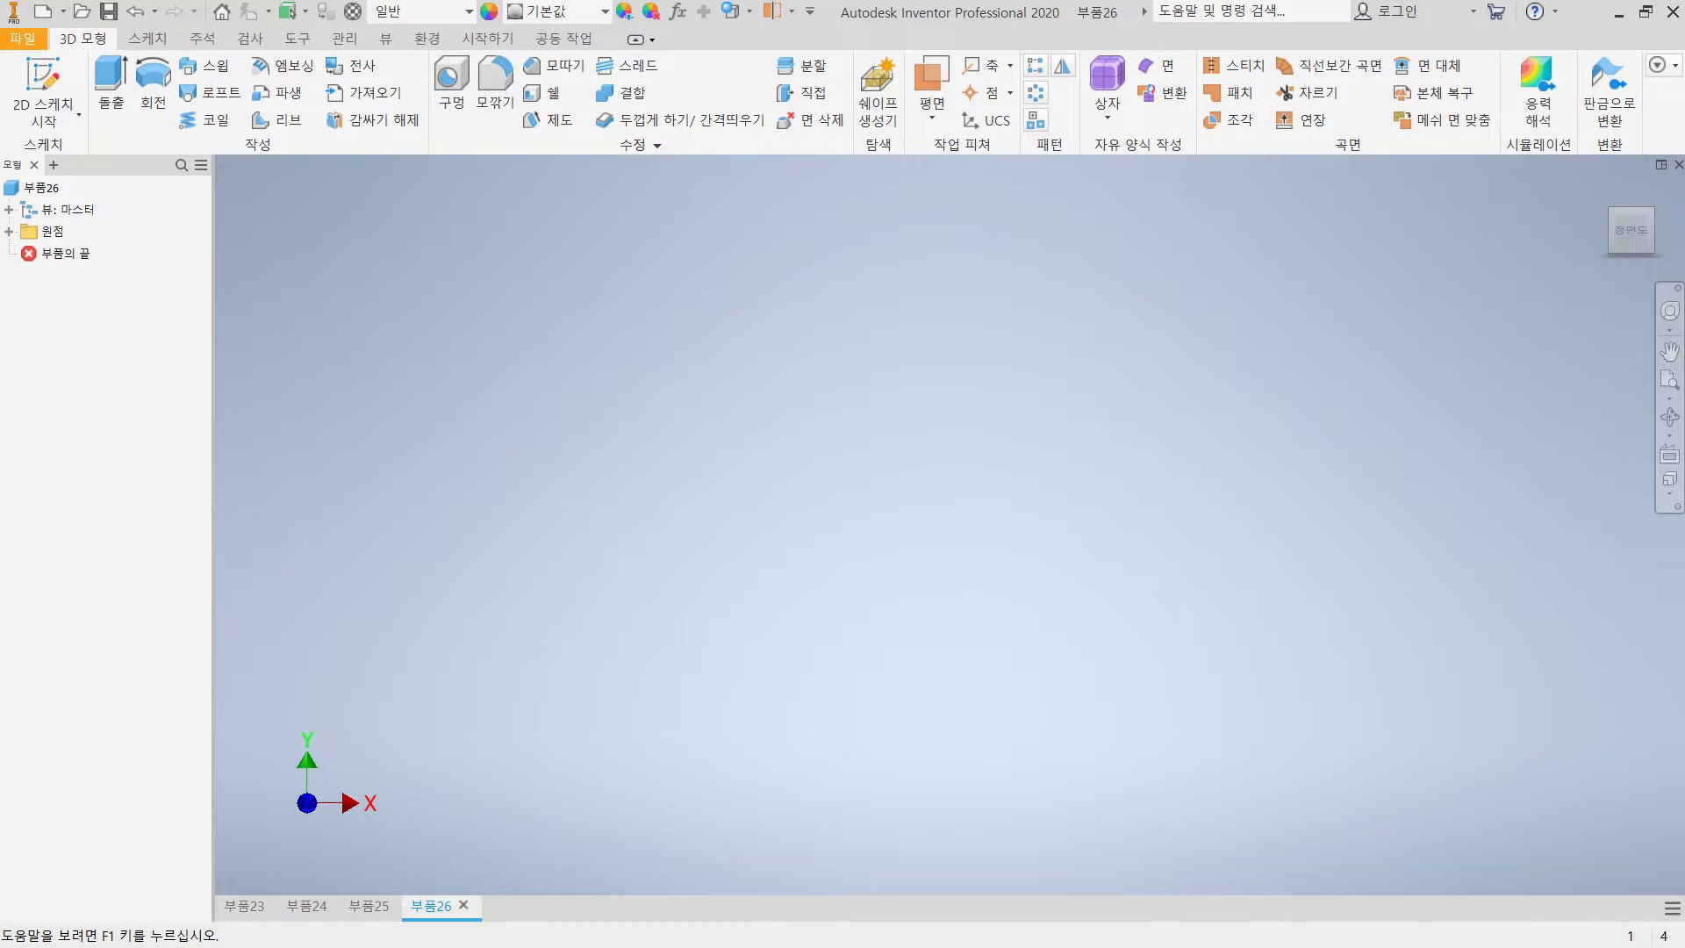
Start a 2D sketch on the XY plane and draw a circle 20 mm in diameter centred on the origin
left_click(44, 114)
left_click(1050, 417)
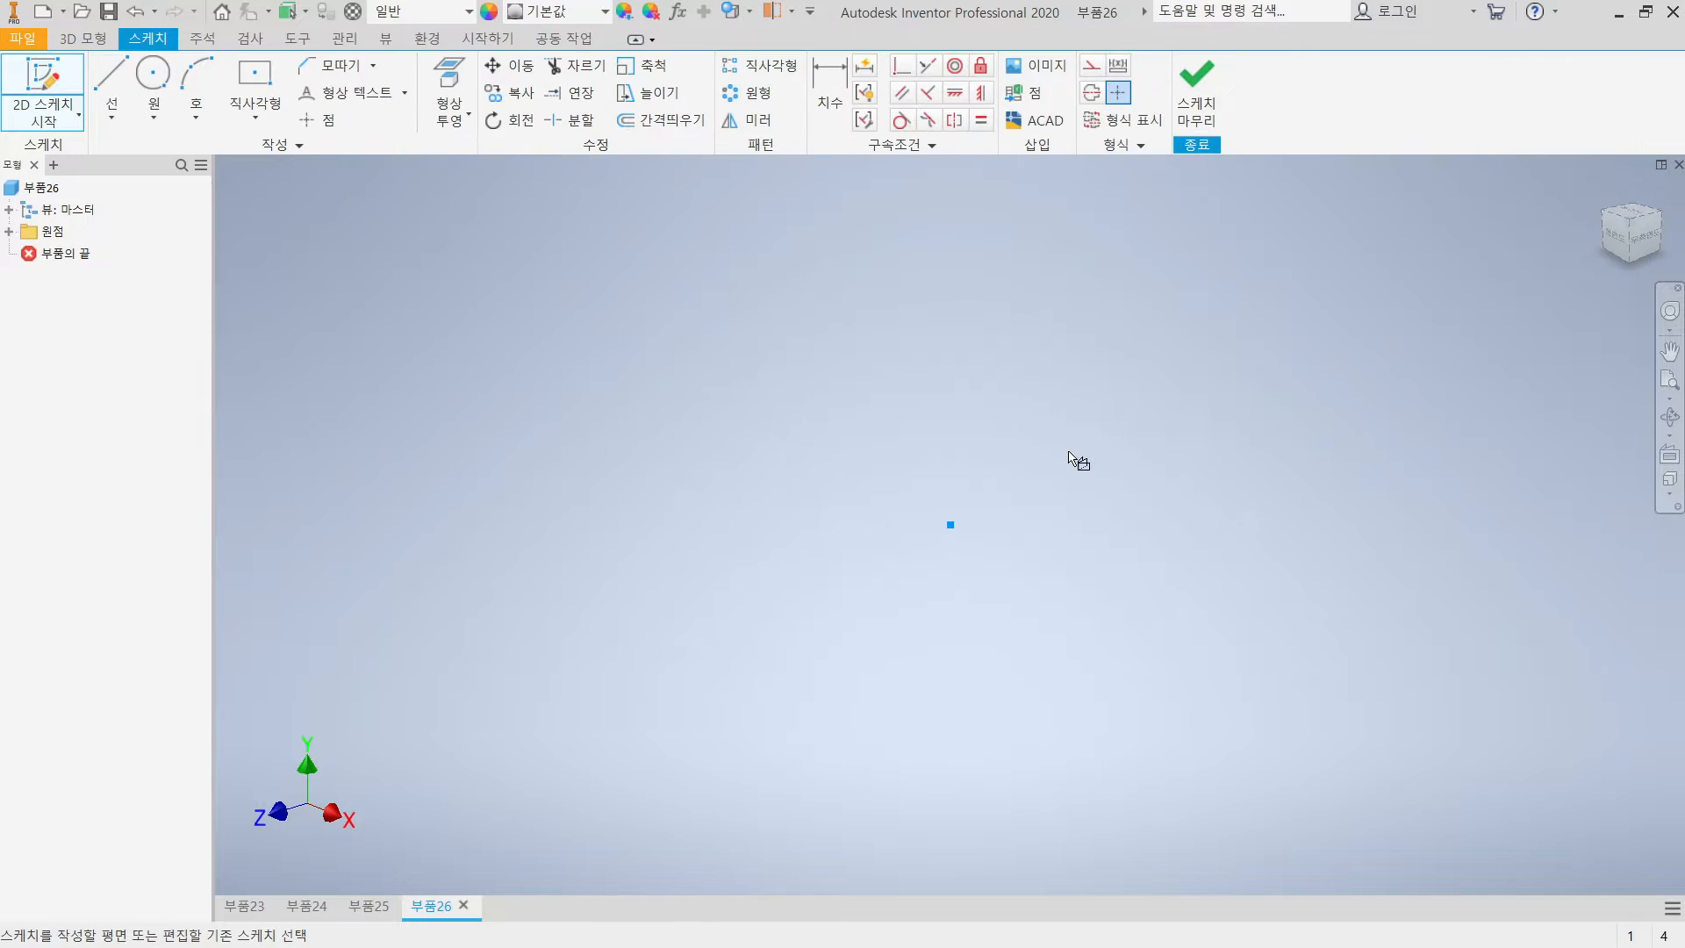
left_click(152, 70)
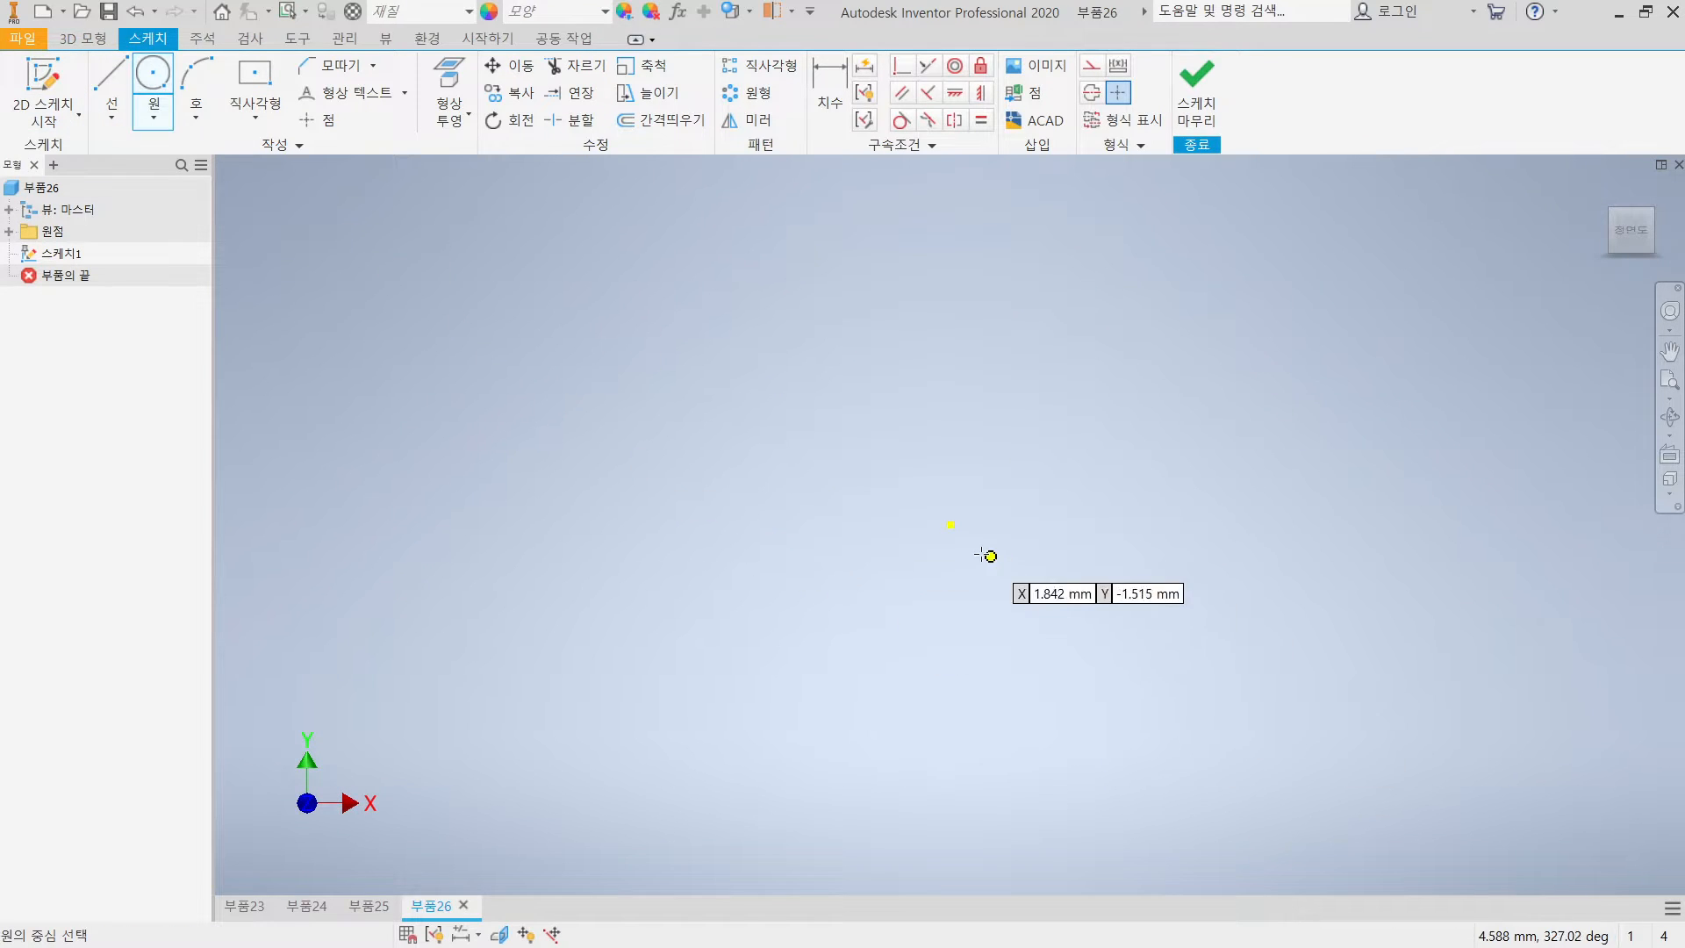
left_click(951, 524)
type("20")
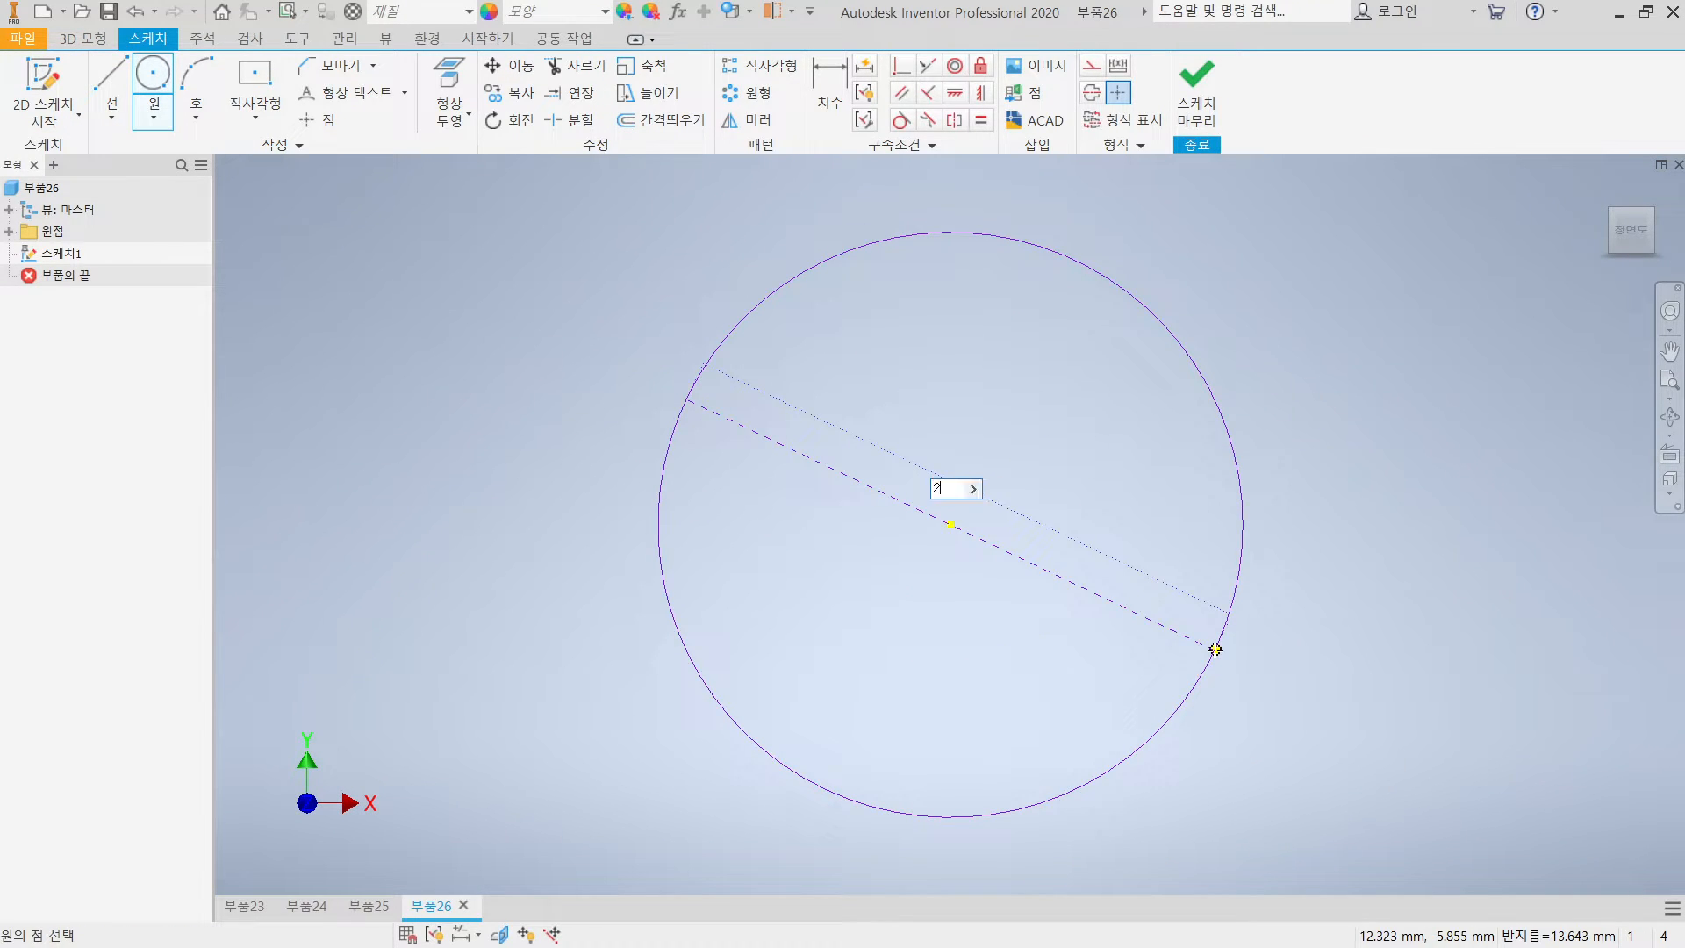
key("Return")
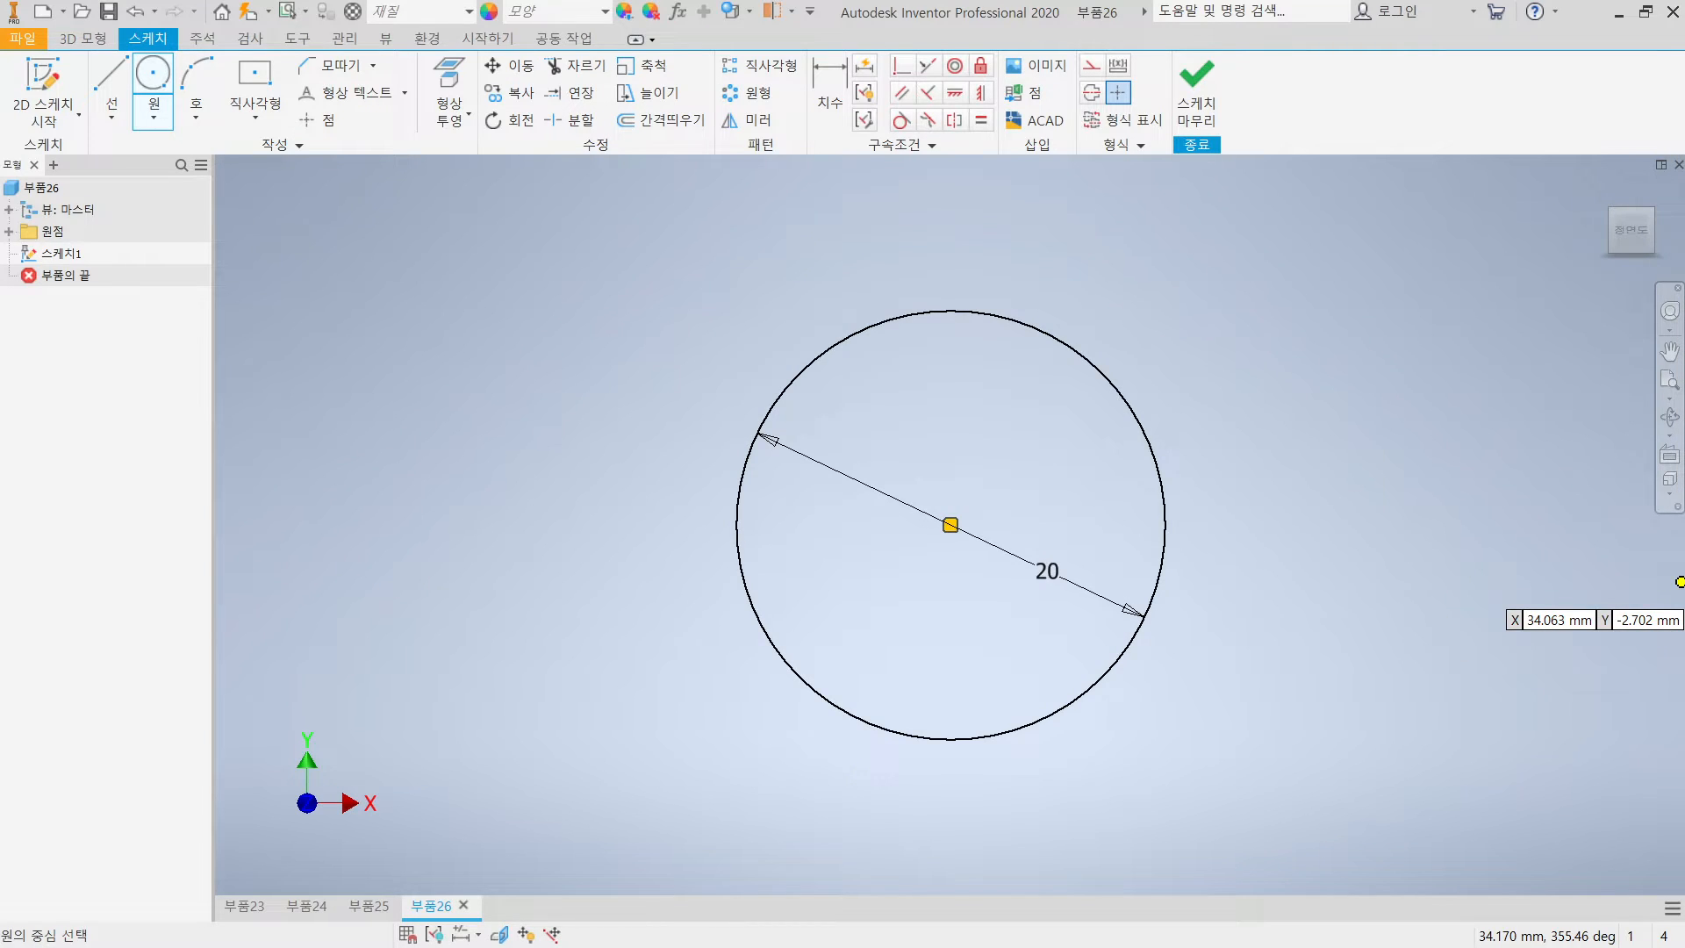
key("alt+Tab")
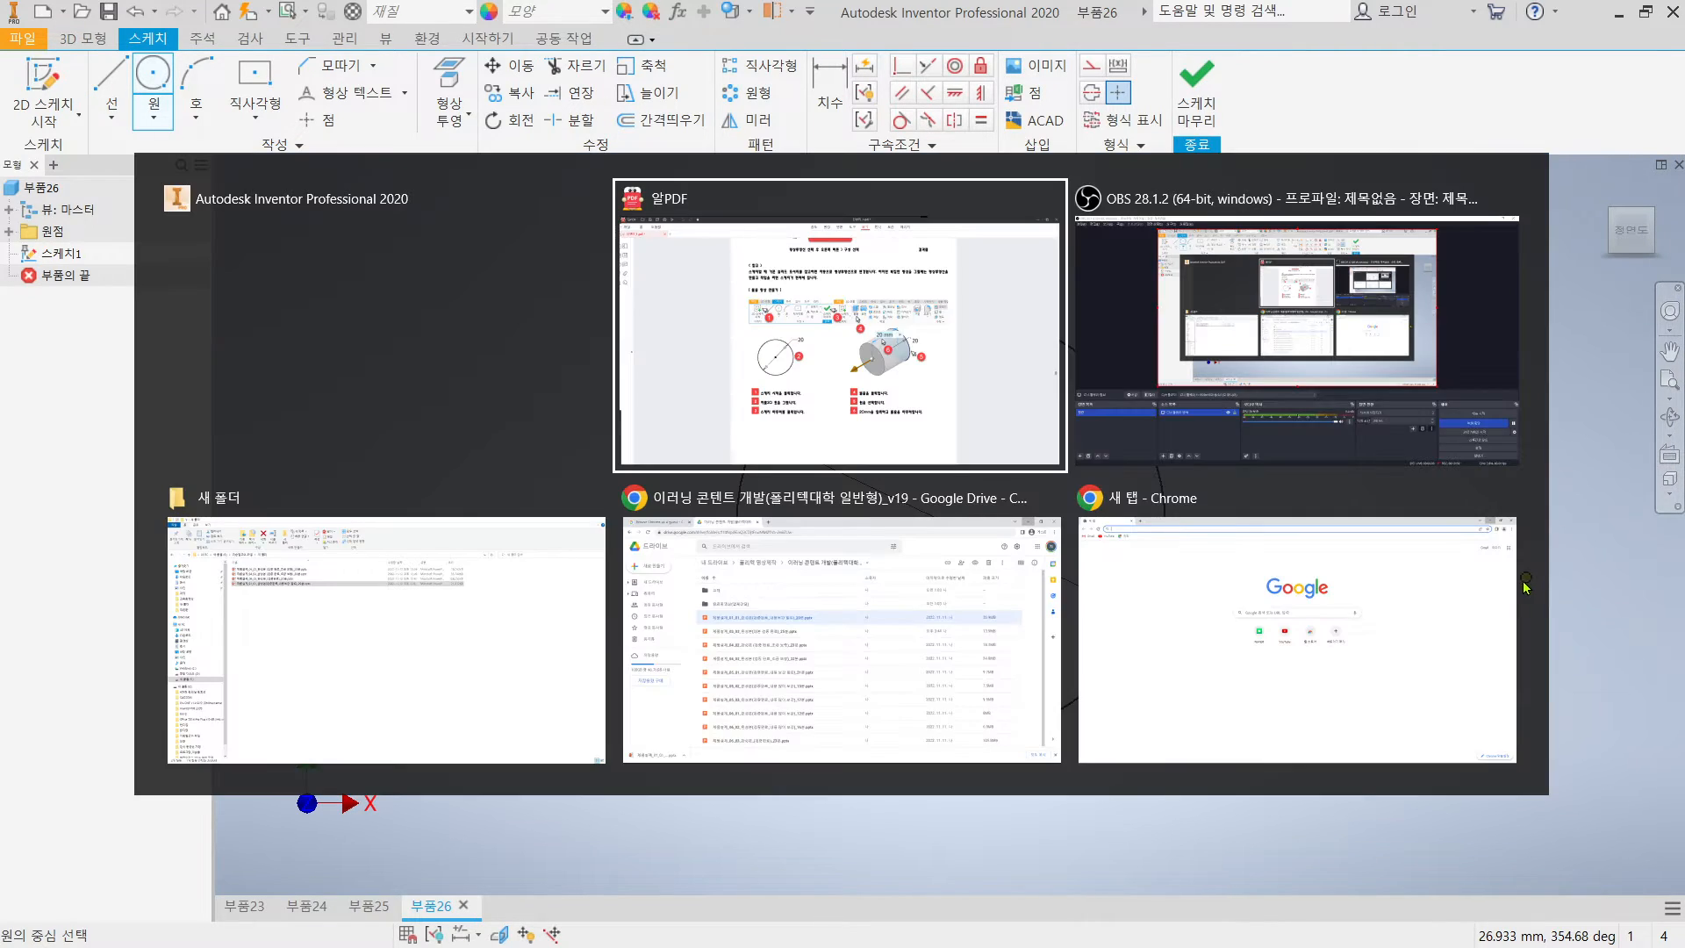
key("Escape")
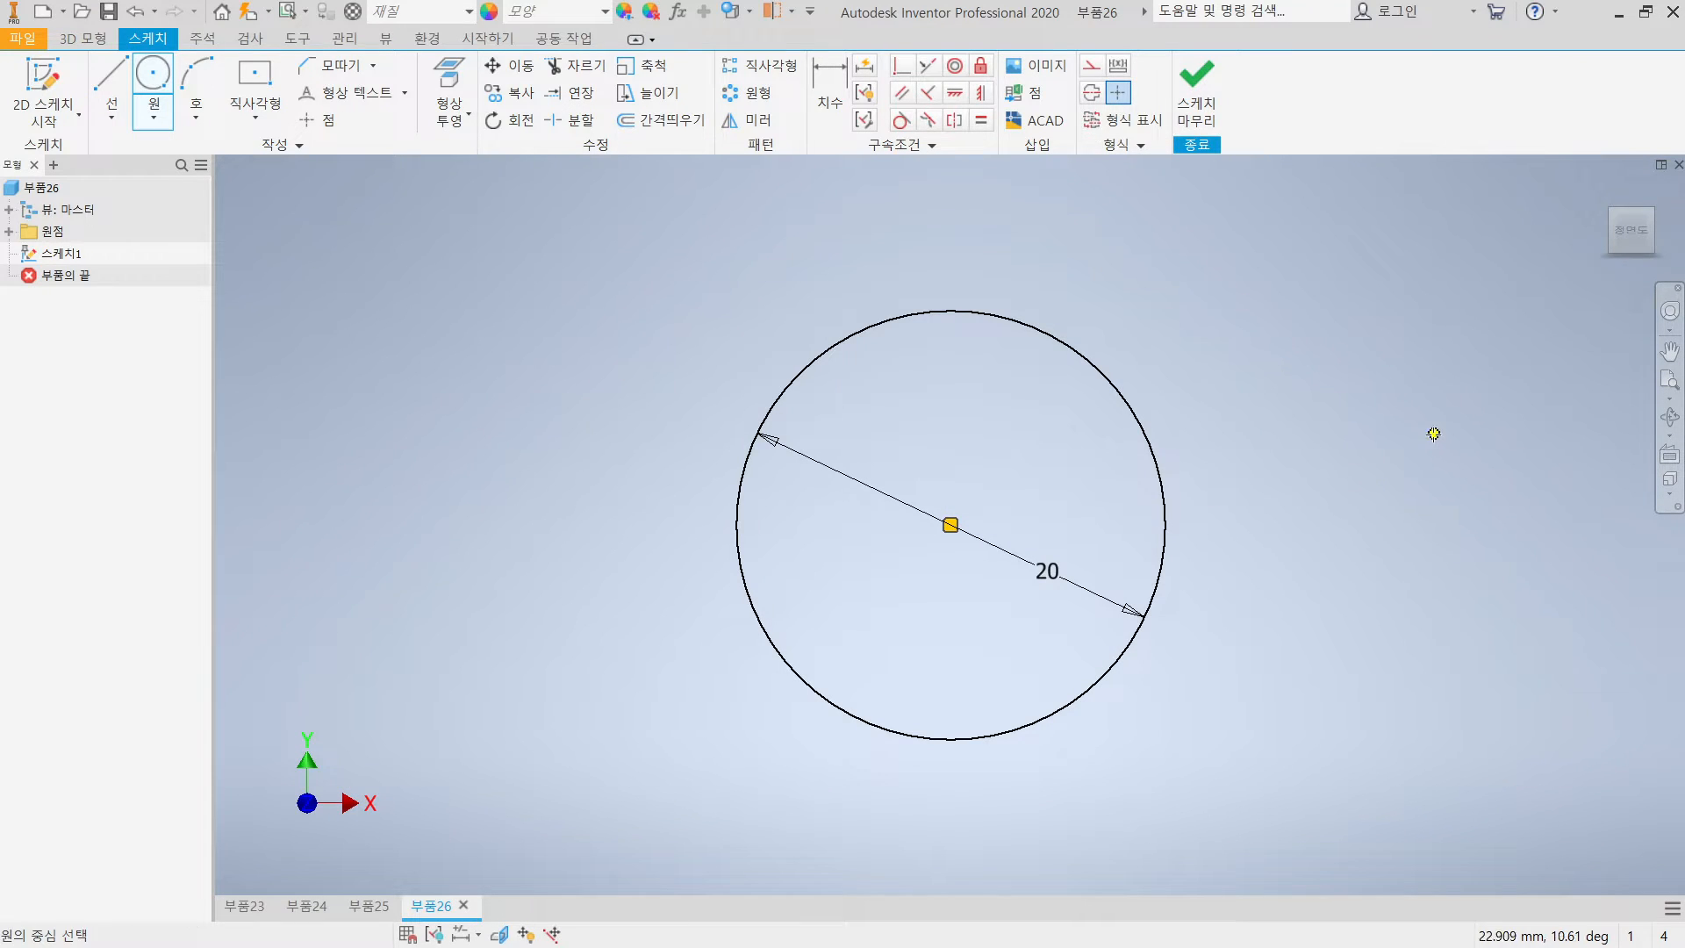
Finish the circle command and extrude the 20 mm circle to a distance of 20 mm
left_click(1363, 398)
key("Escape")
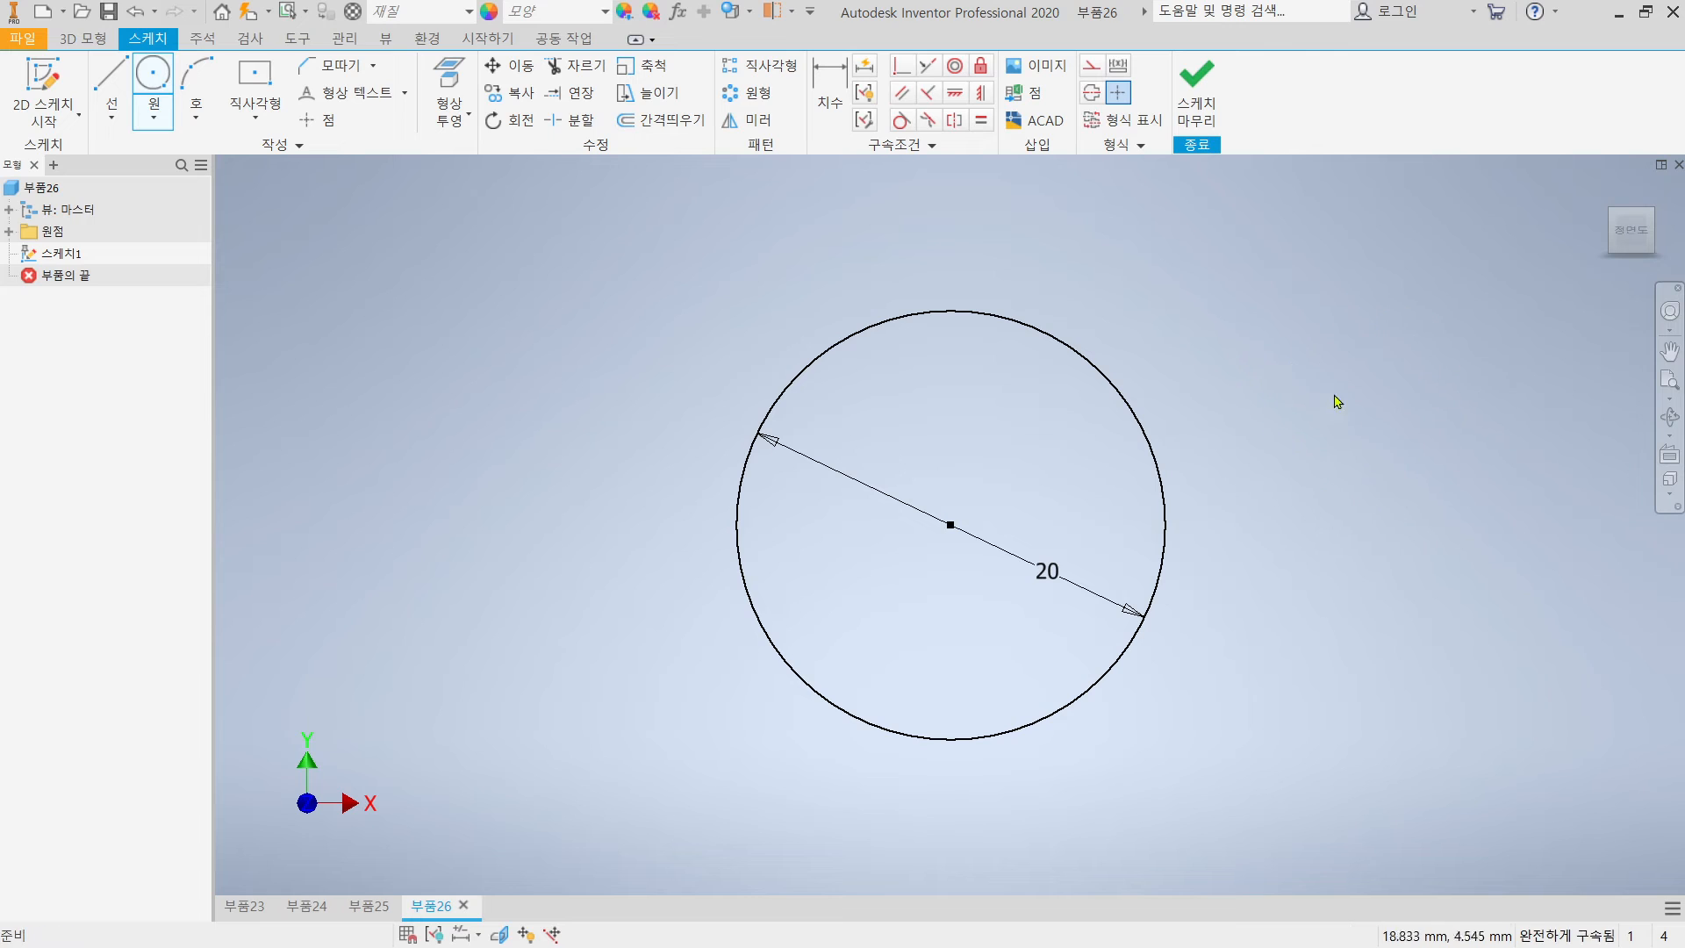
key("e")
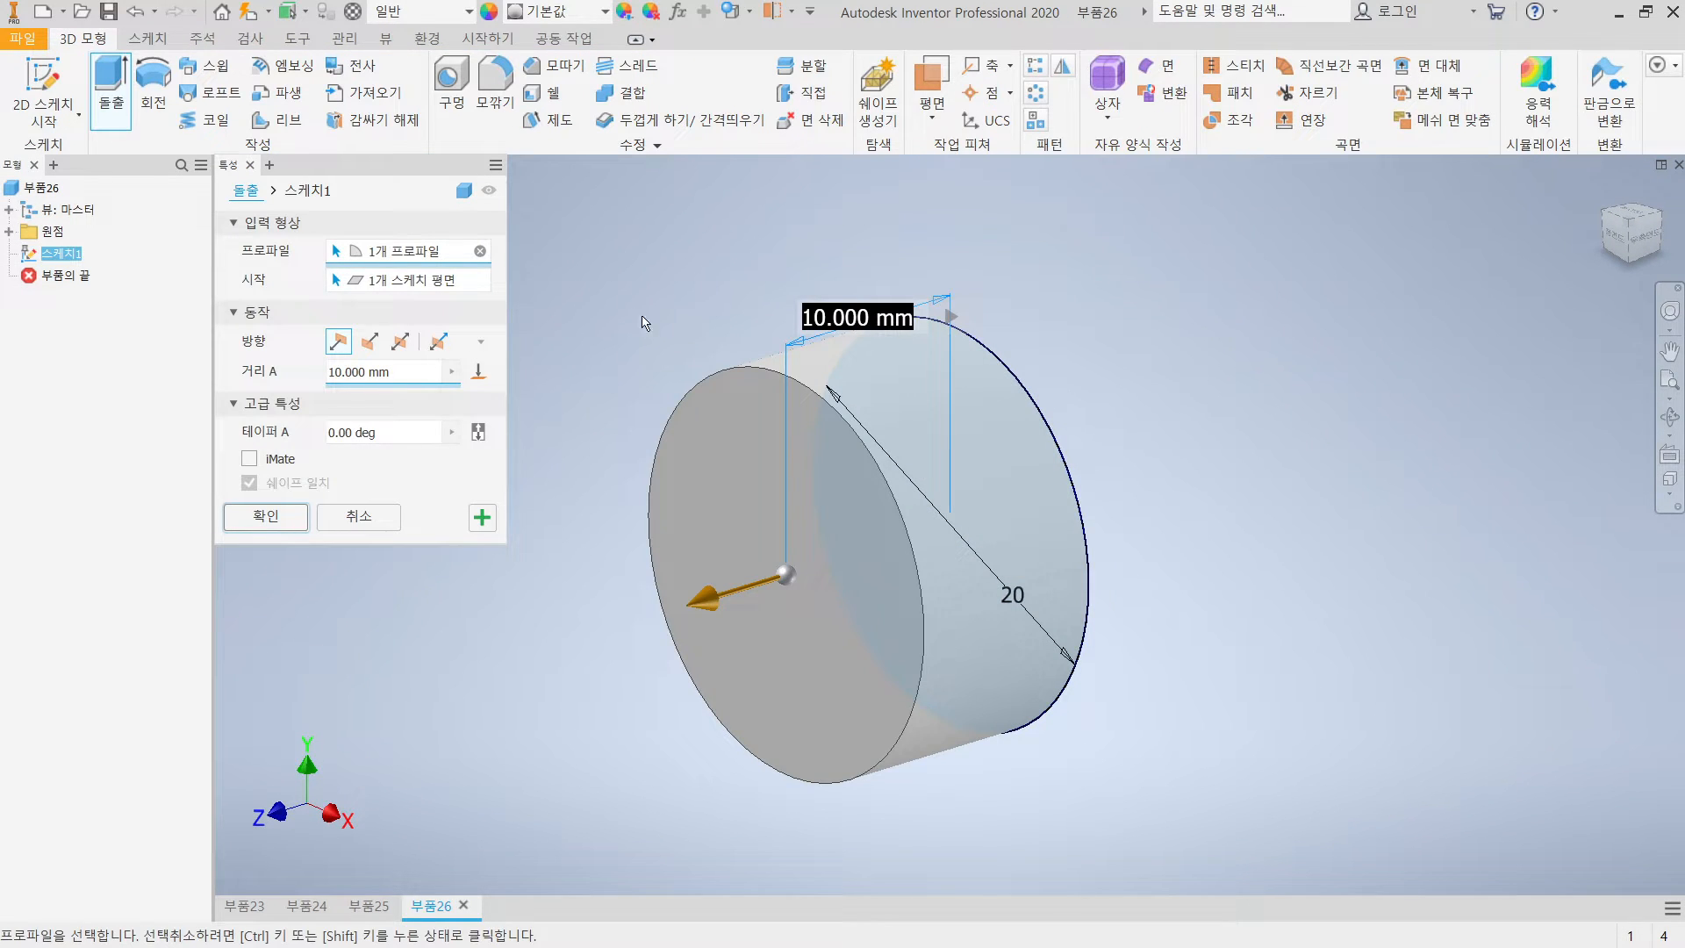
type("20")
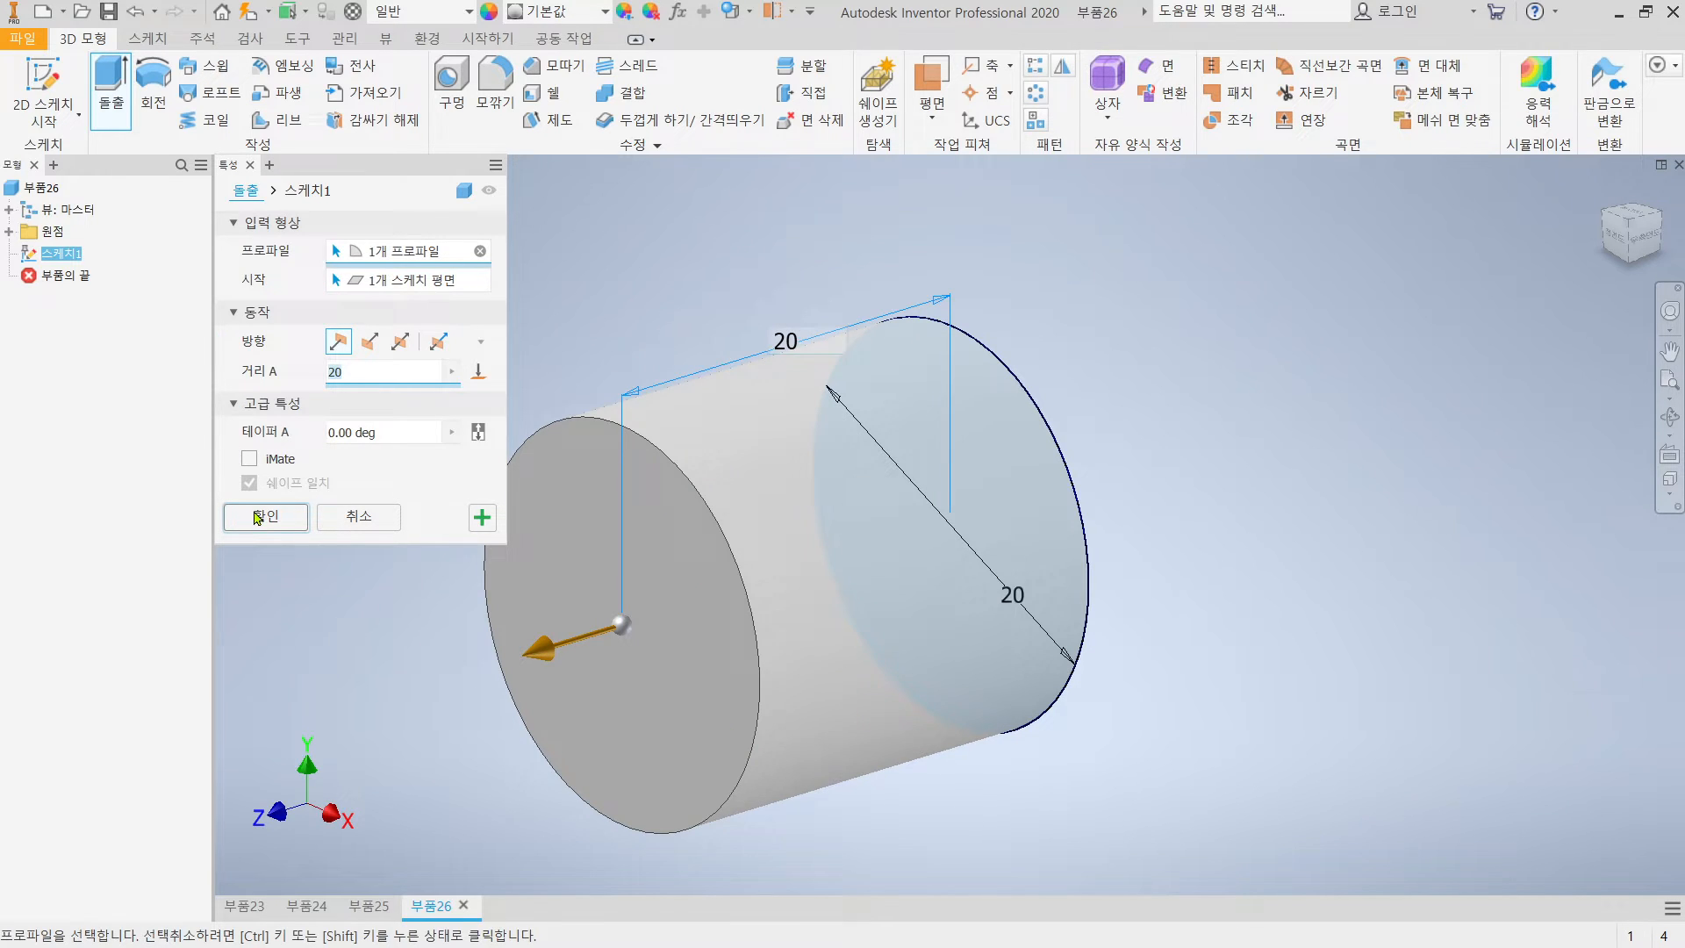
left_click(257, 518)
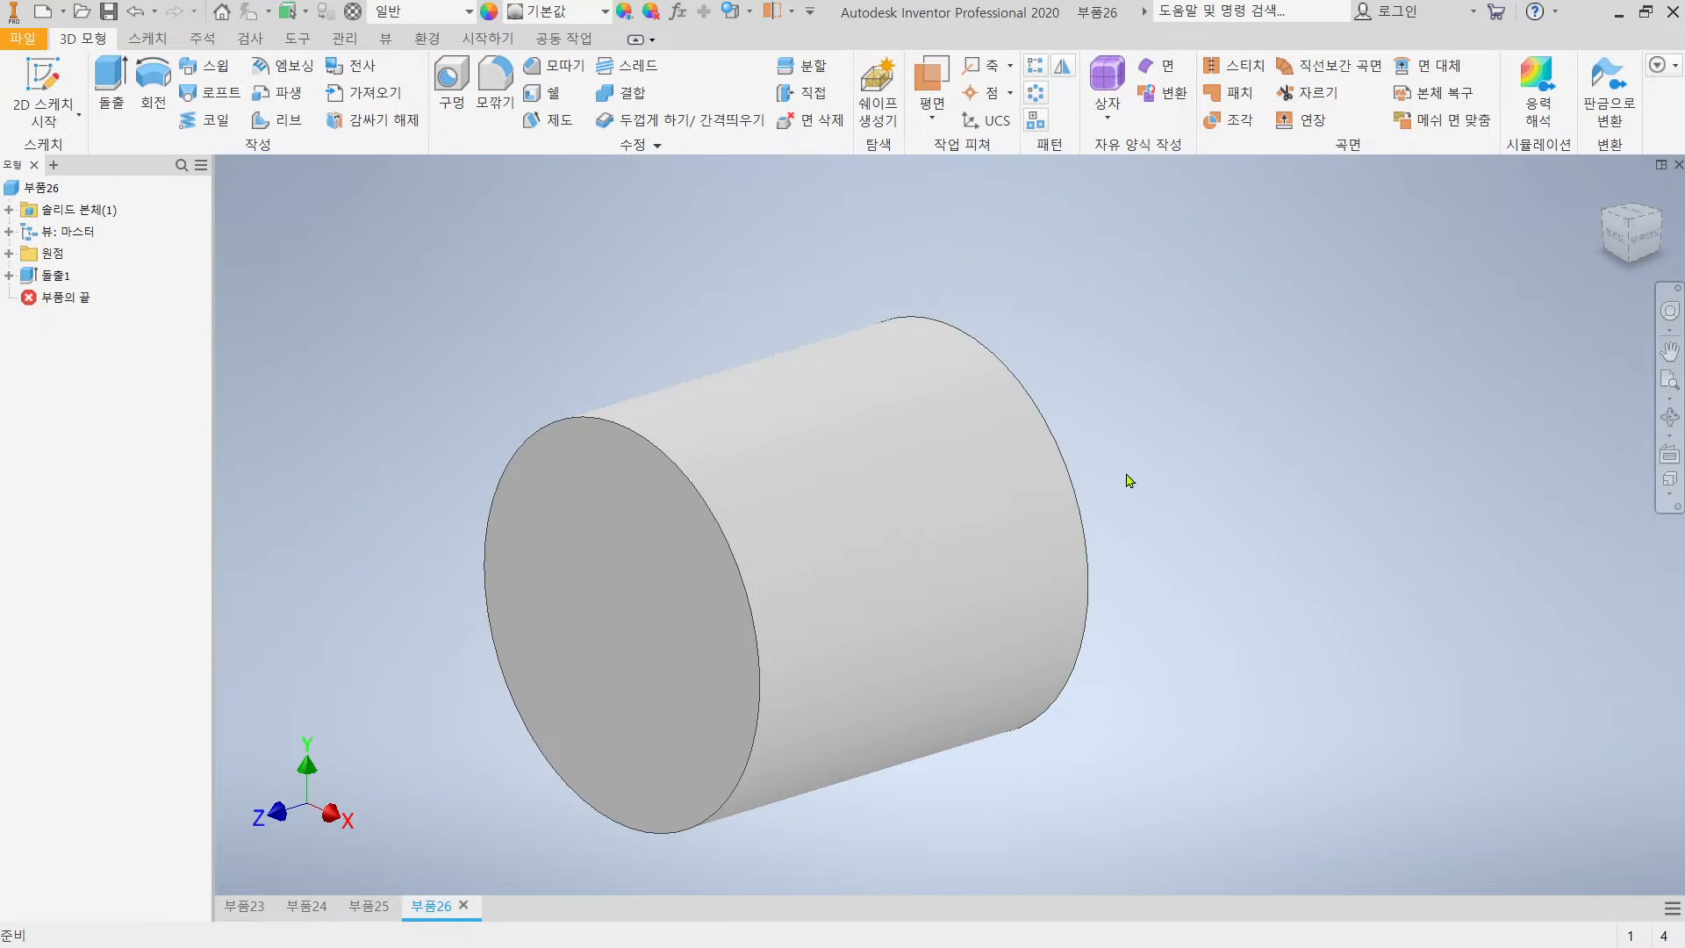
Start a new 2D sketch on the cylinder's front circular end face
scroll(1070, 454, "down", 3)
middle_click_drag(1068, 452, 1085, 498, "shift")
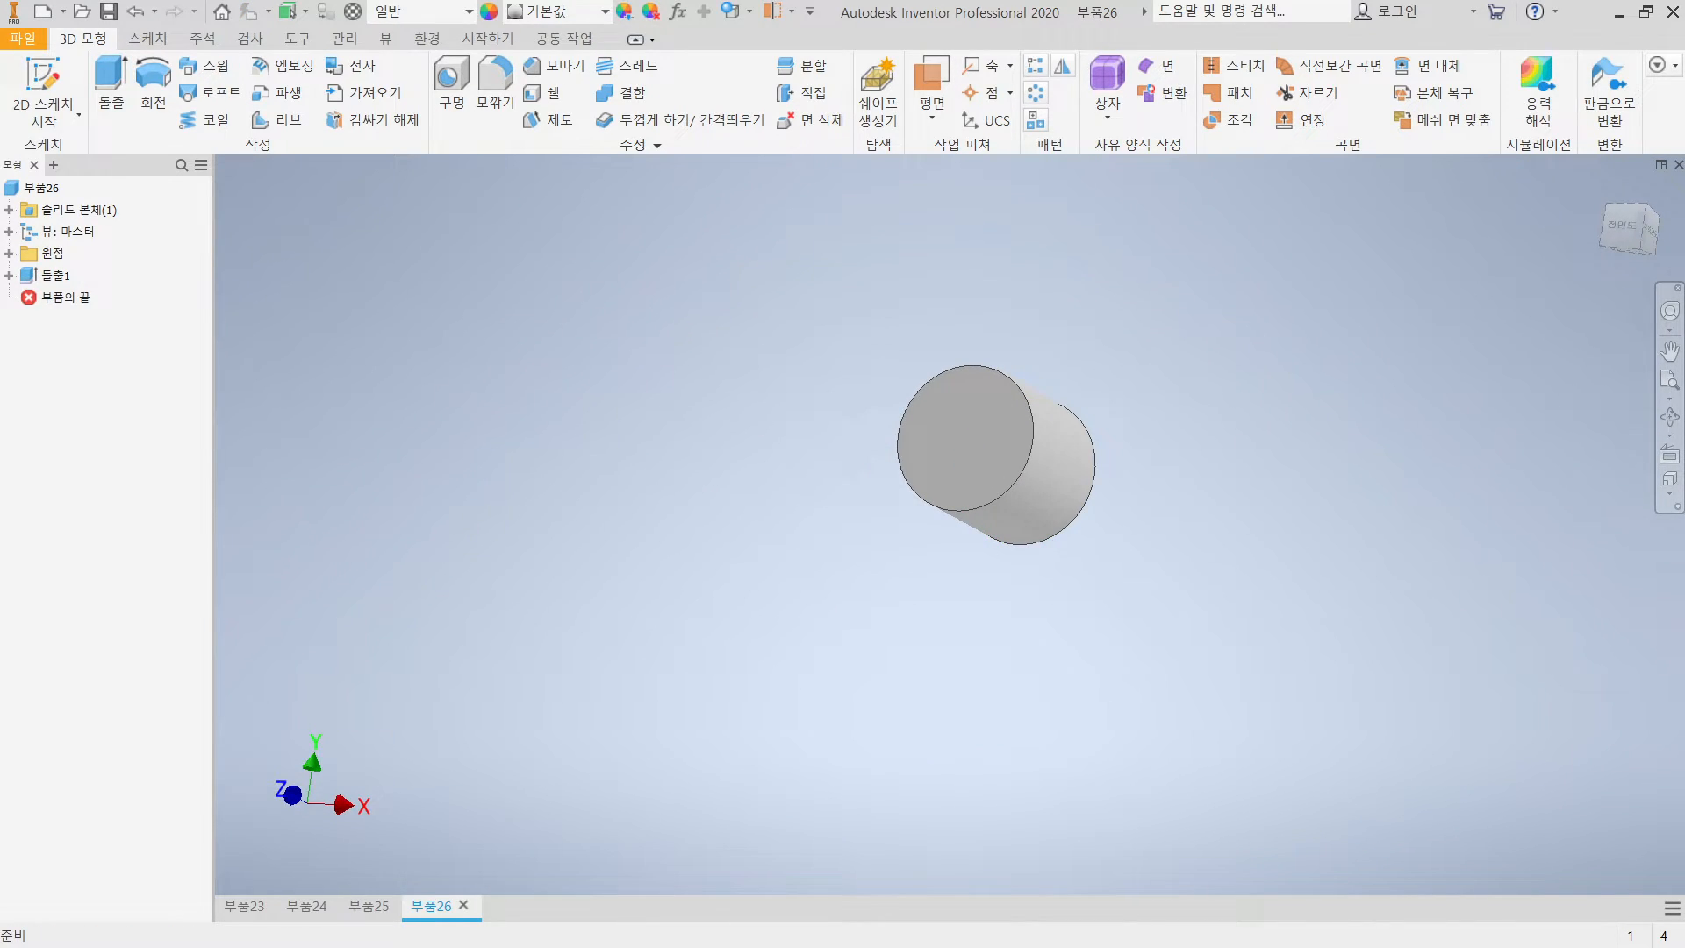
middle_click_drag(1209, 567, 1148, 606)
left_click(42, 73)
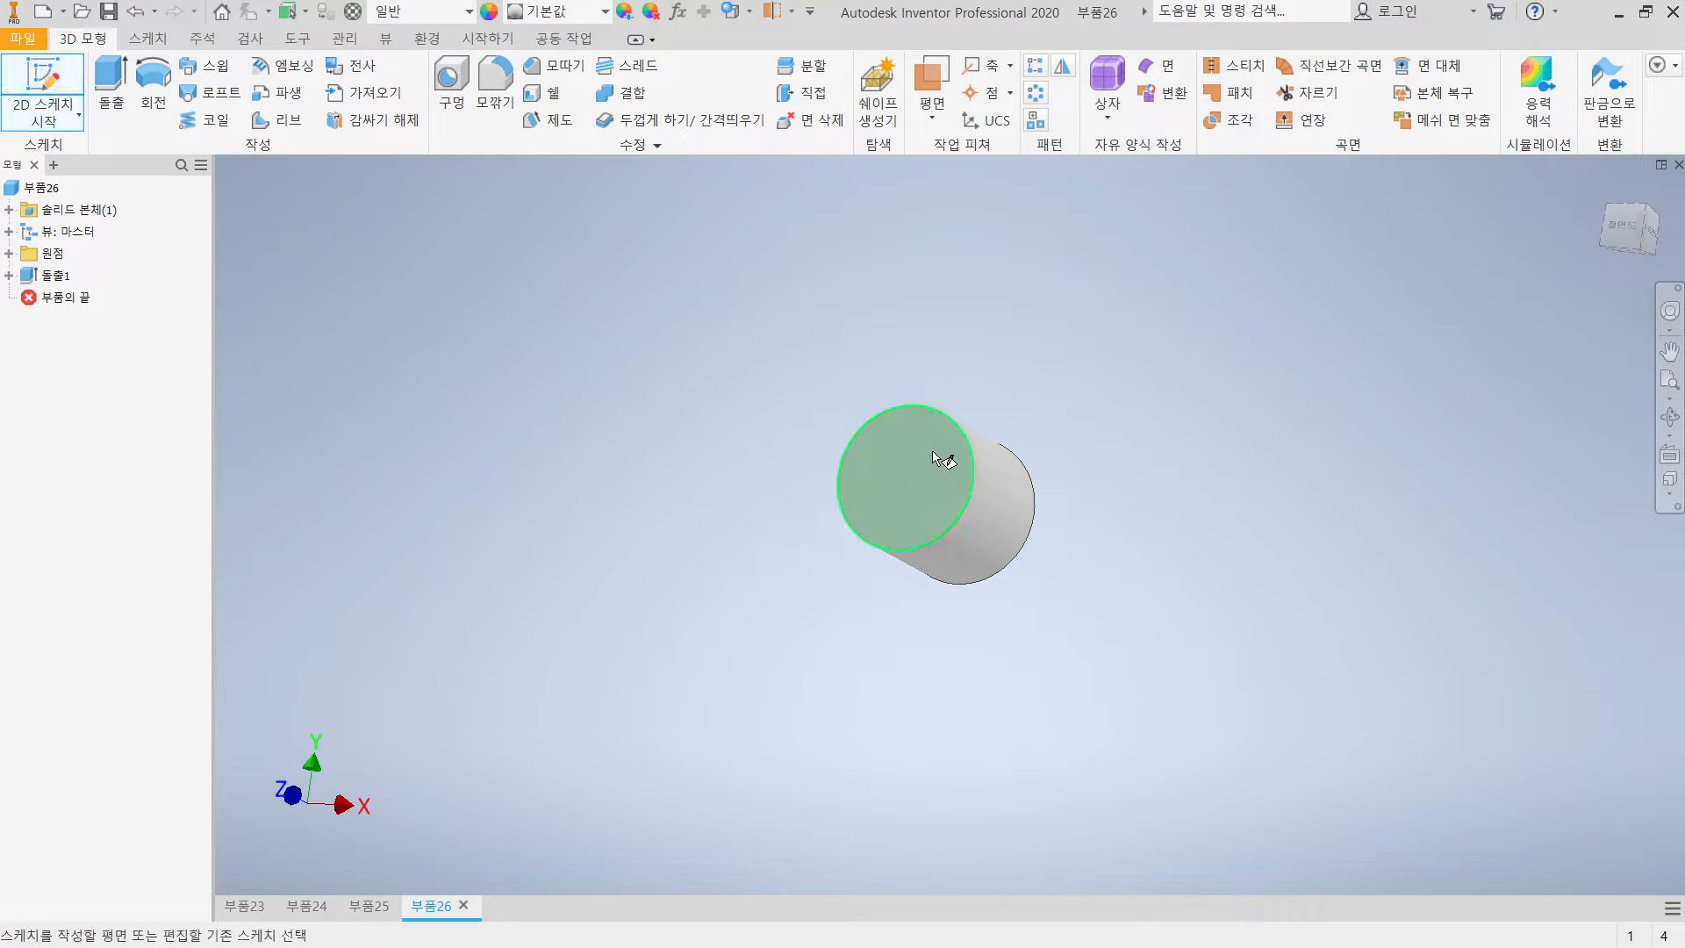
left_click(935, 458)
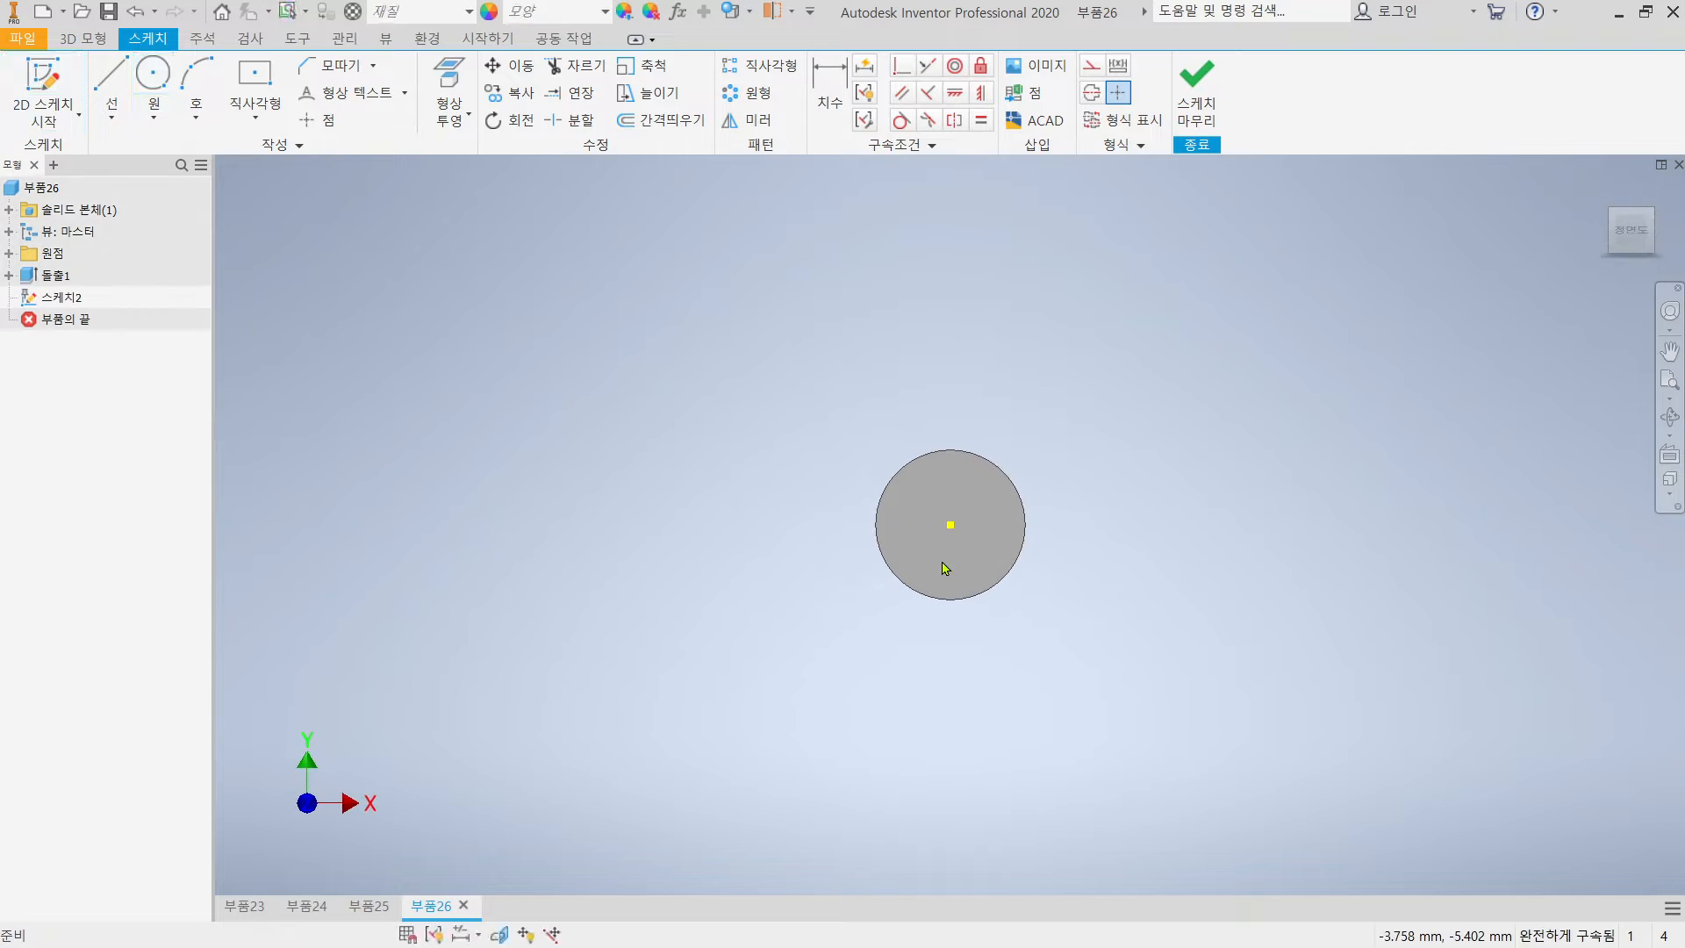
middle_click_drag(1038, 233, 937, 363)
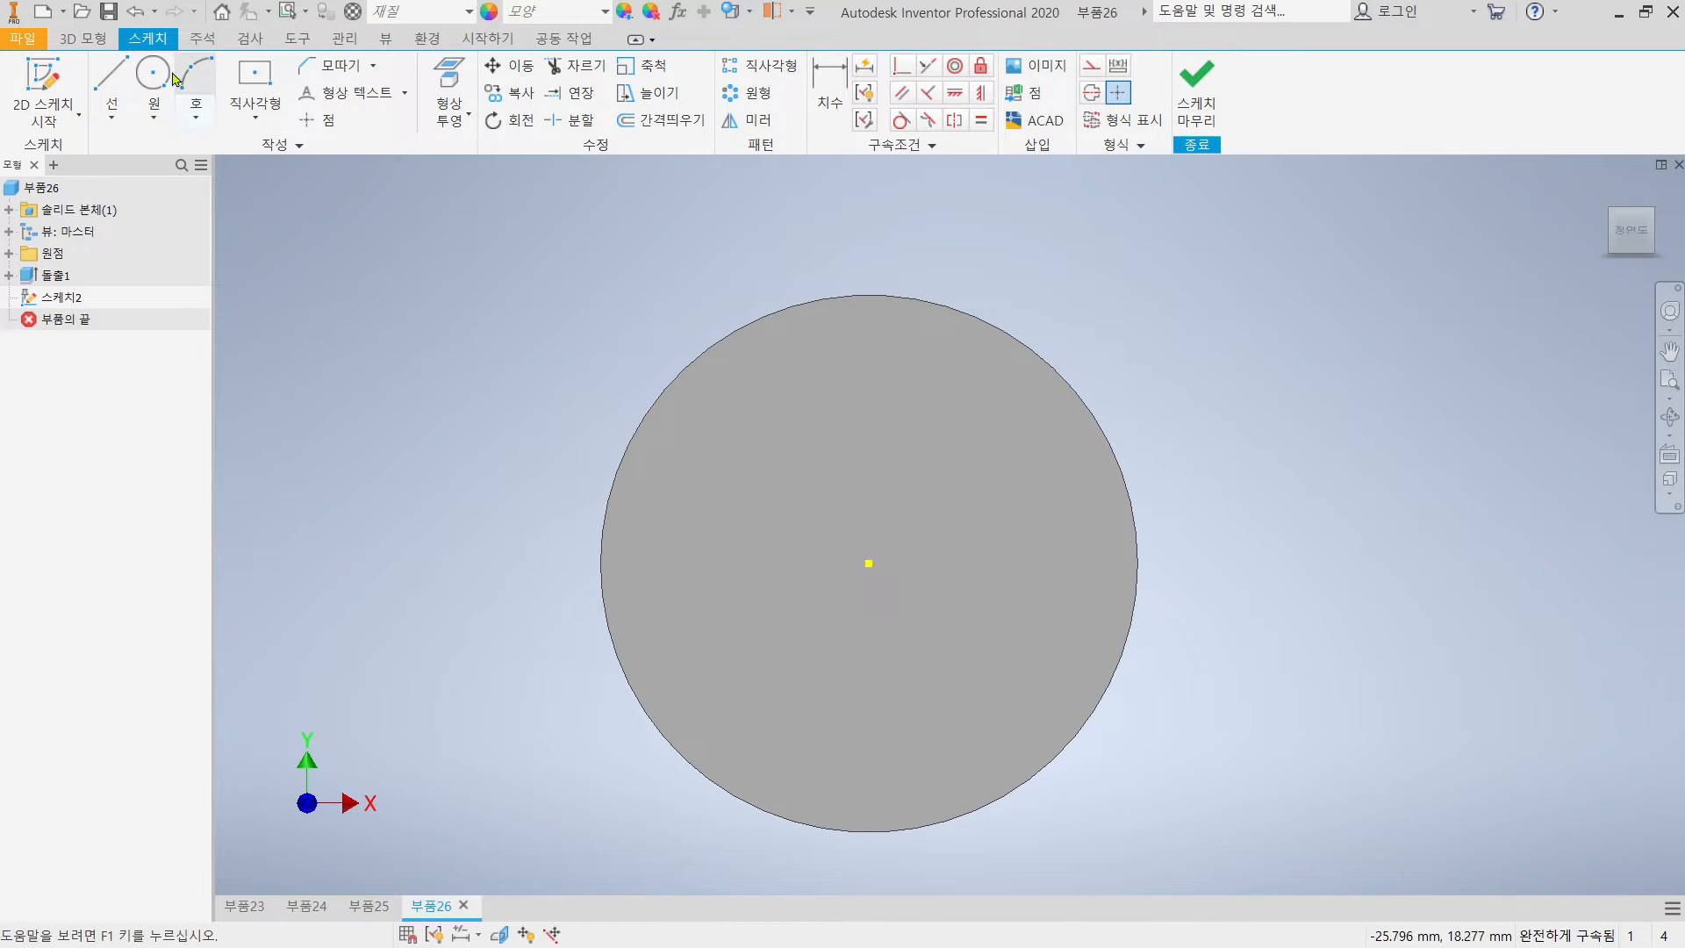
left_click(158, 73)
left_click(869, 563)
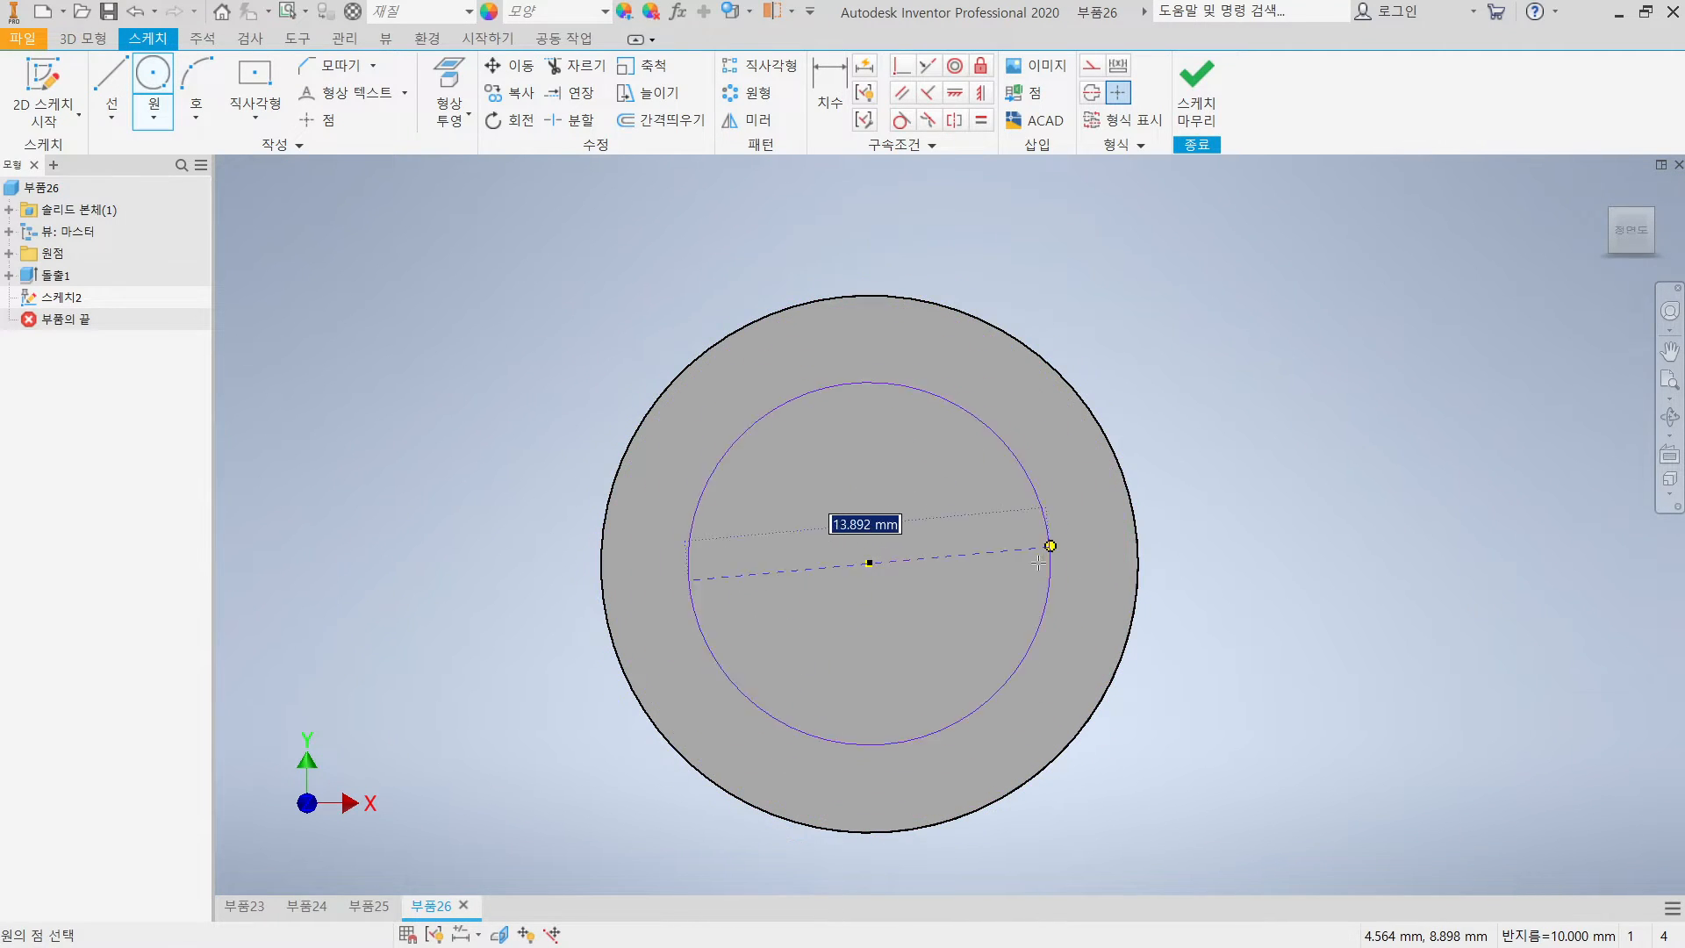
middle_click_drag(1046, 546, 990, 568, "shift")
key("Escape")
key("Escape")
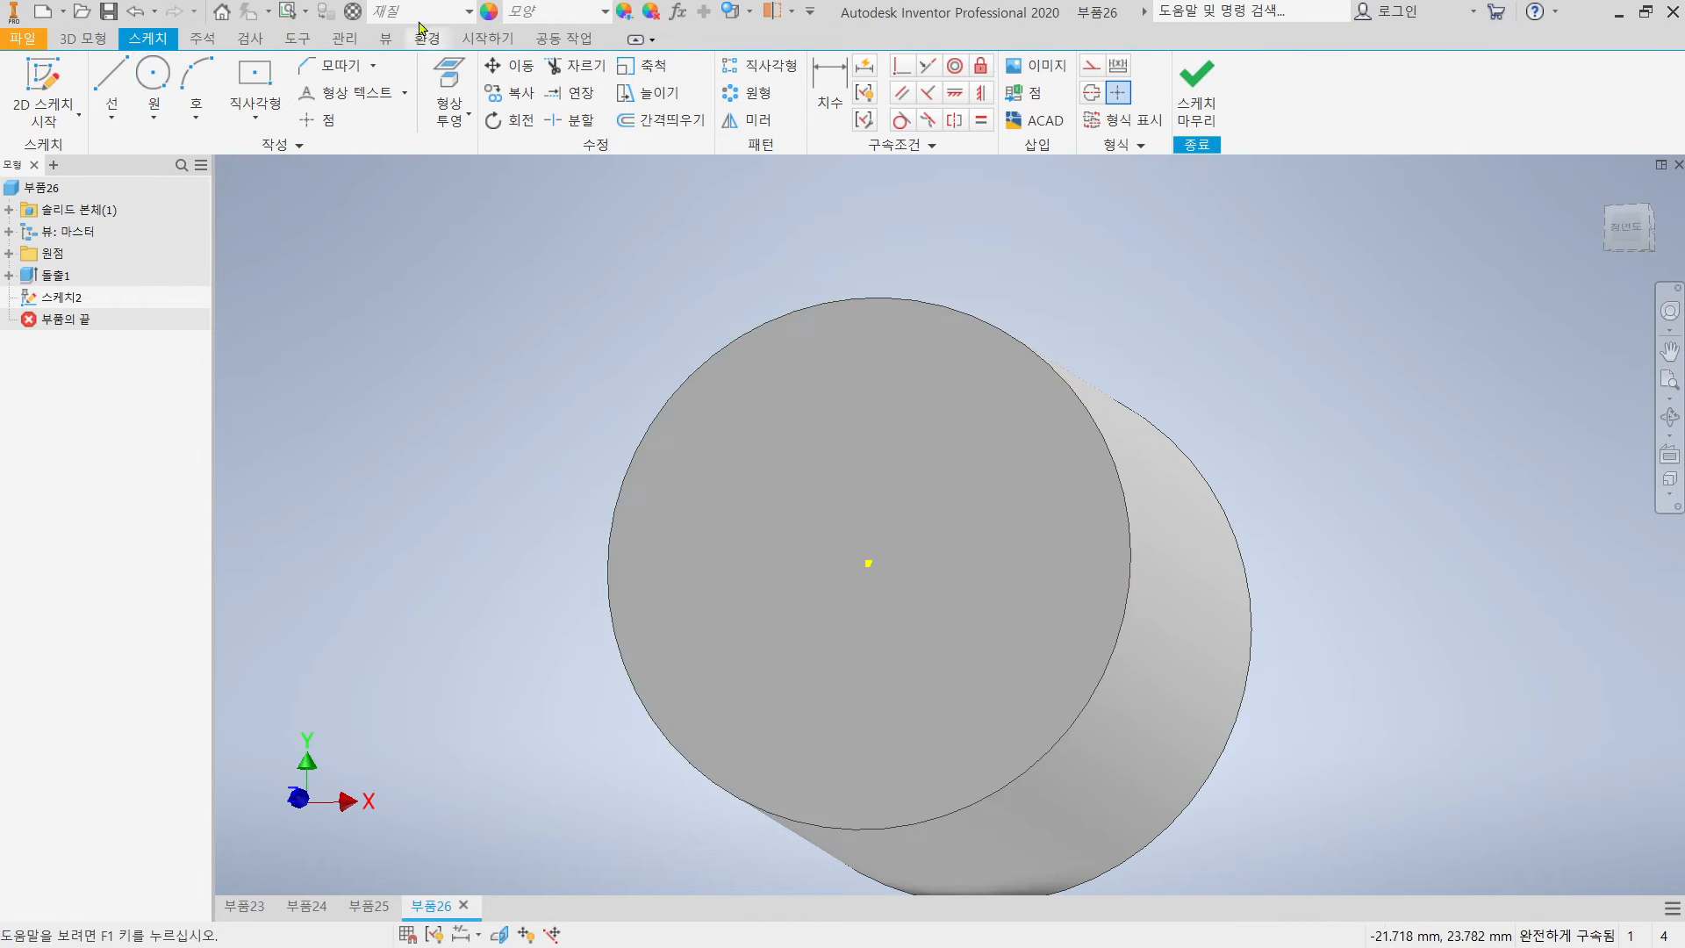
Project the circular edge of the cylinder's end face into the sketch with Project Geometry (형상 투영) and look straight at the sketch plane
left_click(453, 99)
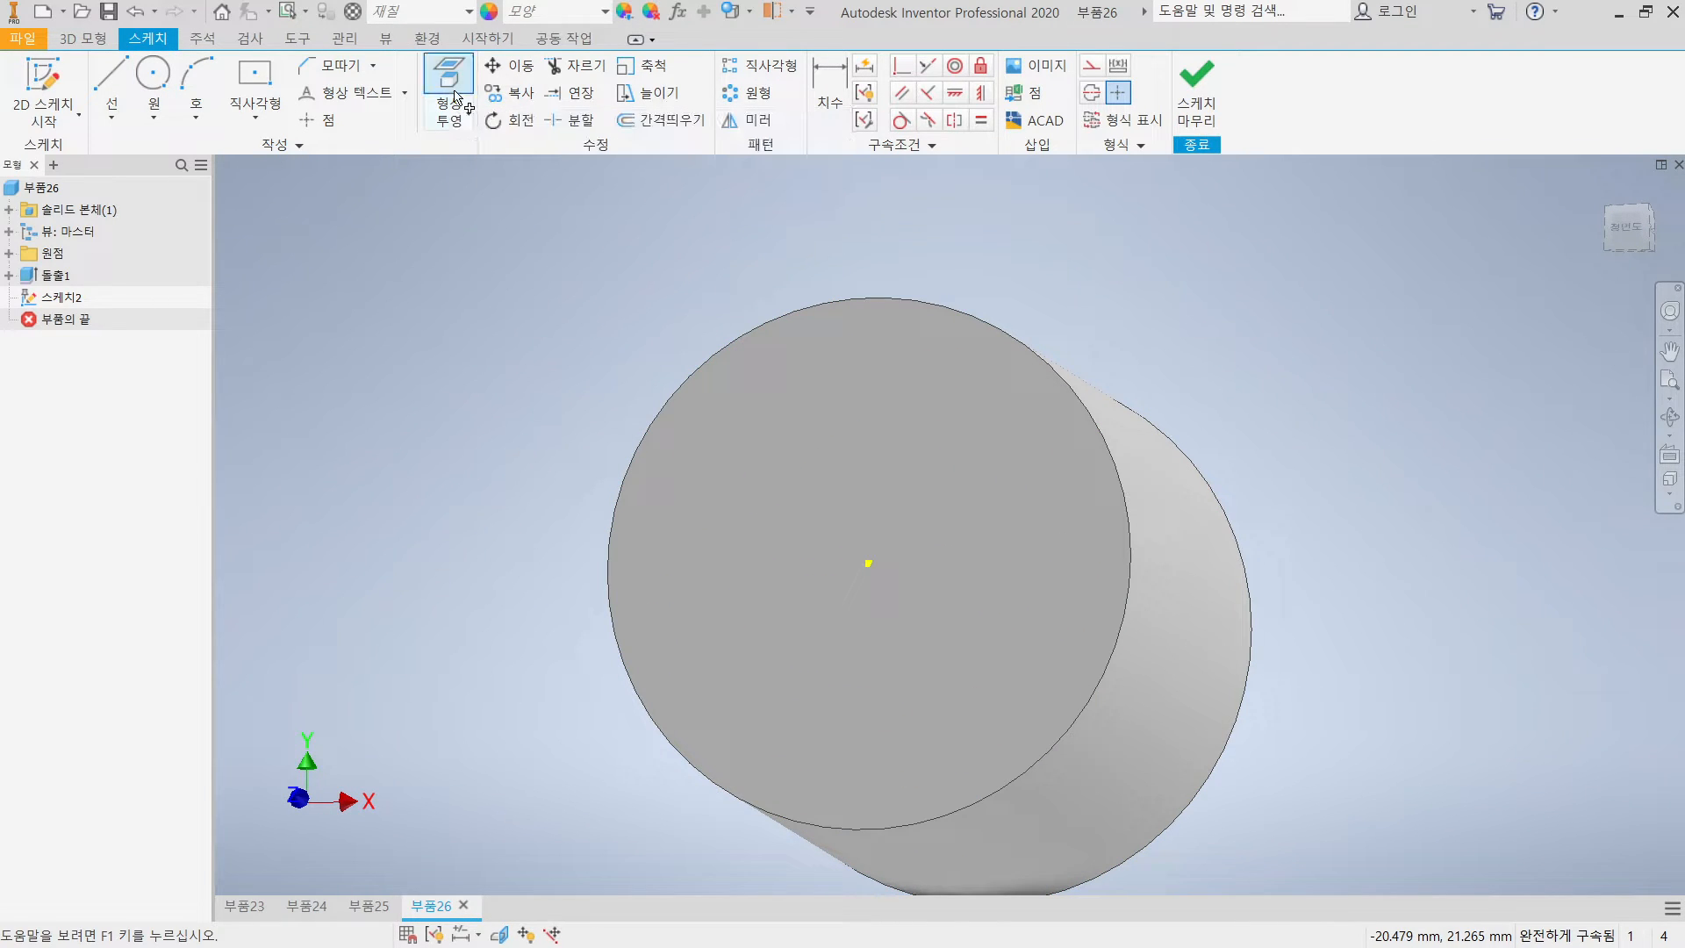
left_click(834, 308)
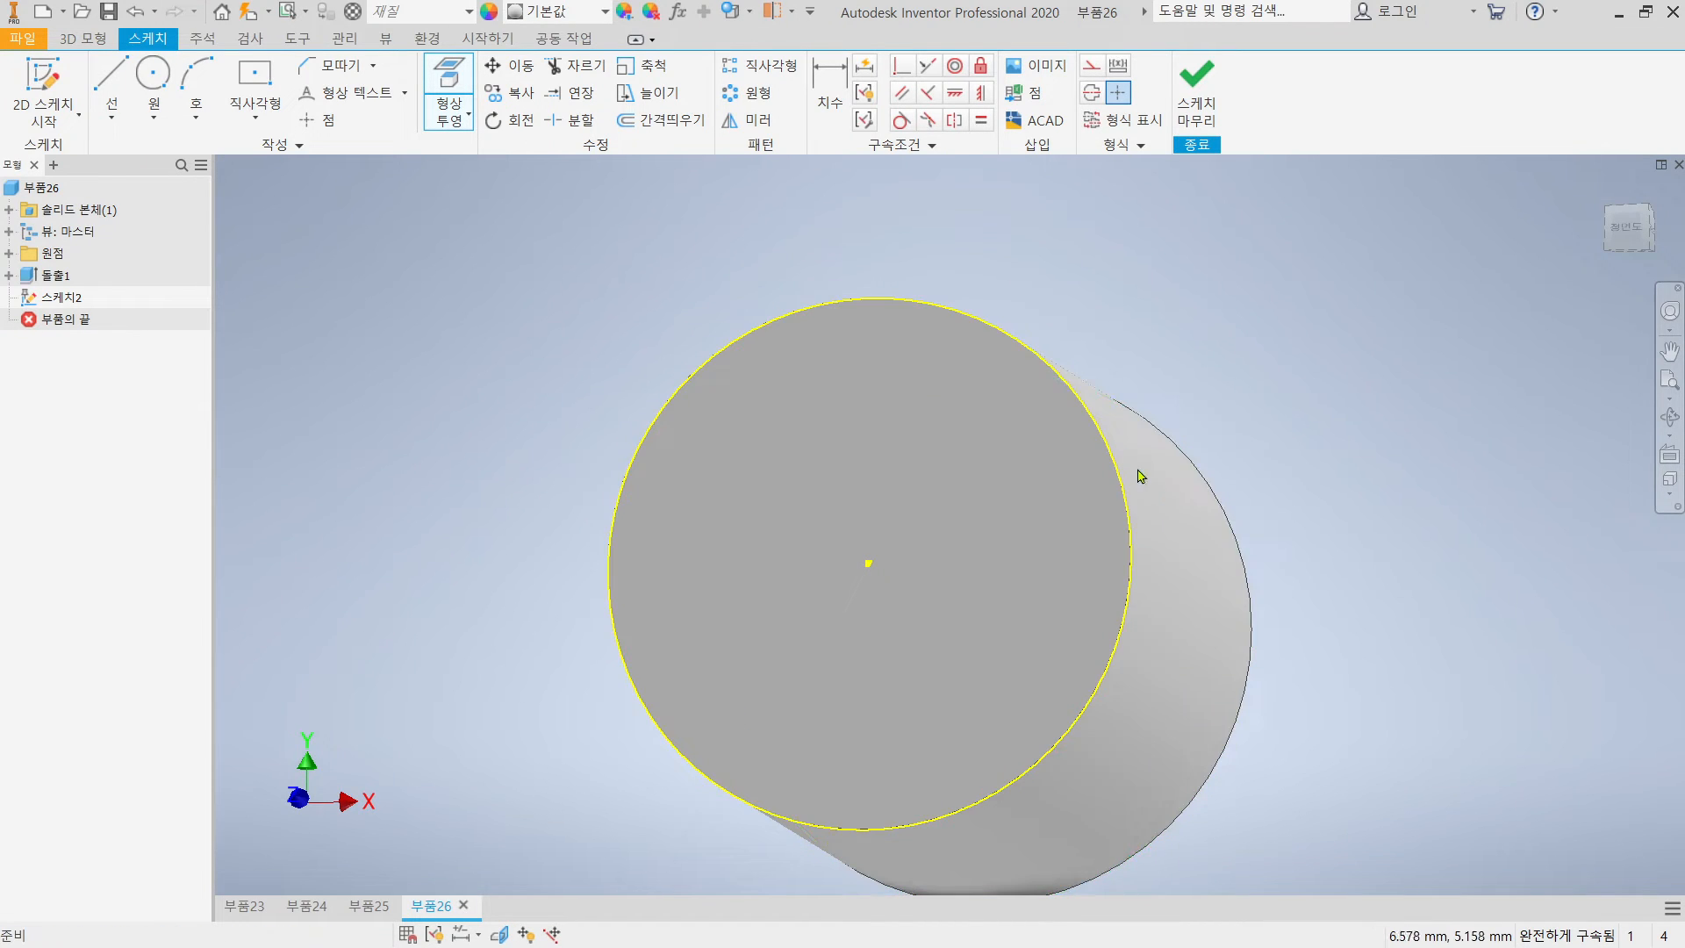
key("Escape")
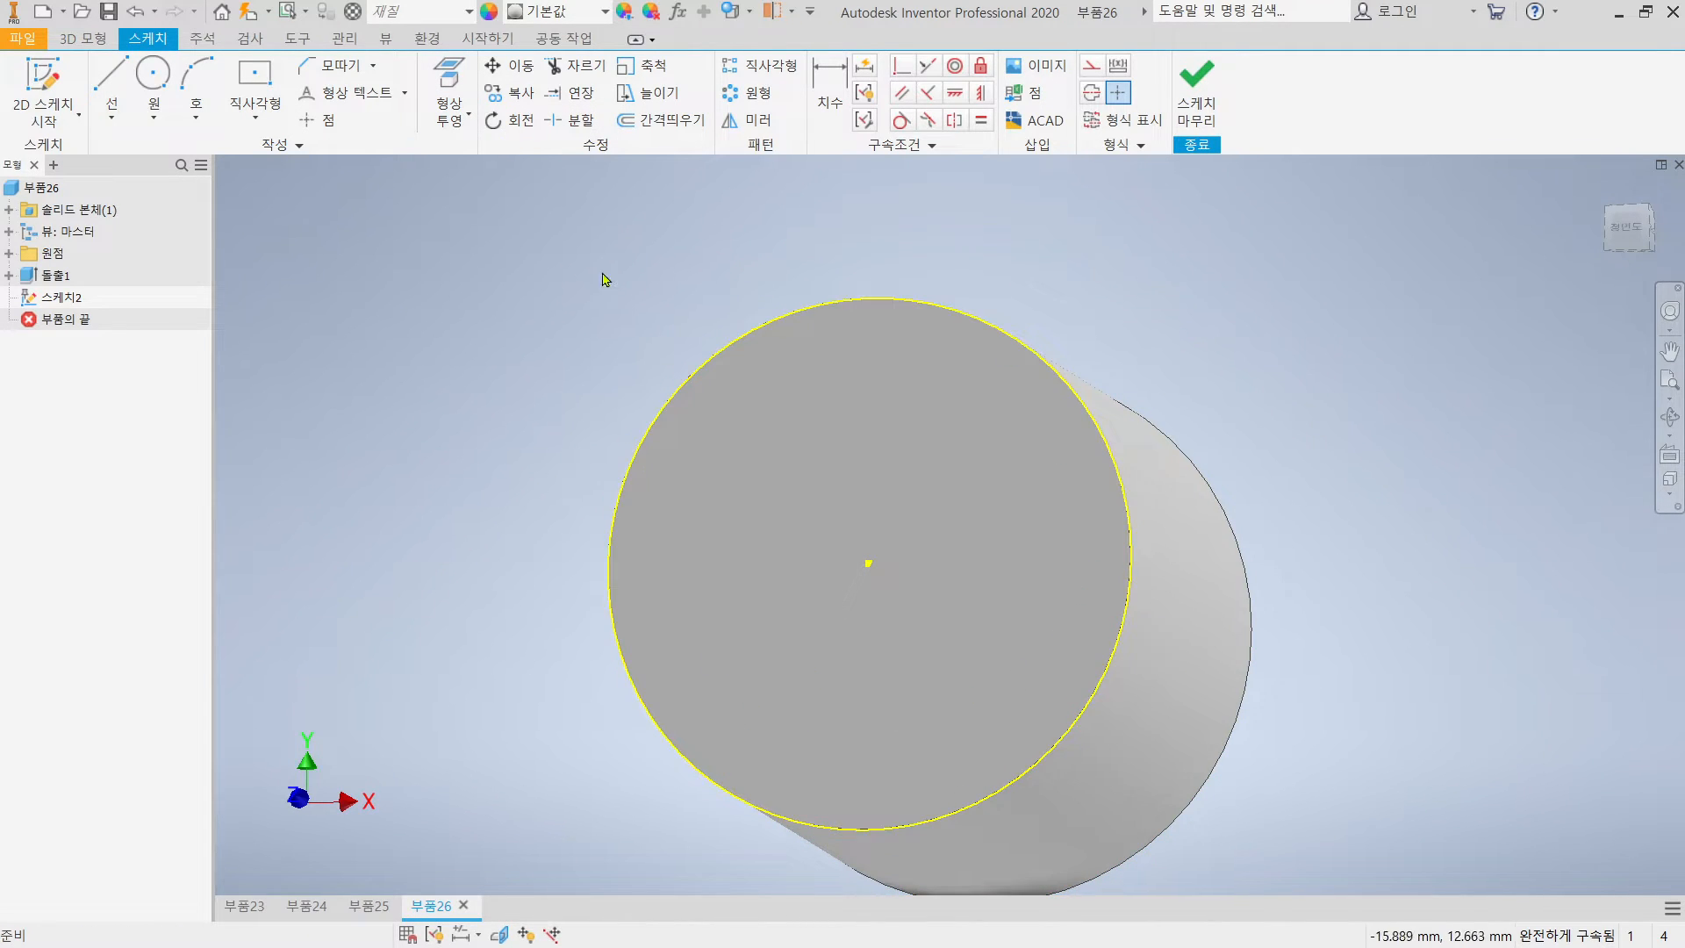
mouse_move(966, 403)
middle_mouse_down("shift")
mouse_move(956, 376)
mouse_move(997, 411)
middle_mouse_up("shift")
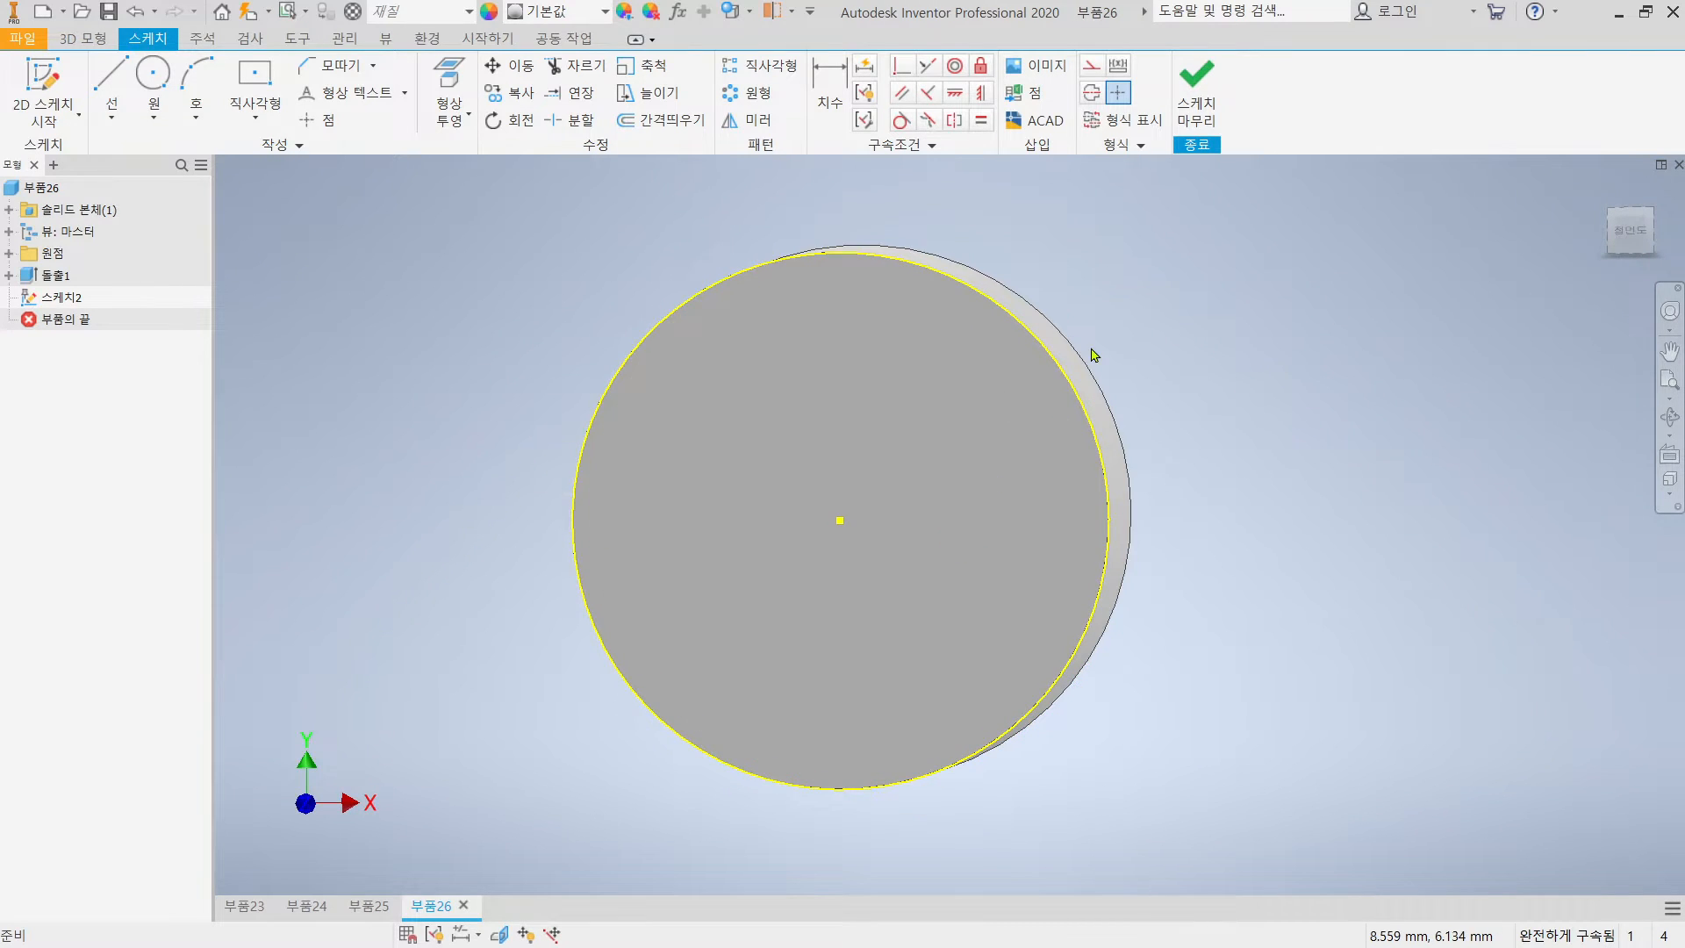
left_click(1631, 230)
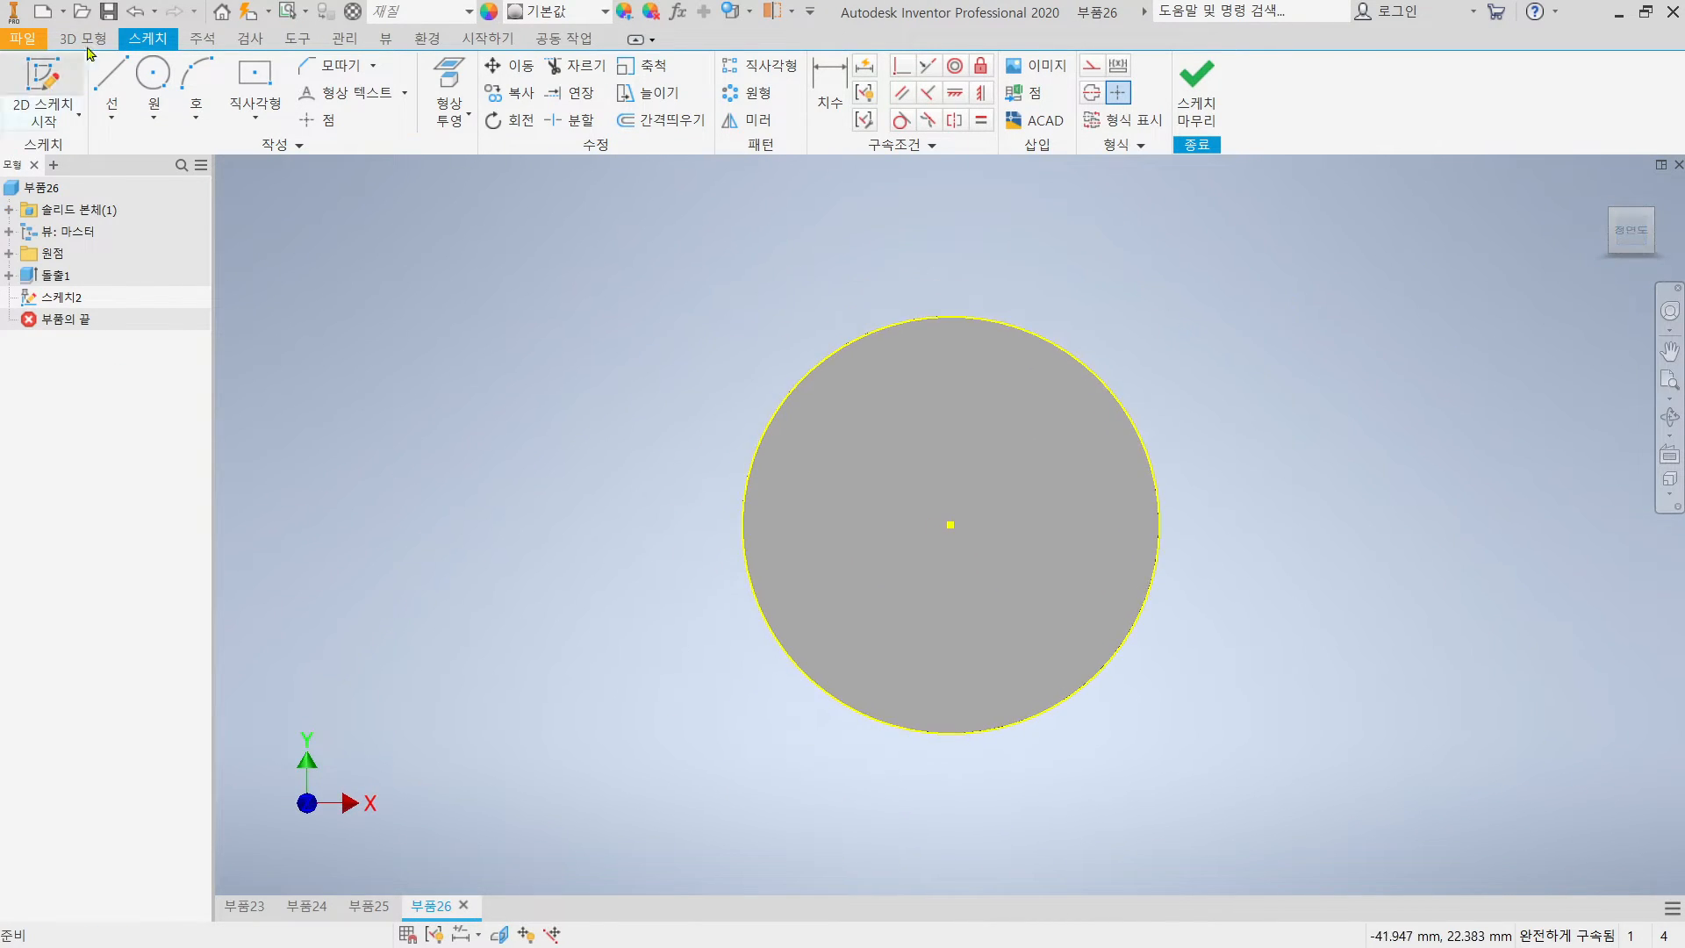
left_click(151, 75)
scroll(918, 508, "down", 3)
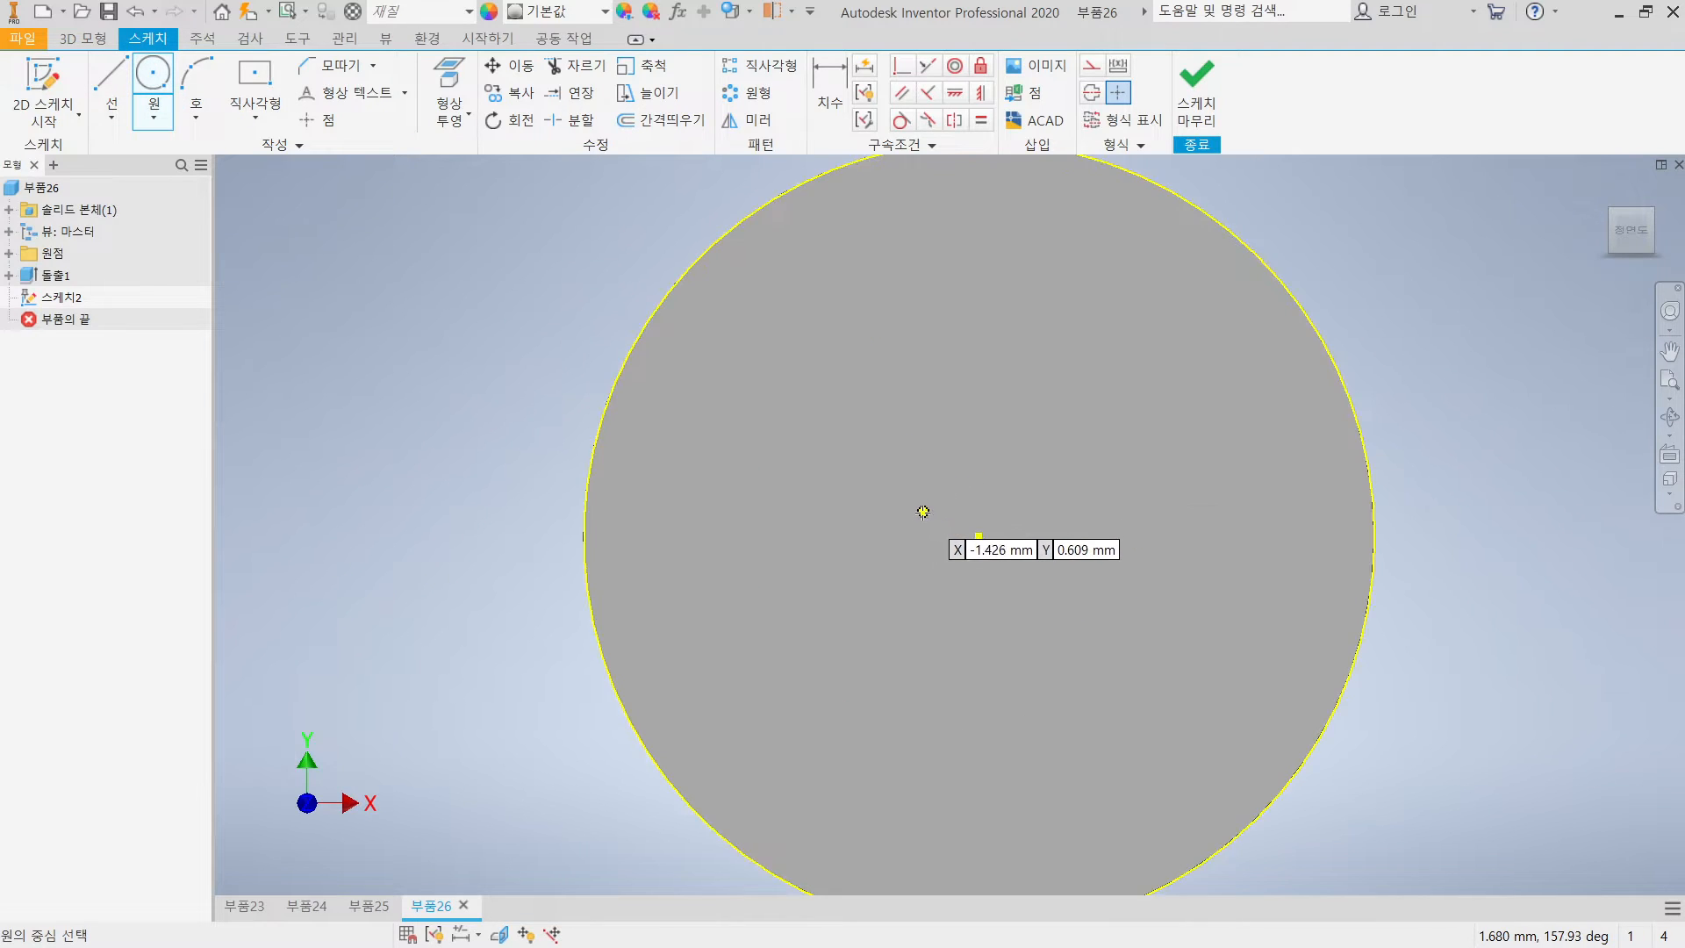
scroll(965, 500, "up", 2)
key("Escape")
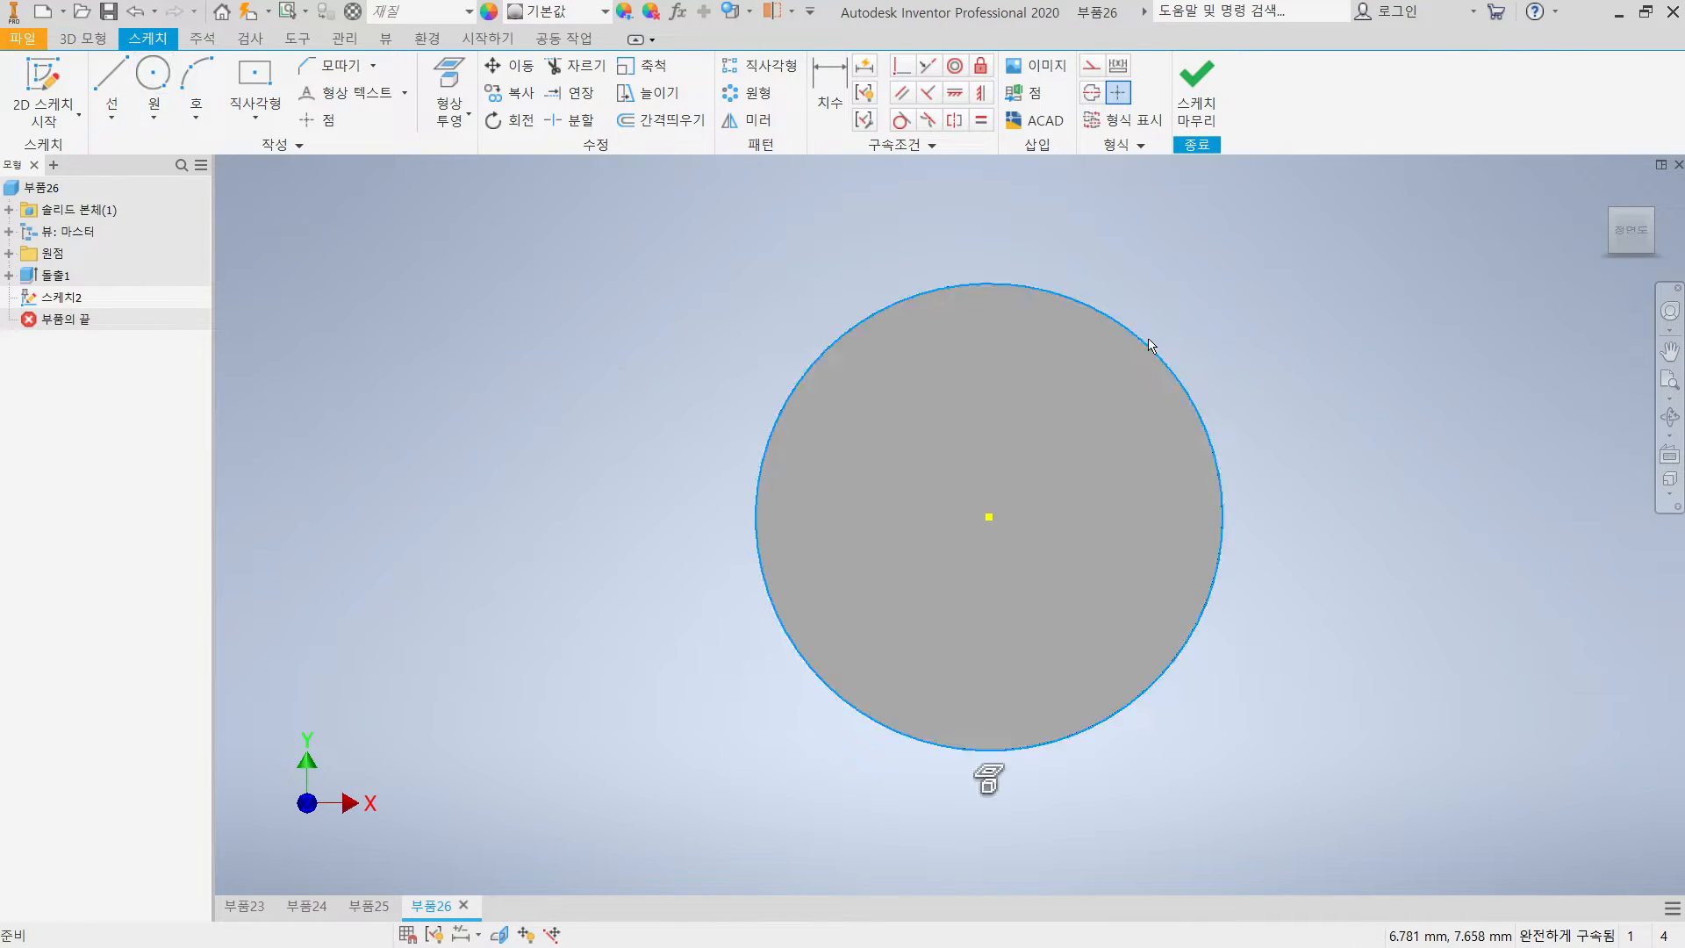
Convert the projected face circle into construction geometry (구성)
right_click(1151, 345)
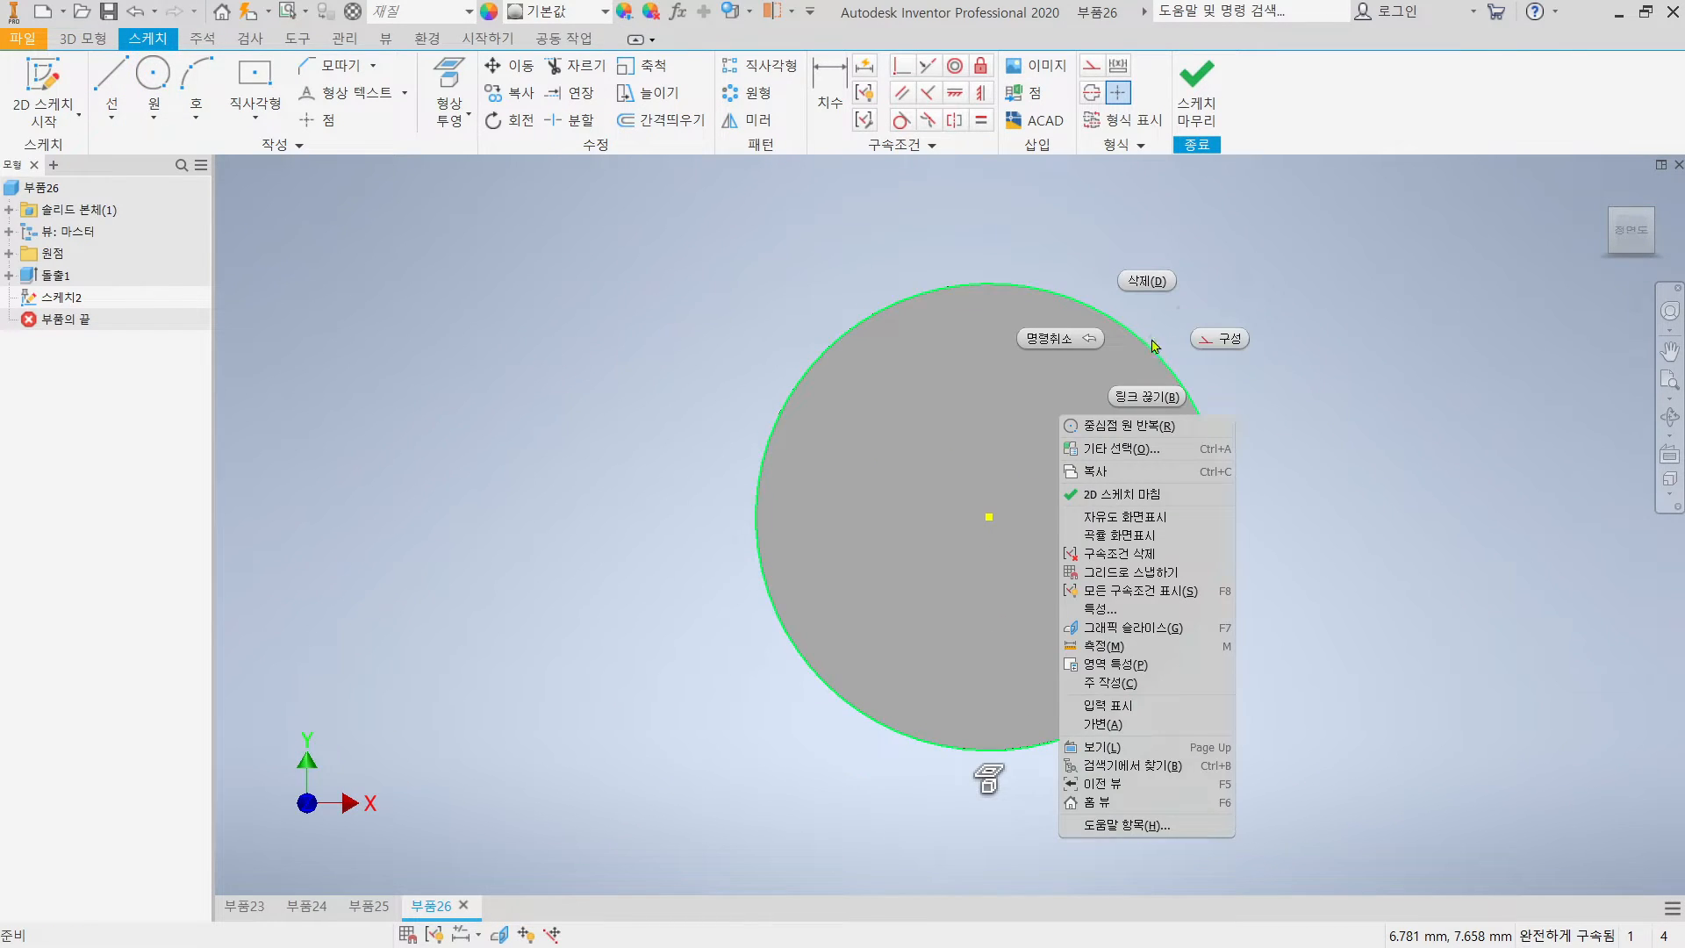
left_click(1236, 342)
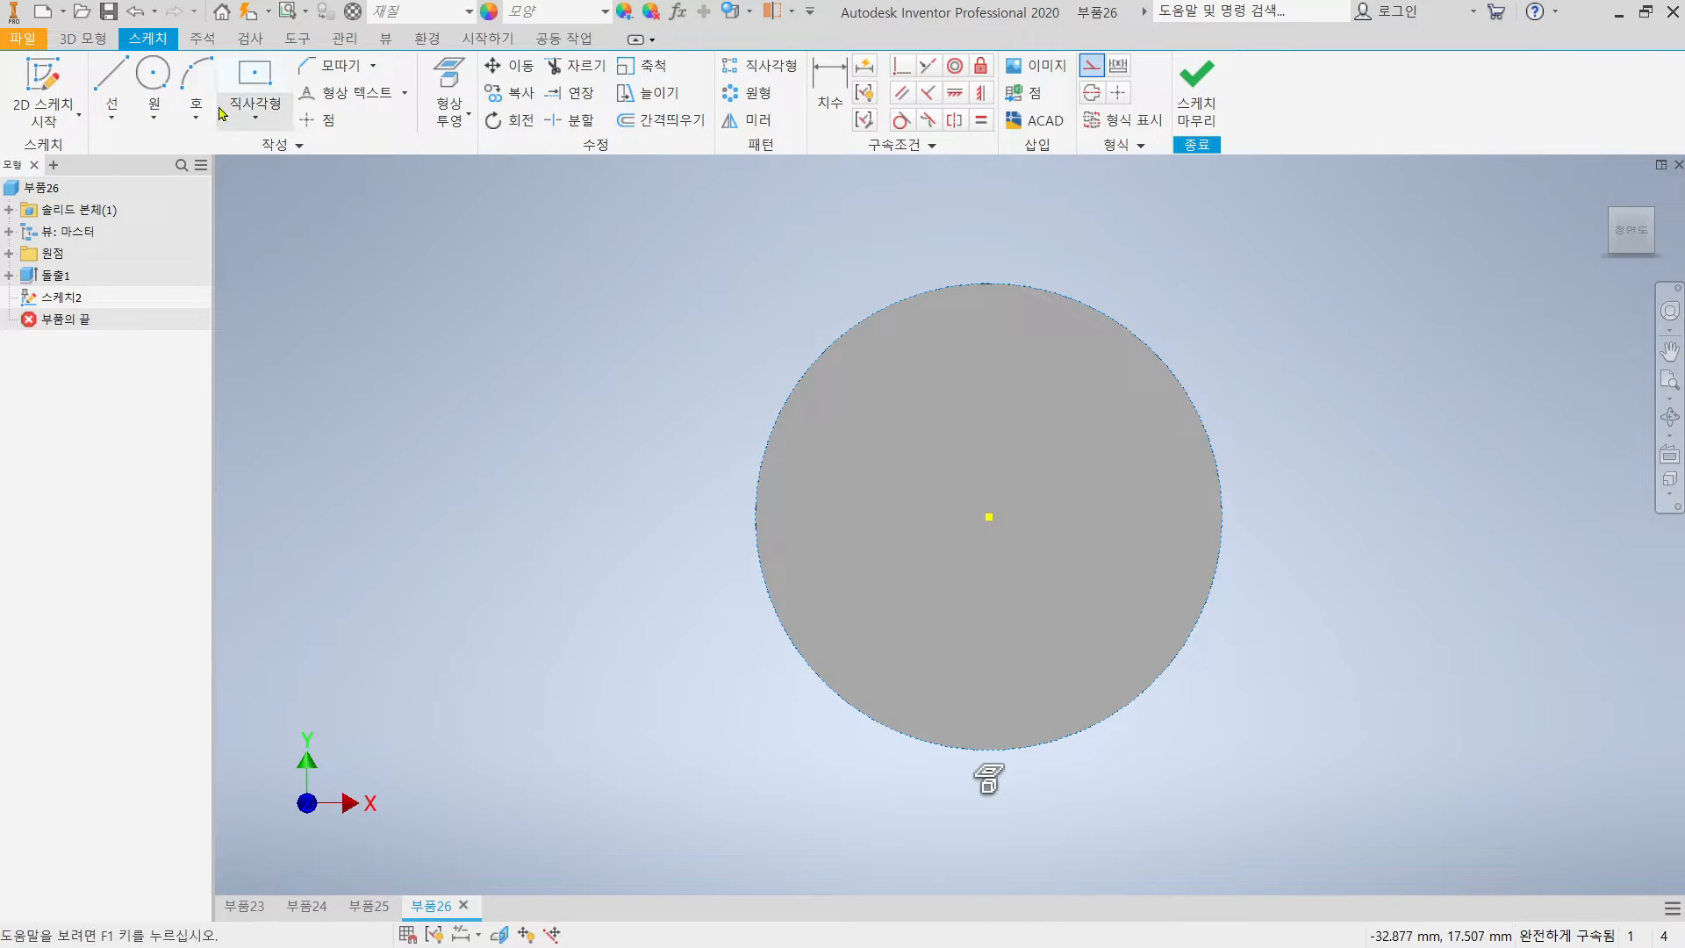
Switch to wireframe display and draw circles centred on the projected circle's top and bottom points, the top one about 5.5 mm in diameter
key("c")
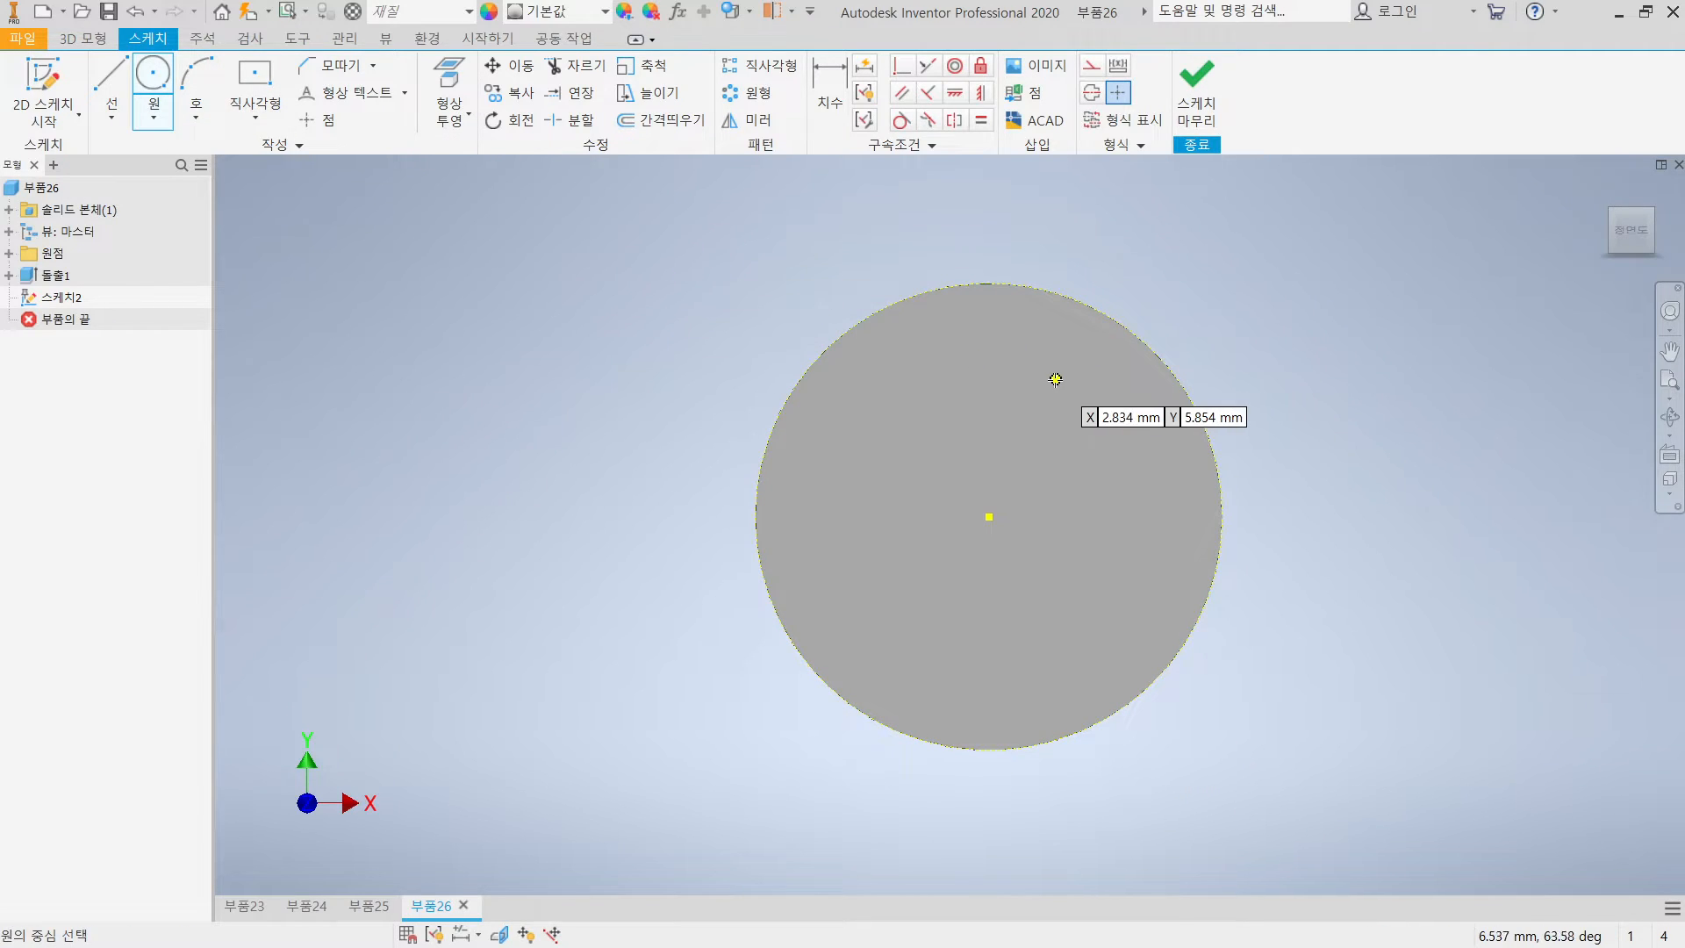
left_click(732, 12)
left_click(776, 244)
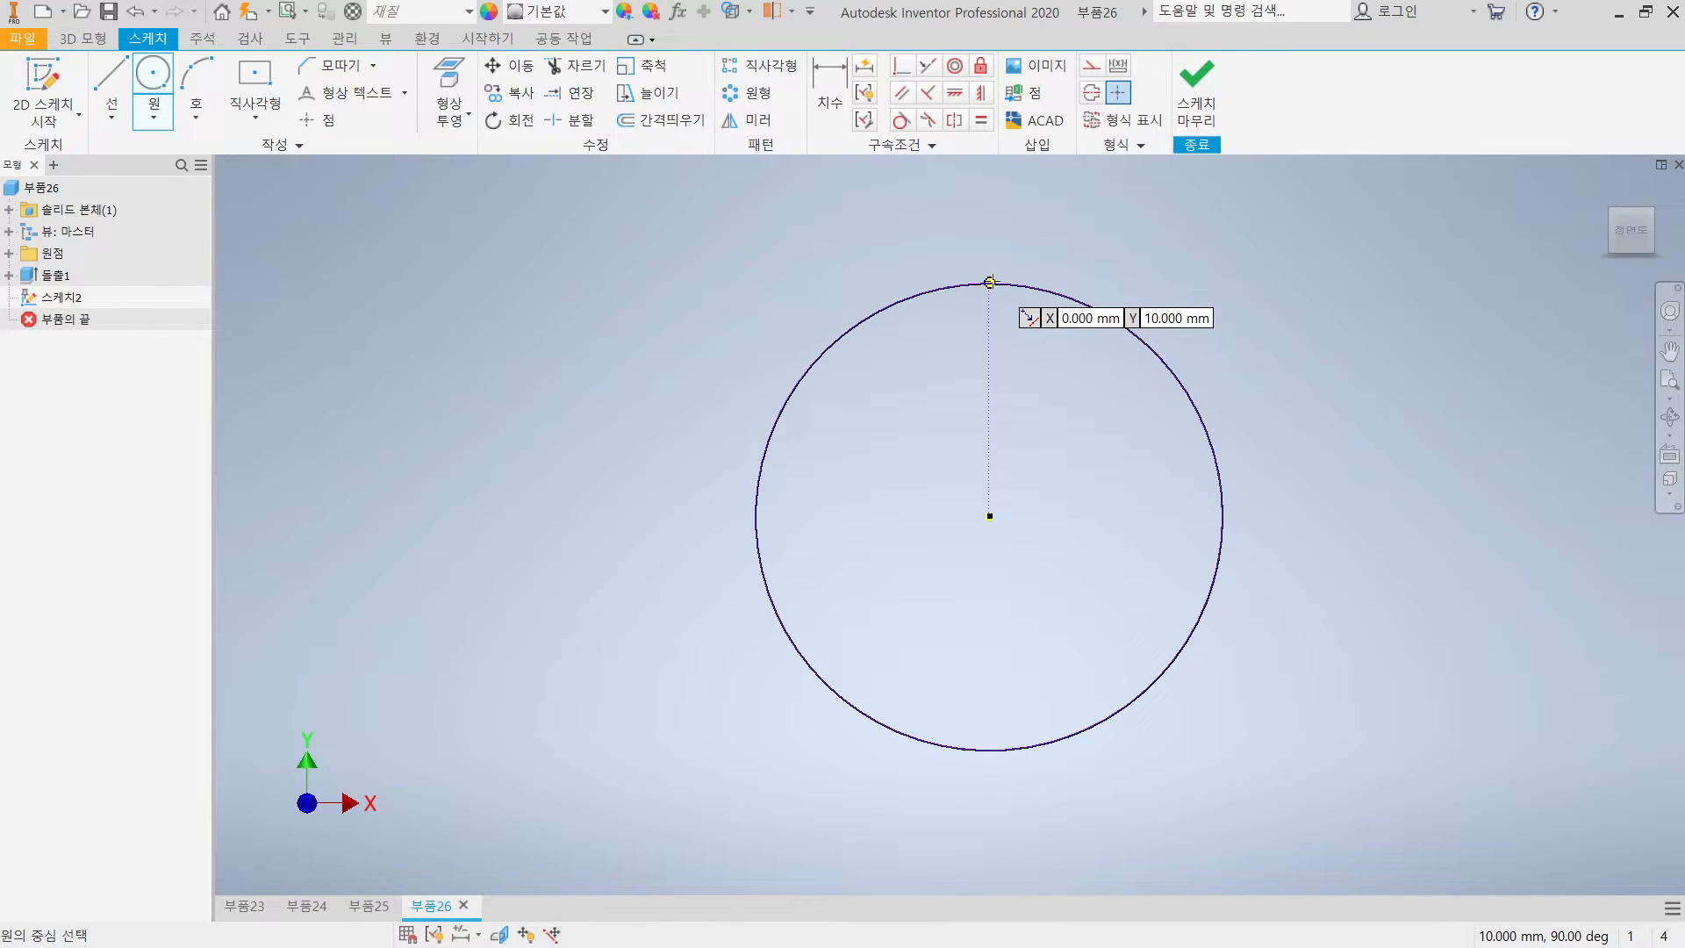
left_click(990, 282)
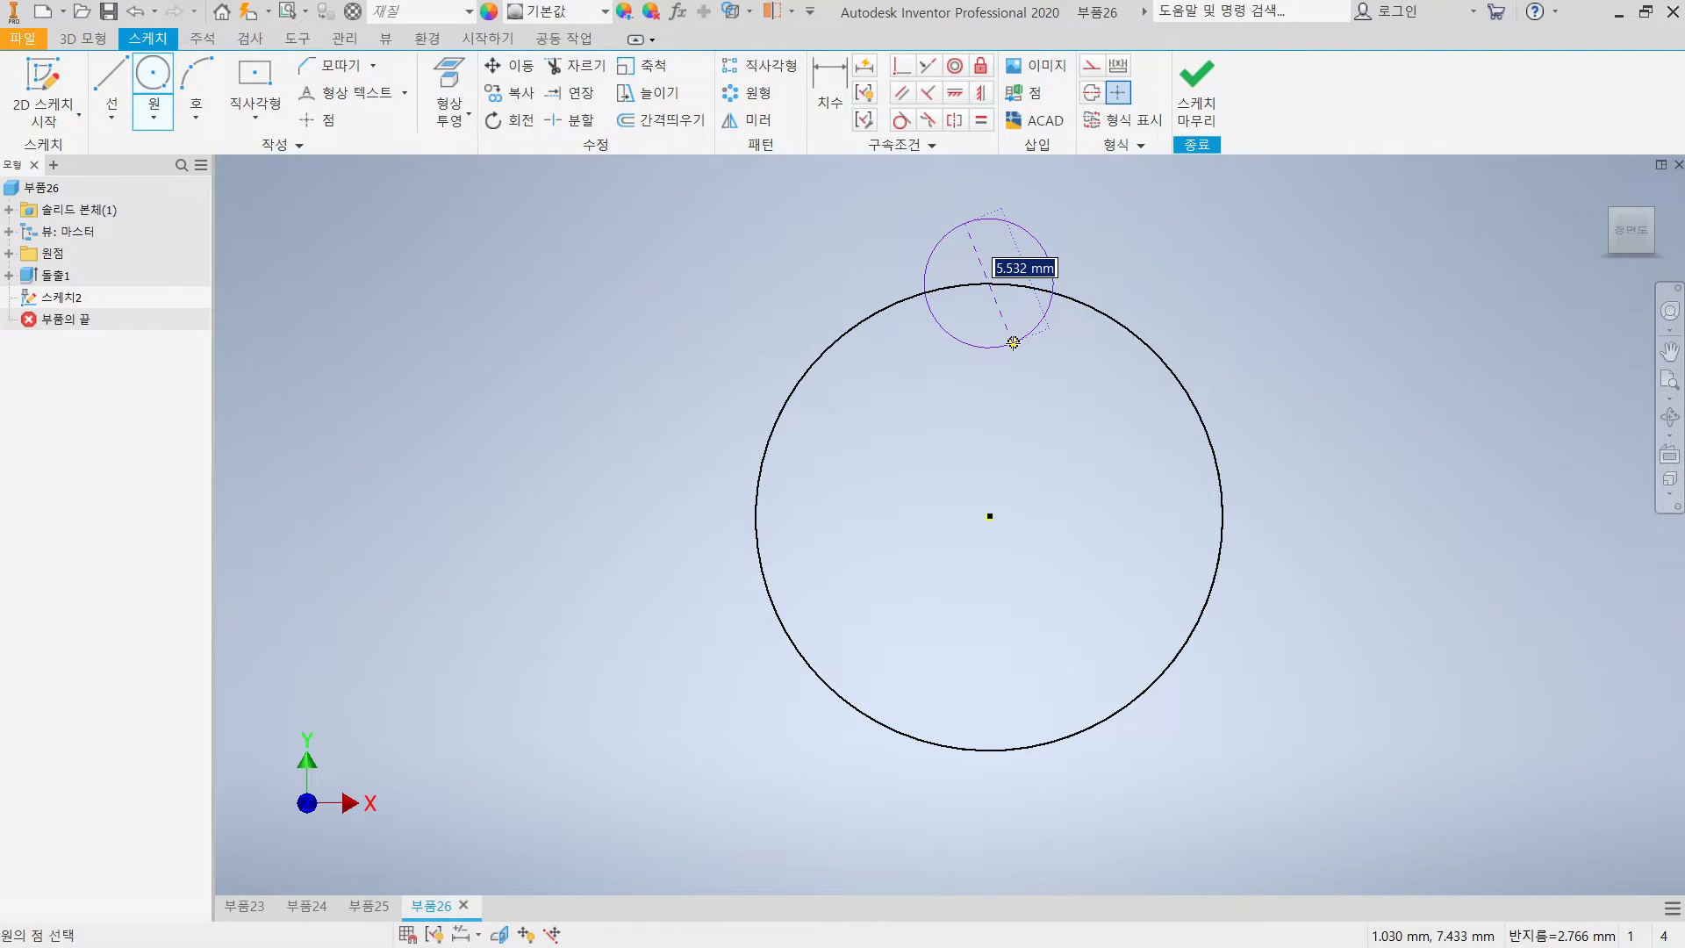
left_click(1014, 343)
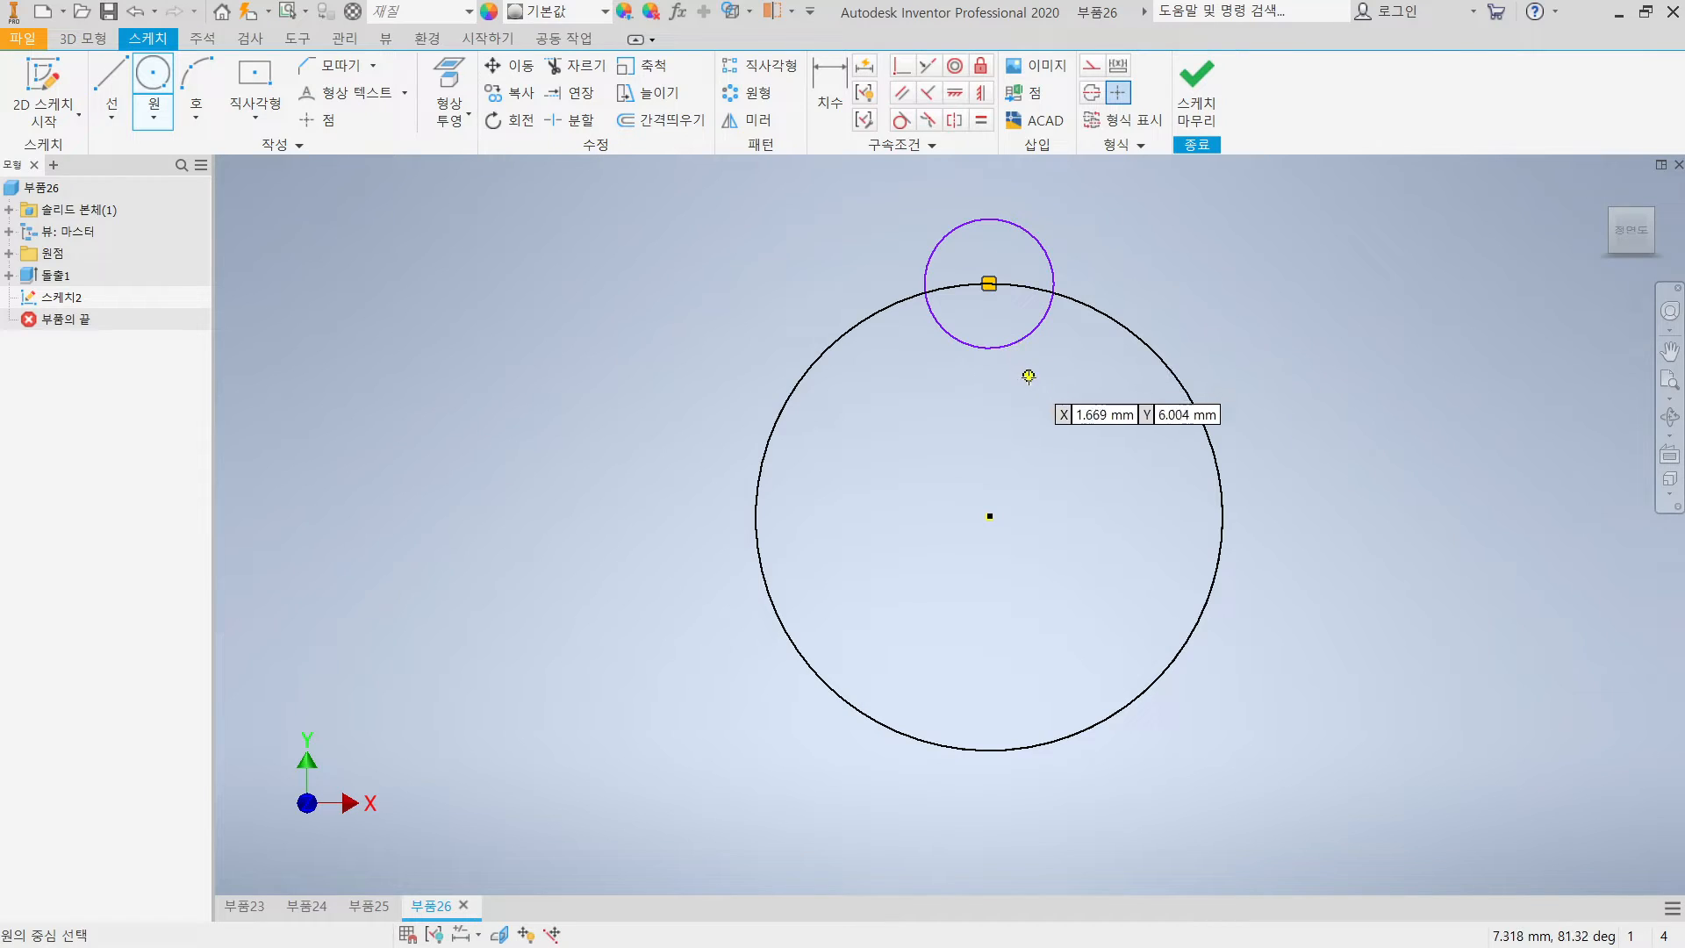
left_click(990, 750)
left_click(1001, 792)
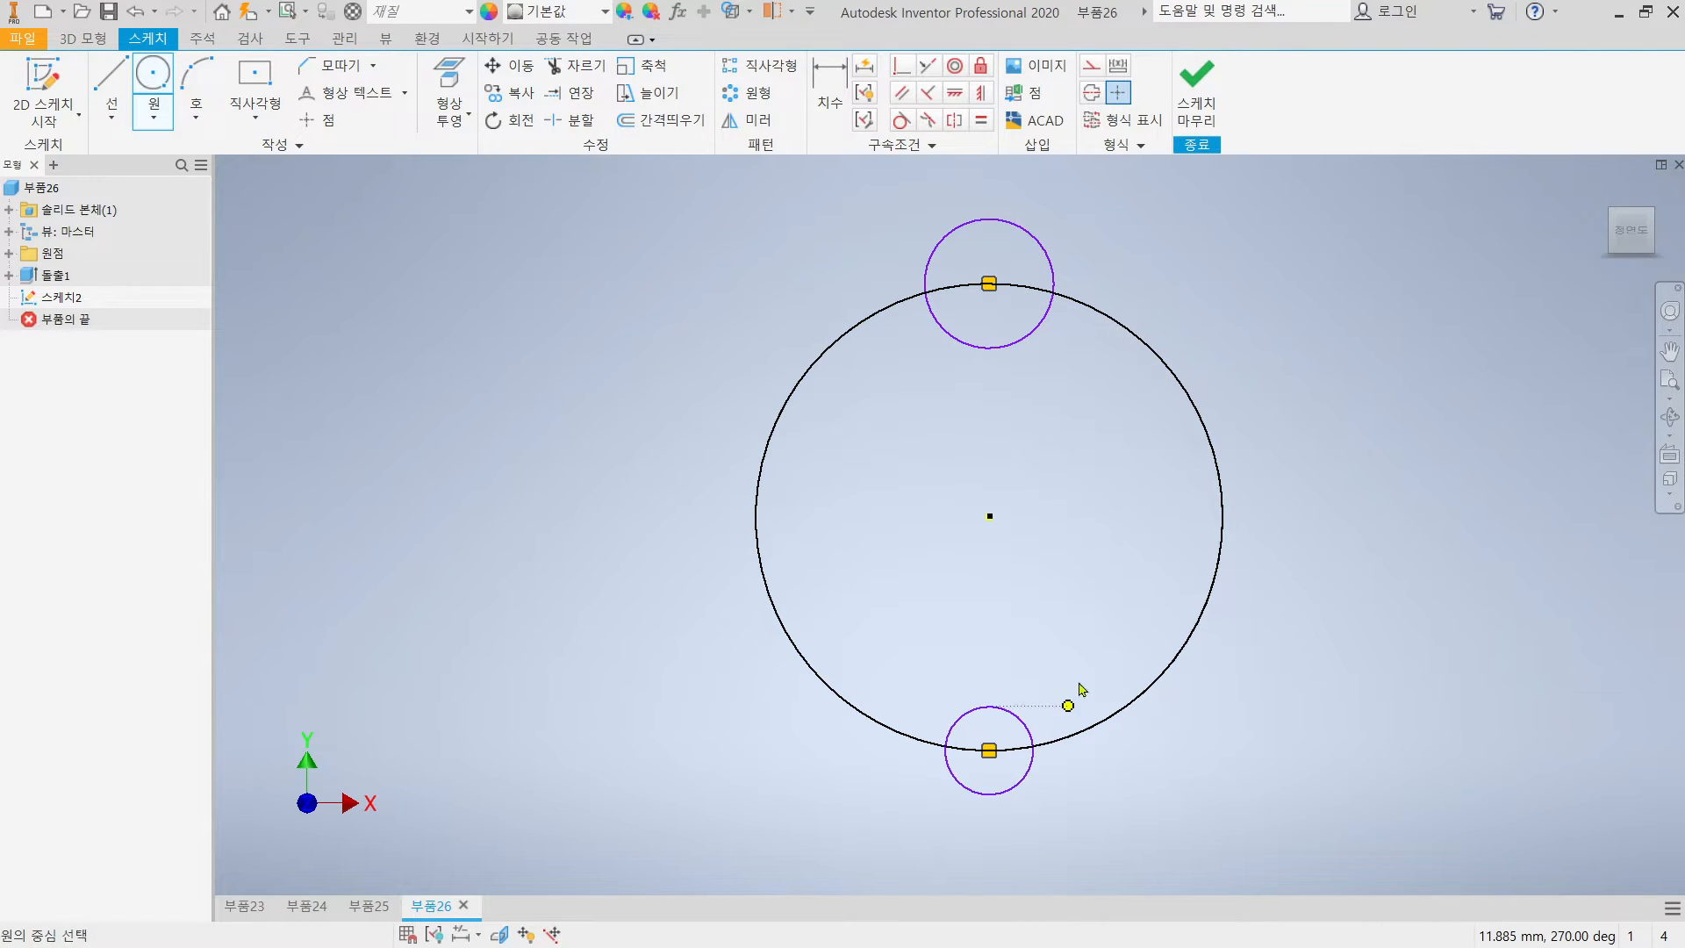
Dimension the upper small circle with a diameter of 10 mm
key("d")
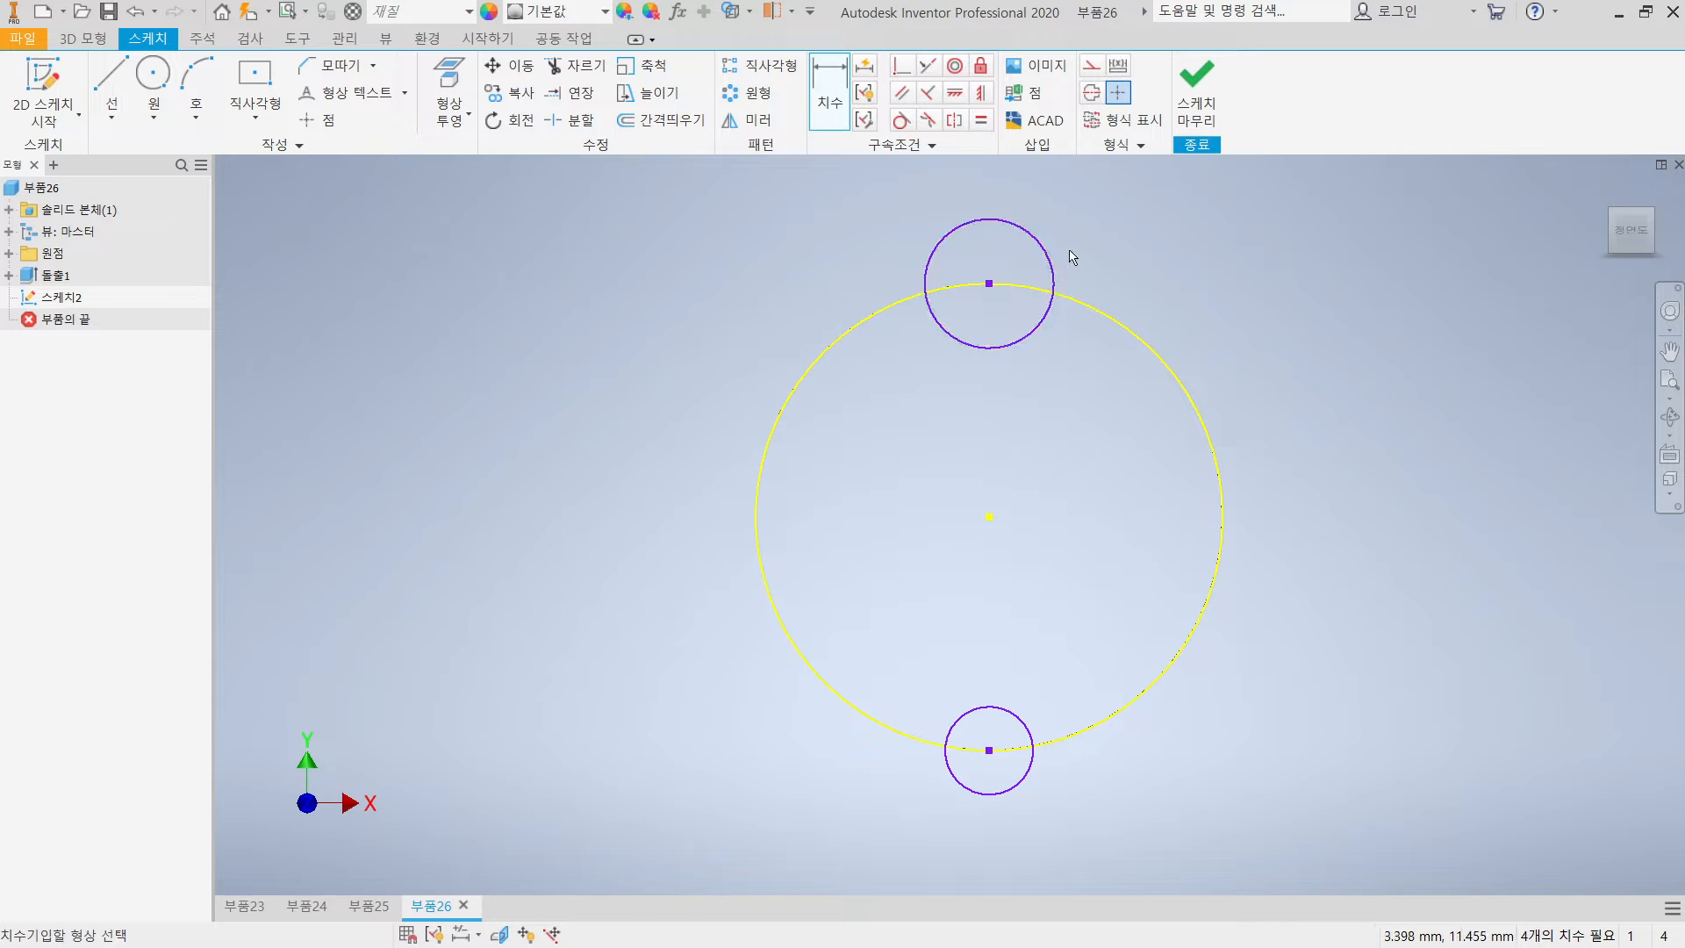
left_click(1055, 257)
left_click(1096, 224)
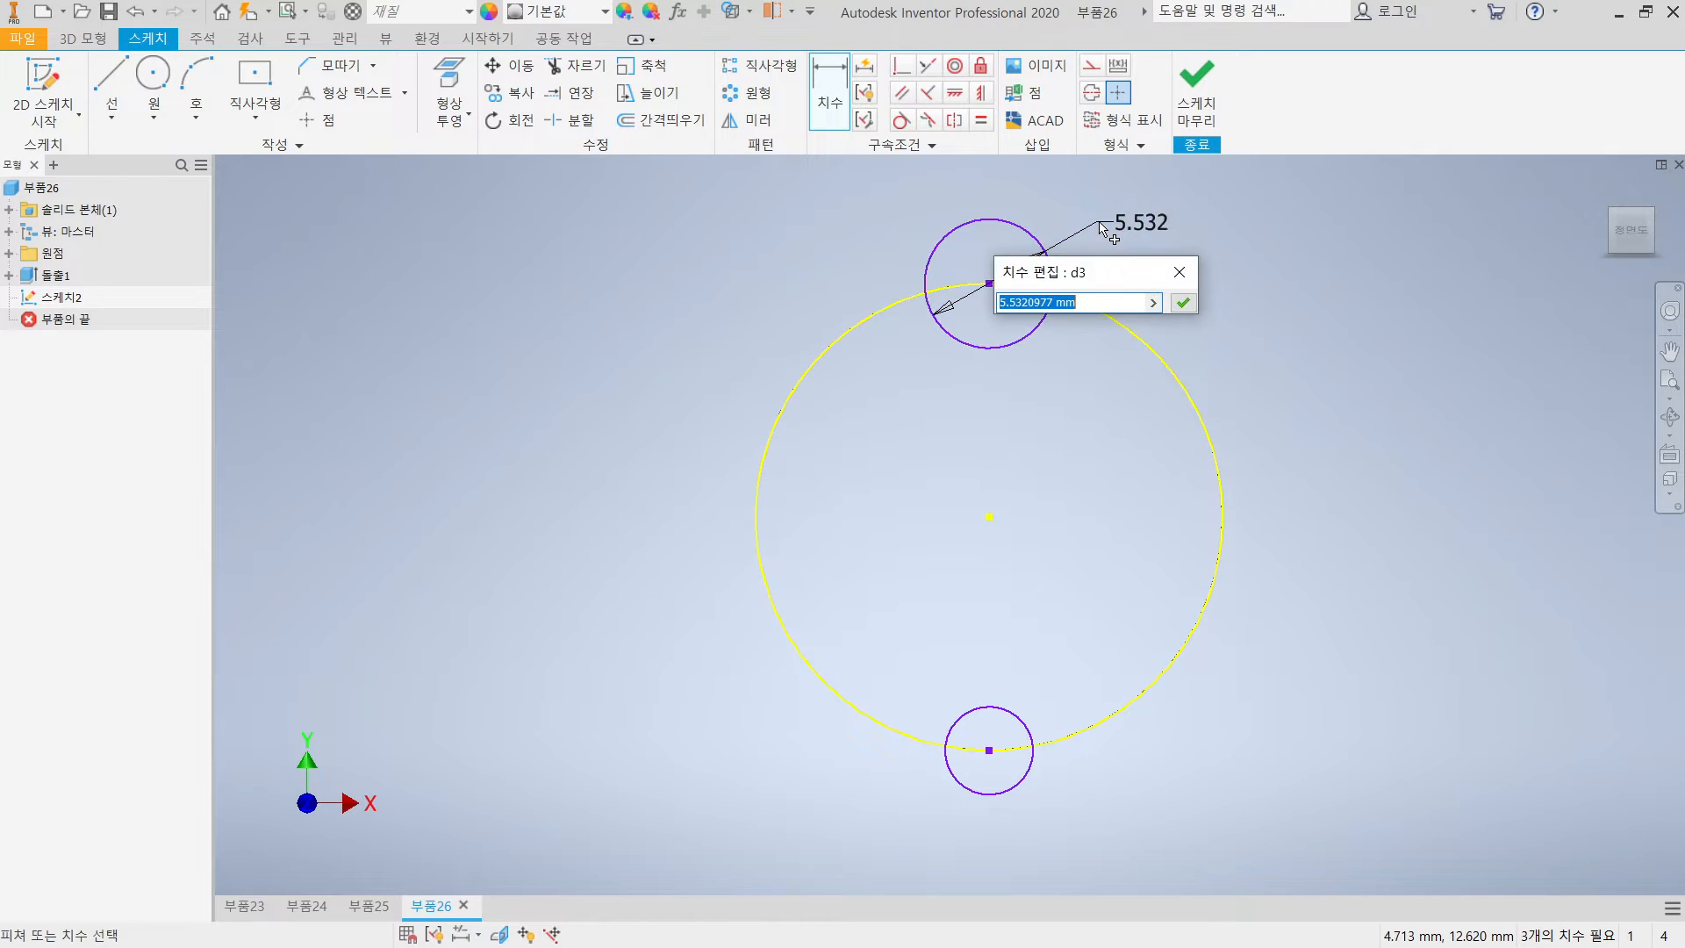
type("10")
key("Return")
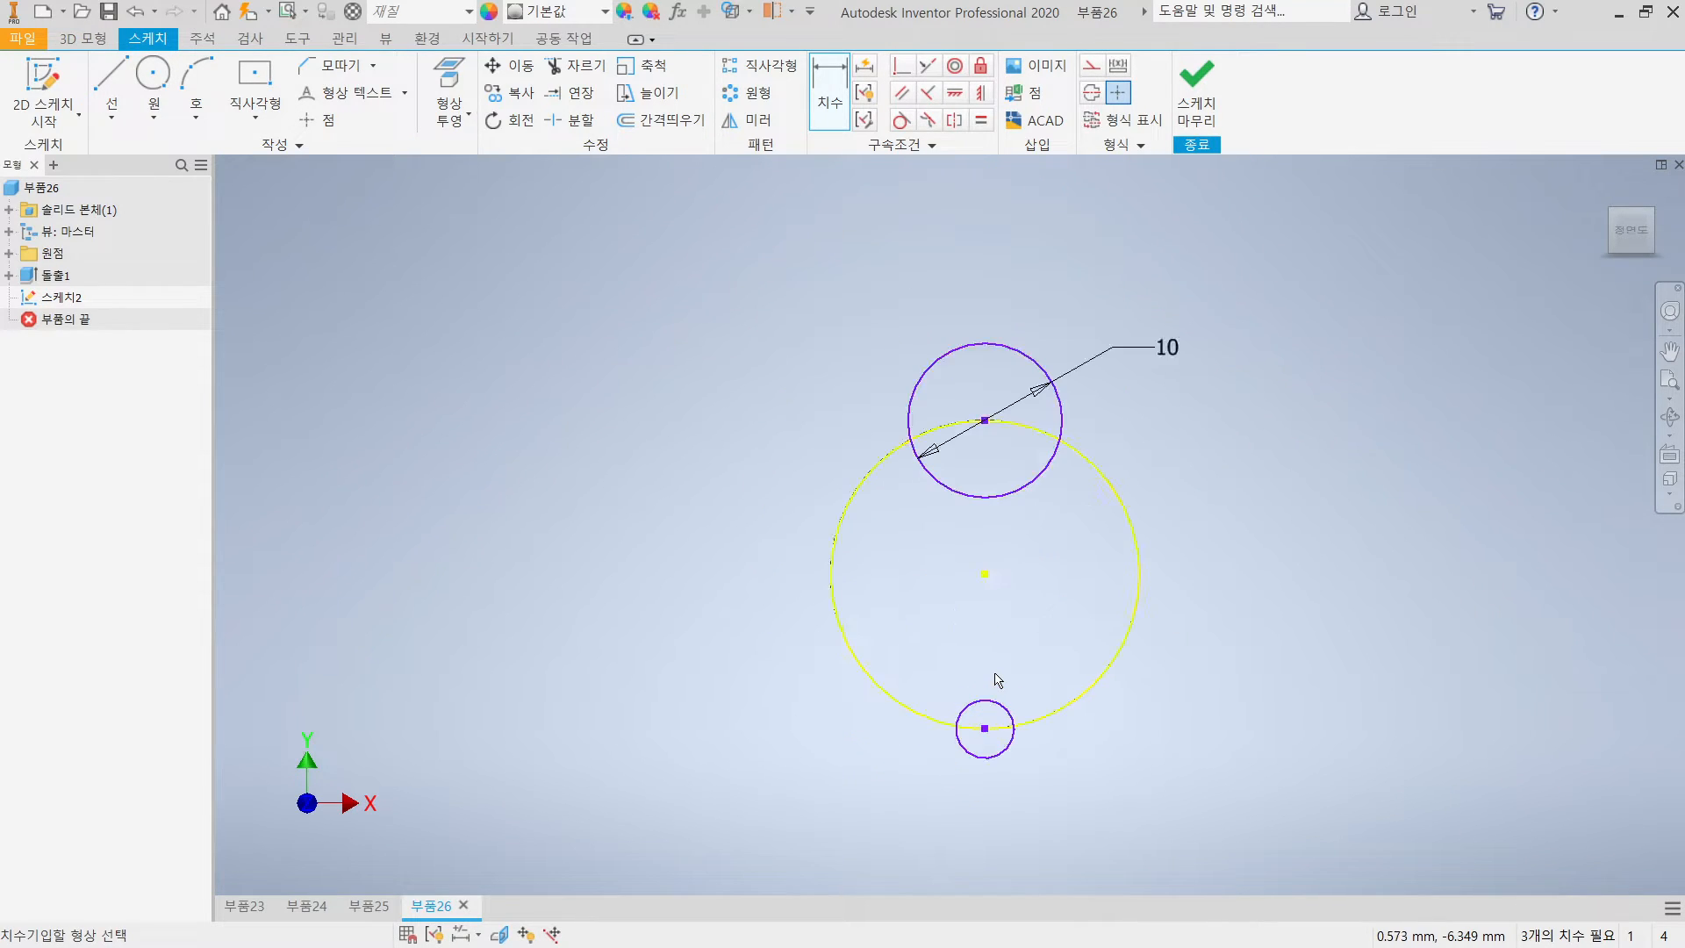
Apply an Equal constraint between the upper 10 mm circle and the lower small circle
left_click(982, 120)
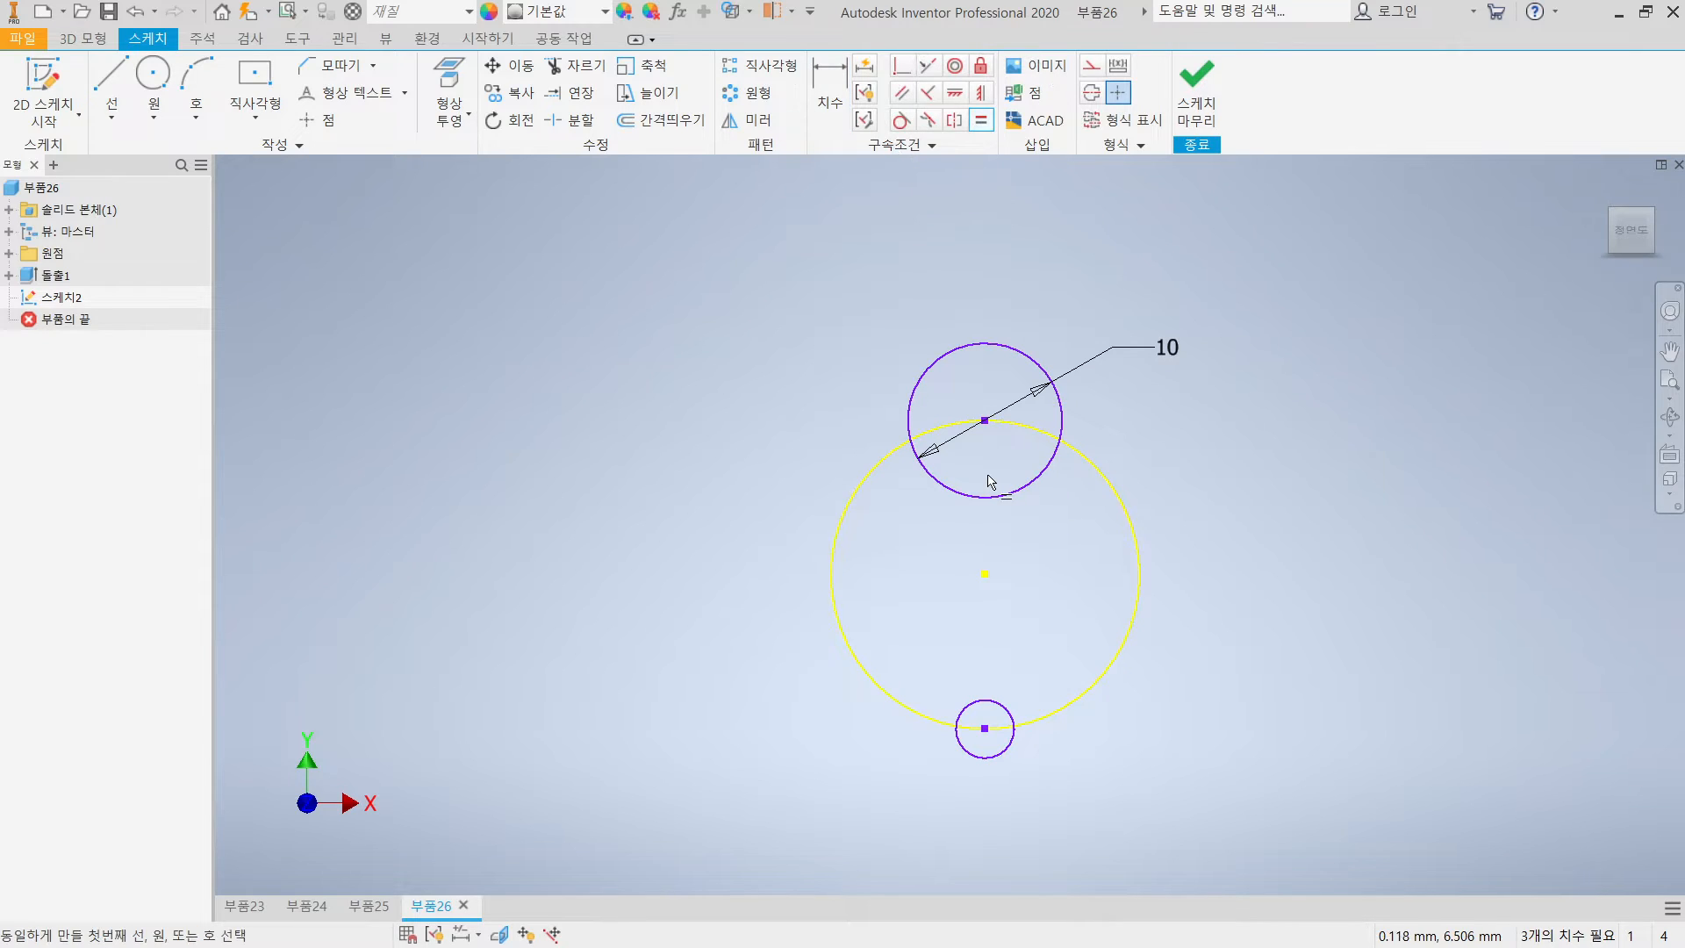
left_click(1002, 495)
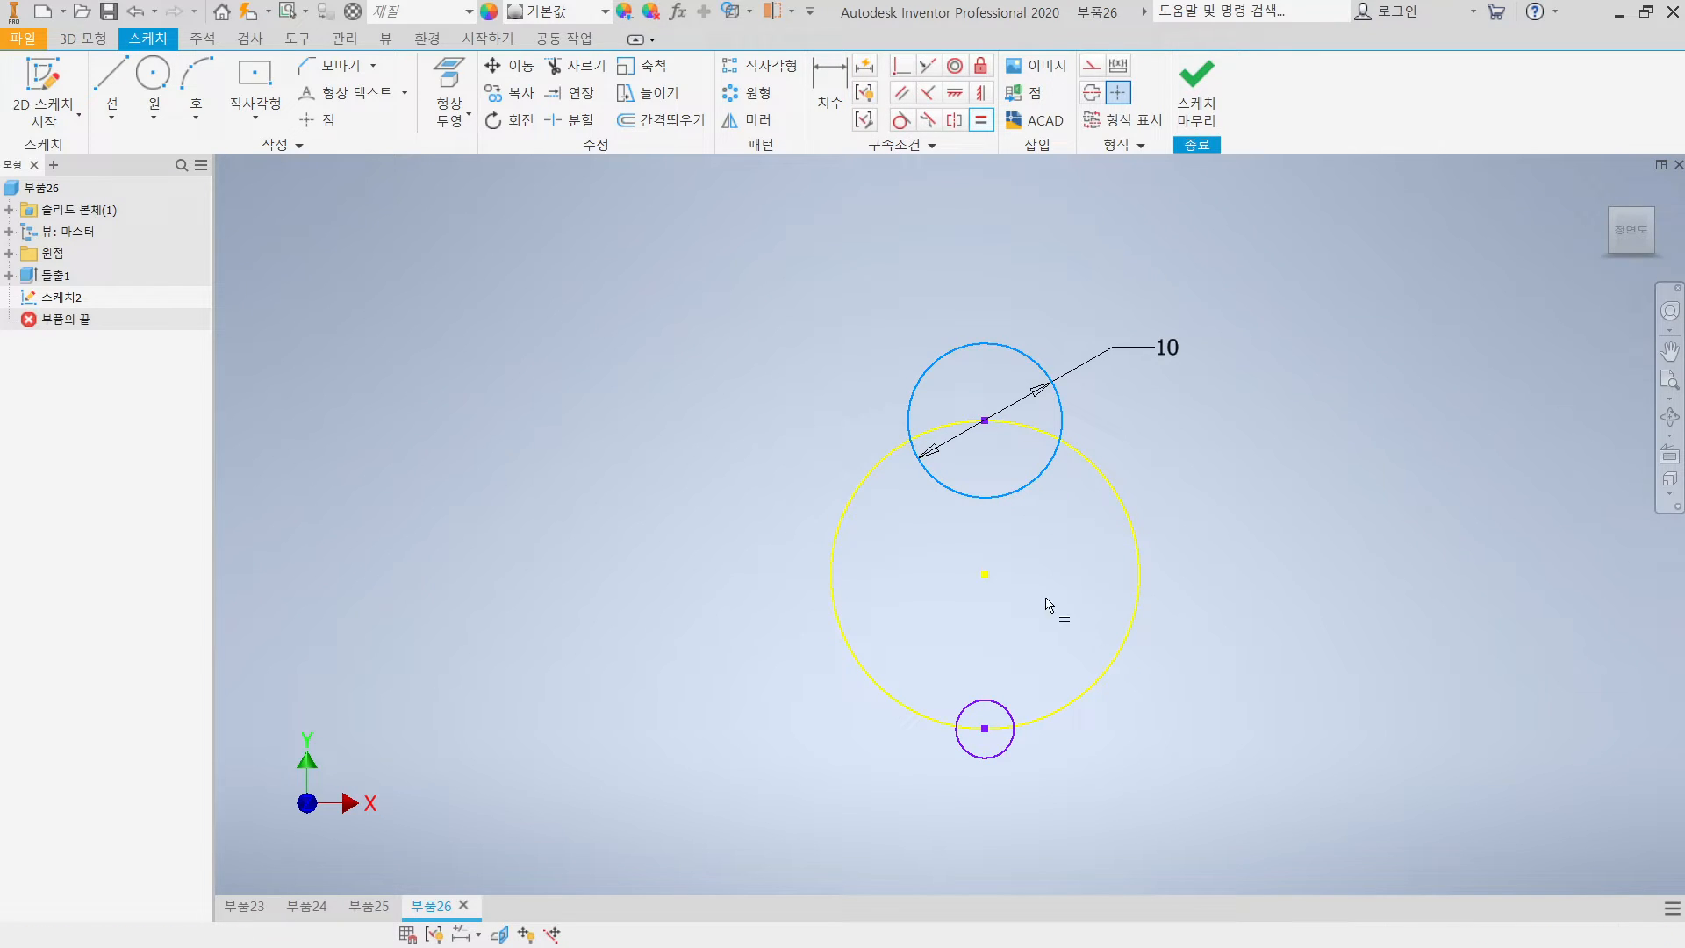
left_click(1007, 713)
key("Escape")
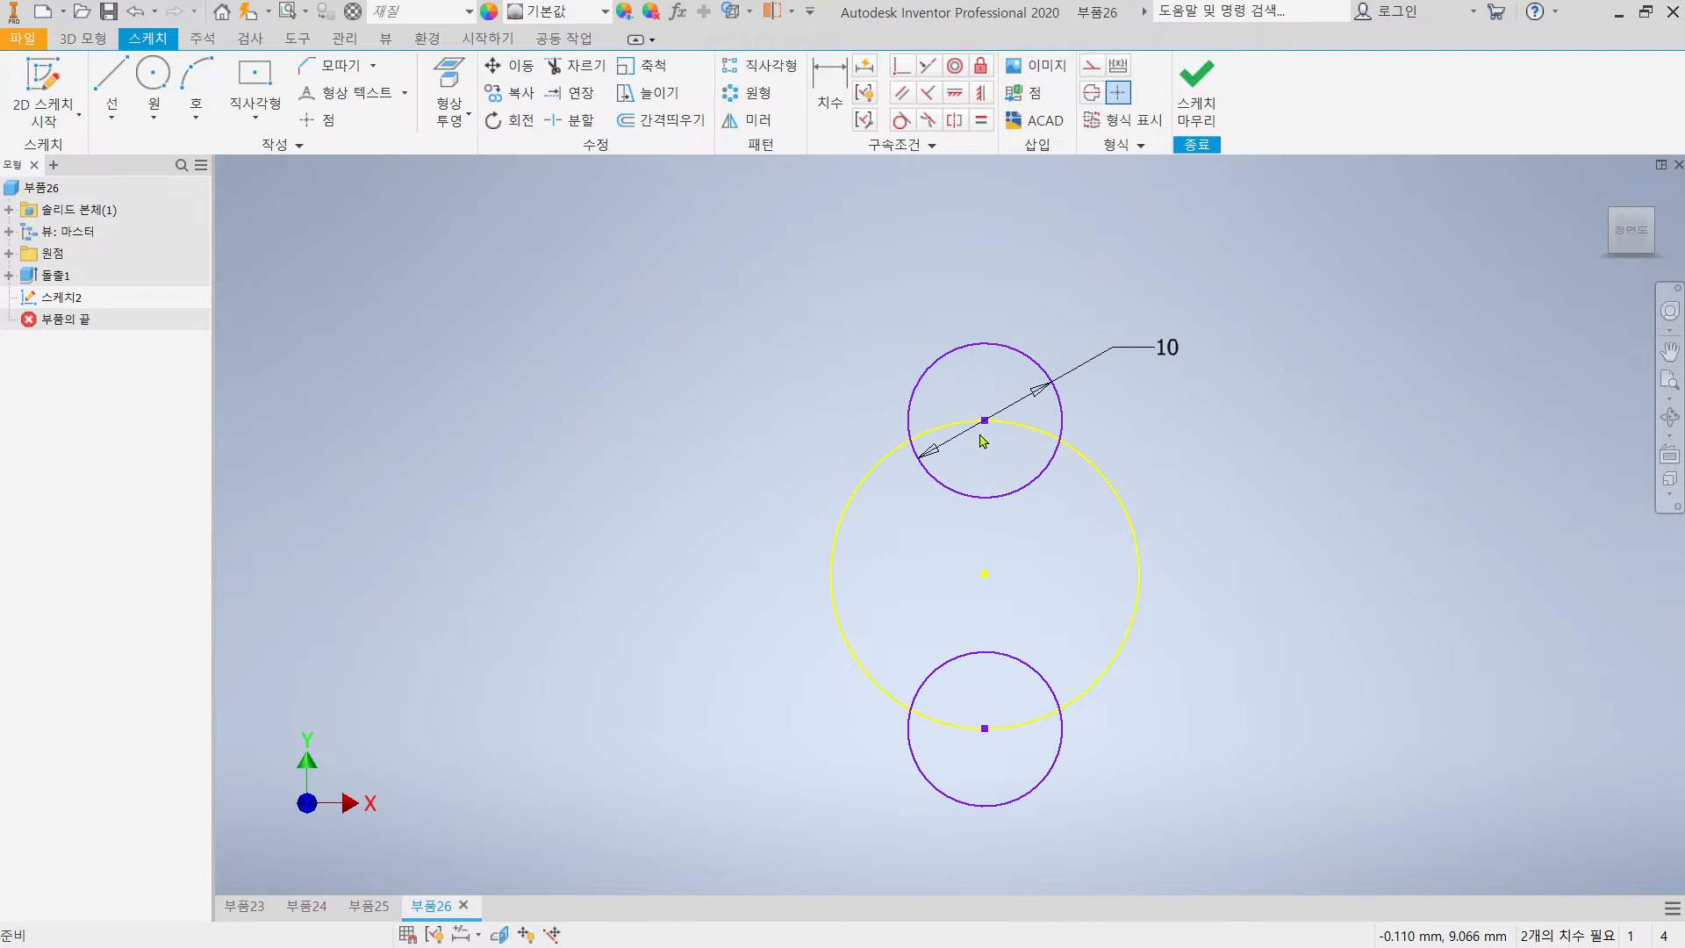
Test the upper circle's freedom by moving its centre, and constrain both small circles' centres vertically to the projected circle's centre
left_click_drag(985, 421, 870, 397)
key("Escape")
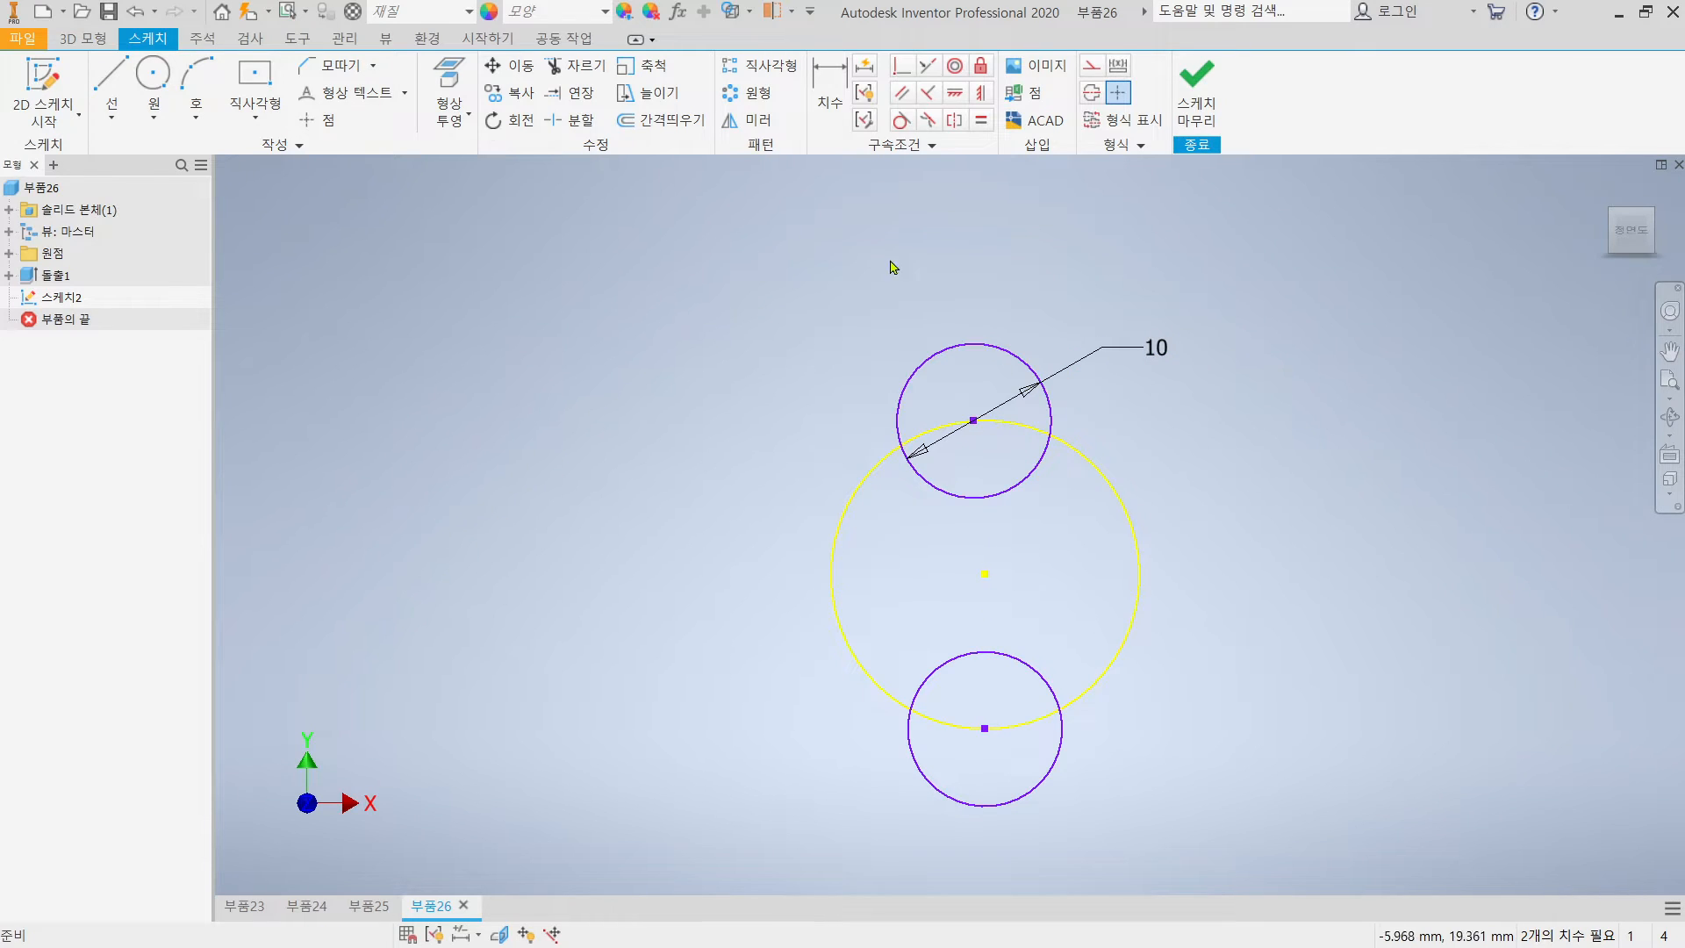
left_click(979, 93)
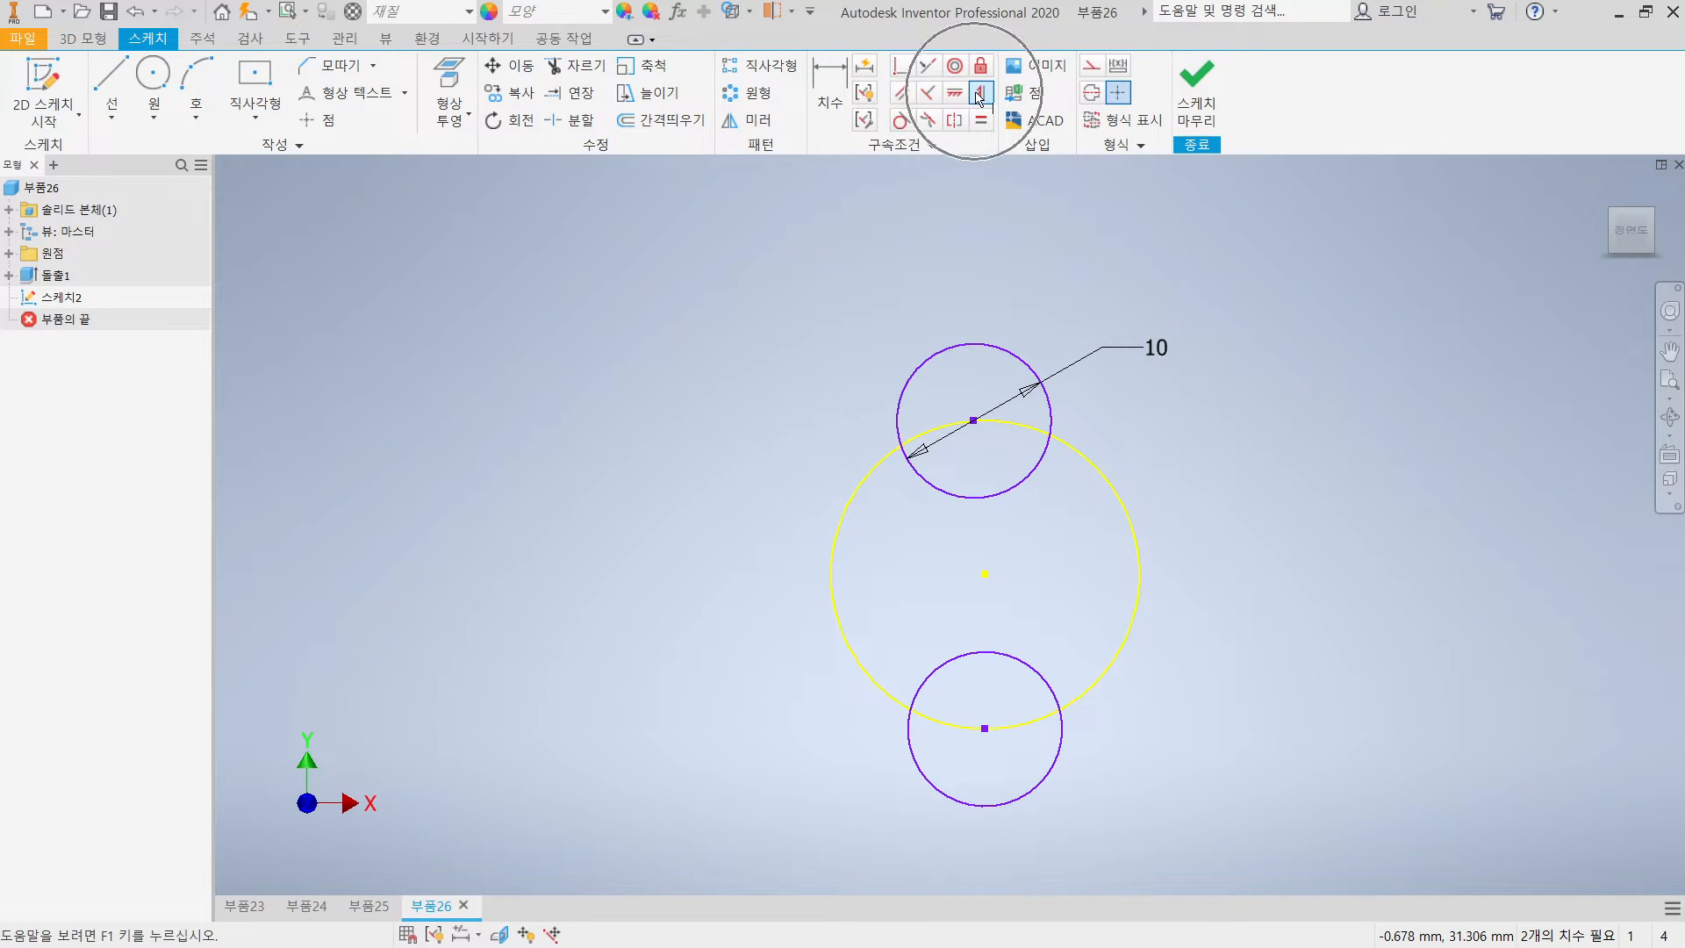
left_click(973, 421)
left_click(986, 575)
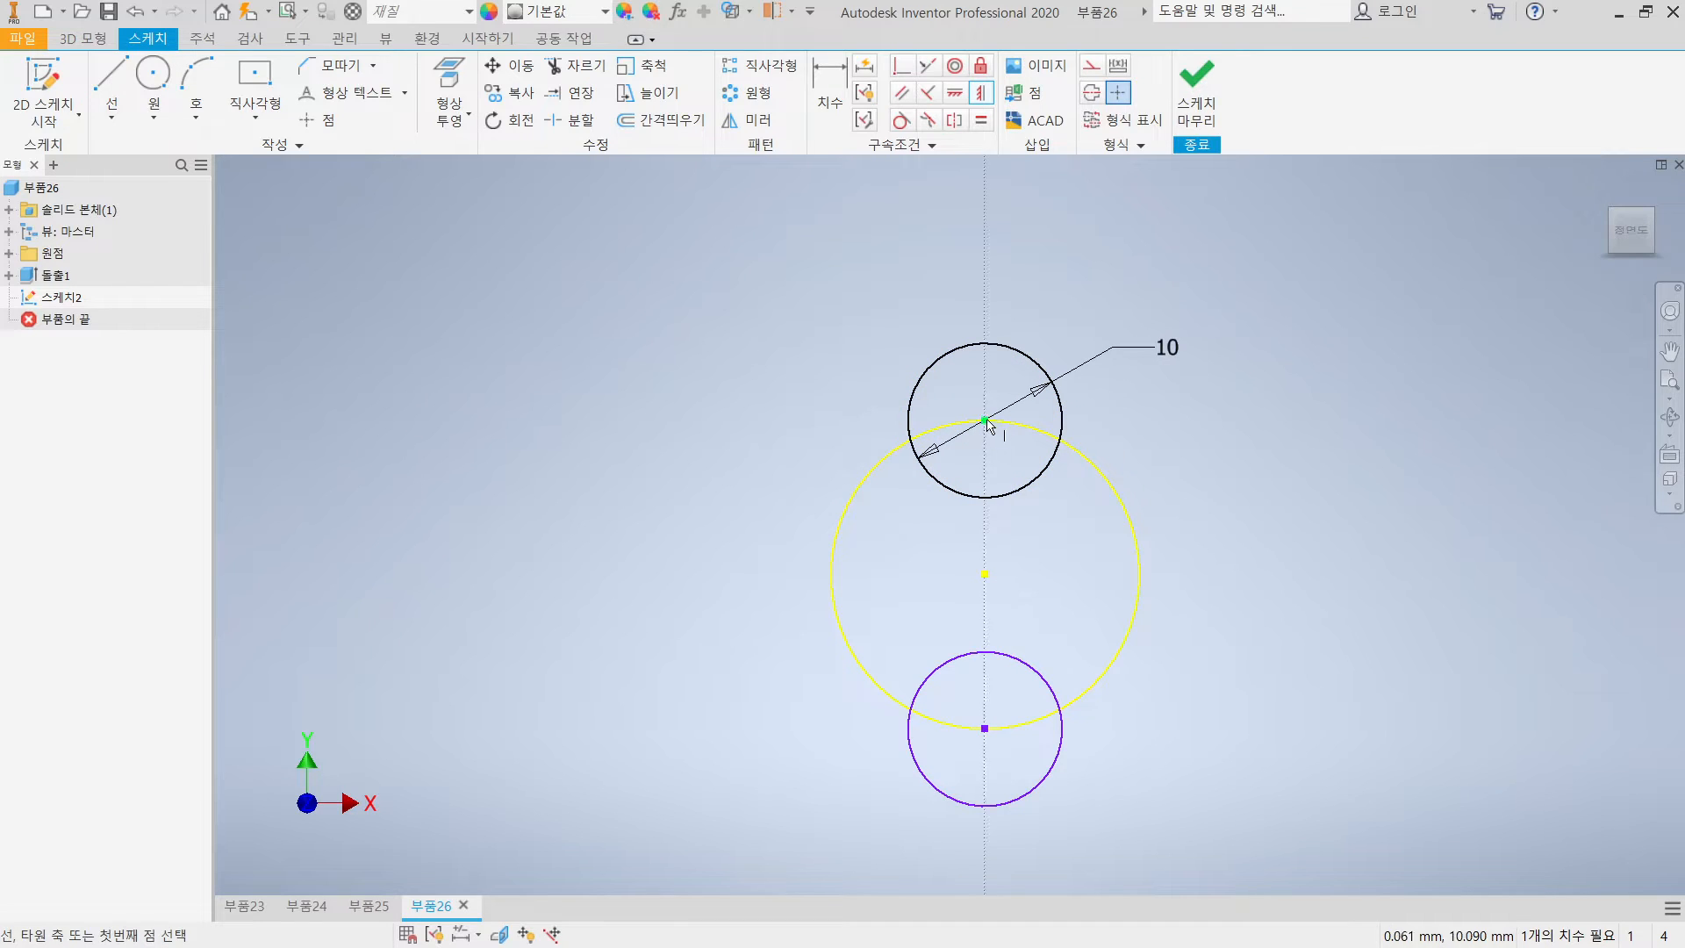
left_click(985, 576)
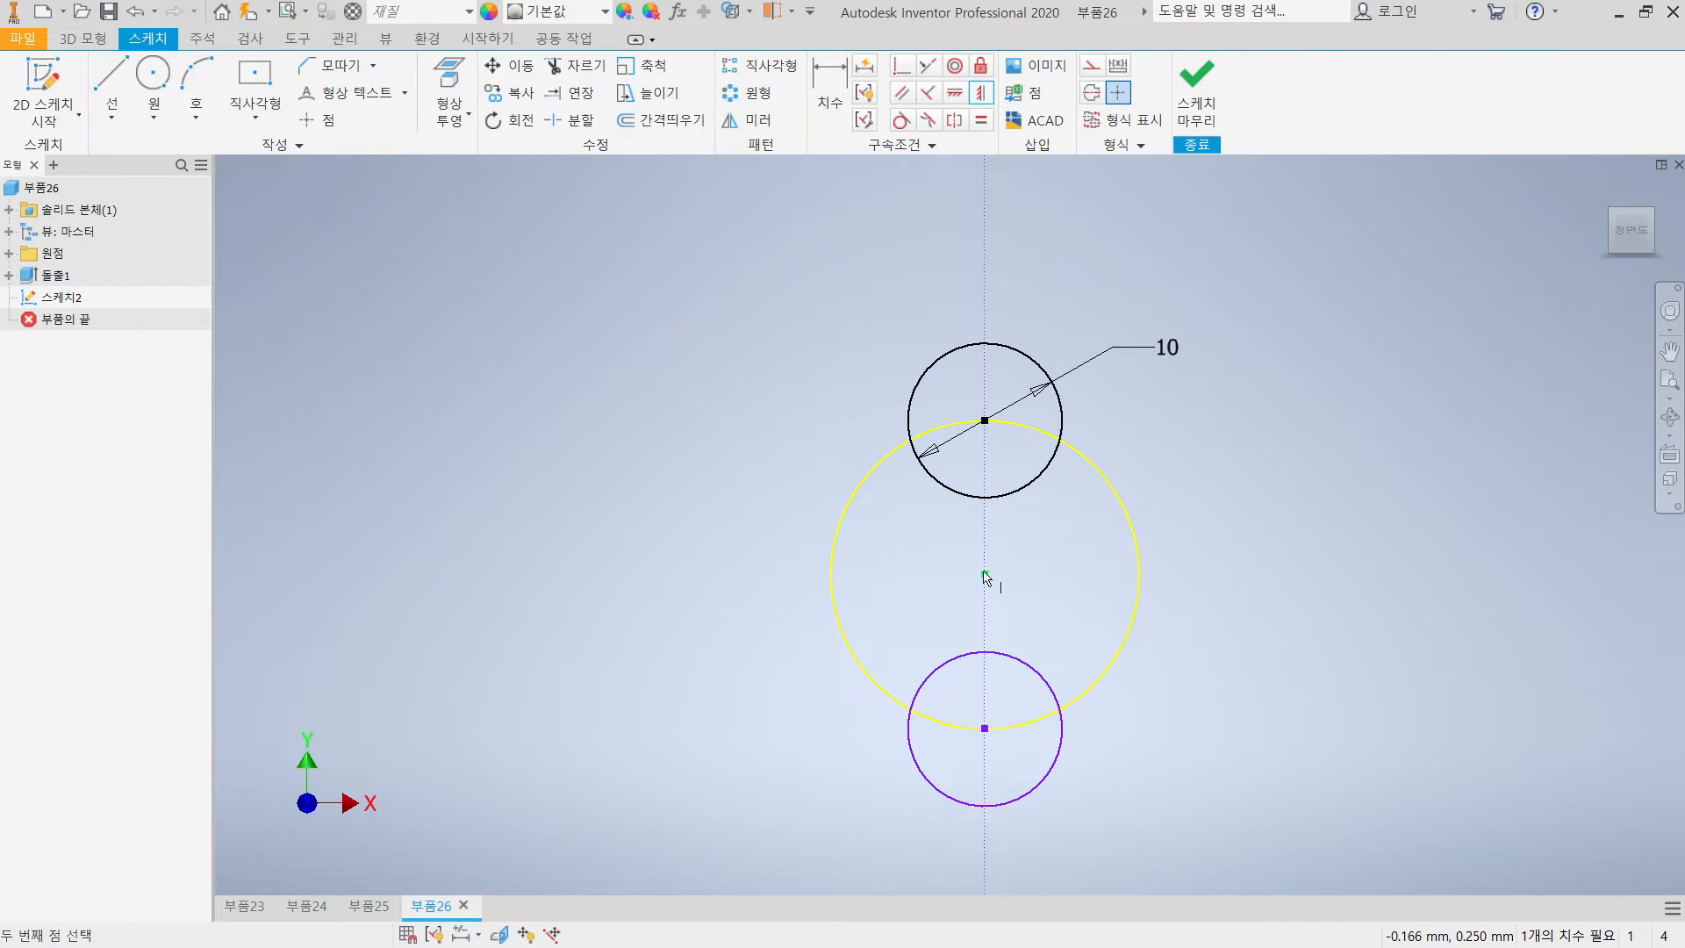
left_click(997, 730)
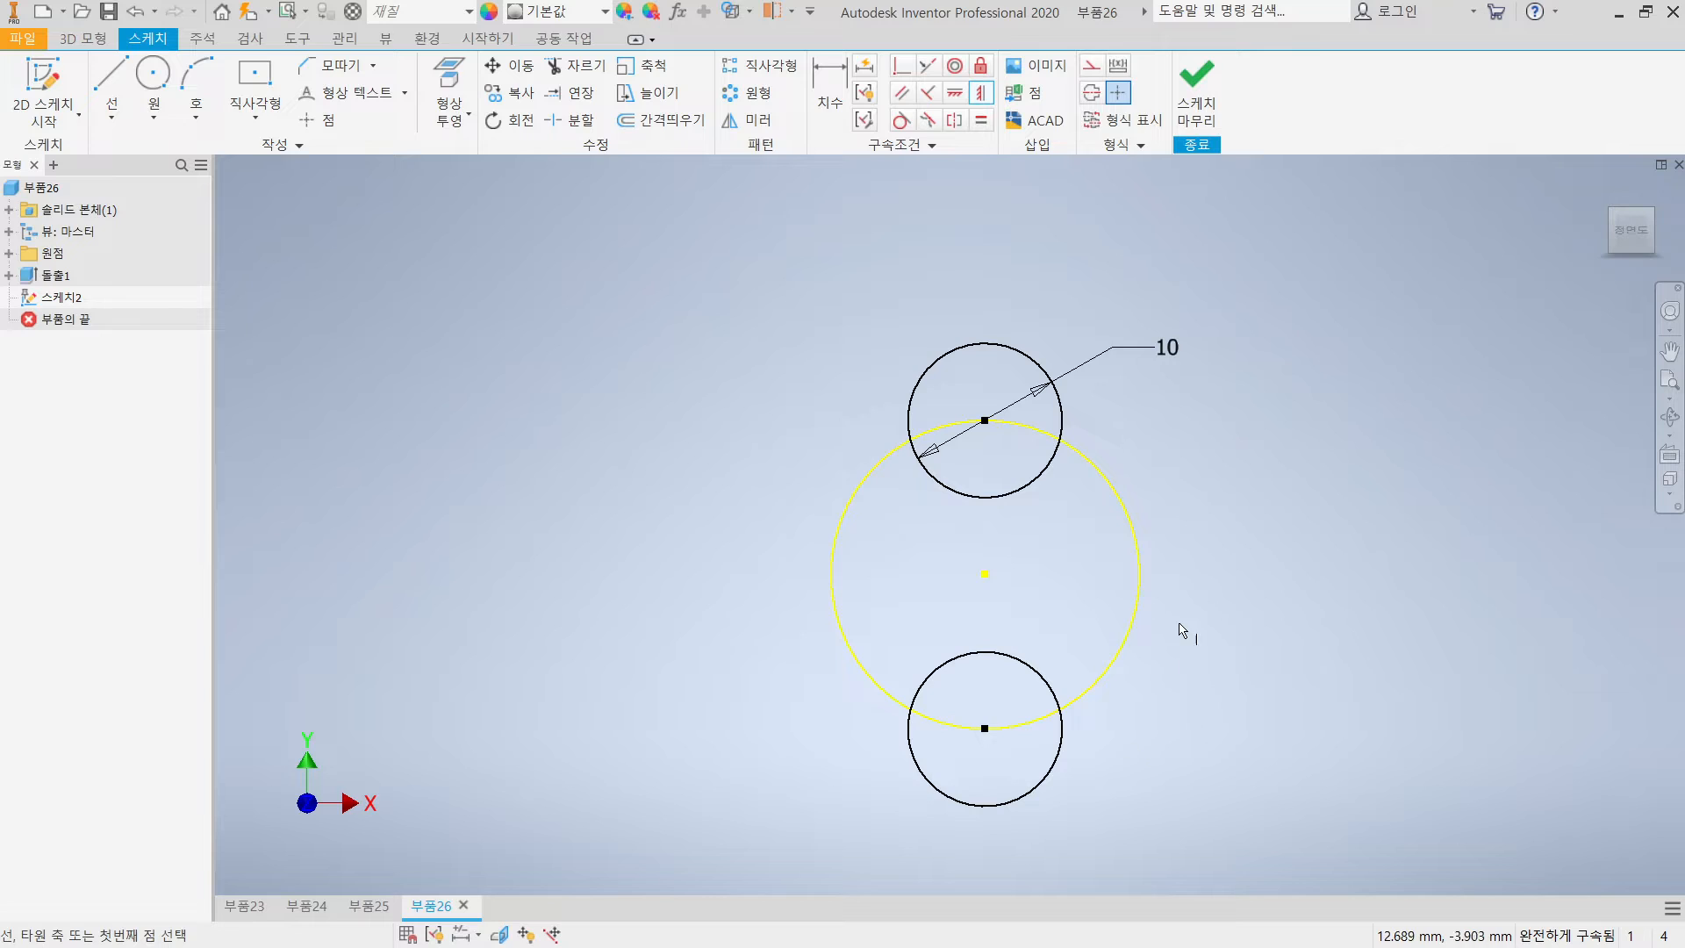
Set the model's visual style to Shaded with Edges
mouse_move(1140, 594)
middle_mouse_down("shift")
mouse_move(1080, 579)
mouse_move(1141, 562)
middle_mouse_up("shift")
left_click(749, 12)
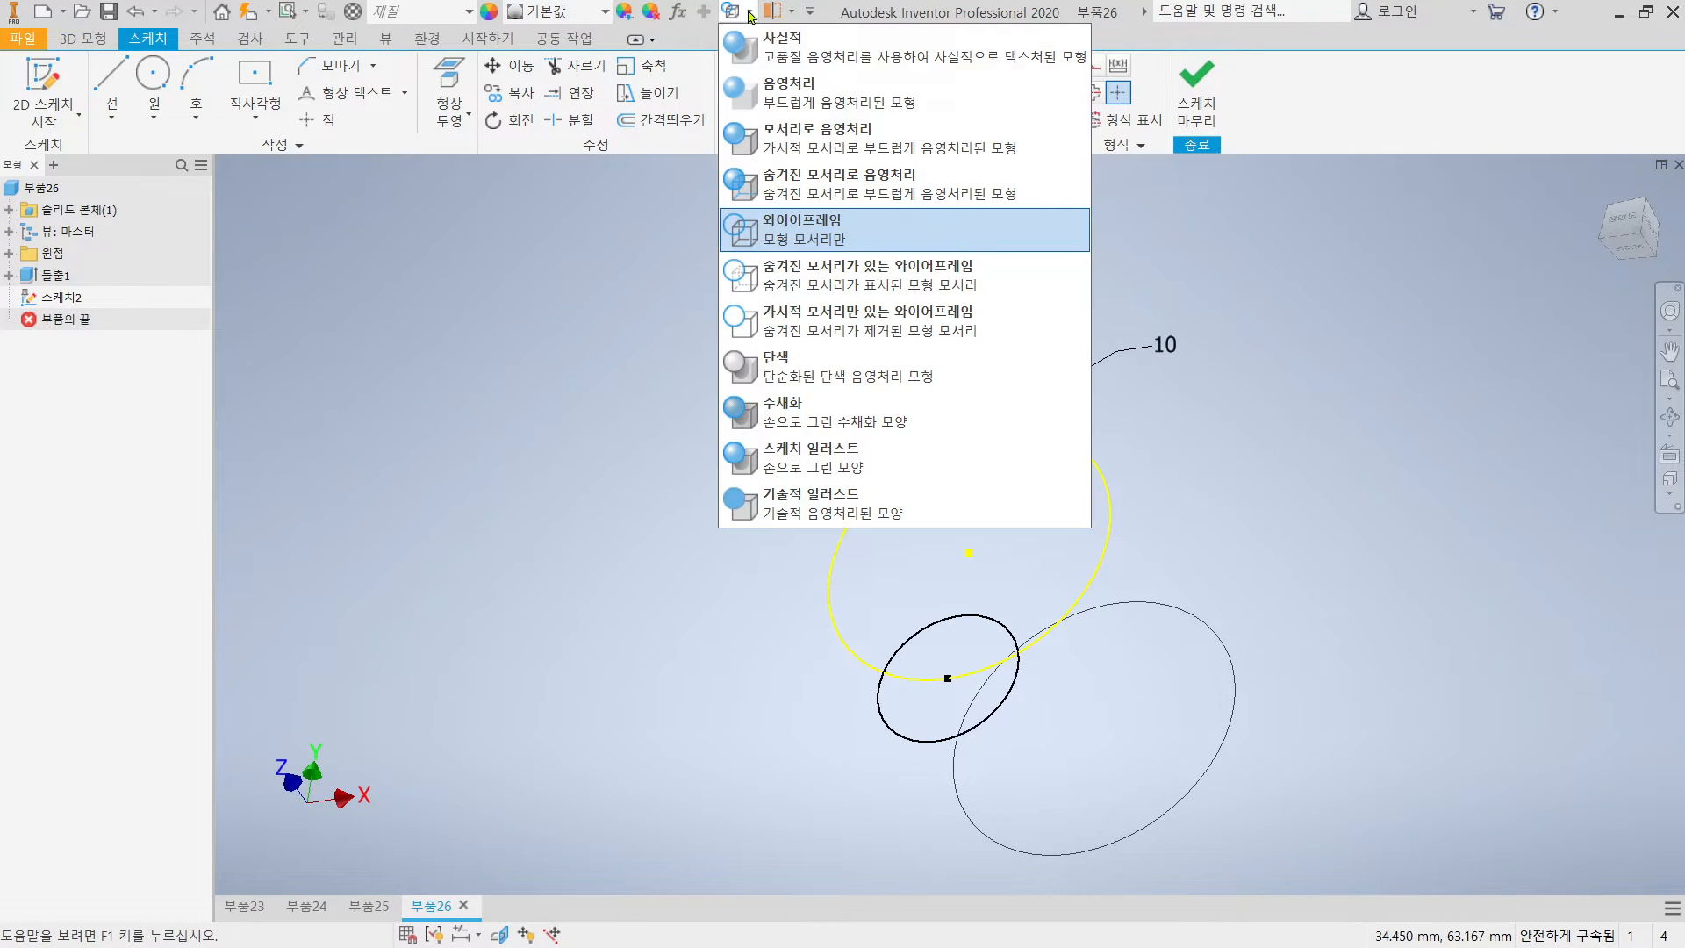
left_click(781, 151)
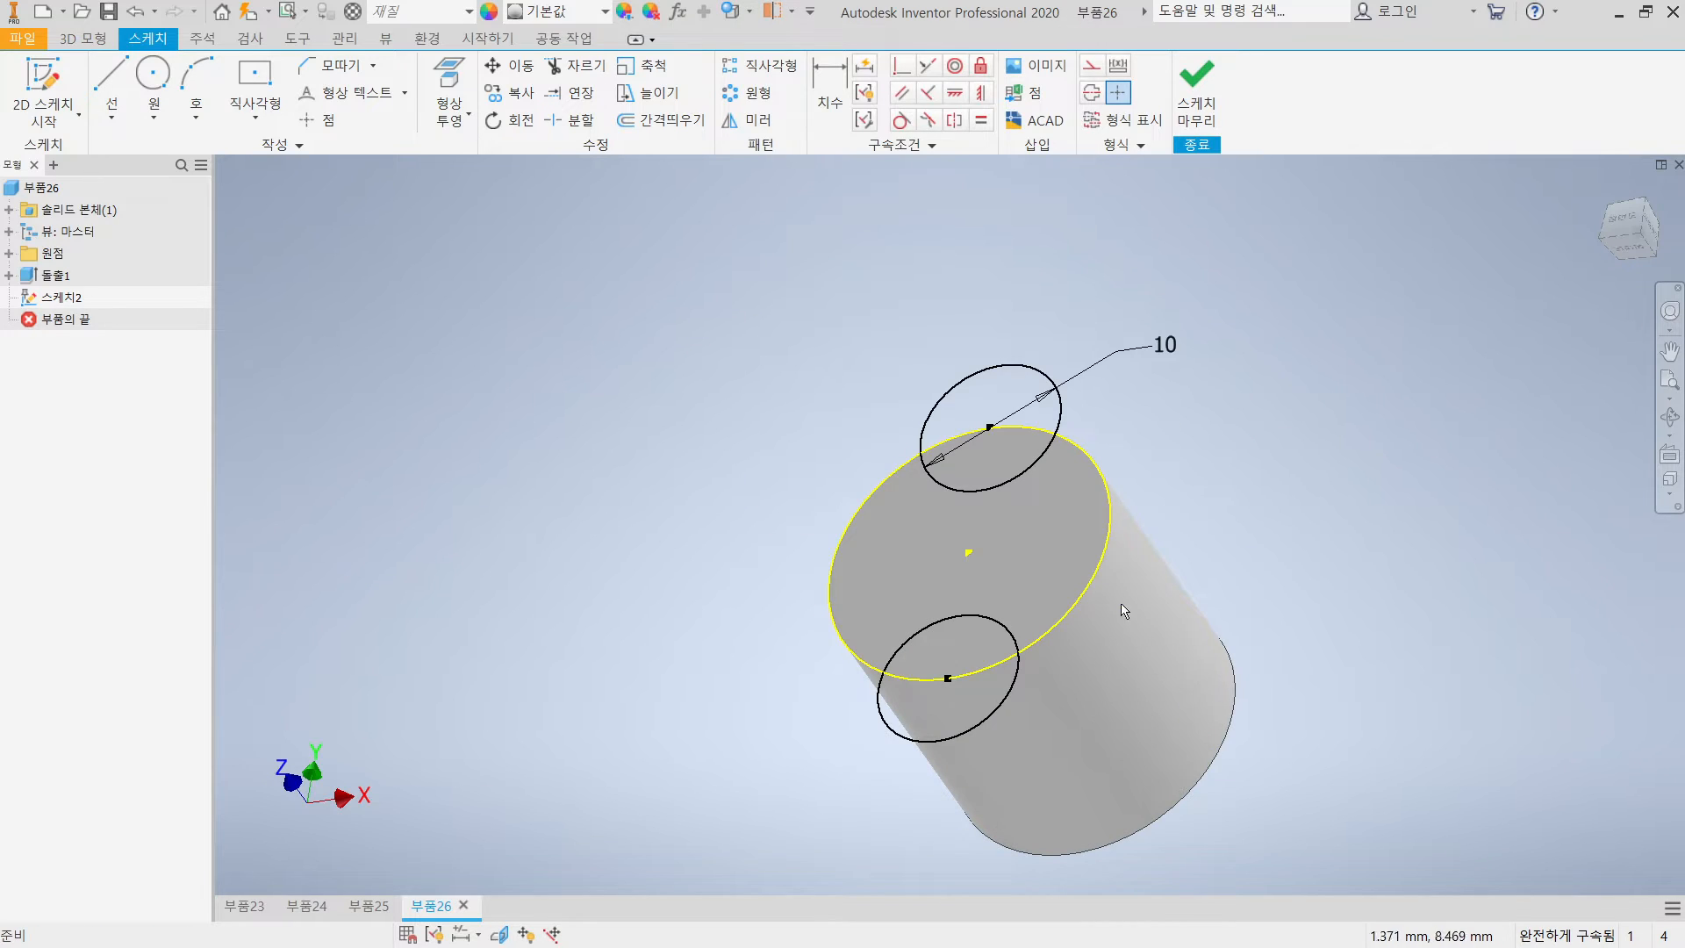
Convert the projected circle on the cylinder's end face to construction geometry and finish the sketch
right_click(1109, 552)
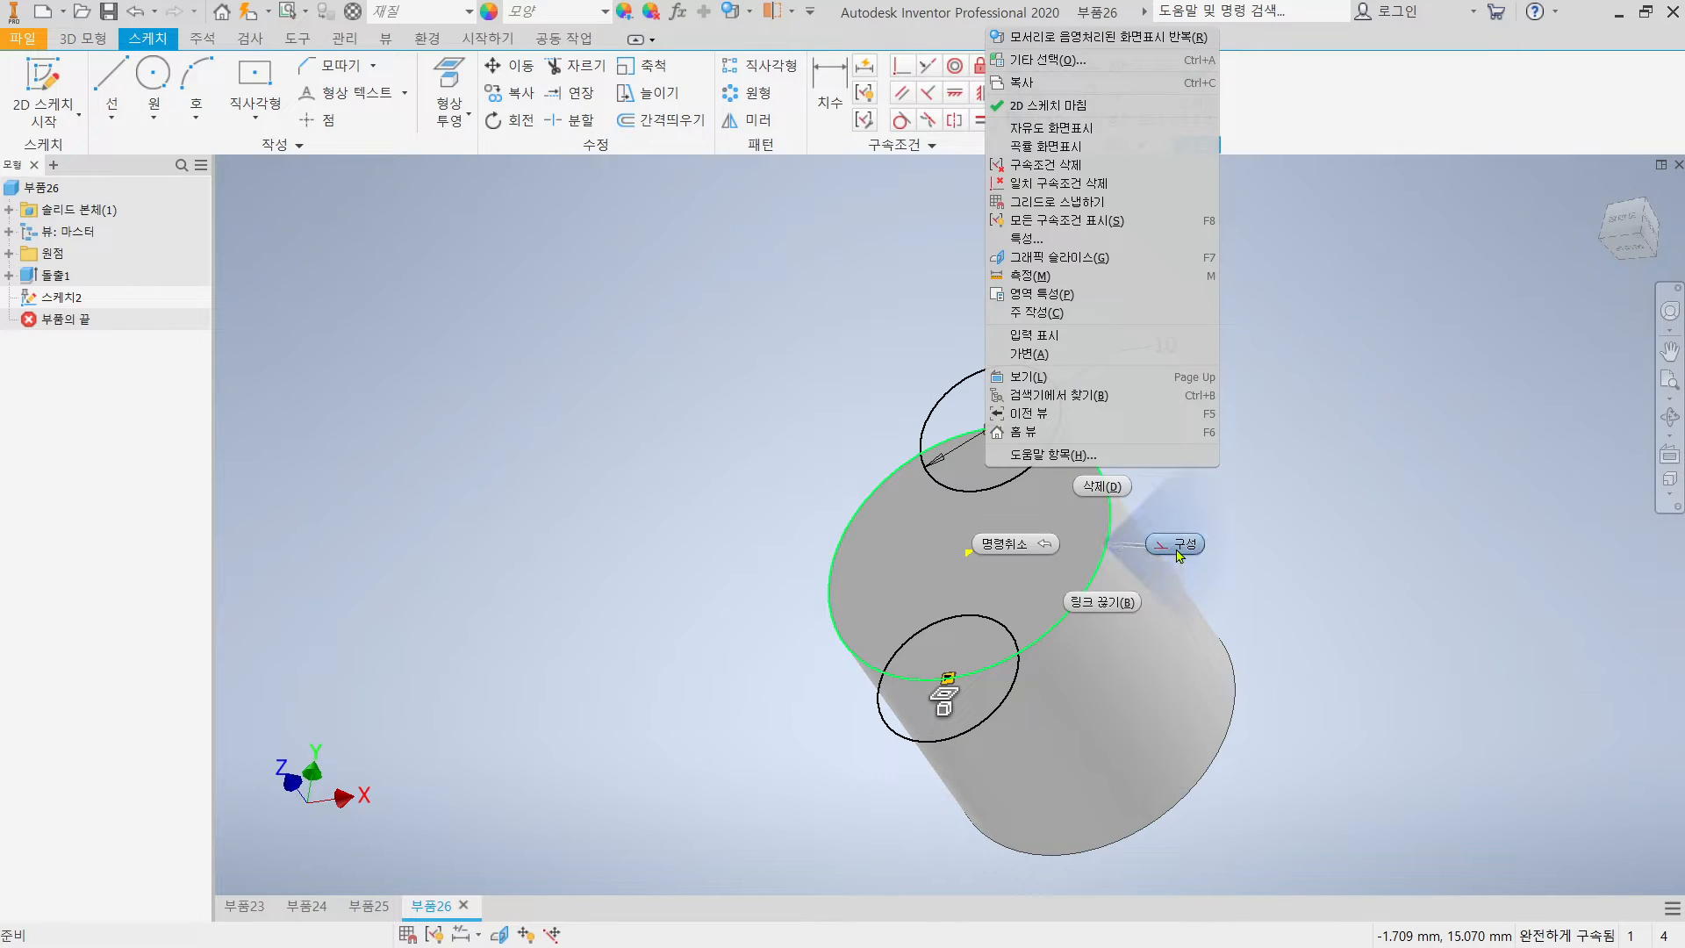
left_click(1179, 548)
left_click(1181, 112)
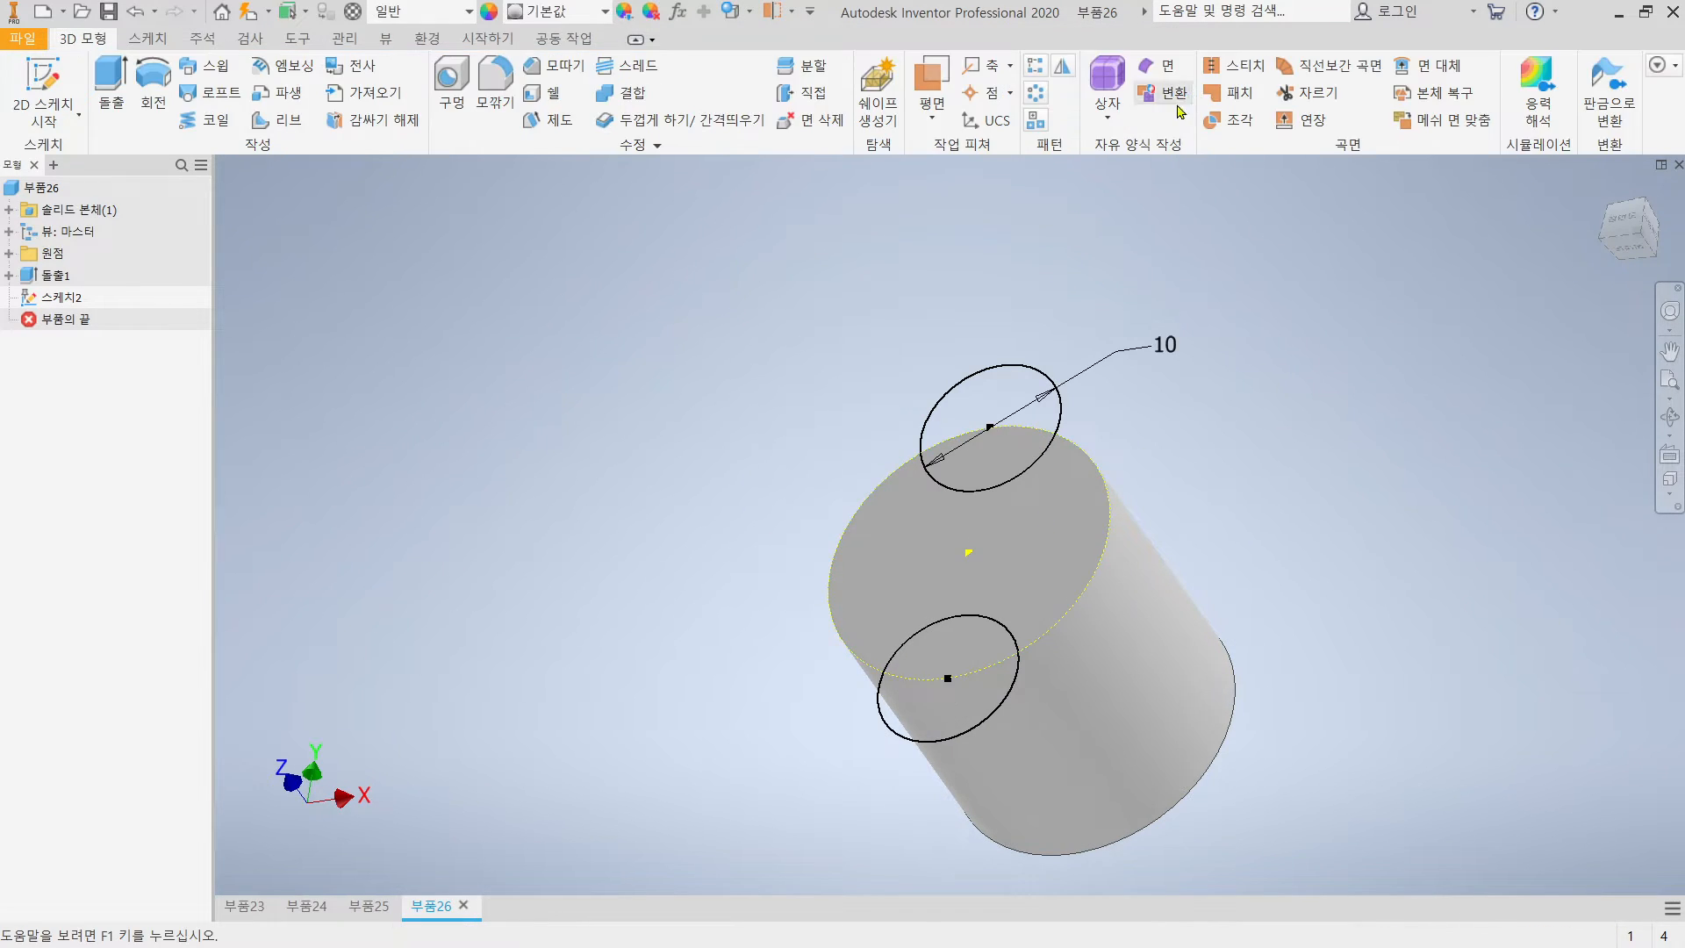
Extrude both full 10 mm circles up to the cylinder's opposite end face, joining them to the body
key("e")
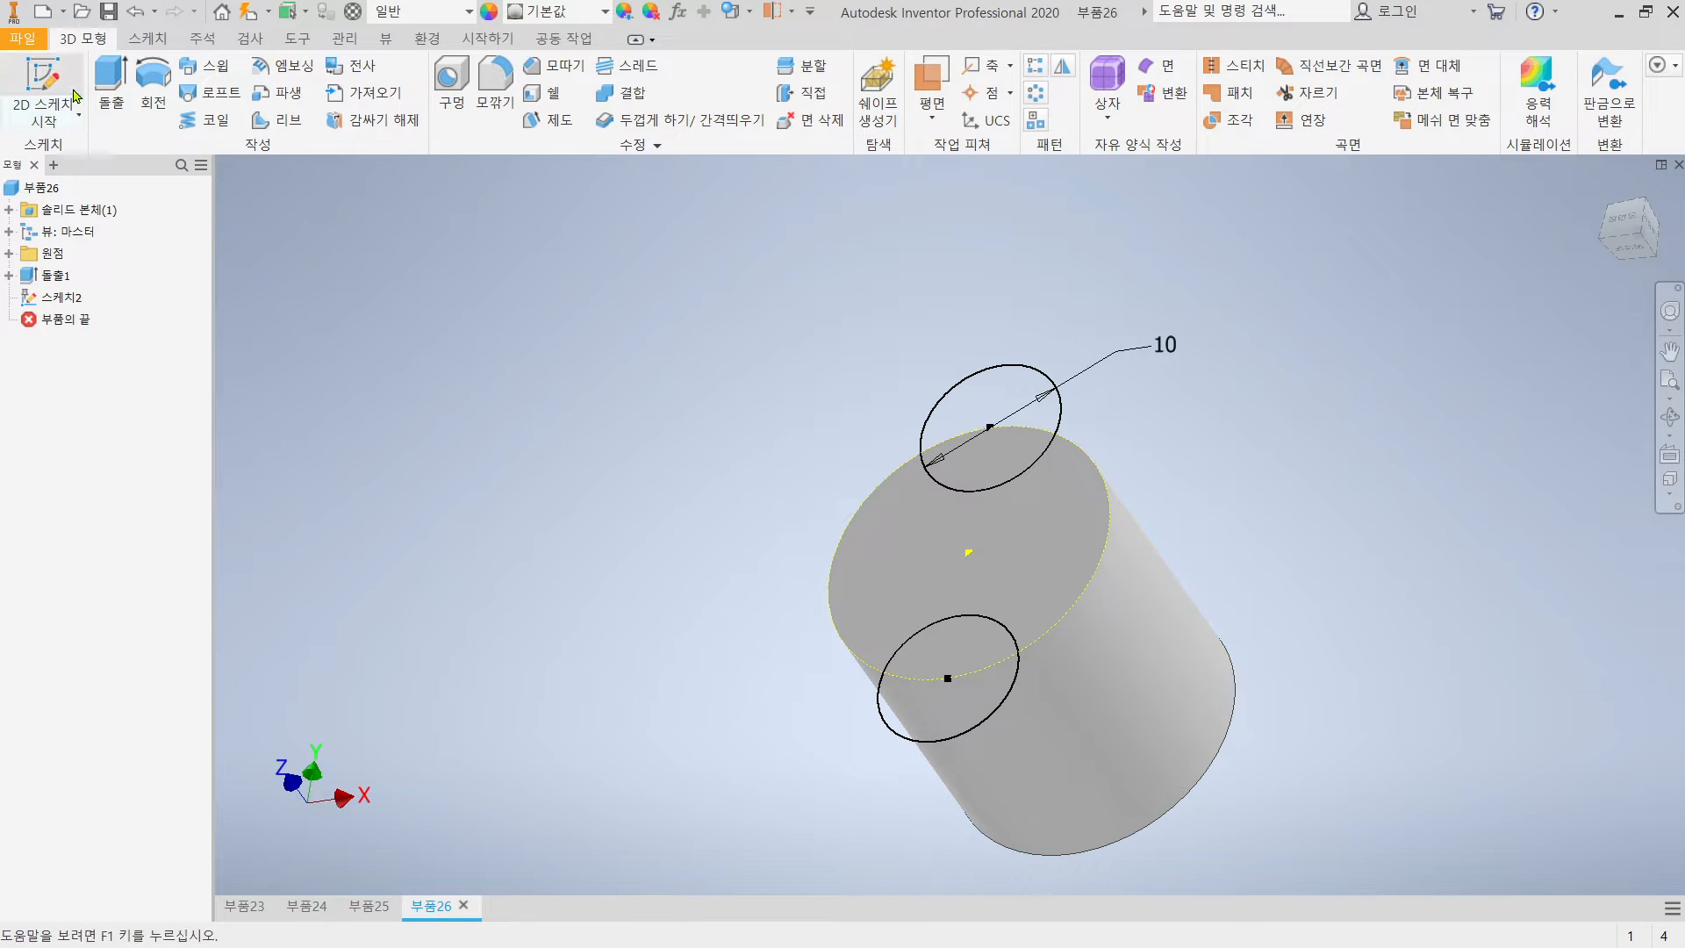
left_click(986, 394)
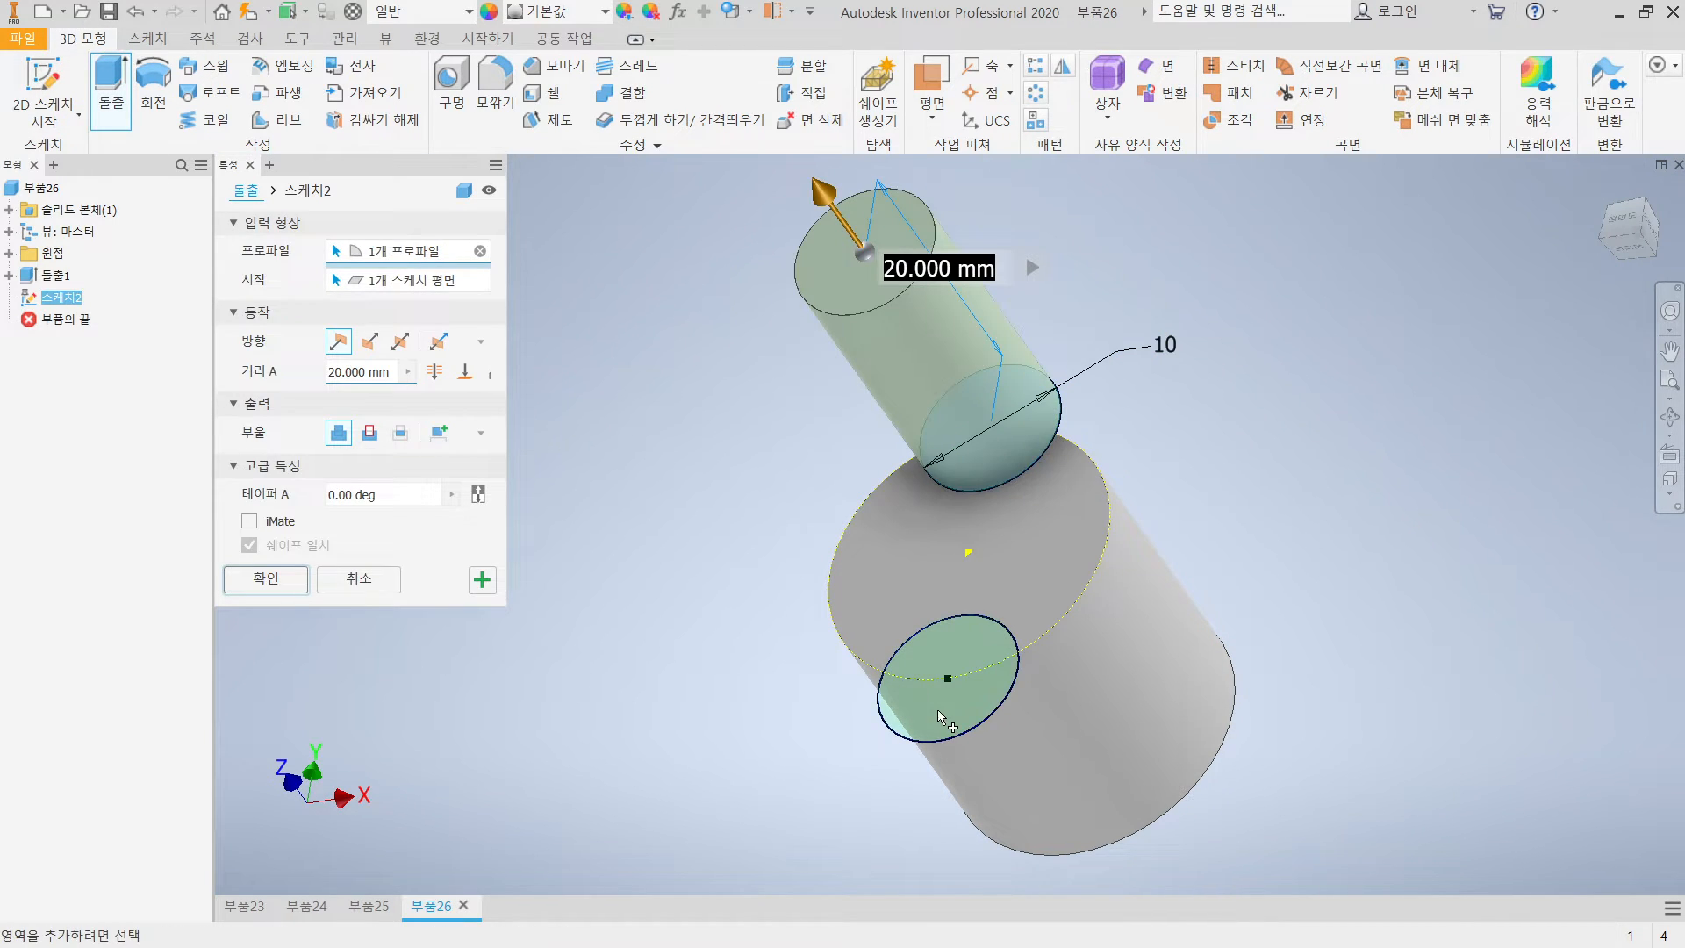
left_click(937, 709)
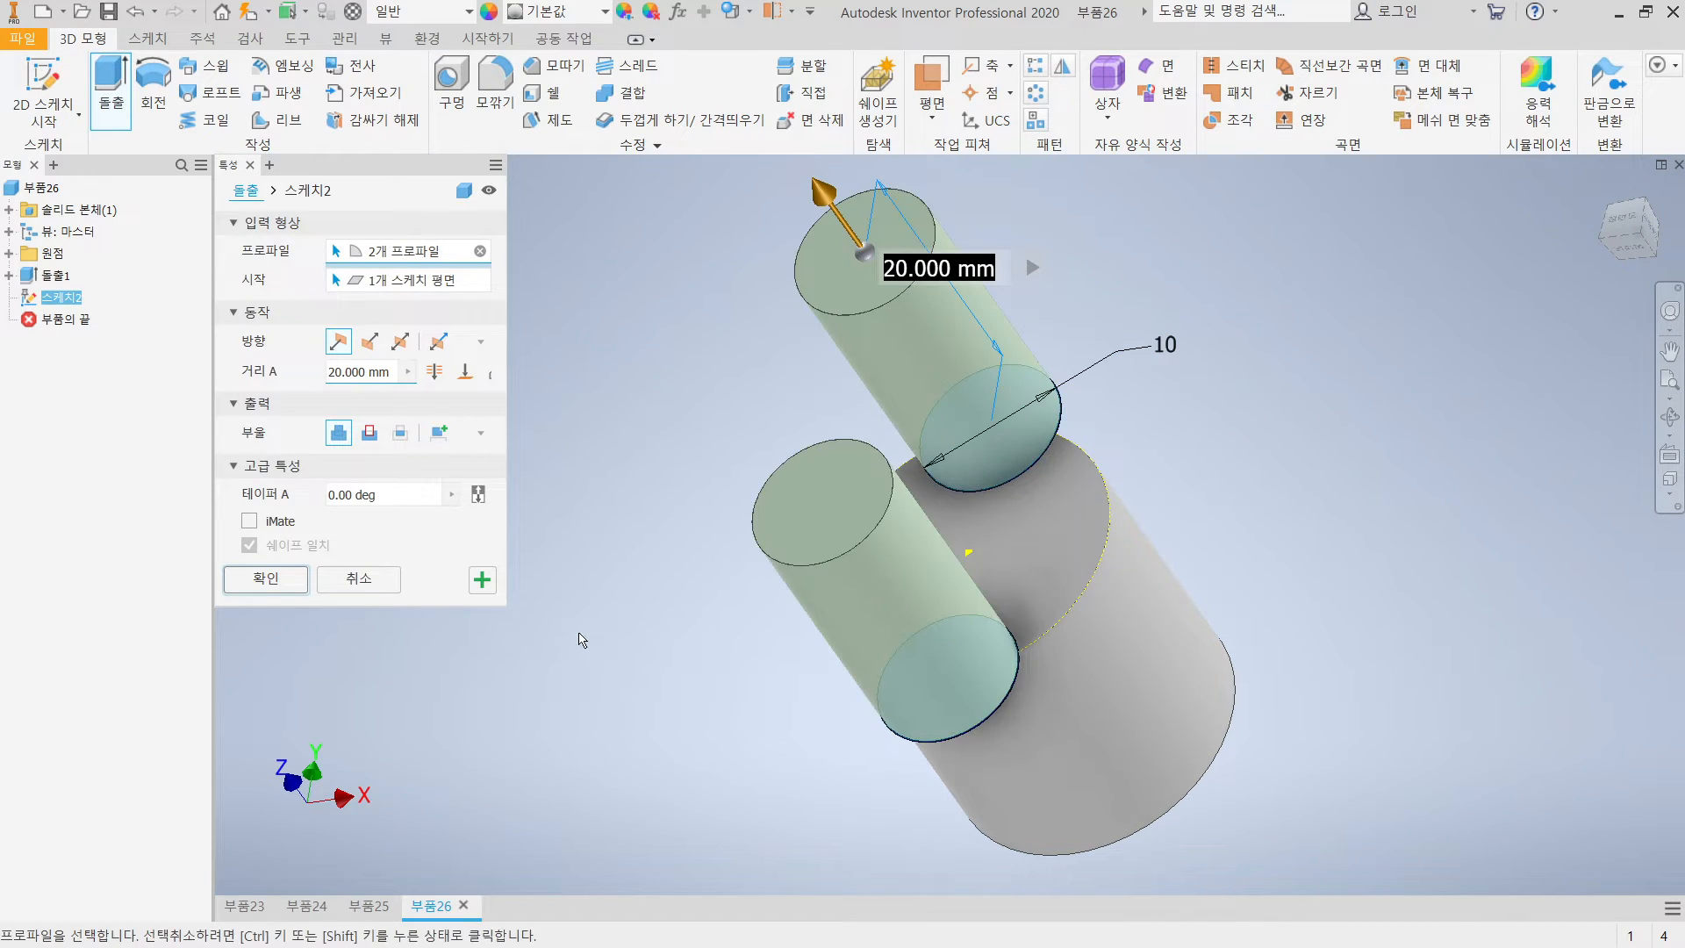
left_click(464, 376)
middle_click_drag(1273, 834, 1138, 776, "shift")
left_click(1150, 747)
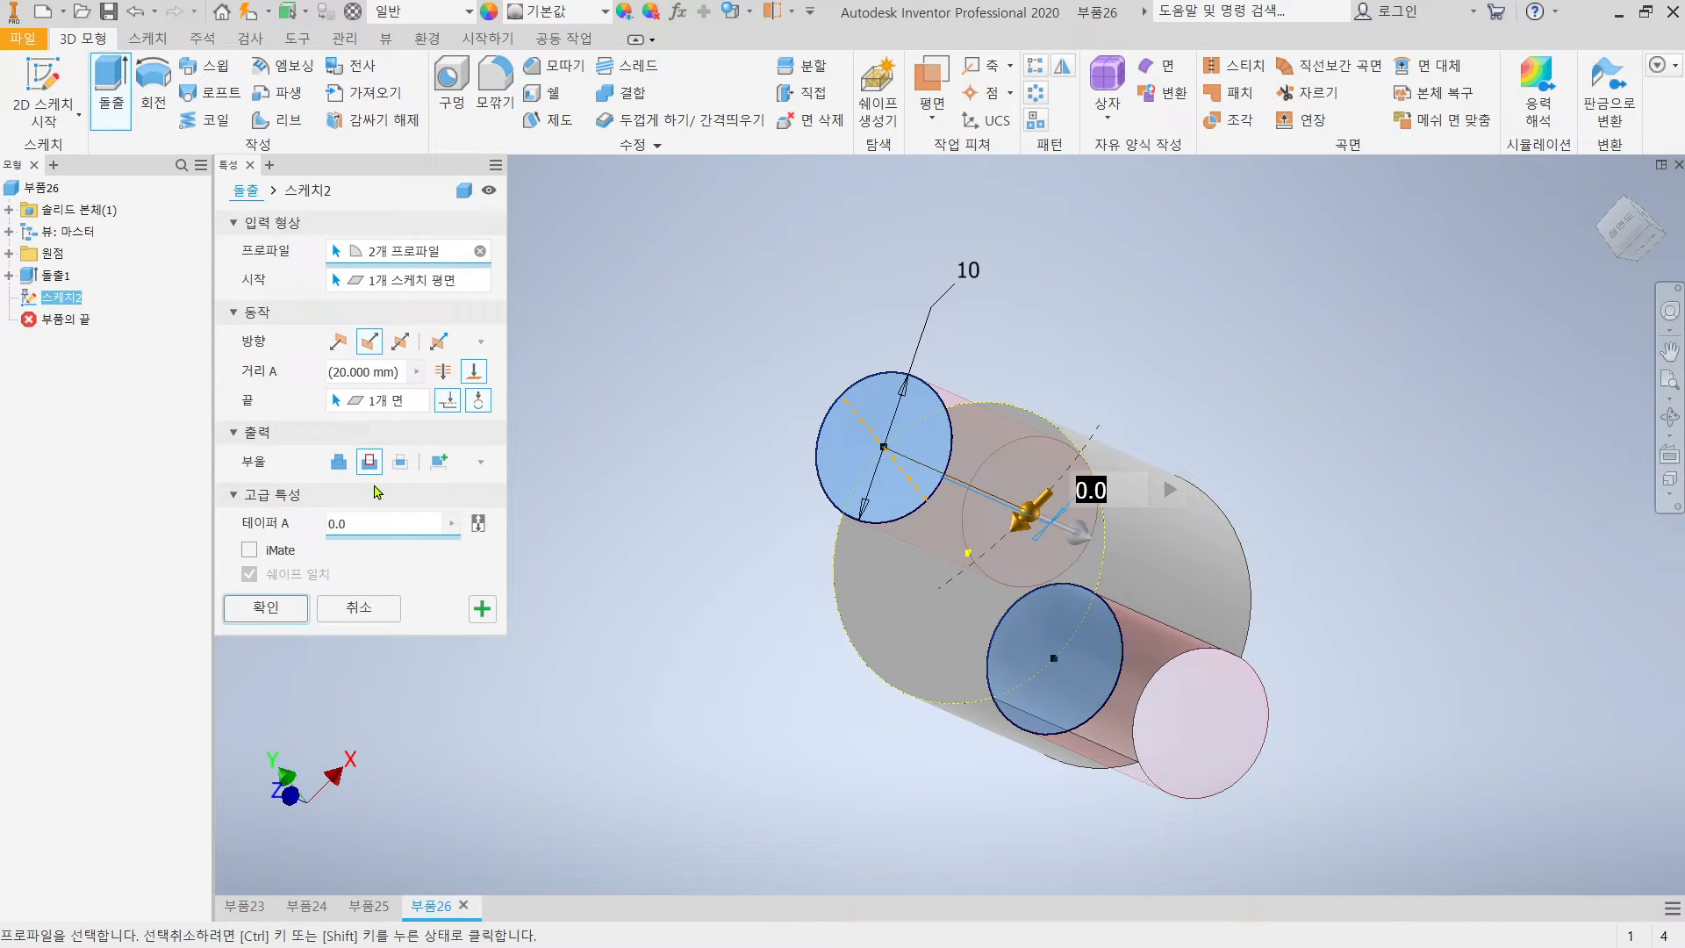
left_click(337, 461)
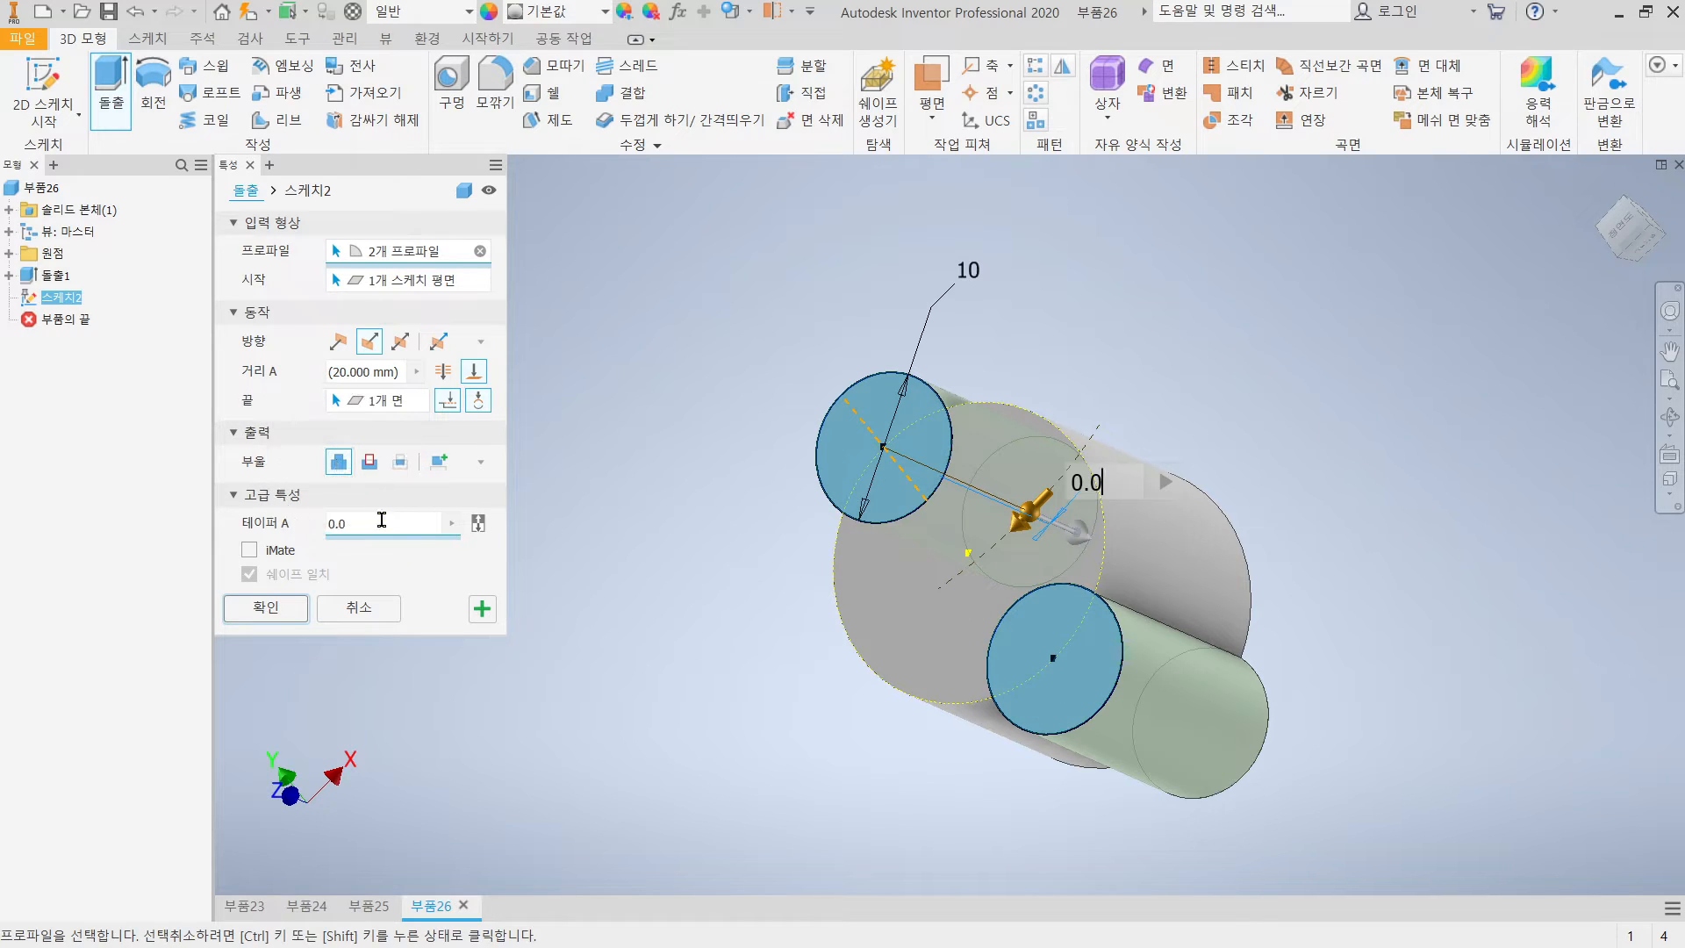
left_click(281, 602)
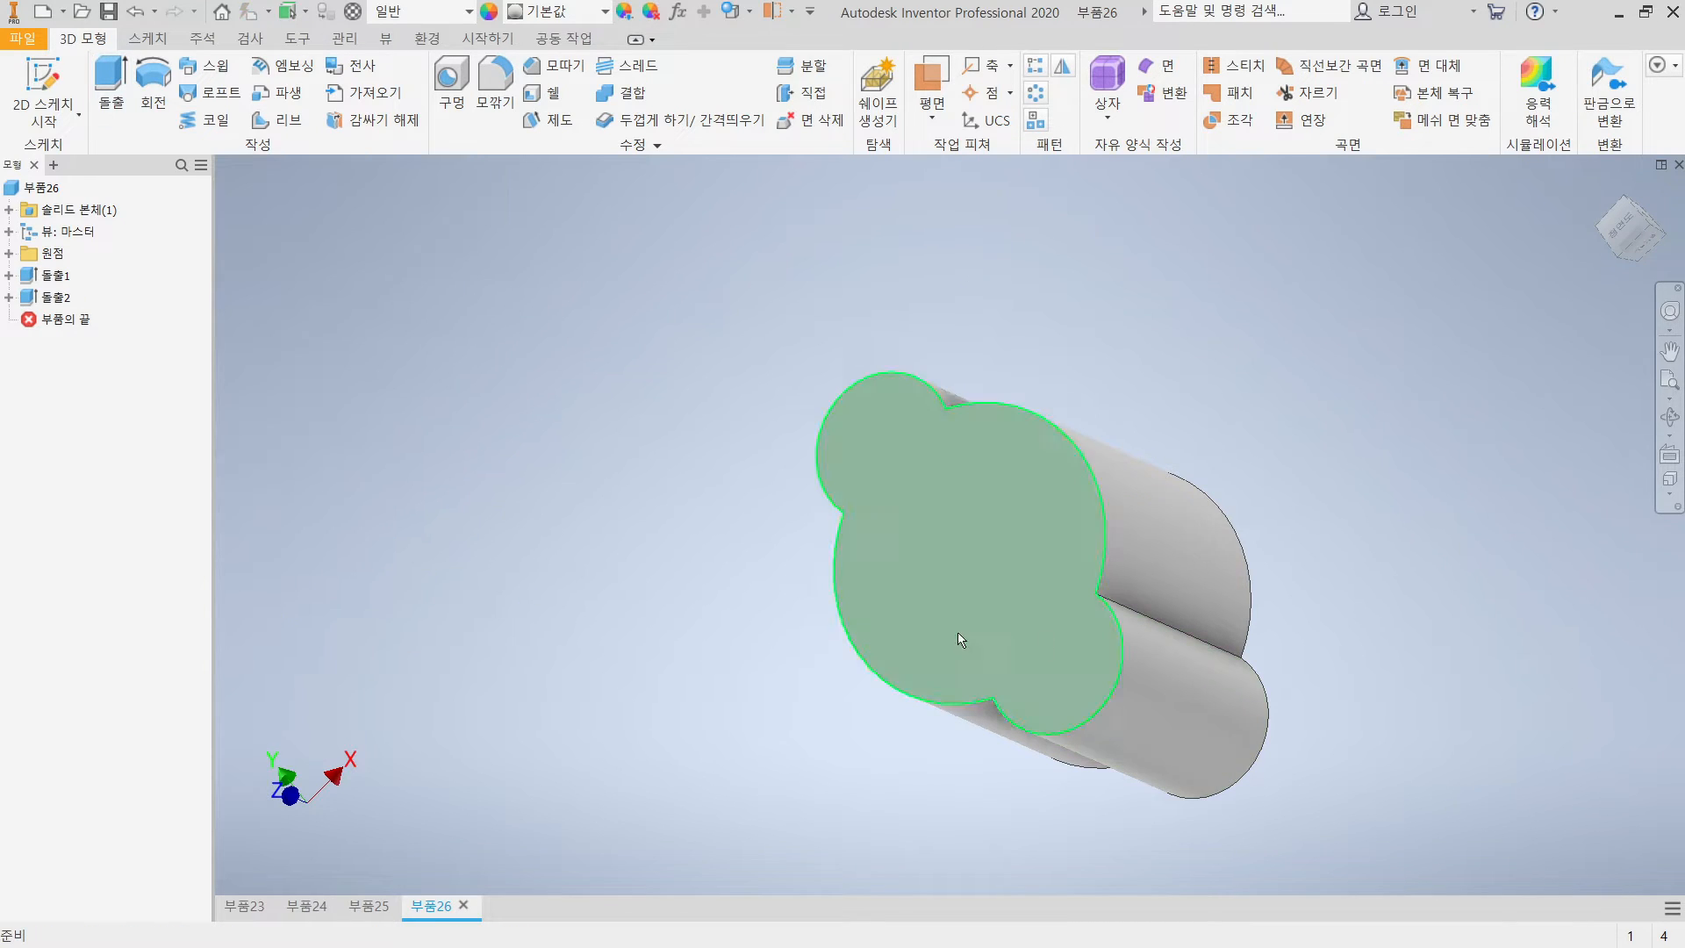
middle_click_drag(960, 640, 1203, 619, "shift")
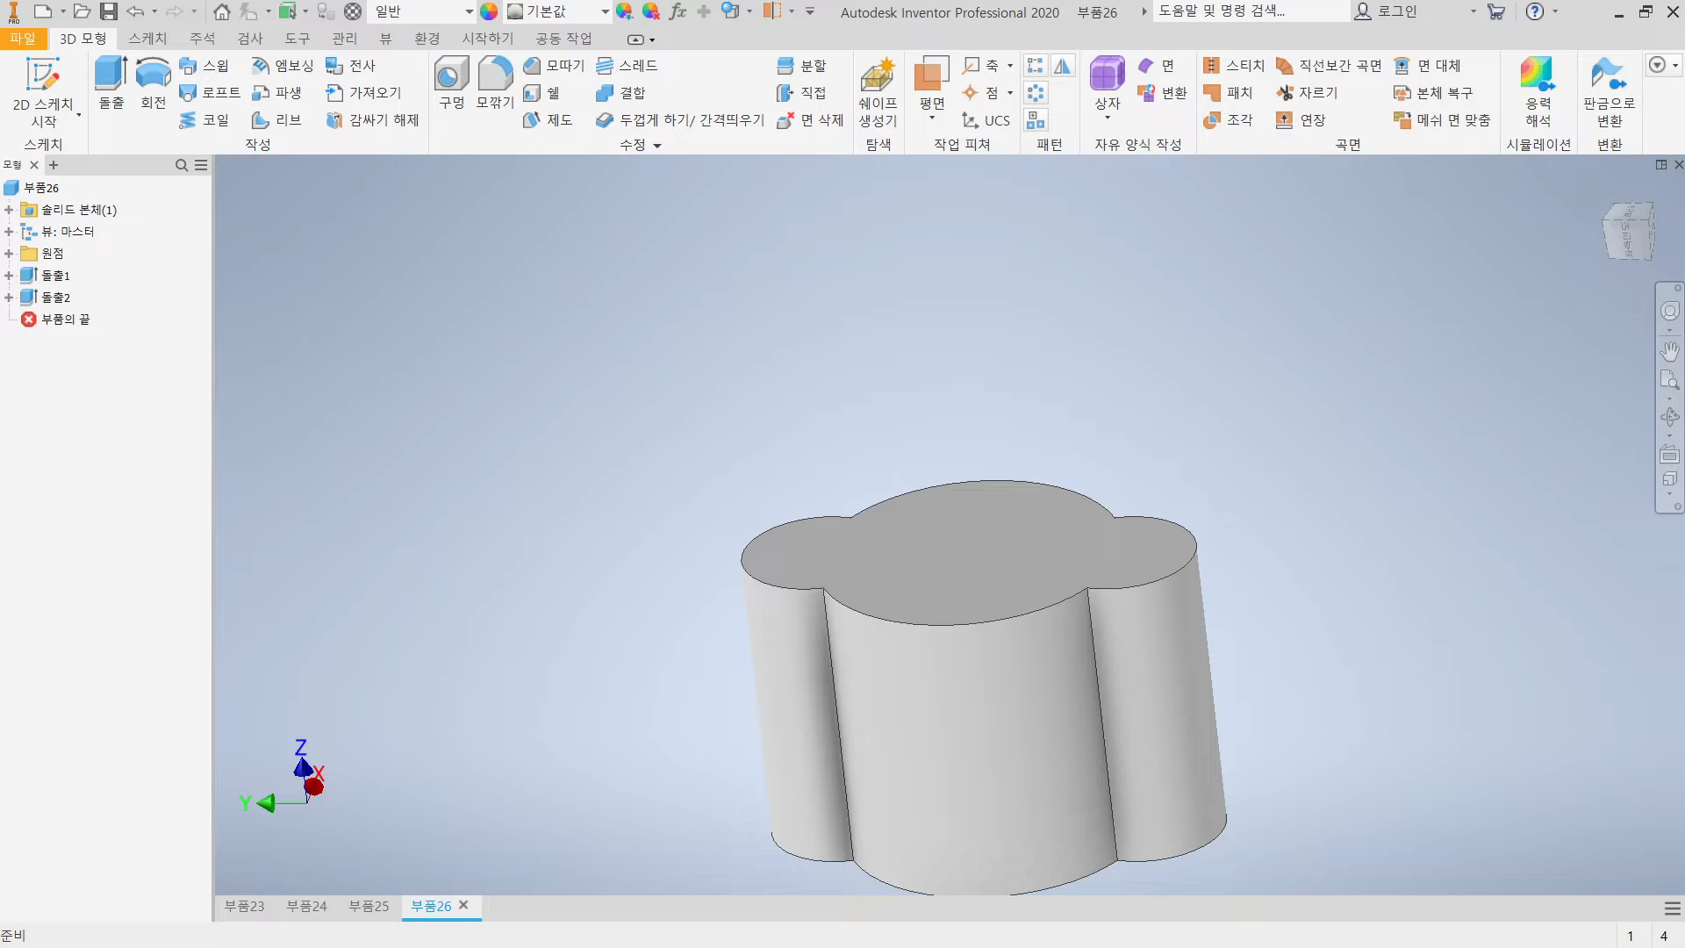
Switch to the lesson PDF in ALPDF and examine the Fillet dialog's edge, radius, continuity, type and selection options on page 41
left_click_drag(1684, 207, 784, 0)
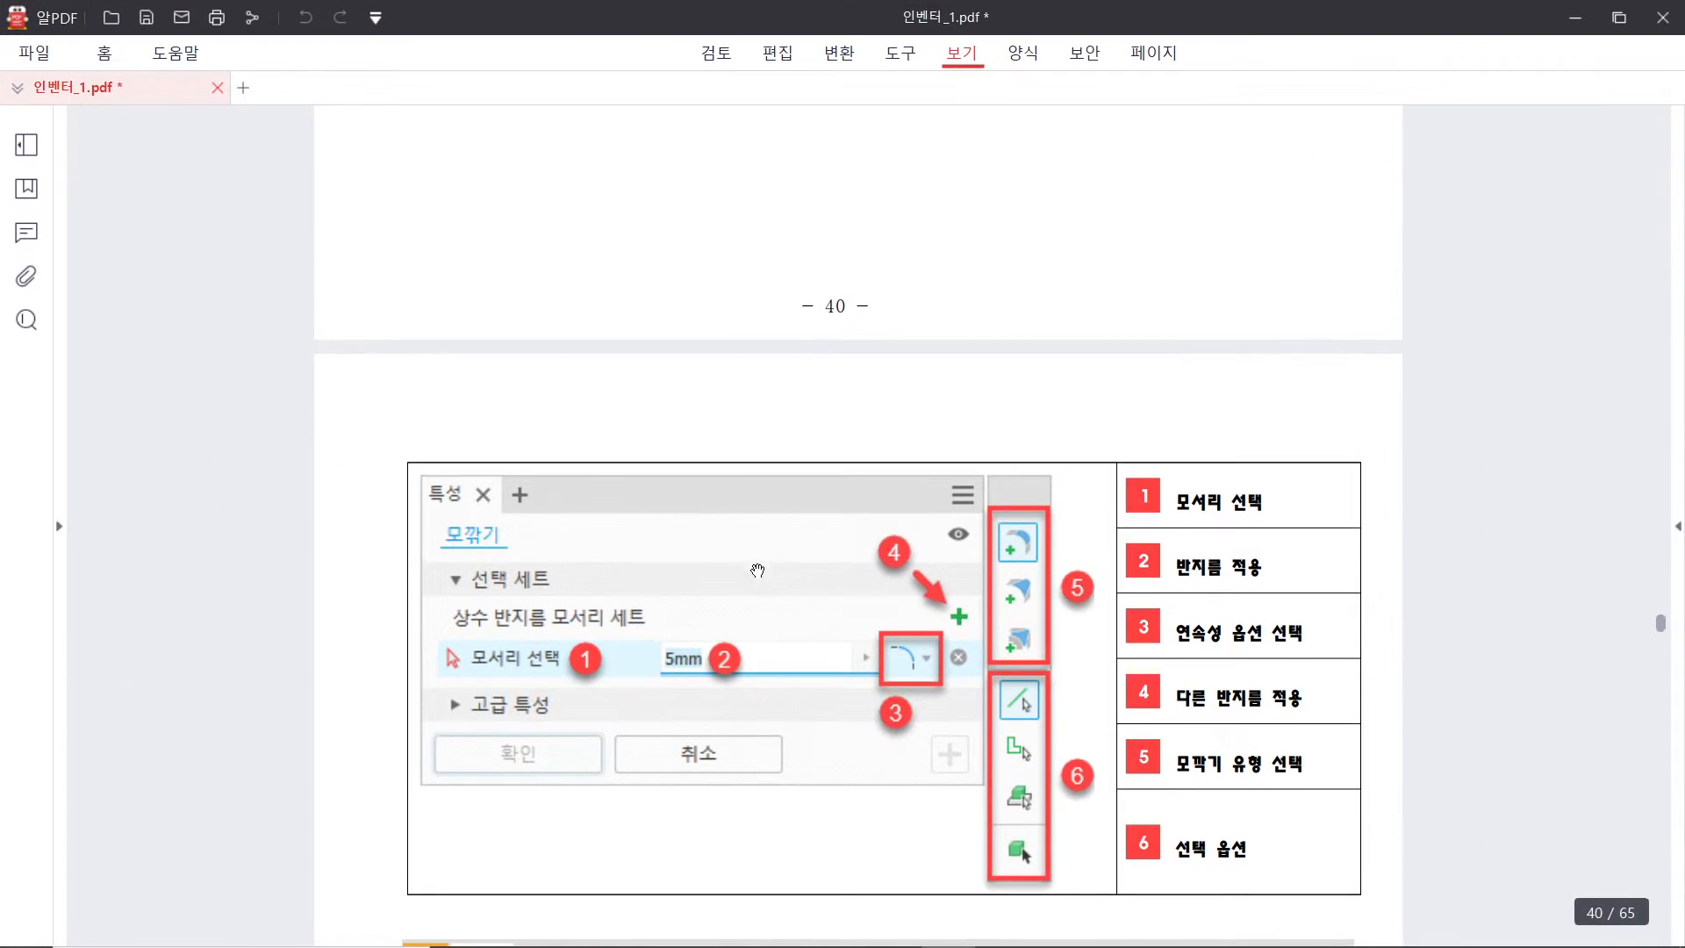
scroll(878, 597, "up", 6)
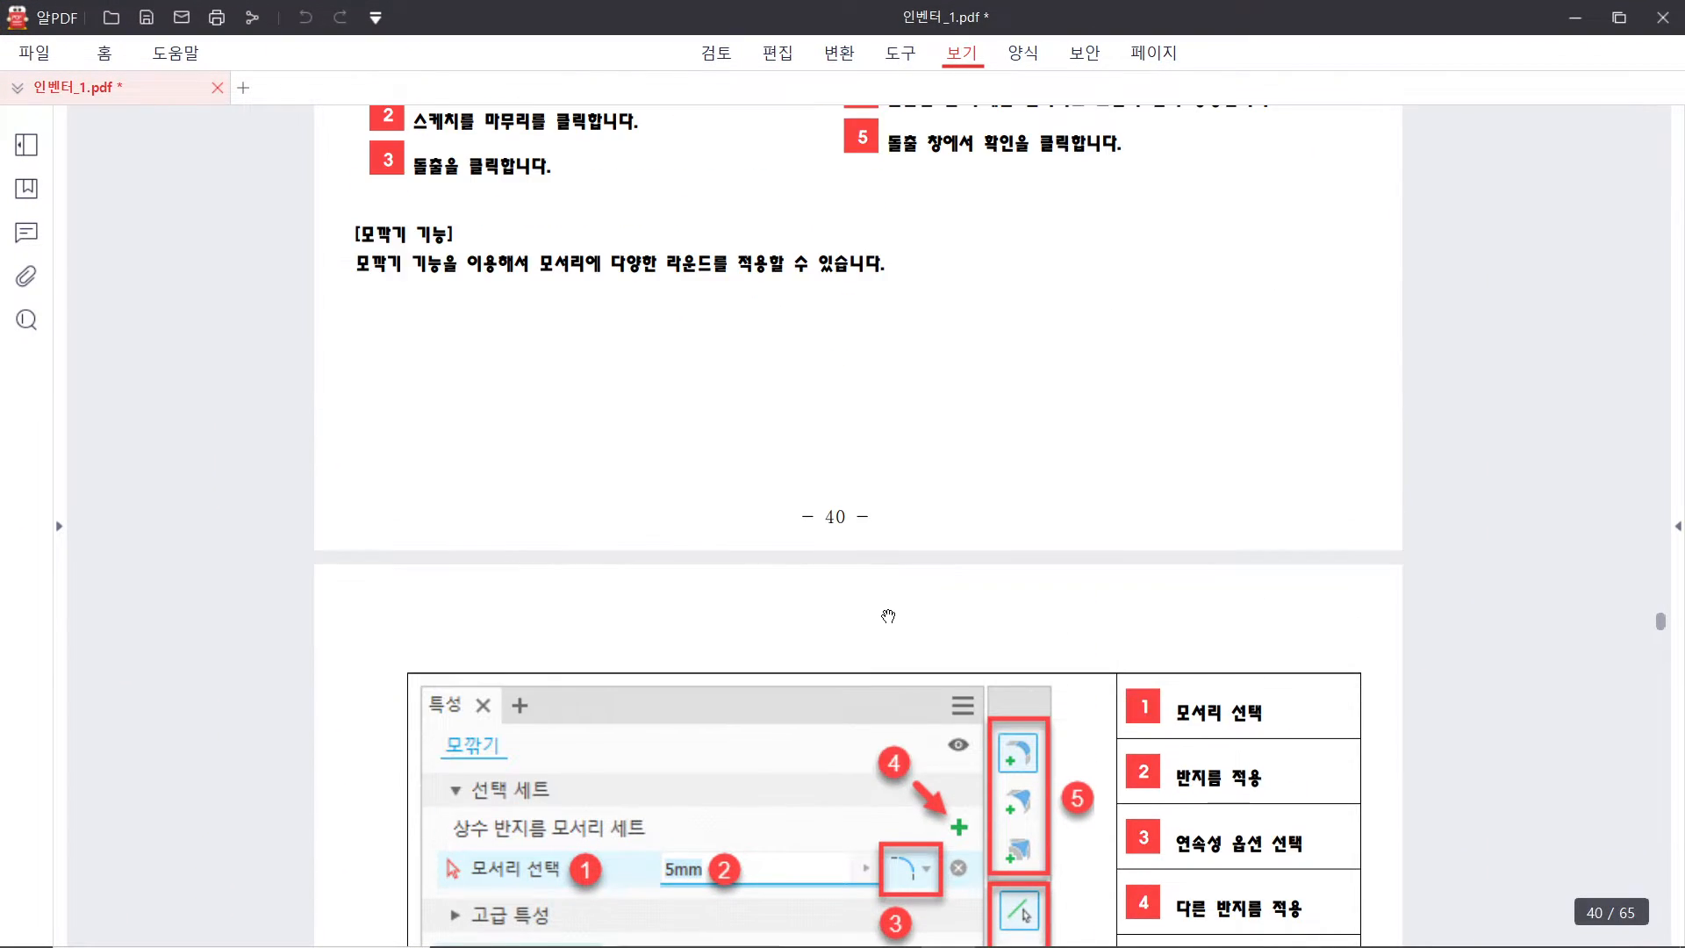
scroll(890, 616, "down", 9)
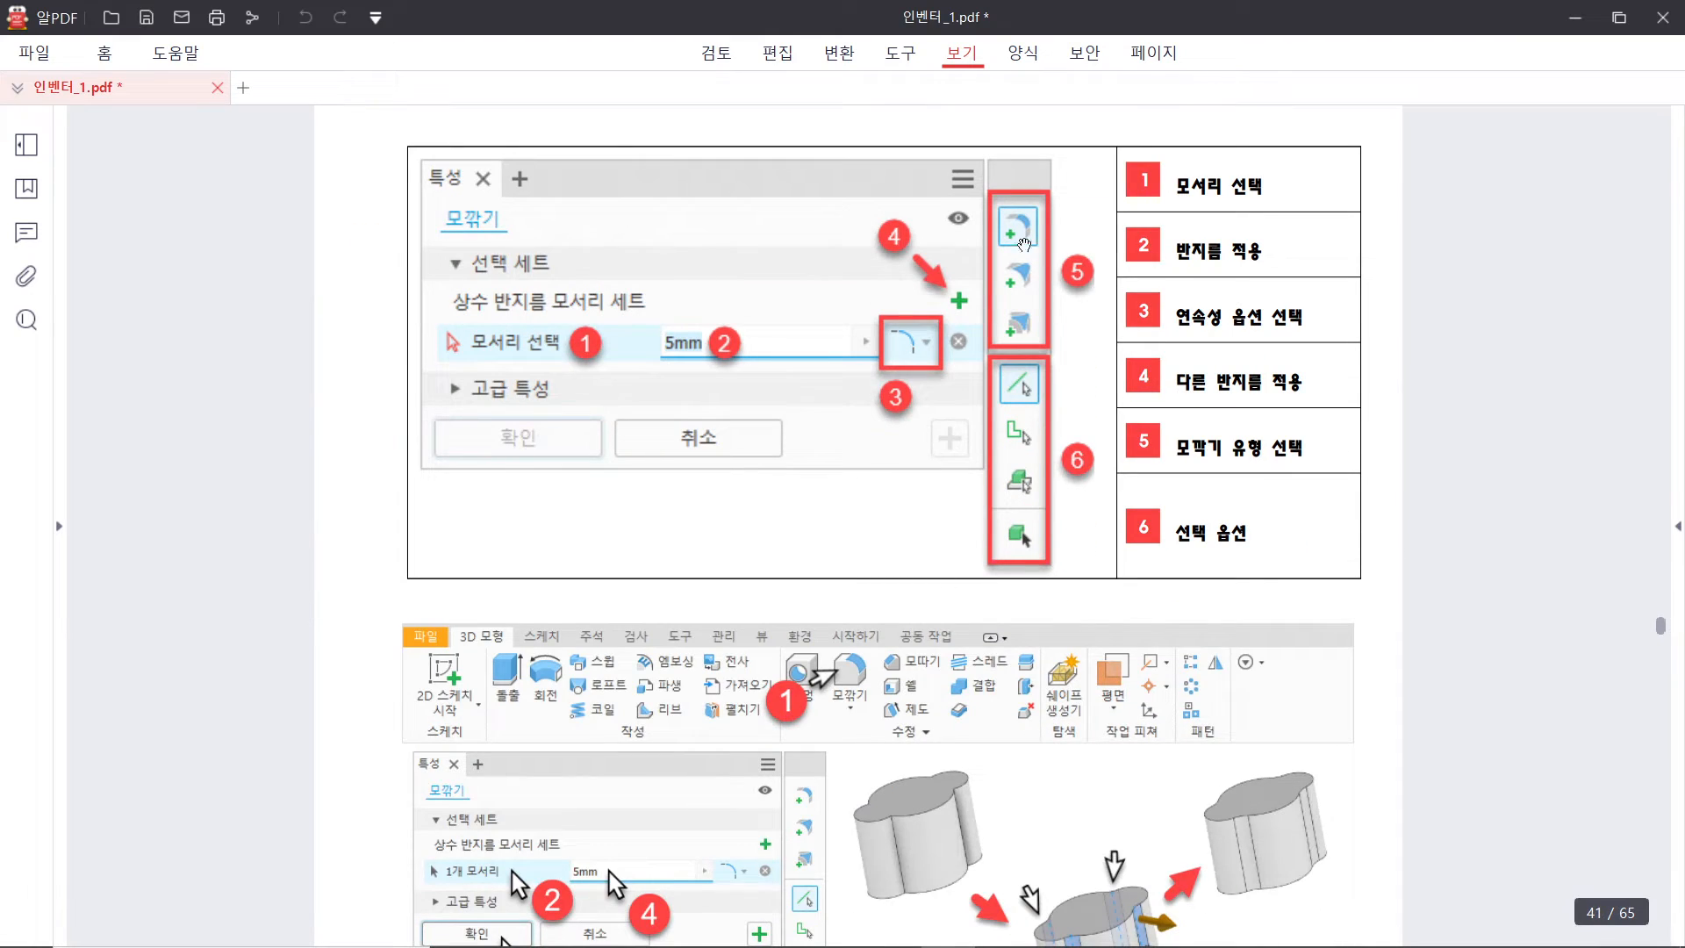
left_click(1023, 242)
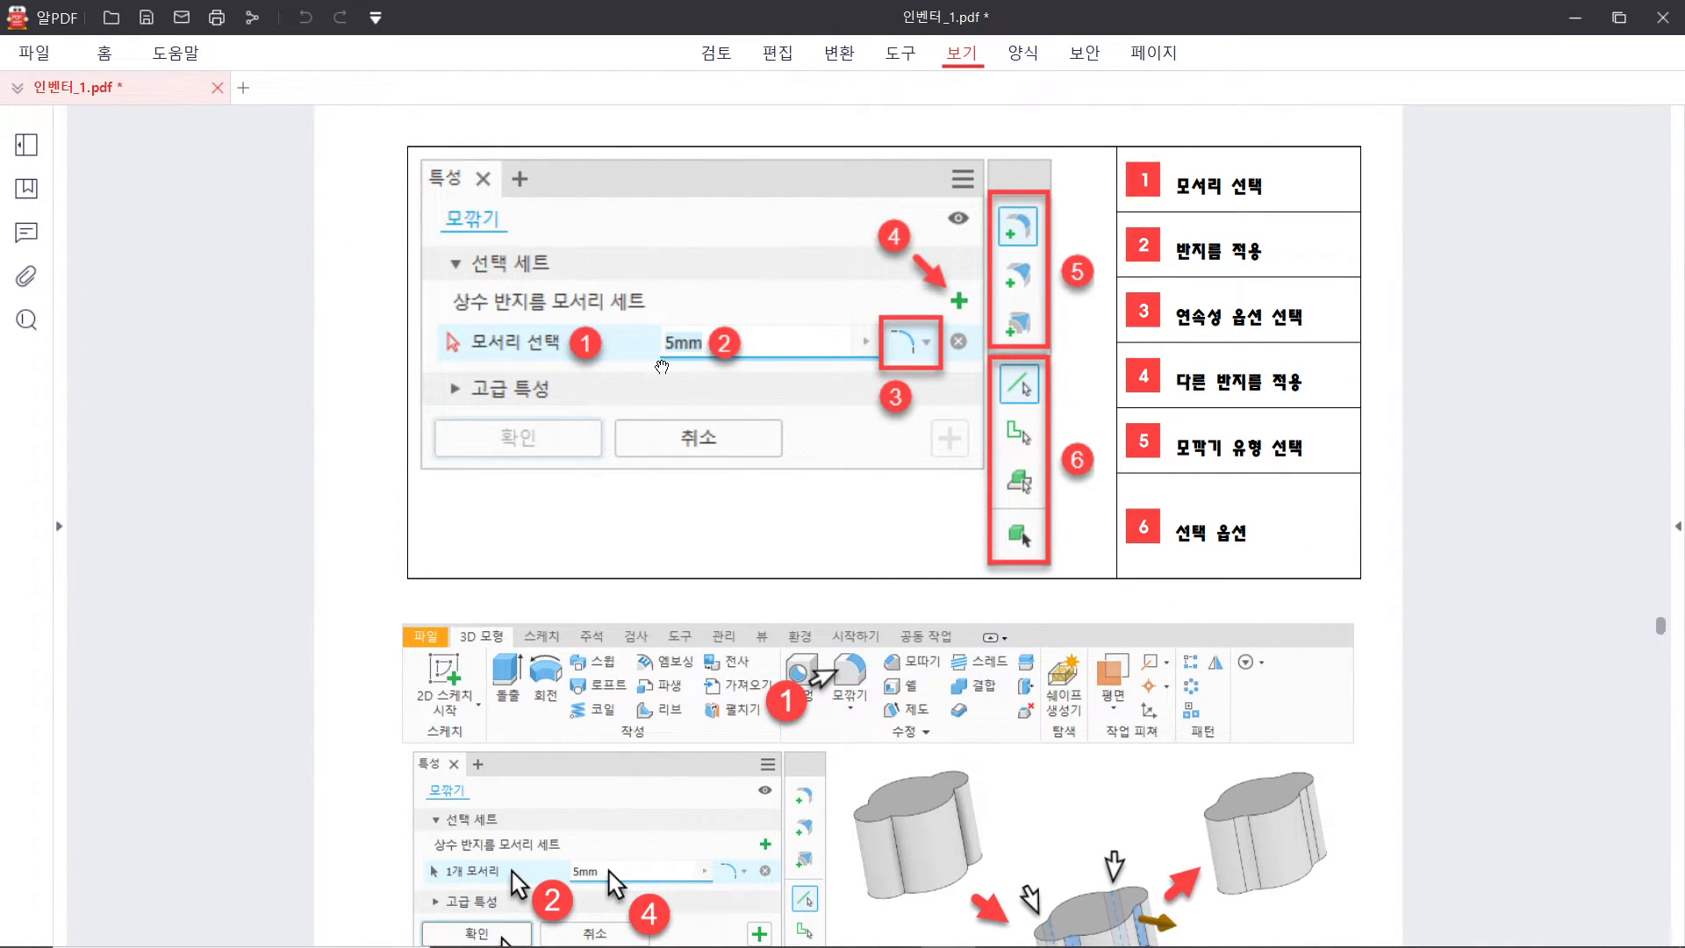
left_click(1009, 230)
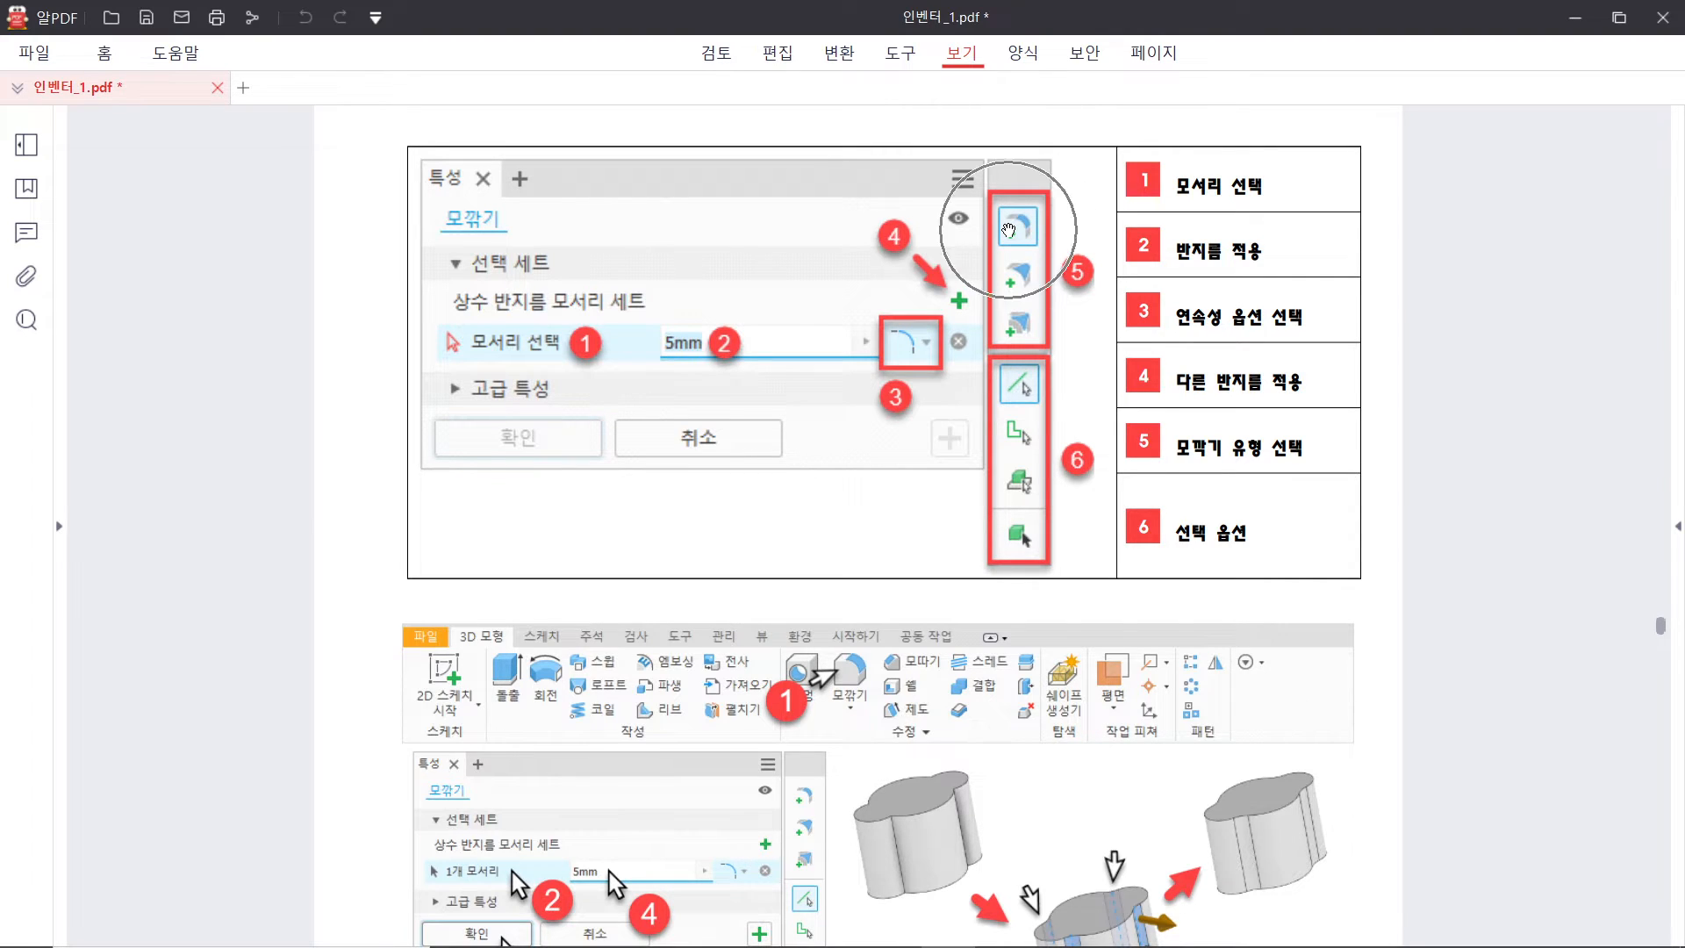
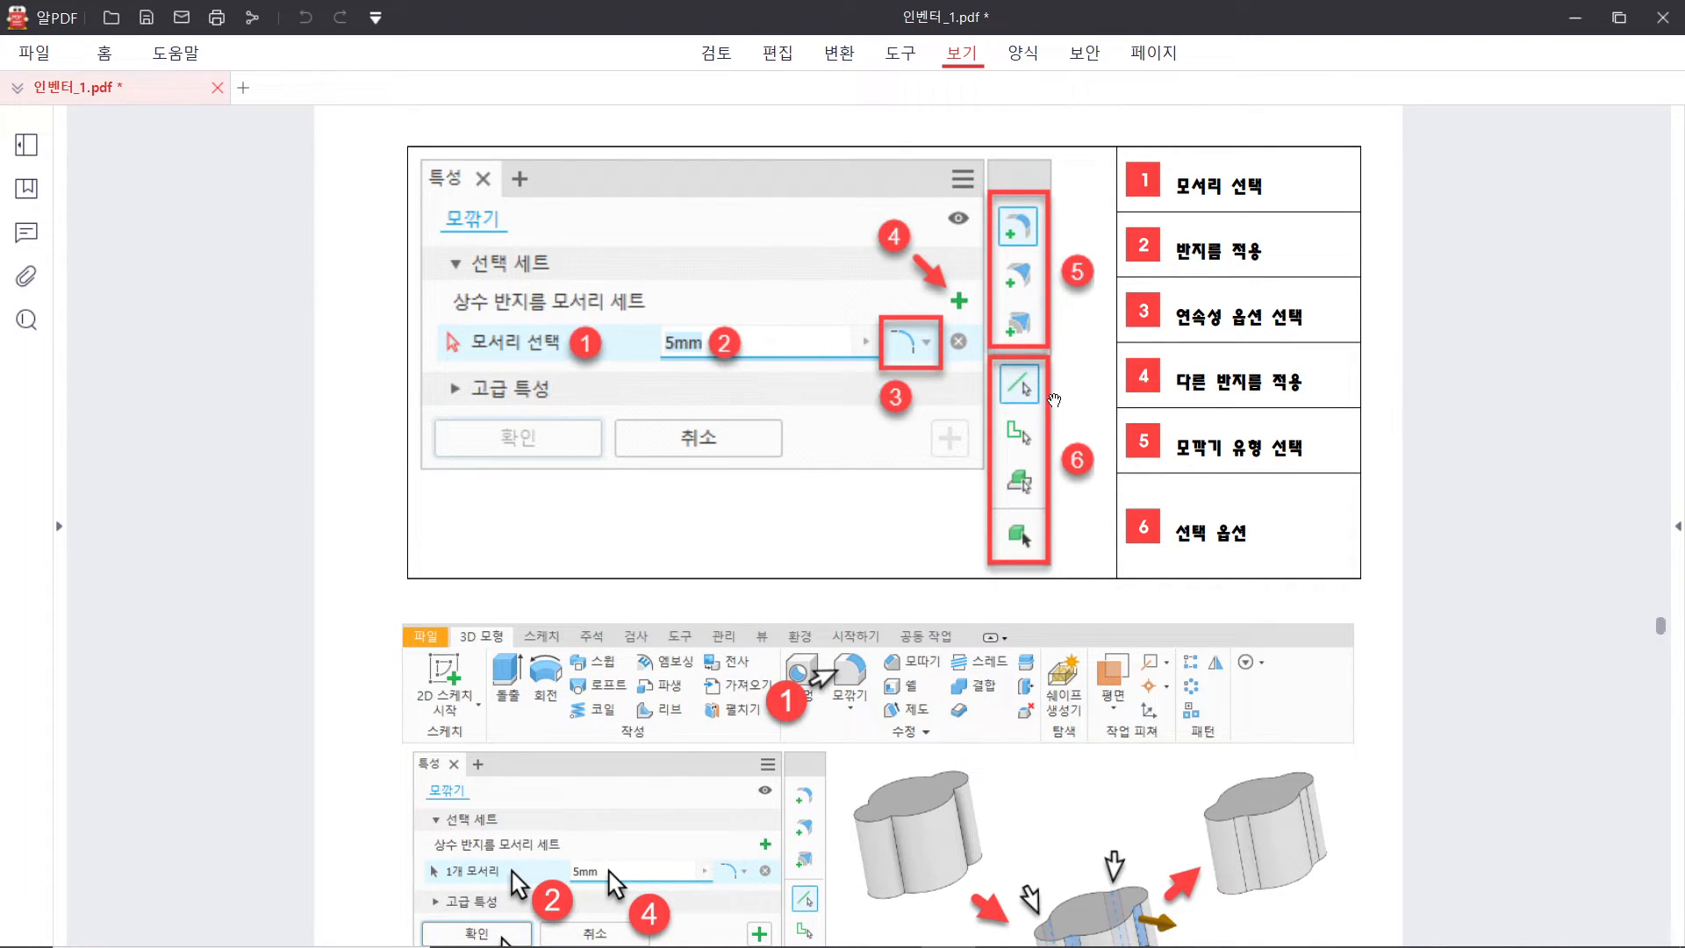
Switch back to Inventor and set up a 5 mm constant-radius fillet on the four concave edges between the cylinder and the side lobes
left_click_drag(1094, 14, 1684, 202)
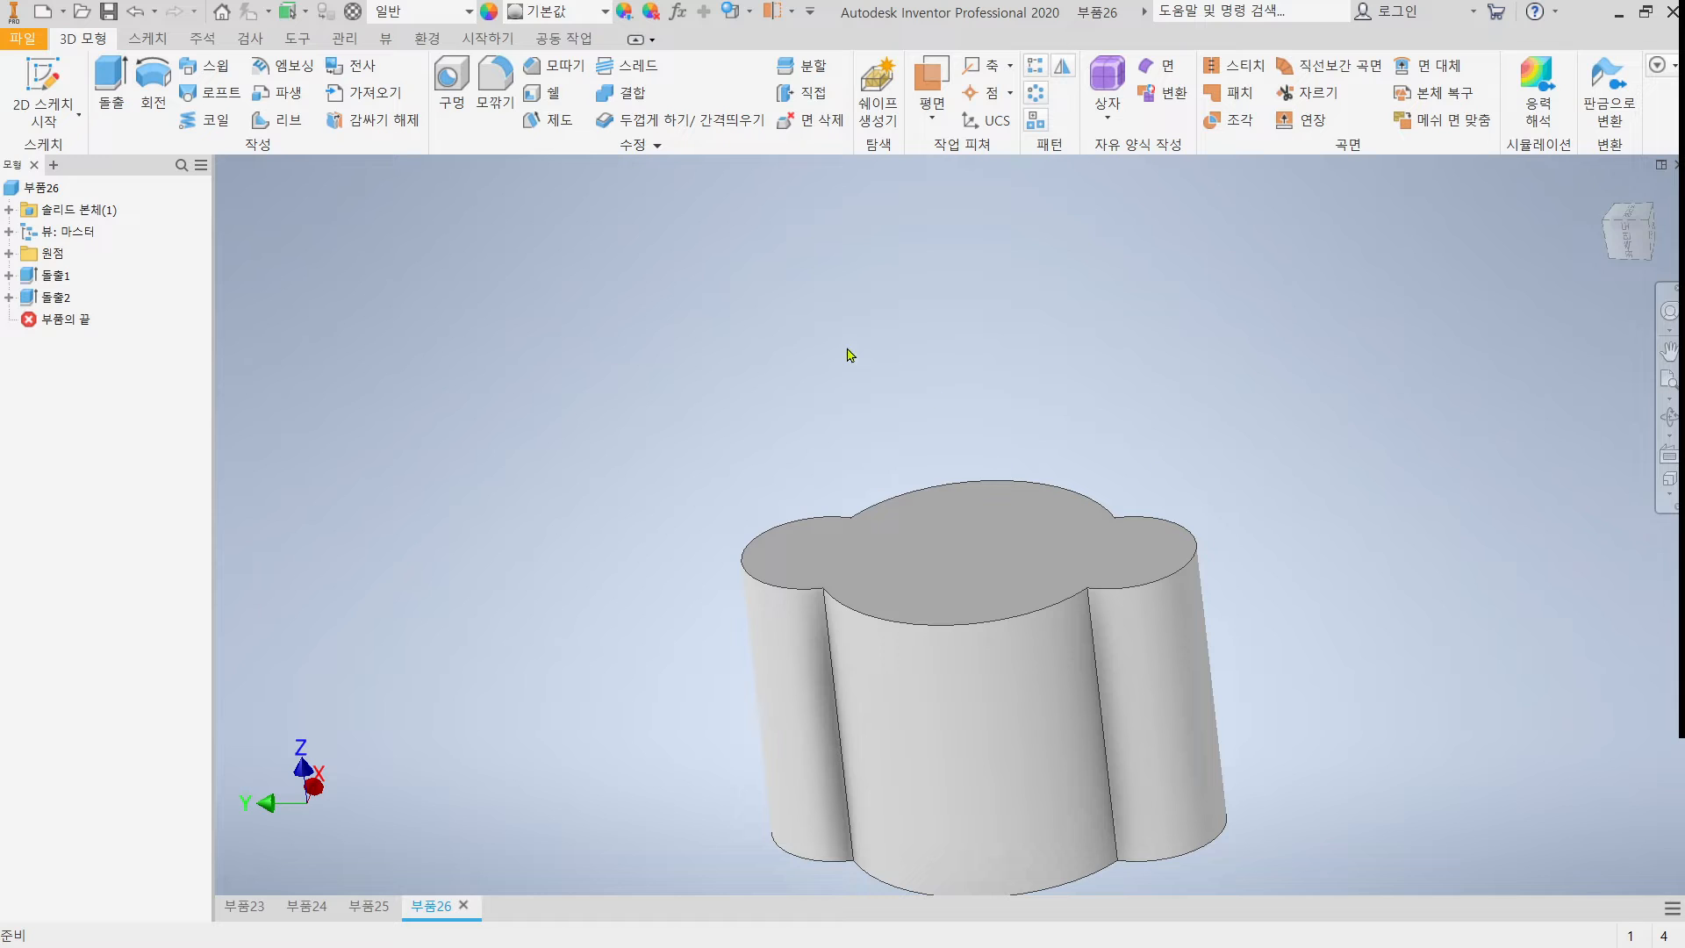
left_click(496, 94)
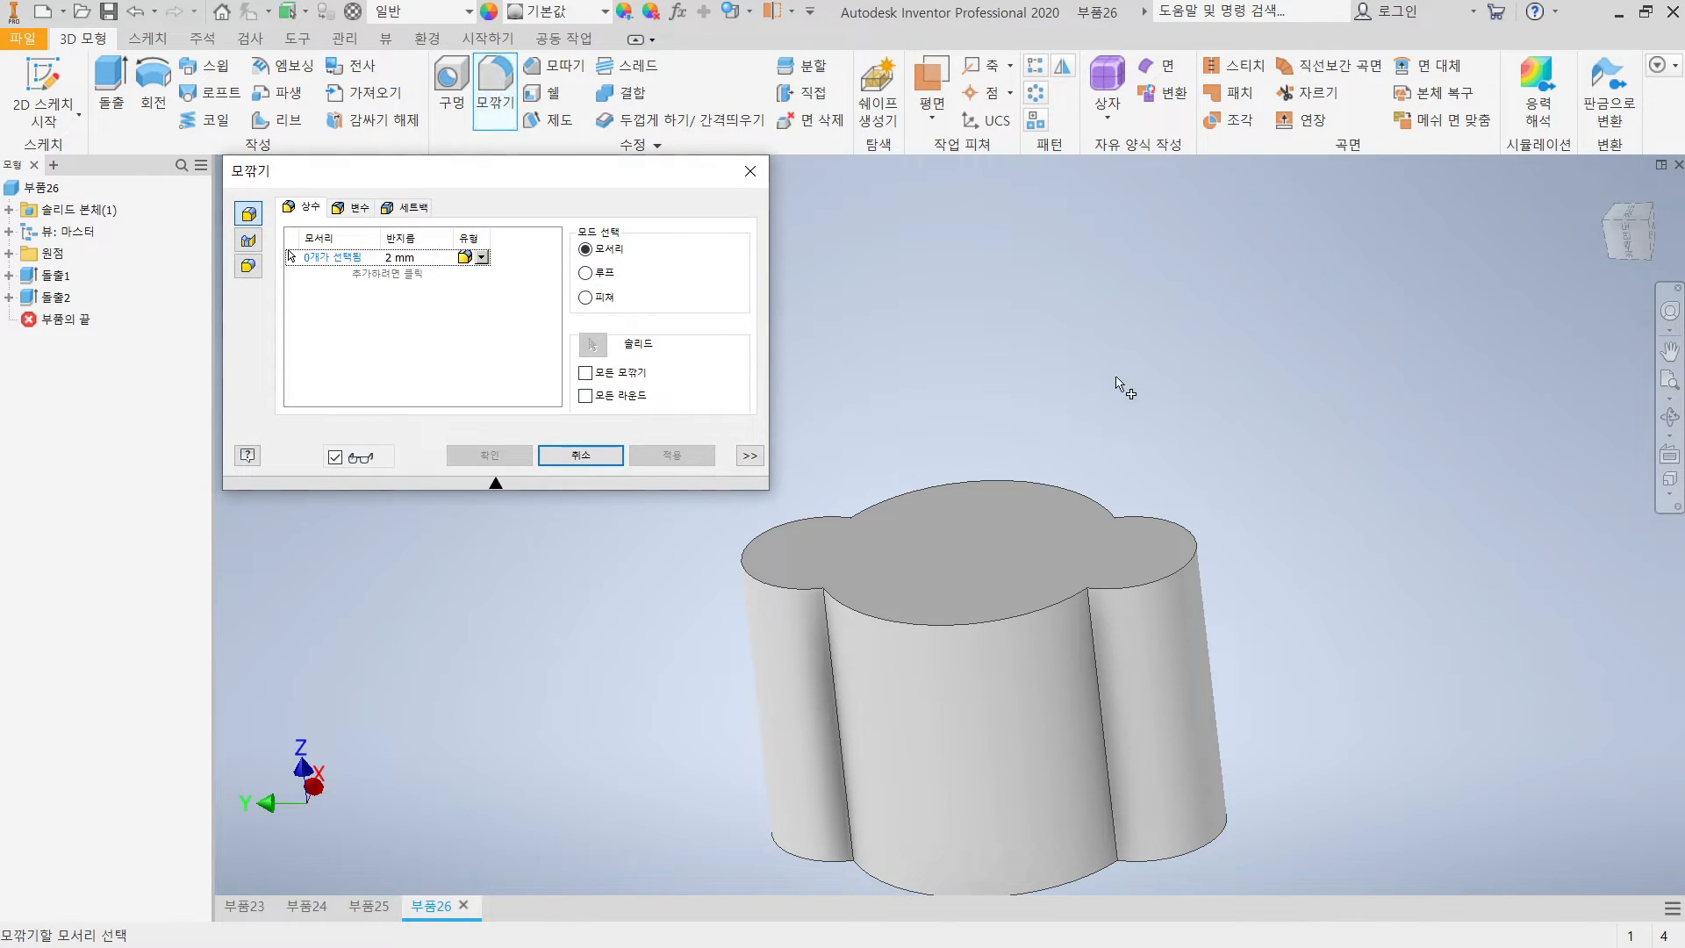
middle_click_drag(1119, 386, 940, 357, "shift")
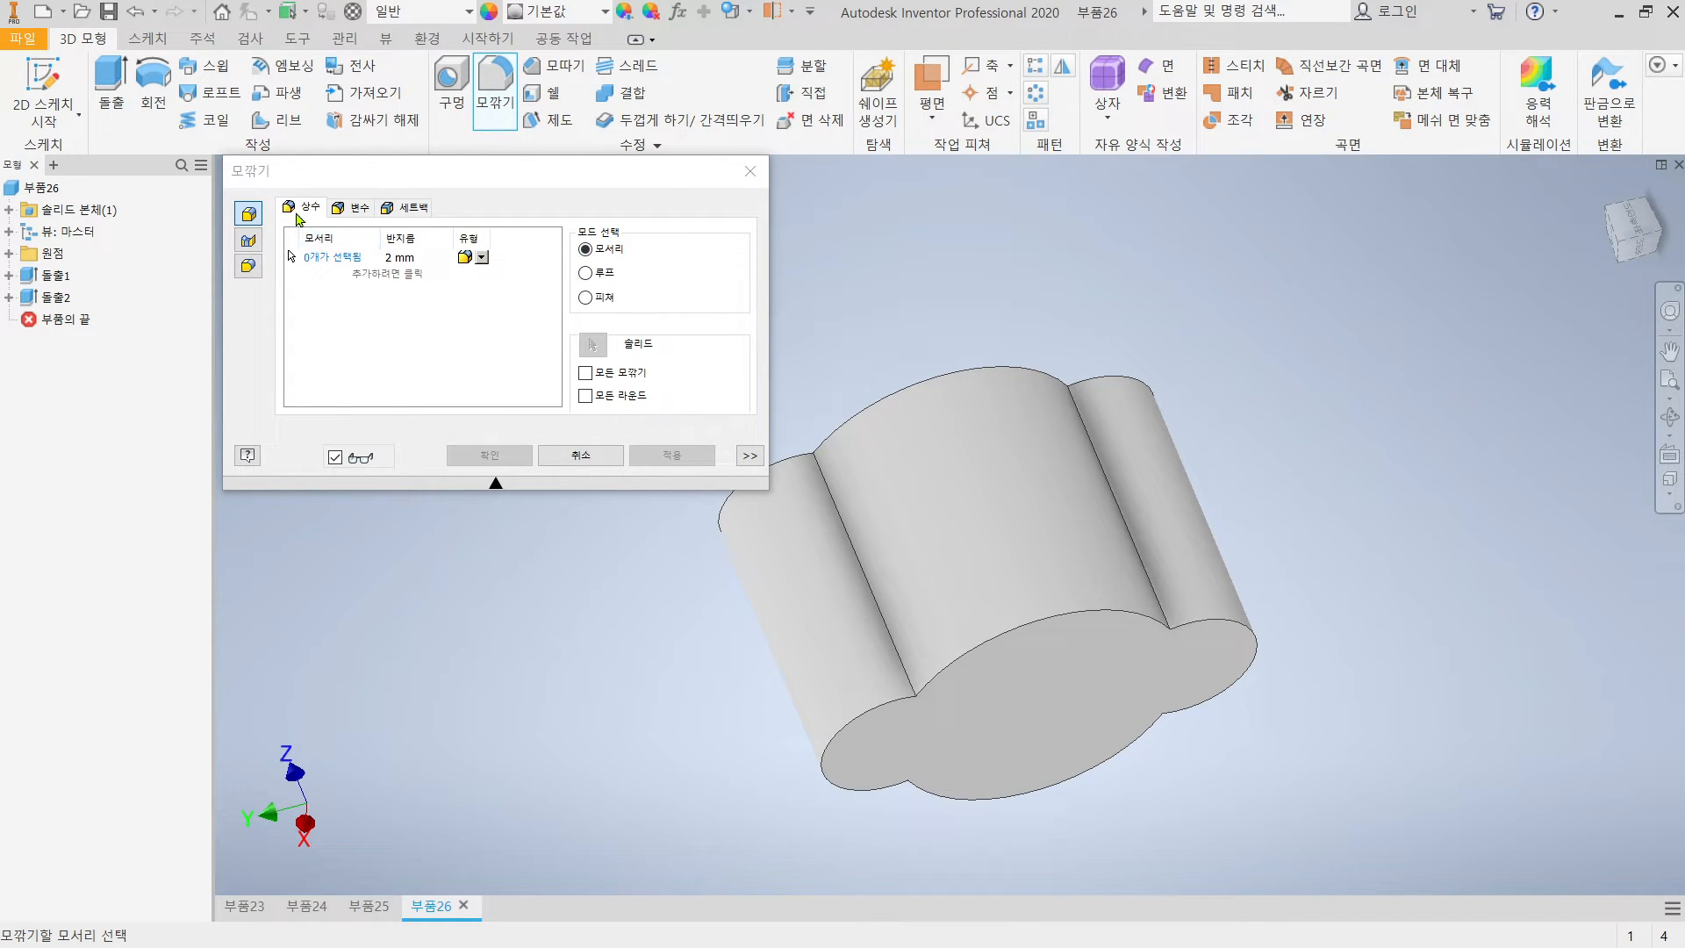
left_click(419, 260)
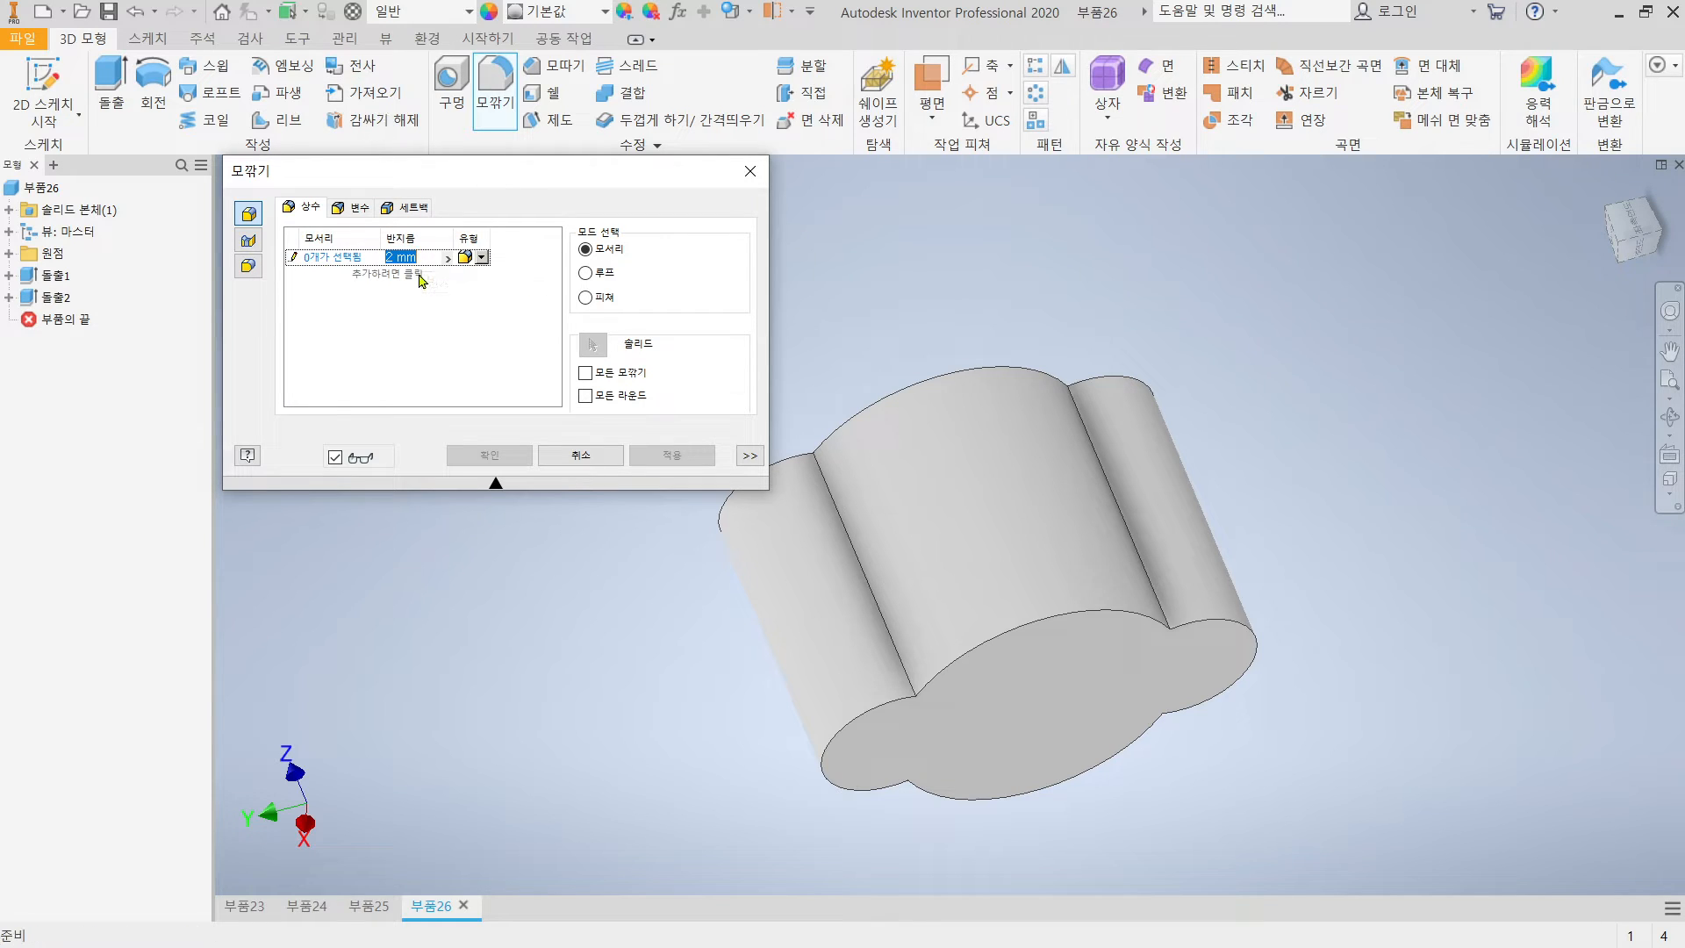
type("5")
left_click(1120, 509)
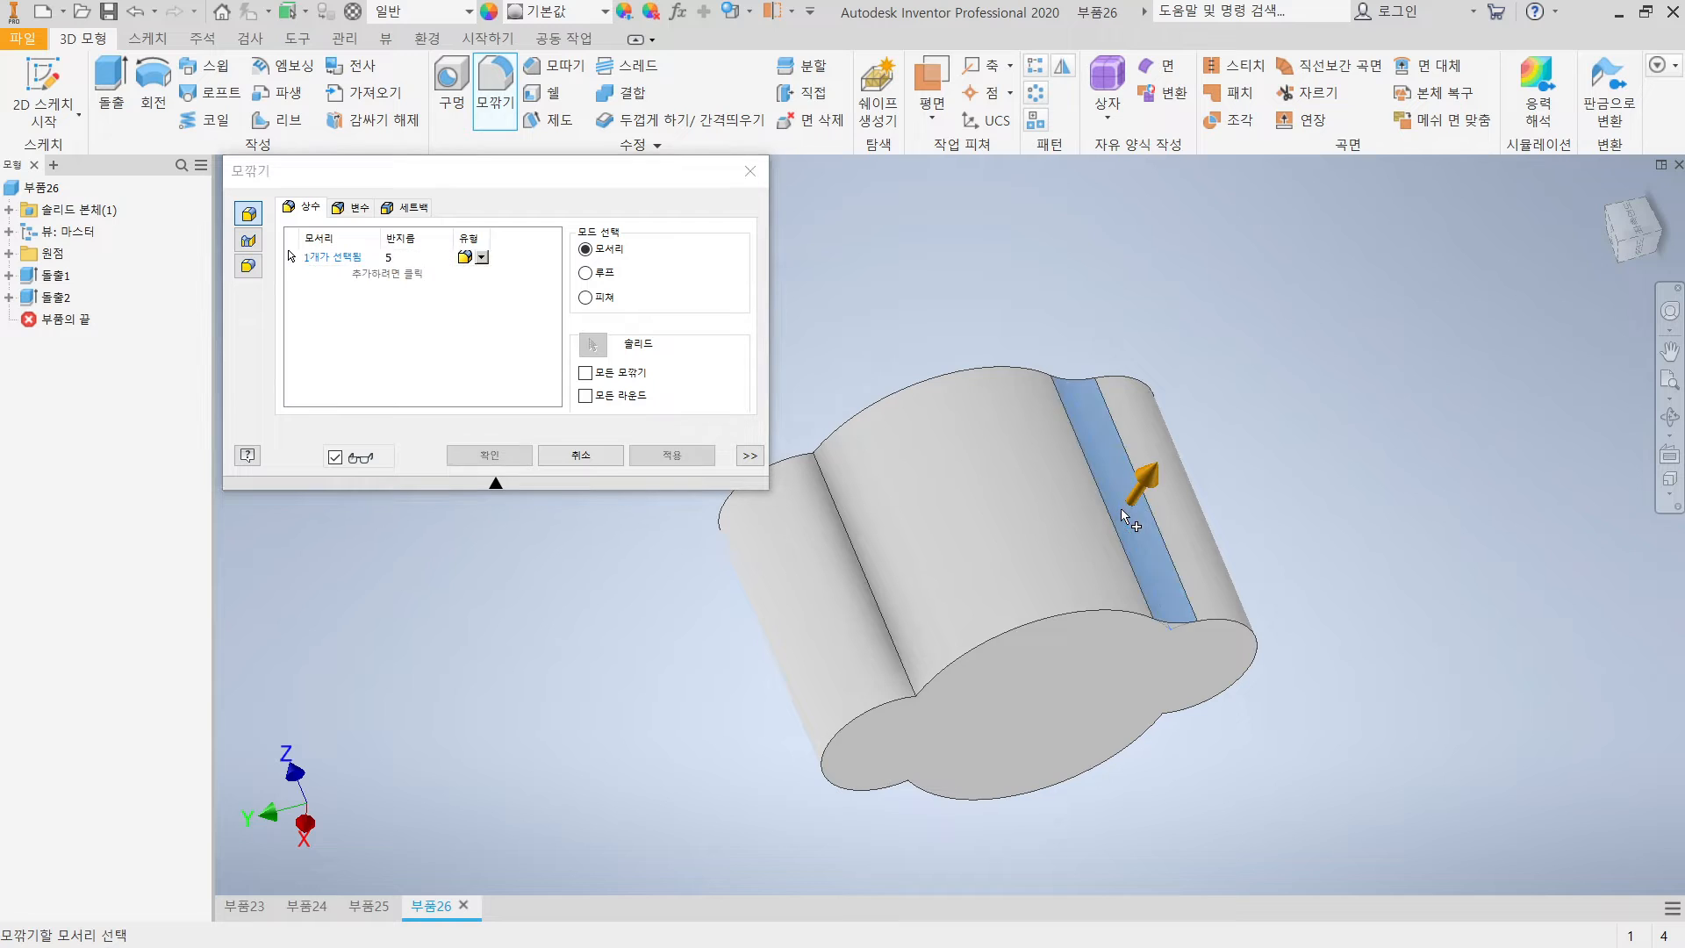
middle_click_drag(1120, 509, 1133, 634, "shift")
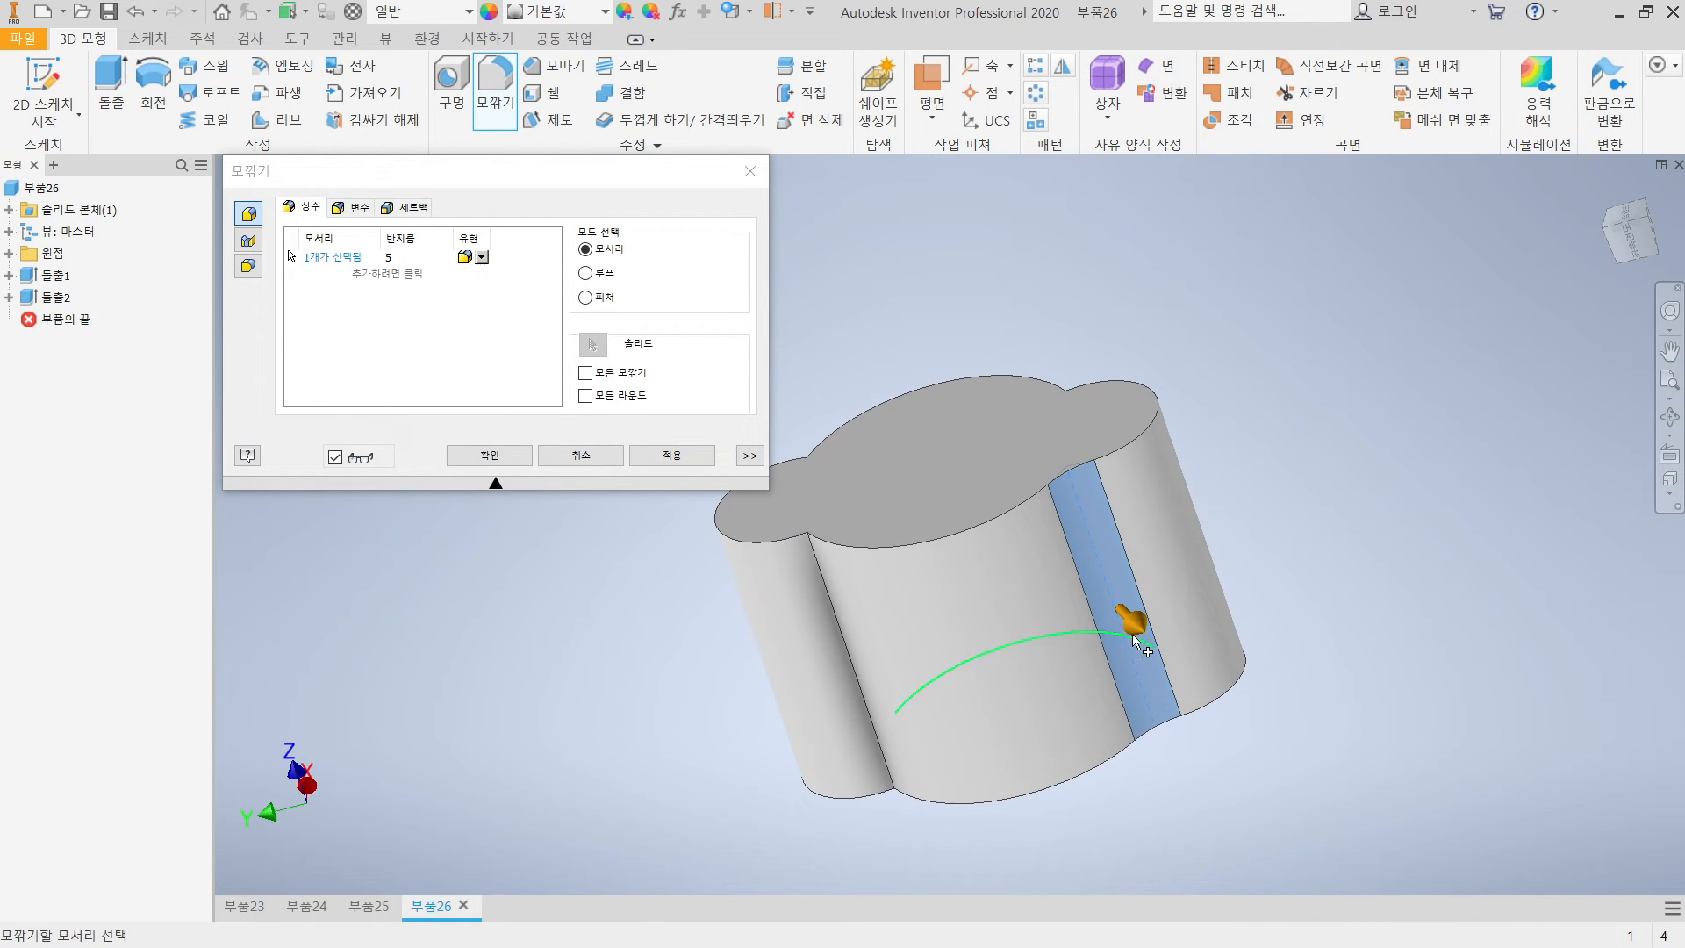
left_click(834, 619)
middle_click_drag(897, 605, 989, 467, "shift")
left_click(1052, 464)
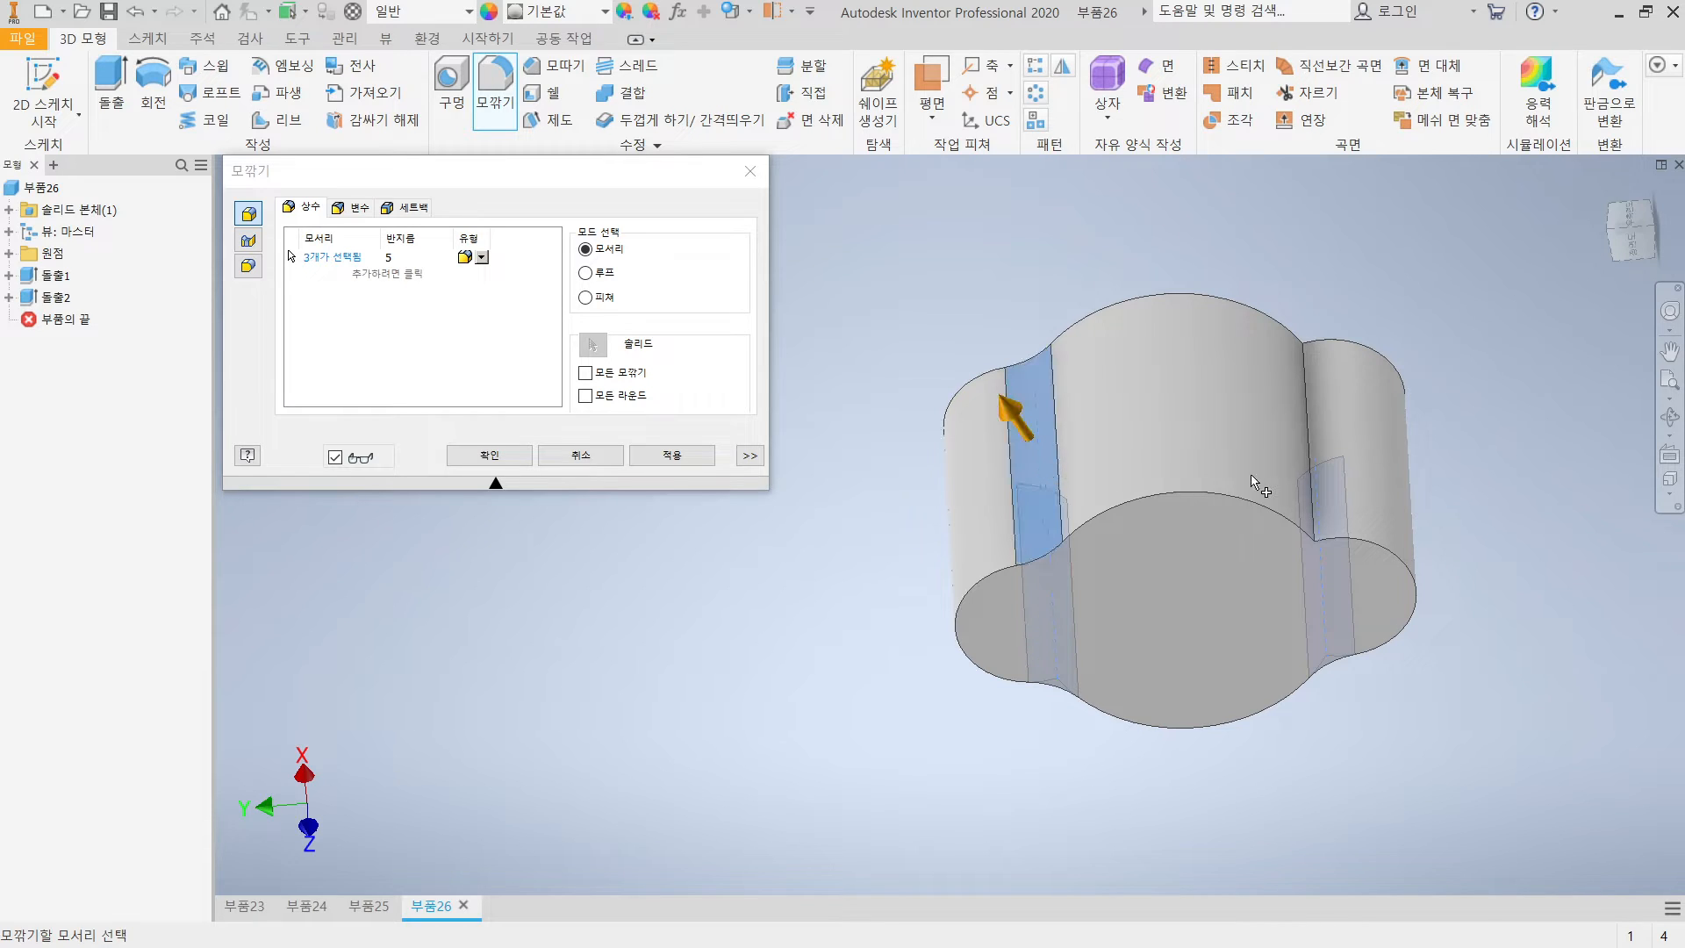
middle_click_drag(1295, 483, 1065, 375, "shift")
left_click(1316, 470)
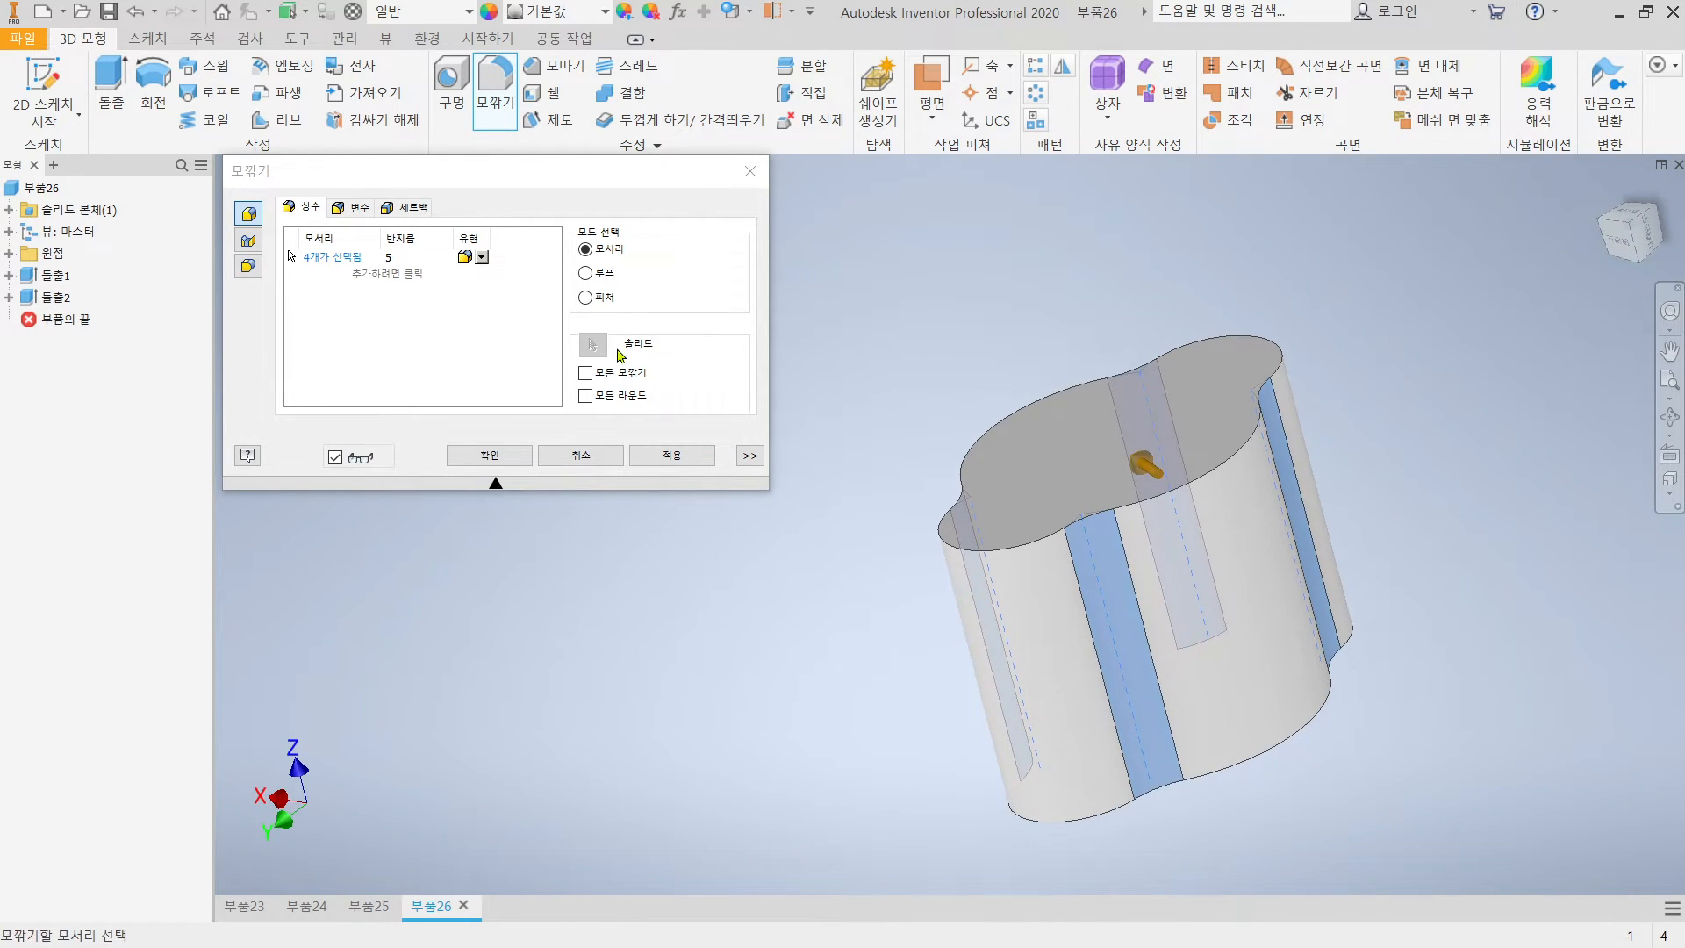
Check the variable and setback fillet options, and apply the constant-radius fillet to the four selected edges
left_click(355, 208)
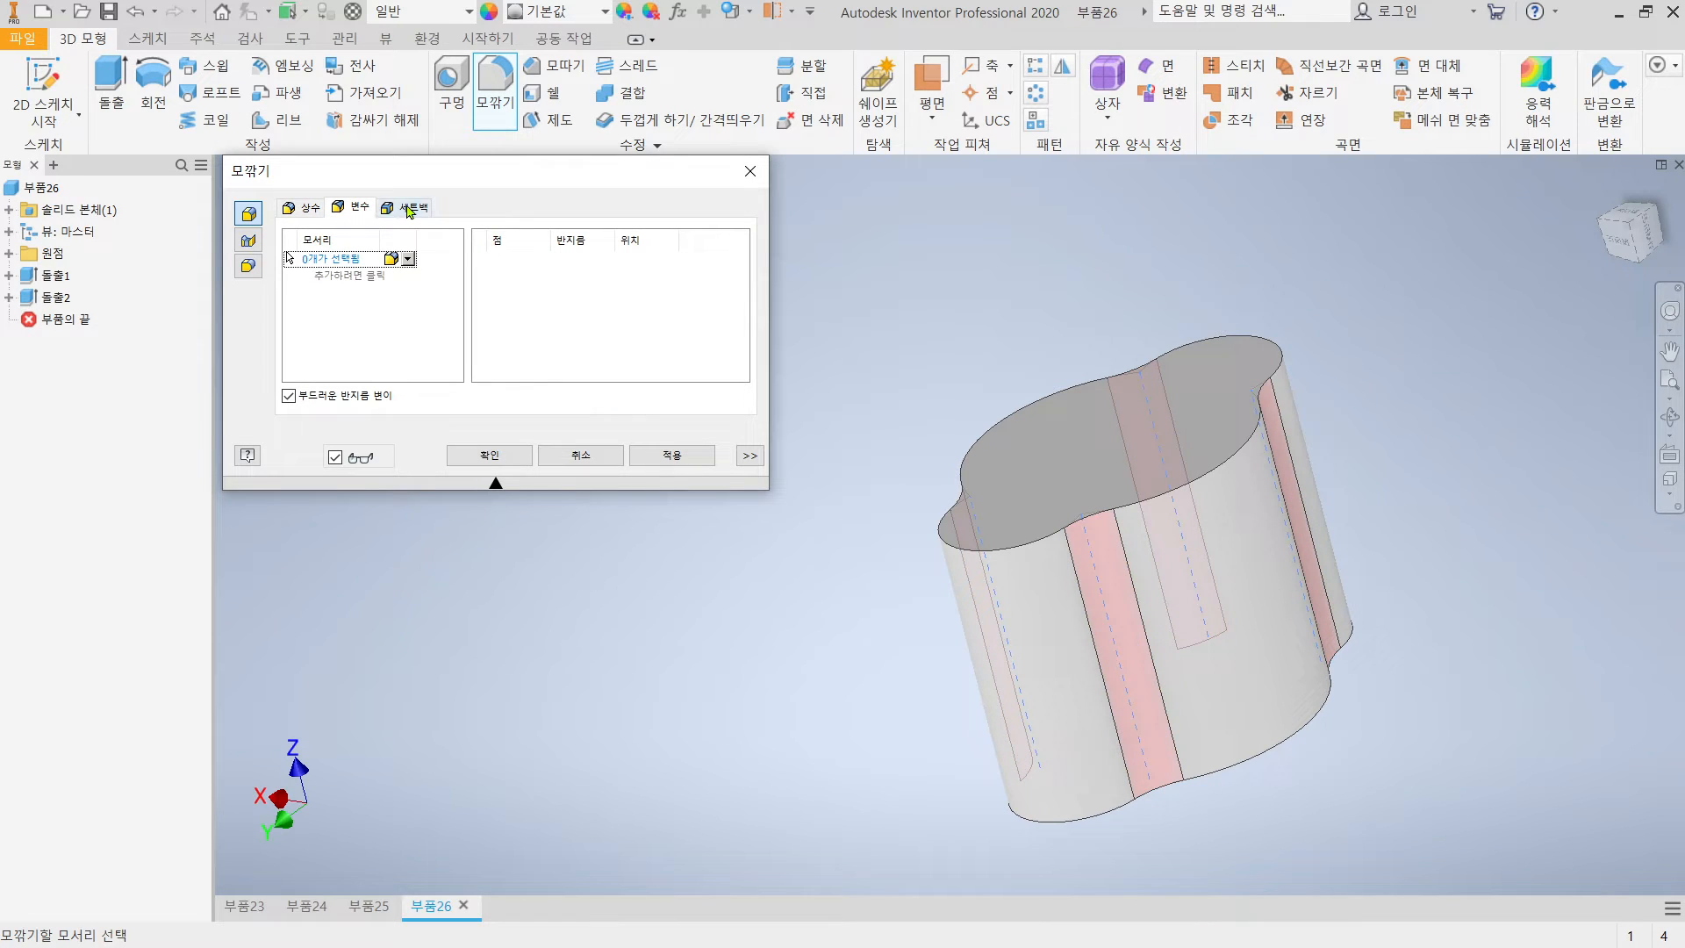
left_click(410, 209)
left_click(302, 211)
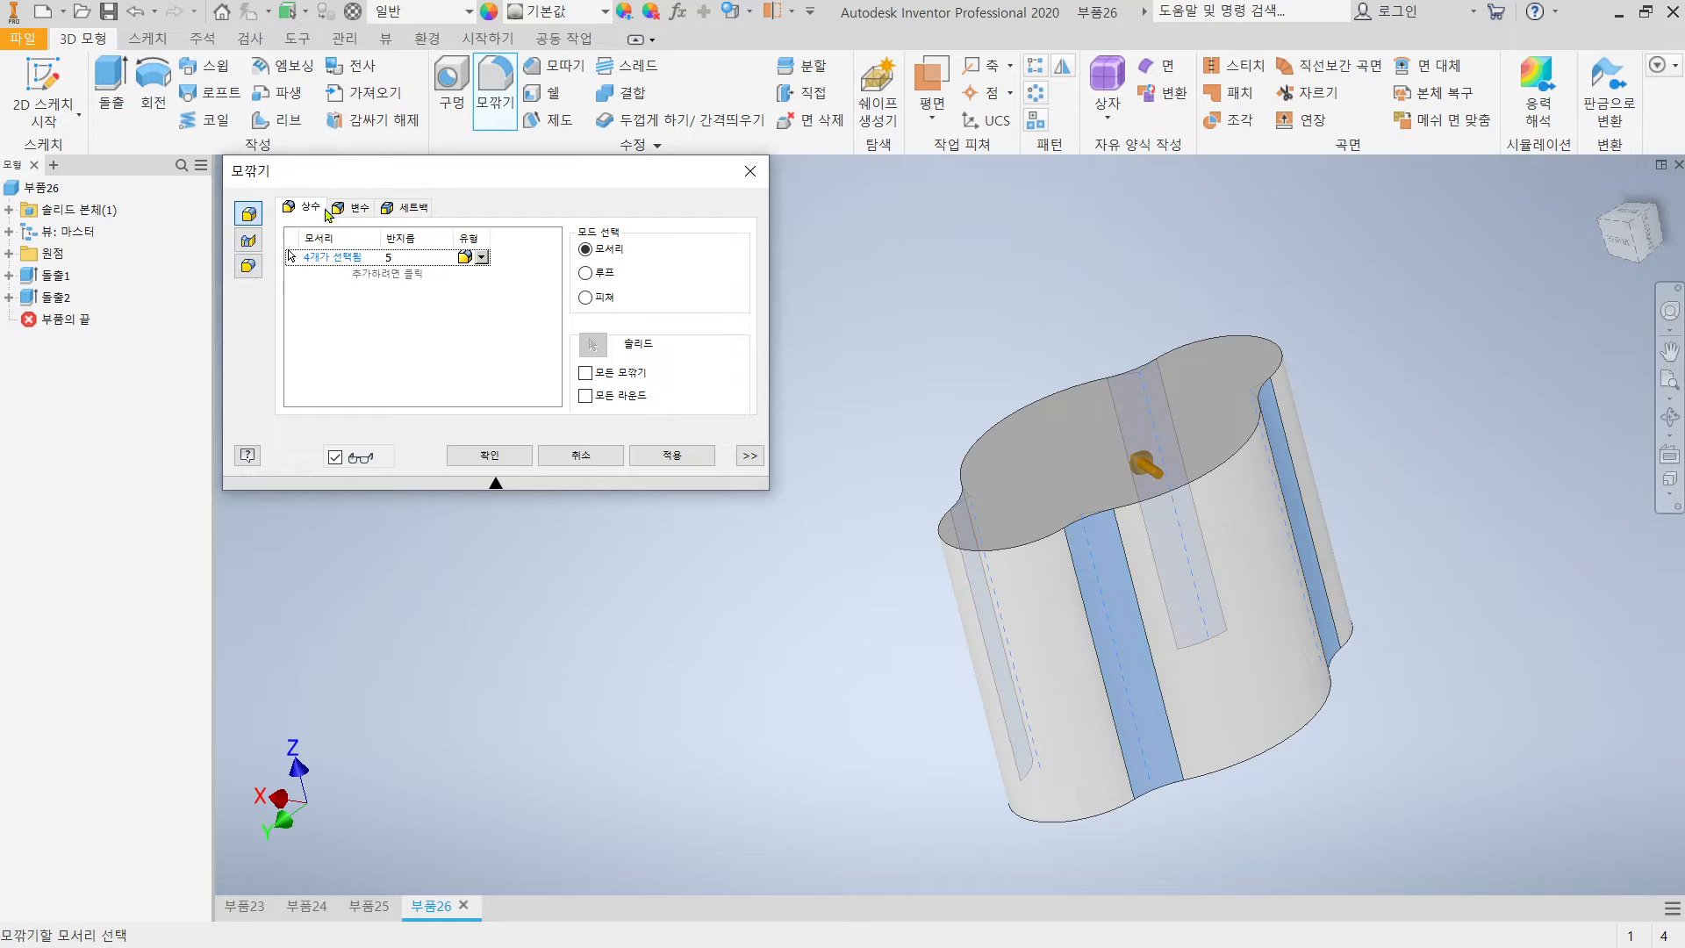
left_click(516, 454)
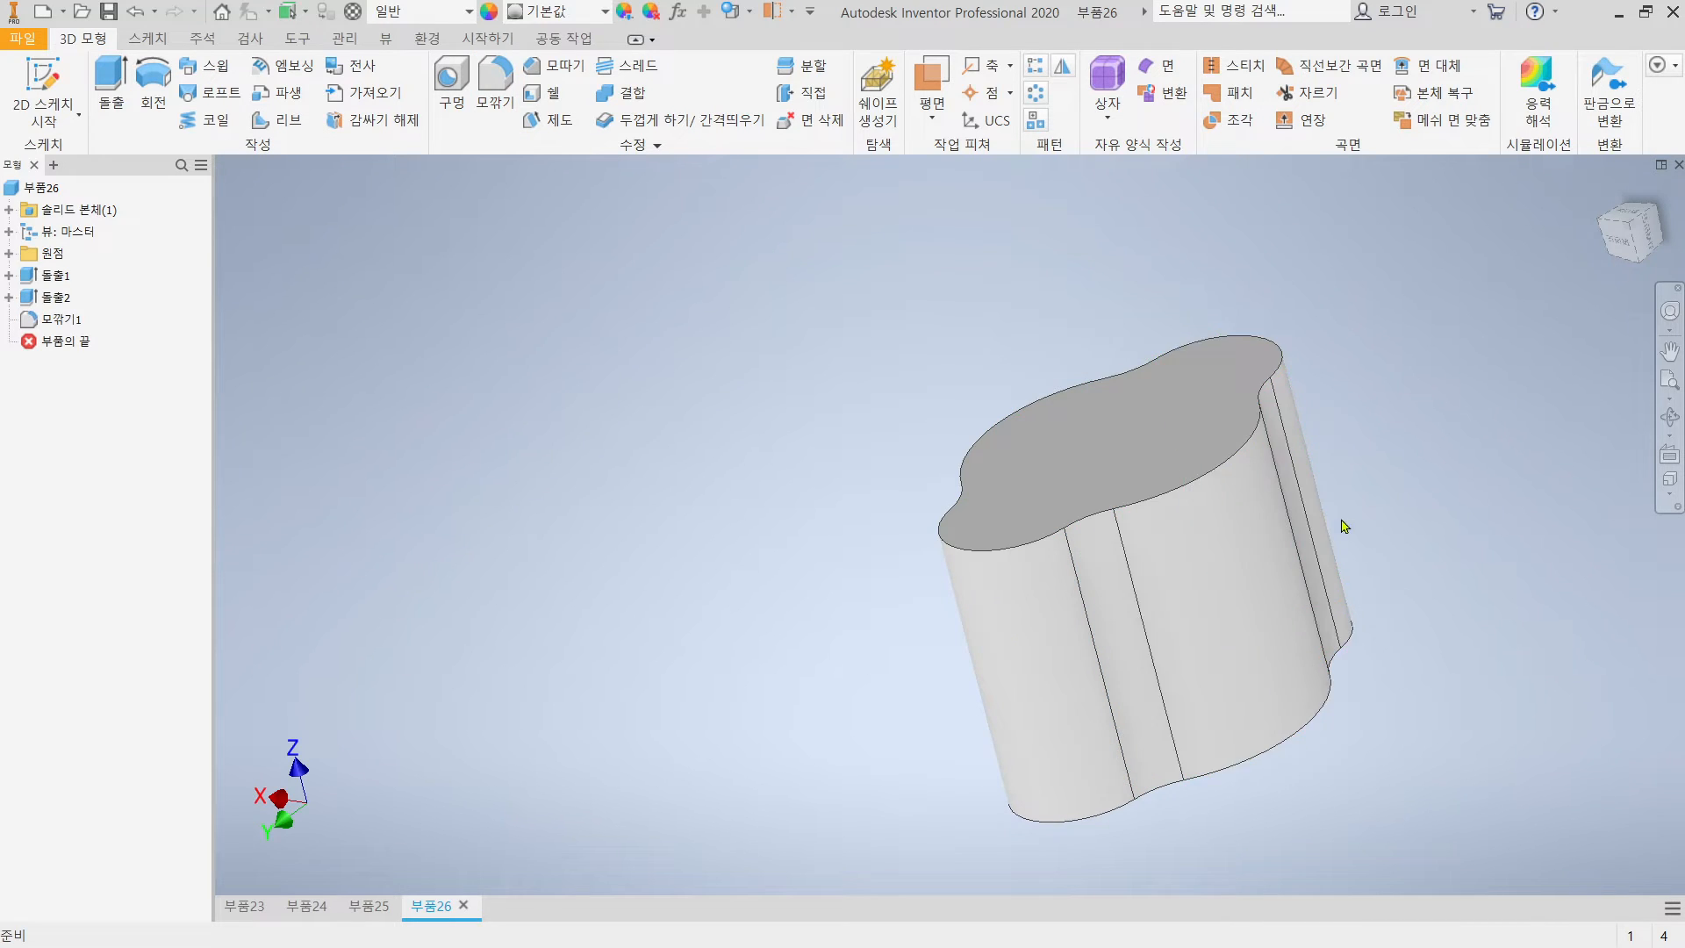
middle_click_drag(1343, 524, 1197, 490)
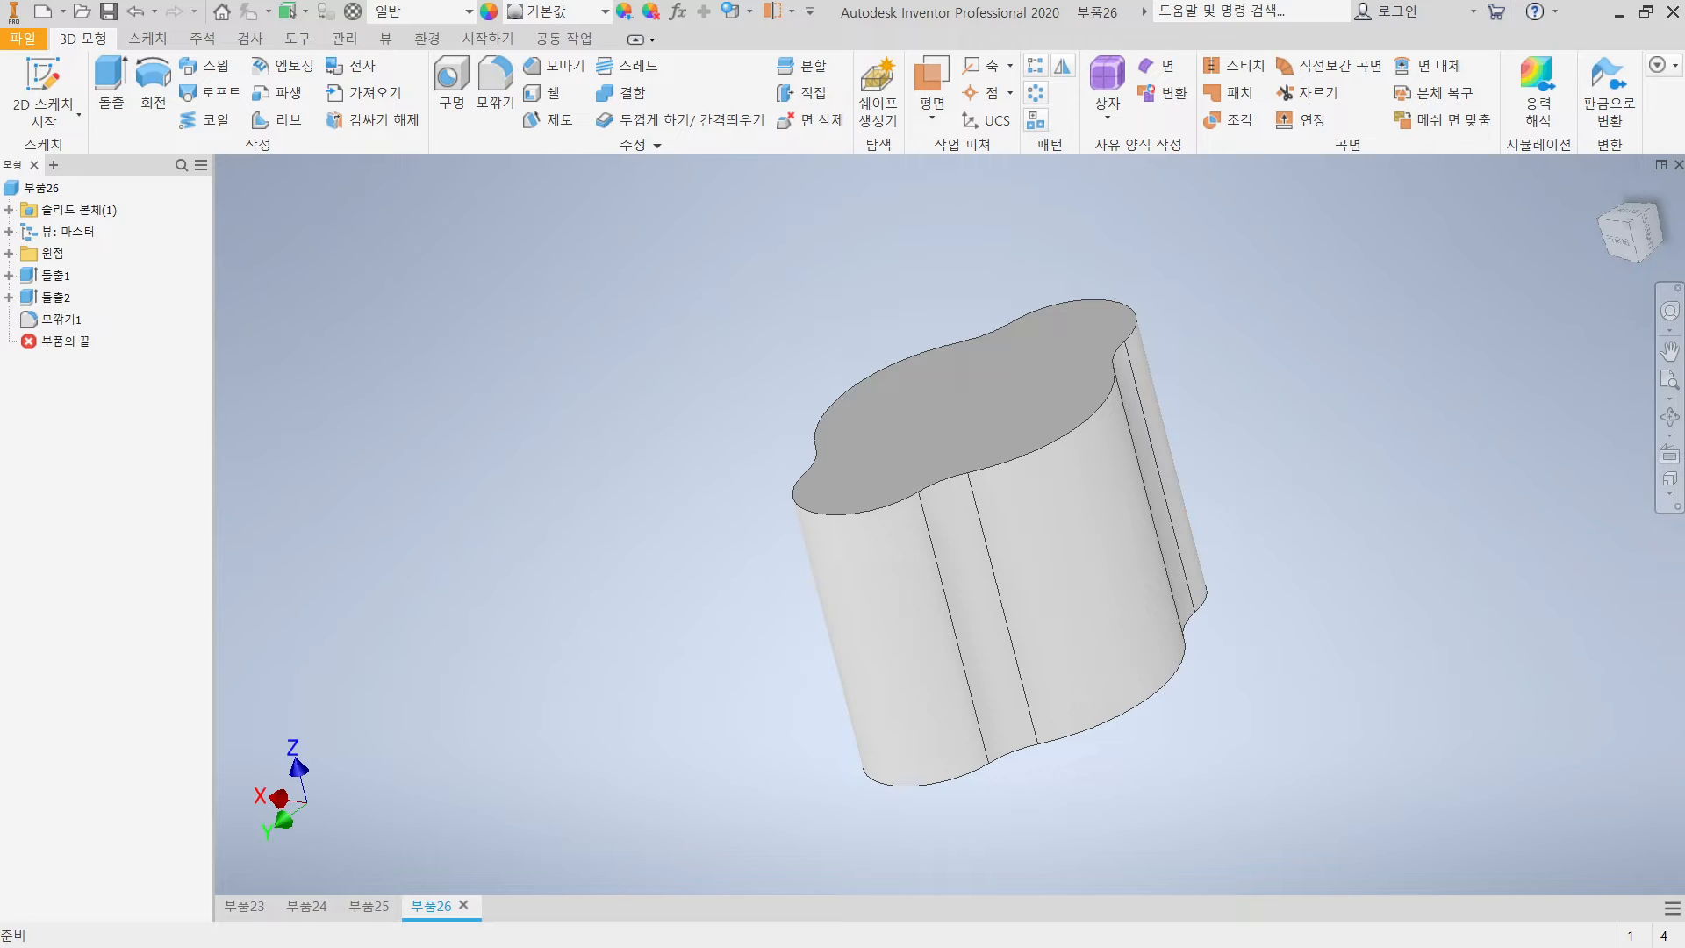
Switch to the lesson PDF and review the pages on projected geometry and sketch sharing back to the surface mode section on page 37
left_click_drag(1684, 274, 819, 2)
scroll(996, 620, "up", 4)
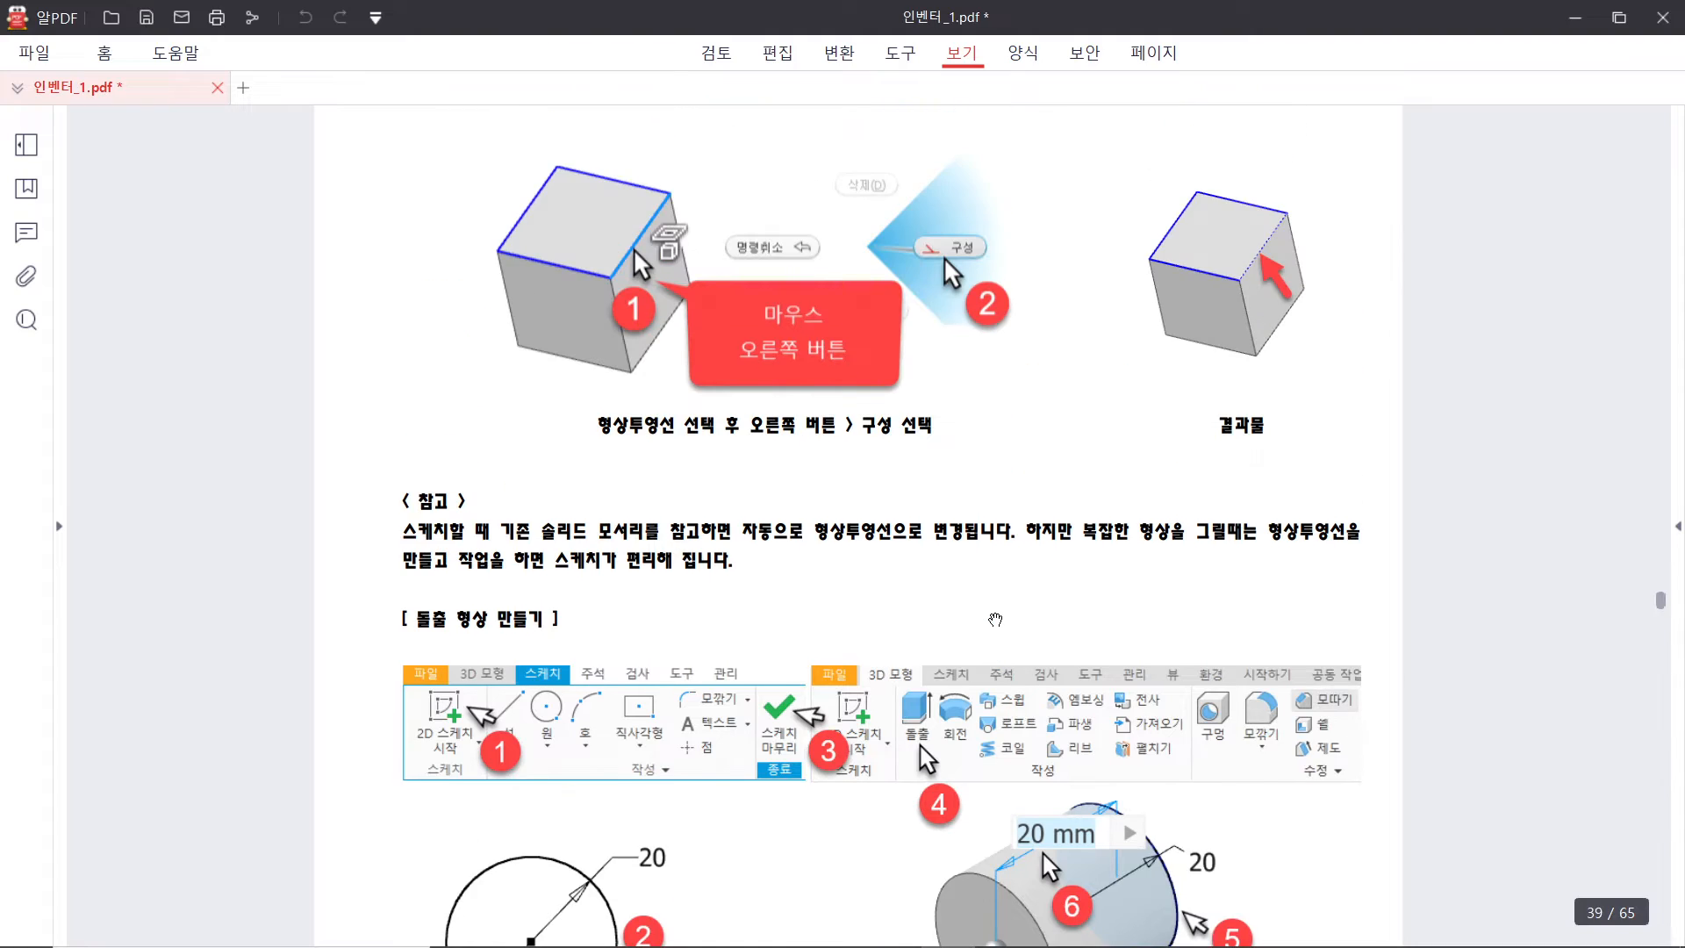
scroll(995, 619, "up", 15)
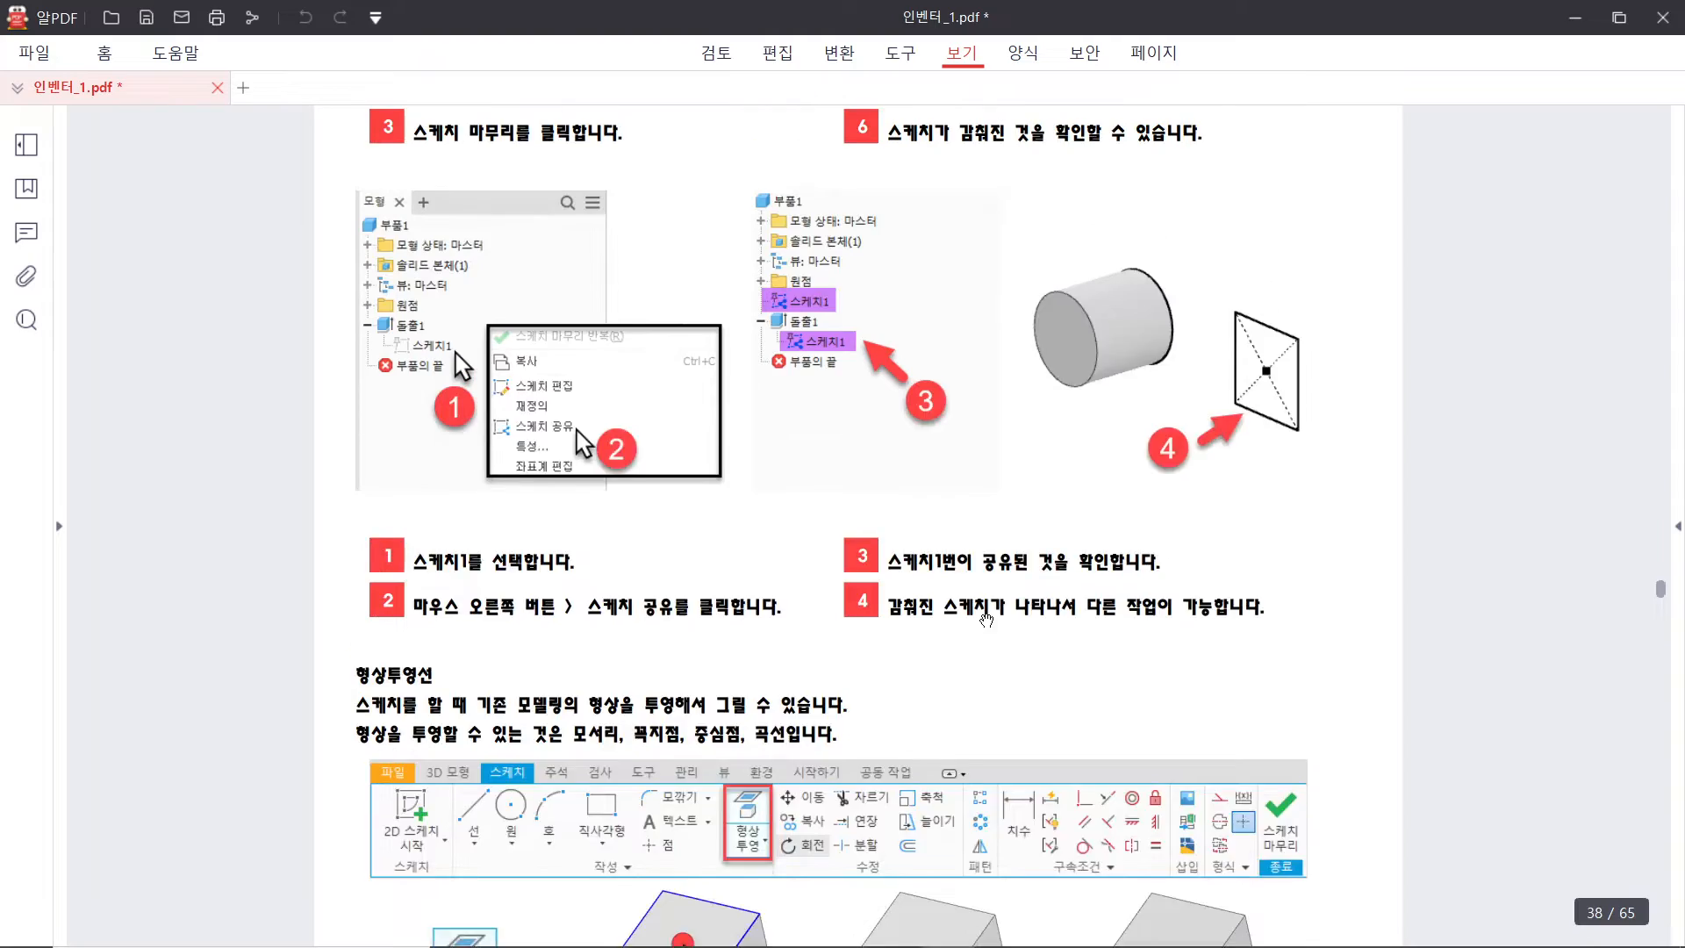
scroll(987, 620, "up", 3)
scroll(987, 621, "down", 5, "ctrl")
scroll(984, 628, "up", 3, "ctrl")
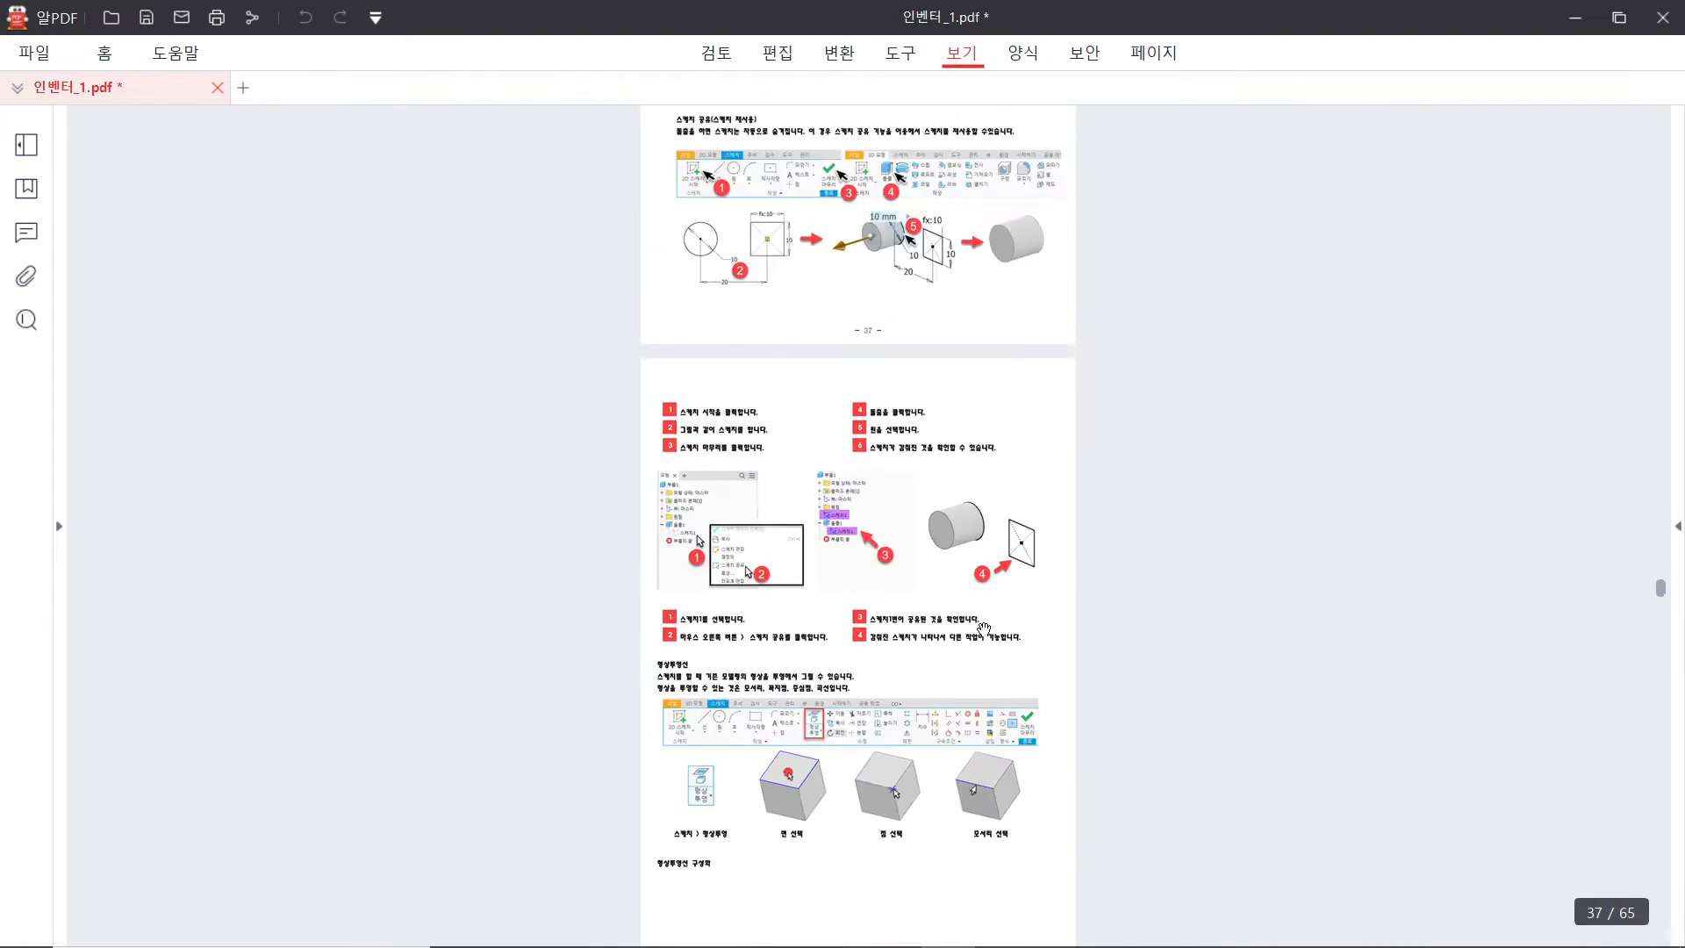
scroll(984, 628, "up", 1, "ctrl")
scroll(816, 465, "up", 1, "ctrl")
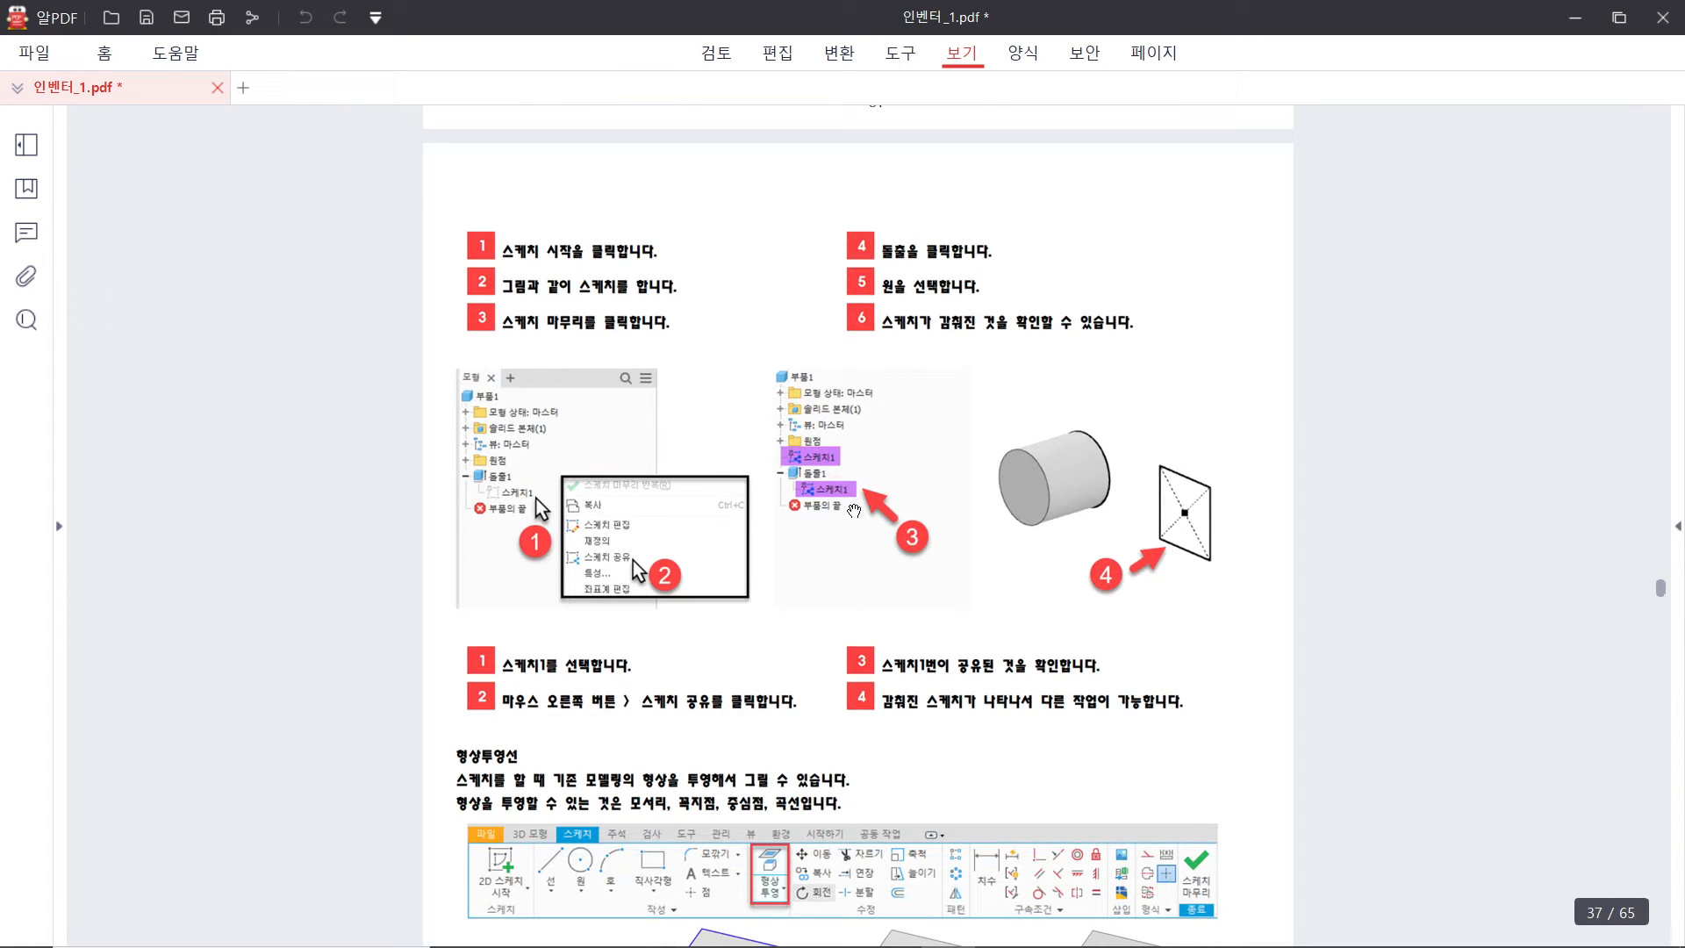
scroll(854, 510, "up", 8)
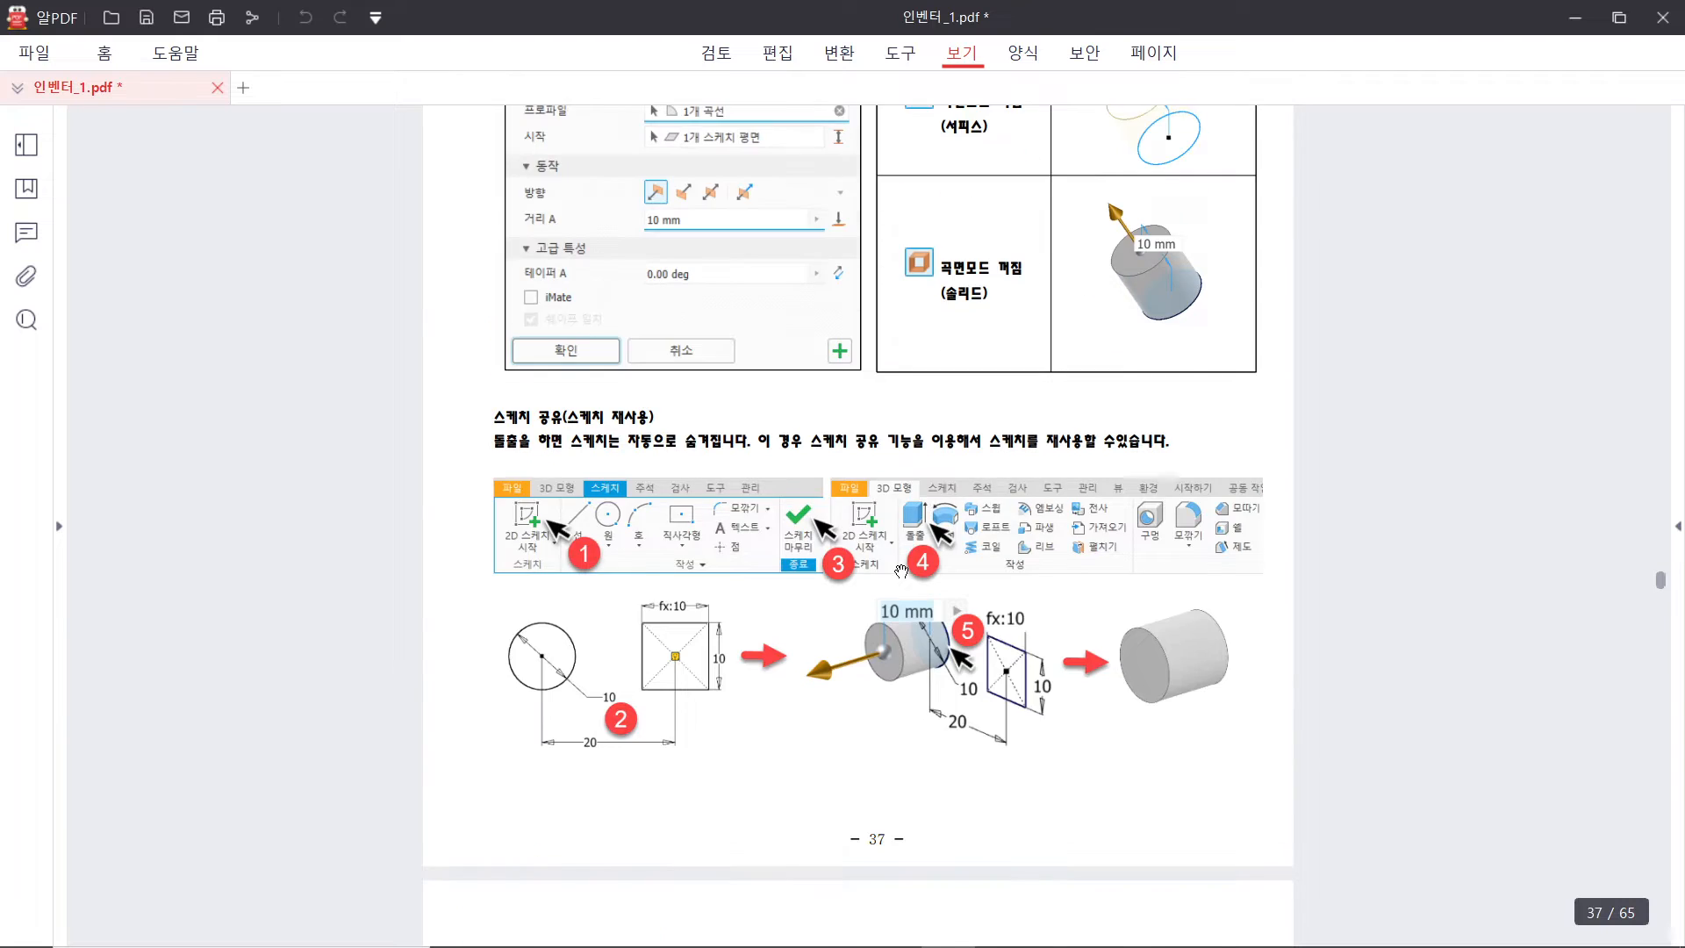
scroll(901, 571, "up", 5)
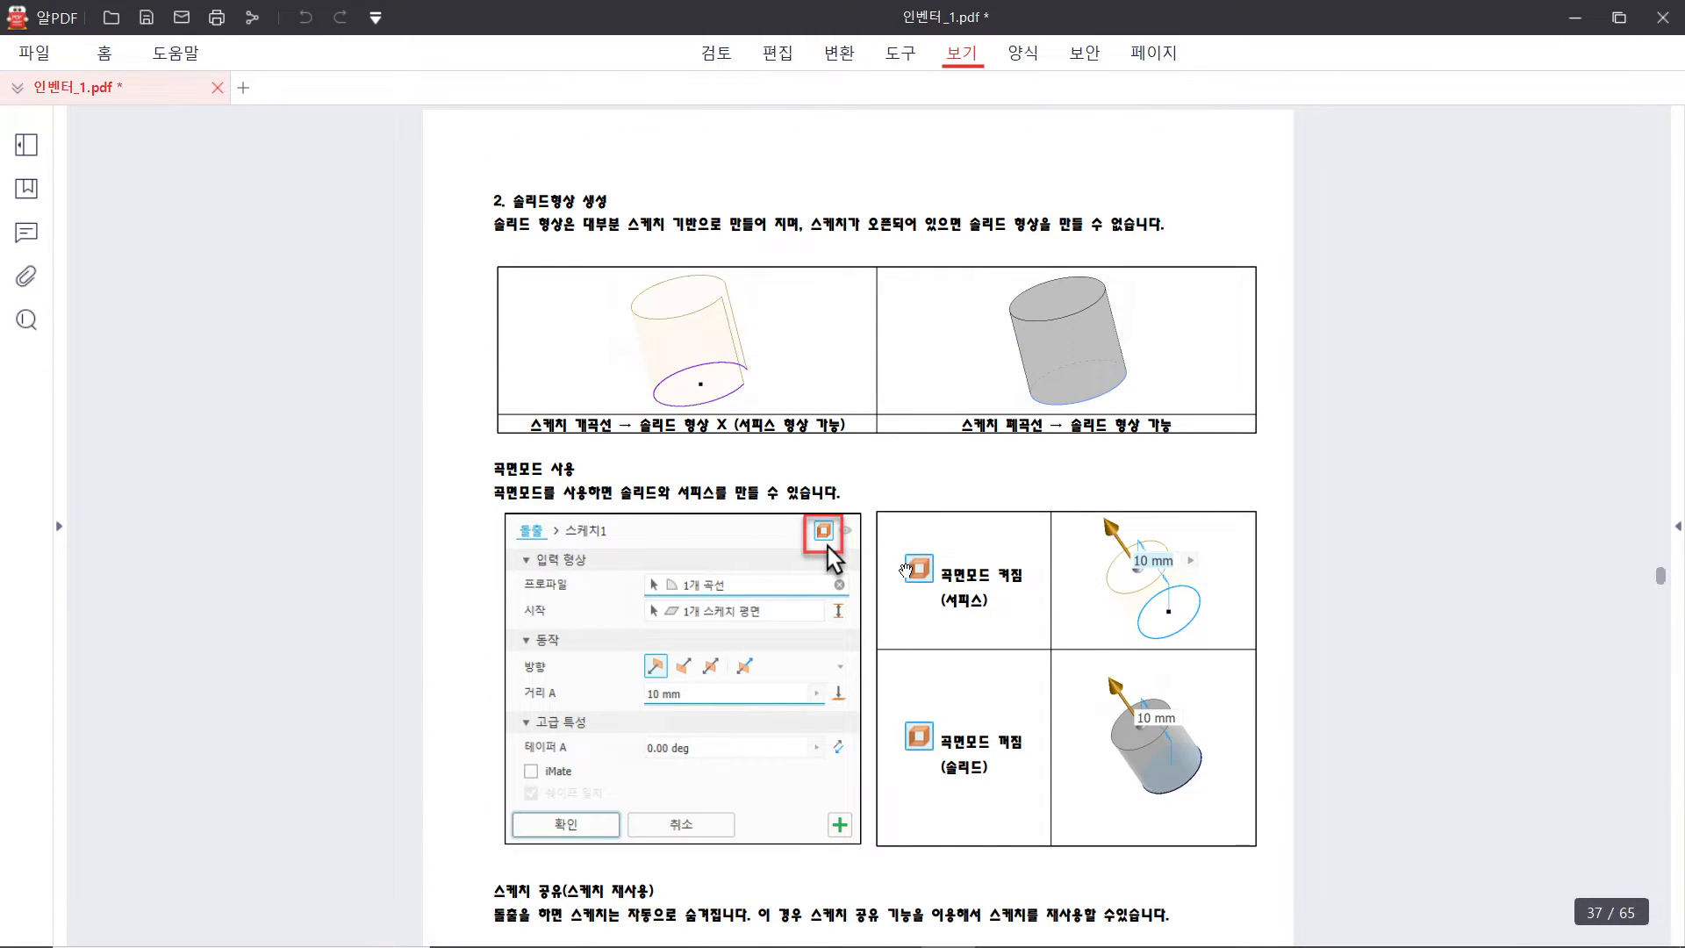
Review the lesson PDF from the surface mode section on page 37 through the fillet exercises to the chamfer section on page 42
scroll(906, 570, "up", 2)
scroll(906, 571, "down", 1)
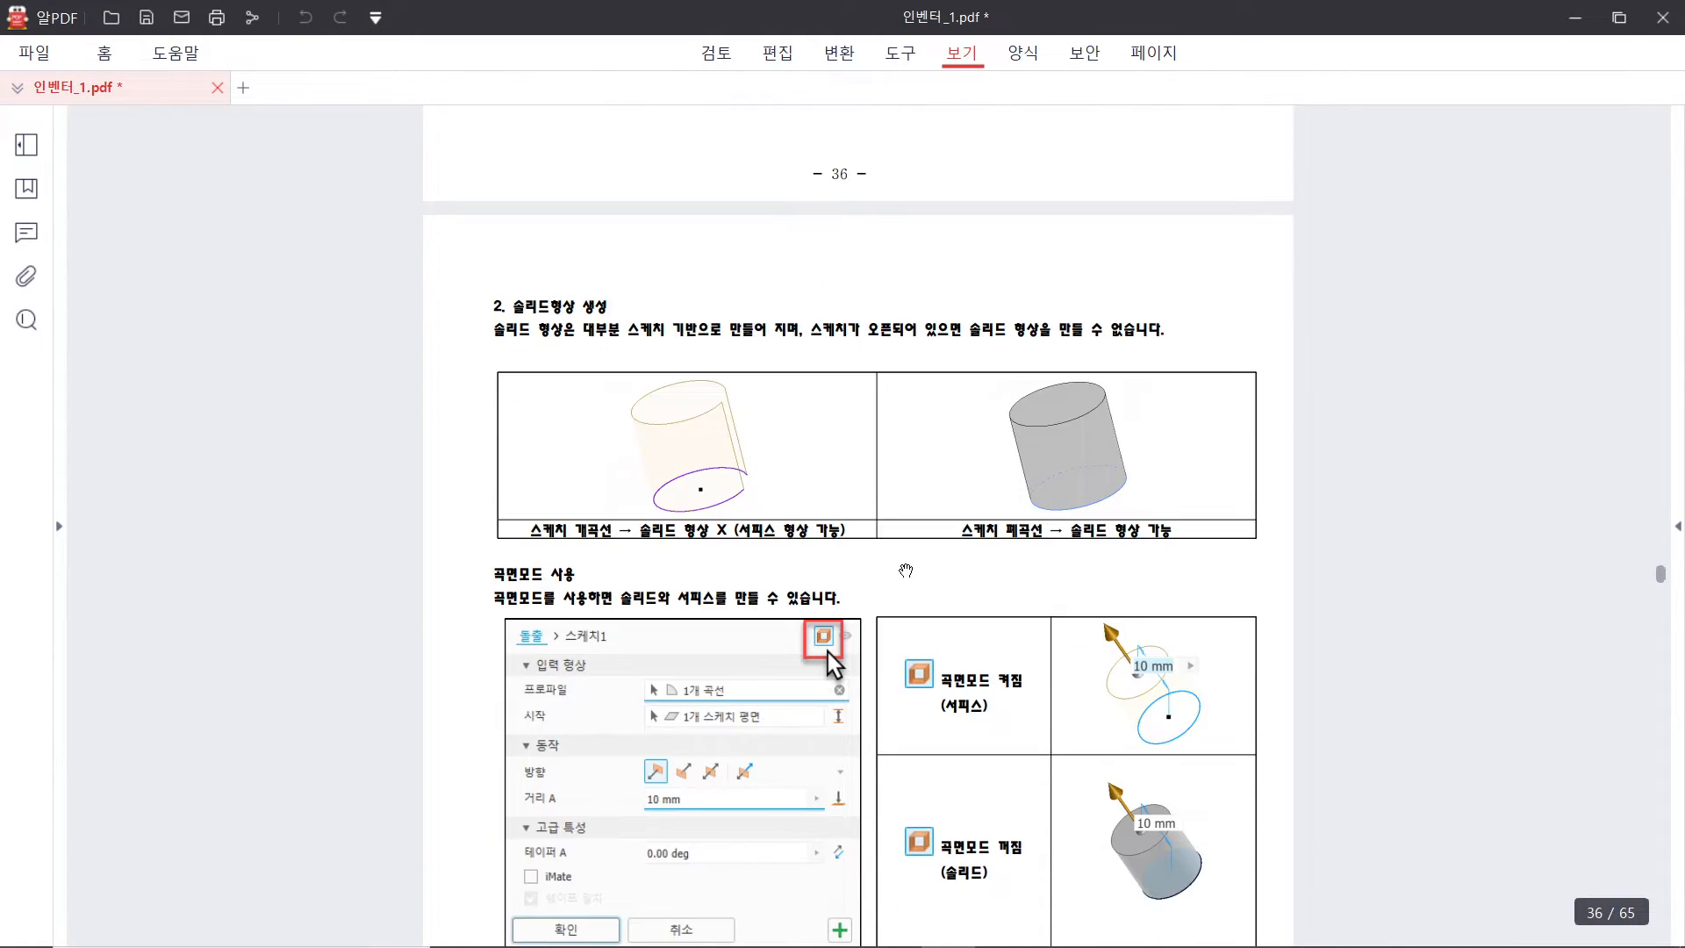
scroll(913, 564, "down", 2)
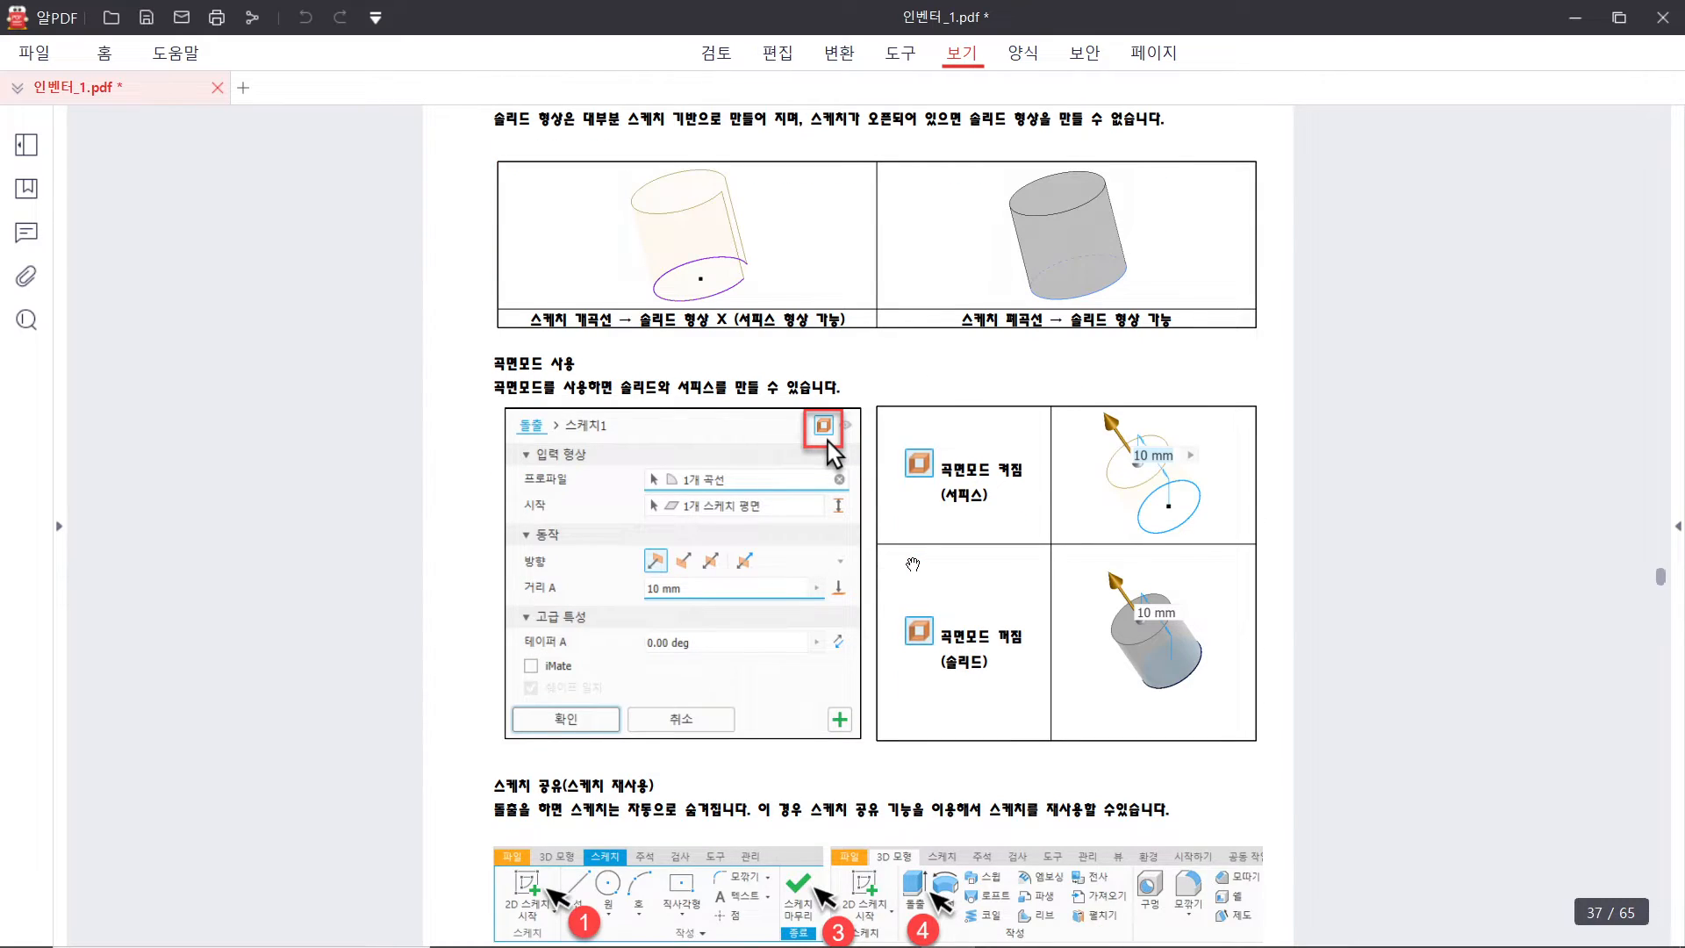
scroll(912, 565, "down", 6)
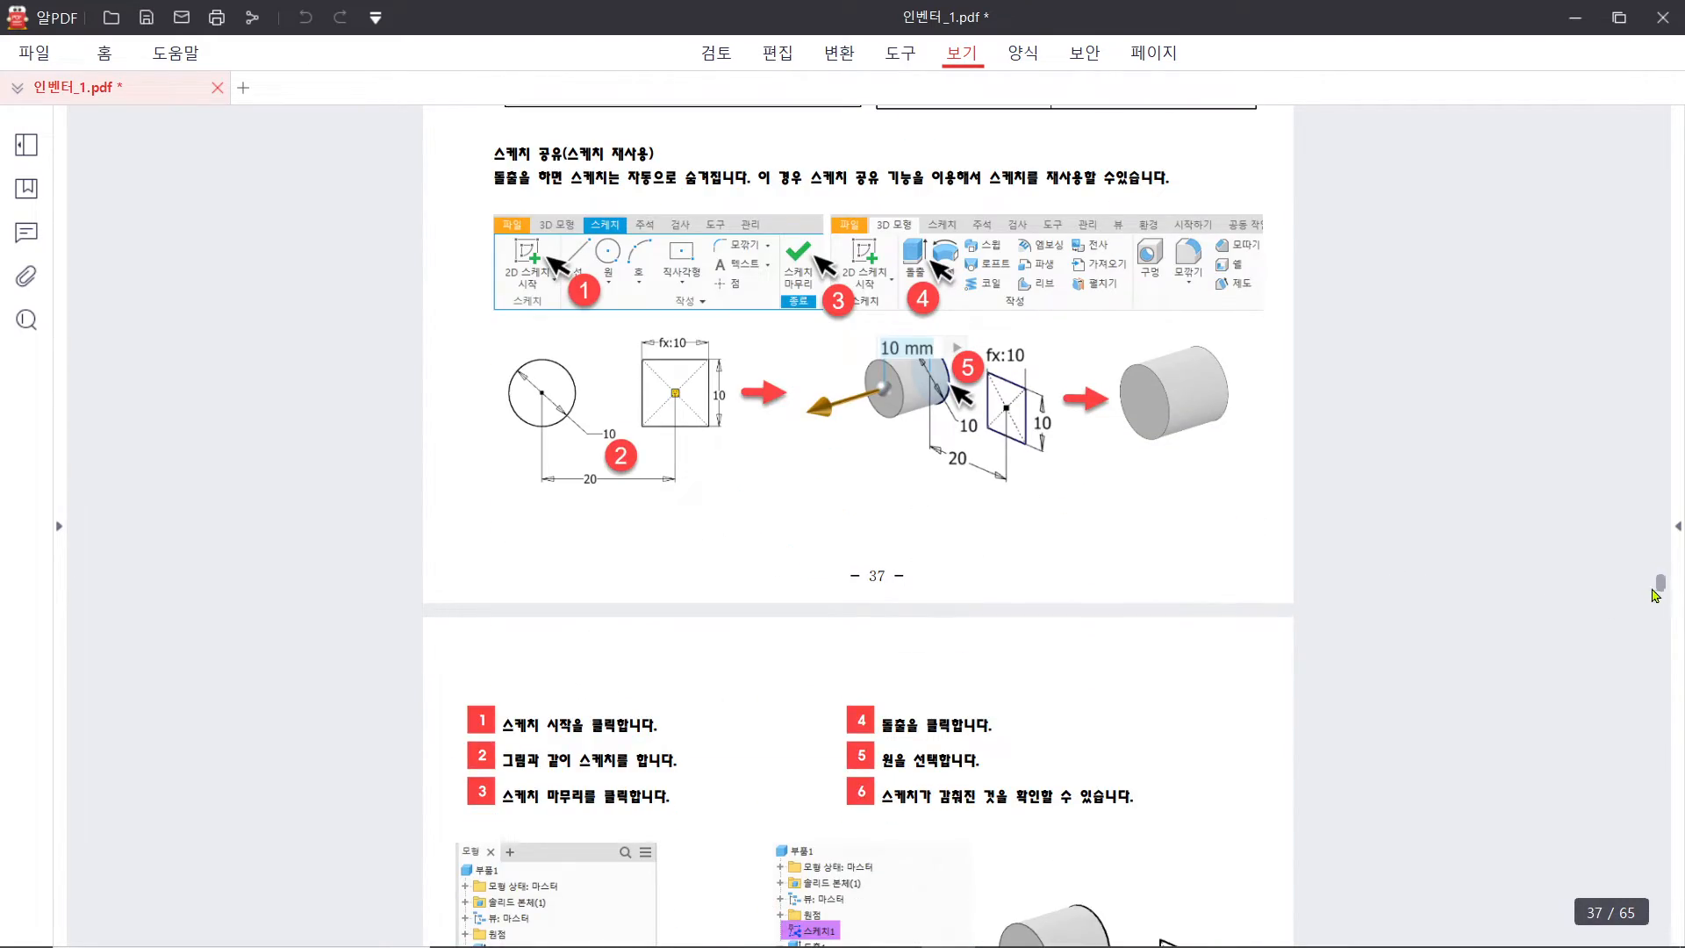
left_click_drag(1655, 595, 1657, 604)
scroll(1172, 665, "down", 20)
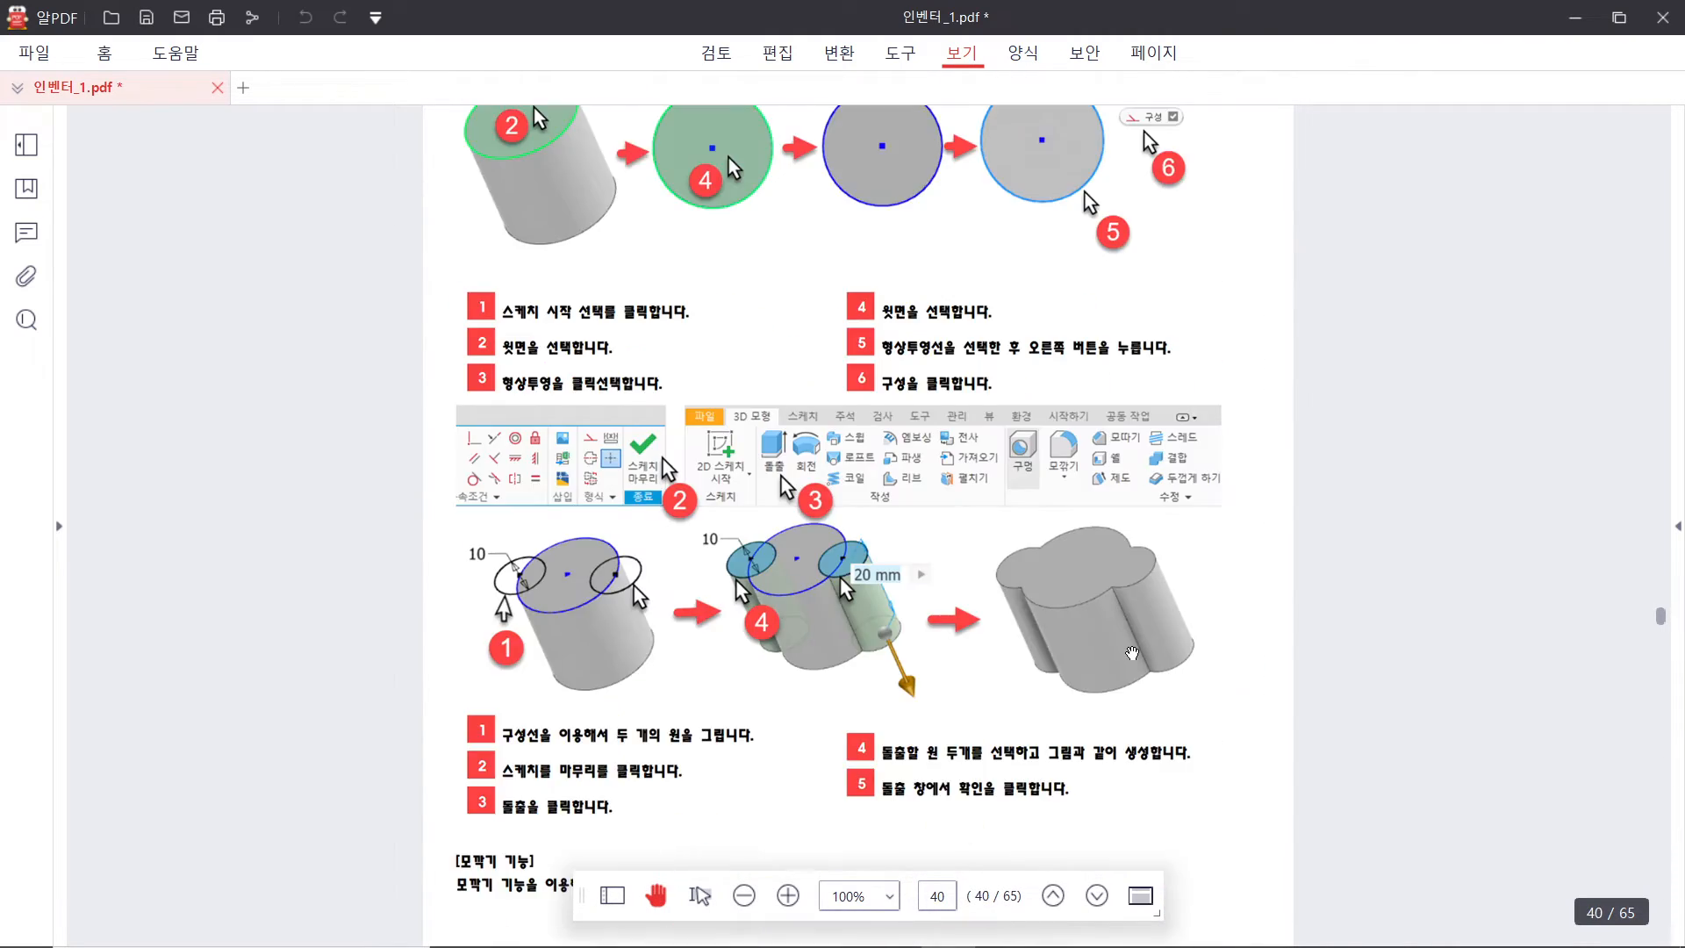
scroll(1111, 643, "down", 15)
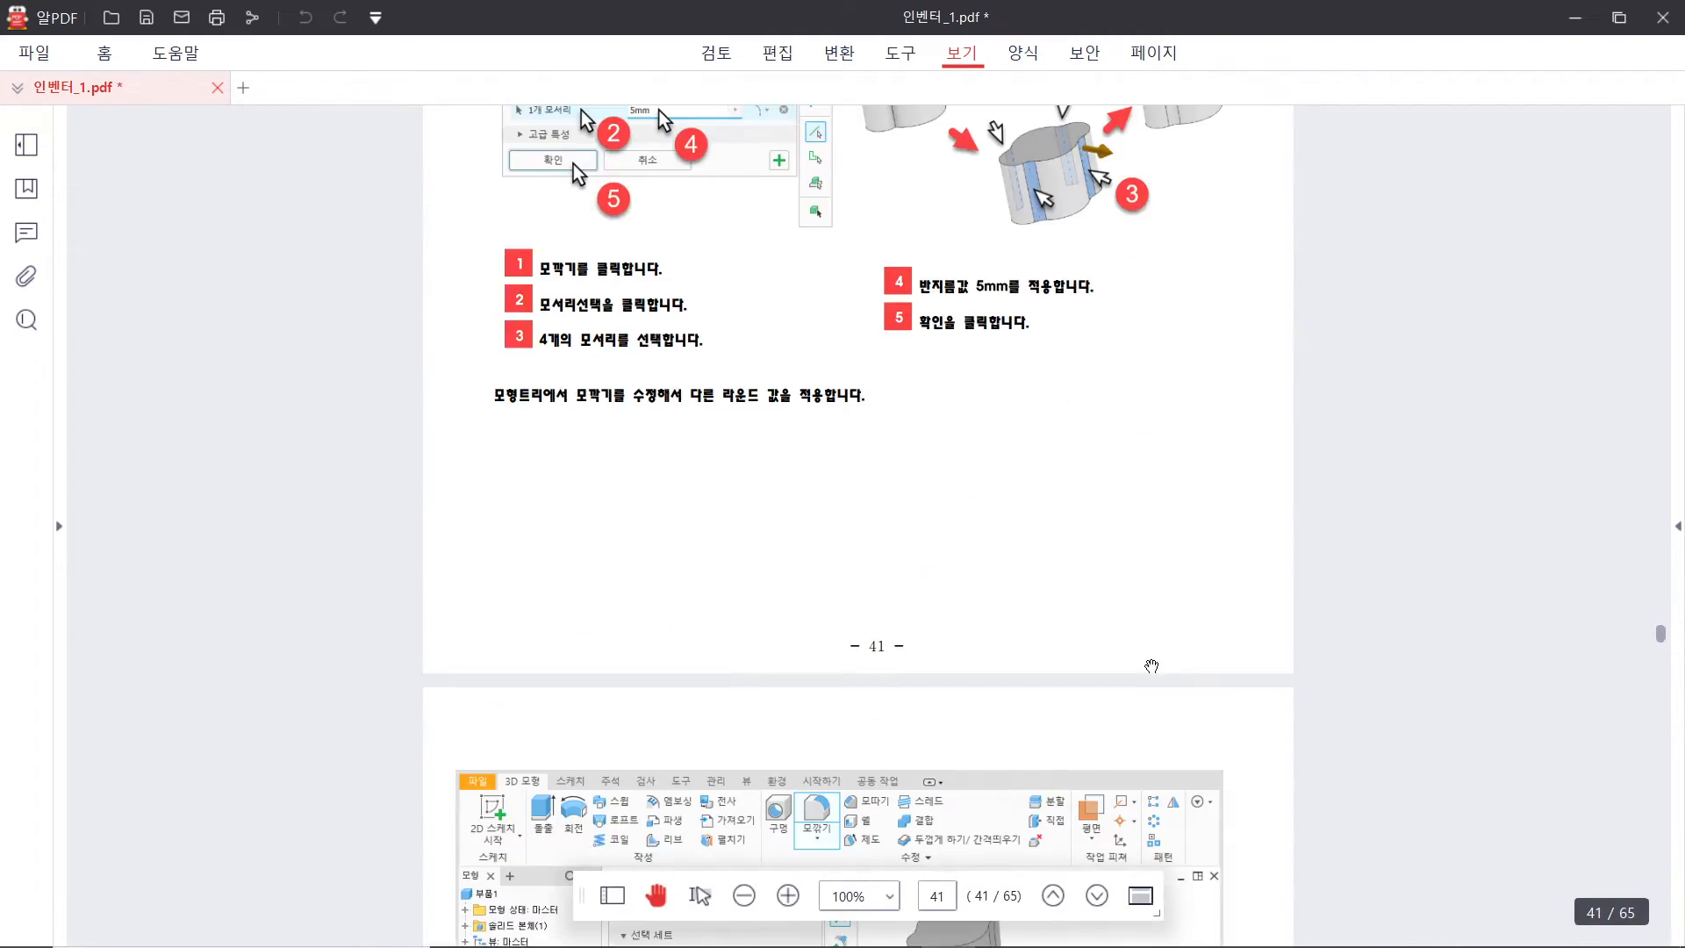
scroll(1151, 667, "down", 4)
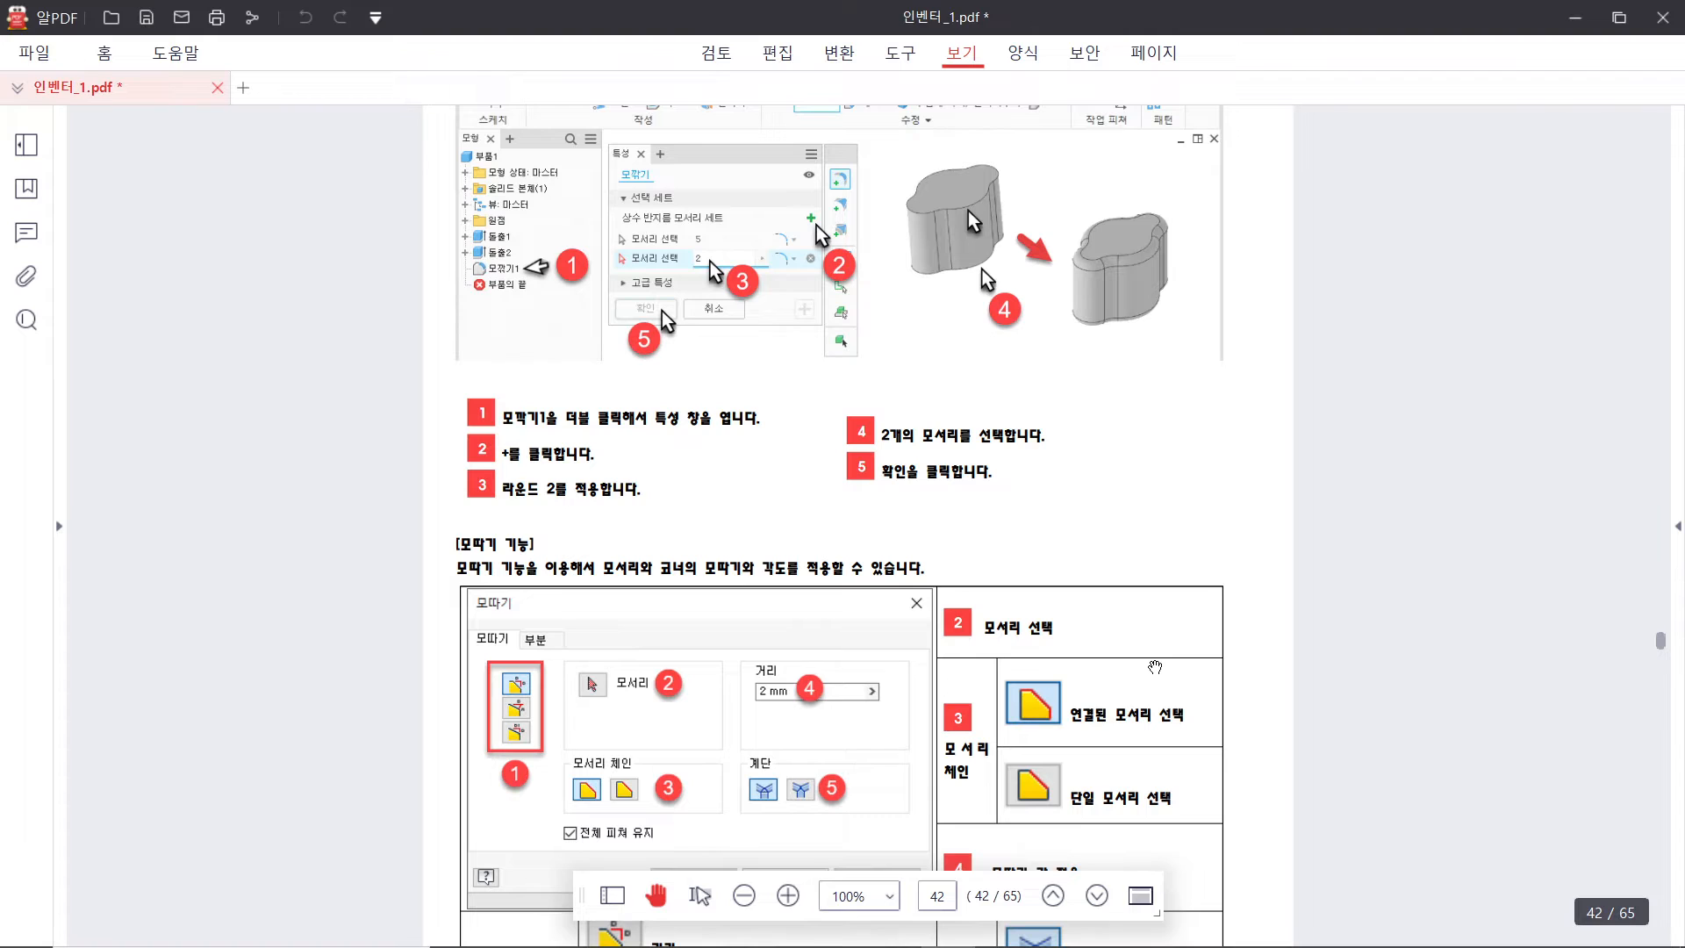
scroll(1106, 526, "down", 6)
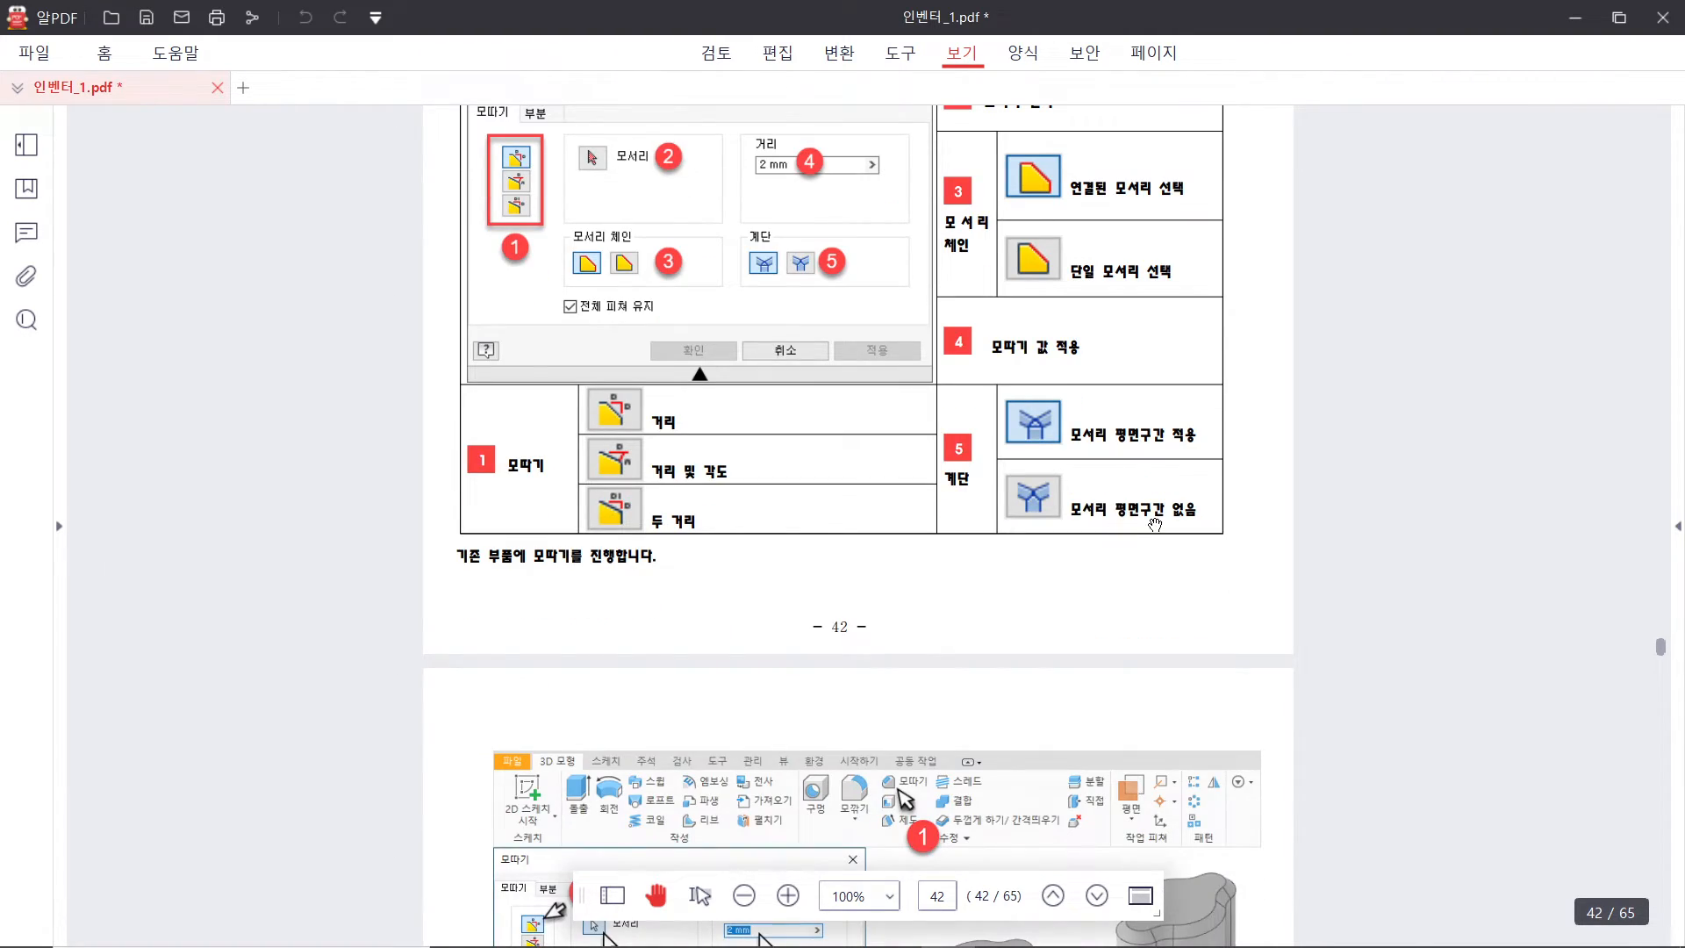
Read the distance, distance-and-angle and two-distance chamfer exercises on pages 43 and 44 of the lesson PDF
scroll(1156, 526, "up", 2)
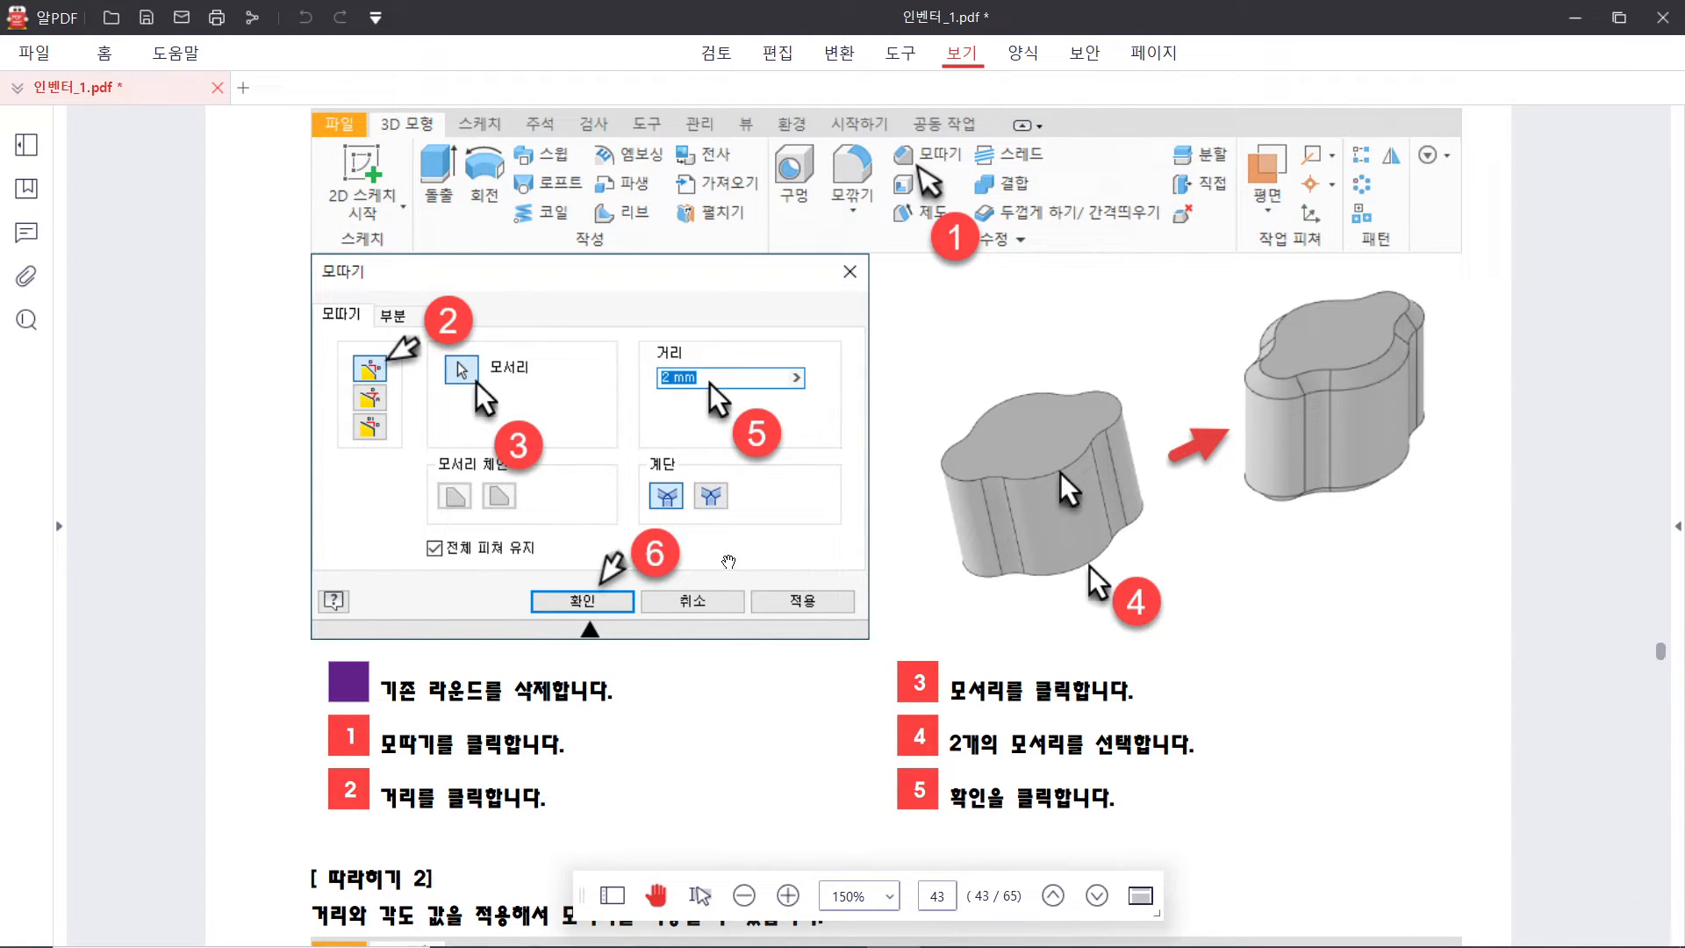
scroll(1001, 524, "down", 3)
scroll(1000, 524, "down", 12)
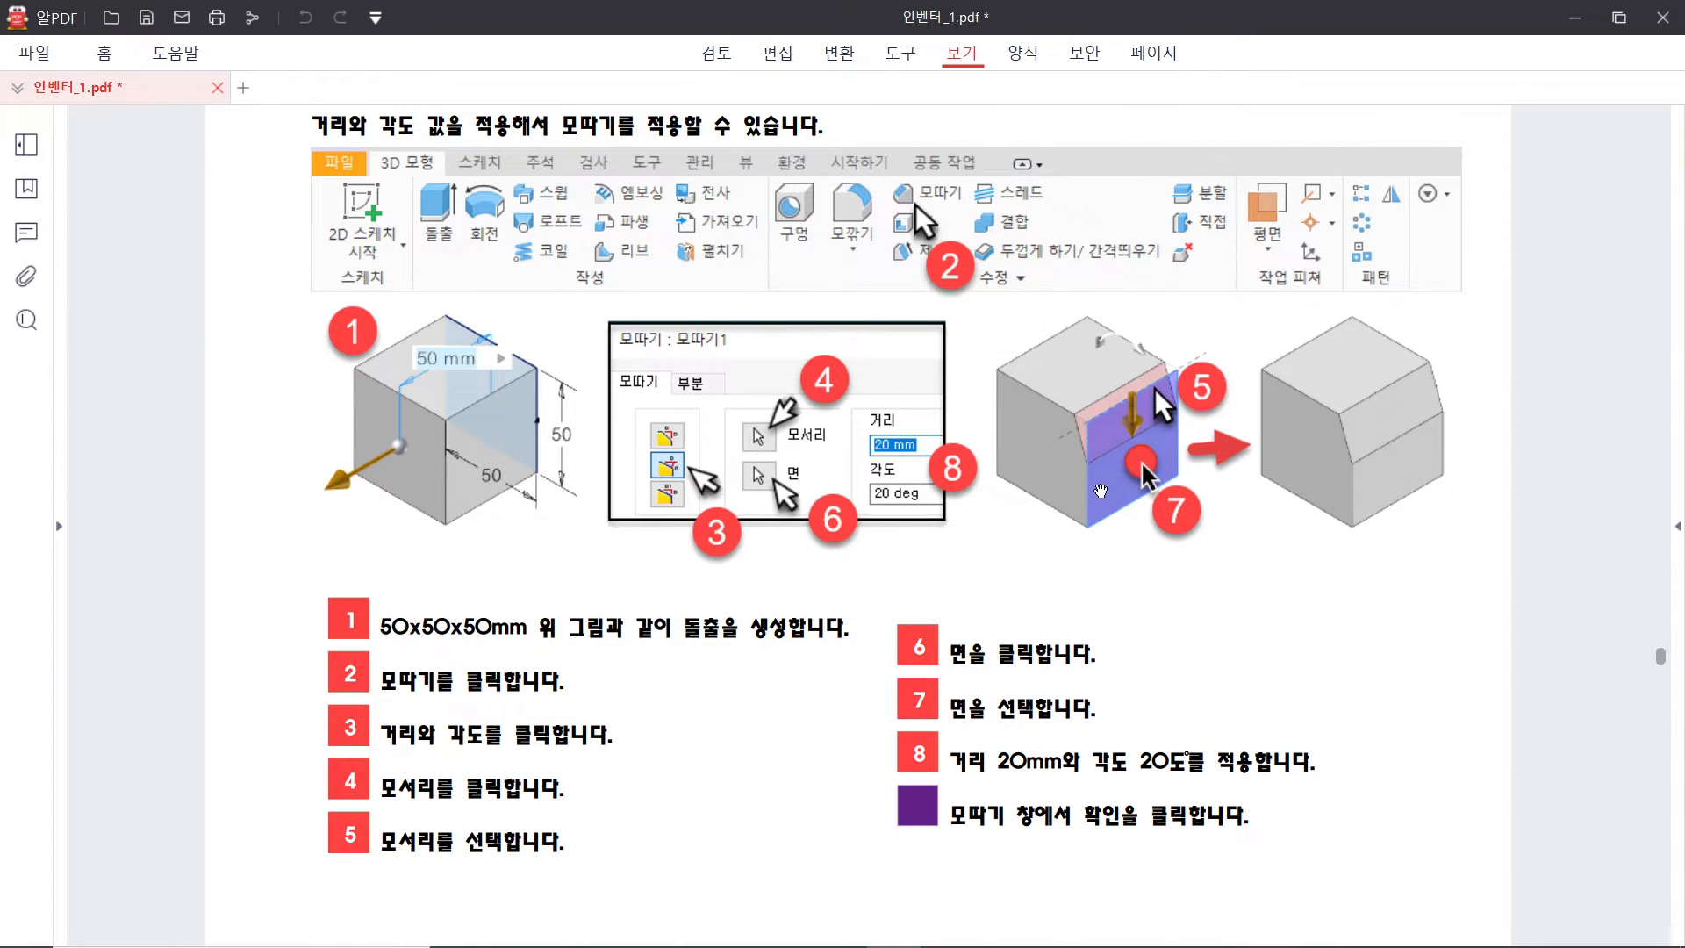
scroll(1106, 492, "up", 20)
scroll(1087, 601, "down", 20)
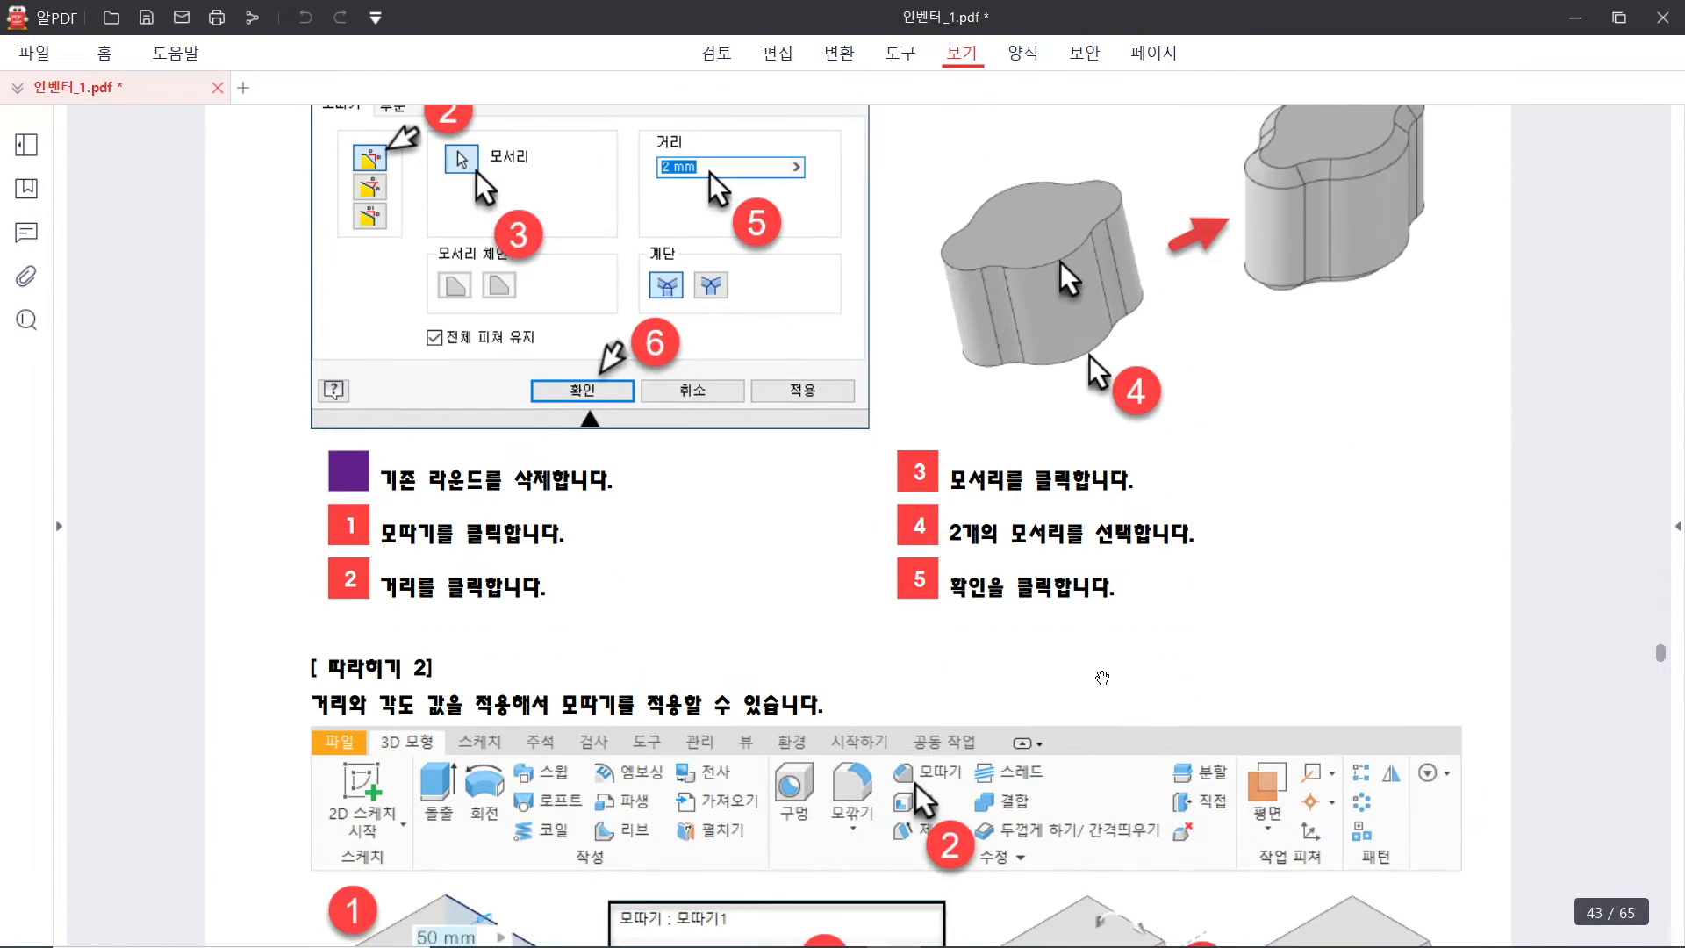
scroll(1061, 696, "down", 8)
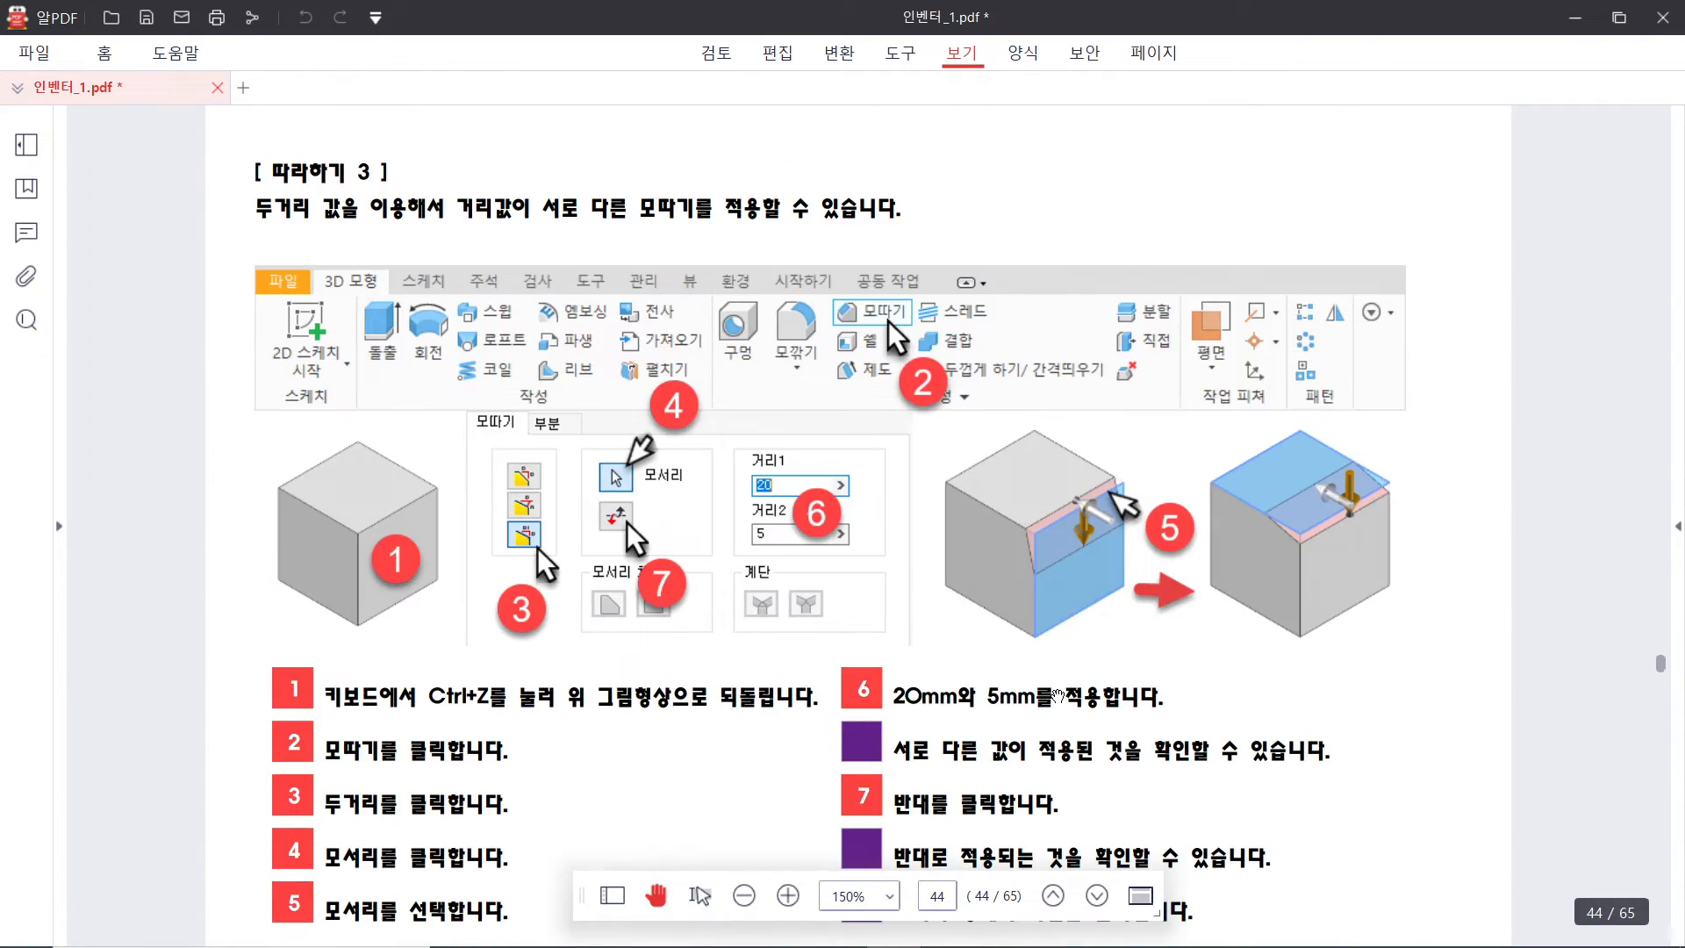
scroll(1051, 693, "down", 10)
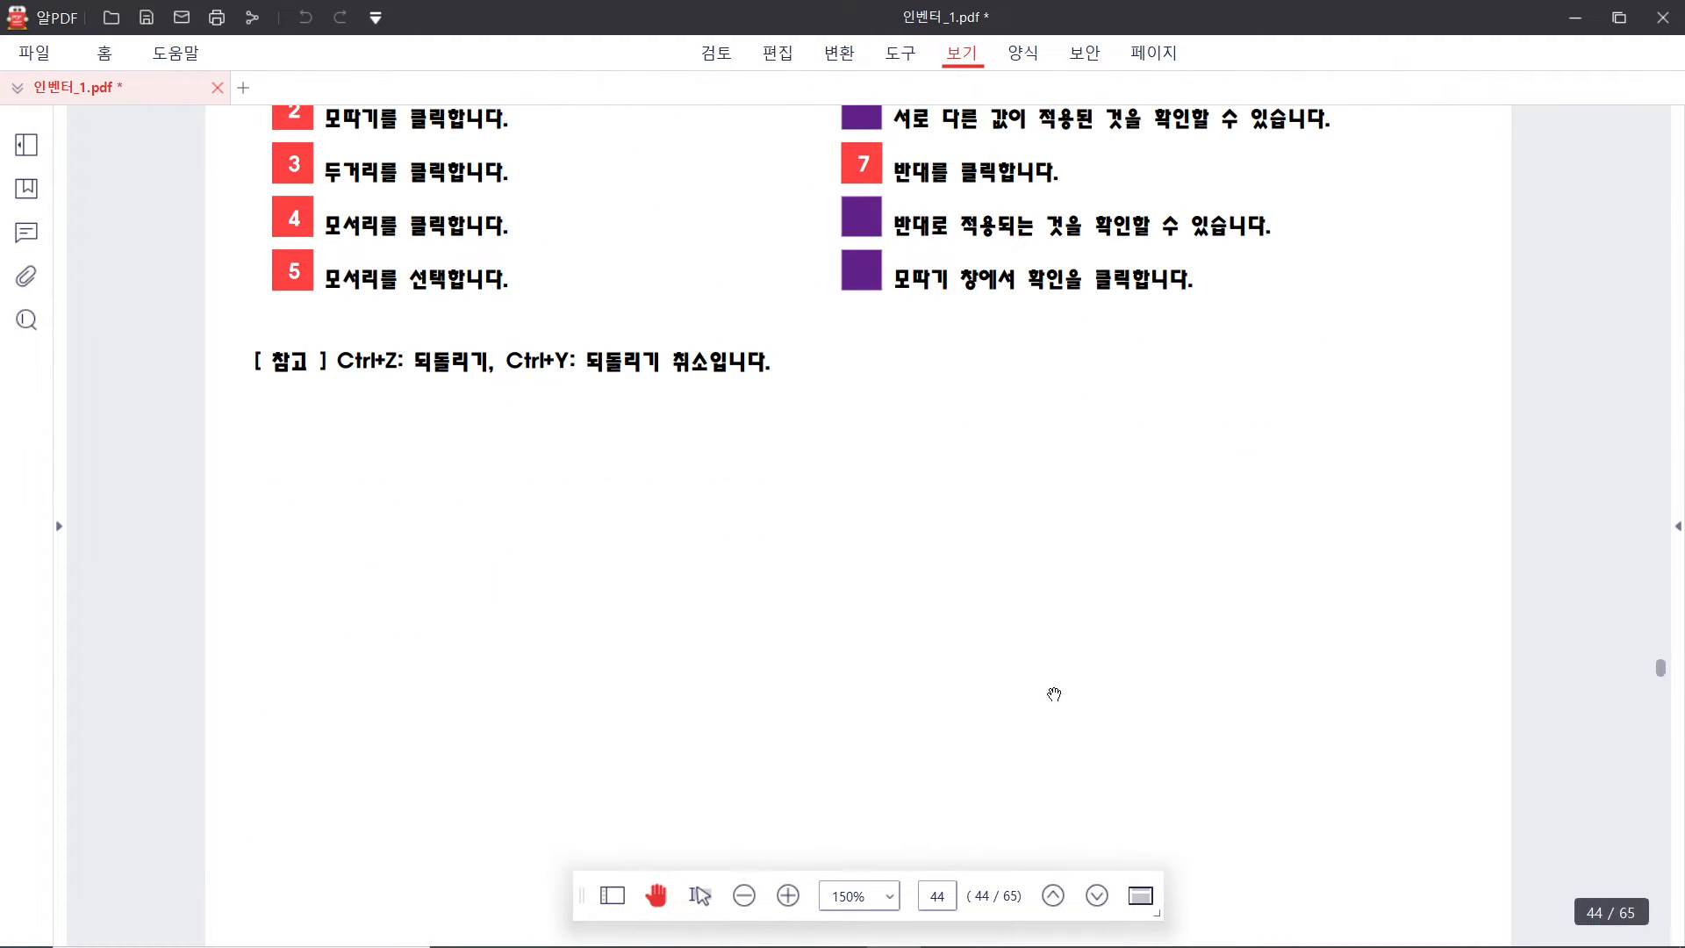
scroll(1052, 693, "up", 12)
scroll(1051, 690, "up", 16)
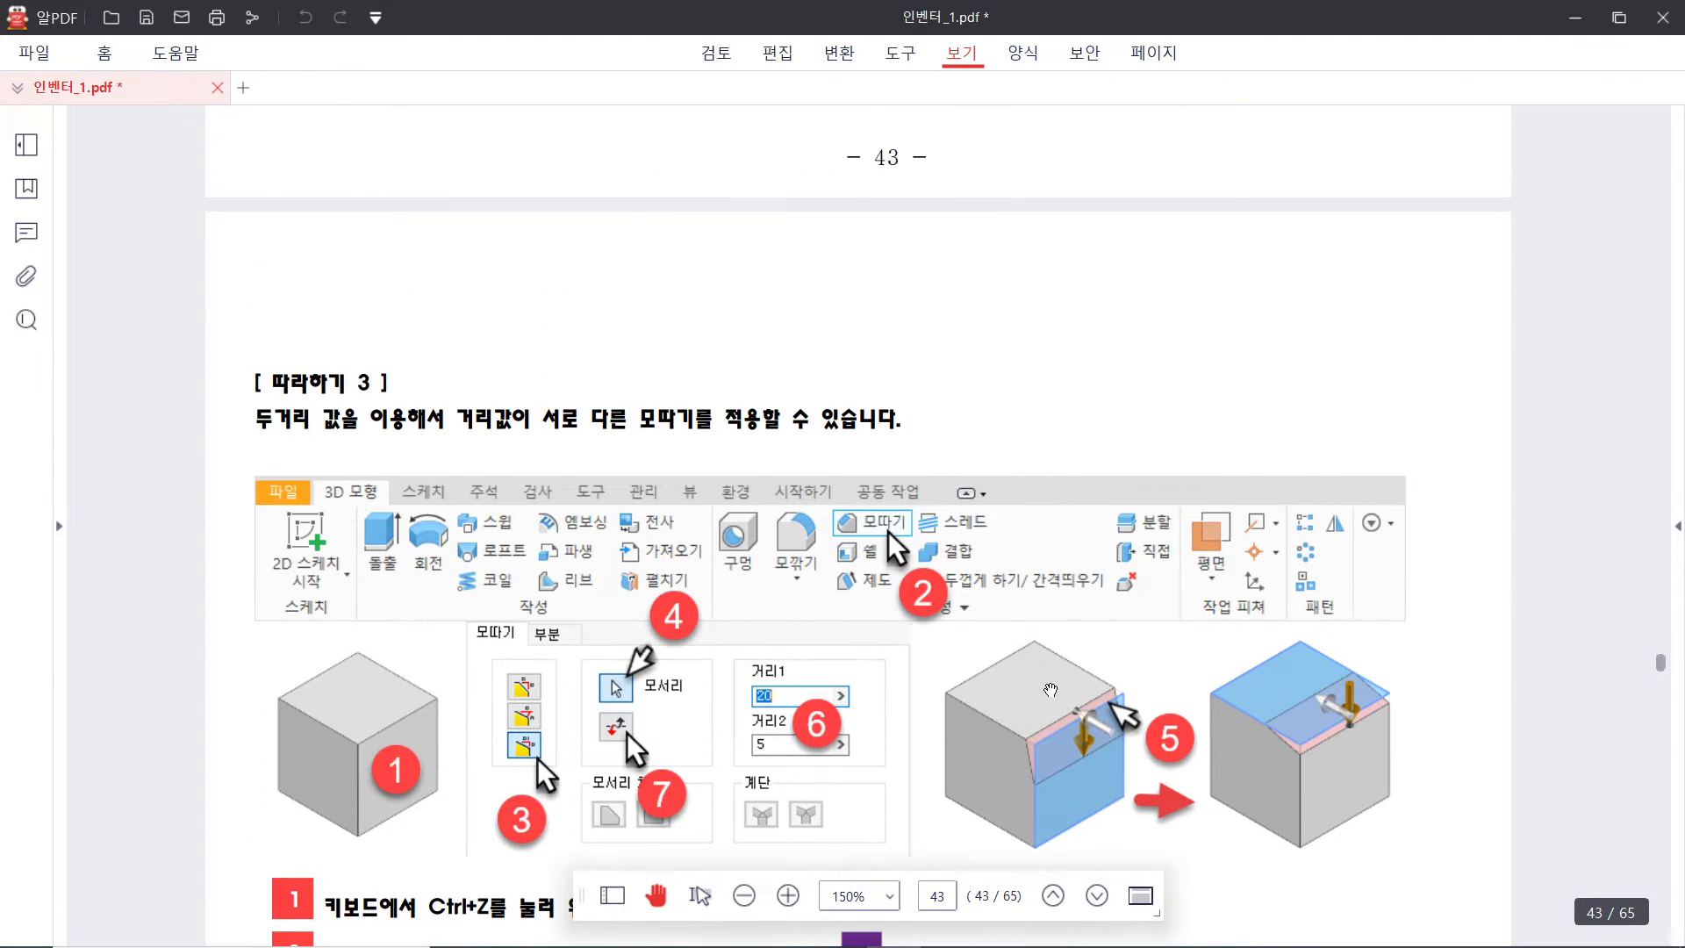
scroll(1032, 690, "up", 20)
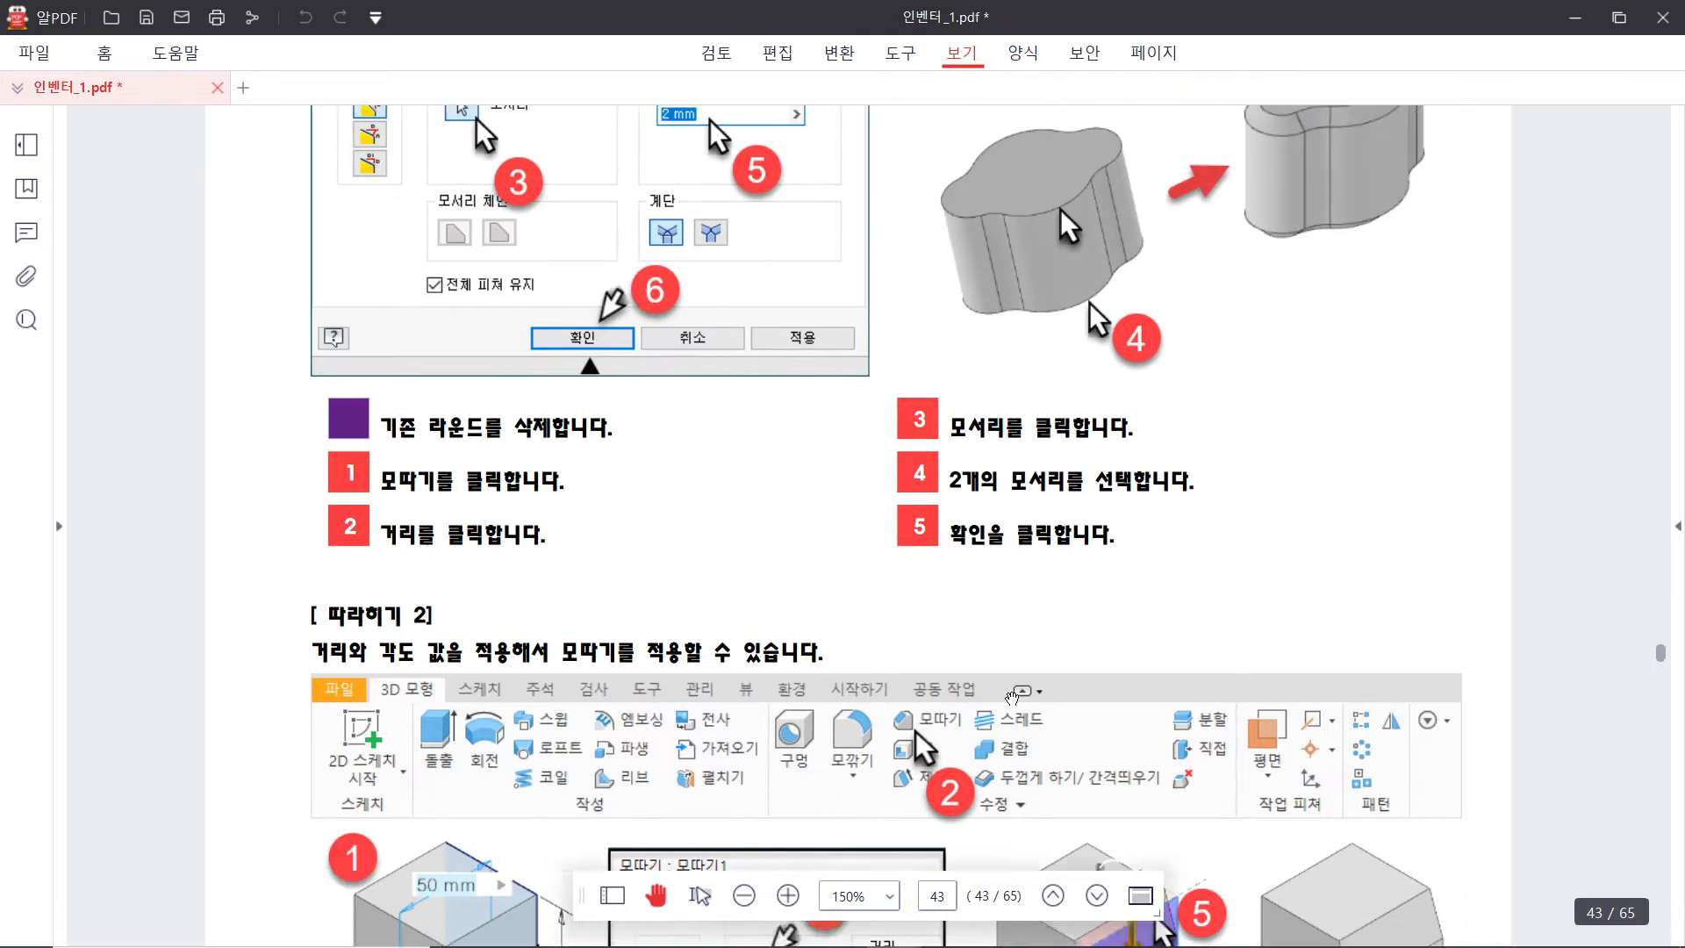
Examine the Chamfer dialog's type, edge chain, distance and setback options on page 42 and the distance-and-angle exercise on page 43
scroll(1012, 699, "up", 11)
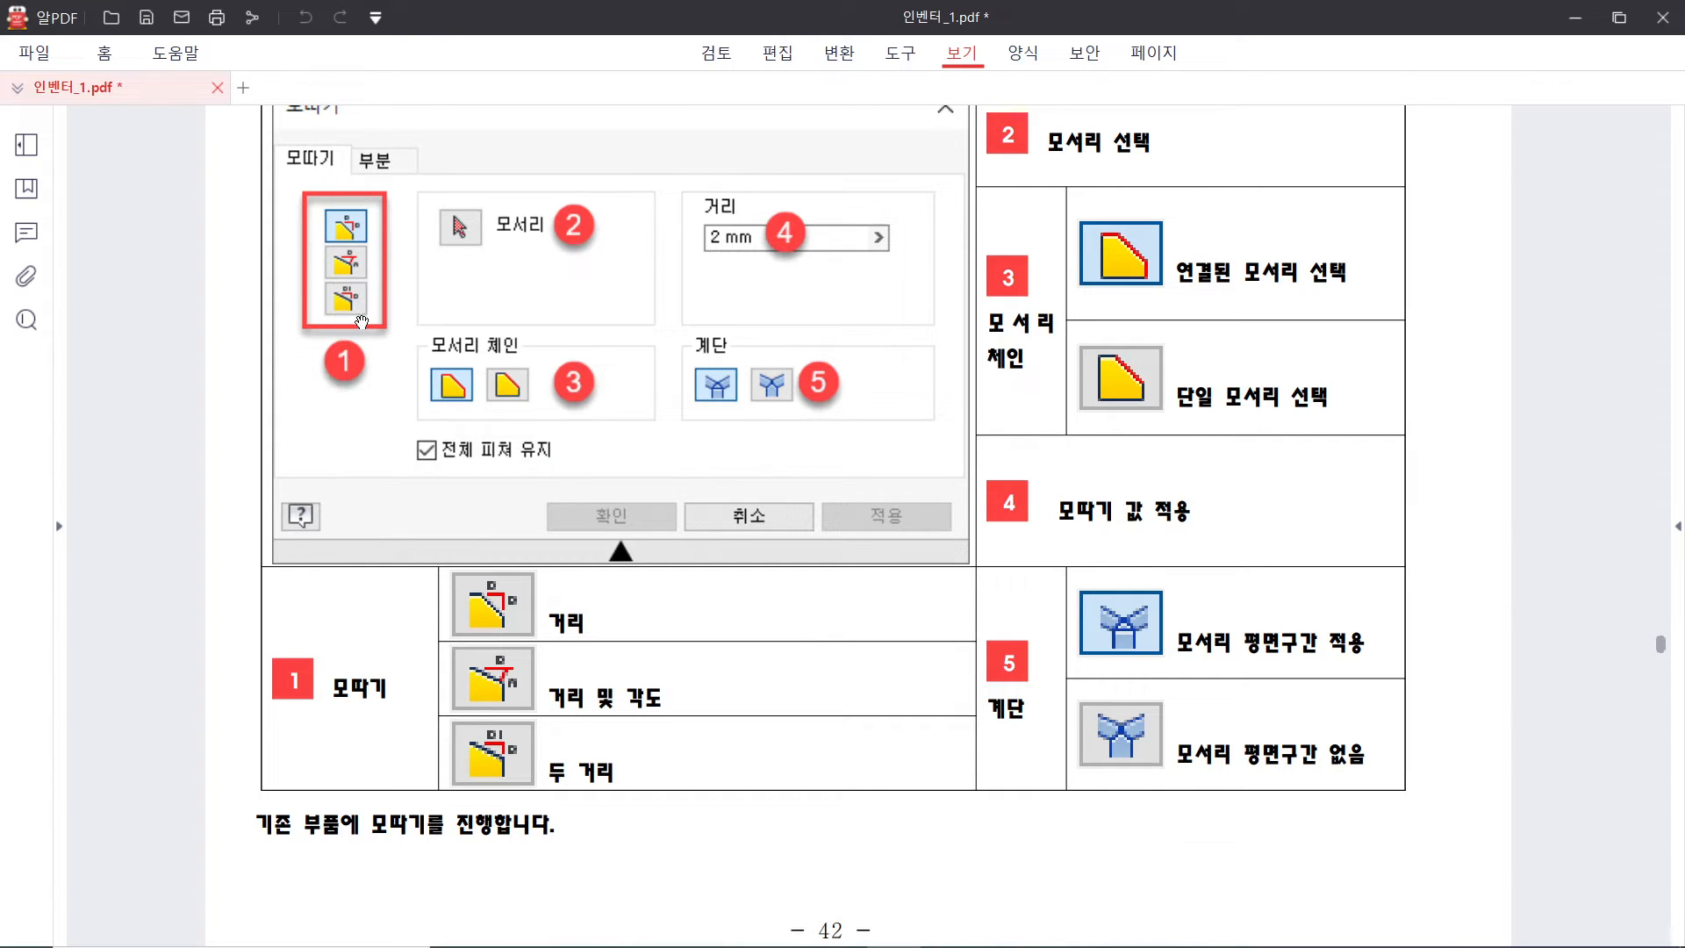
scroll(361, 322, "up", 2)
scroll(1213, 718, "down", 1)
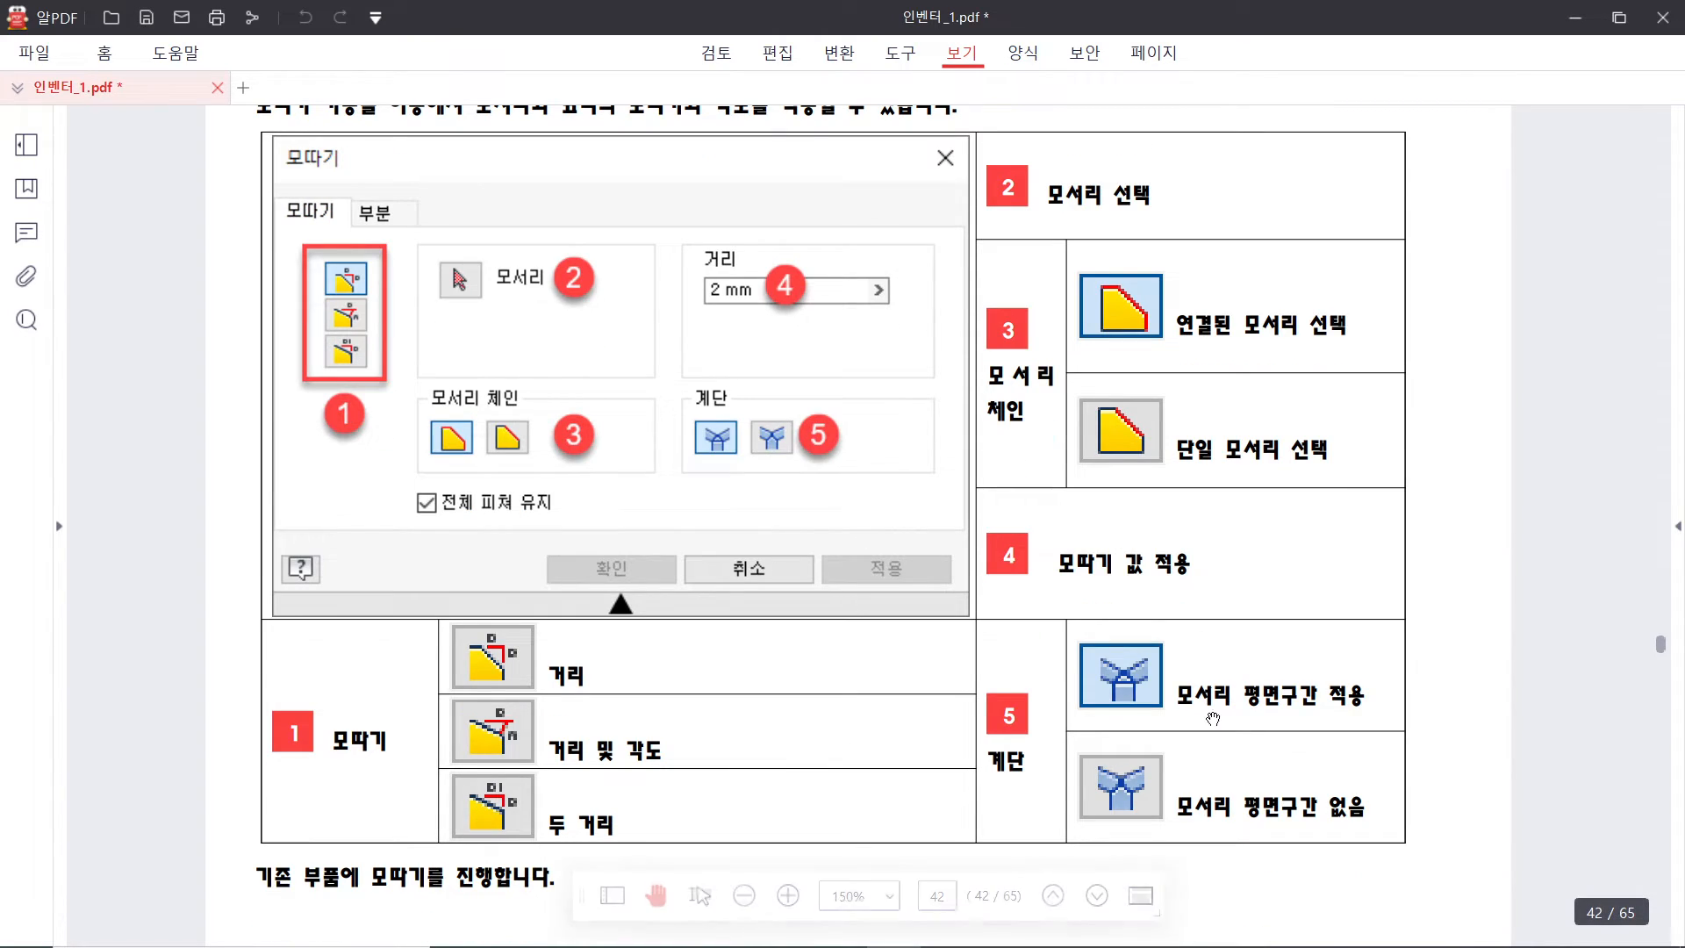
left_click(1139, 698)
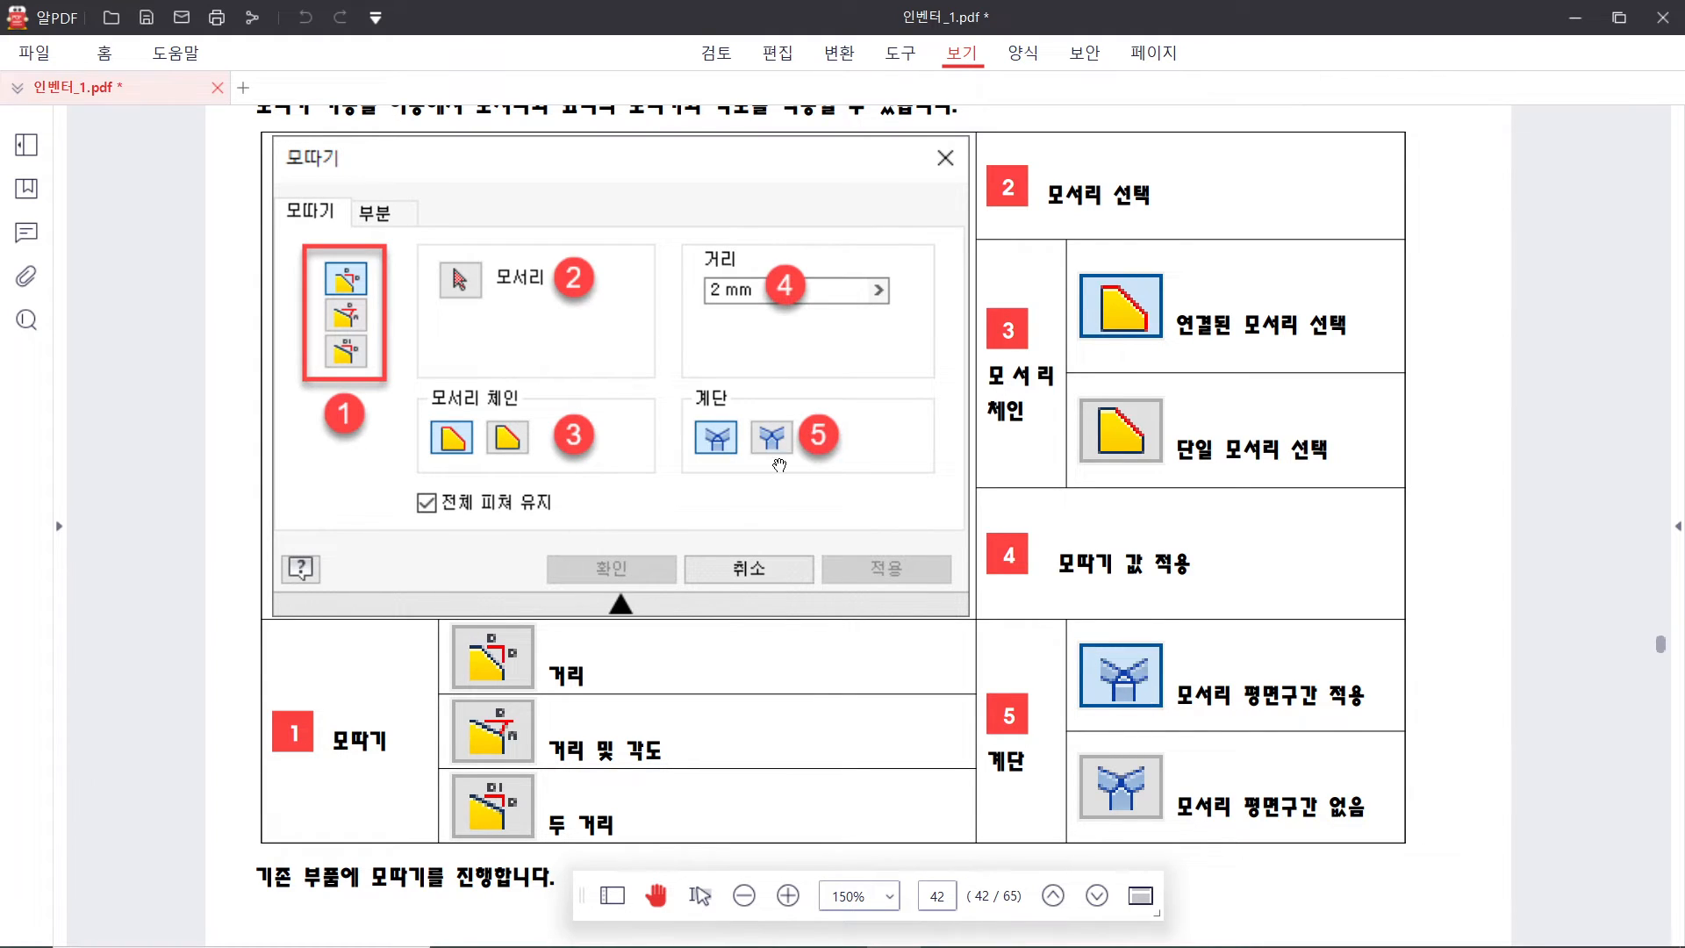
left_click(718, 446)
left_click(776, 447)
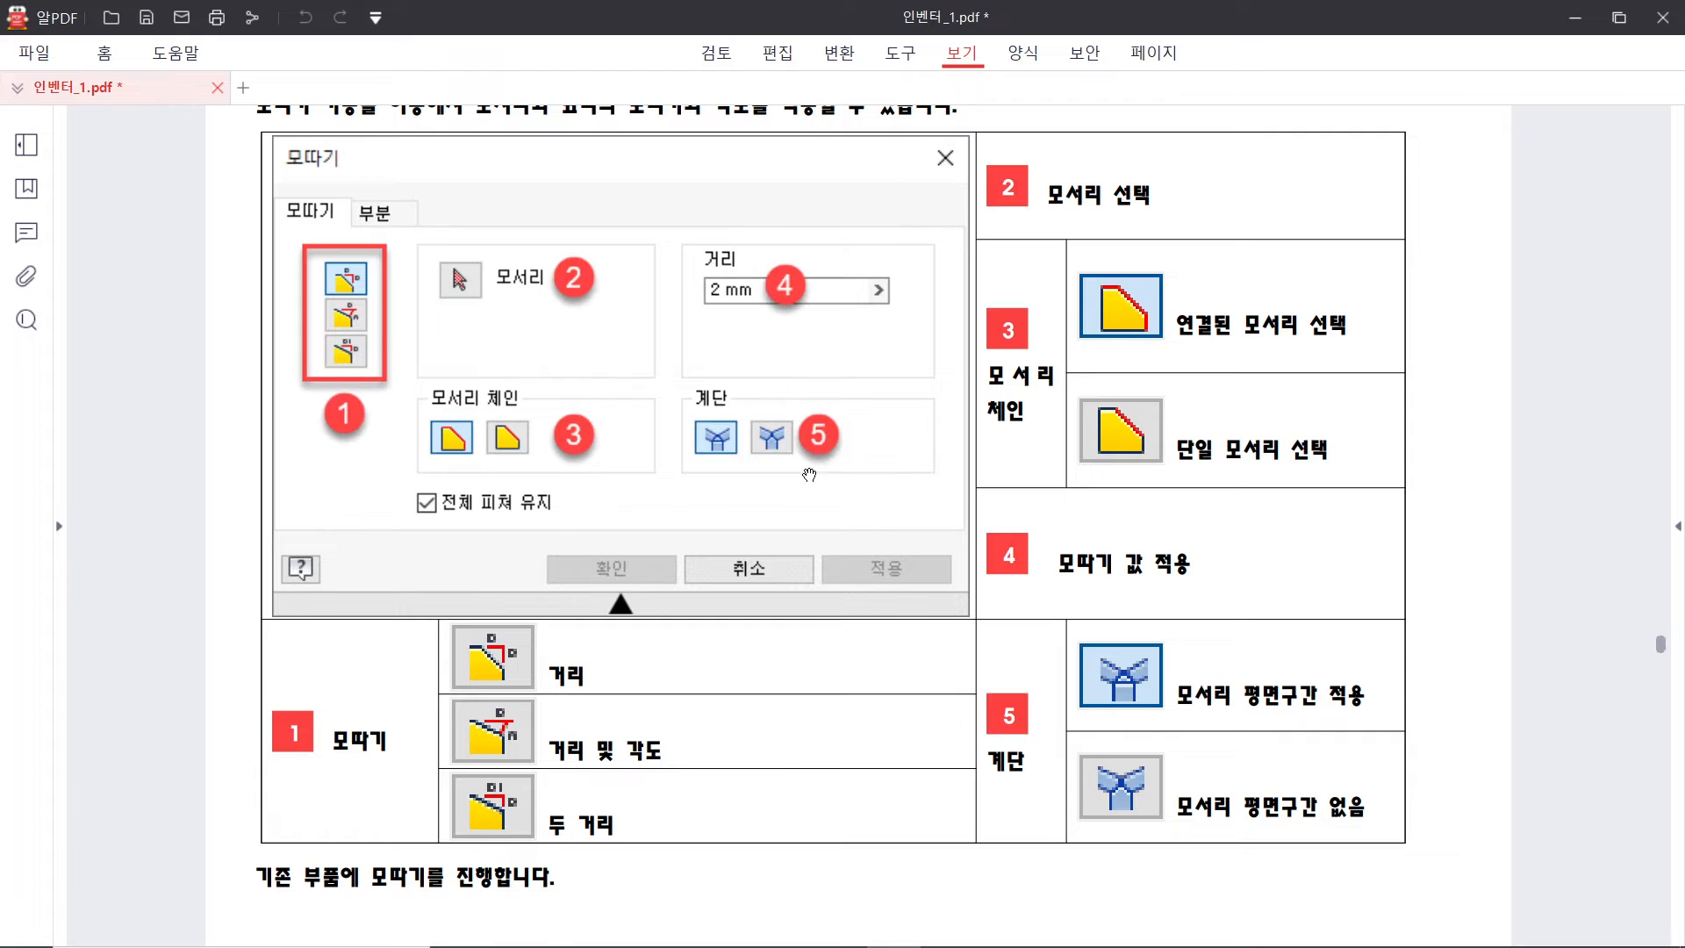
left_click(799, 482)
scroll(796, 475, "down", 10)
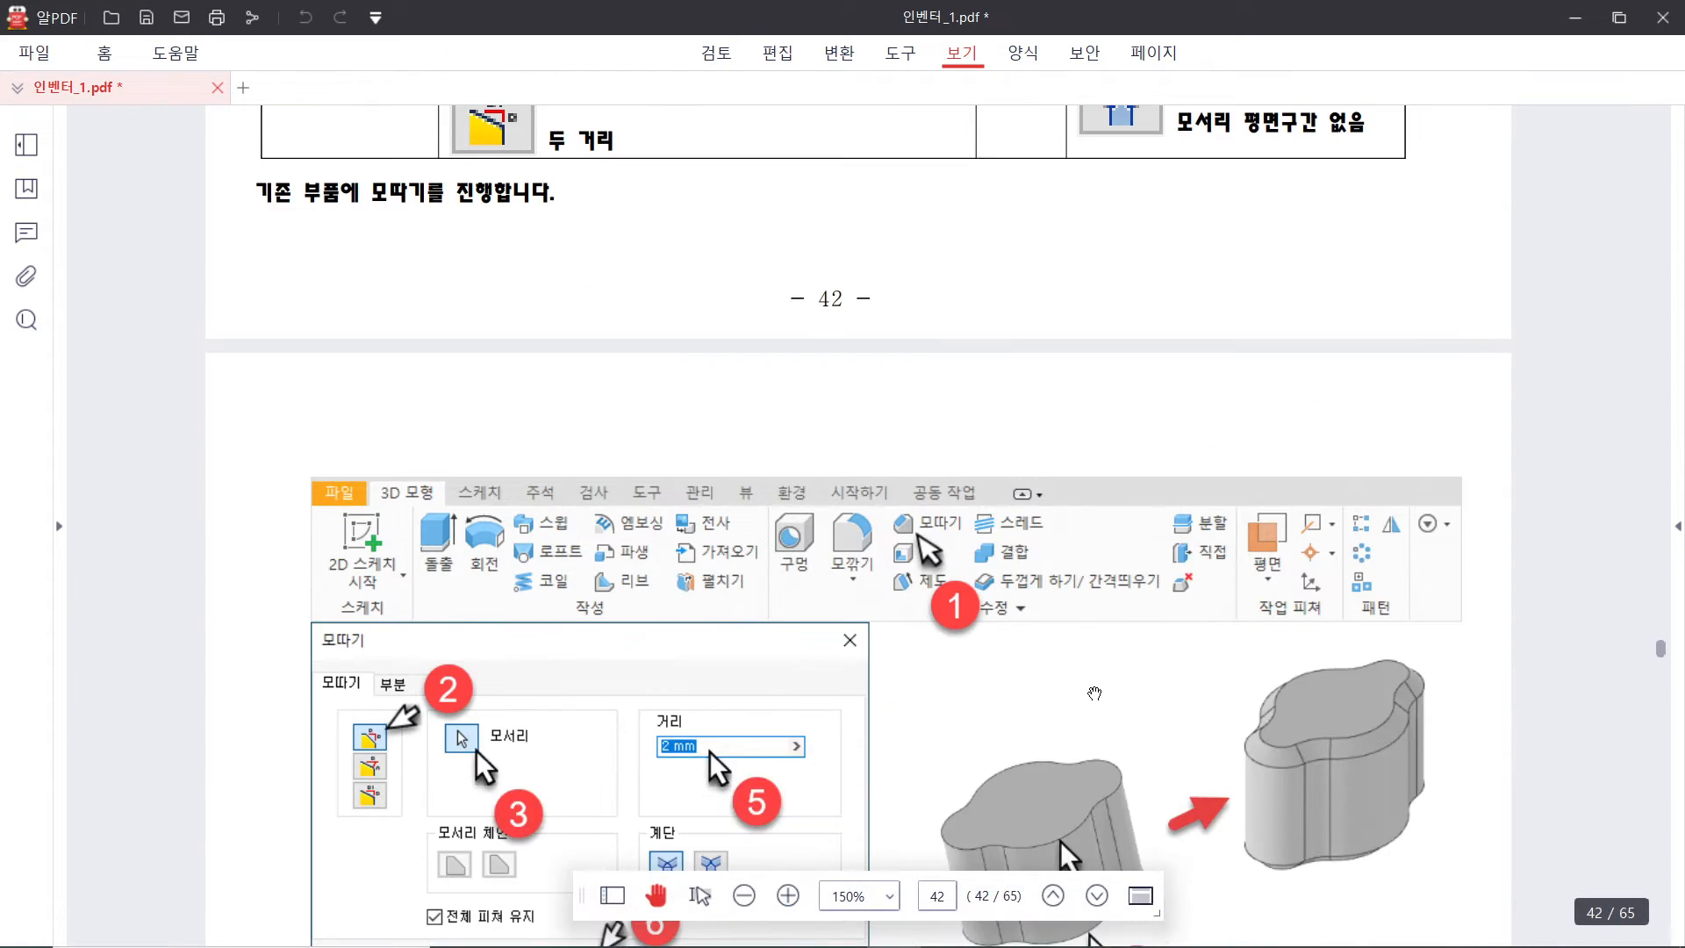
scroll(1094, 696, "down", 6)
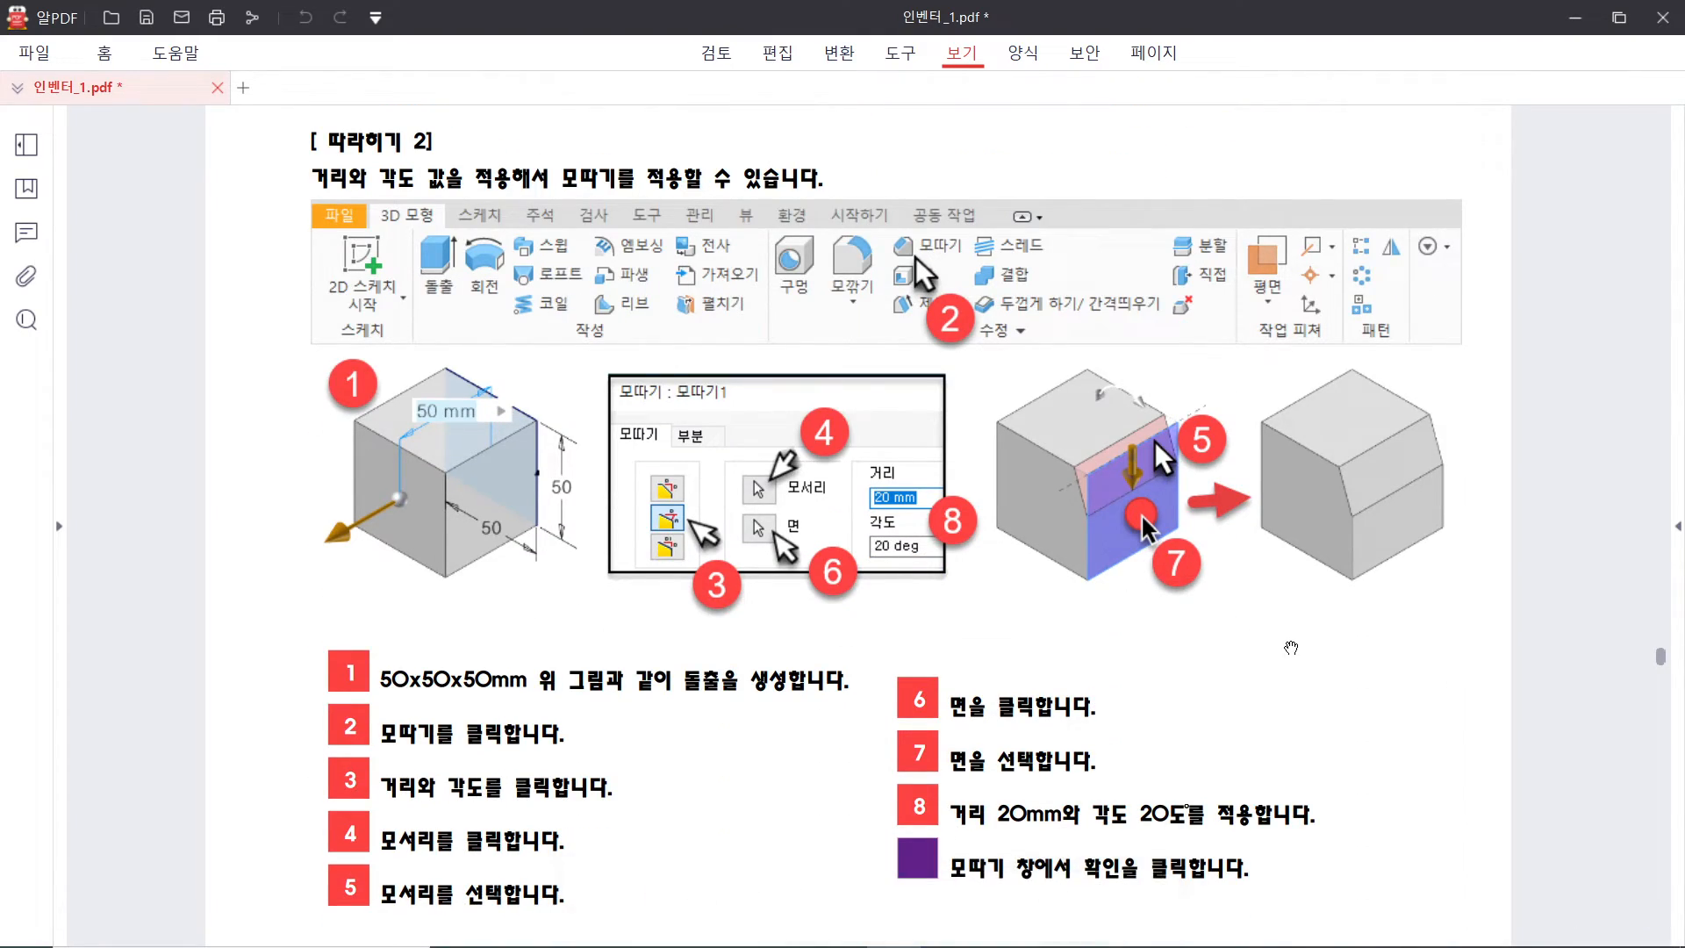
Move the PDF window out of the way, switch to Inventor and create a new part from the Standard (mm).ipt template
left_click_drag(1140, 11, 1684, 11)
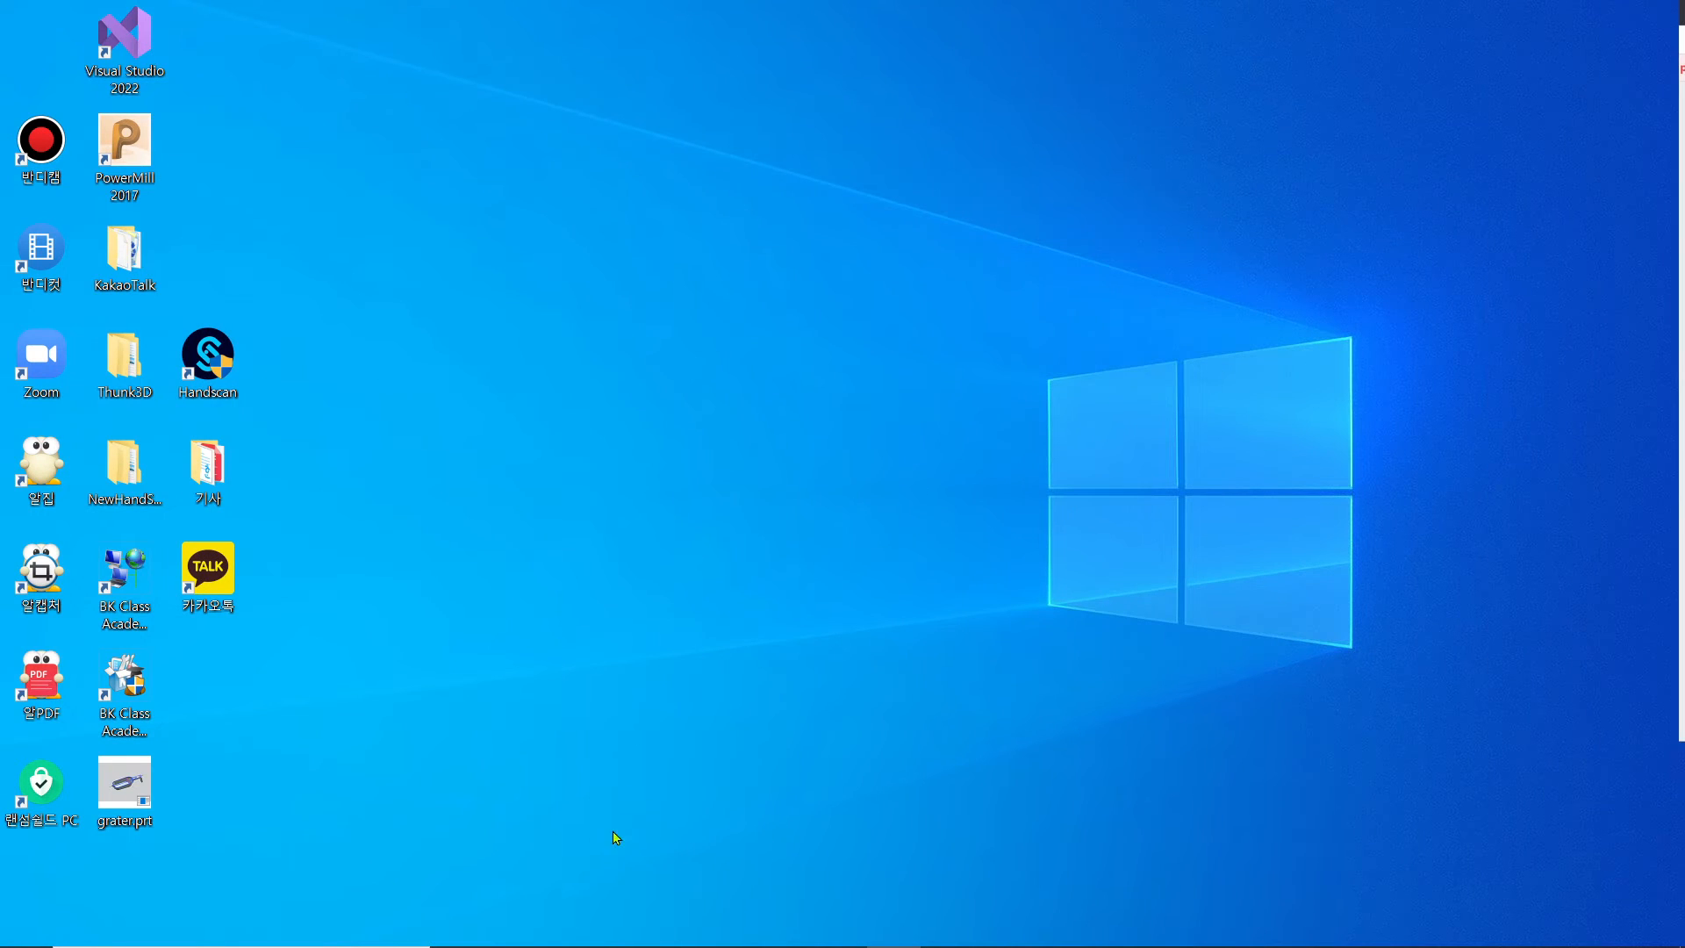
left_click(802, 942)
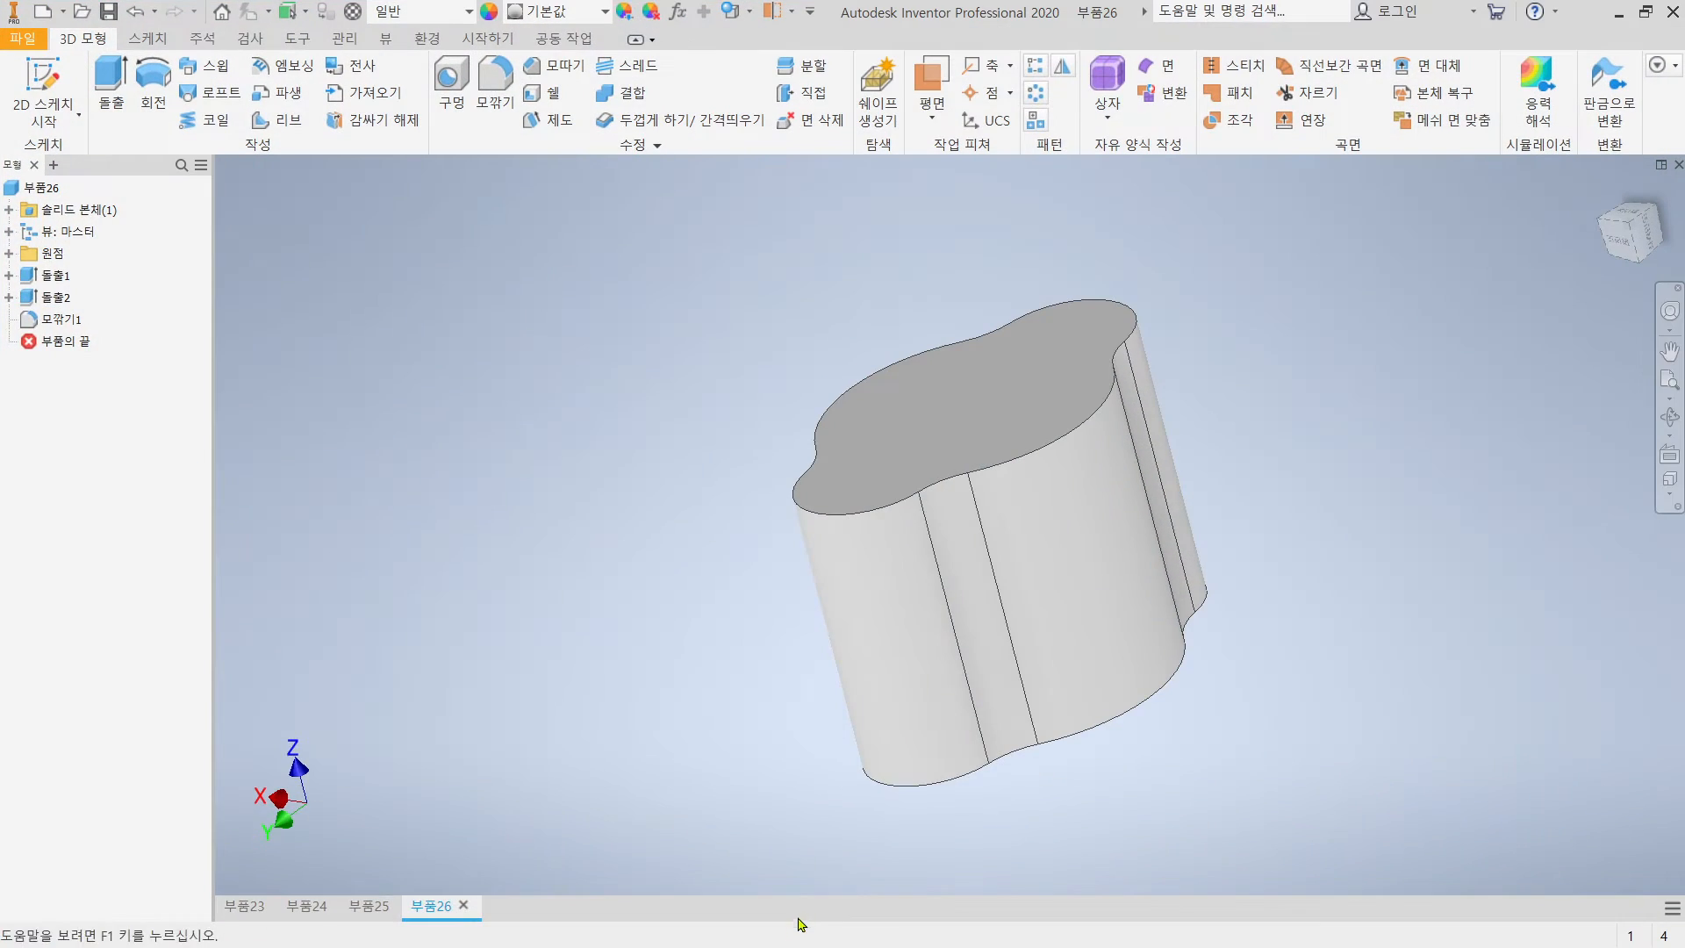
left_click(40, 17)
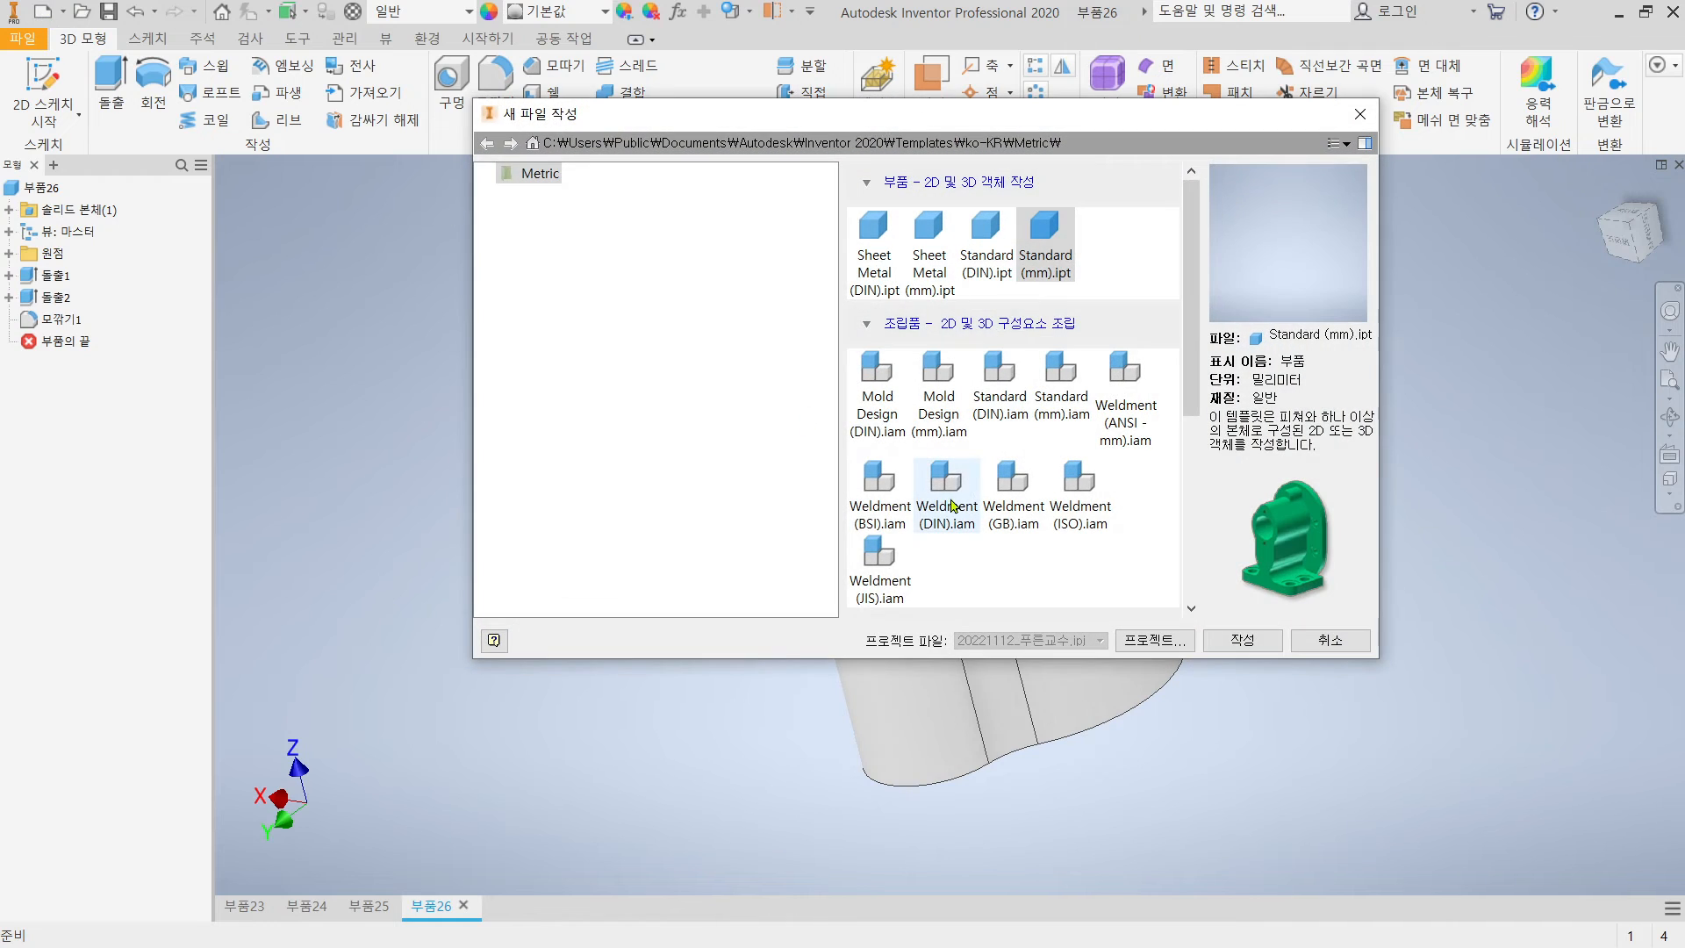
double_click(1049, 259)
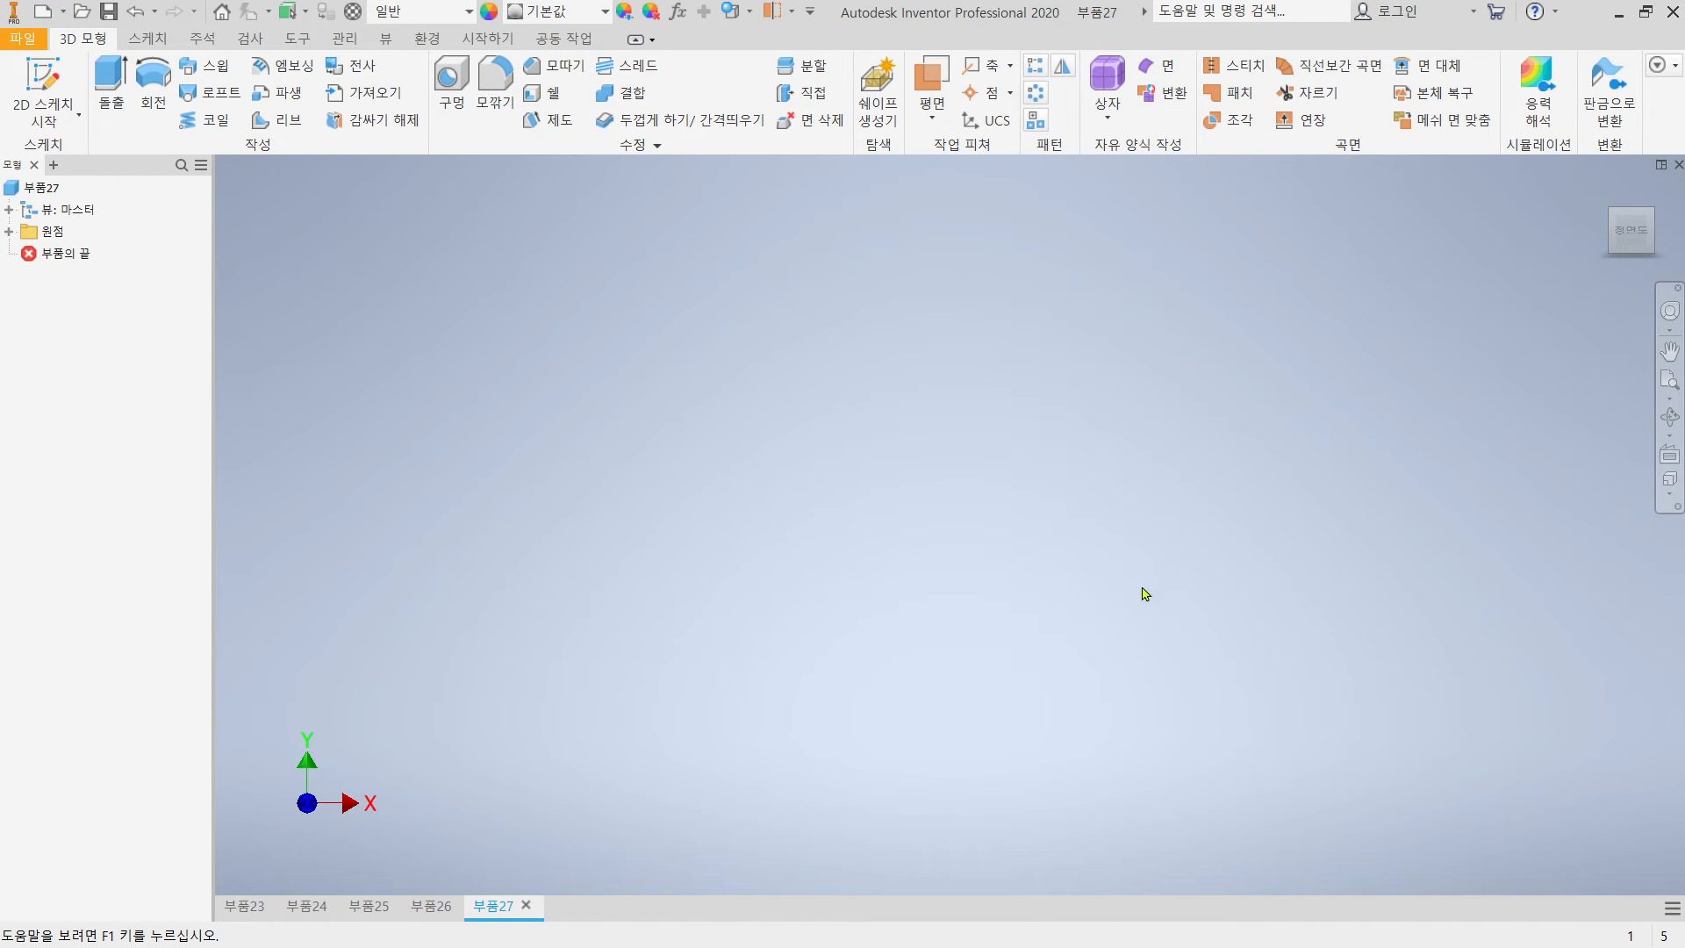
left_click(50, 85)
left_click(1074, 404)
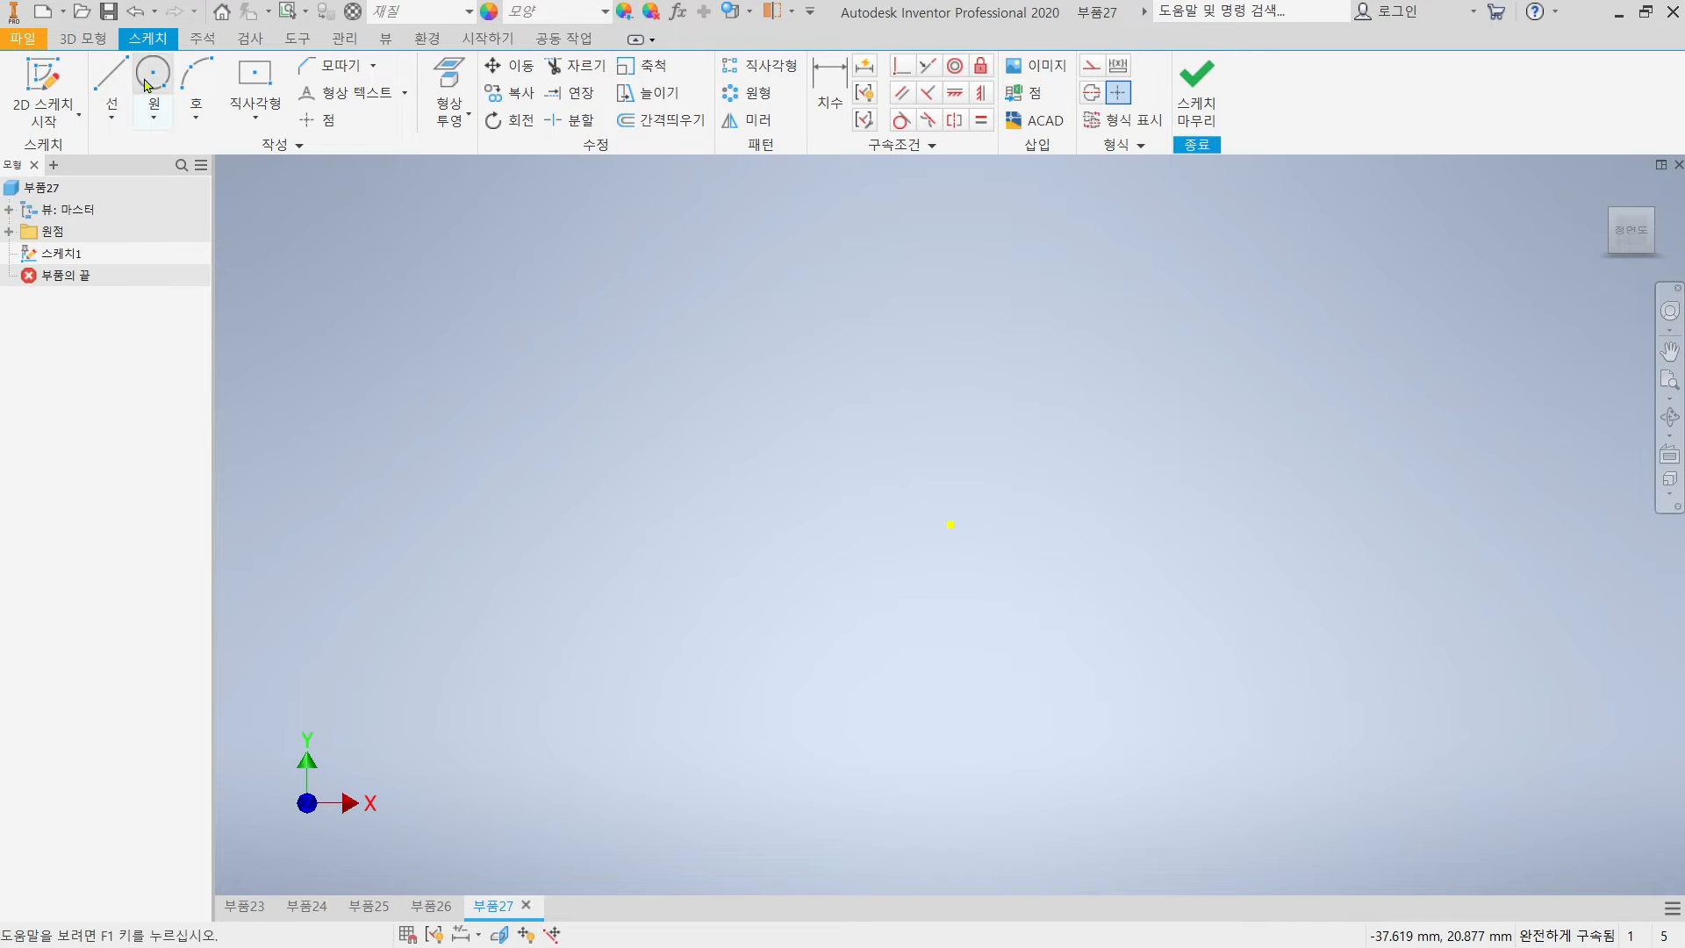
left_click(49, 88)
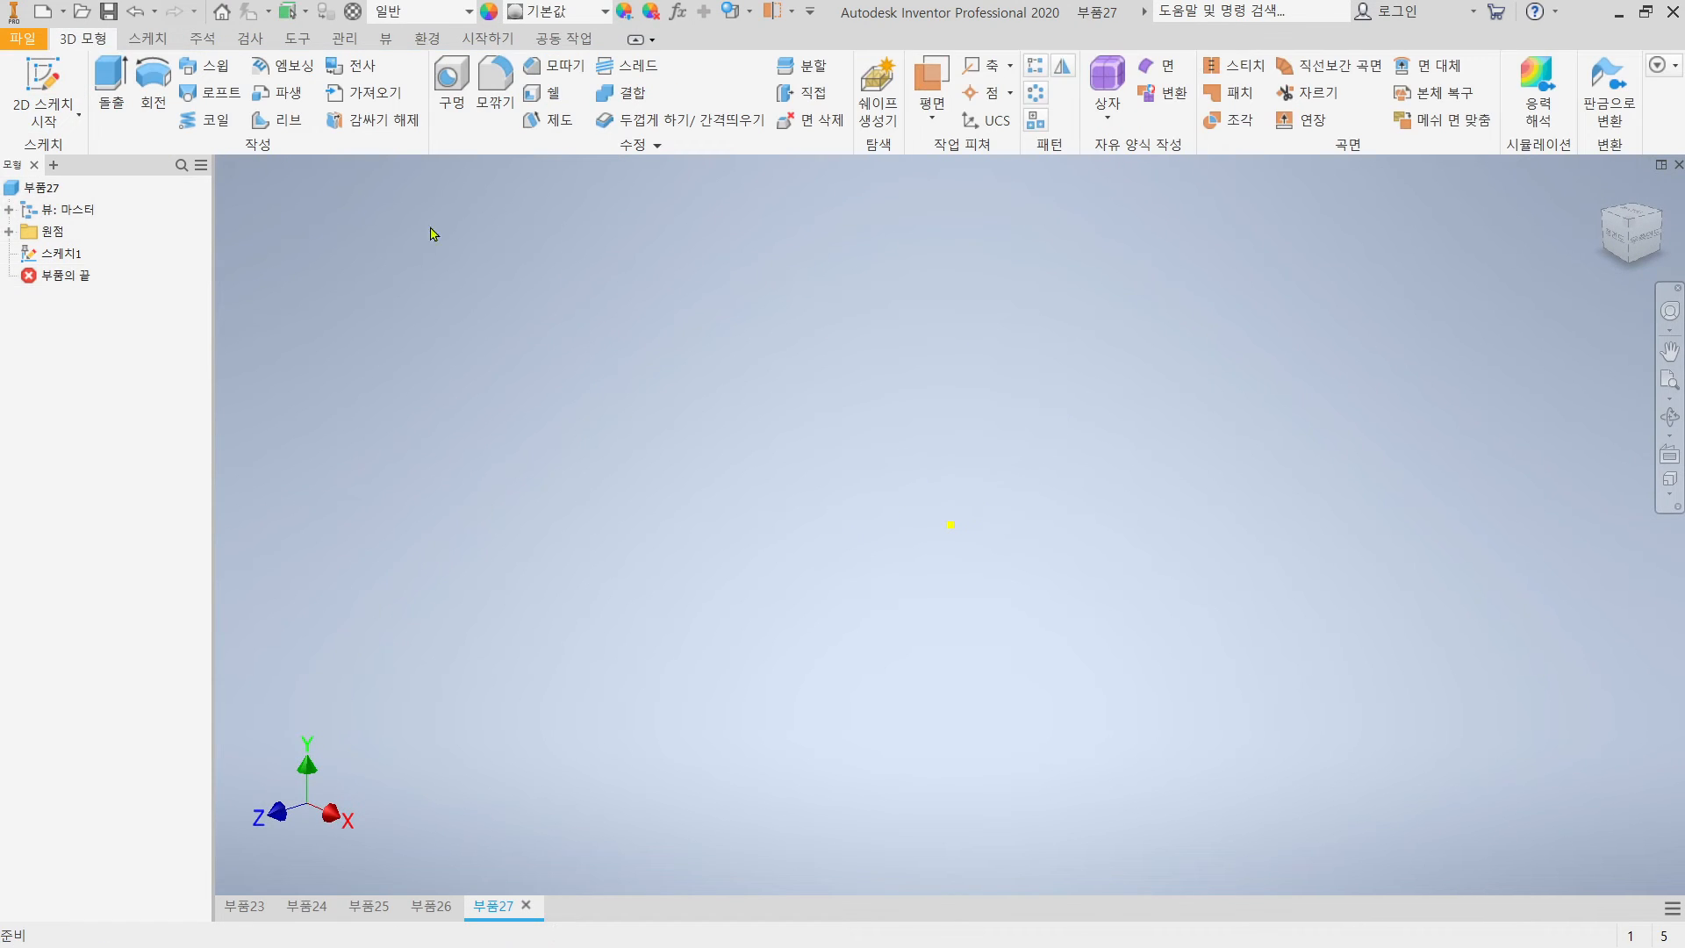
Start a sketch on the XY plane and draw a 50 x 50 mm center rectangle on the origin
left_click(44, 88)
left_click(1006, 368)
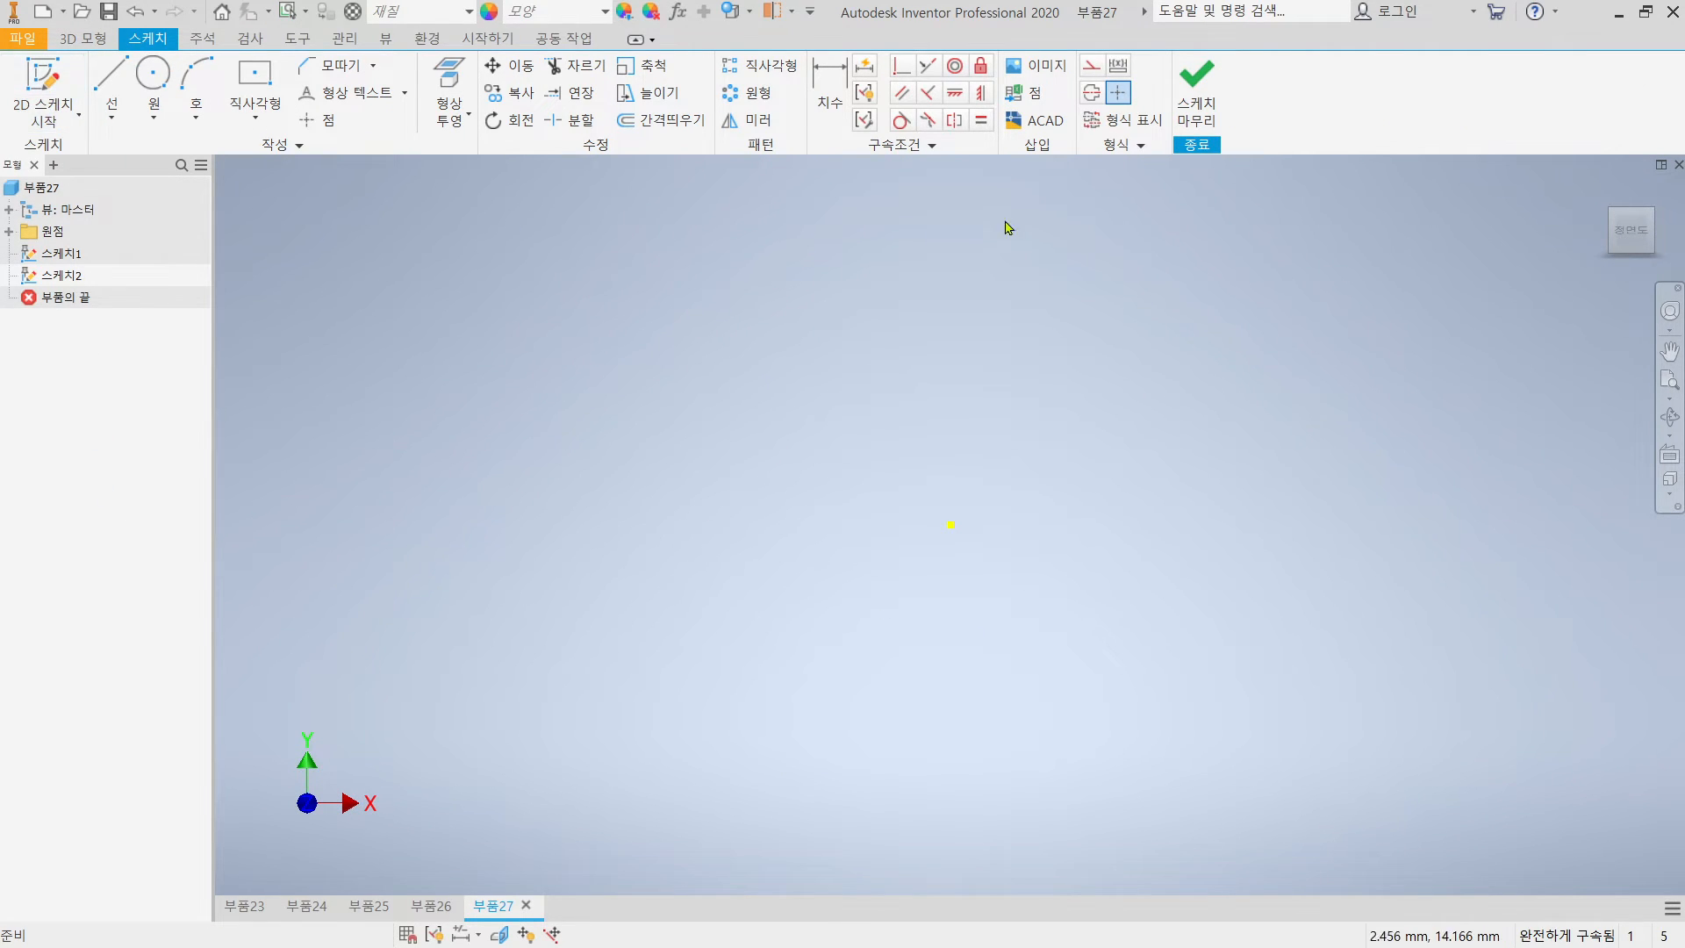
left_click(260, 109)
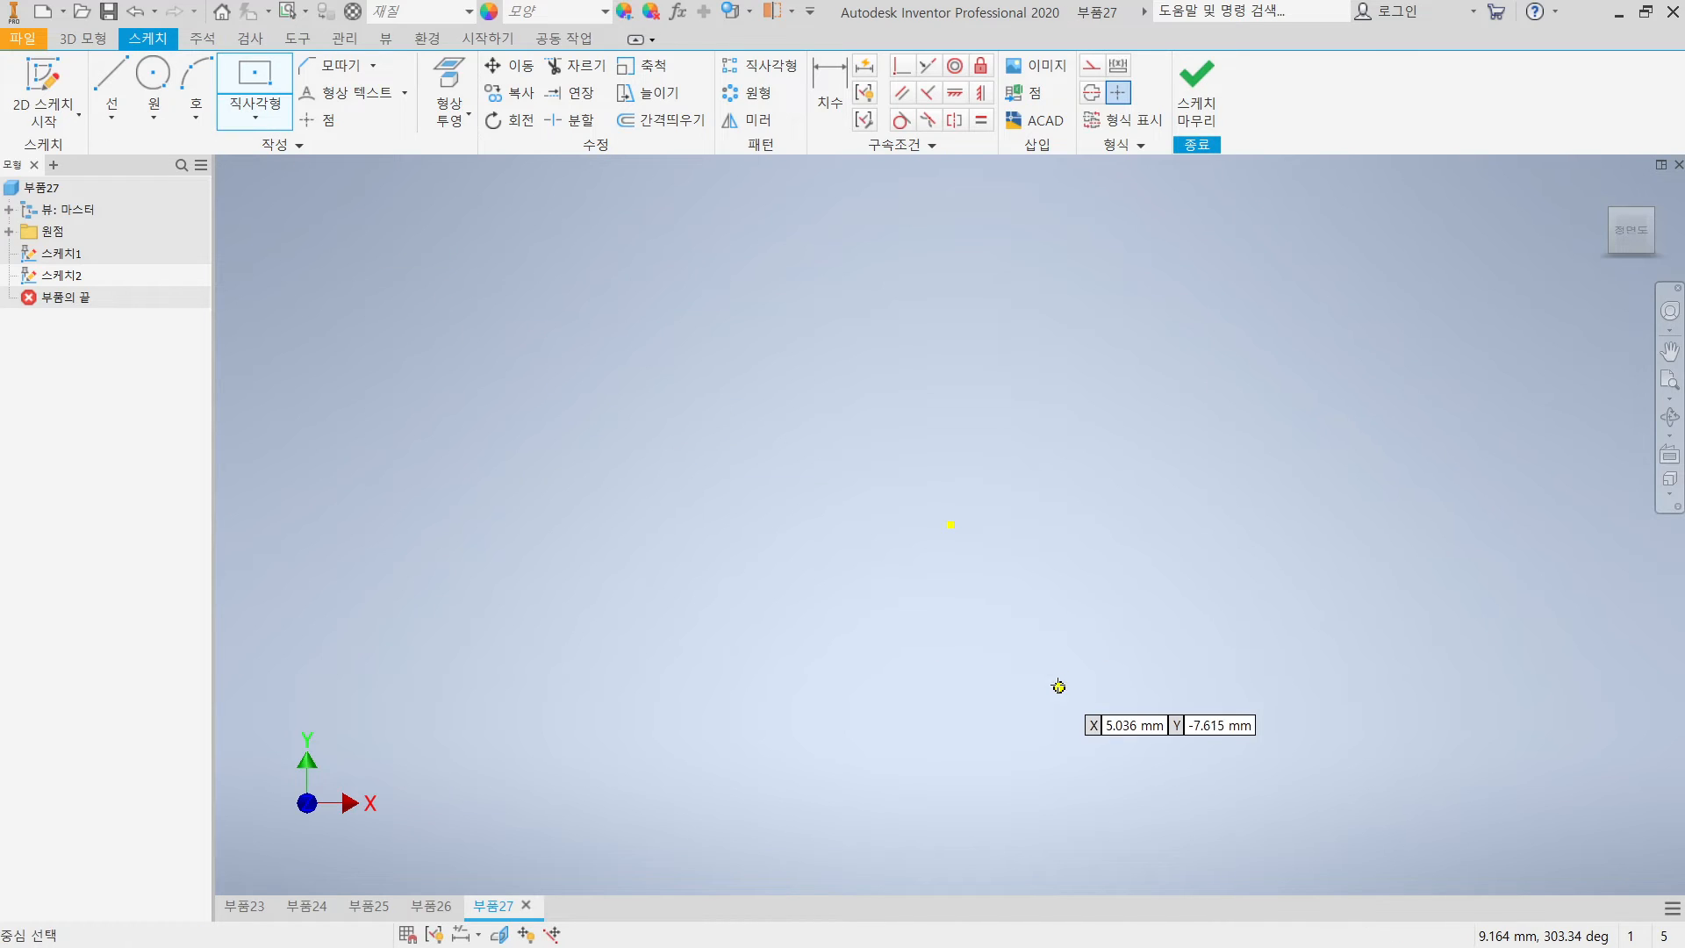
left_click(952, 524)
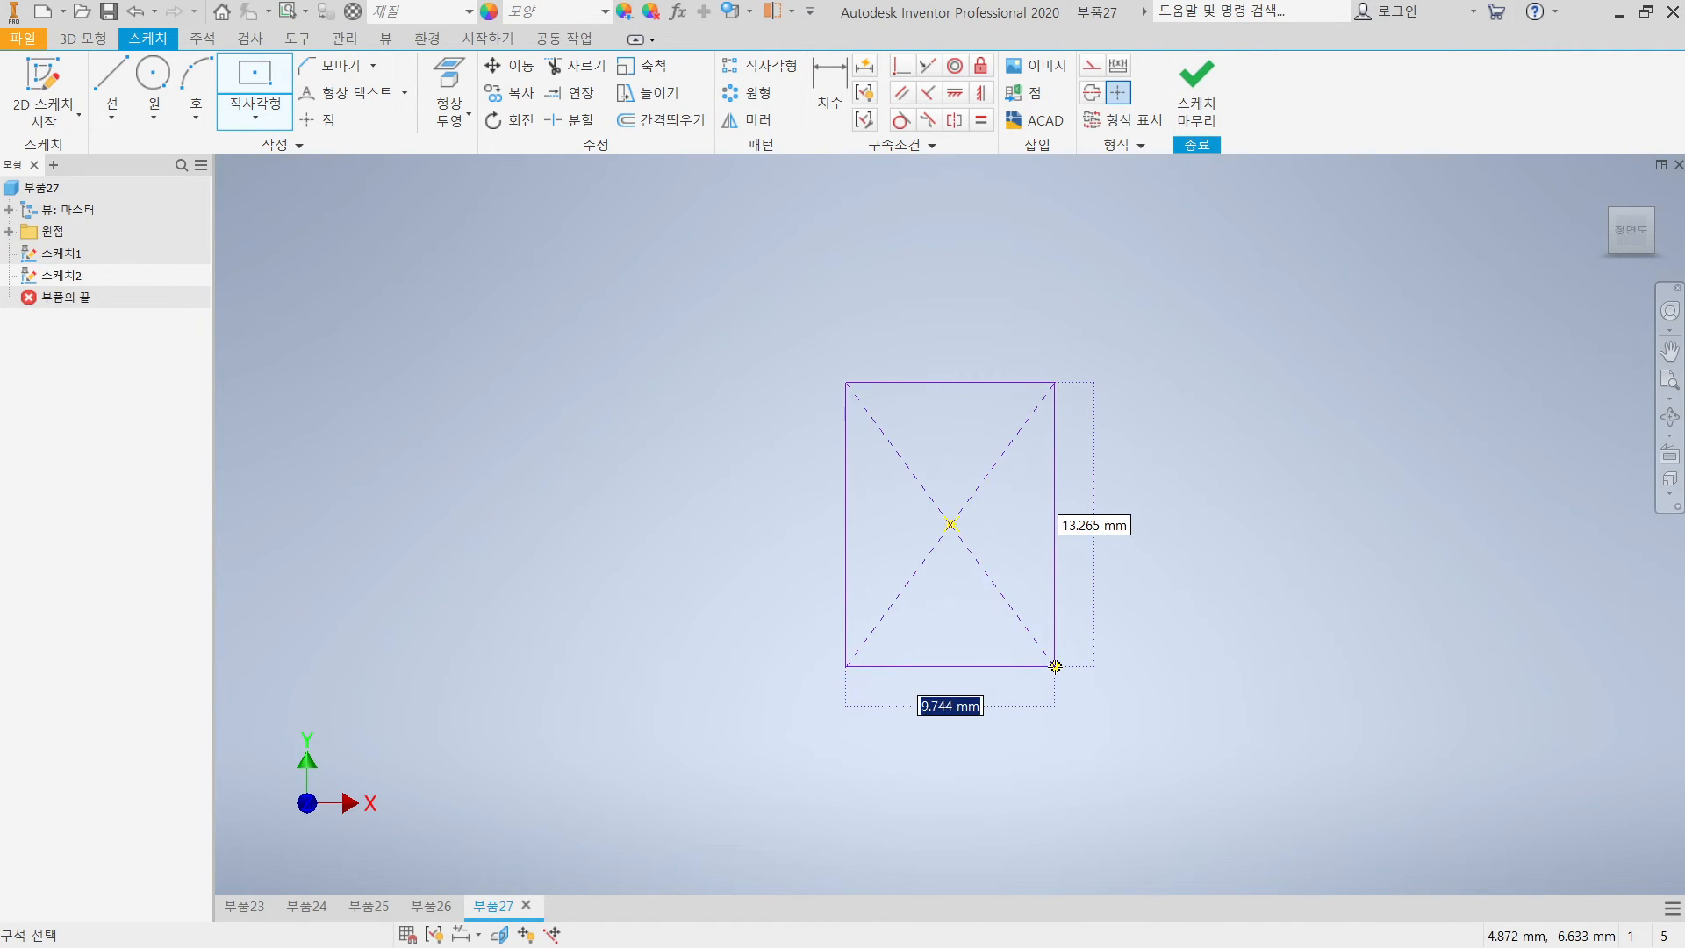
type("50")
key("Tab")
type("50")
key("Tab")
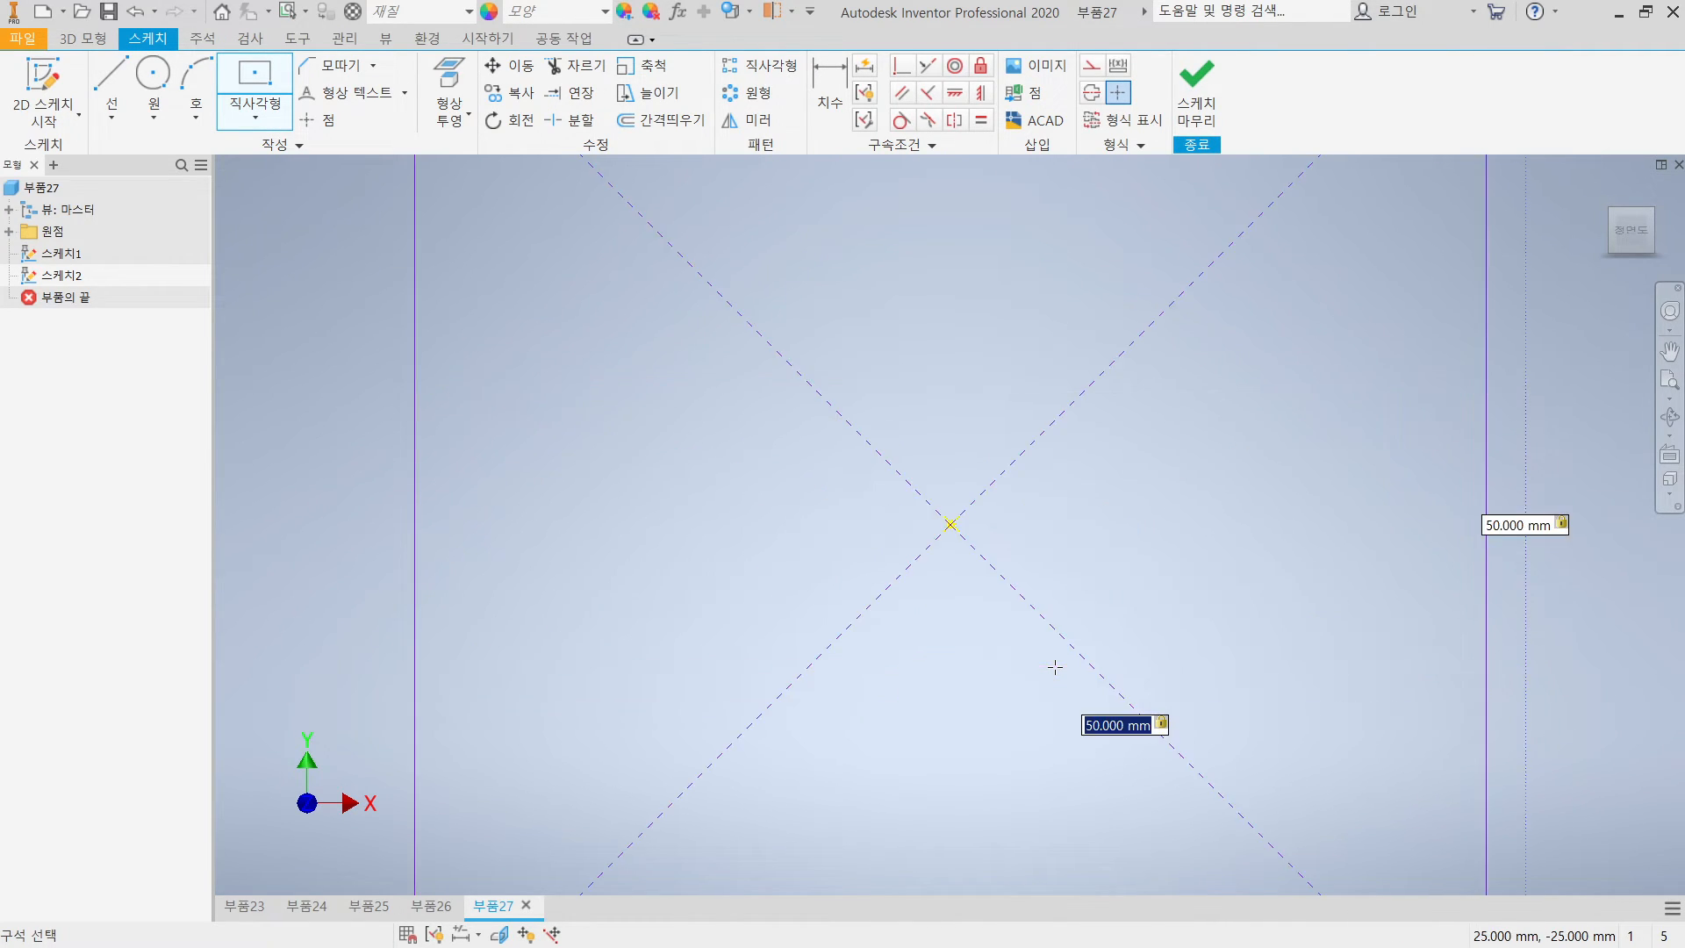
key("Return")
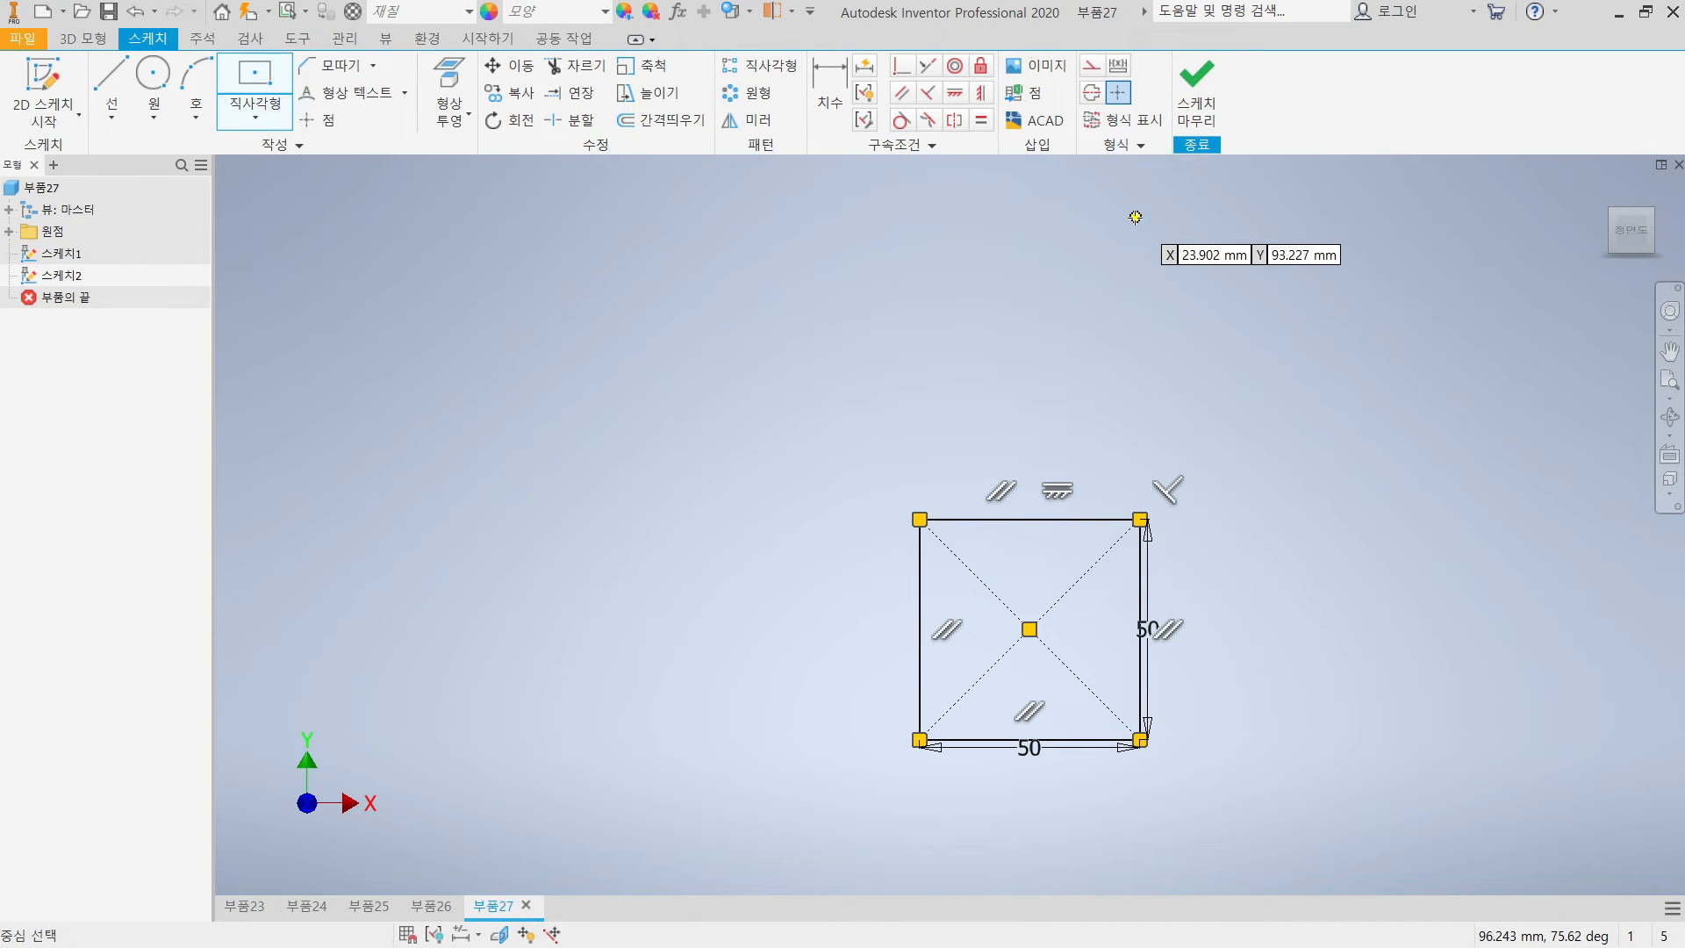
Finish the sketch and extrude the square profile 50 mm into a cube
key("s")
scroll(970, 422, "down", 5)
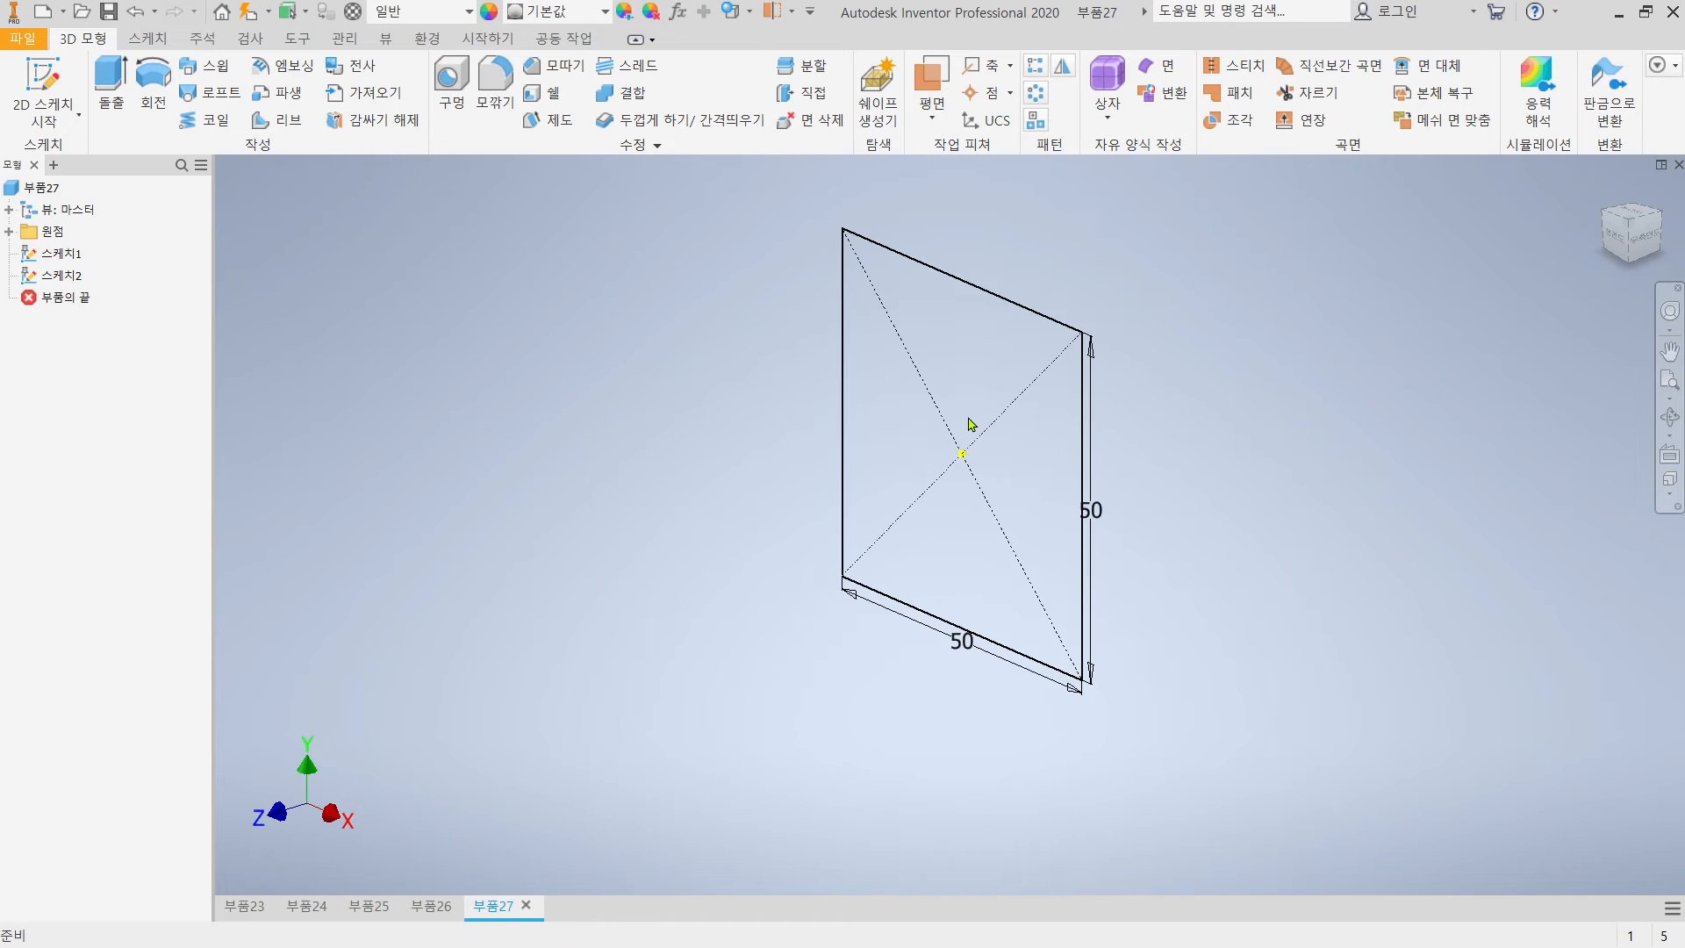
key("e")
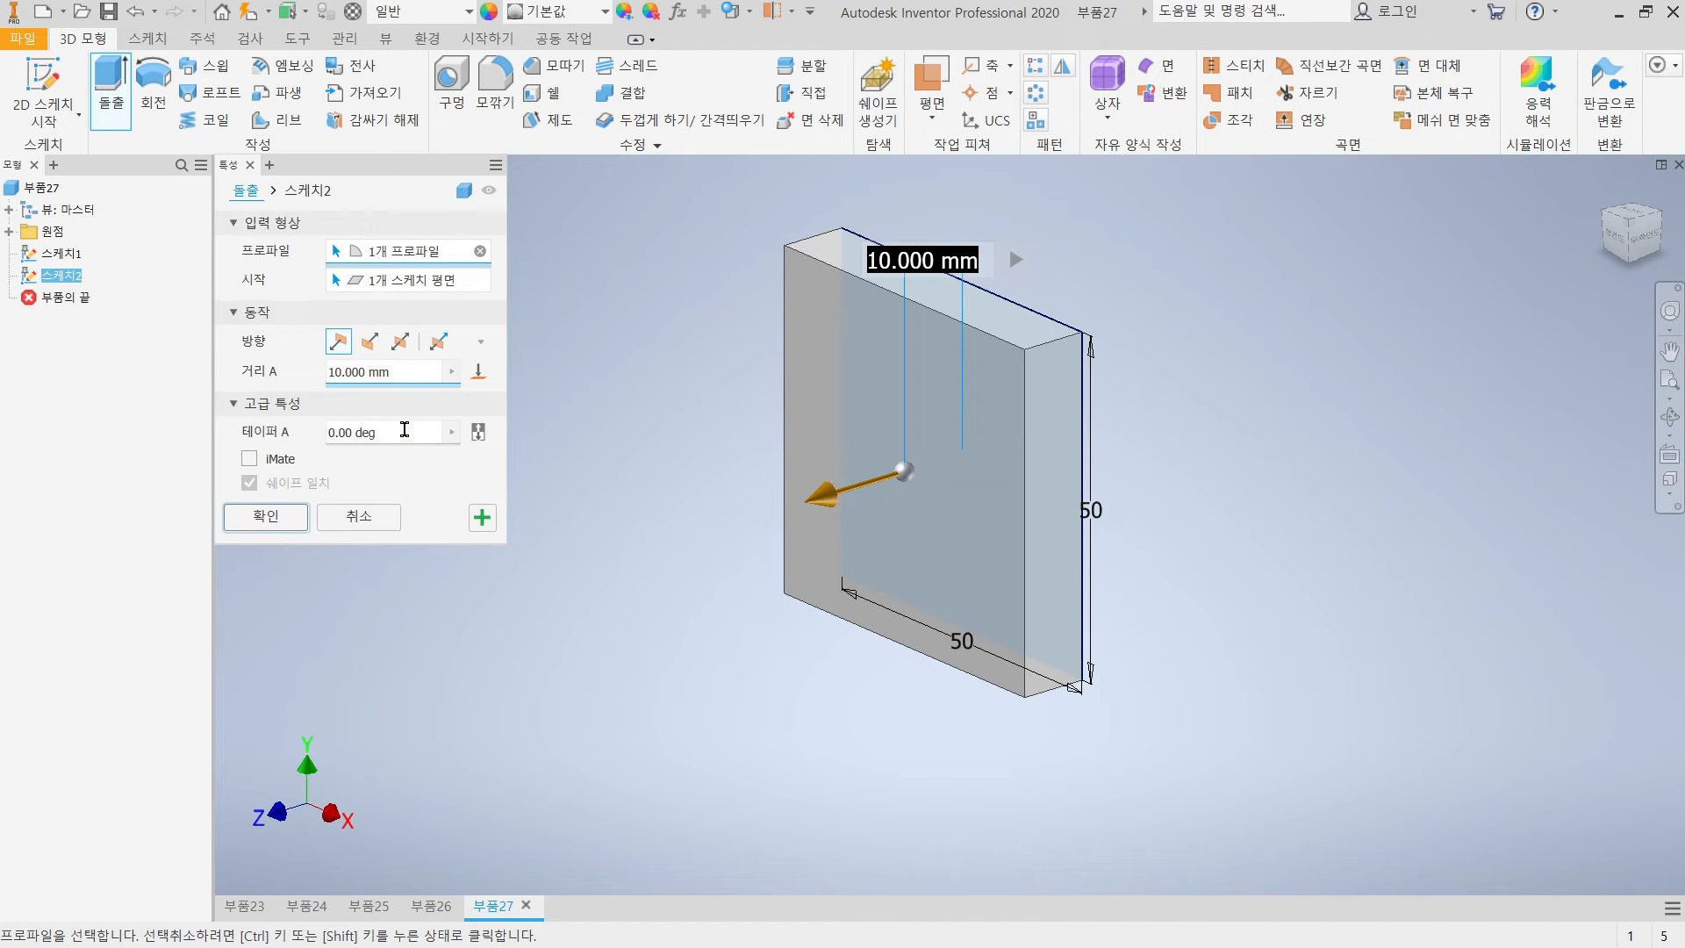
type("50")
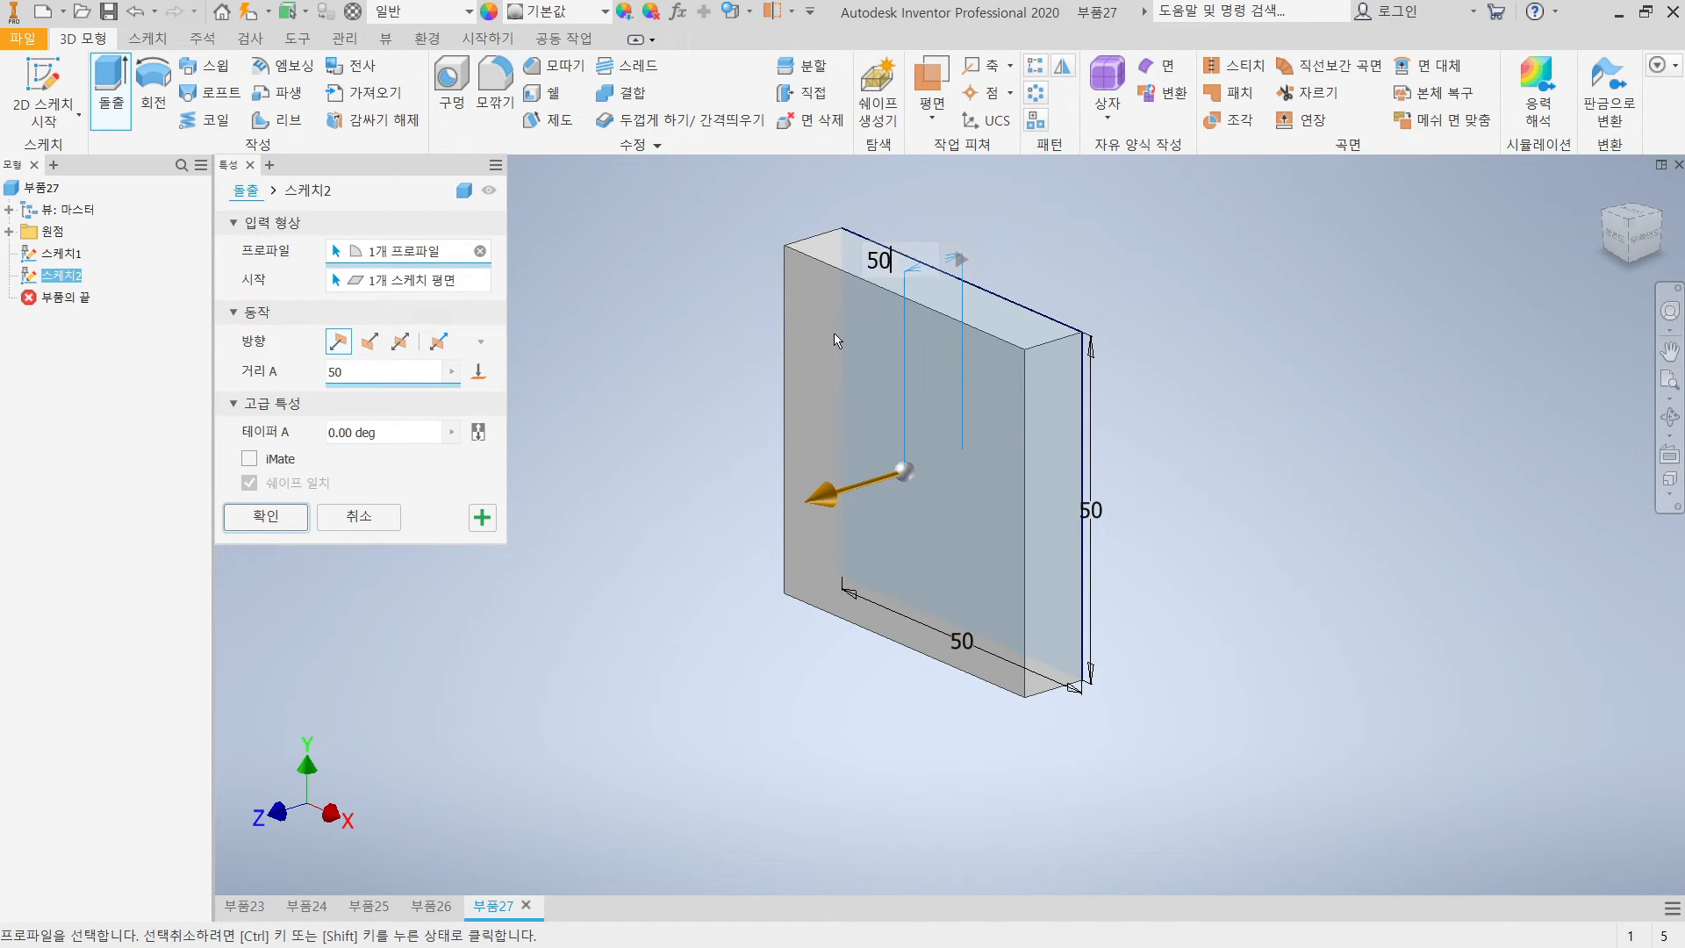
left_click(305, 514)
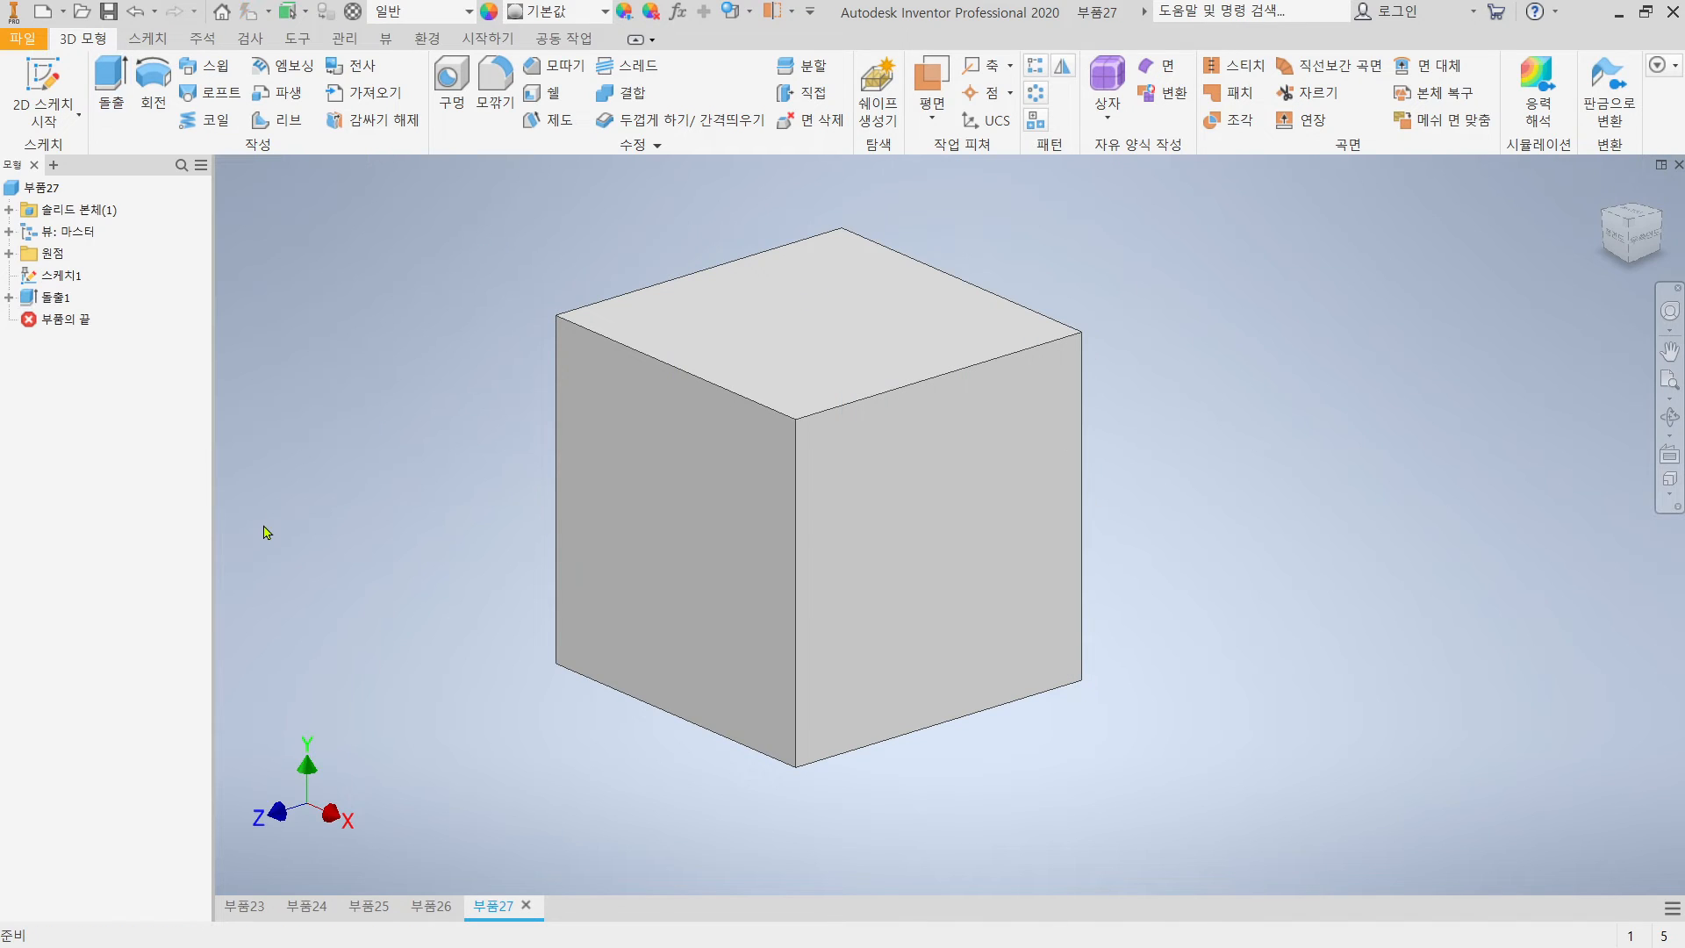
Chamfer one edge of the cube by an equal distance of 10 mm
middle_click_drag(1535, 582, 1053, 489, "shift")
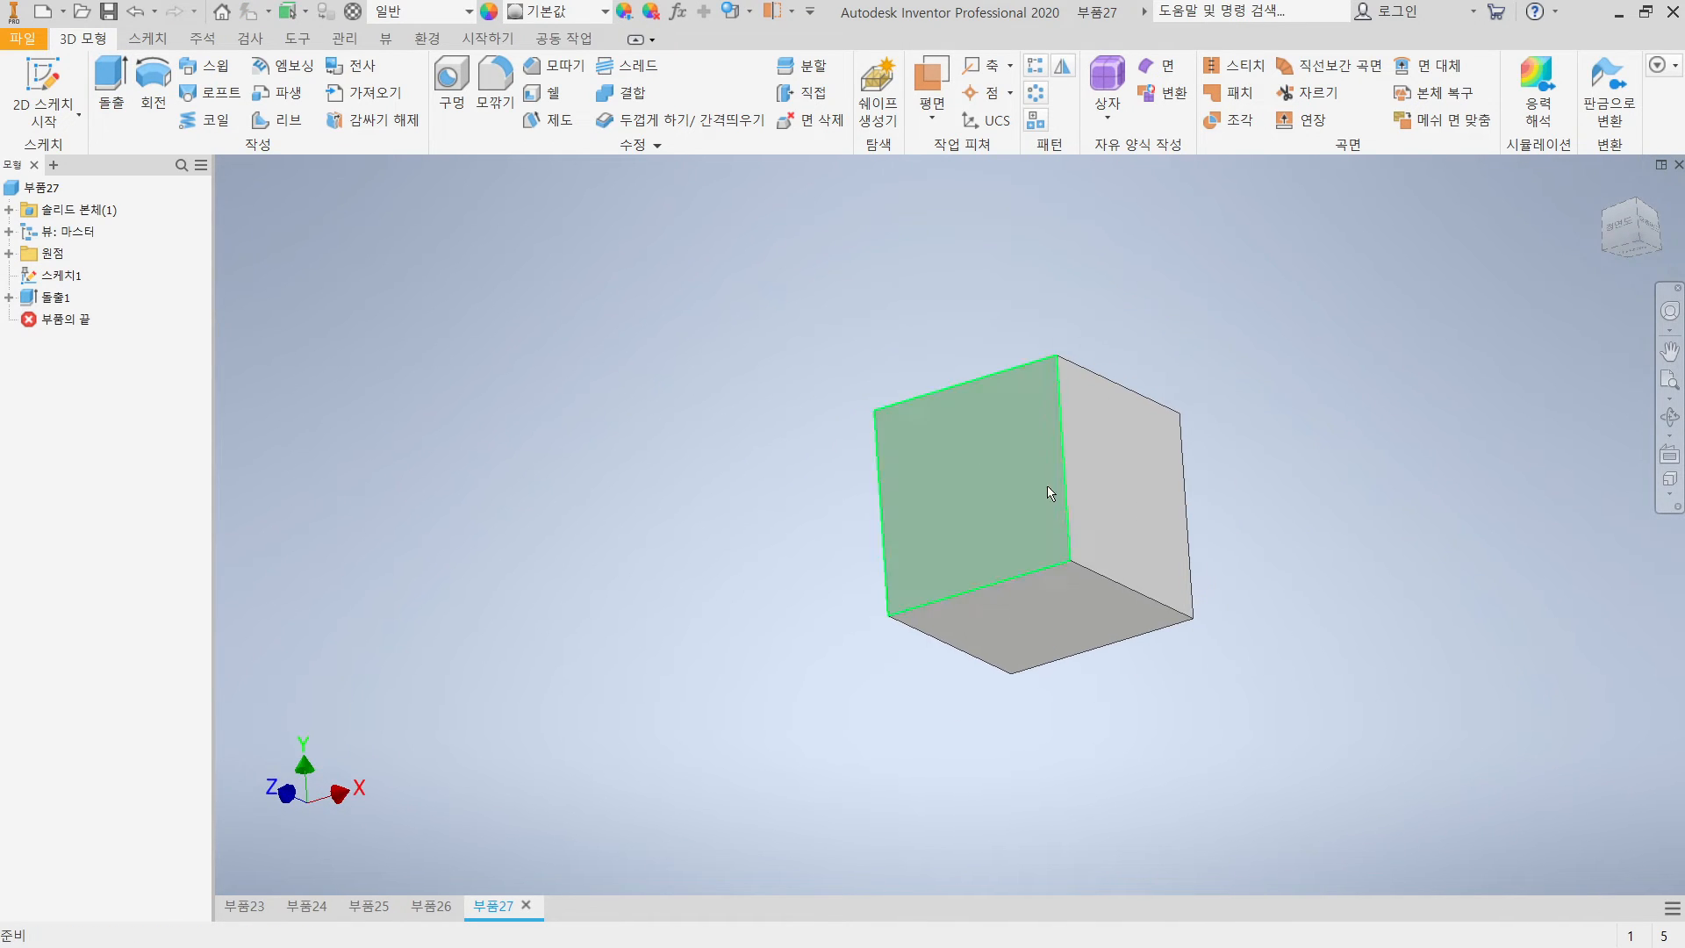
left_click(550, 77)
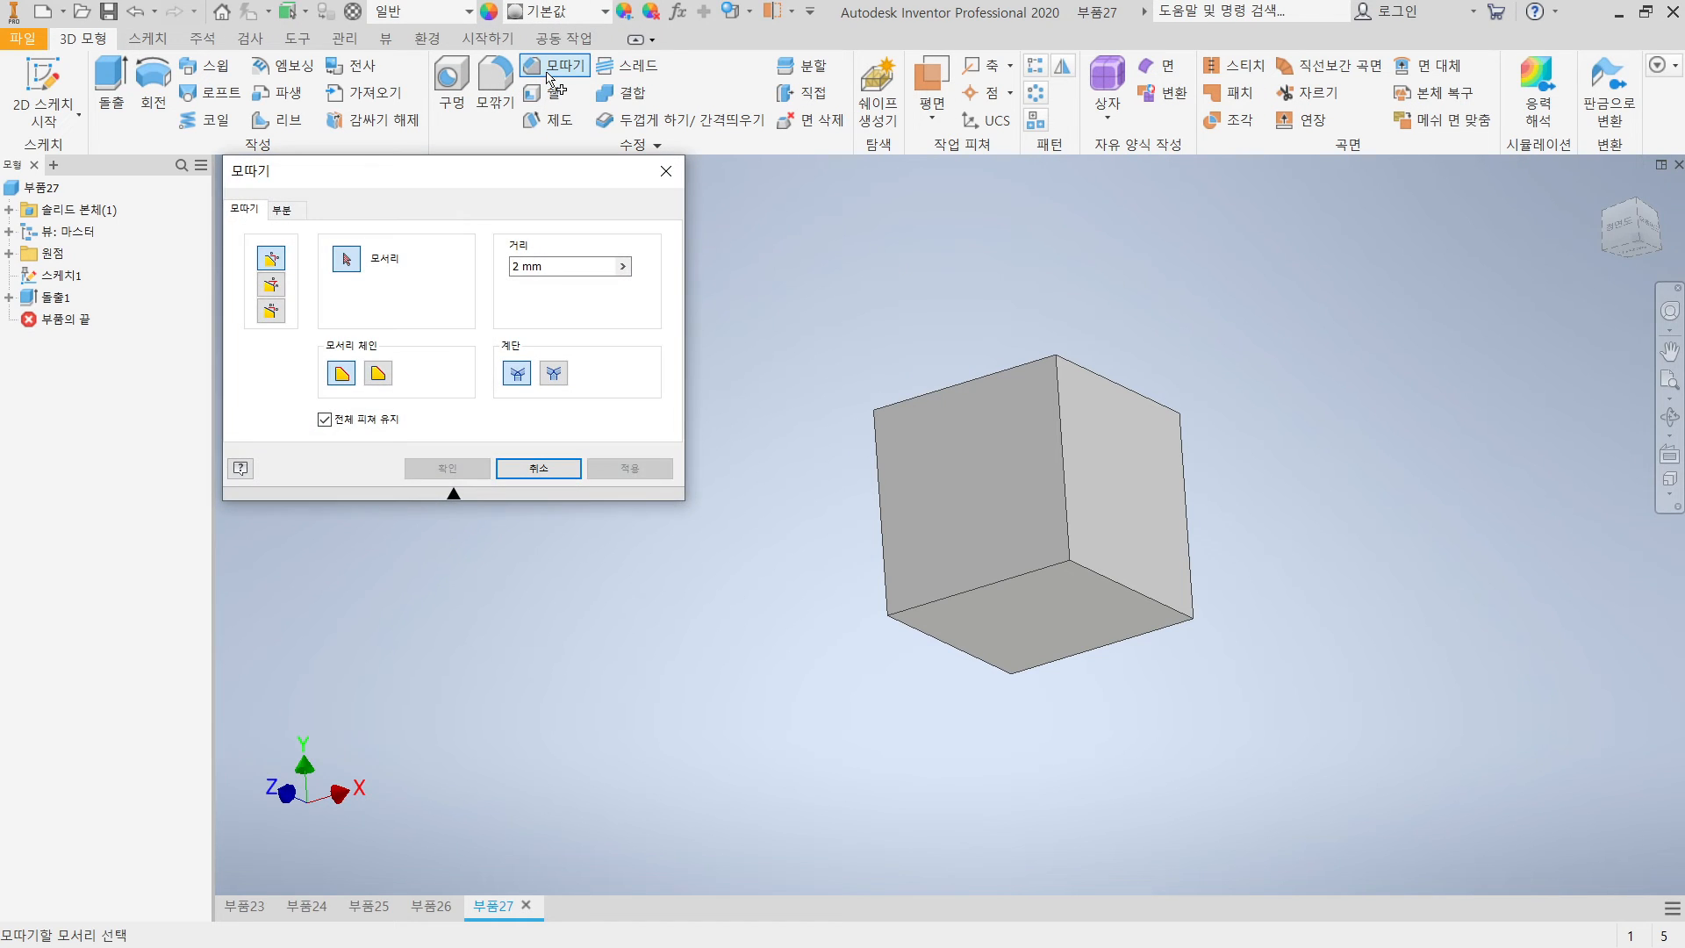
middle_click_drag(1009, 606, 1194, 566, "shift")
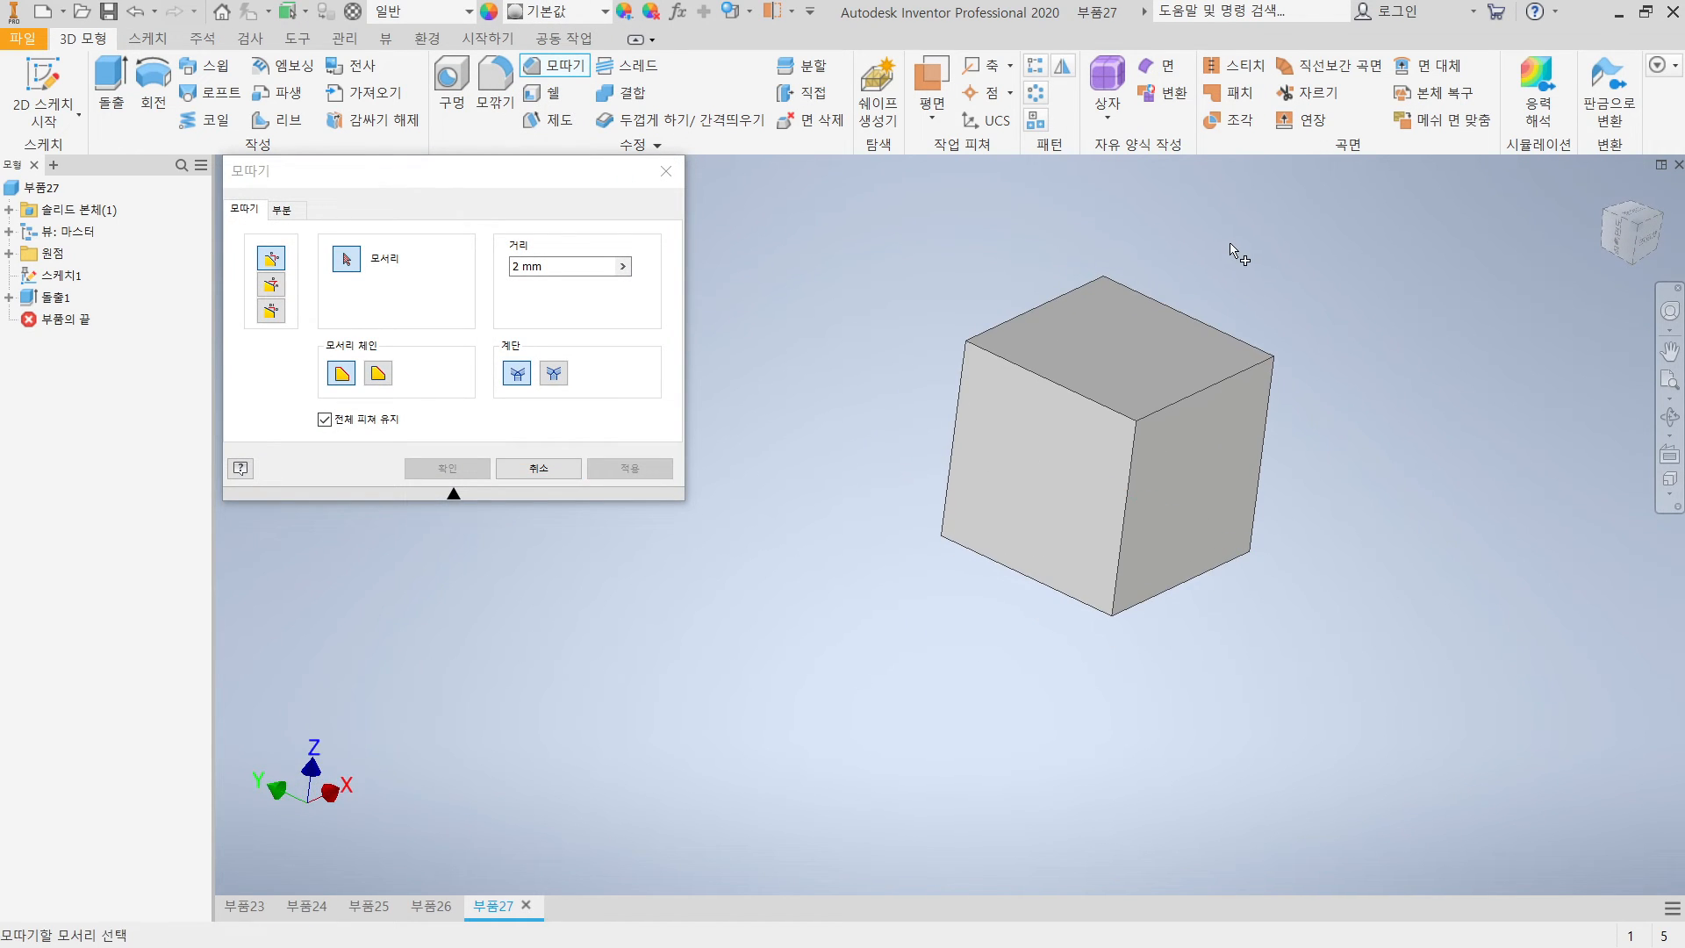
scroll(1226, 260, "up", 4)
scroll(1223, 264, "down", 3)
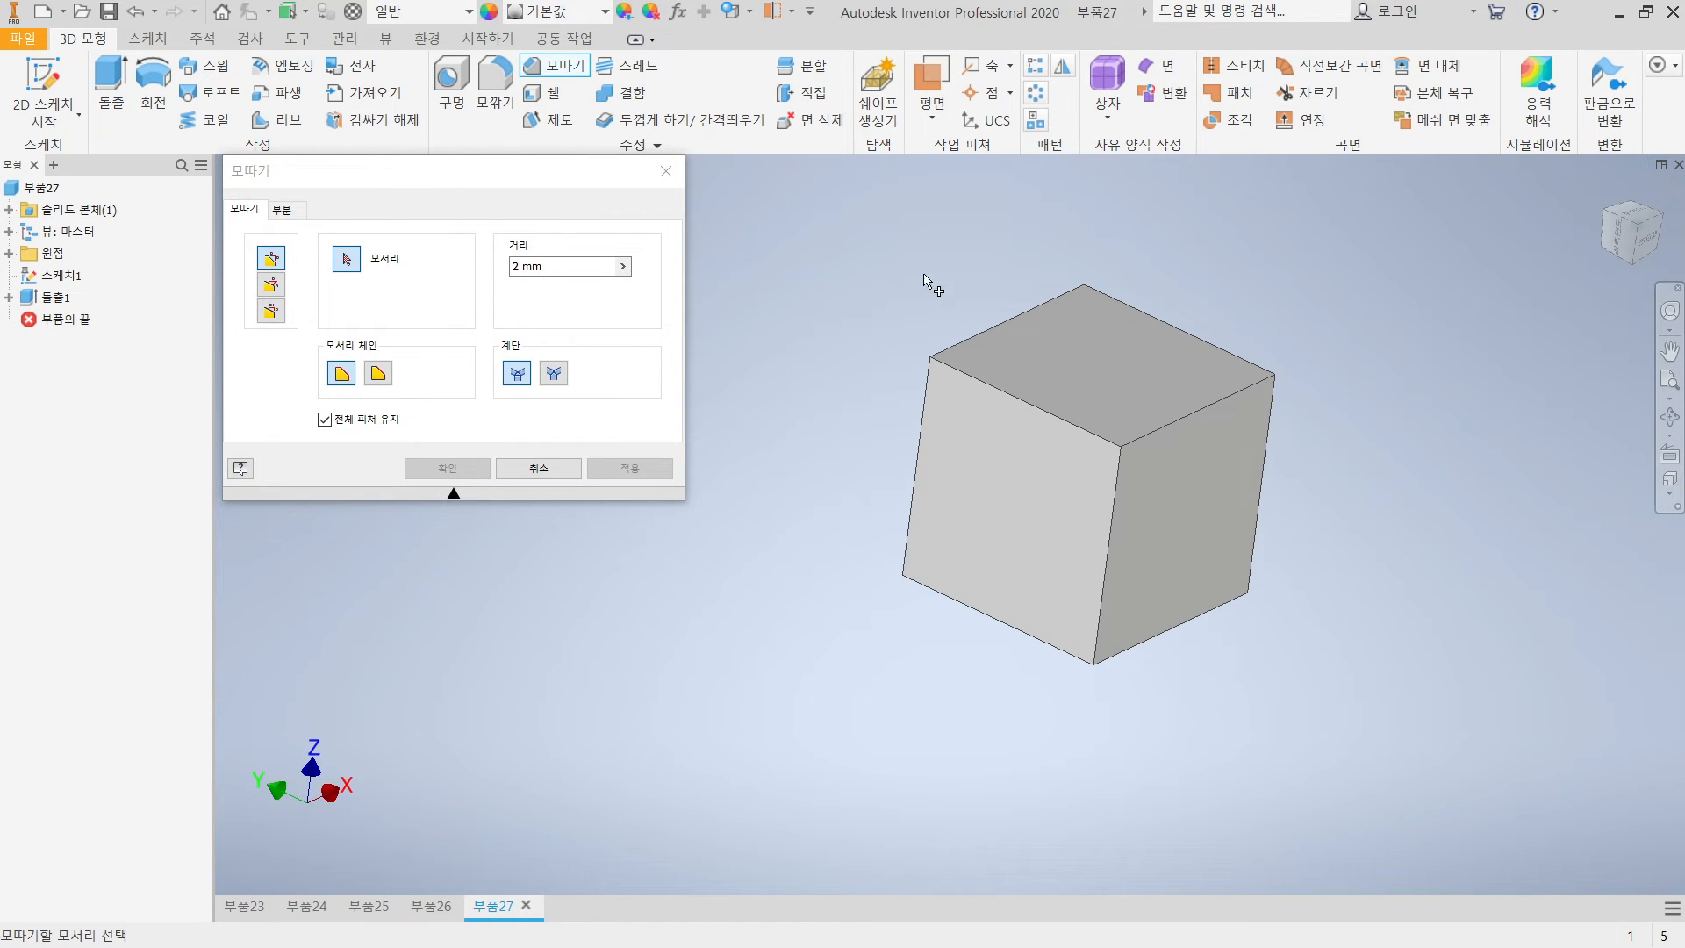
left_click(267, 263)
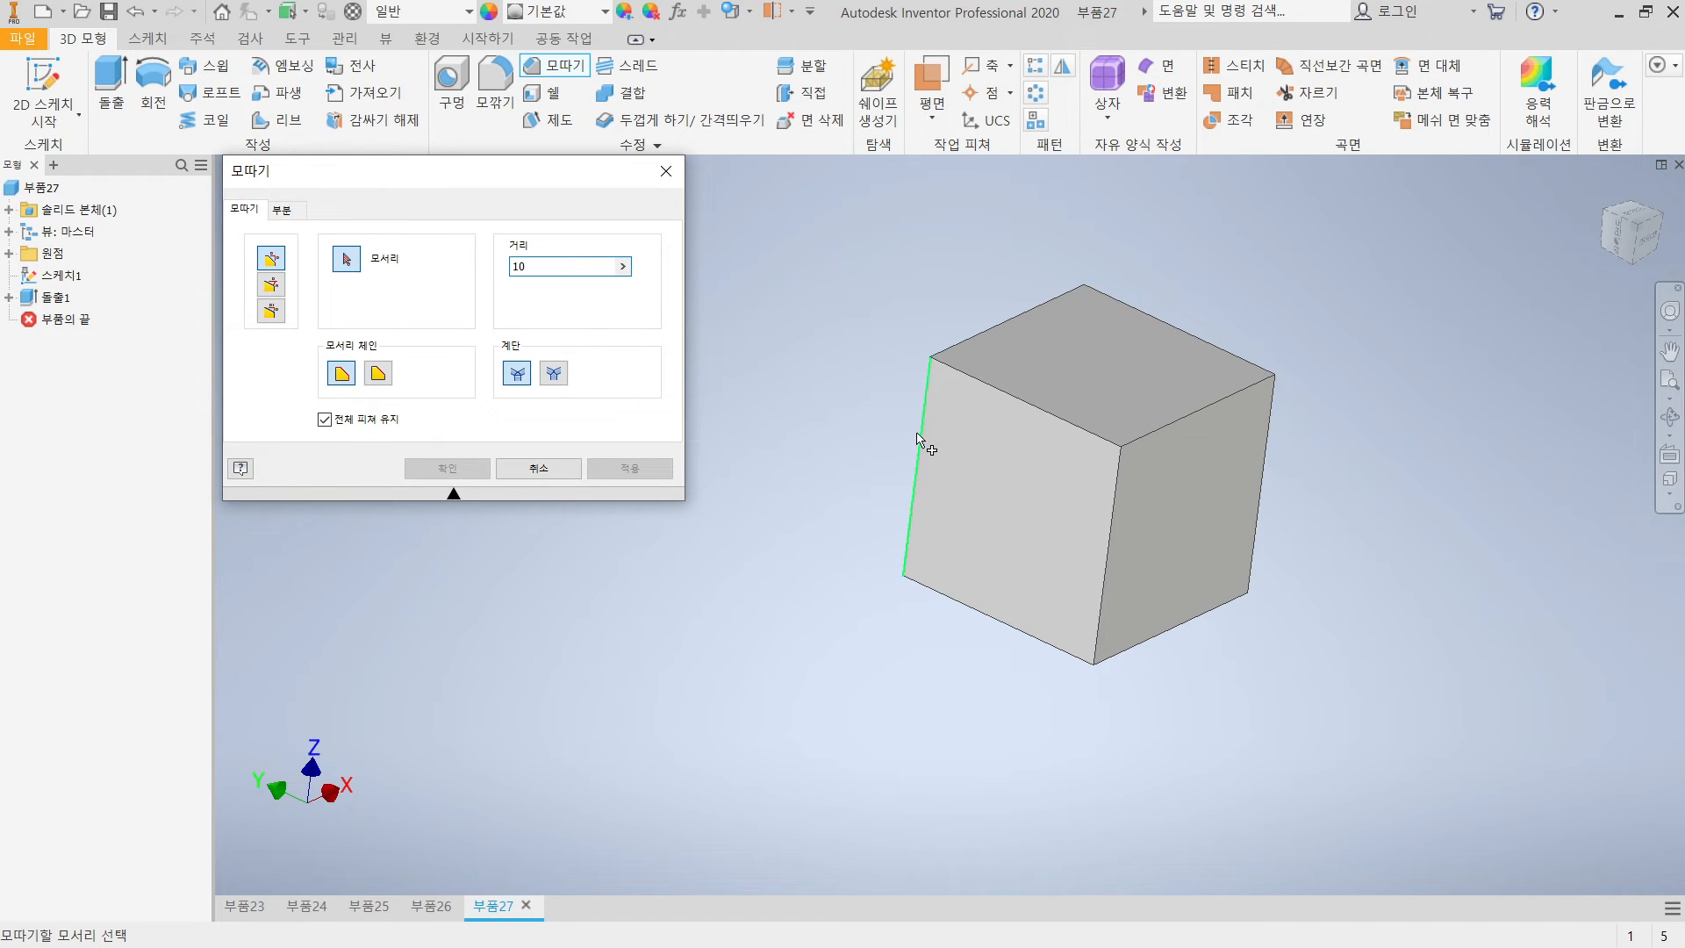
left_click(1201, 420)
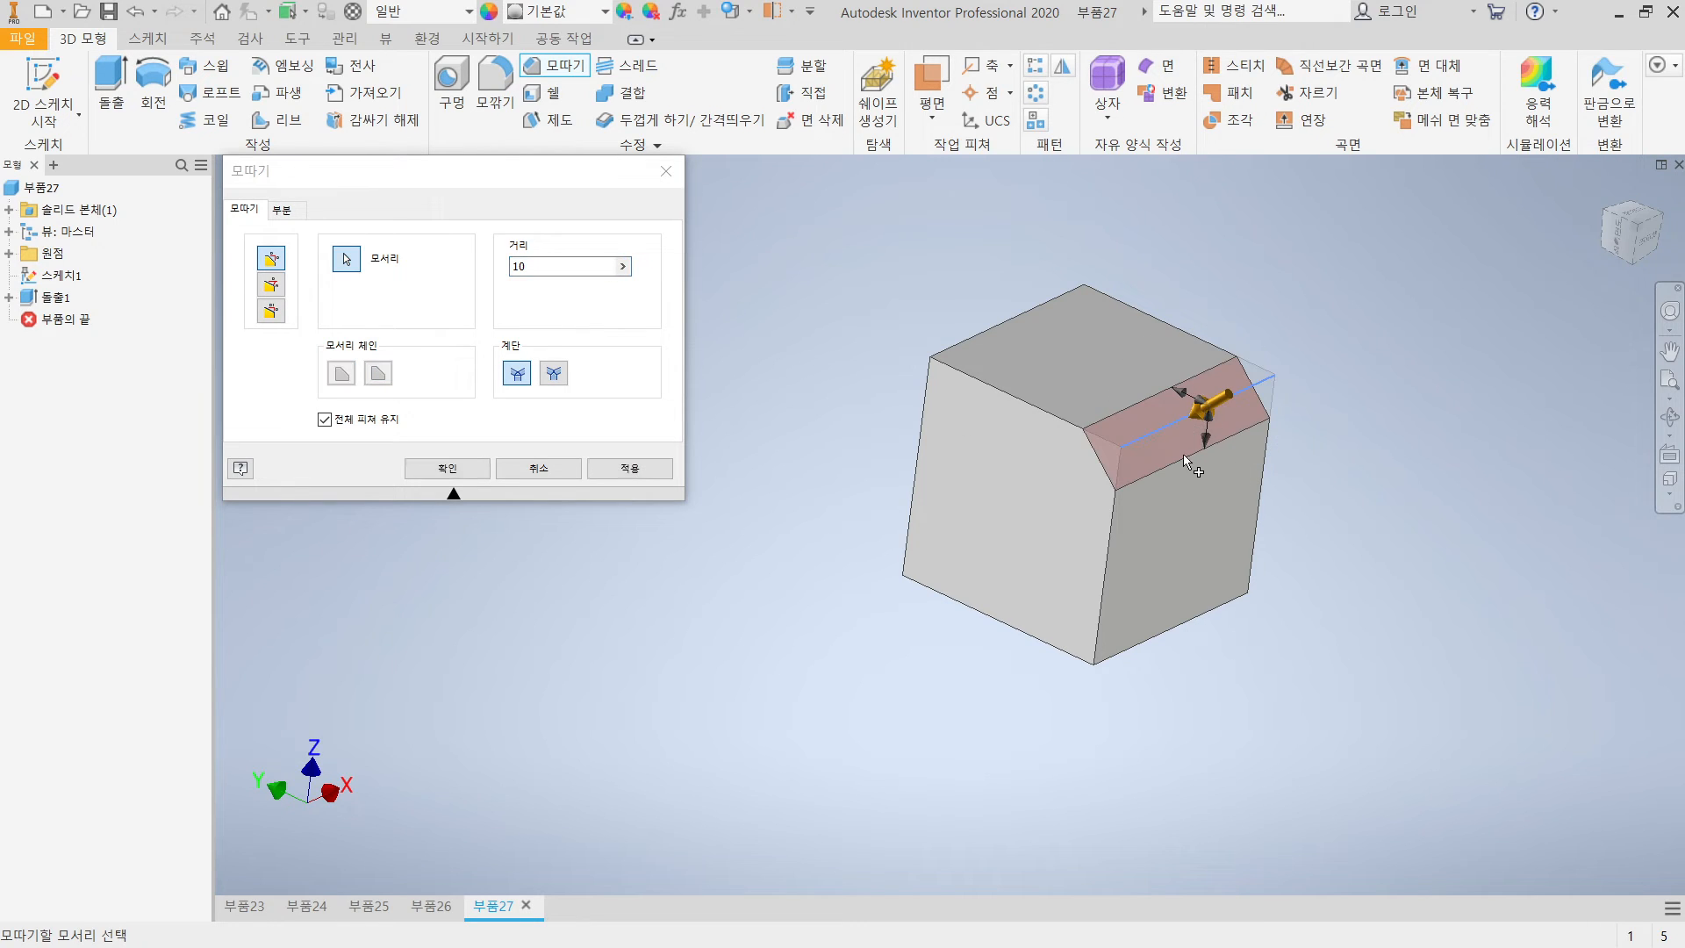
middle_click_drag(1191, 460, 1010, 562, "shift")
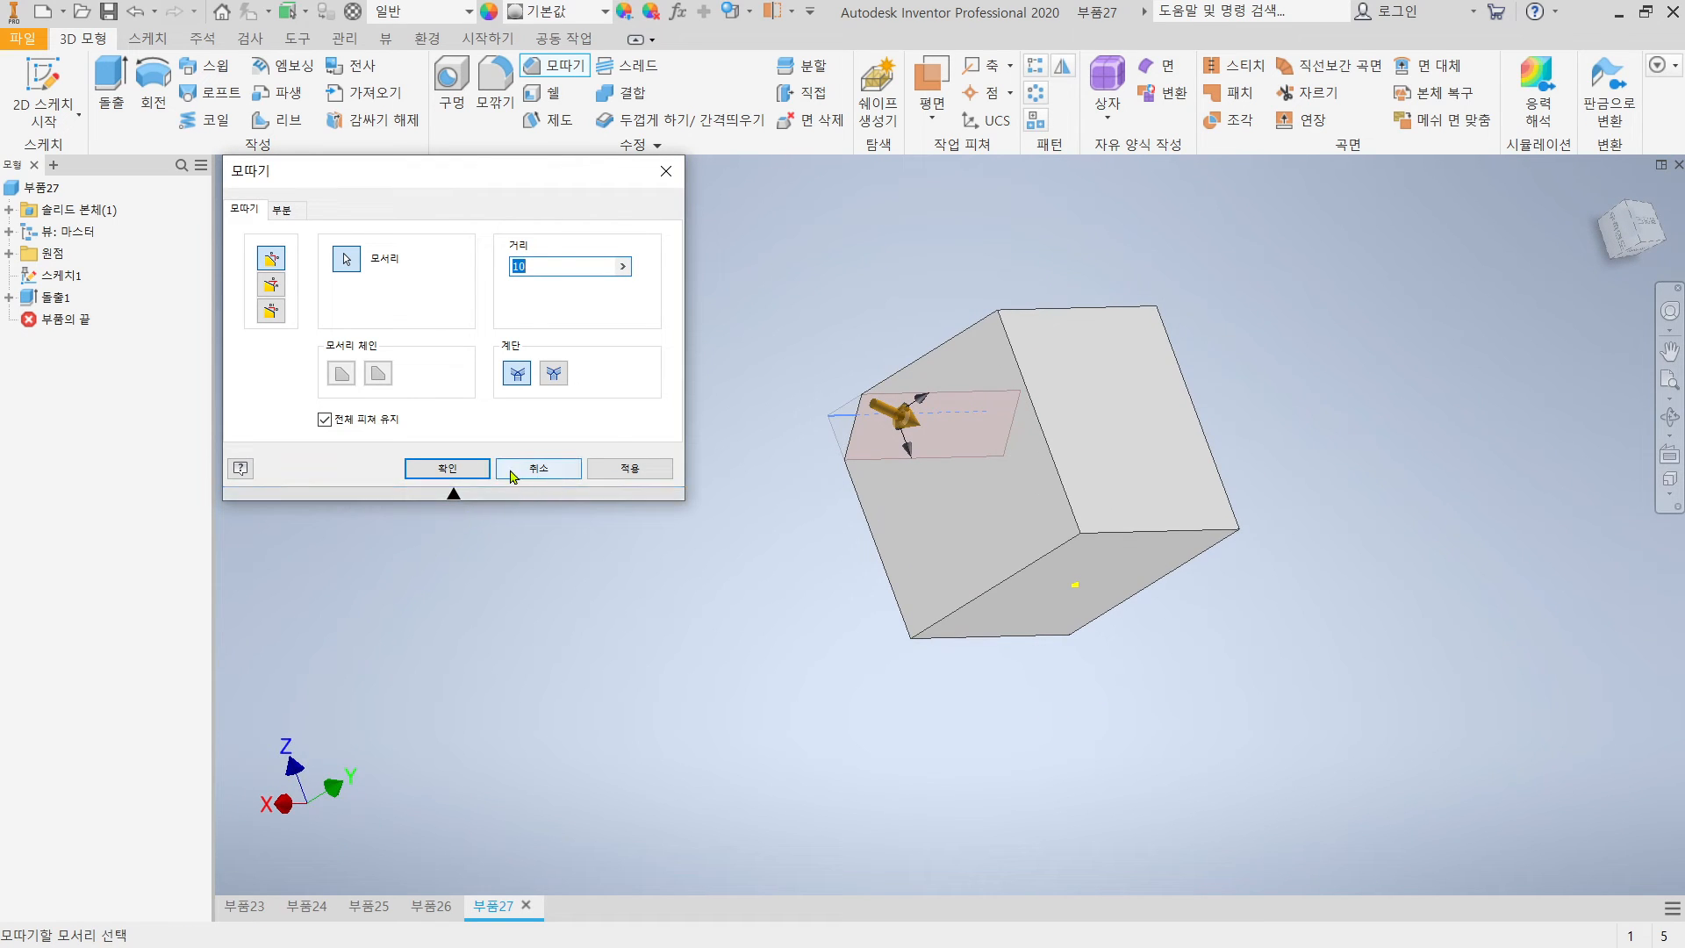
left_click(447, 468)
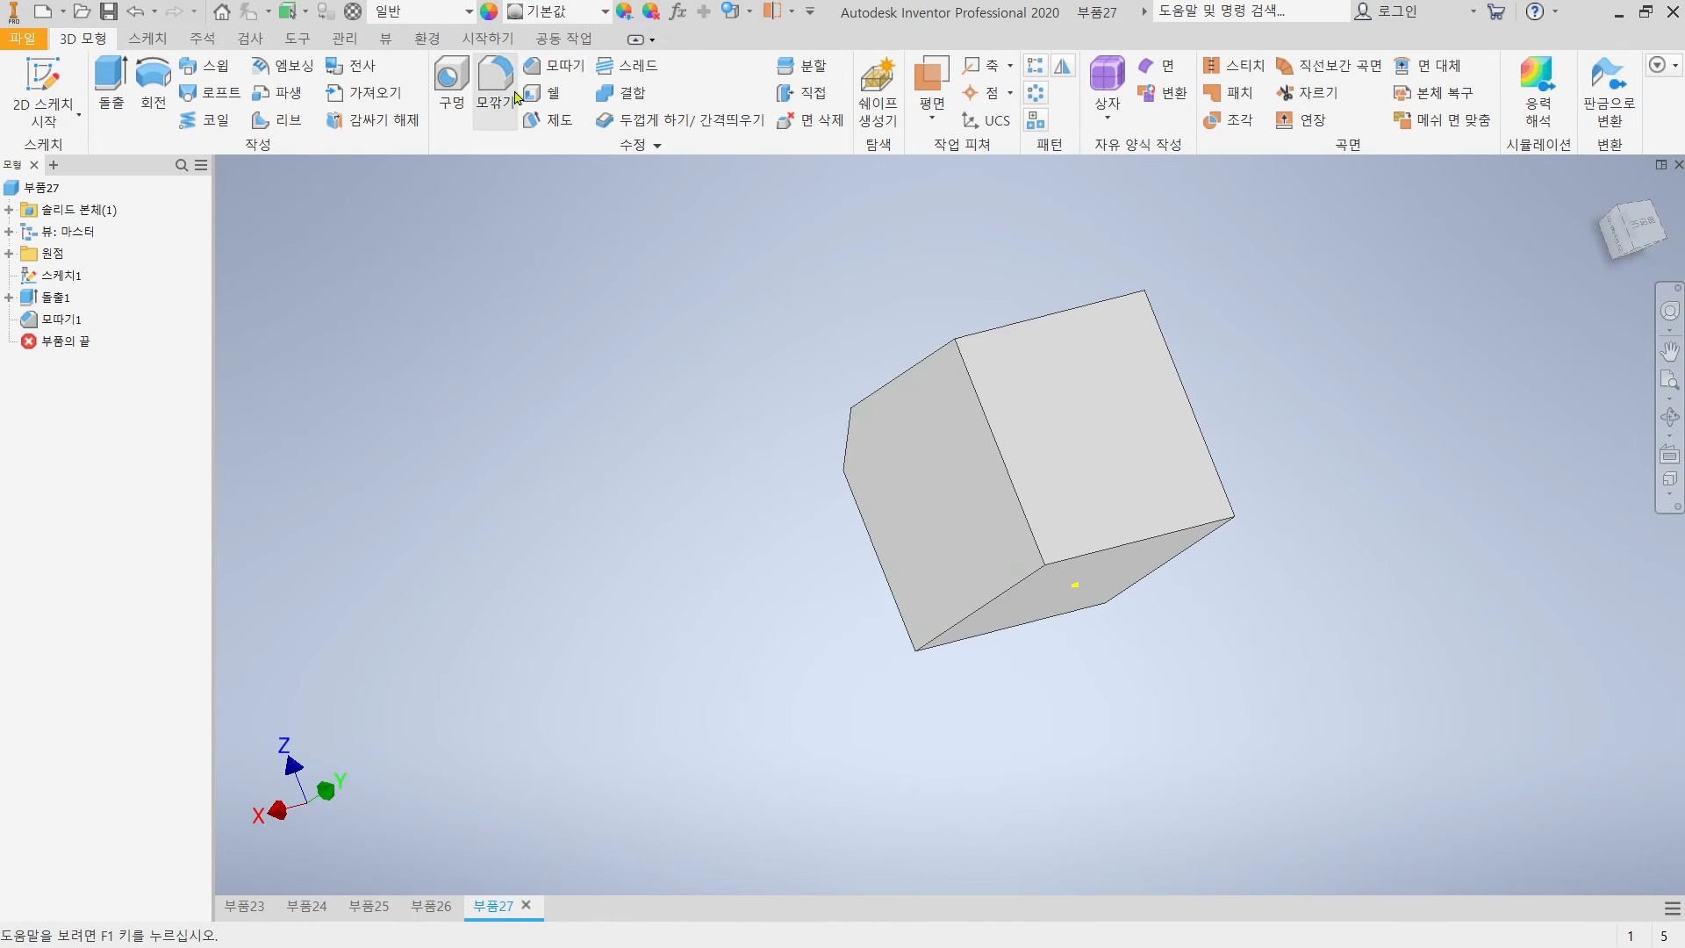
Chamfer another cube edge with the Distance and Angle type, picking the adjoining side face as reference and setting 10 mm and 10 degrees
left_click(544, 67)
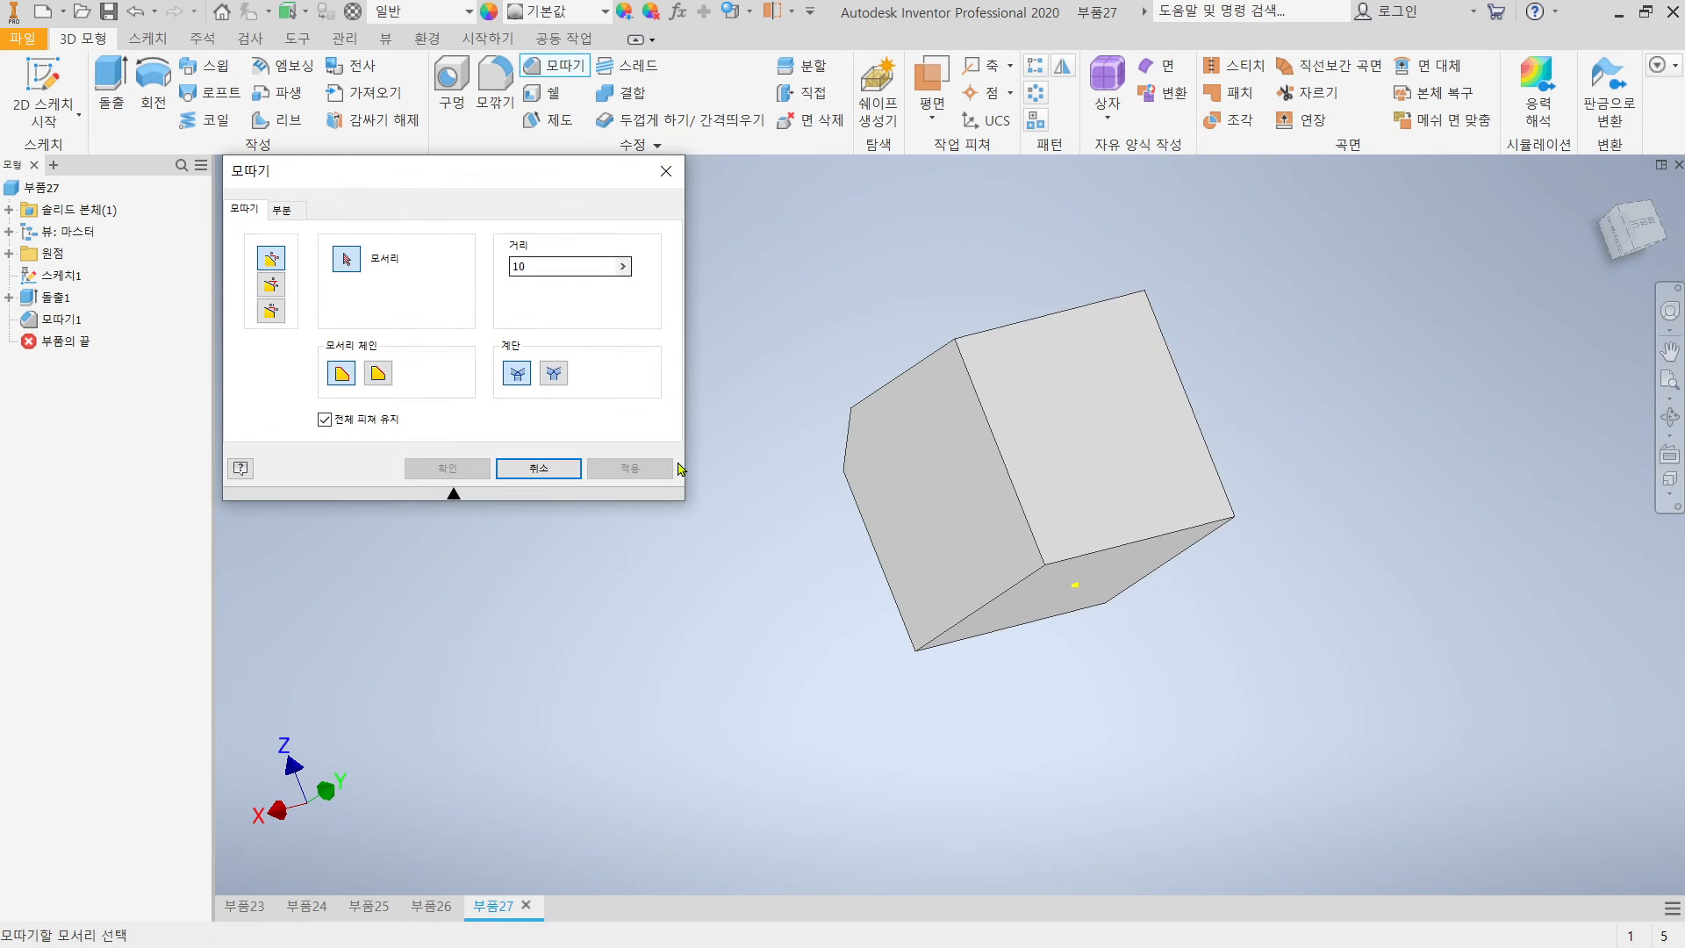
middle_click_drag(930, 629, 1009, 553, "shift")
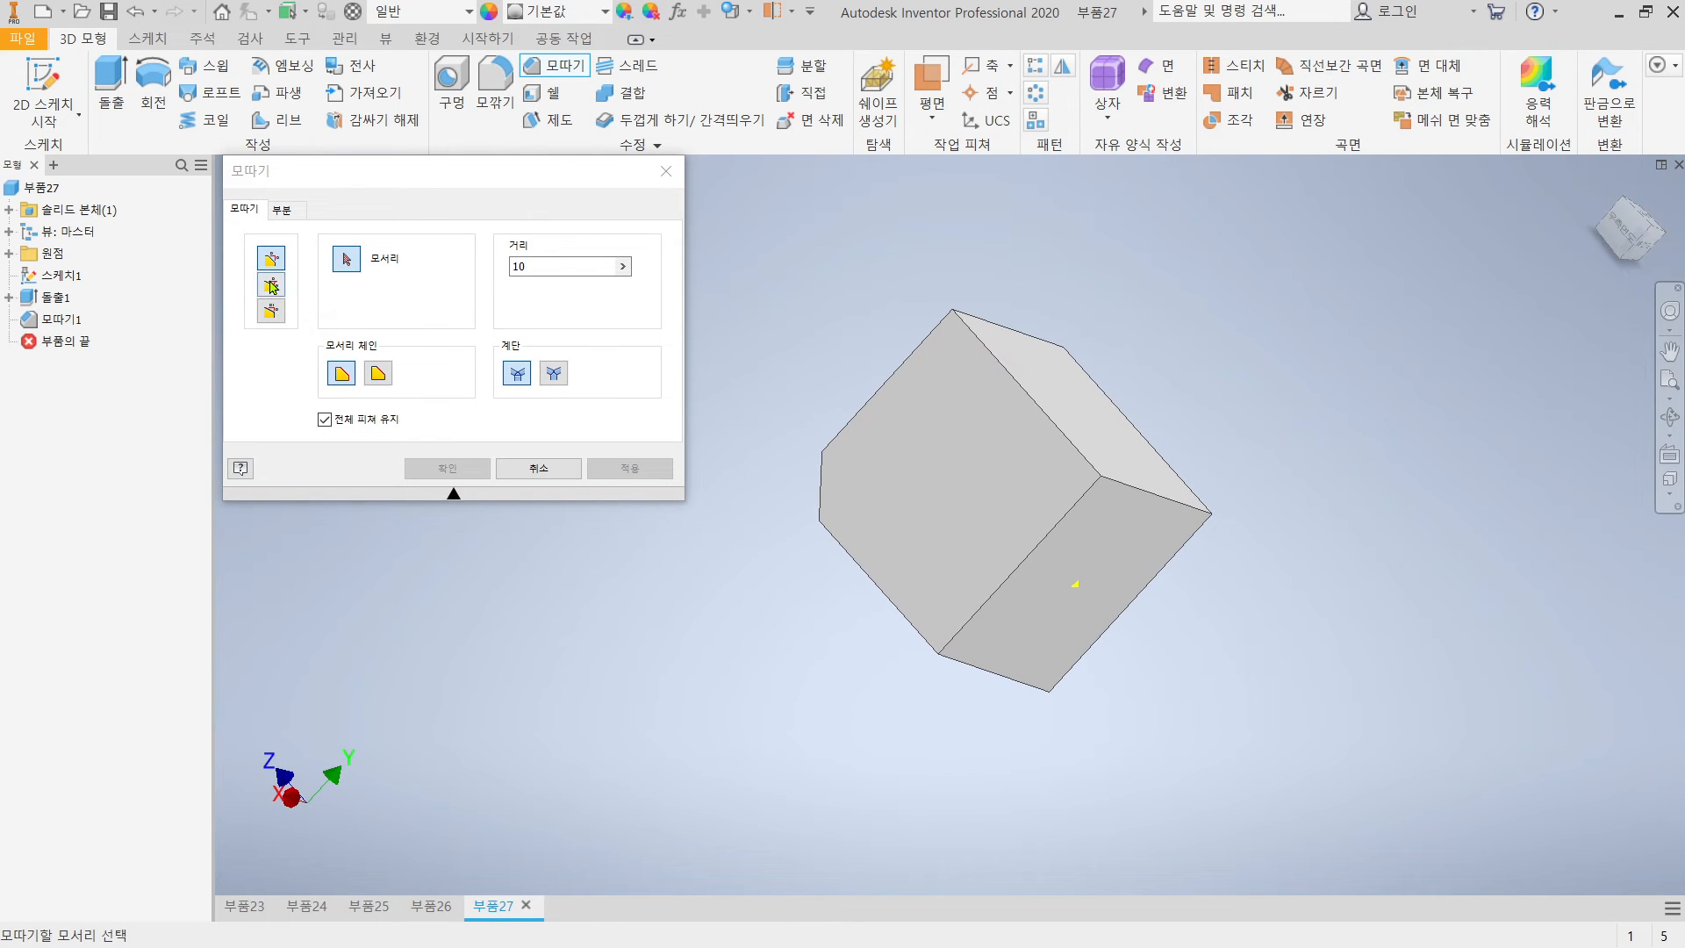
left_click(273, 286)
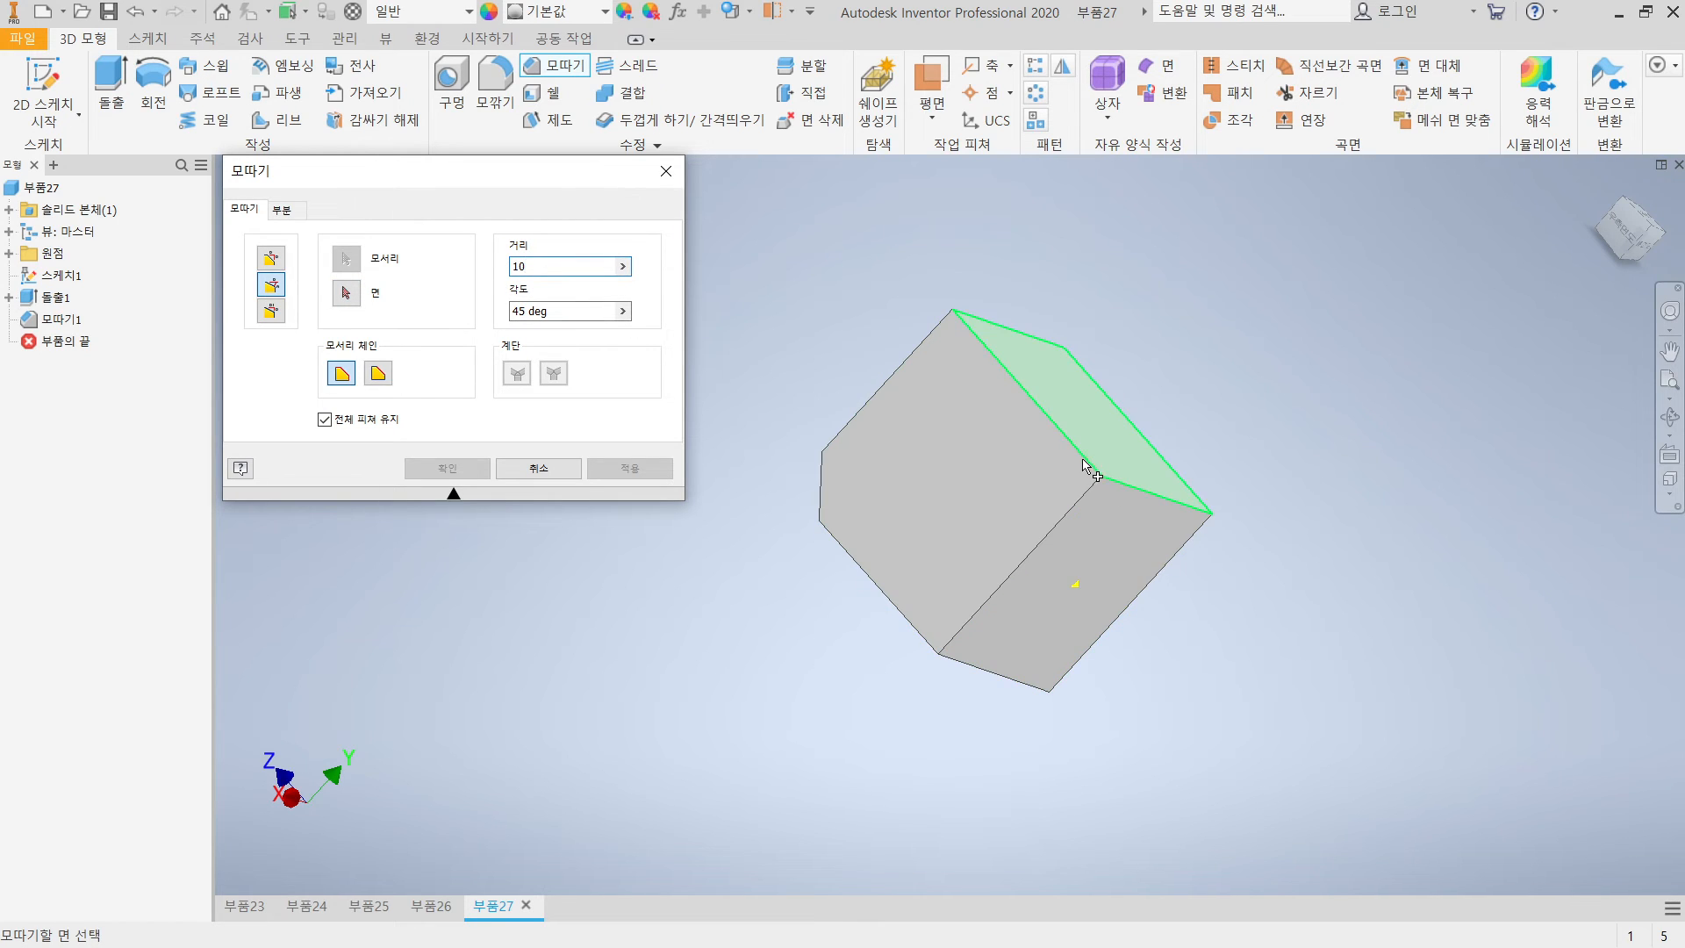
middle_click_drag(1085, 587, 1009, 582, "shift")
left_click(981, 446)
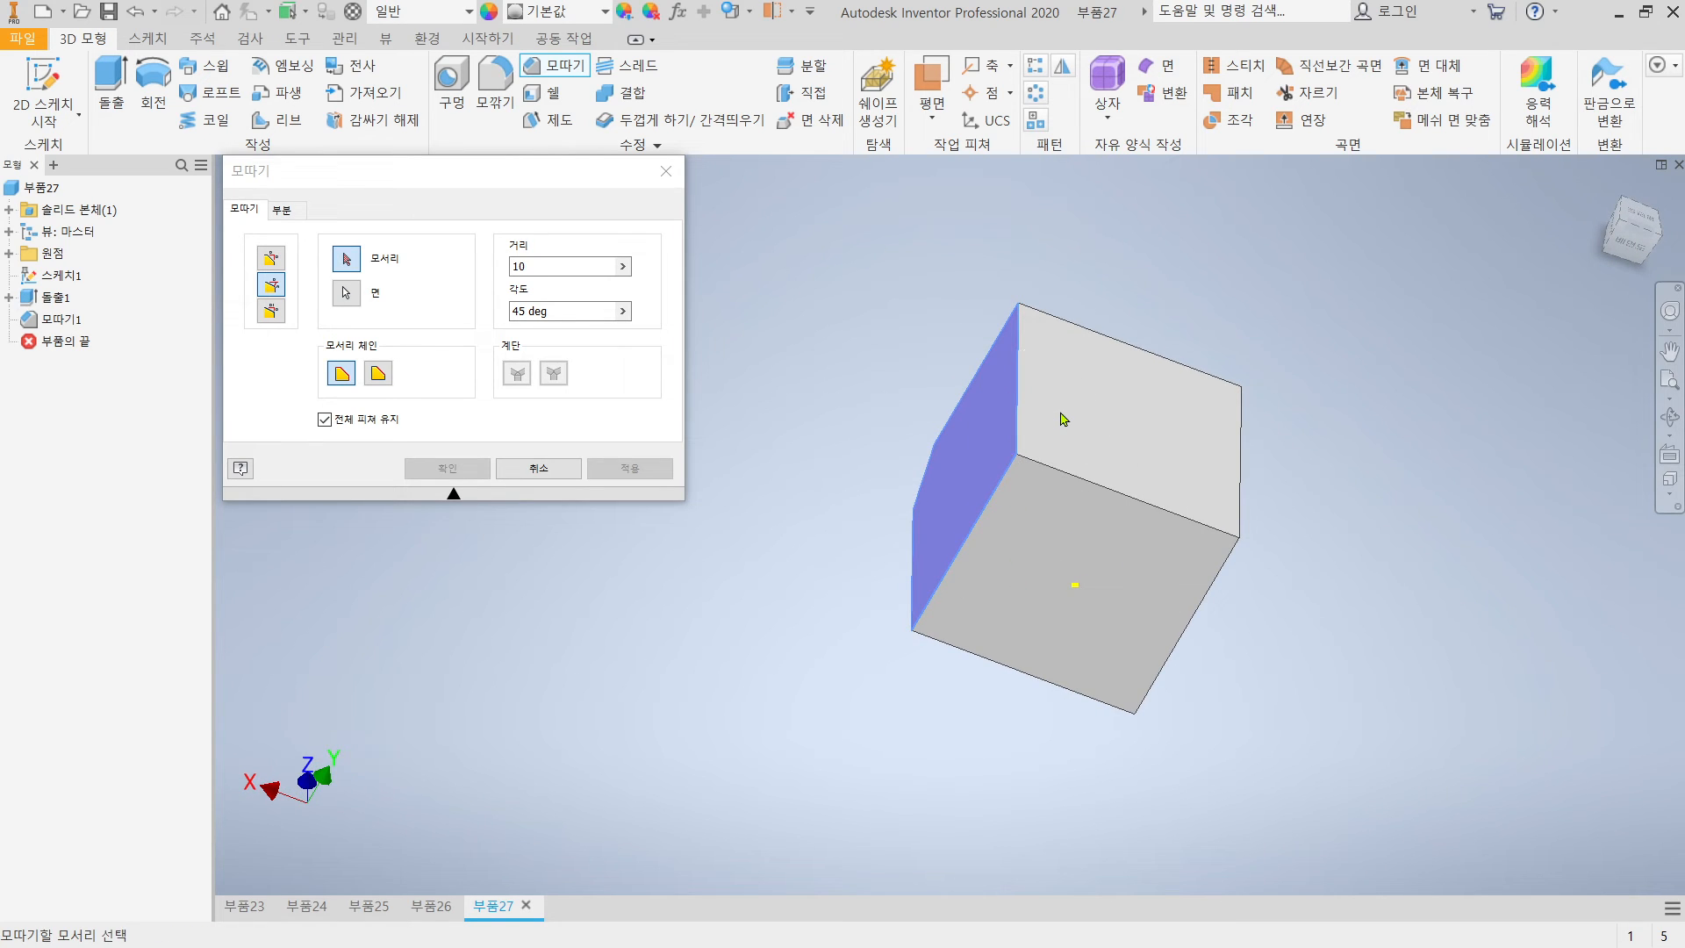
left_click(1017, 405)
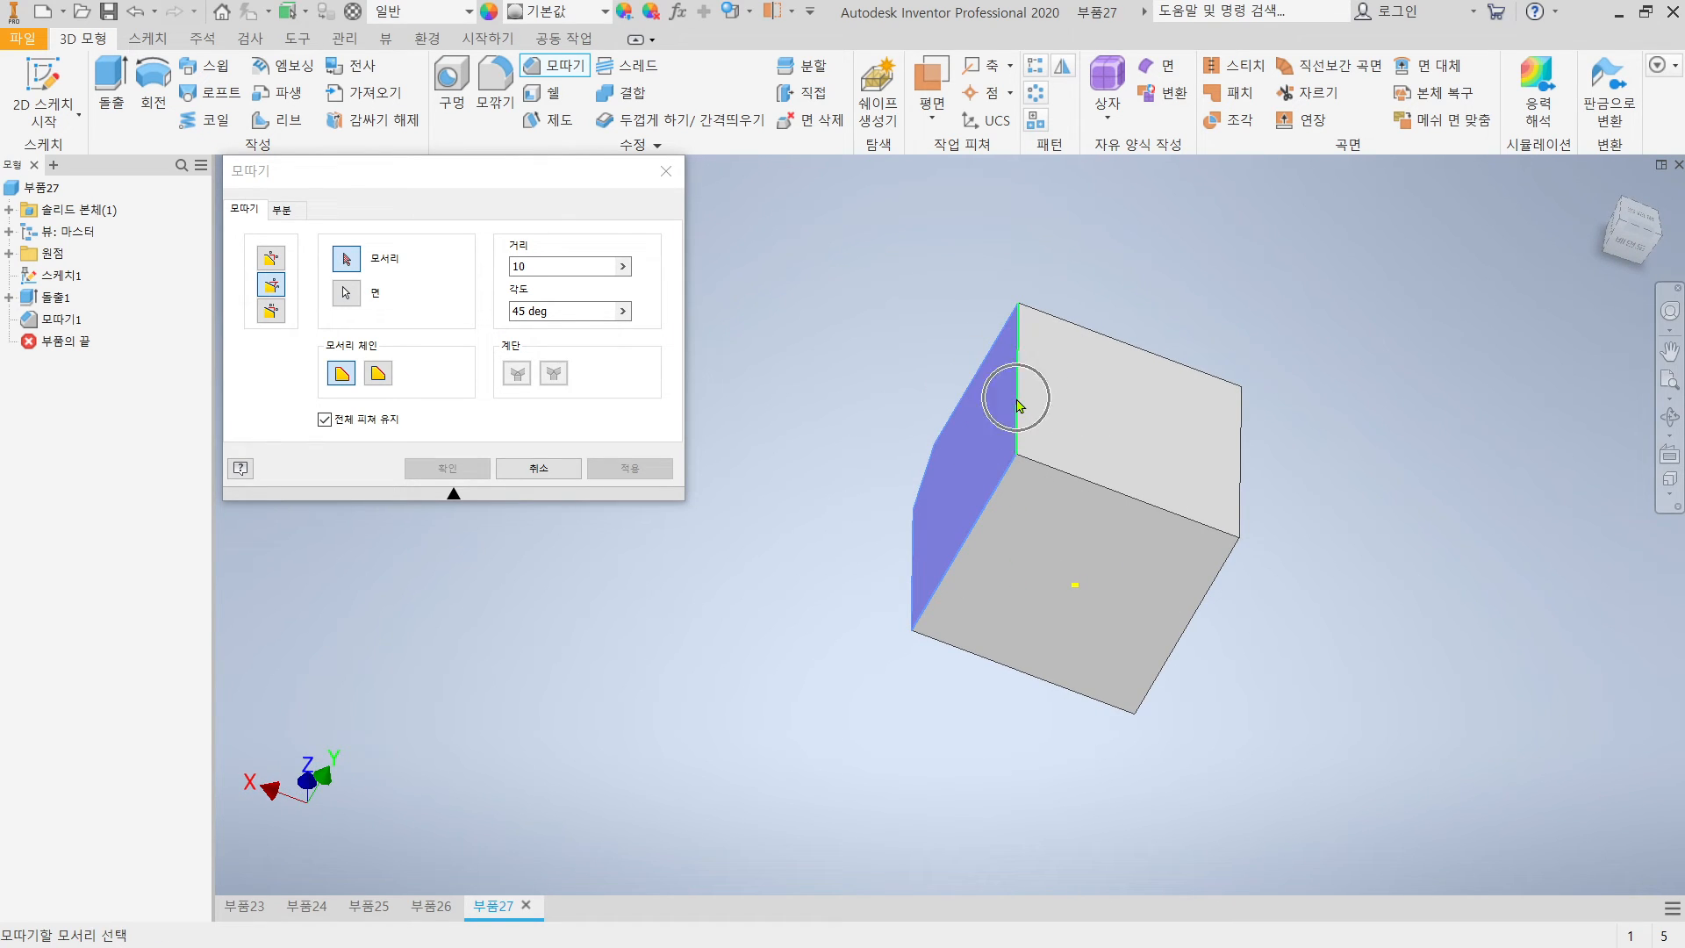
middle_click_drag(1096, 475, 1121, 440, "shift")
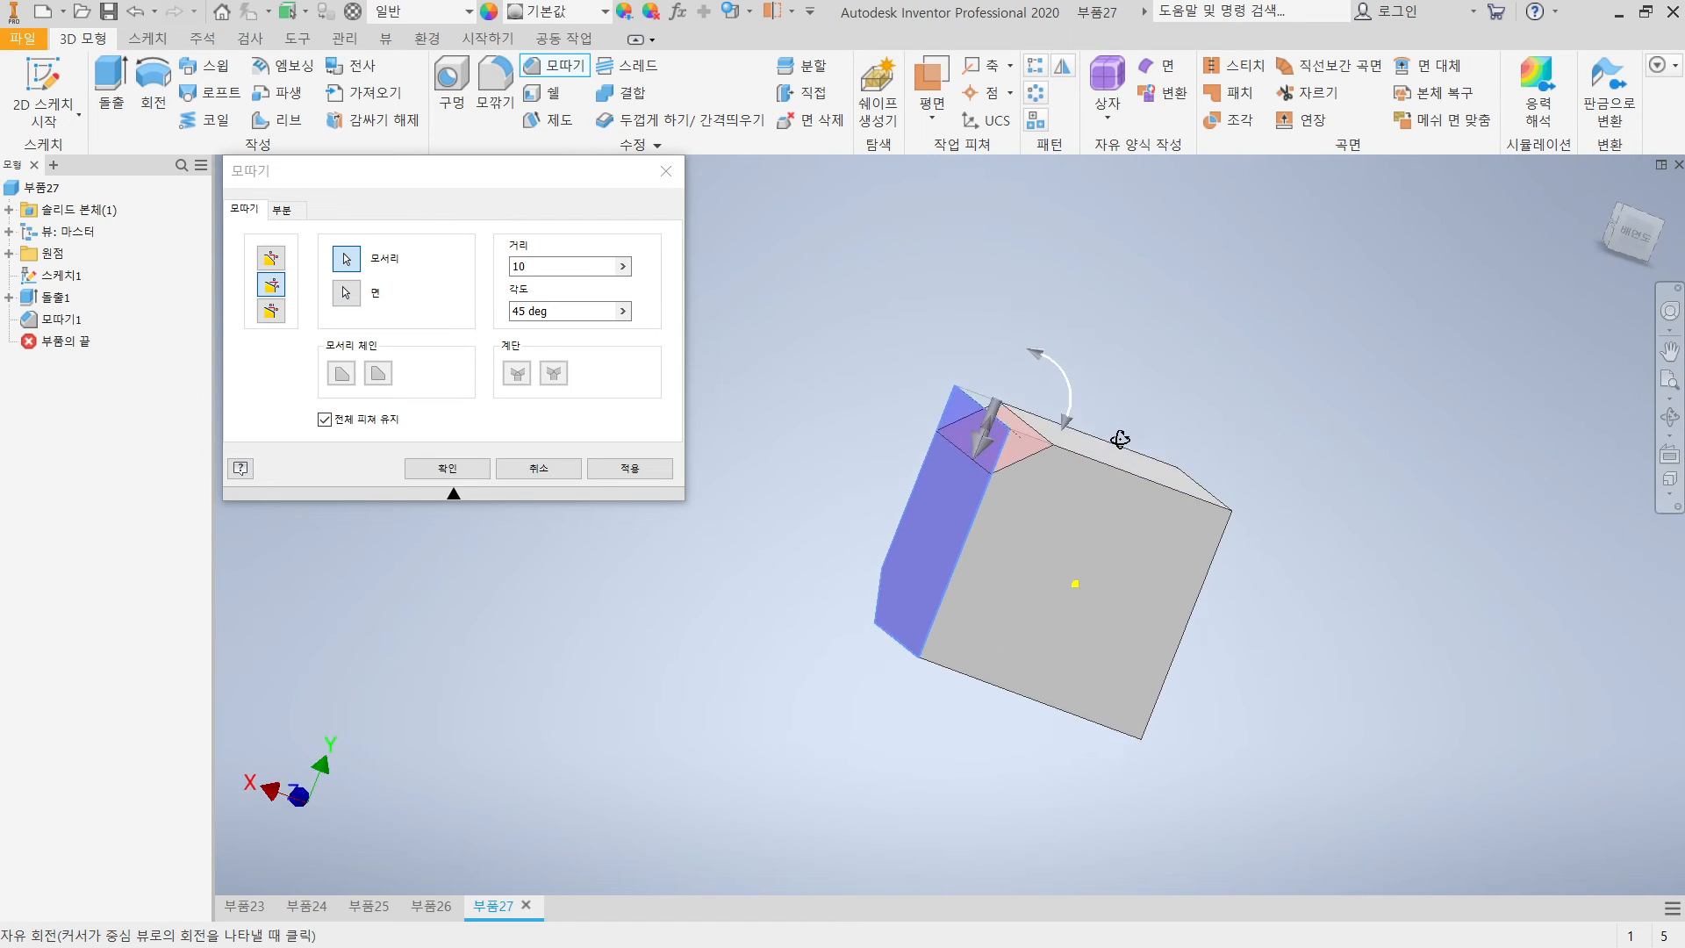
left_click(576, 314)
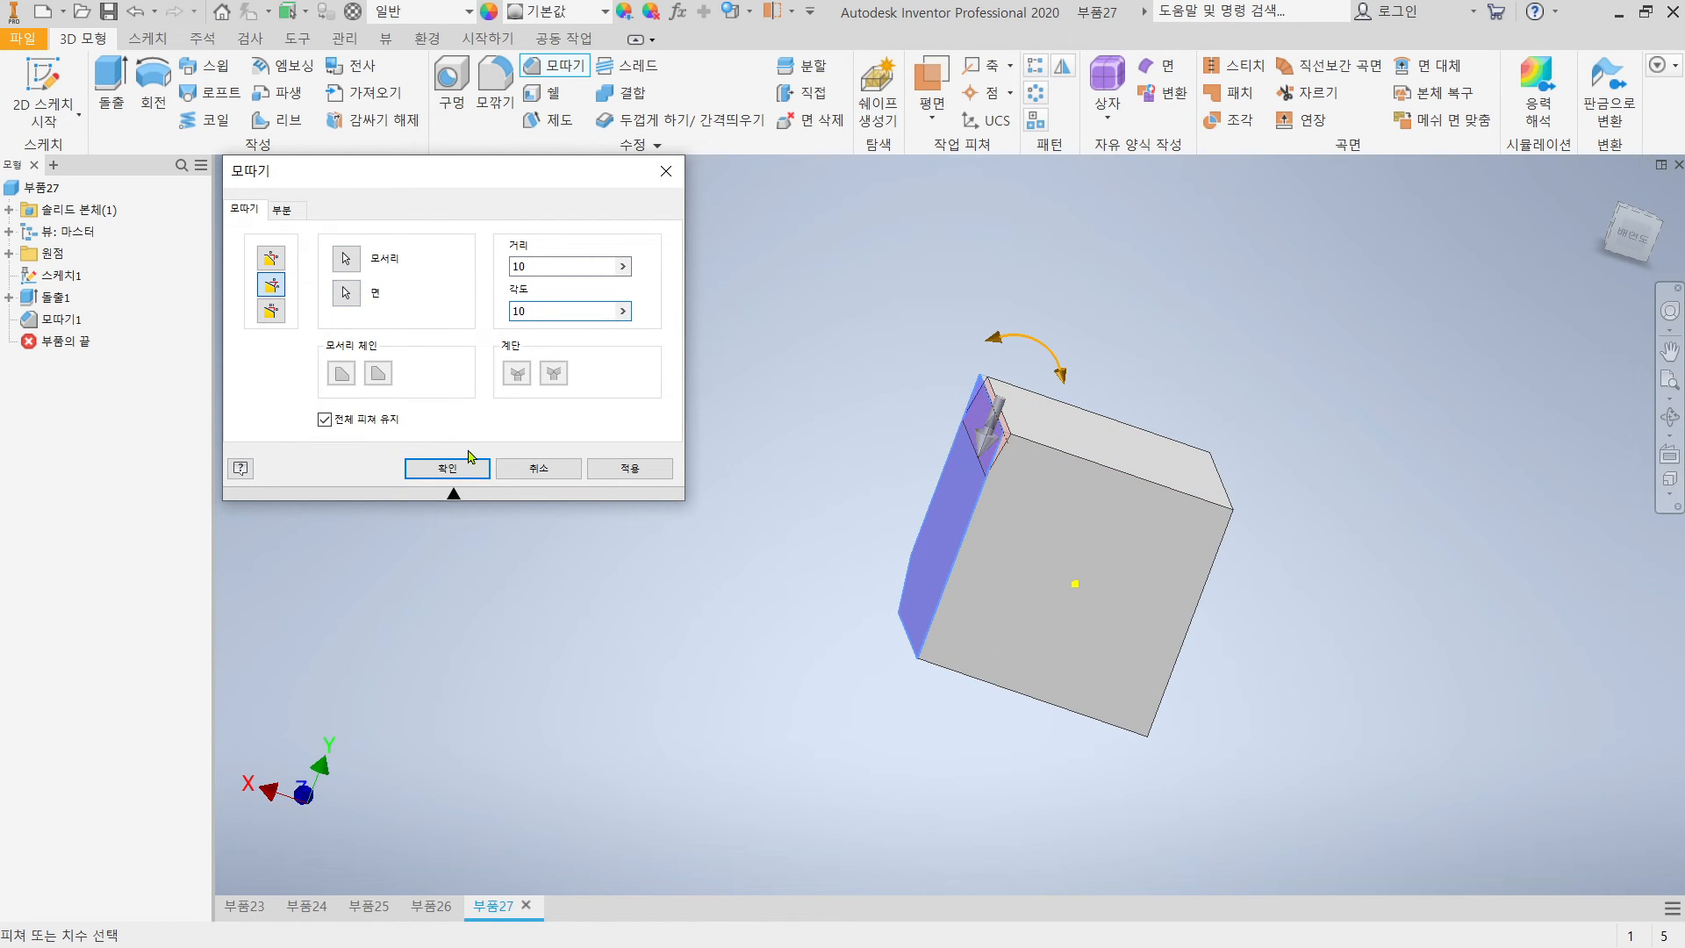
left_click(449, 468)
mouse_move(948, 493)
middle_mouse_down("shift")
mouse_move(1003, 483)
mouse_move(974, 489)
middle_mouse_up("shift")
scroll(959, 489, "down", 6)
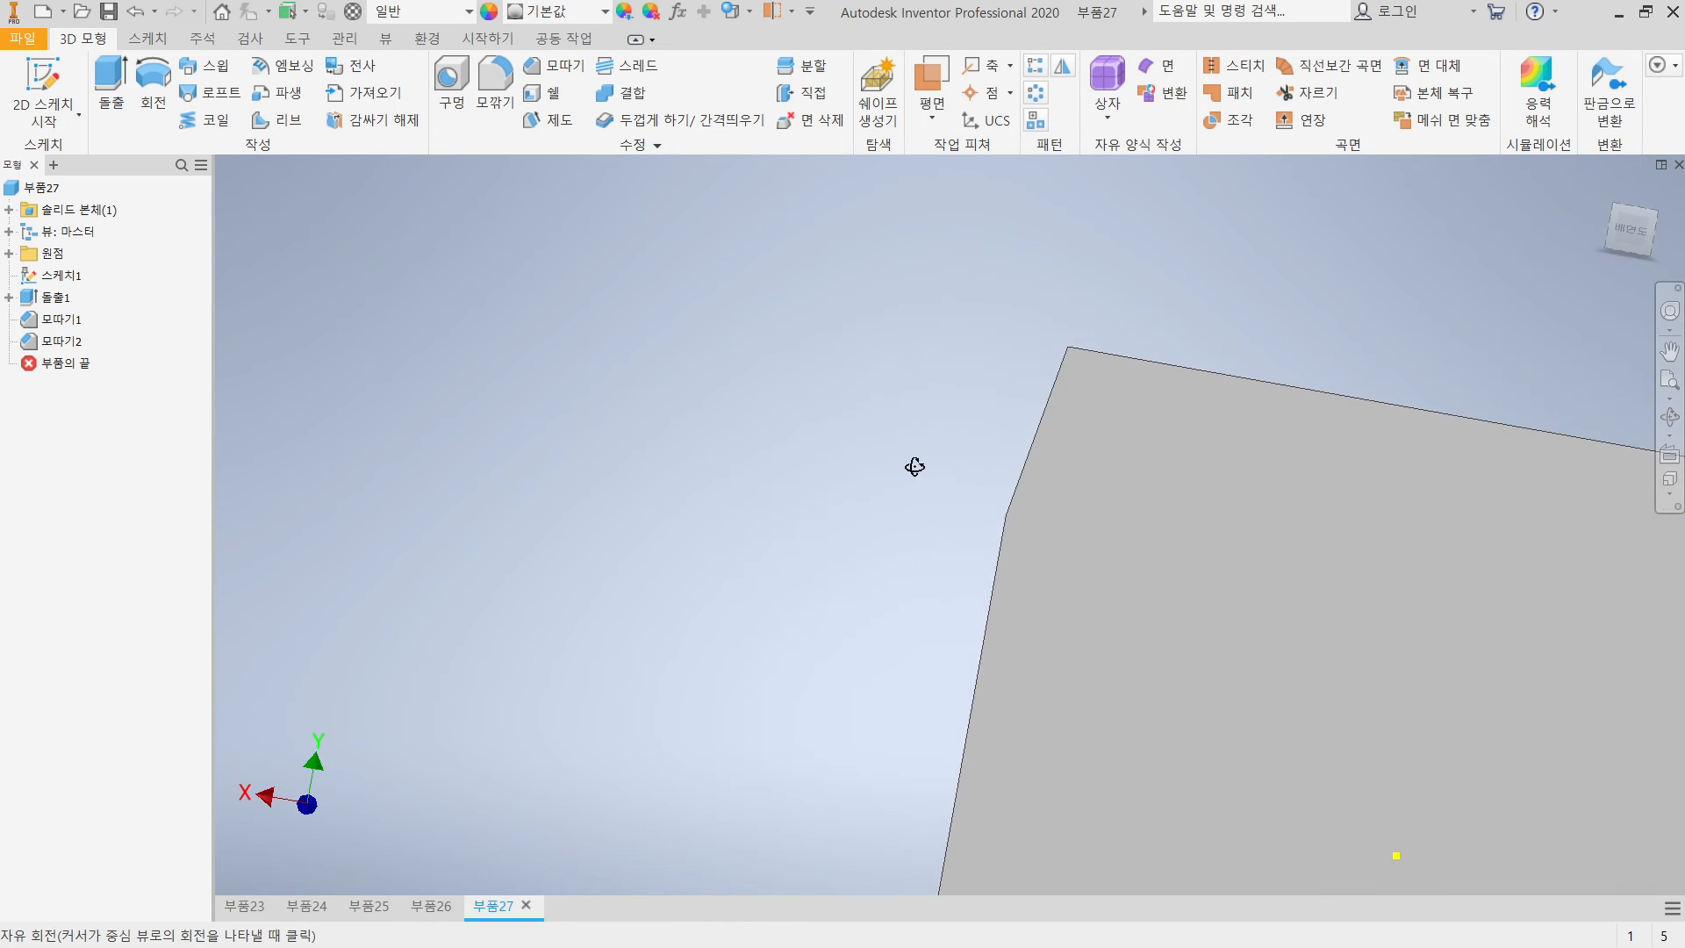
scroll(895, 474, "up", 5)
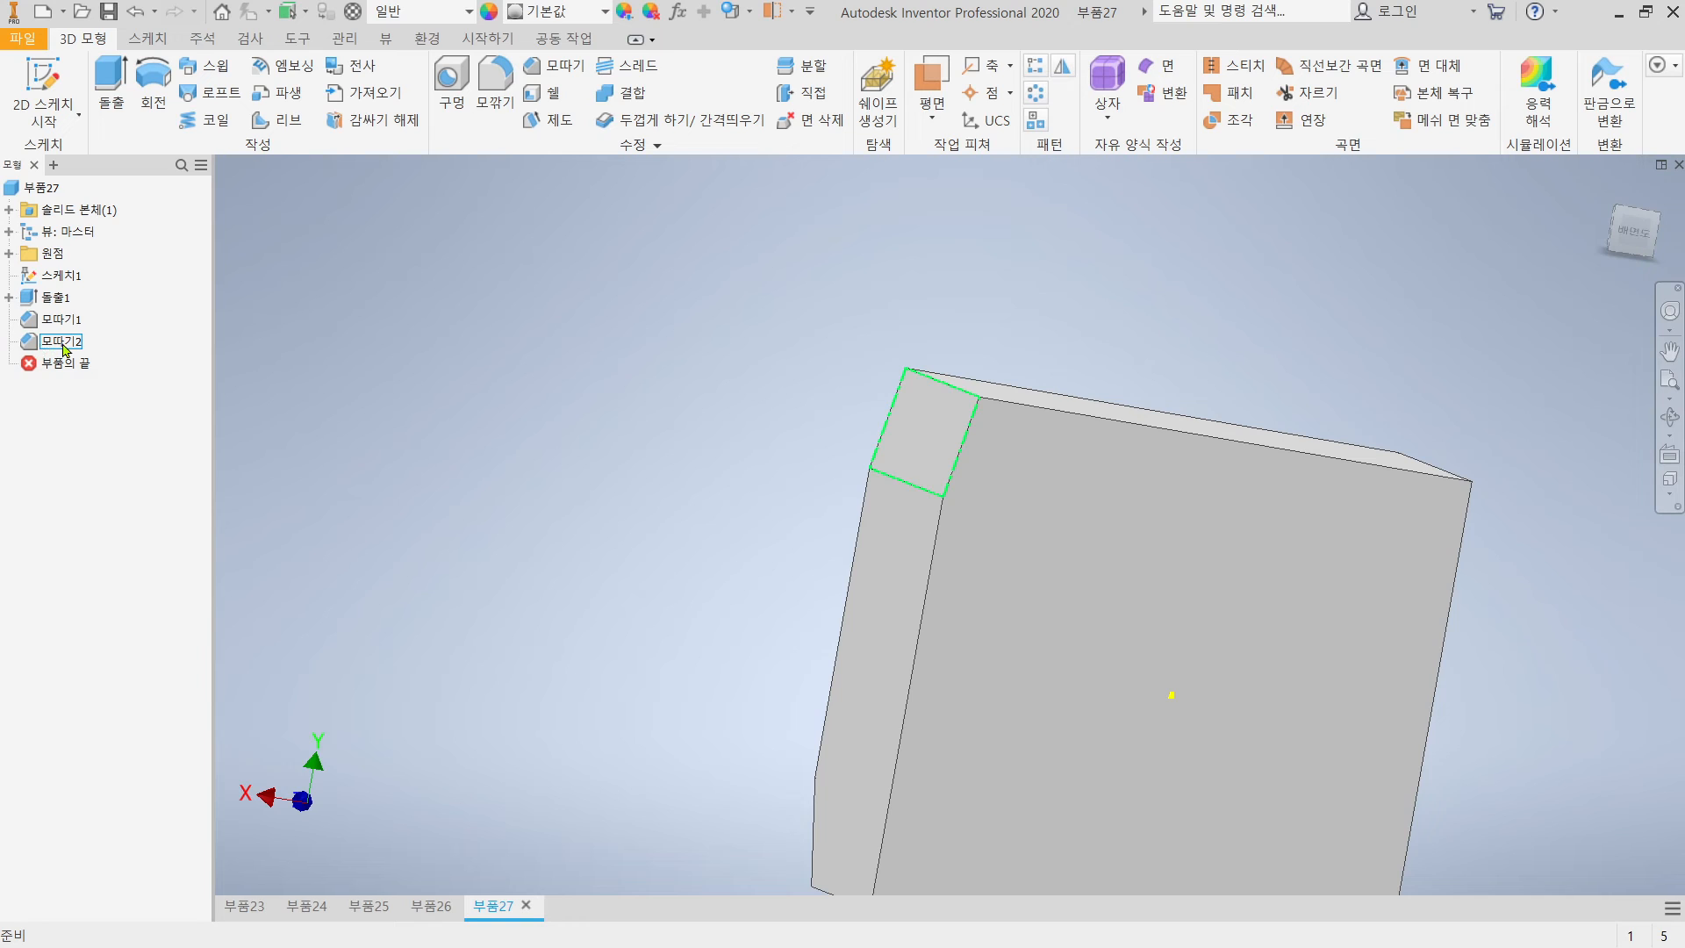
Delete the first, equal-distance chamfer from the part
double_click(62, 342)
key("Escape")
right_click(60, 319)
left_click(129, 355)
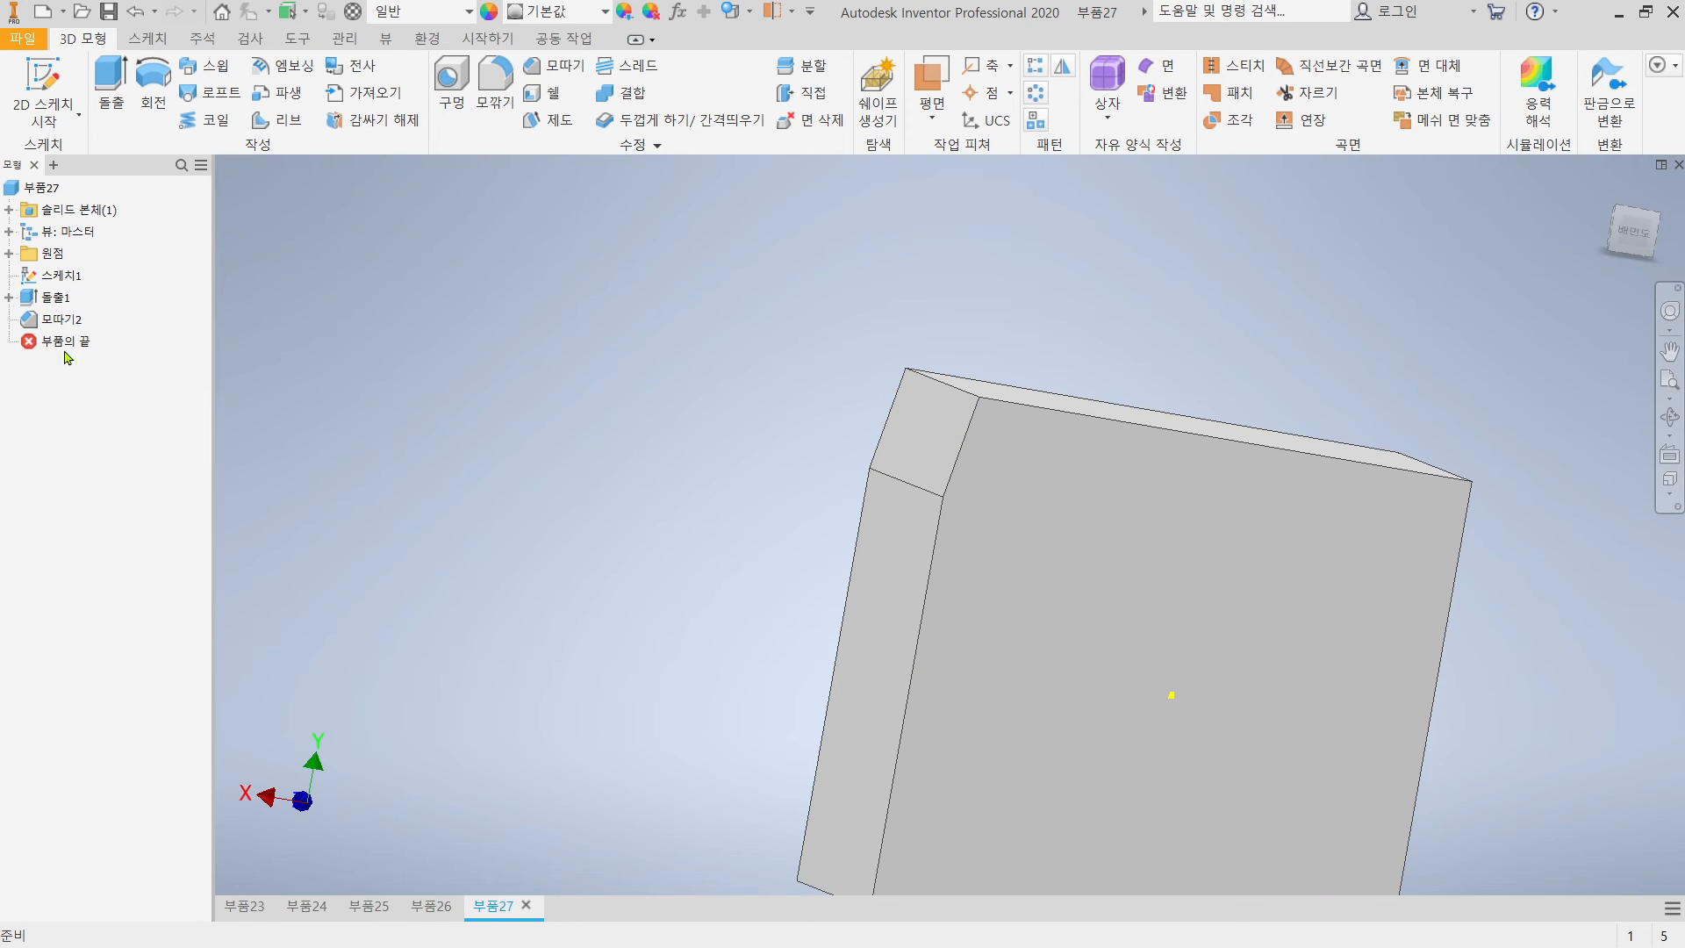
Try changing the remaining chamfer to the Two Distances type on a different cube edge, with distances of 20 mm and 10 mm
double_click(62, 318)
scroll(851, 405, "up", 3)
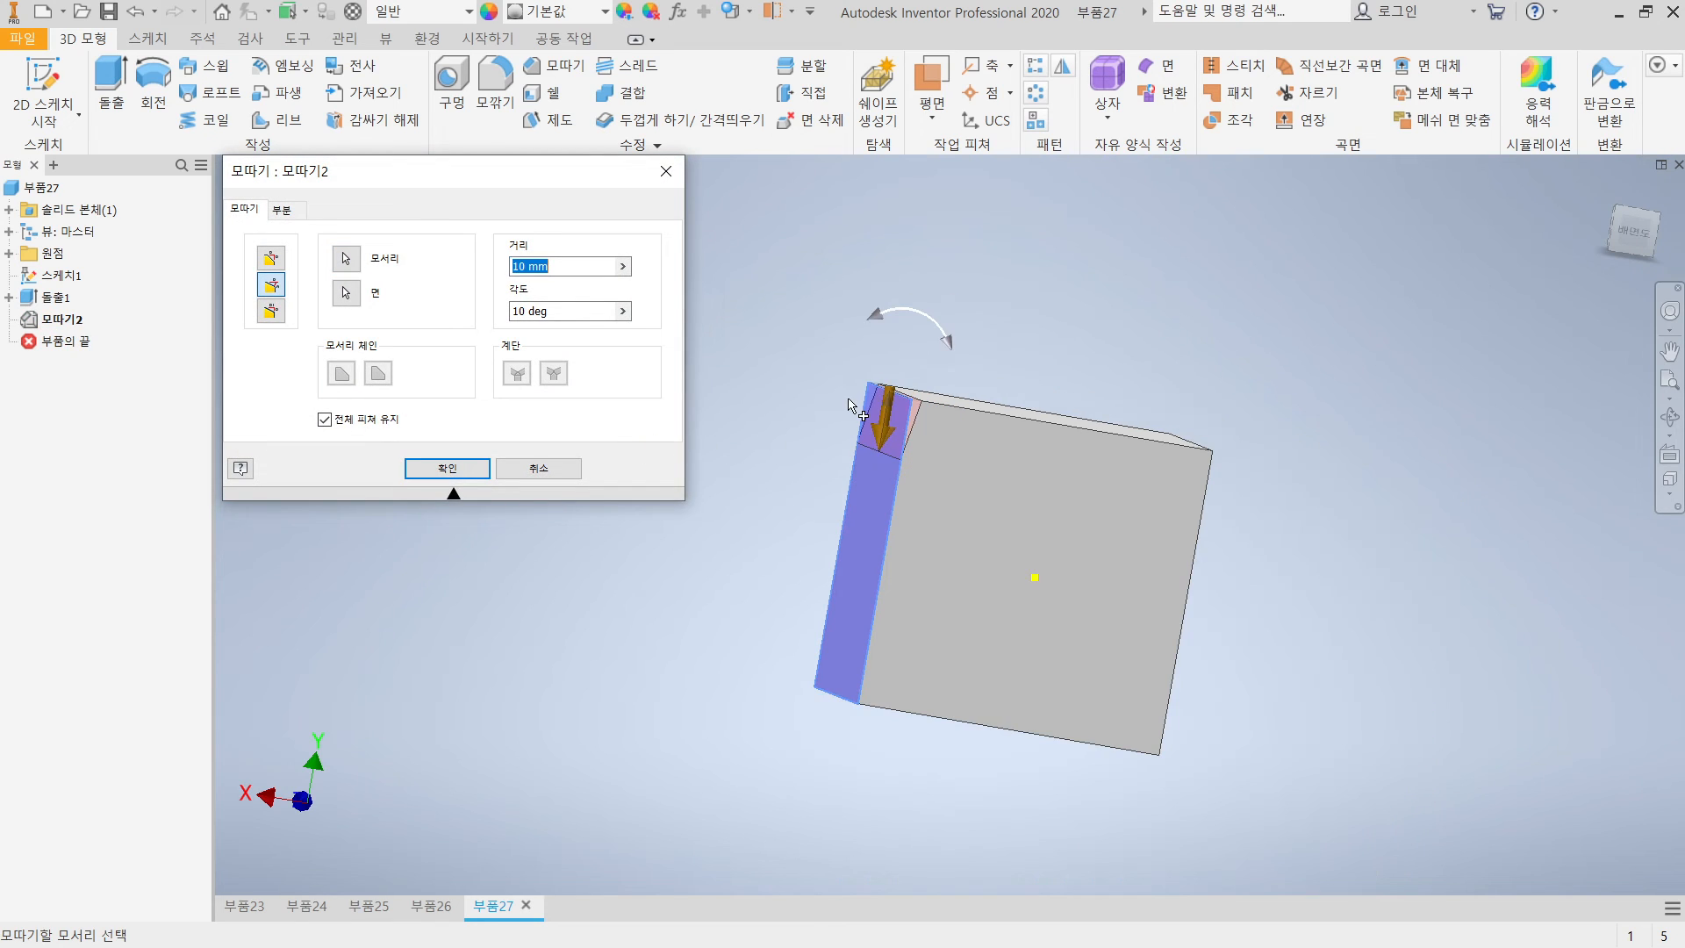
left_click(271, 311)
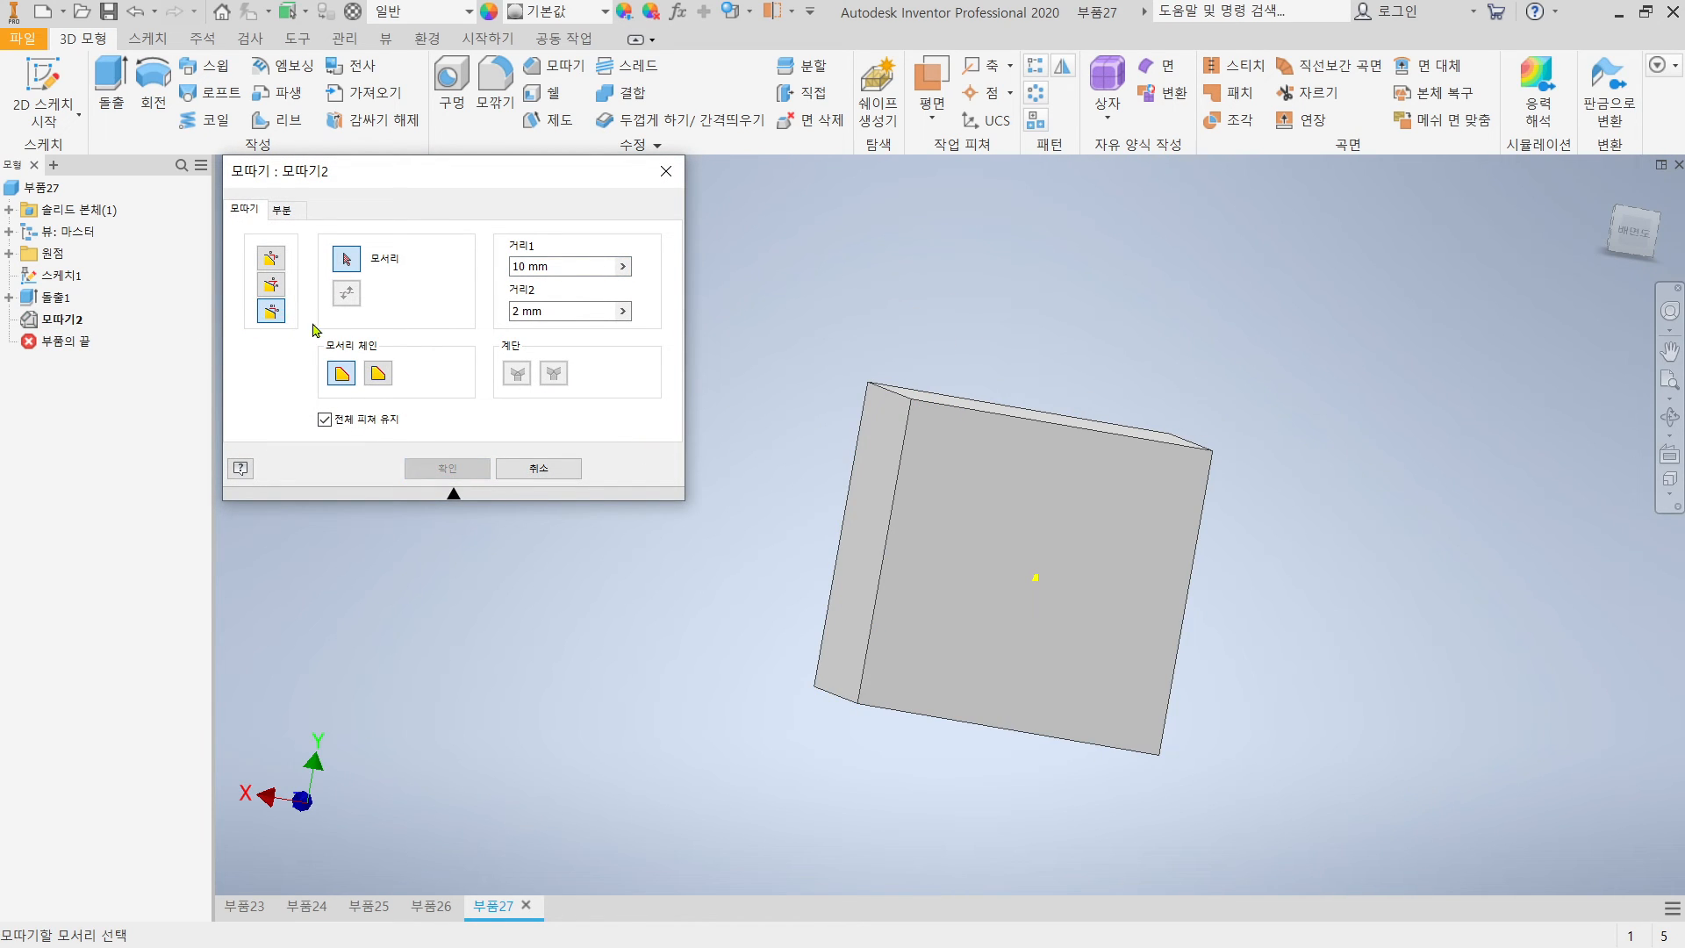
middle_click_drag(888, 508, 853, 528, "shift")
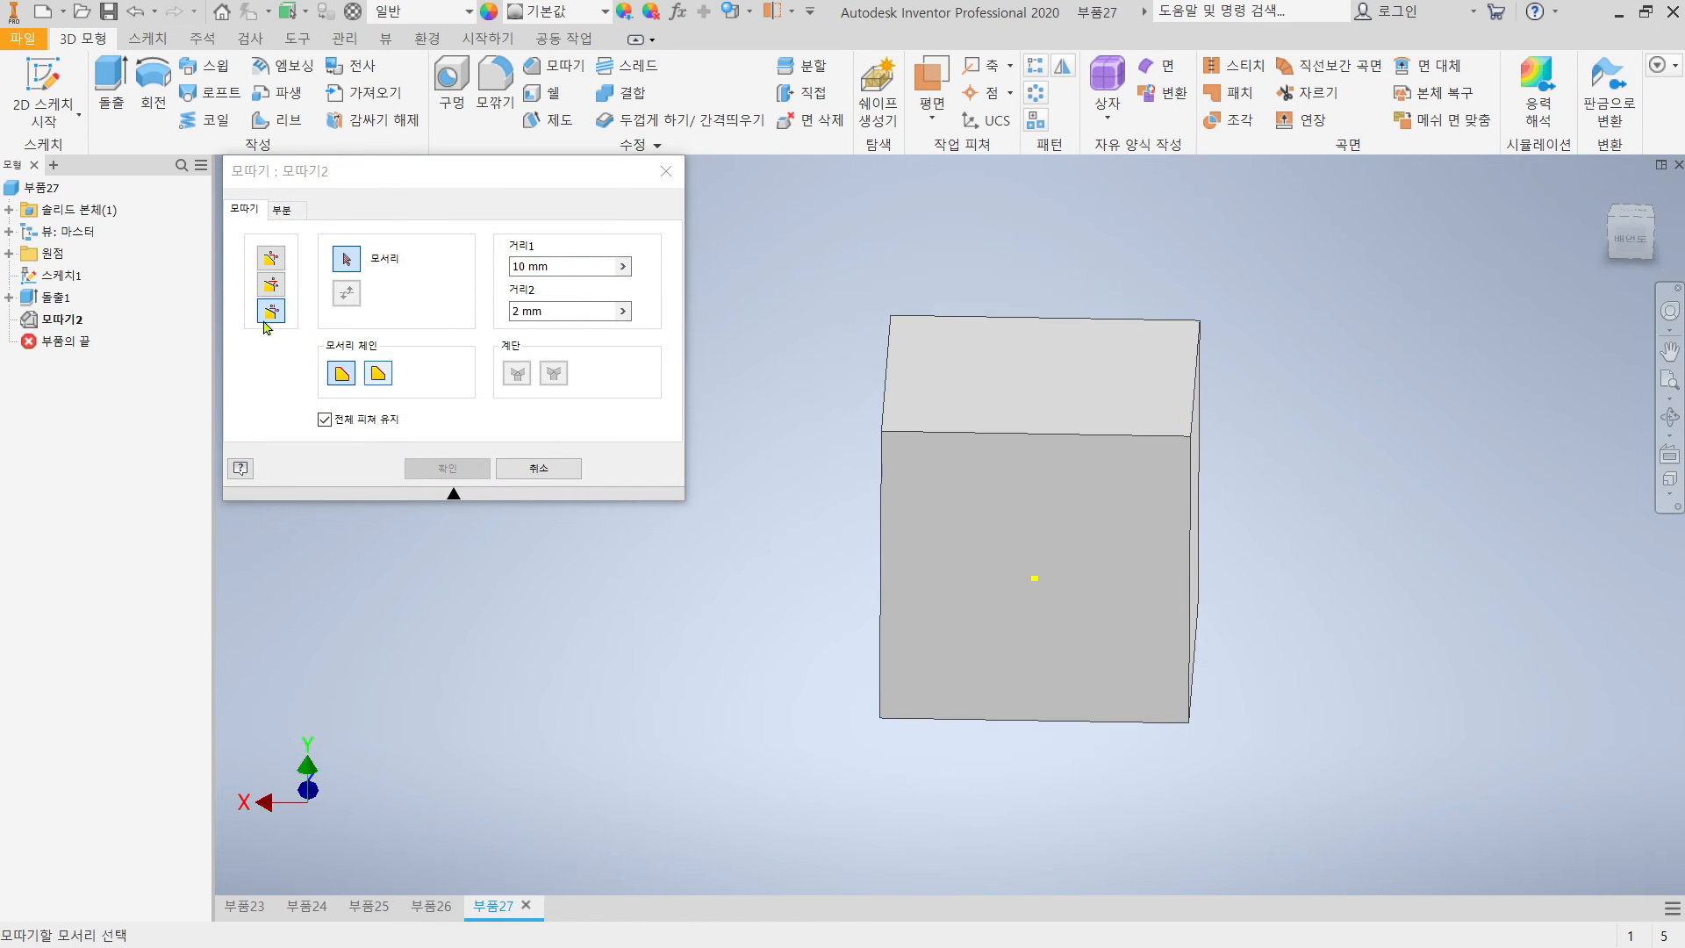
middle_click_drag(1076, 549, 1235, 395, "shift")
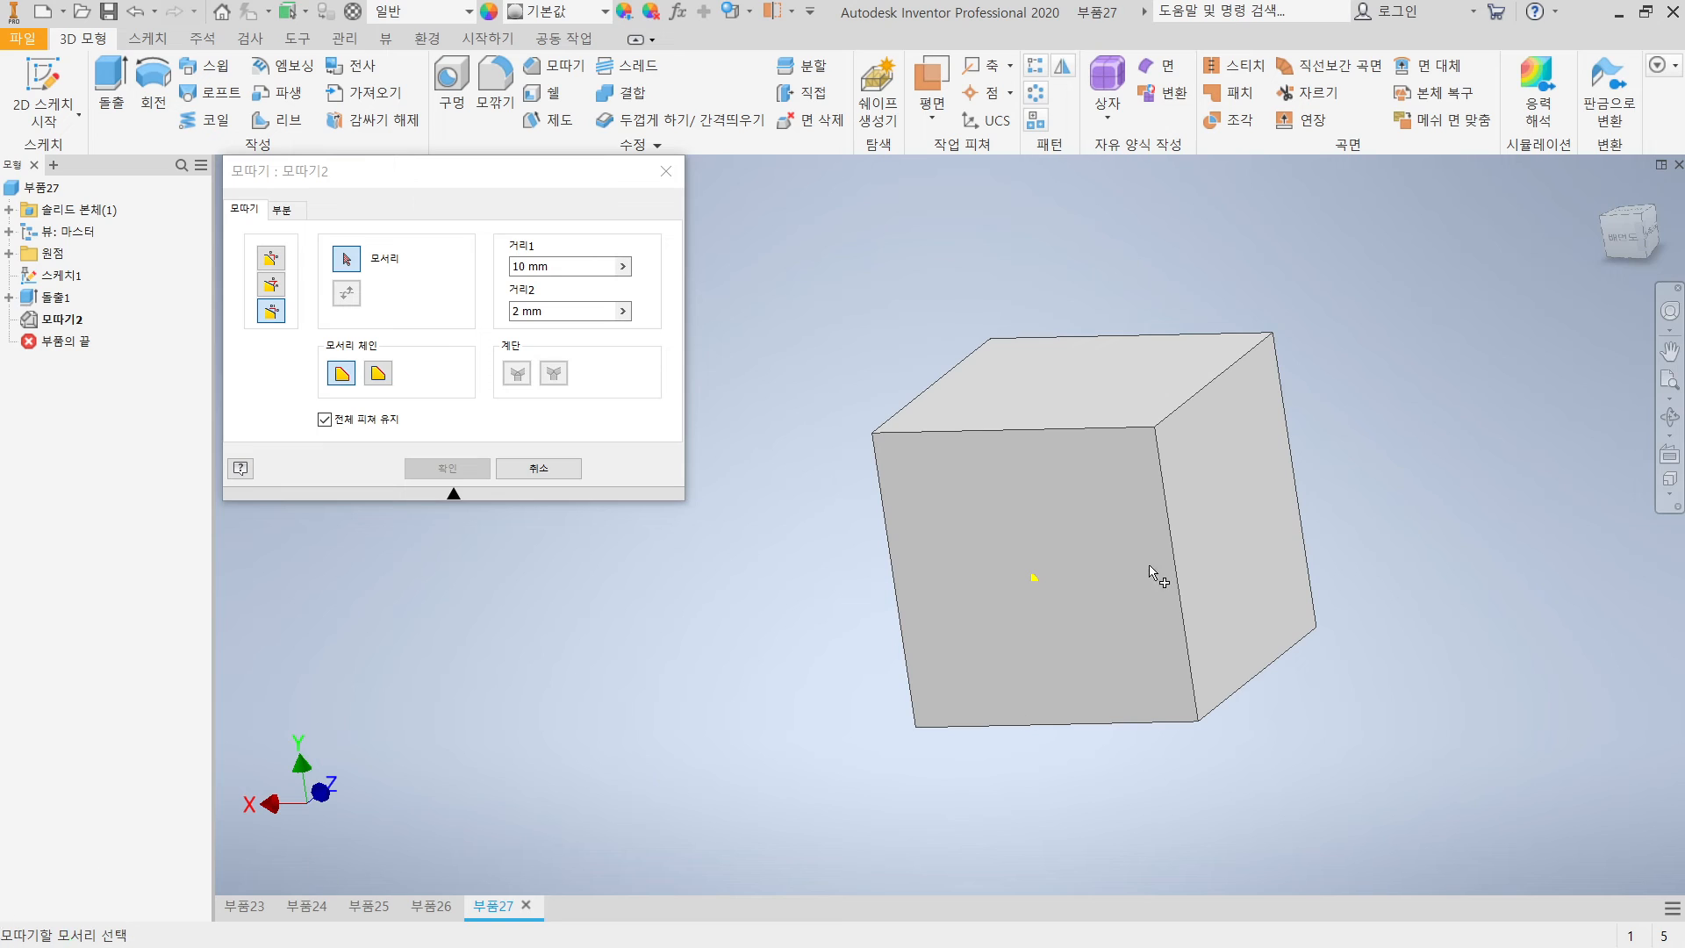
left_click(1203, 397)
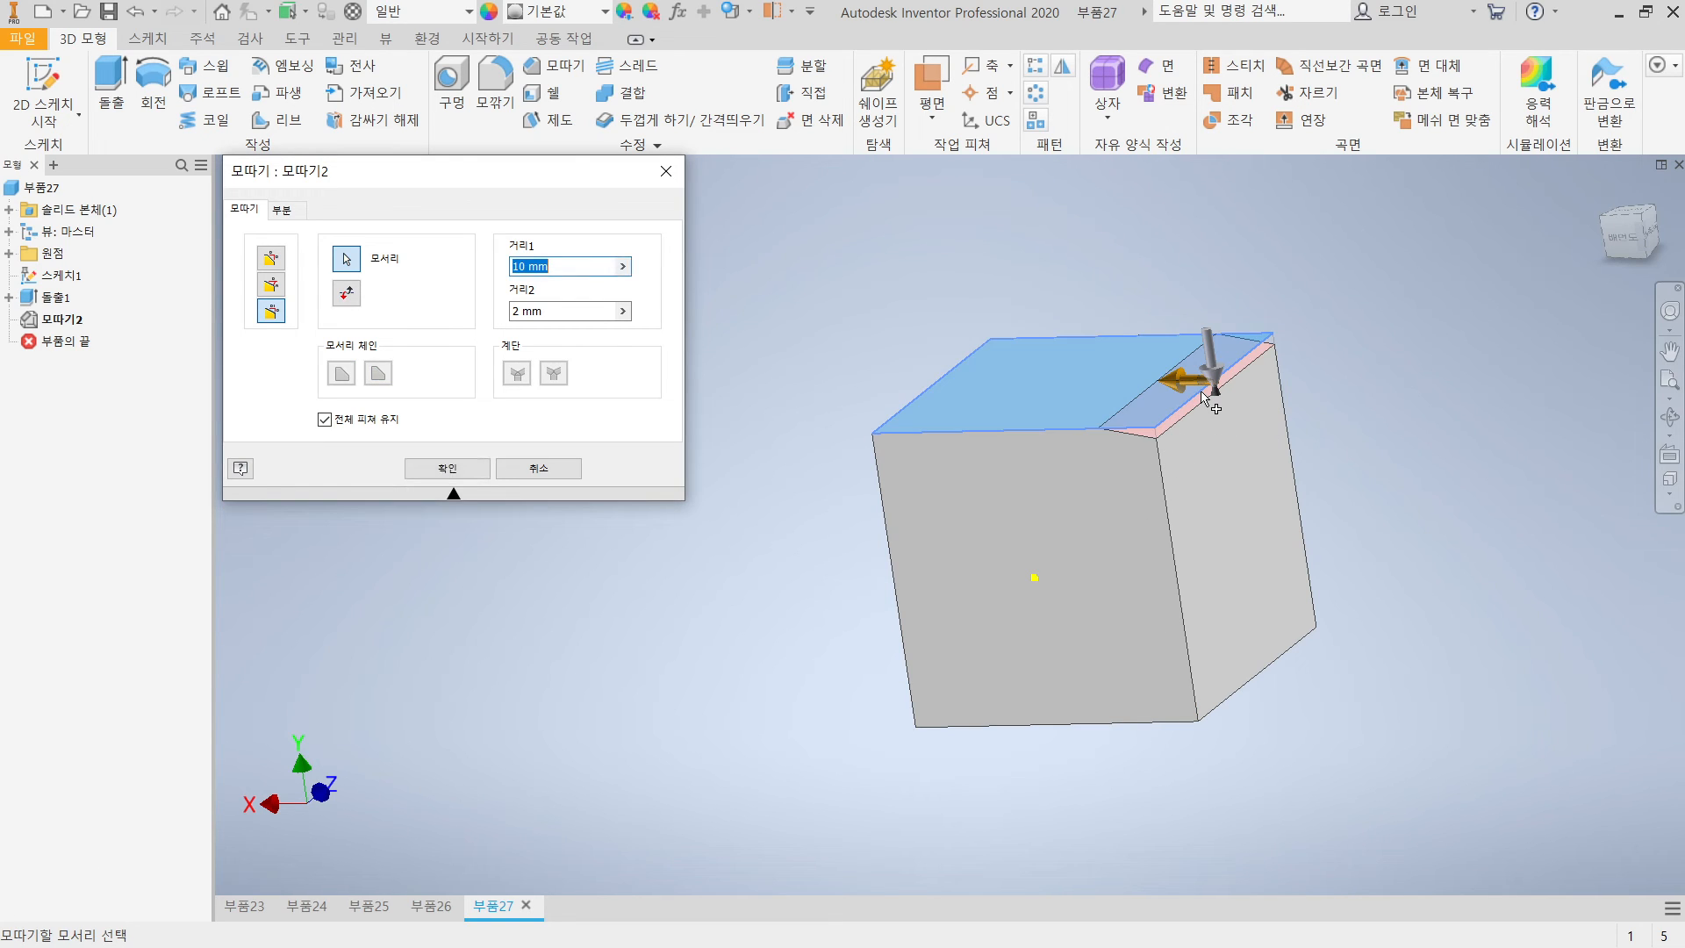
middle_click_drag(1203, 400, 1168, 430, "shift")
scroll(1165, 428, "up", 3)
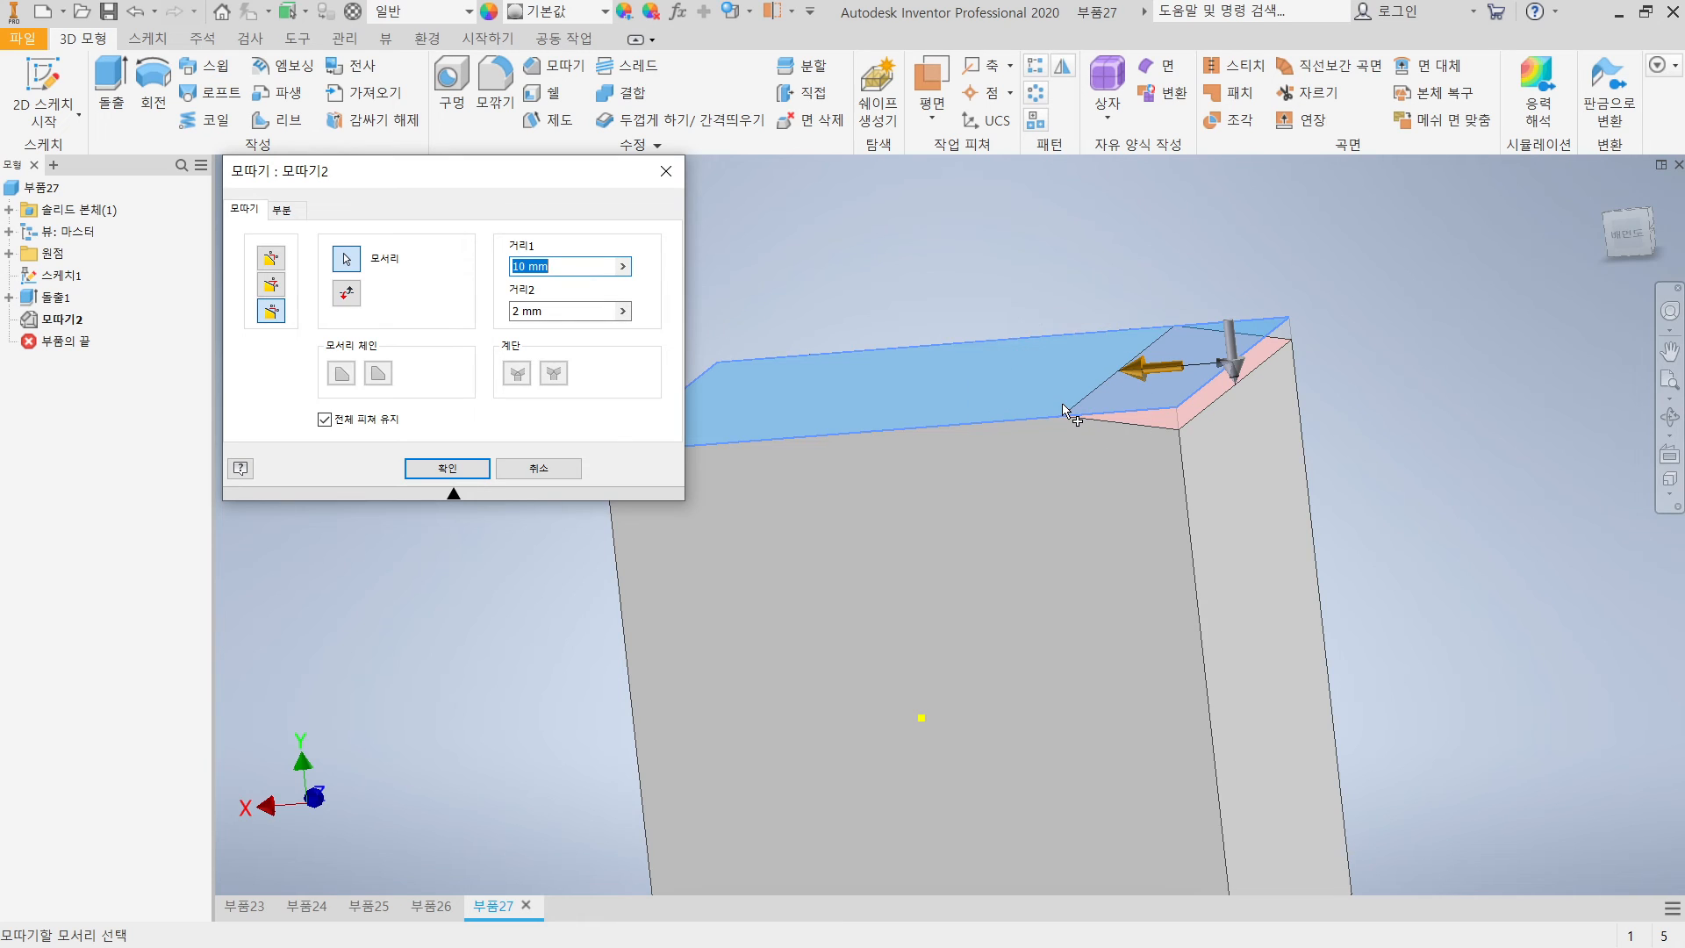
left_click(542, 311)
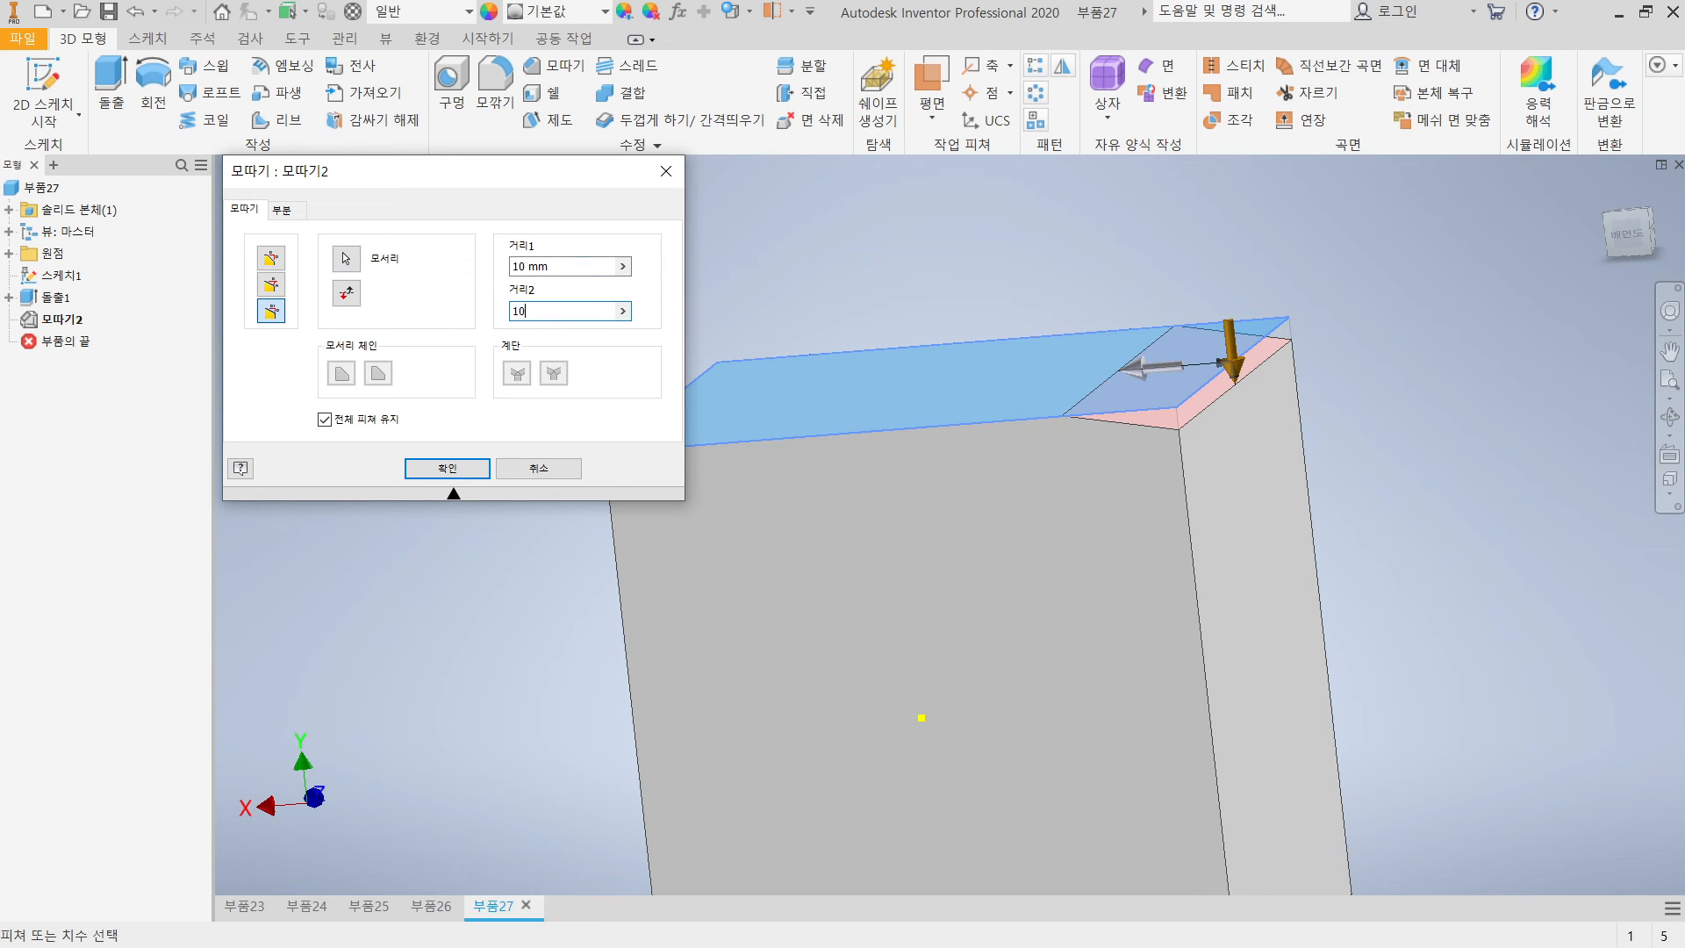
left_click(579, 266)
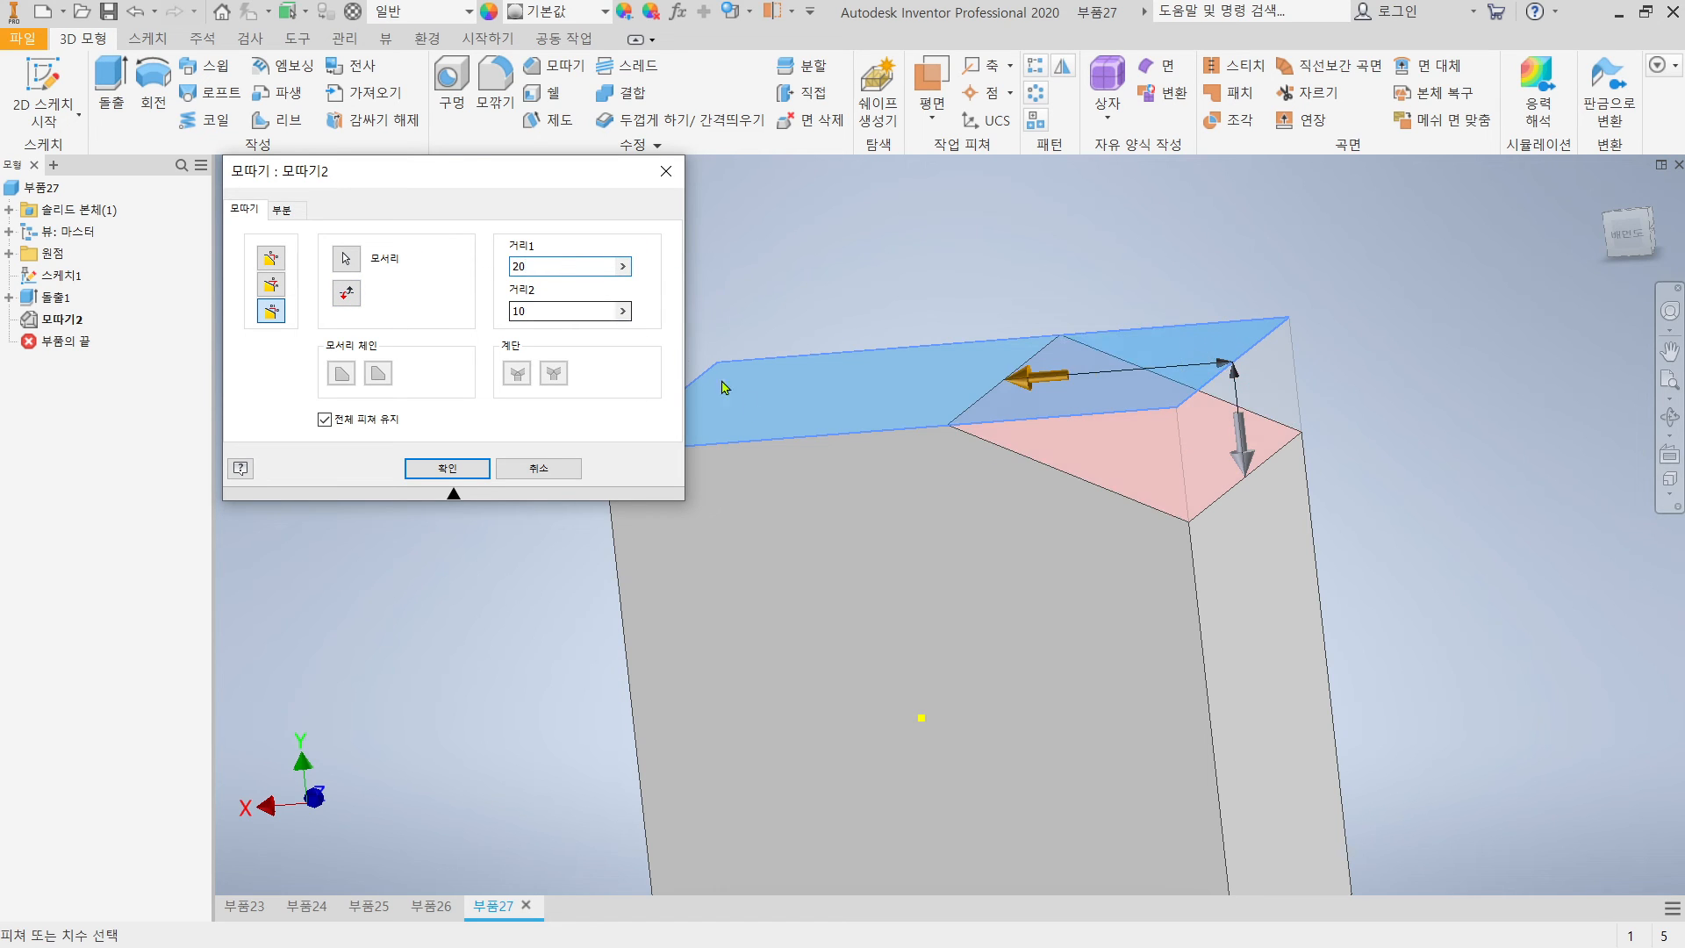
Try flipping the direction of the two chamfer distances, then cancel the chamfer edit
middle_click_drag(725, 387, 835, 564, "shift")
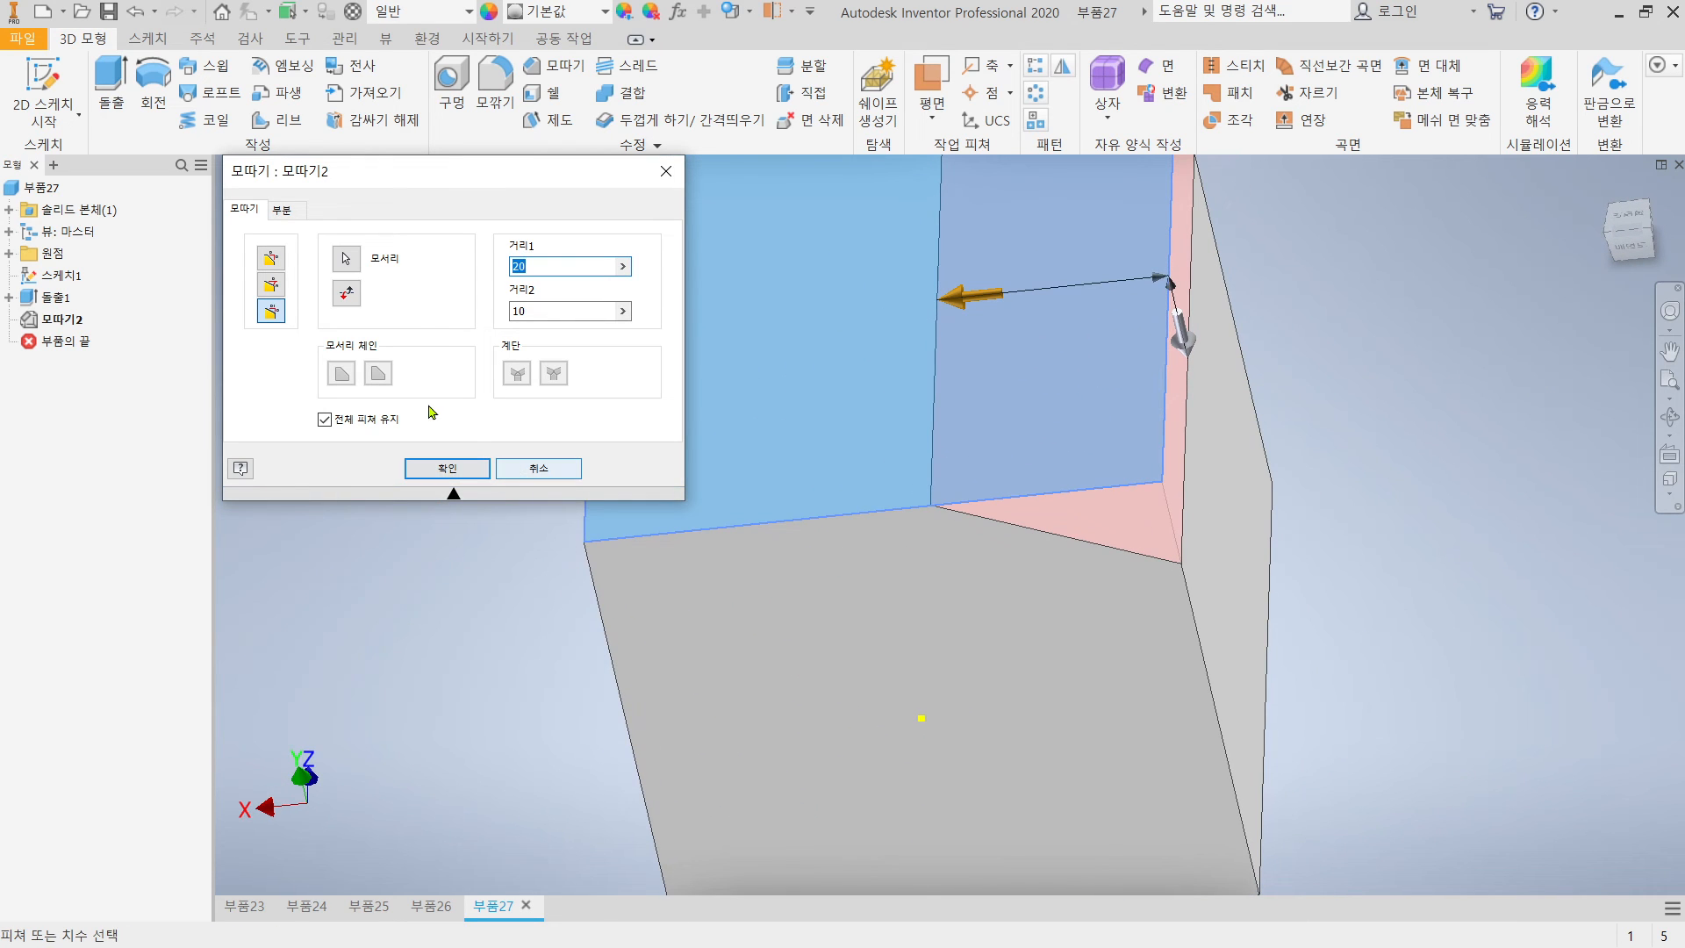
left_click(345, 296)
middle_click_drag(1142, 683, 1076, 625, "shift")
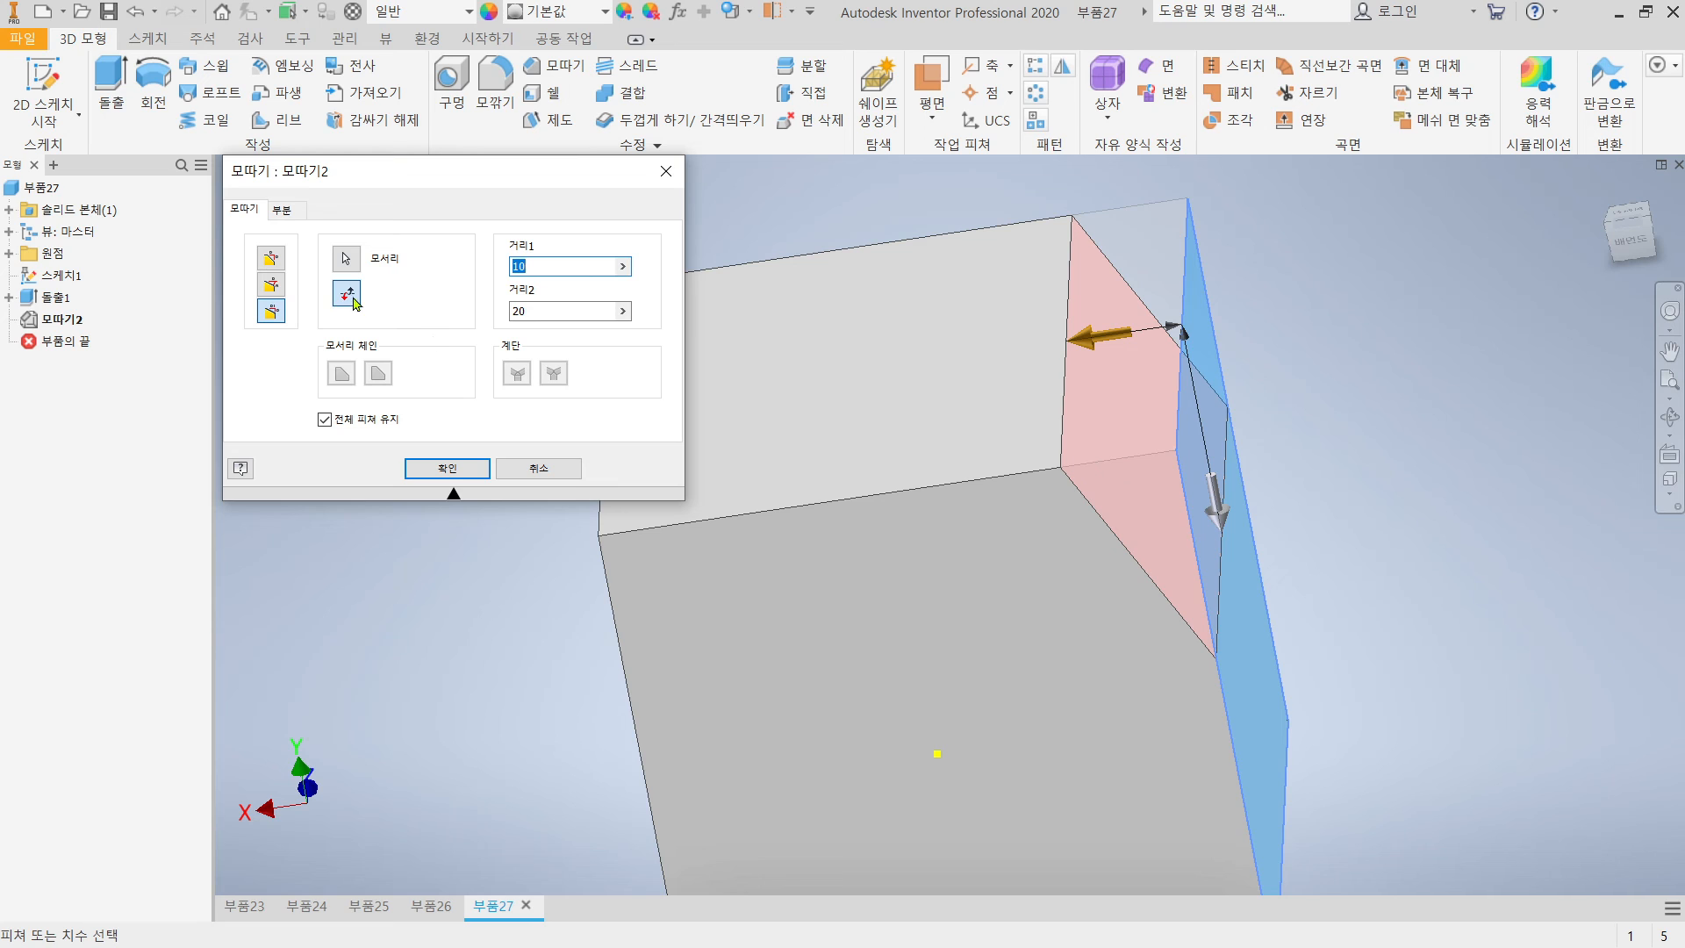
left_click(551, 476)
middle_click_drag(873, 510, 869, 533, "shift")
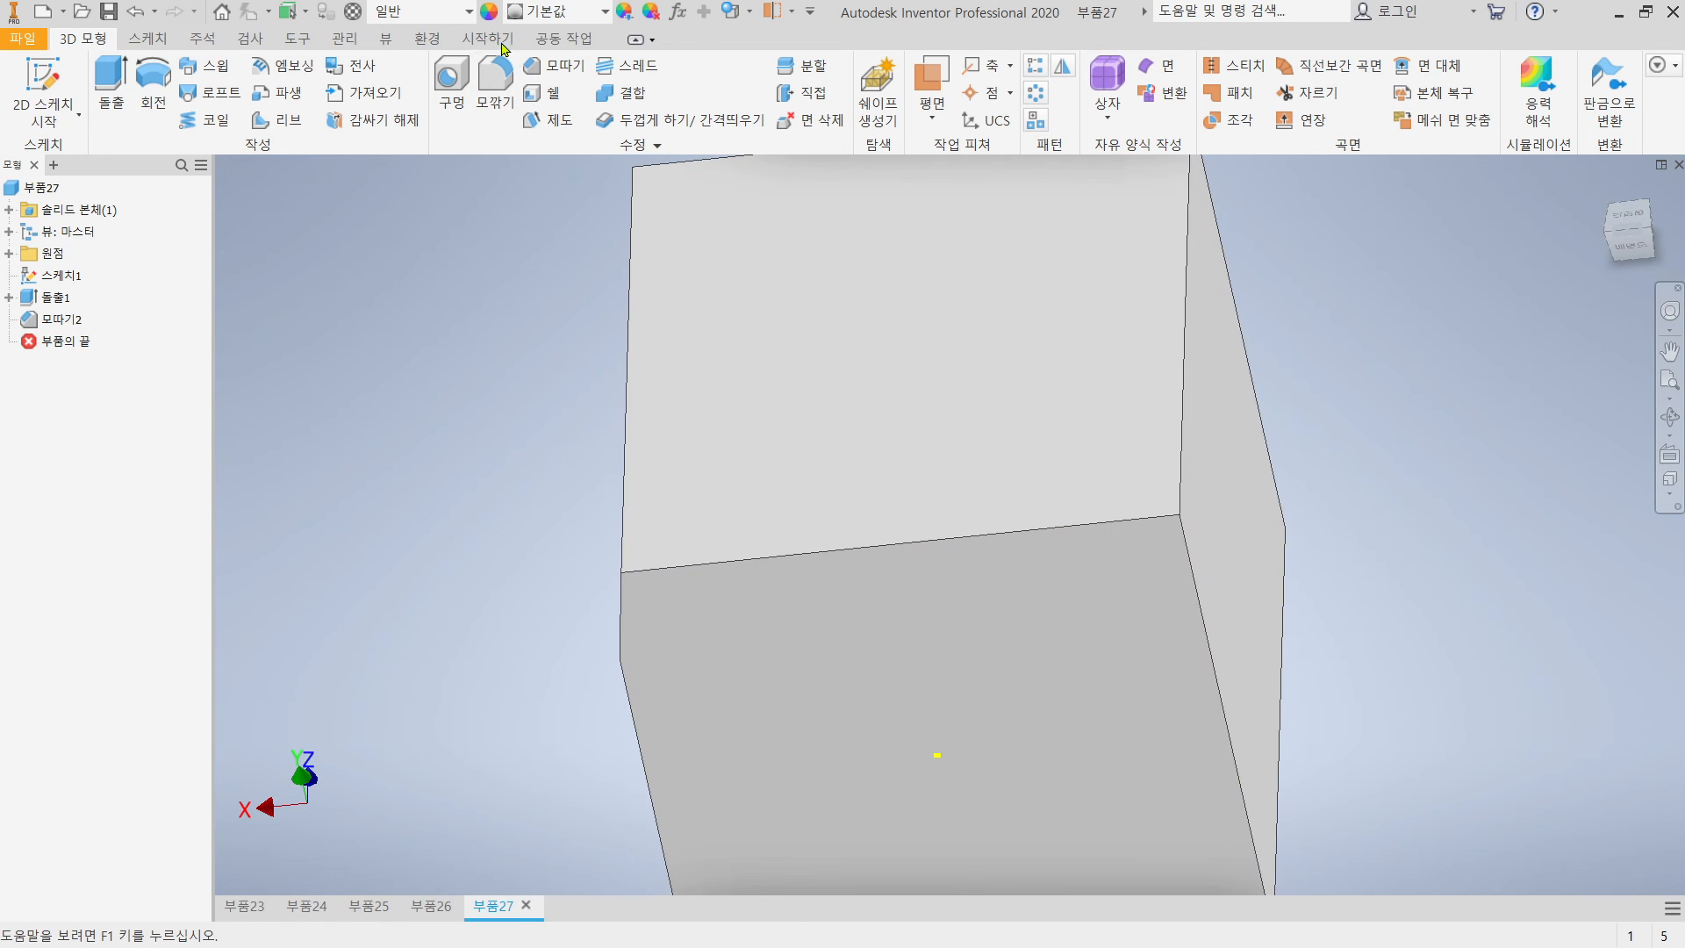
Chamfer the three edges meeting at one cube corner by an equal distance of 10 mm with the No Setback corner option
left_click(553, 69)
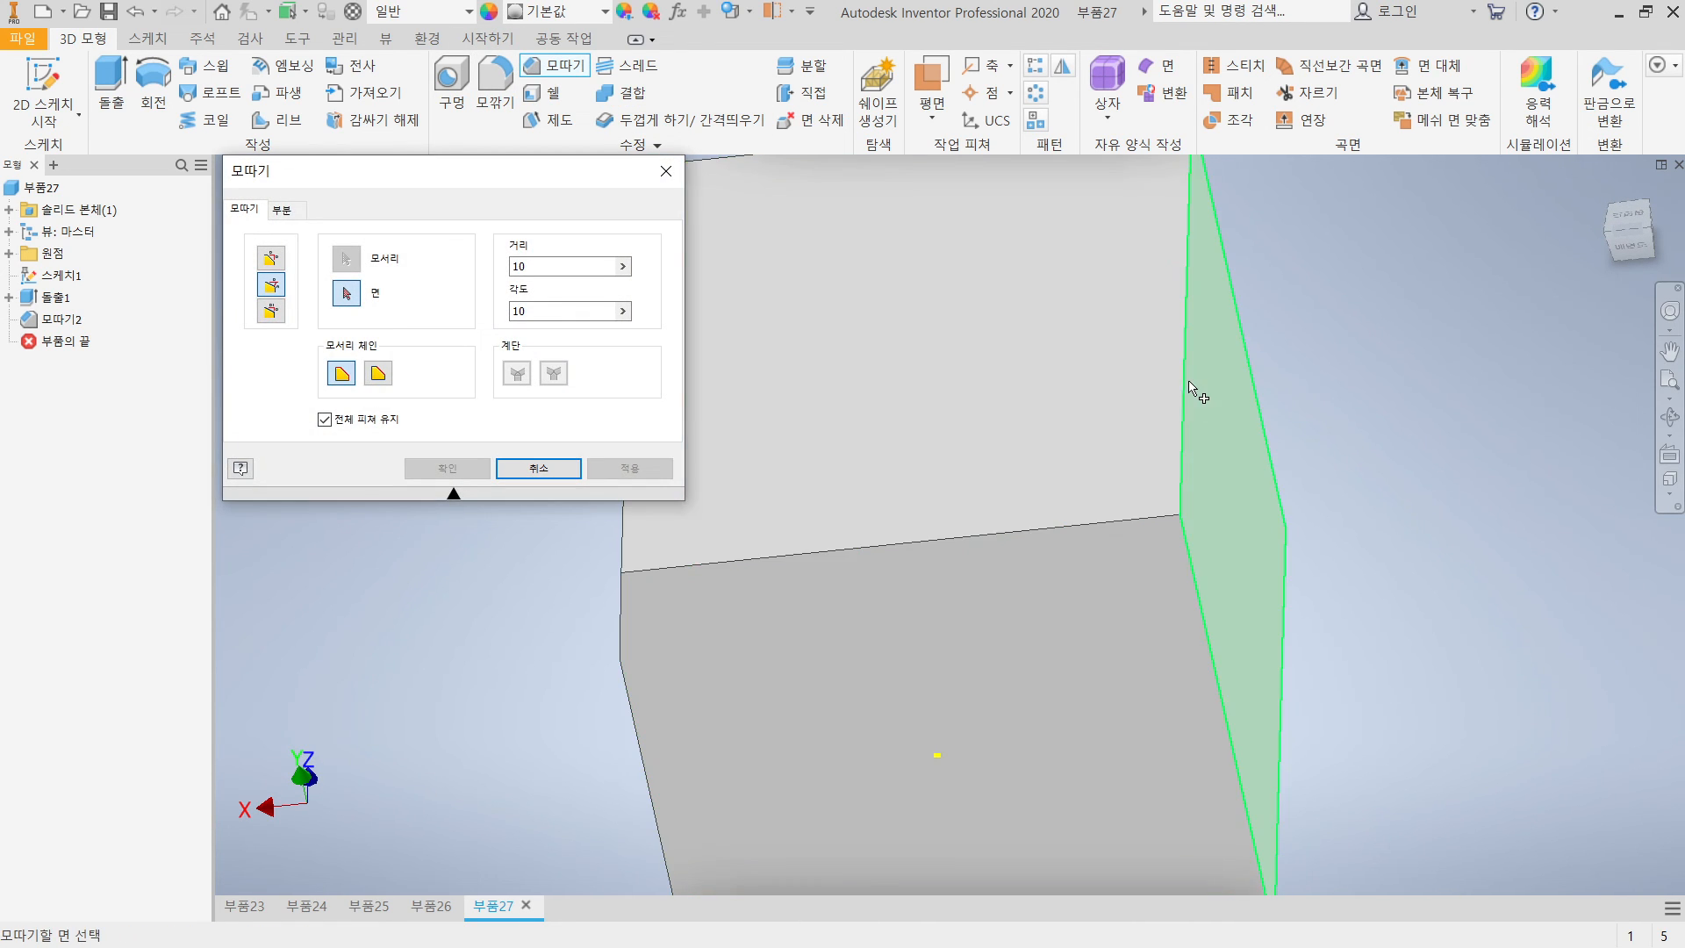
left_click(273, 264)
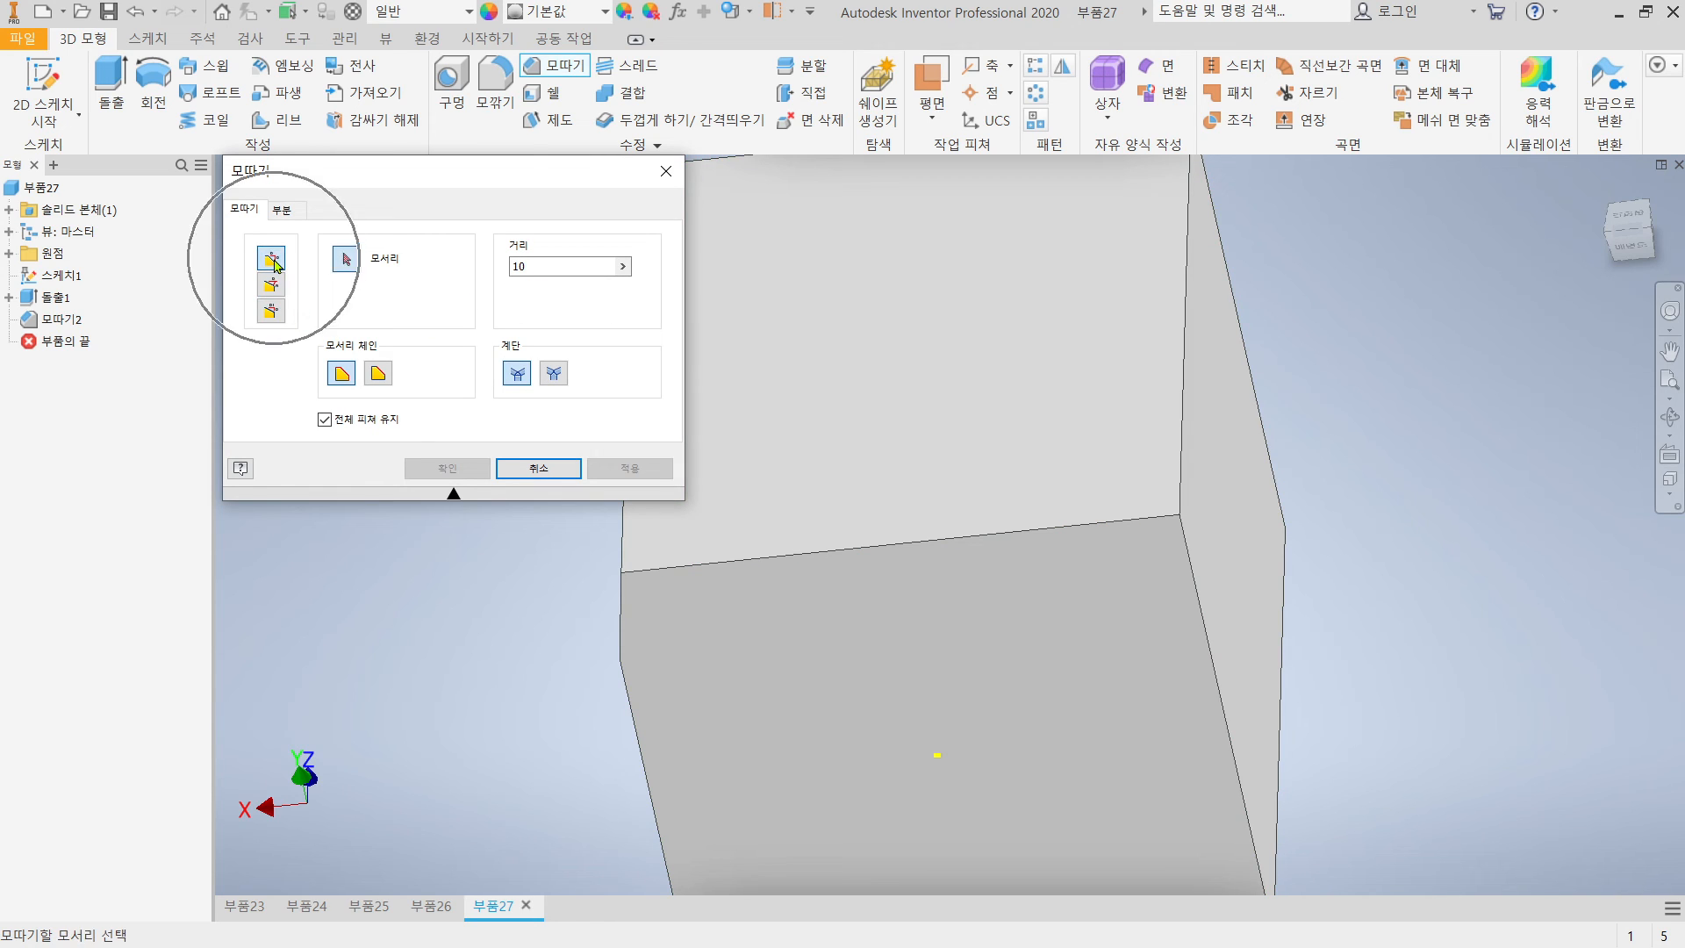
left_click(1186, 377)
left_click(1042, 531)
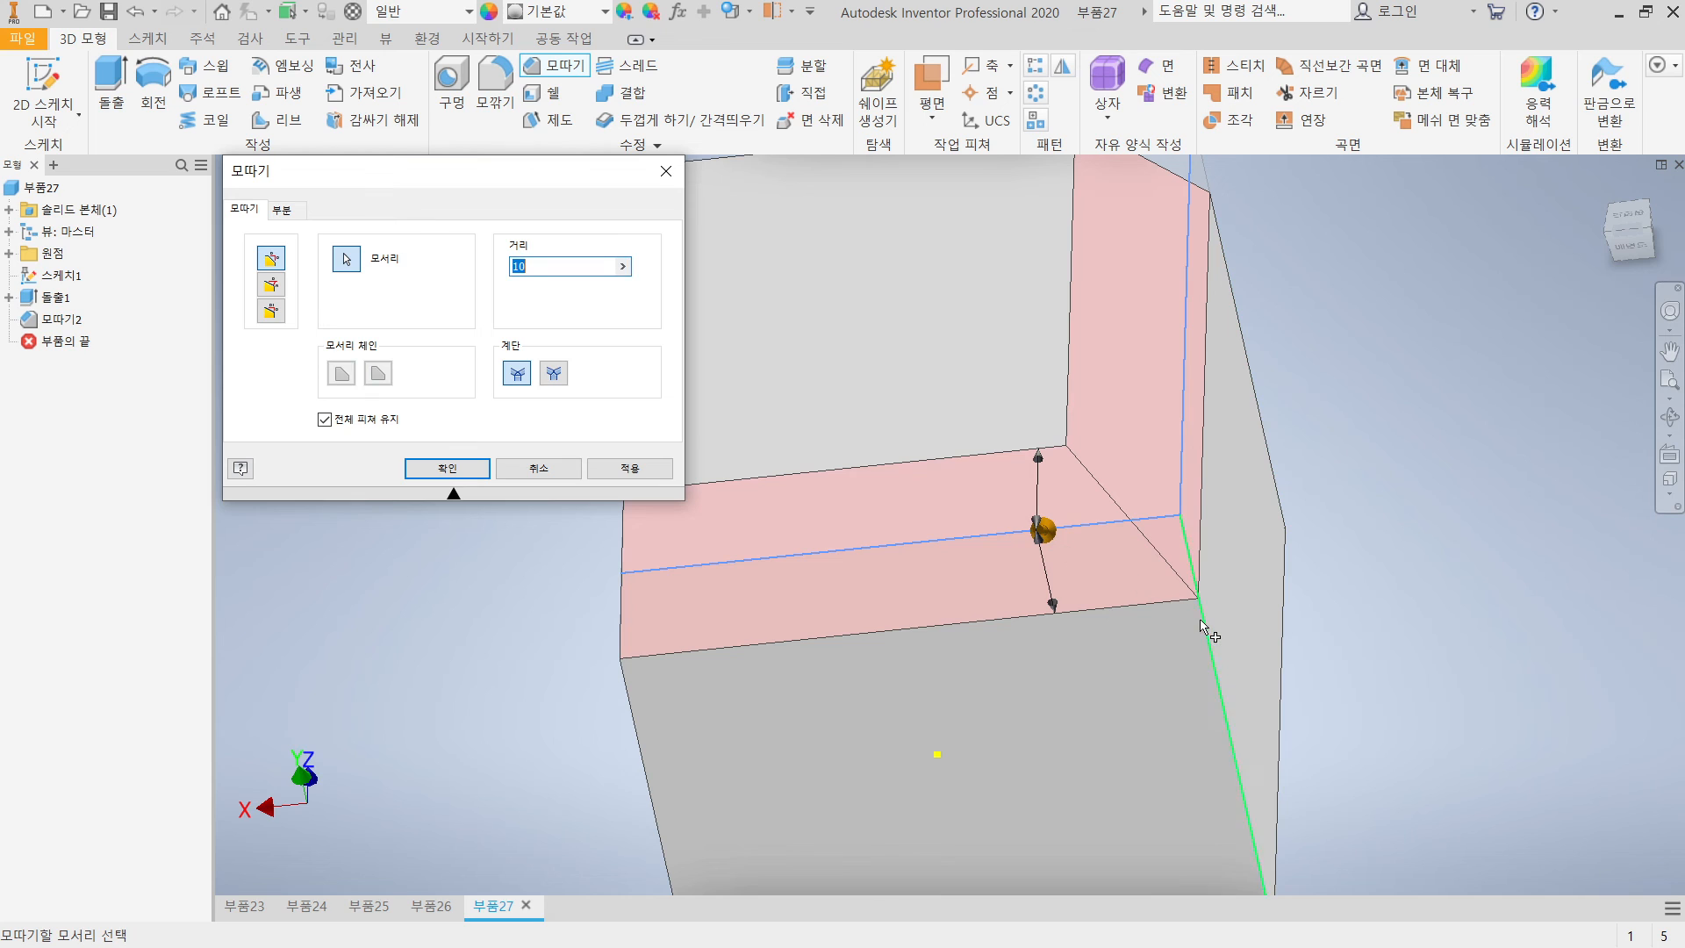
middle_click_drag(1177, 602, 1135, 640, "shift")
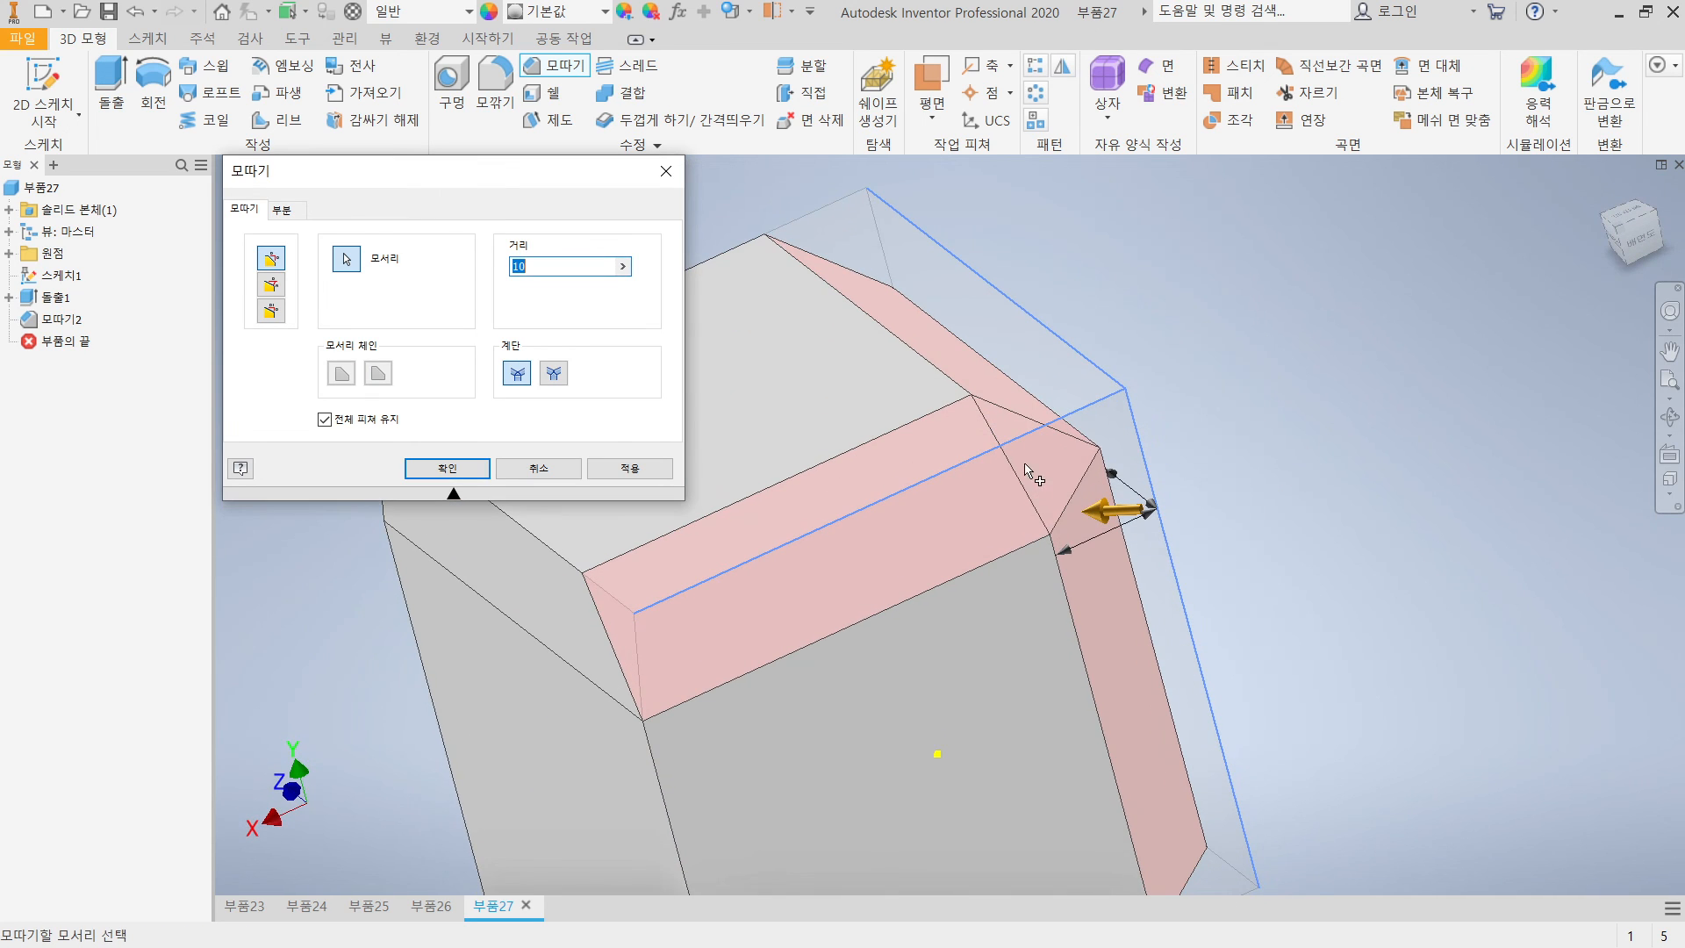
left_click(557, 379)
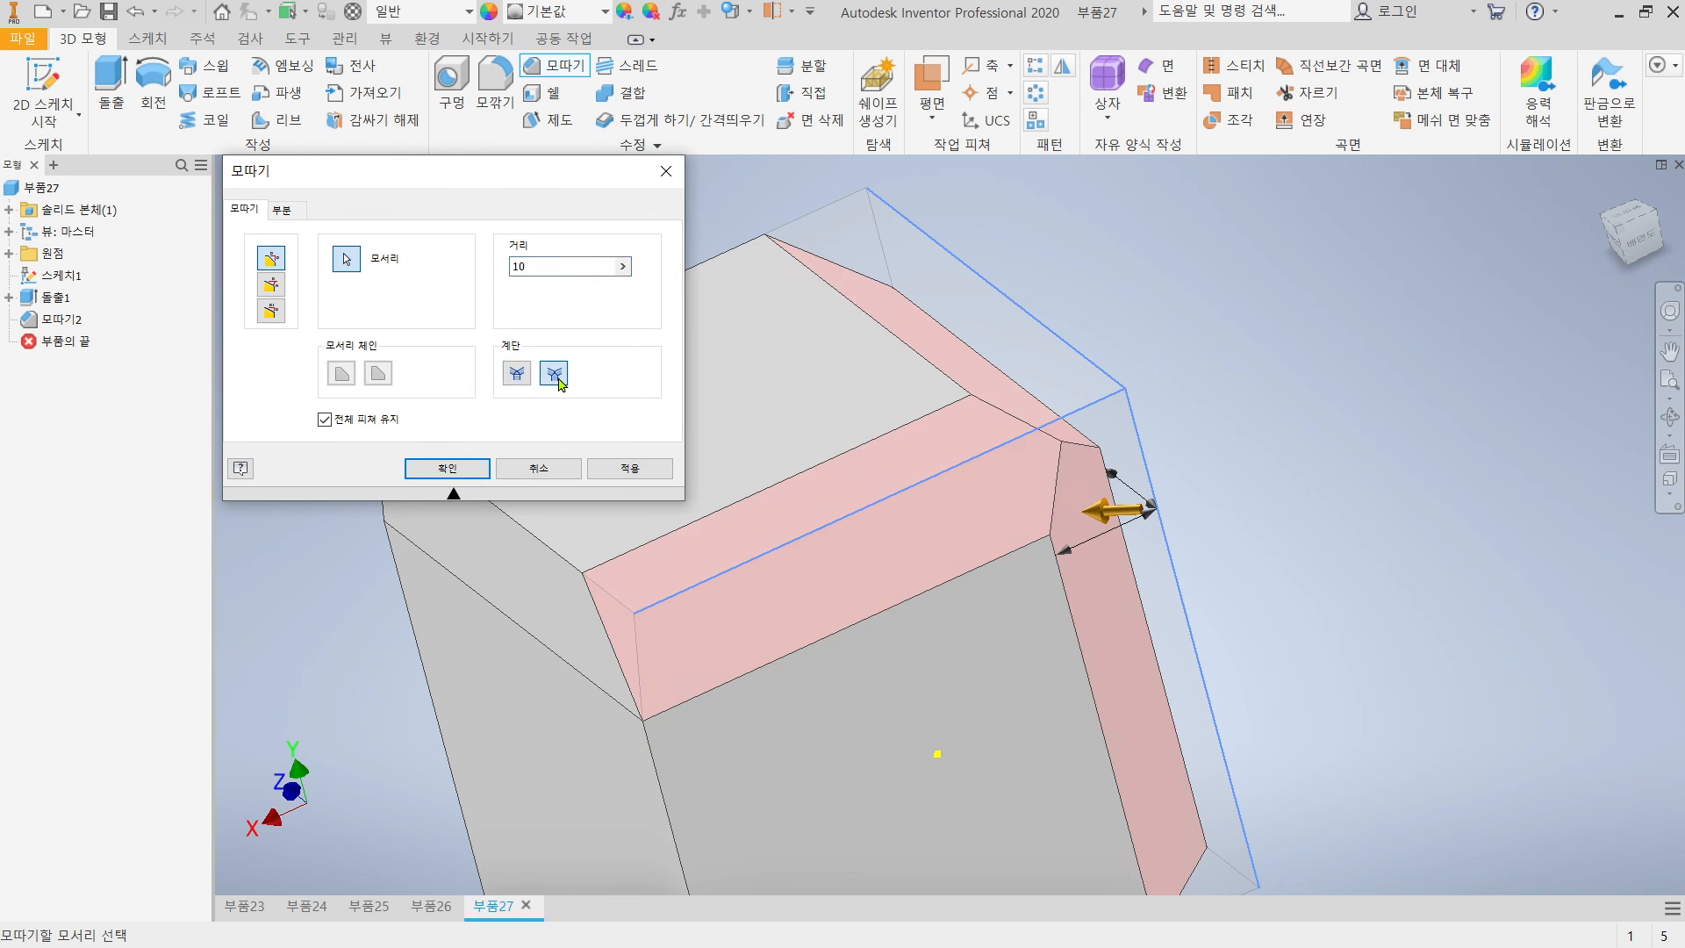
middle_click_drag(1072, 498, 702, 562, "shift")
left_click(446, 469)
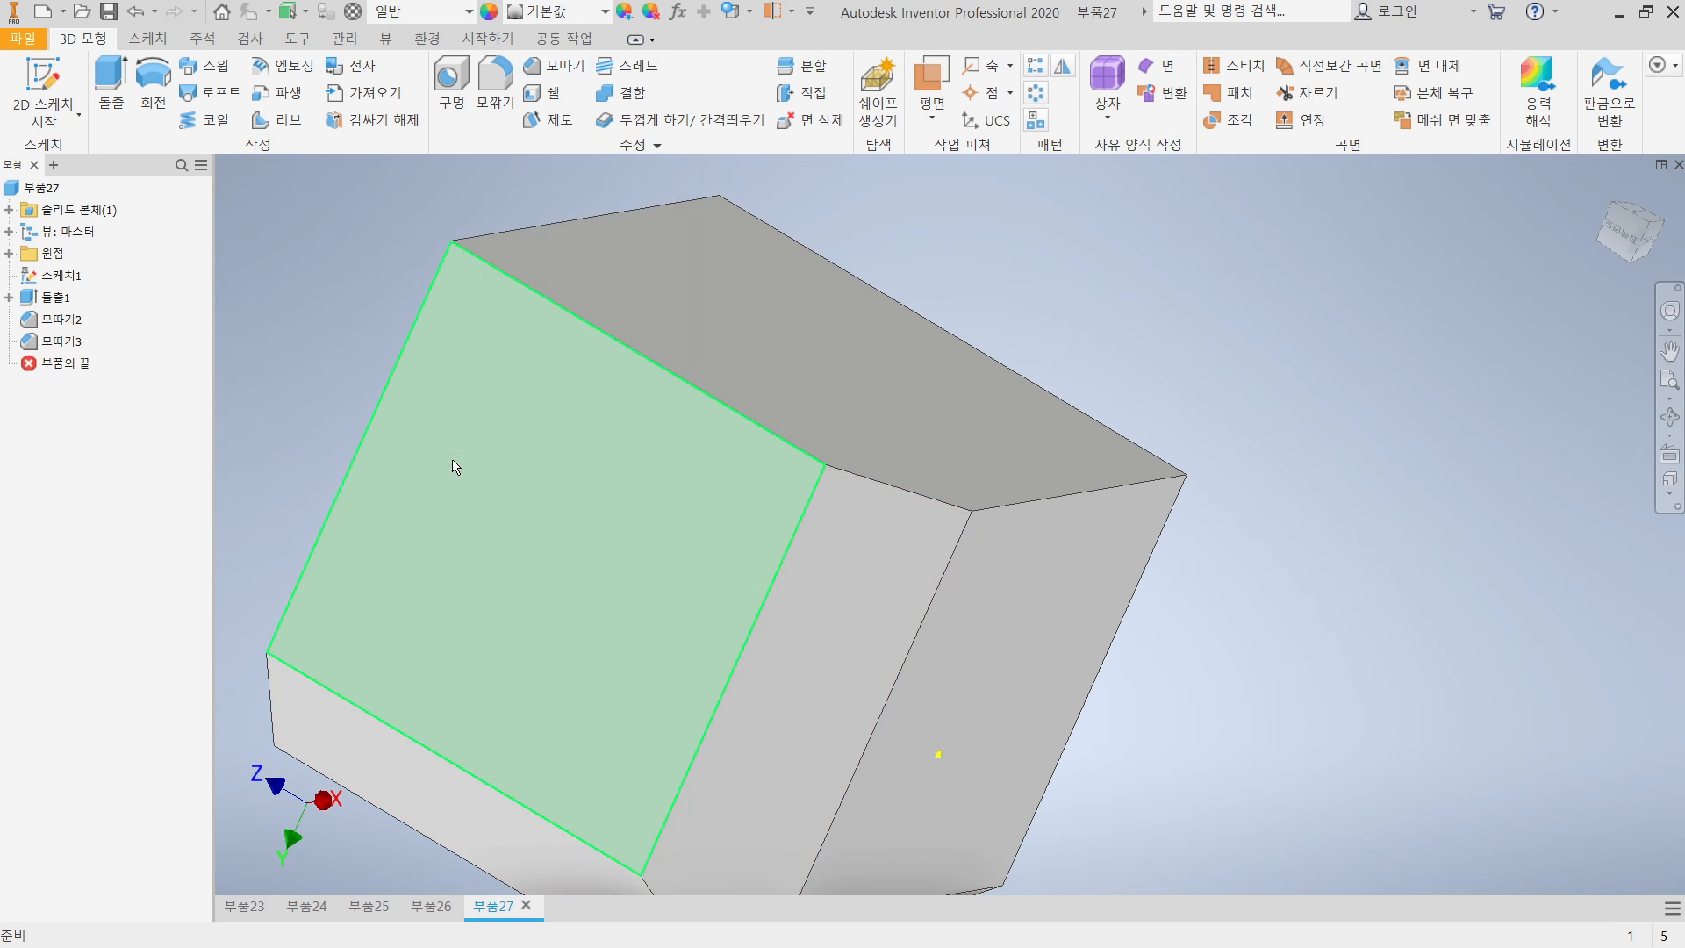
Switch to the lesson PDF, examine the chamfer instructions and practice exercise drawings on pages 43 to 48, and return to the Inventor part
middle_click_drag(1111, 552, 1047, 458, "shift")
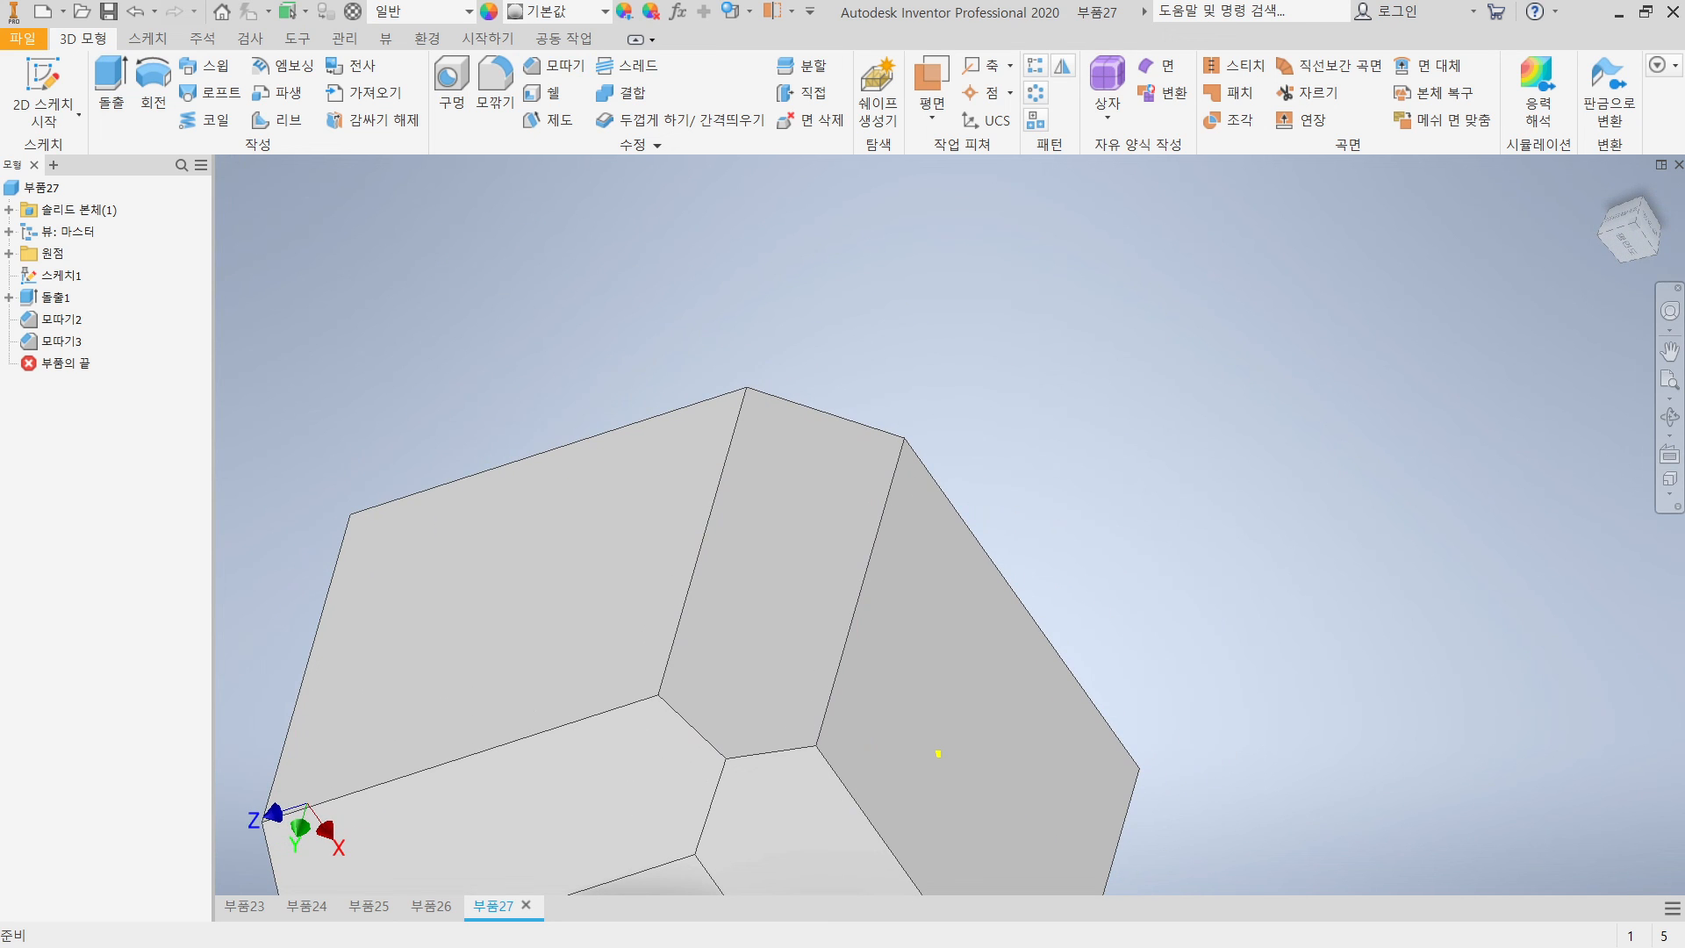
left_click_drag(1684, 35, 1211, 1)
scroll(1058, 500, "down", 2)
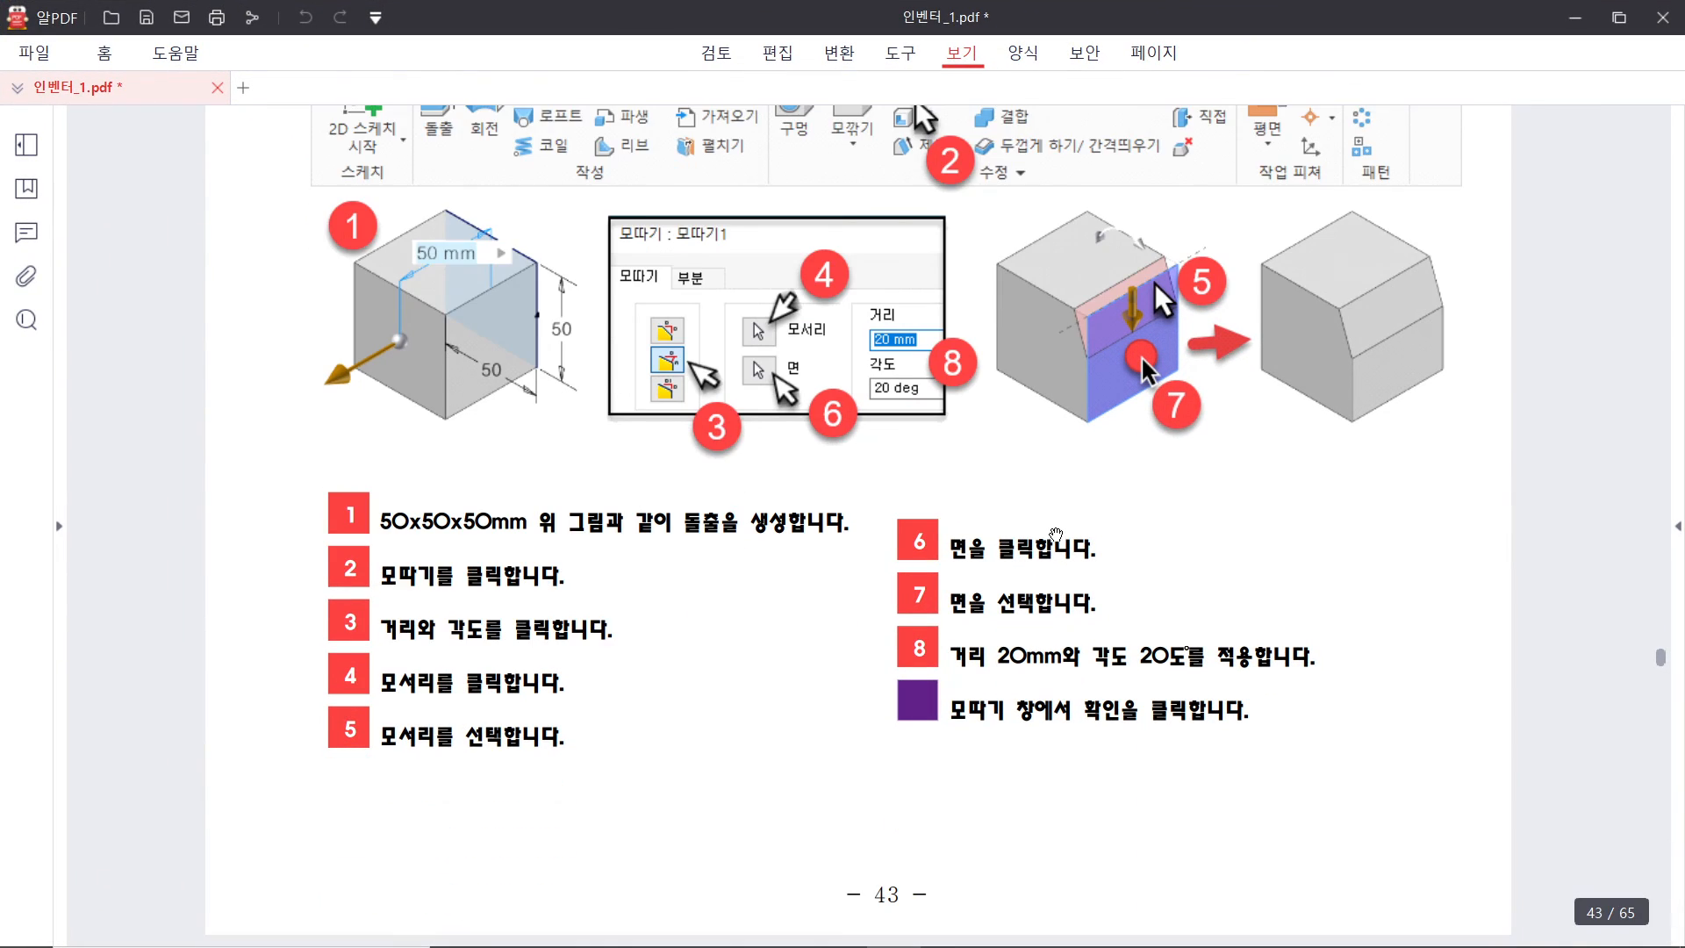
scroll(1057, 535, "down", 10)
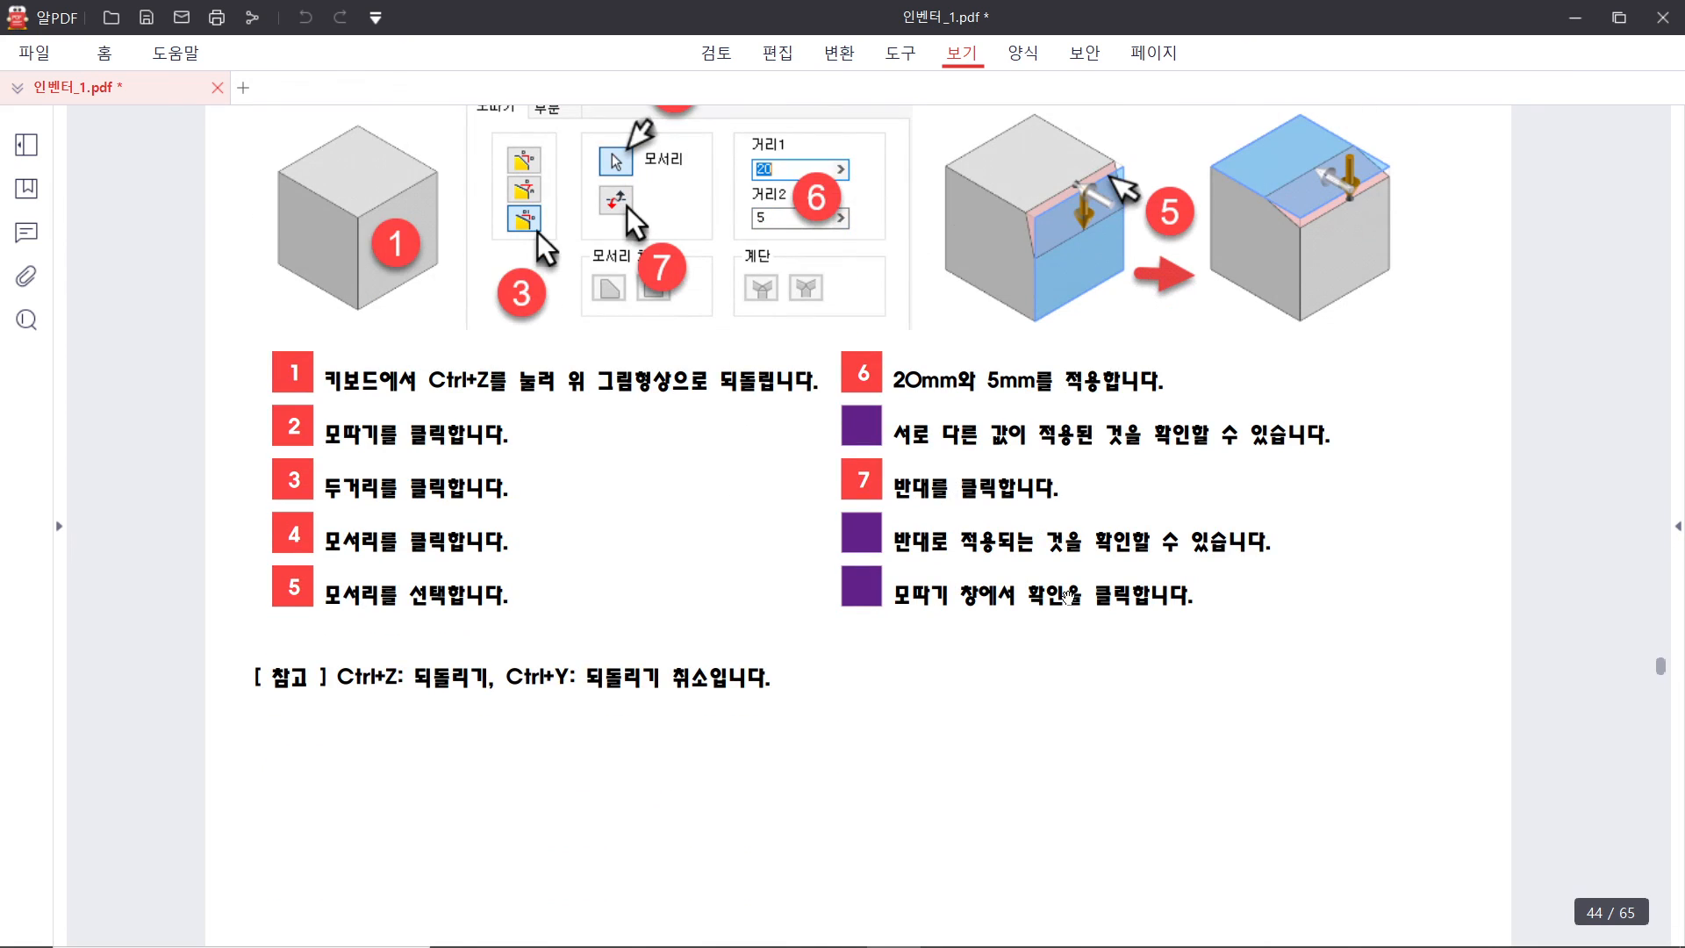
scroll(1223, 564, "down", 8)
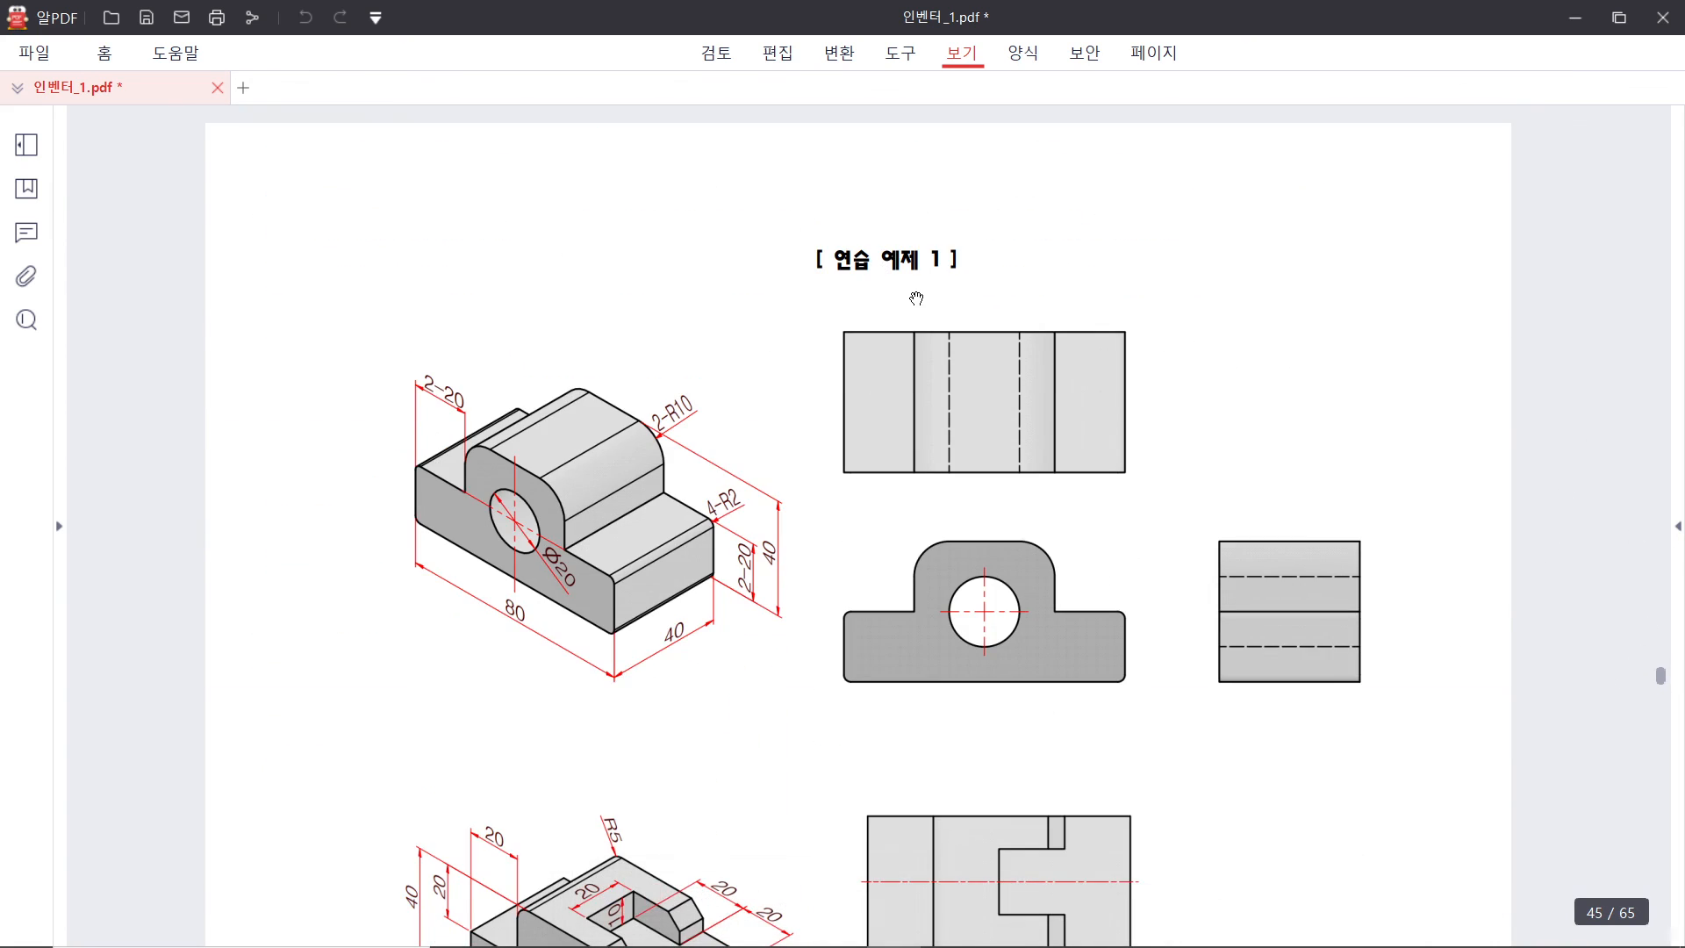
scroll(997, 509, "down", 4)
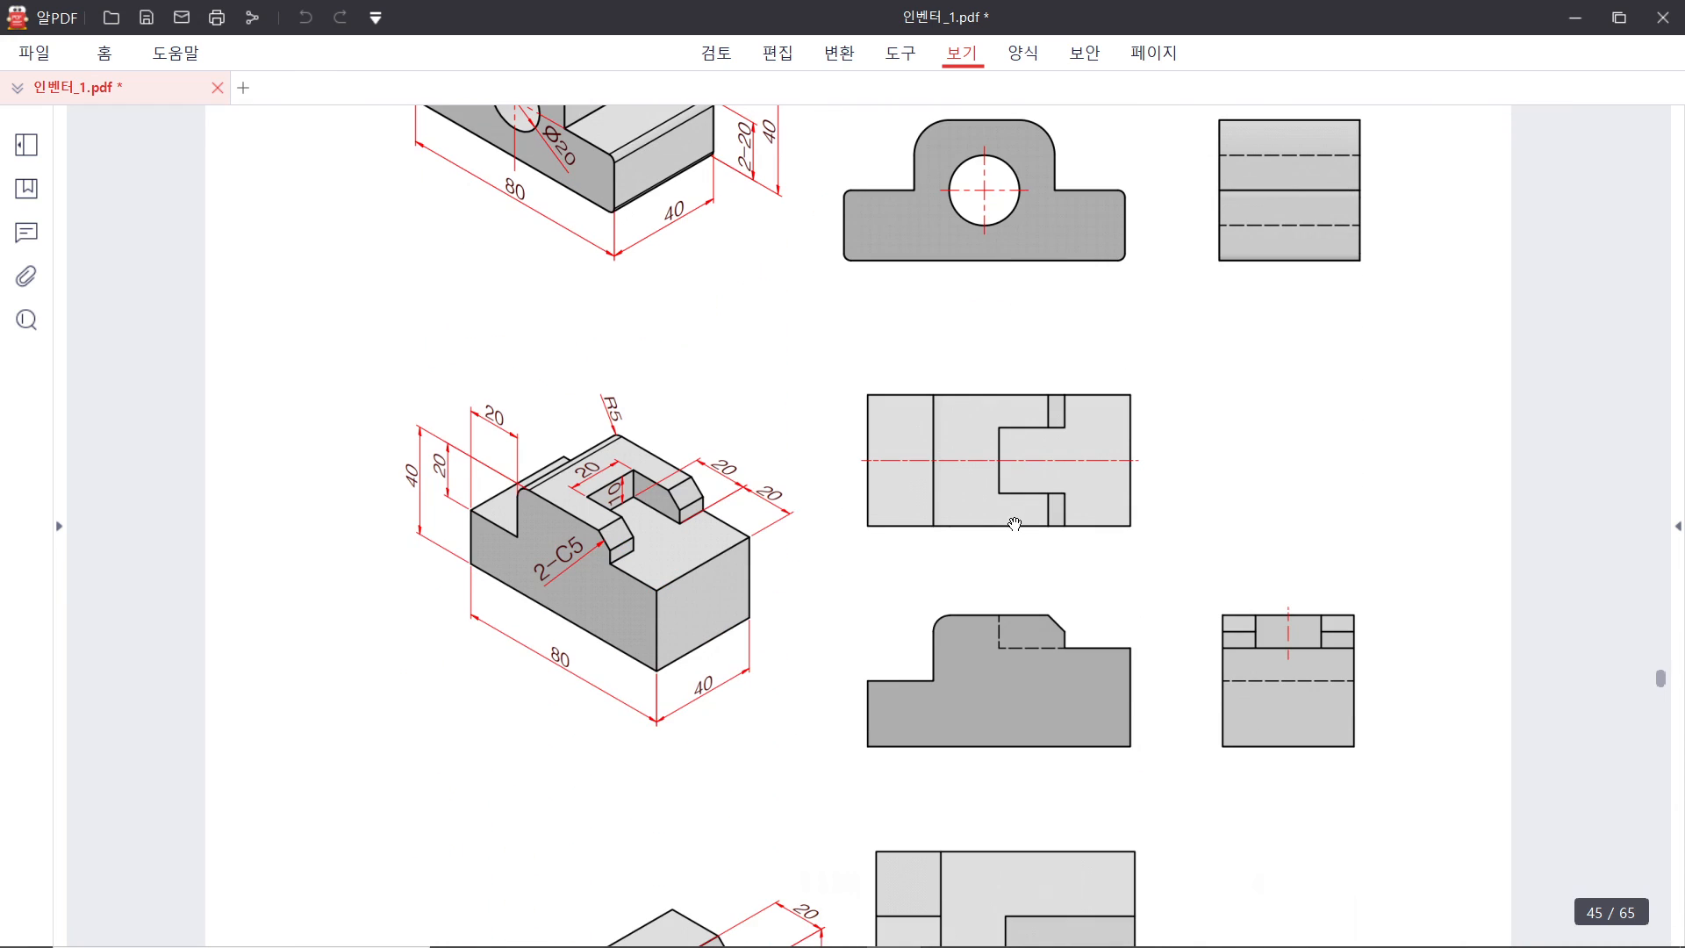
scroll(886, 539, "down", 8)
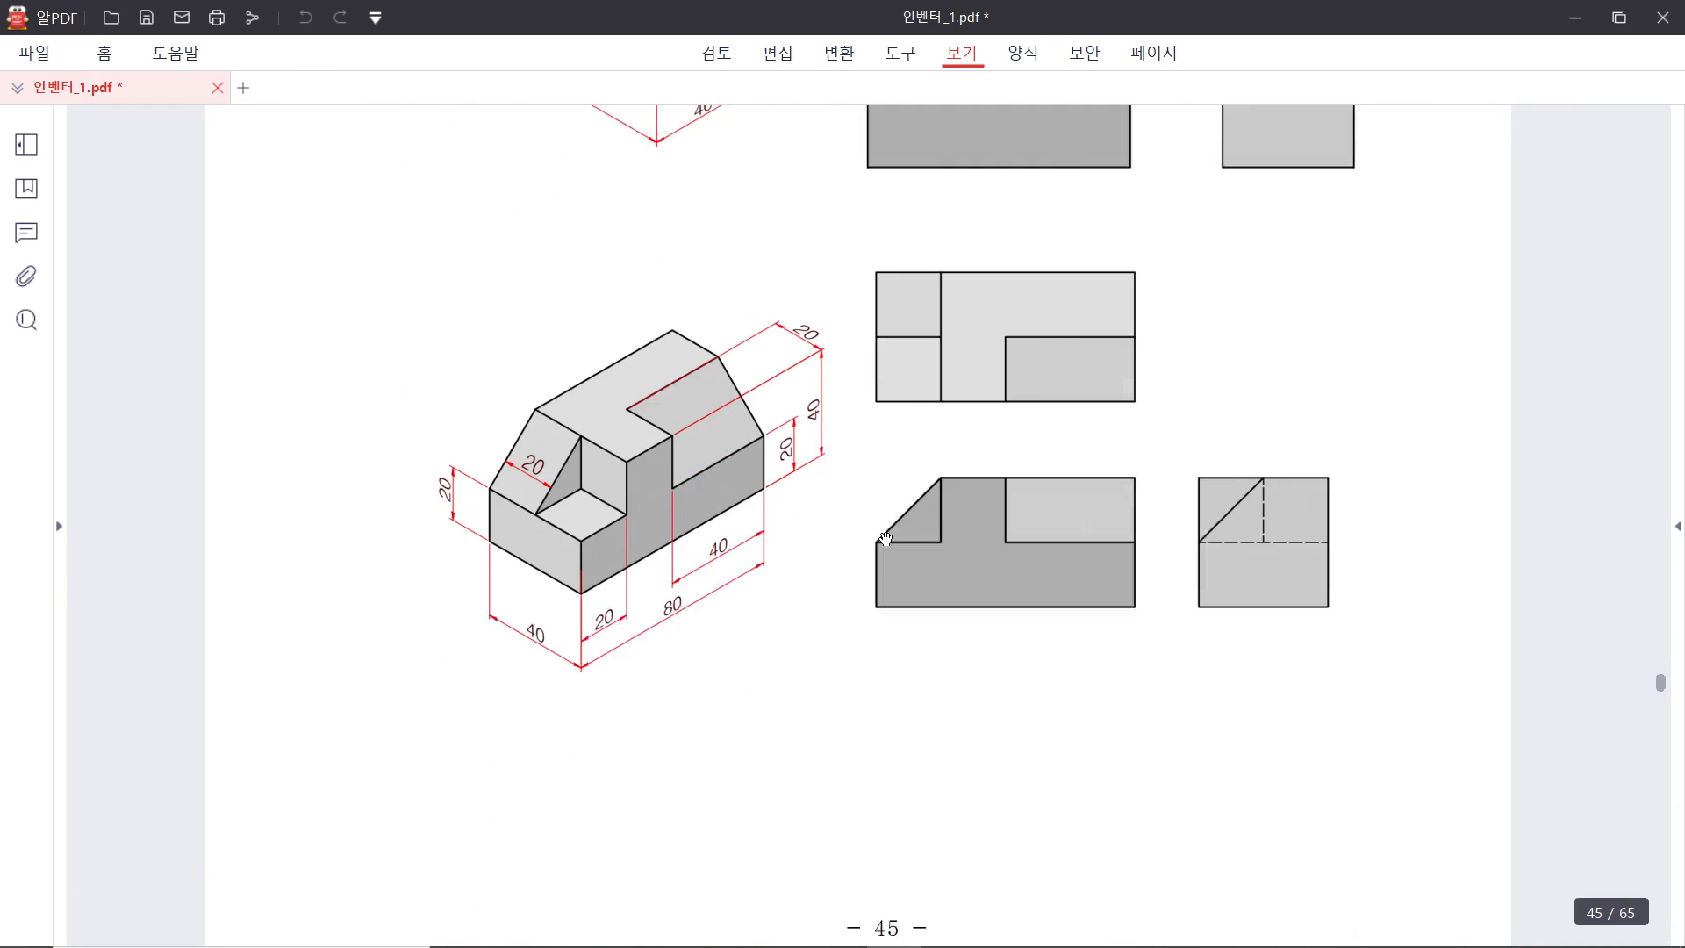
scroll(894, 531, "down", 11)
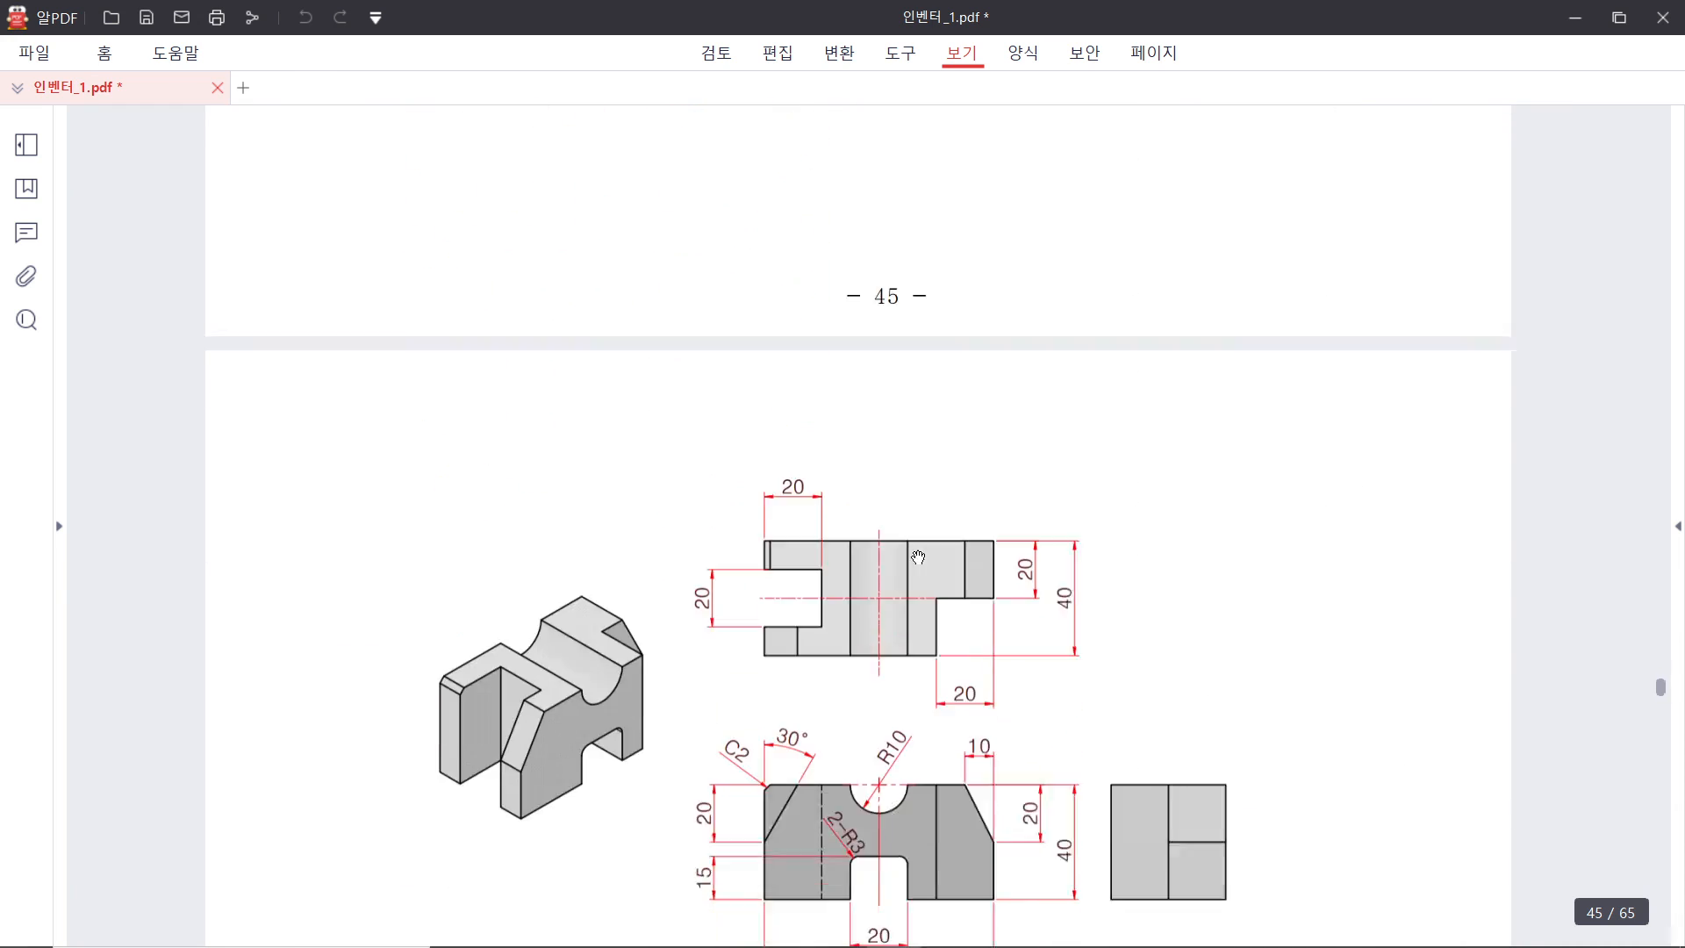
scroll(925, 563, "down", 10)
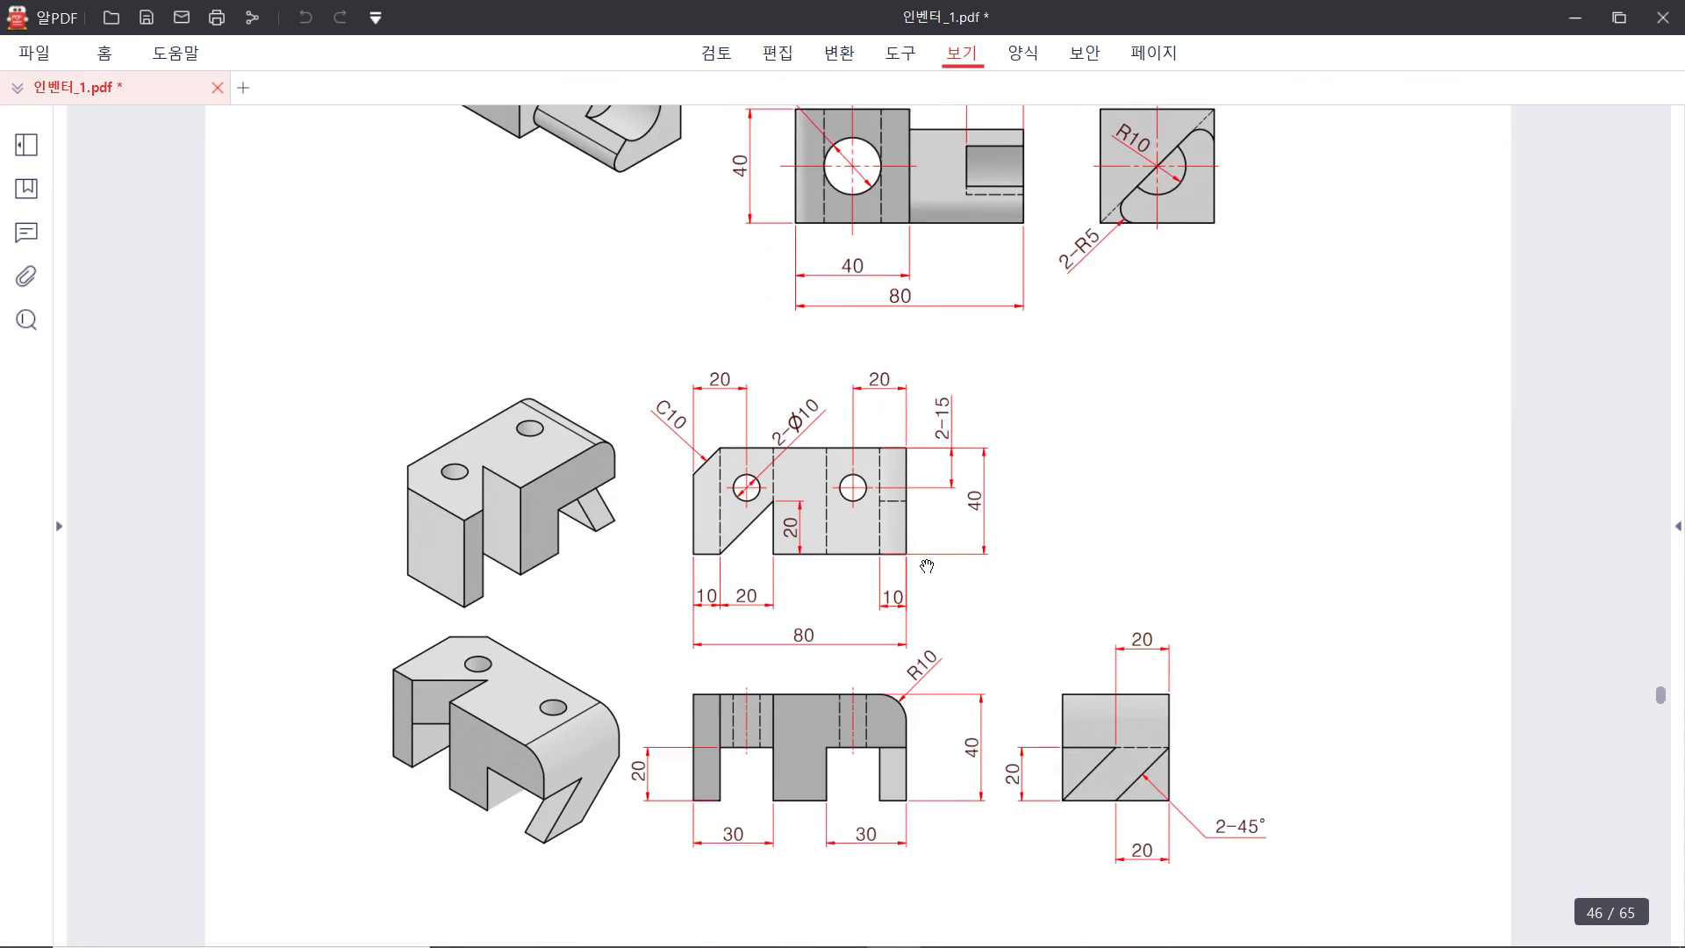
scroll(924, 577, "down", 5)
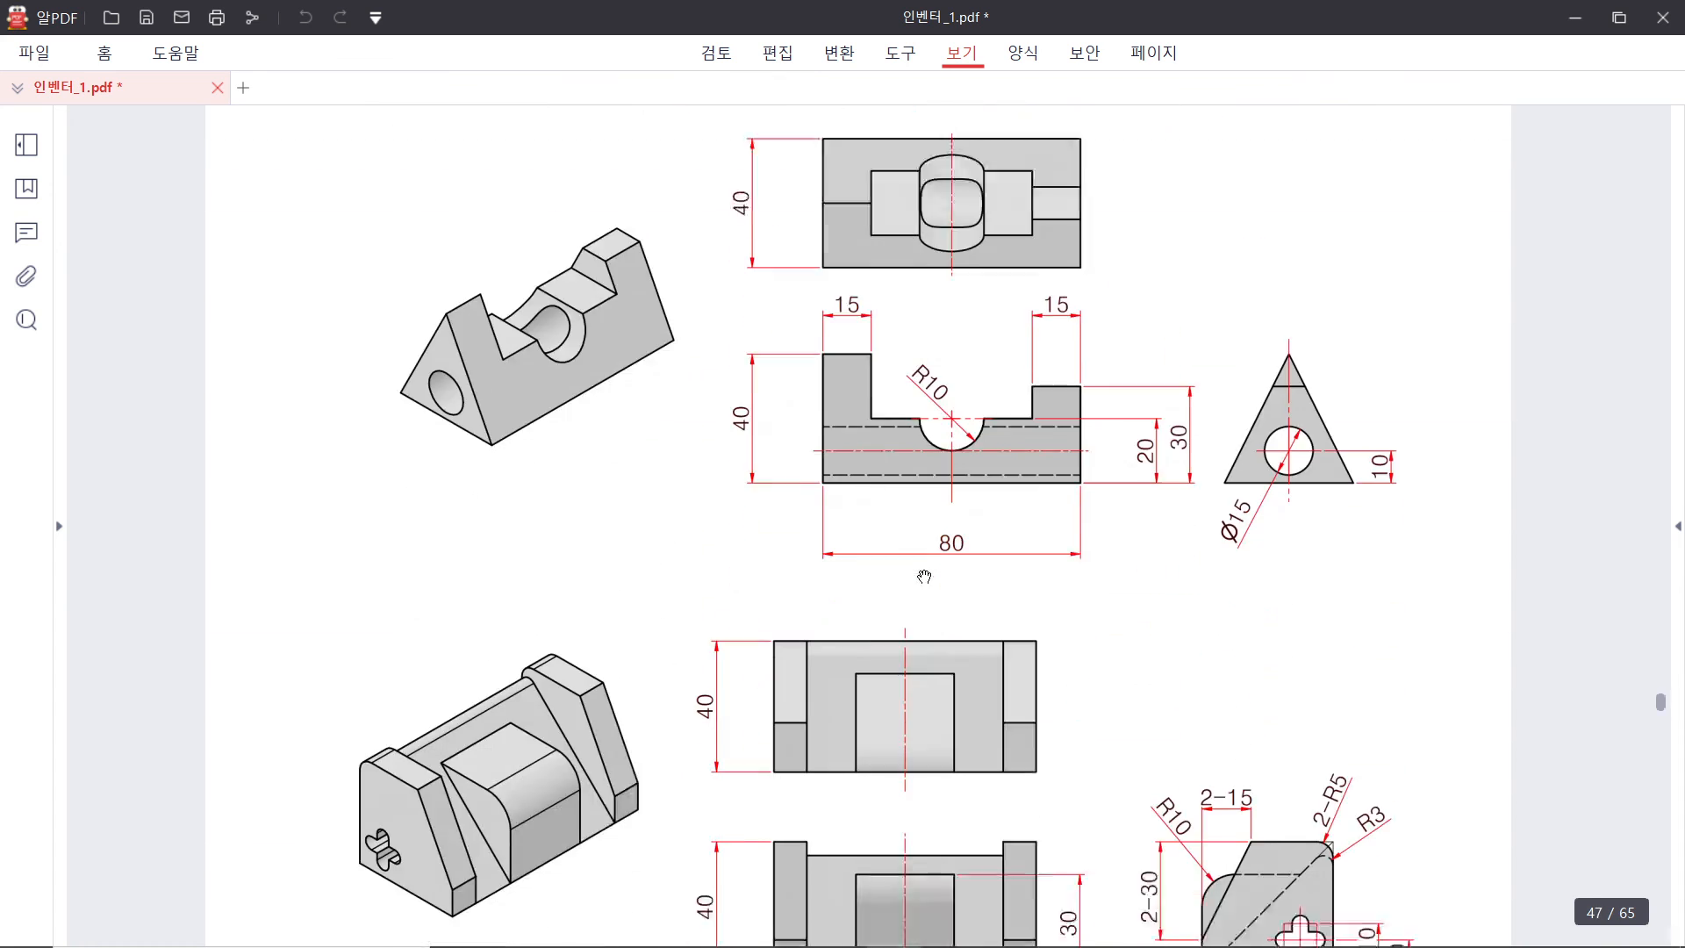
scroll(925, 577, "down", 10)
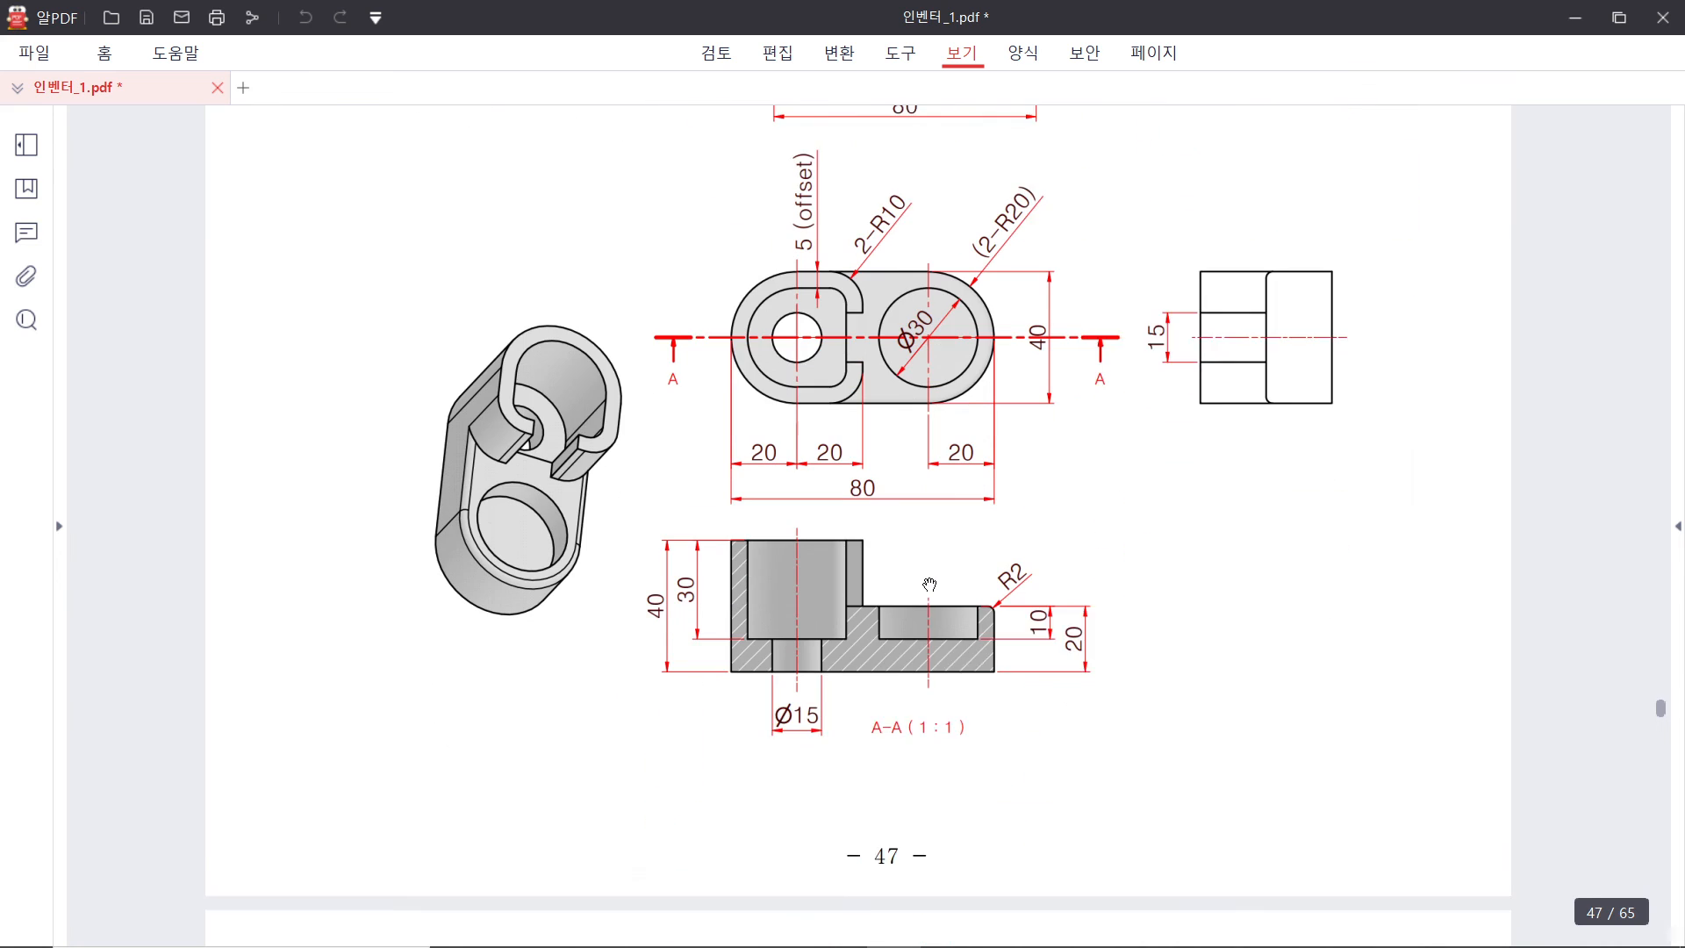
scroll(935, 581, "down", 11)
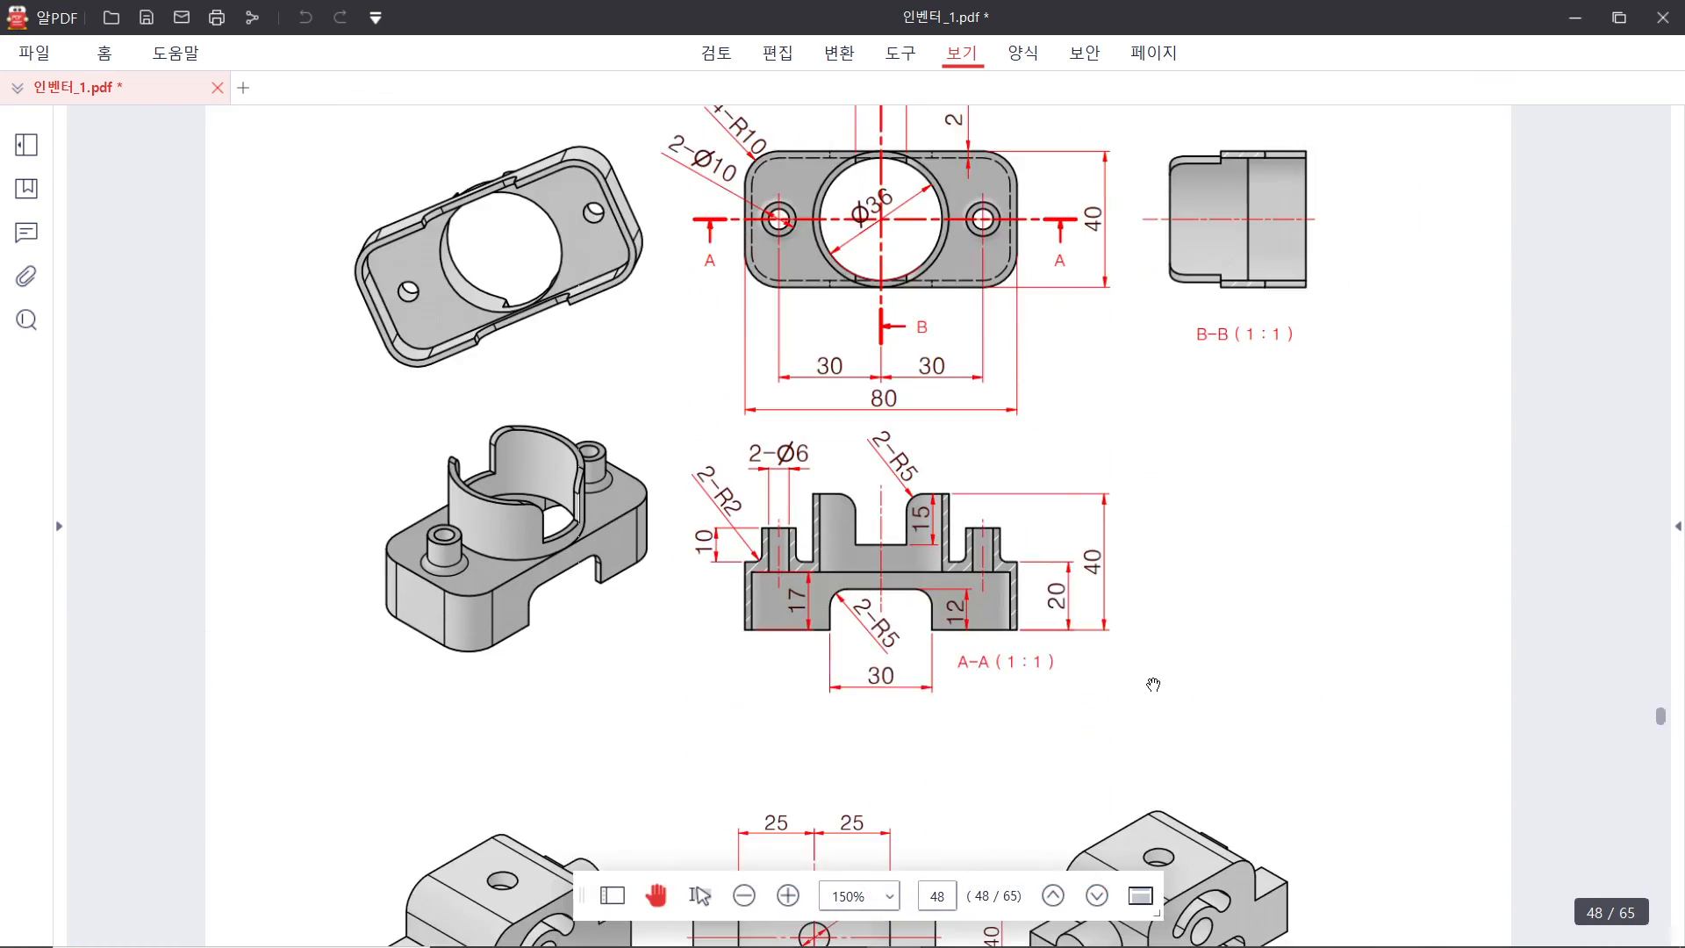
scroll(1151, 680, "down", 4)
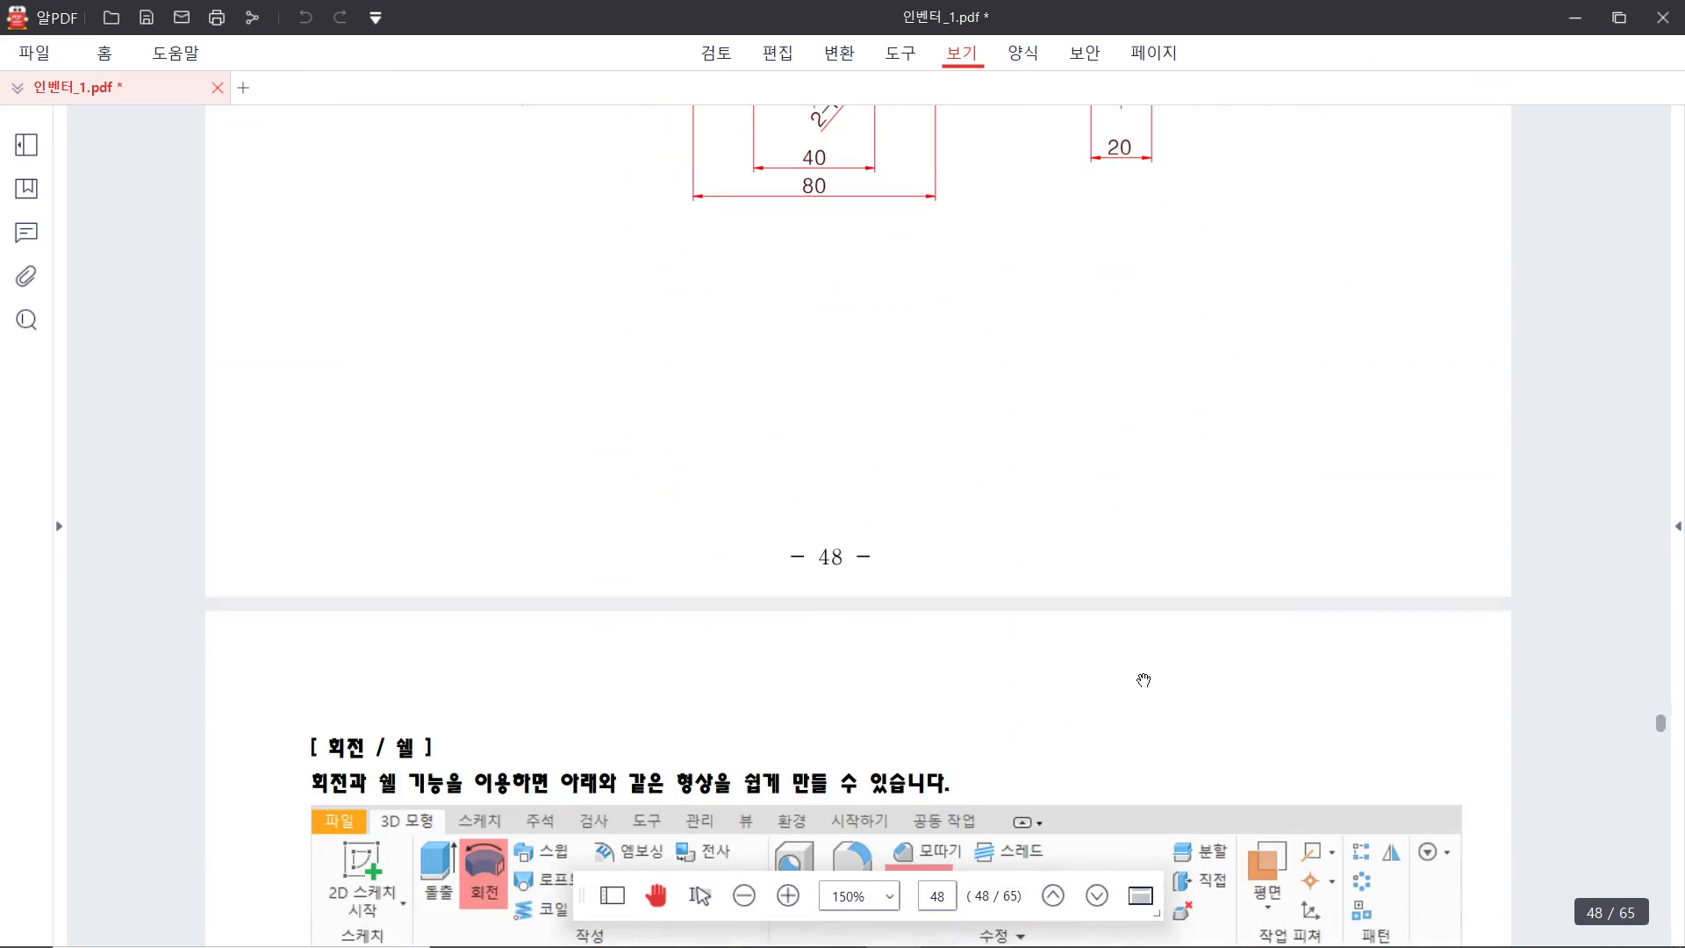
scroll(1143, 680, "up", 3)
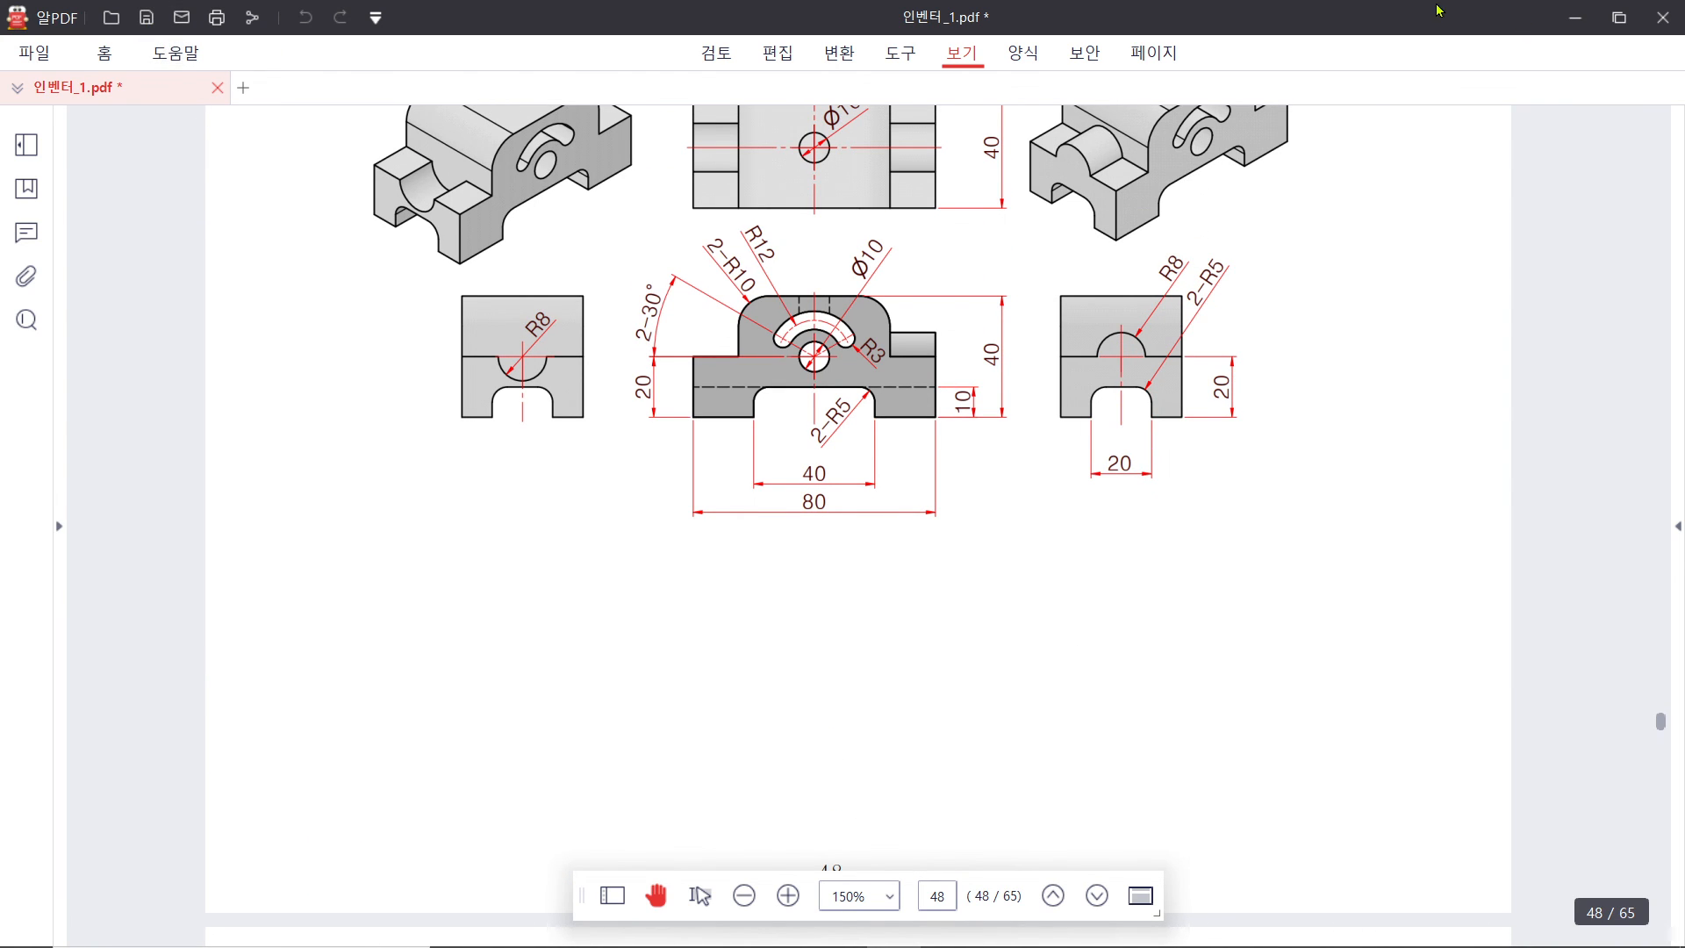
left_click_drag(1437, 11, 1684, 468)
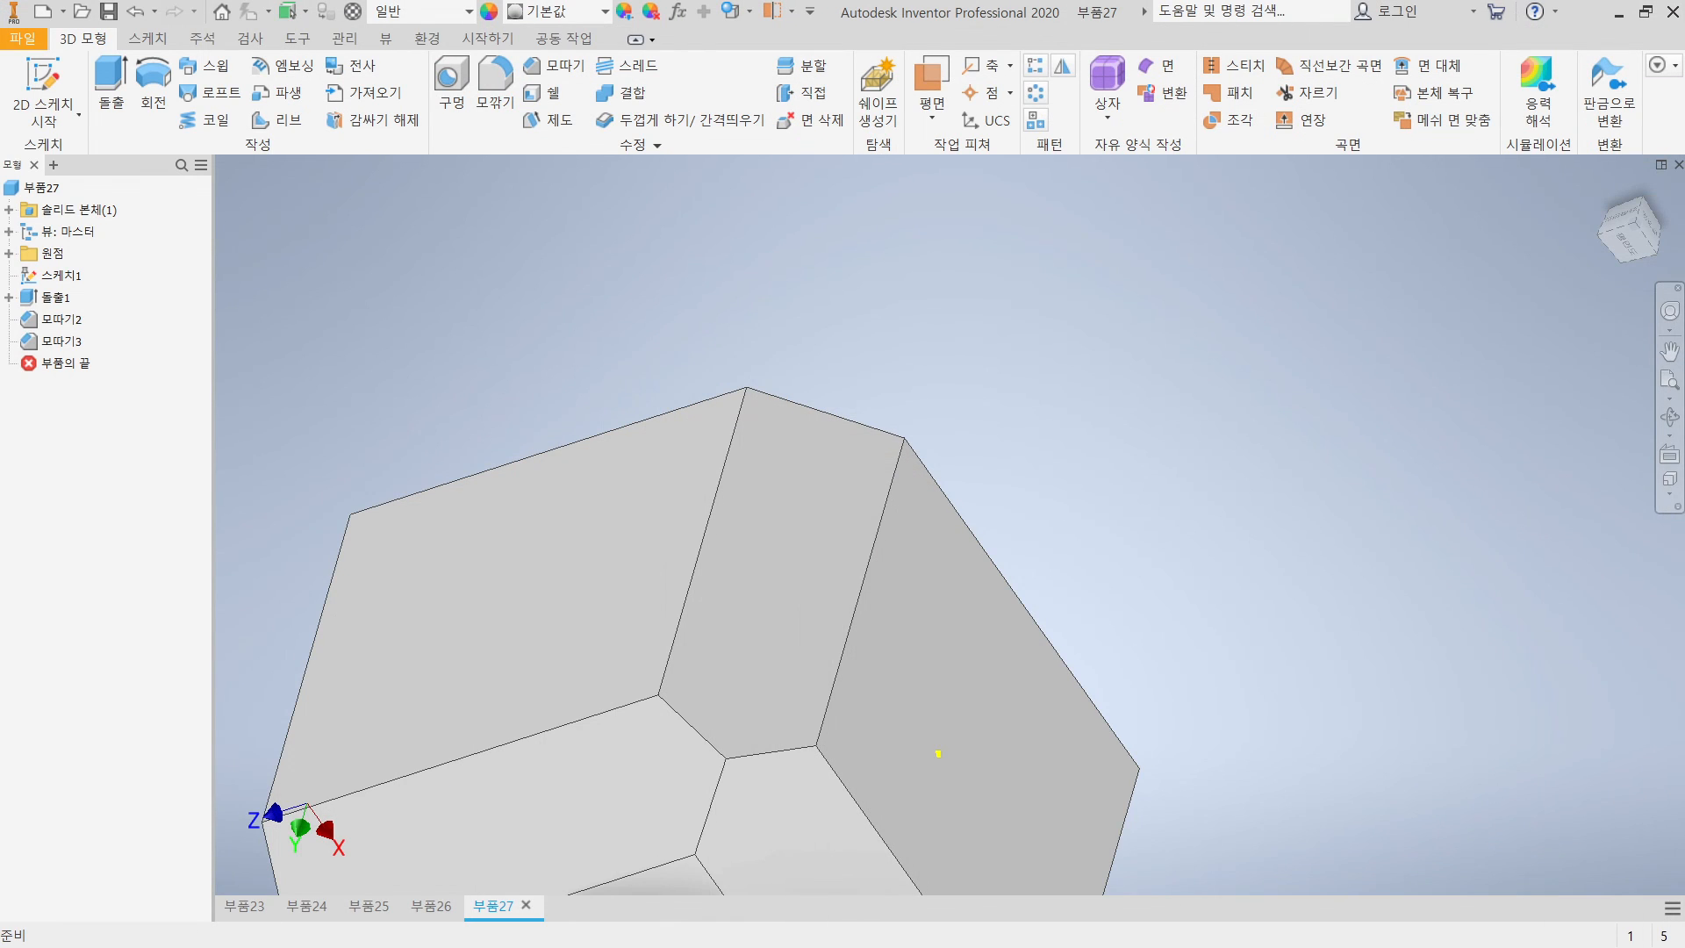